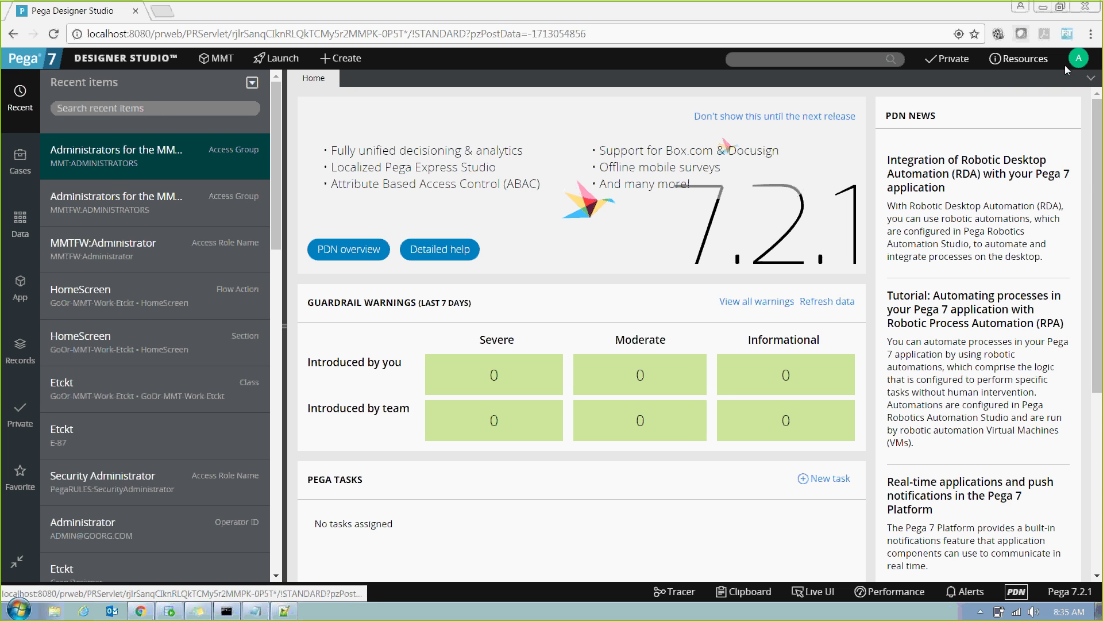
Open the Administrator operator record, with access groups MMT:Administrators and MMTFW:Administrators, from the avatar menu.
{"action": "left_click", "coordinate": [1080, 60]}
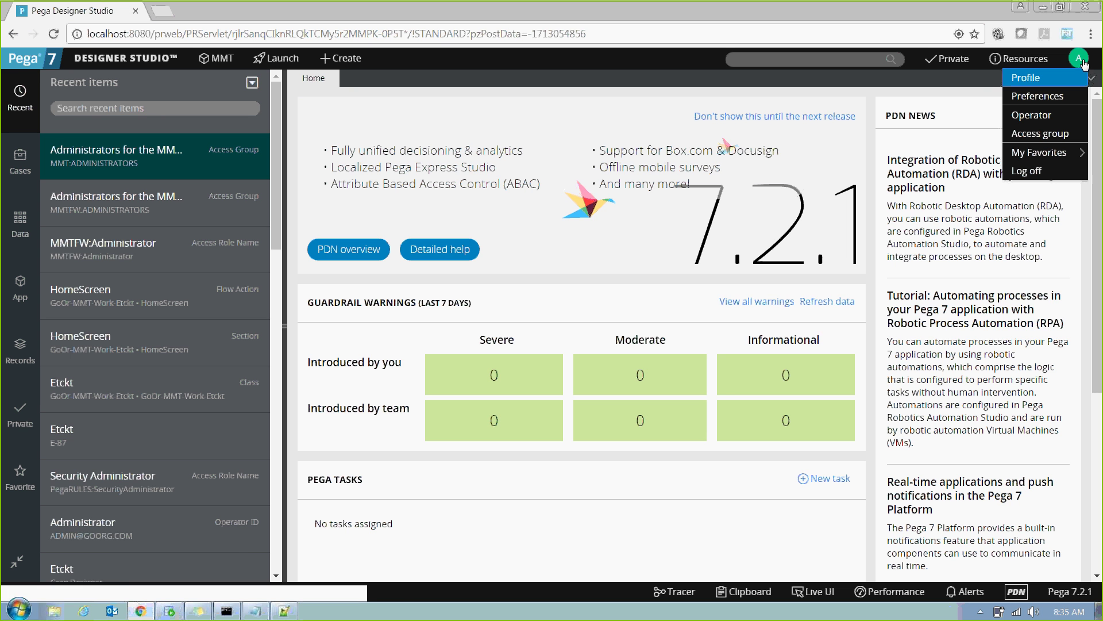
{"action": "left_click", "coordinate": [1041, 126]}
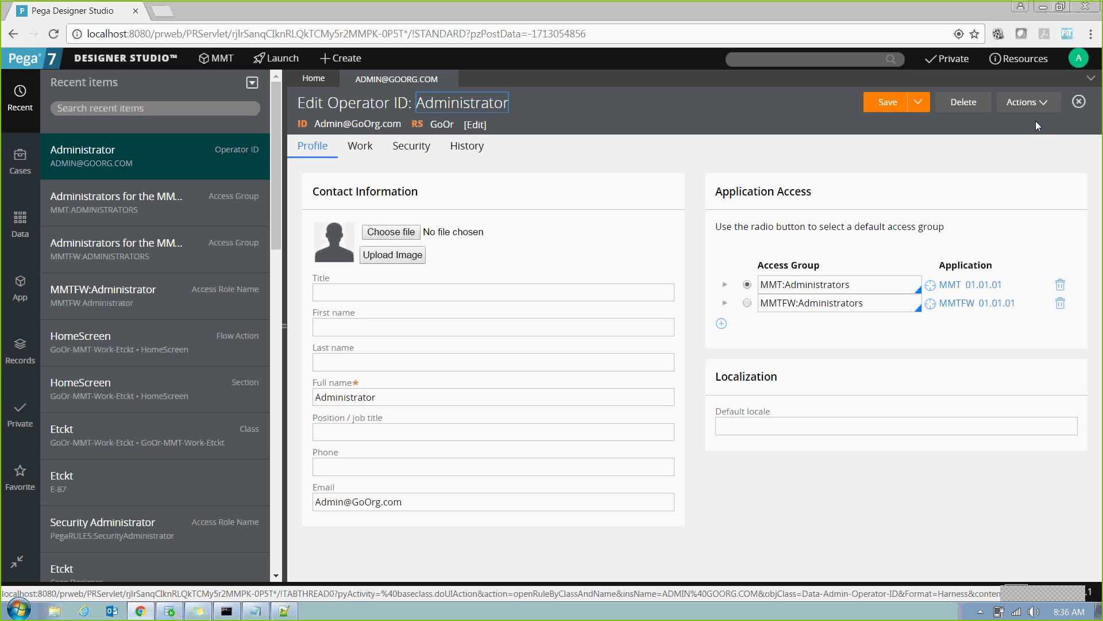
{"action": "left_click", "coordinate": [360, 146]}
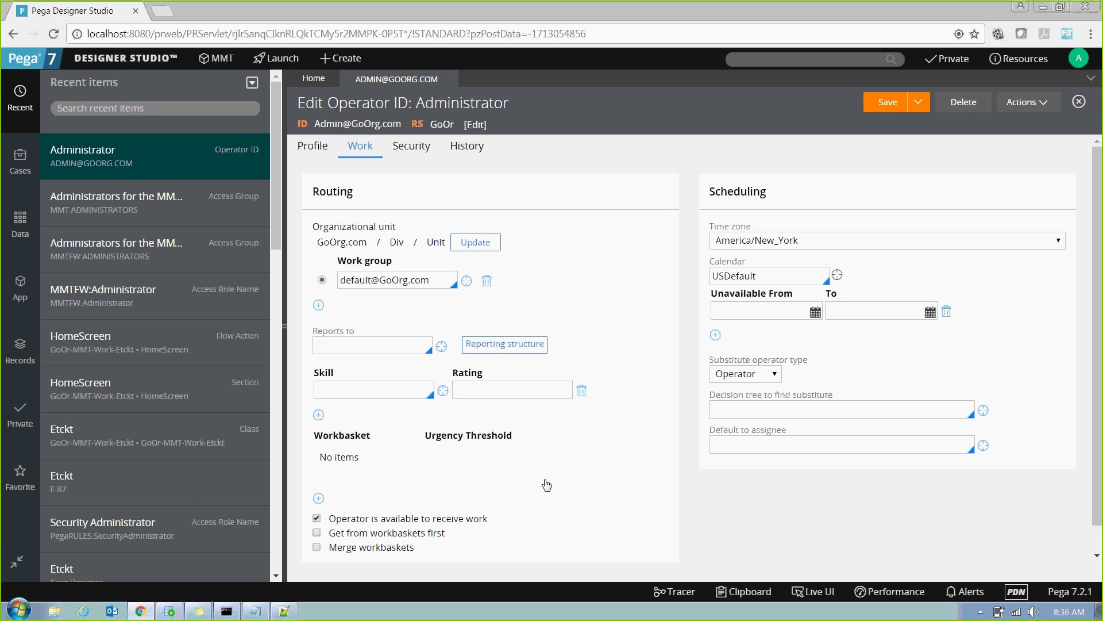
{"action": "left_click", "coordinate": [411, 150]}
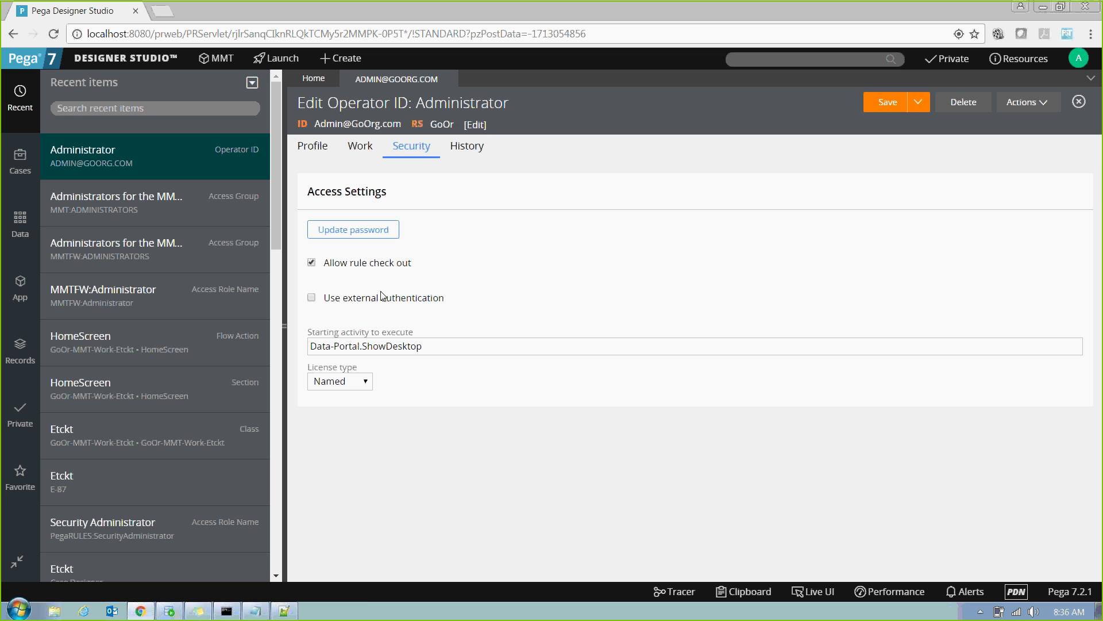
{"action": "left_click", "coordinate": [315, 149]}
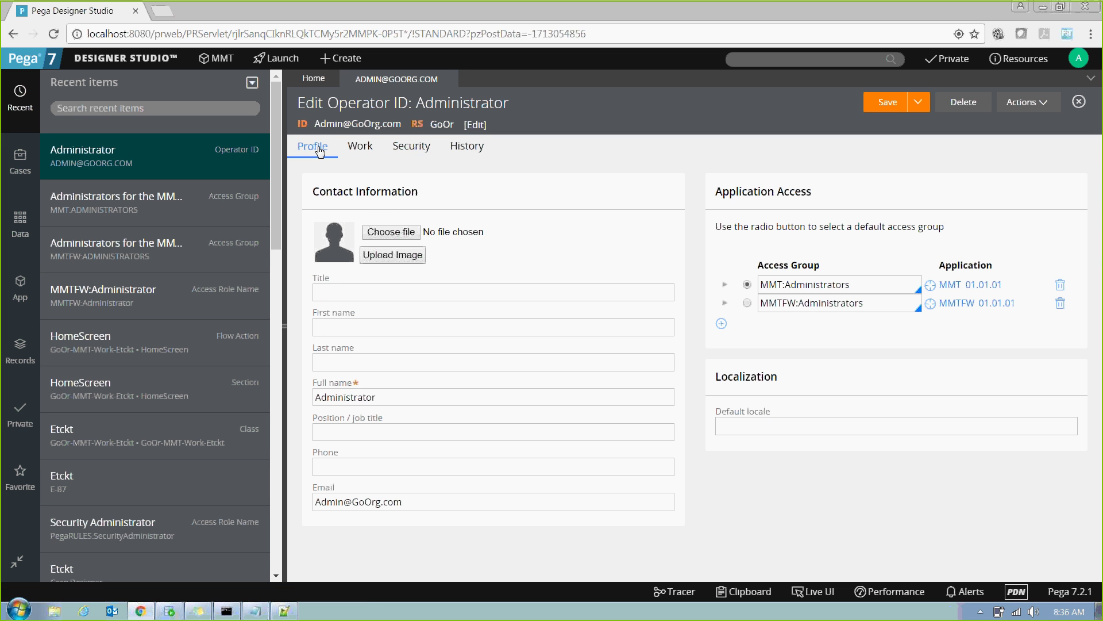
{"action": "left_click_drag", "start_coordinate": [747, 266], "coordinate": [825, 268]}
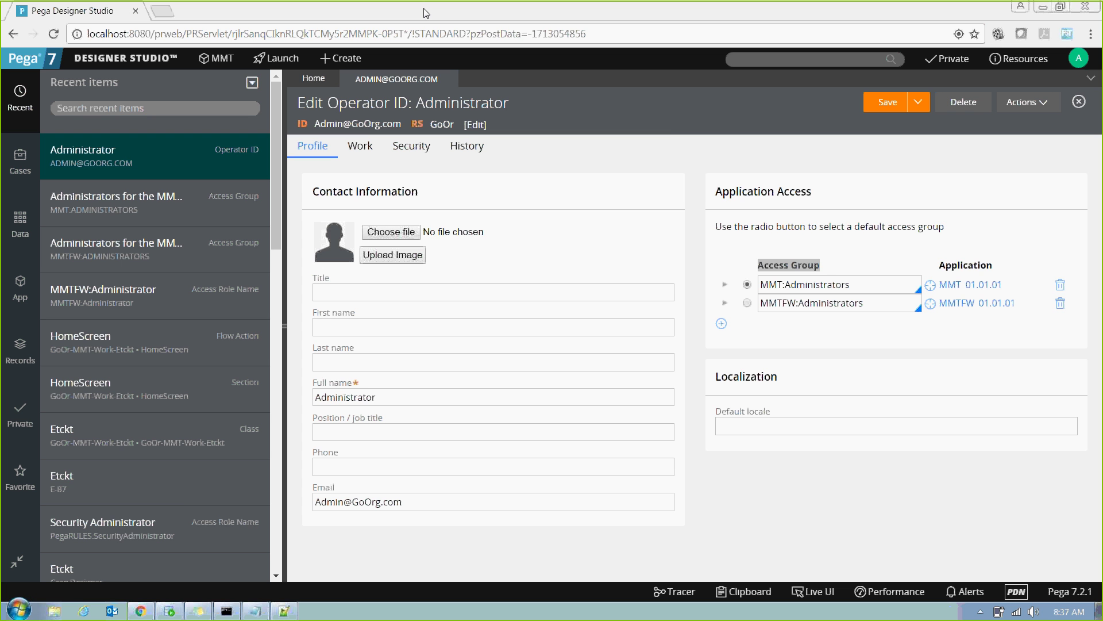
{"action": "left_click", "coordinate": [670, 138]}
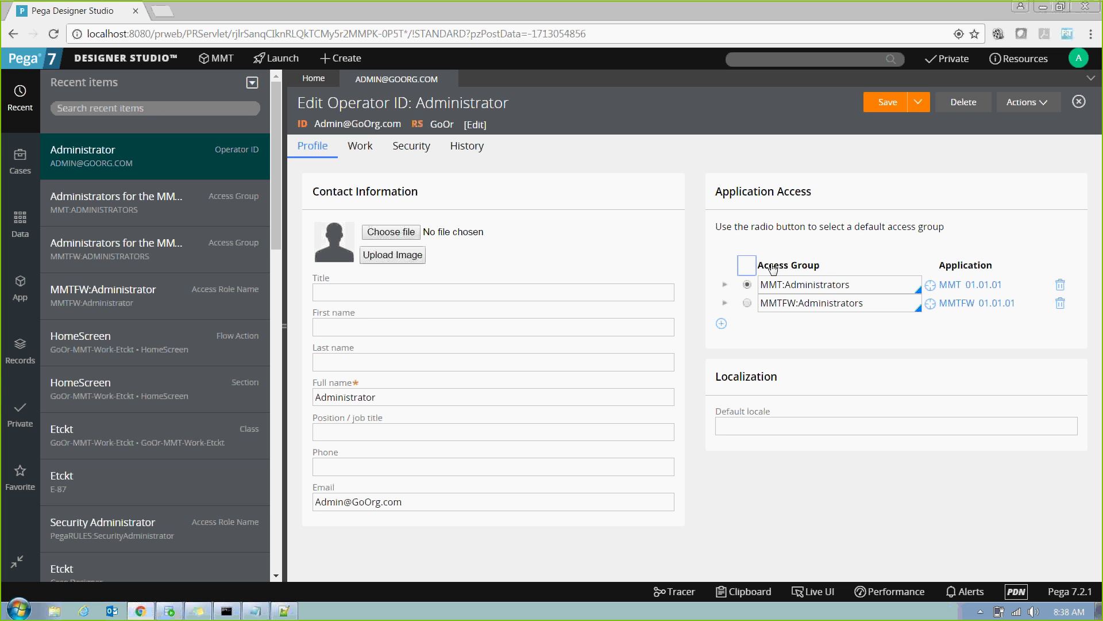
{"action": "left_click_drag", "start_coordinate": [754, 265], "coordinate": [841, 266]}
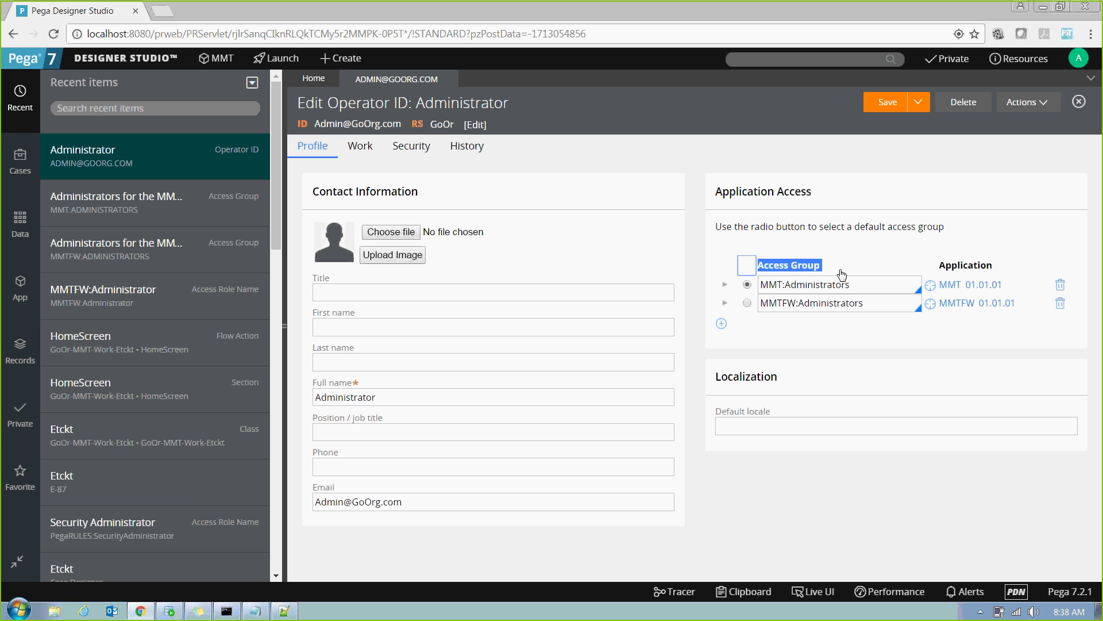
{"action": "left_click", "coordinate": [849, 285]}
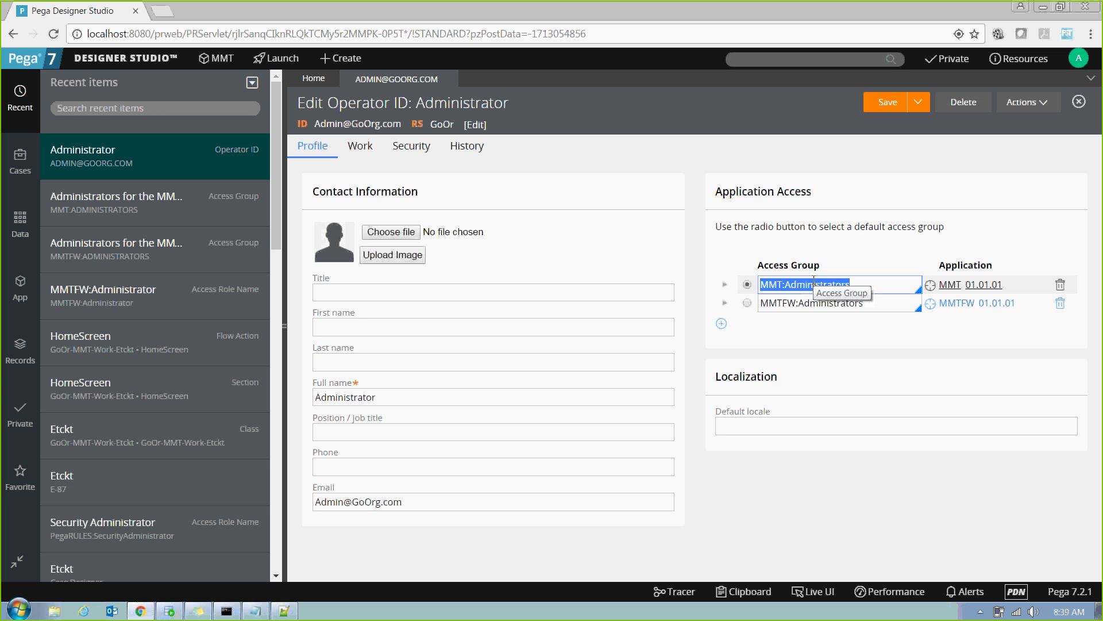
Open the MMT:Administrators access group from the operator record's Access Group list.
{"action": "left_click_drag", "start_coordinate": [757, 267], "coordinate": [826, 267]}
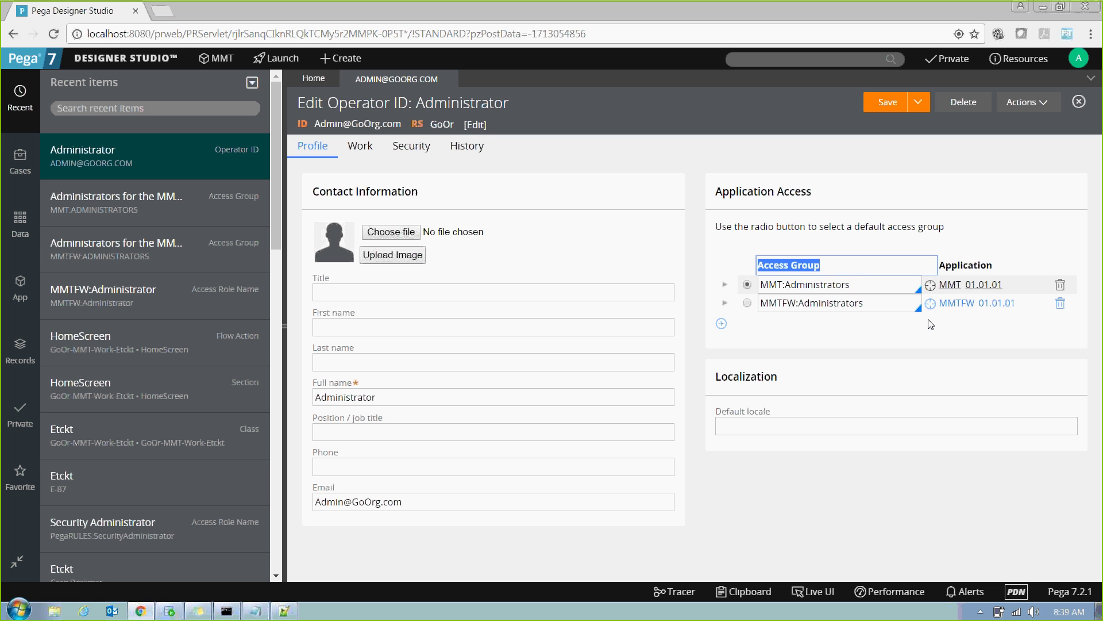
{"action": "left_click", "coordinate": [931, 288]}
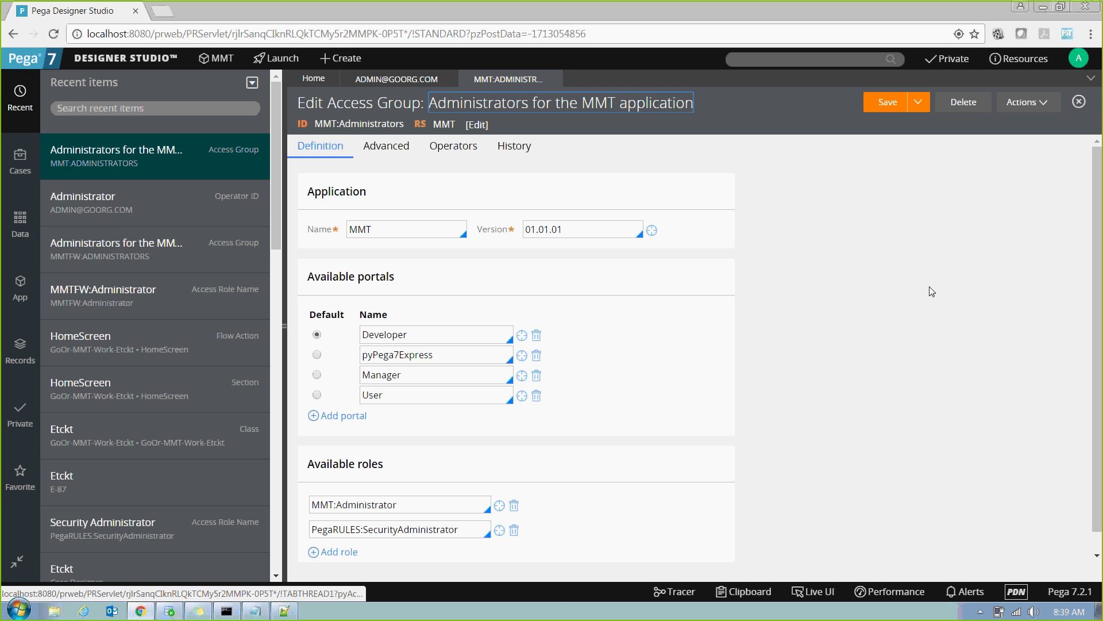
{"action": "left_click_drag", "start_coordinate": [329, 102], "coordinate": [418, 105]}
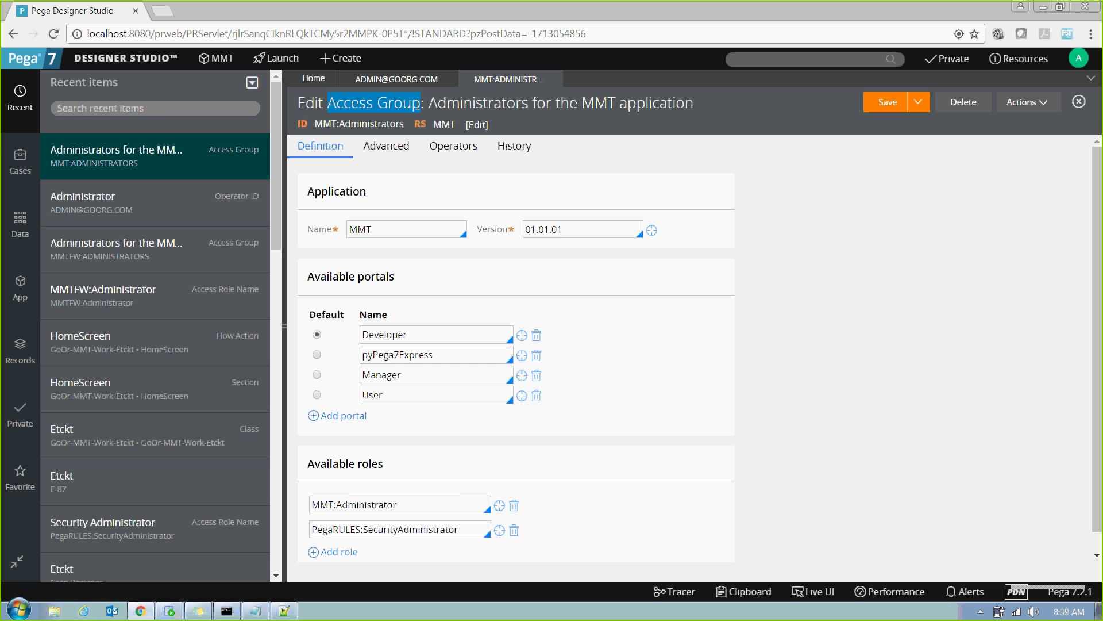
{"action": "left_click_drag", "start_coordinate": [316, 124], "coordinate": [405, 126]}
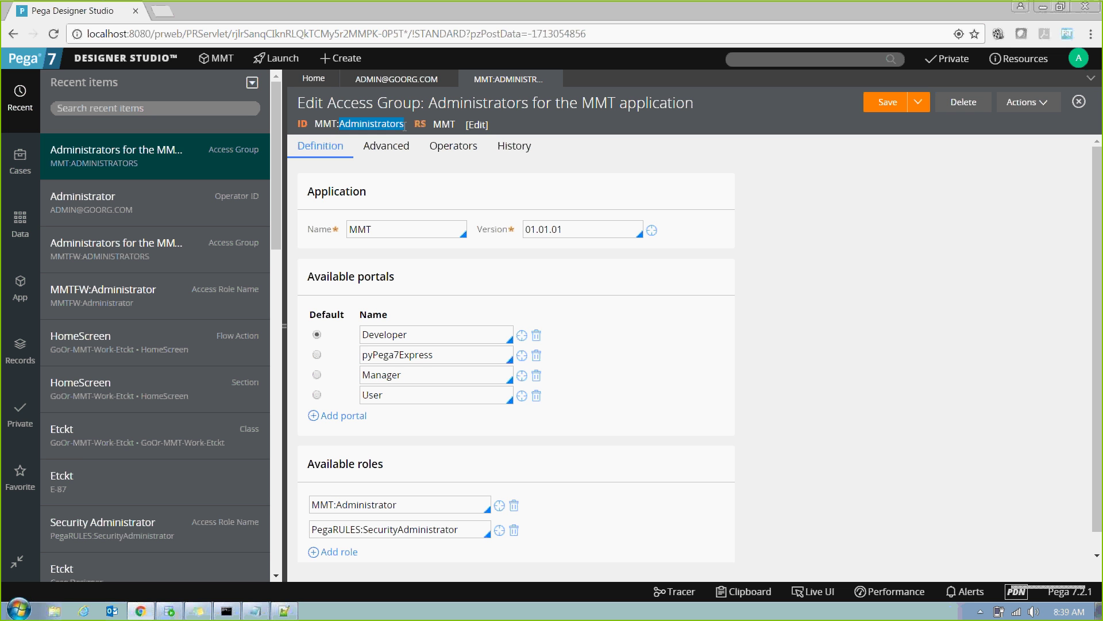
Review the access group's Application section, keeping MMT as application name, and its Available roles.
{"action": "left_click_drag", "start_coordinate": [310, 192], "coordinate": [366, 196]}
{"action": "double_click", "coordinate": [429, 233]}
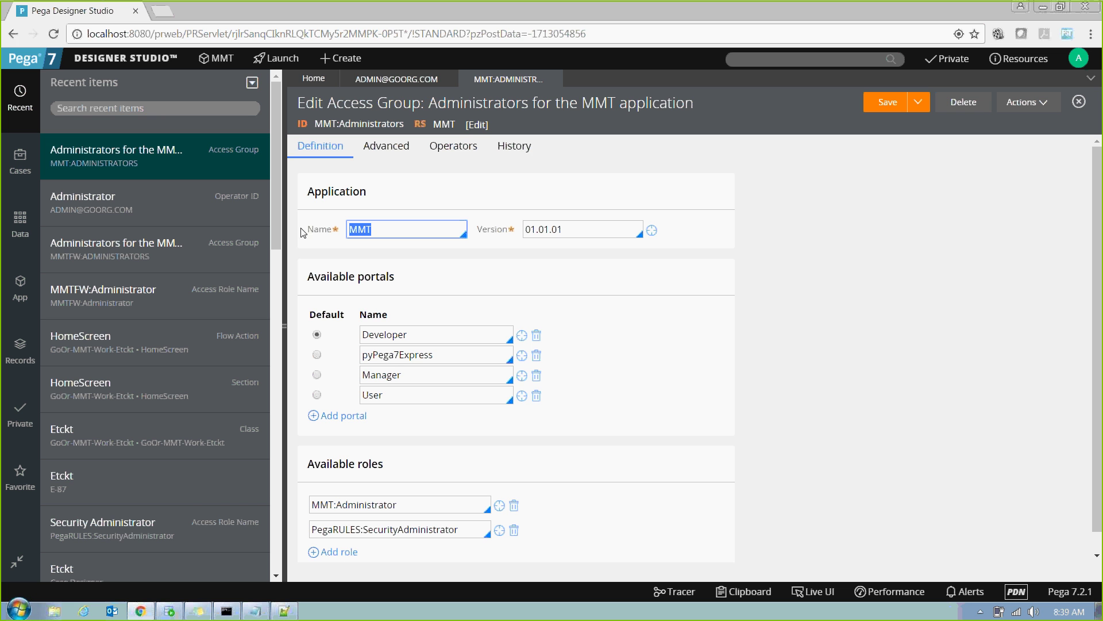
{"action": "left_click", "coordinate": [429, 233]}
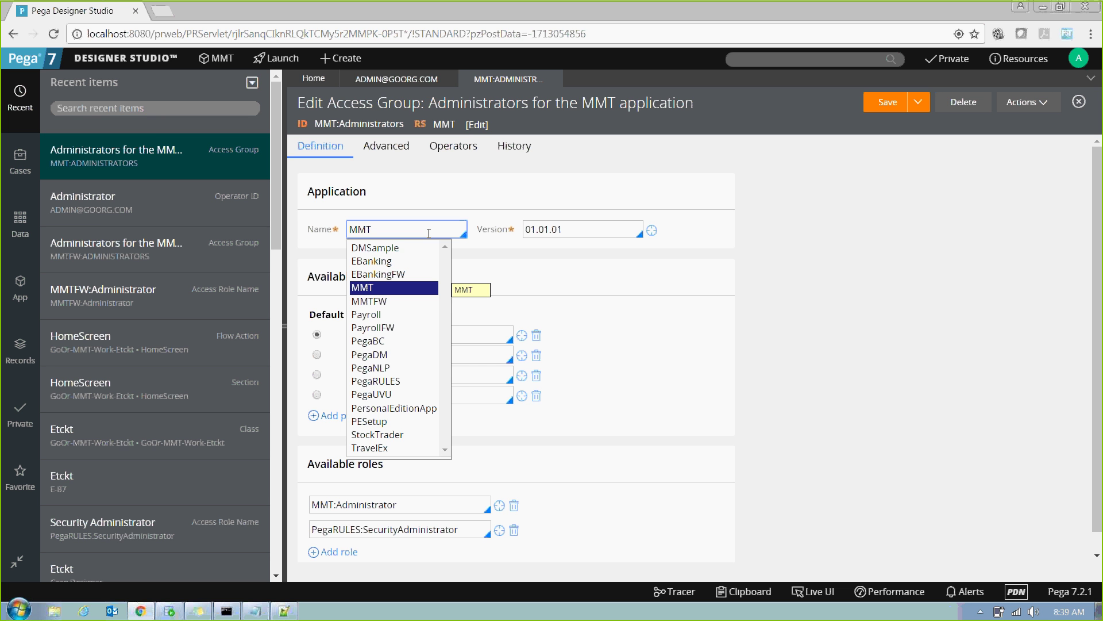
{"action": "left_click", "coordinate": [470, 214]}
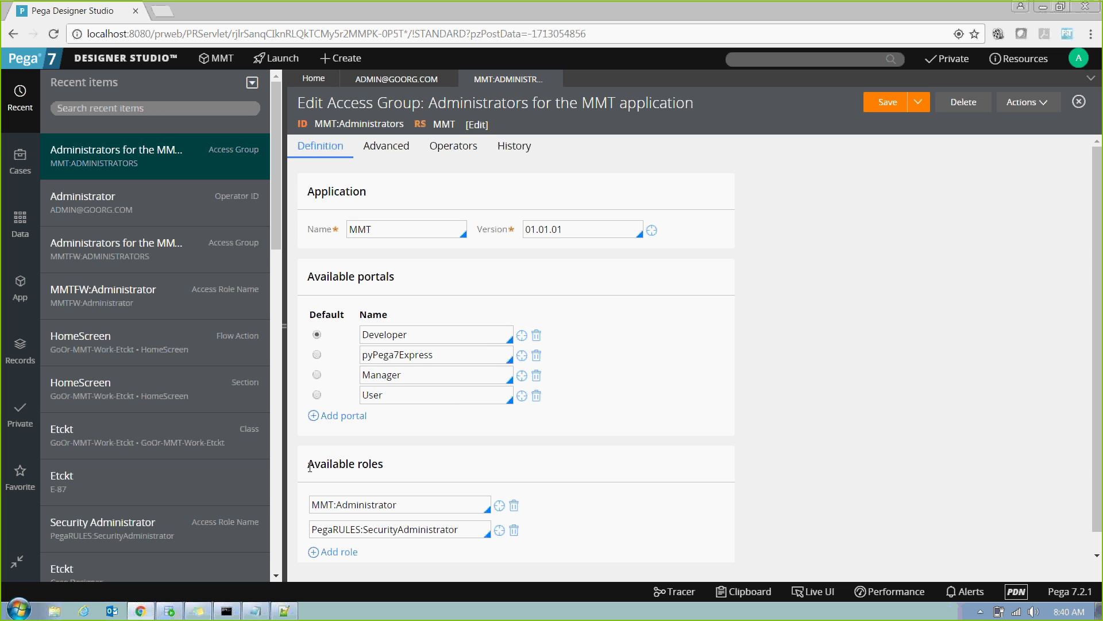
{"action": "left_click_drag", "start_coordinate": [309, 463], "coordinate": [404, 463]}
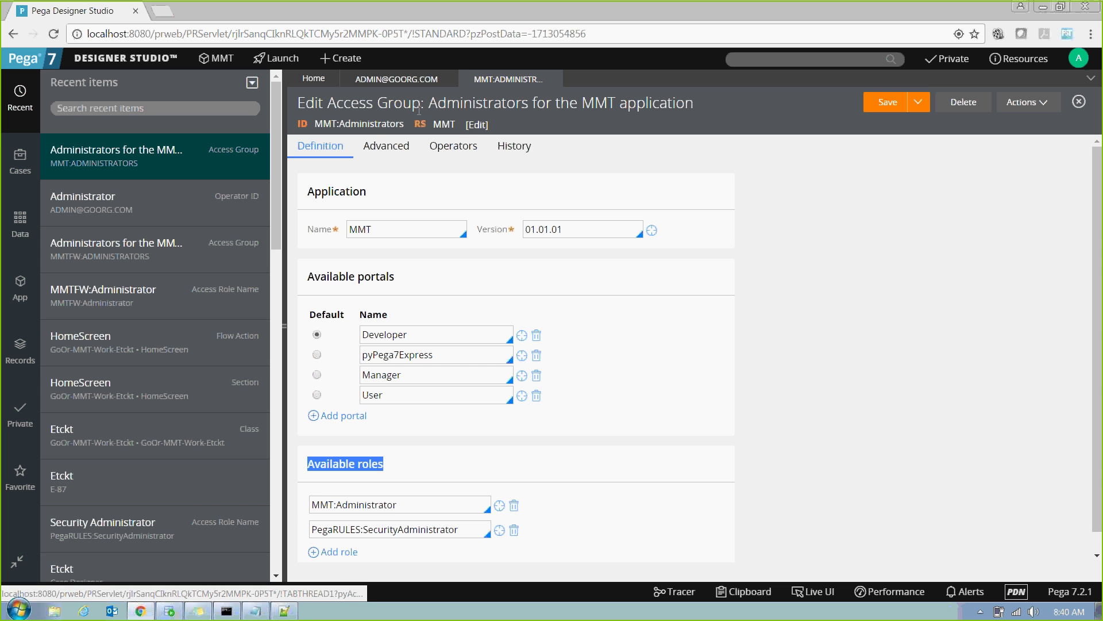
Compare the operator record's MMT:Administrators access group value with the open access group record.
{"action": "left_click", "coordinate": [396, 80]}
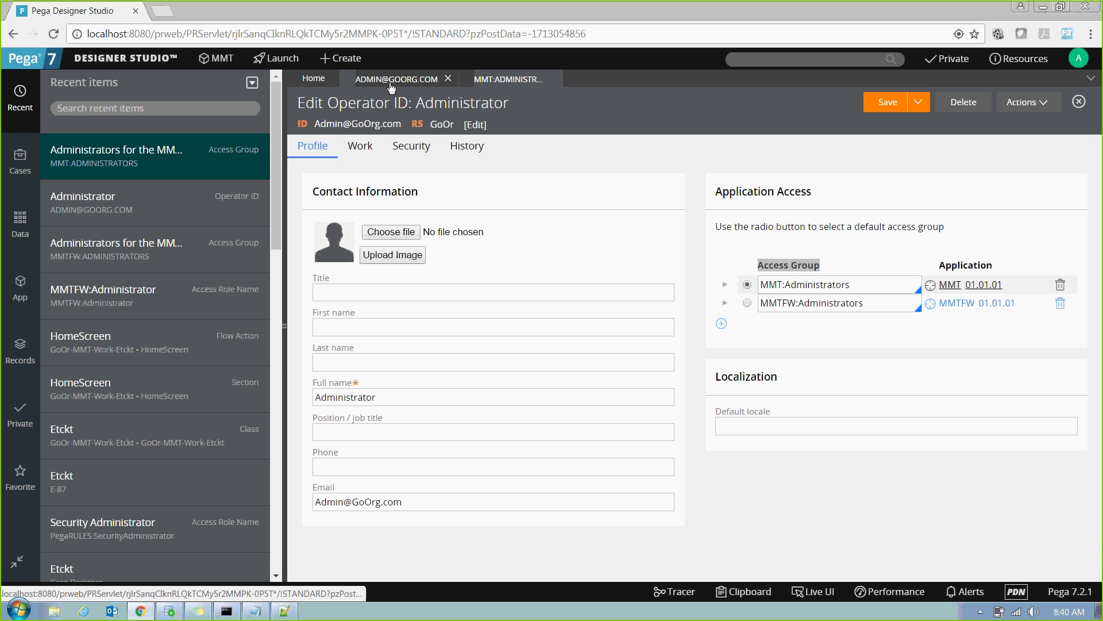
{"action": "left_click_drag", "start_coordinate": [876, 287], "coordinate": [758, 286]}
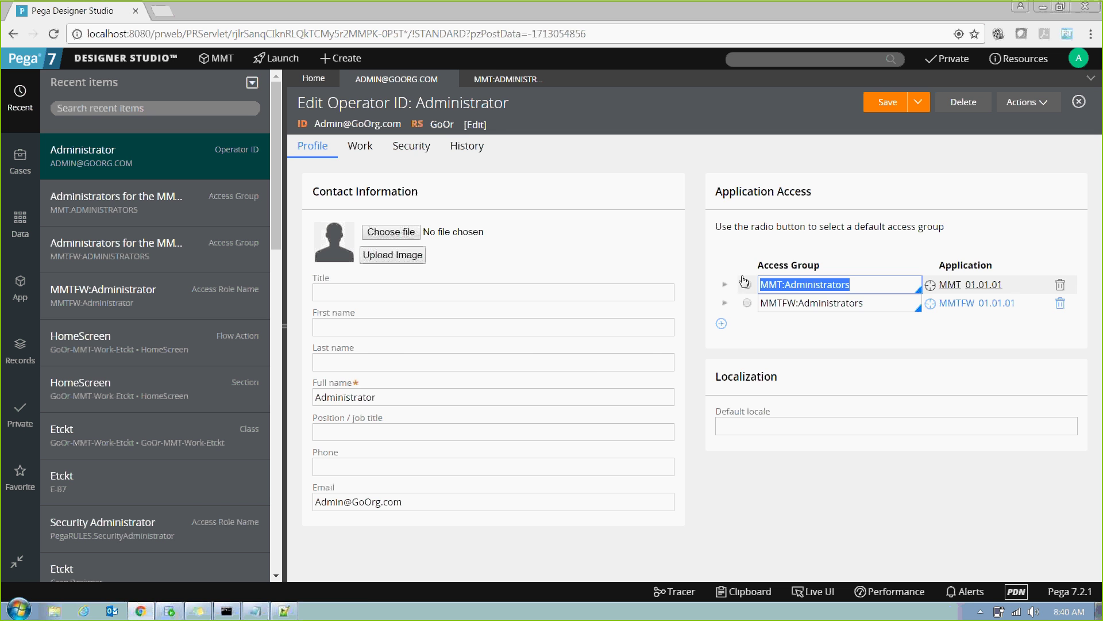
{"action": "left_click", "coordinate": [505, 78]}
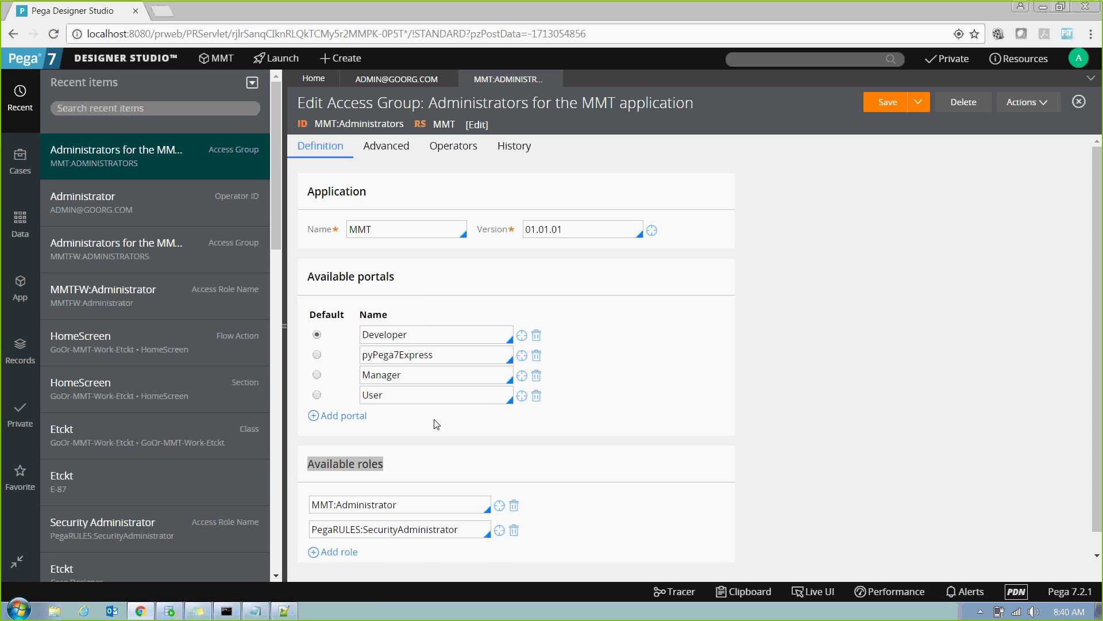
{"action": "left_click", "coordinate": [396, 80]}
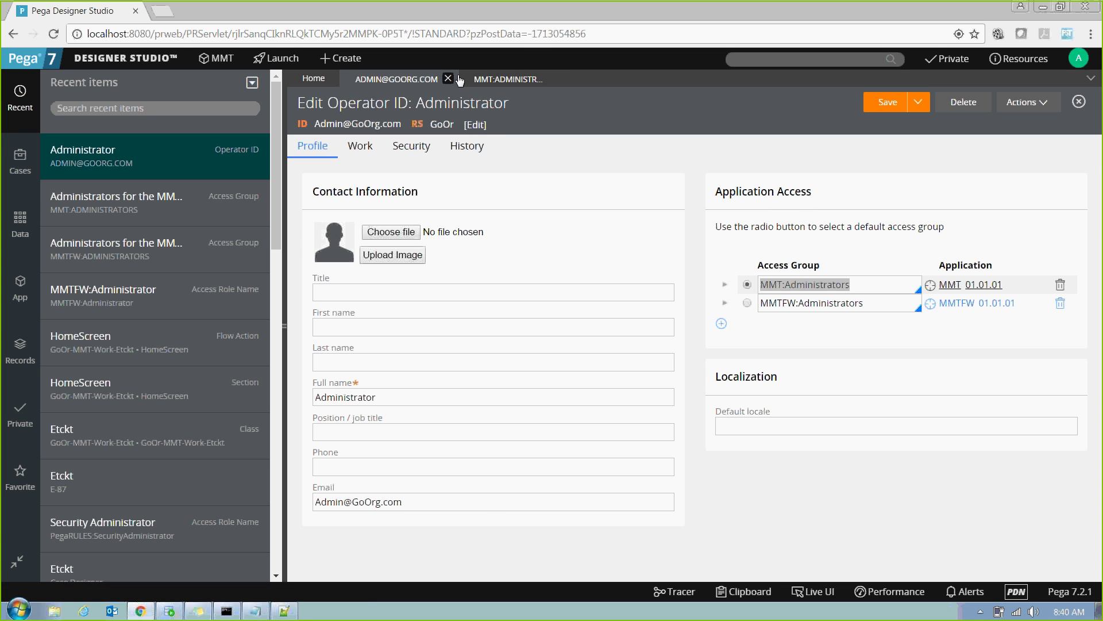
{"action": "left_click", "coordinate": [506, 79]}
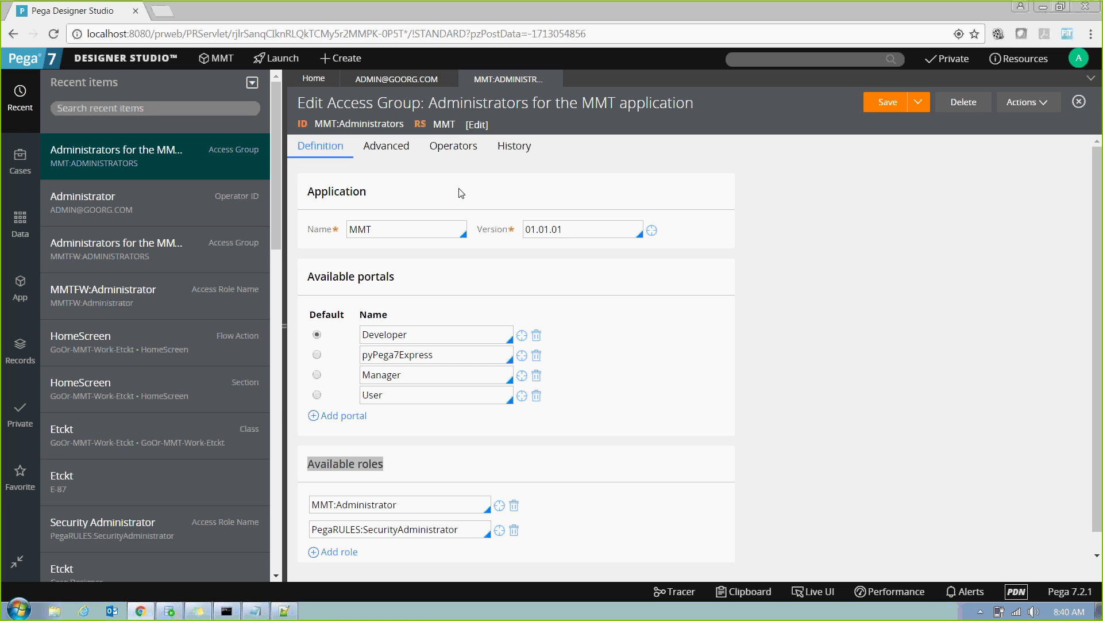
Point out the access group's MMT application, then return to the operator record's Access Group heading.
{"action": "double_click", "coordinate": [343, 192]}
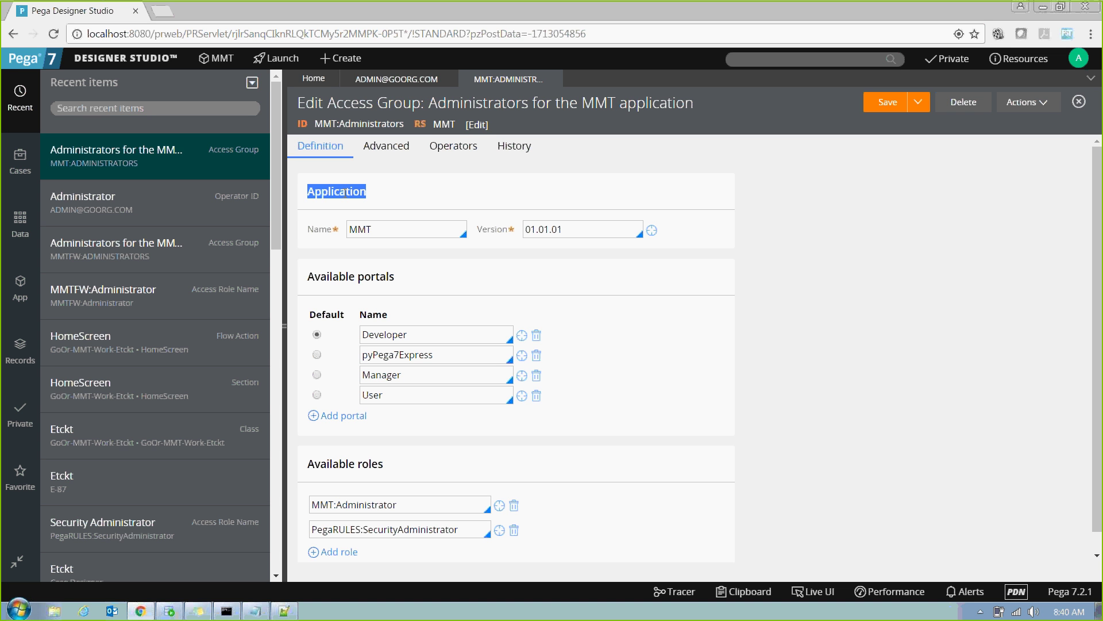
{"action": "left_click", "coordinate": [417, 231]}
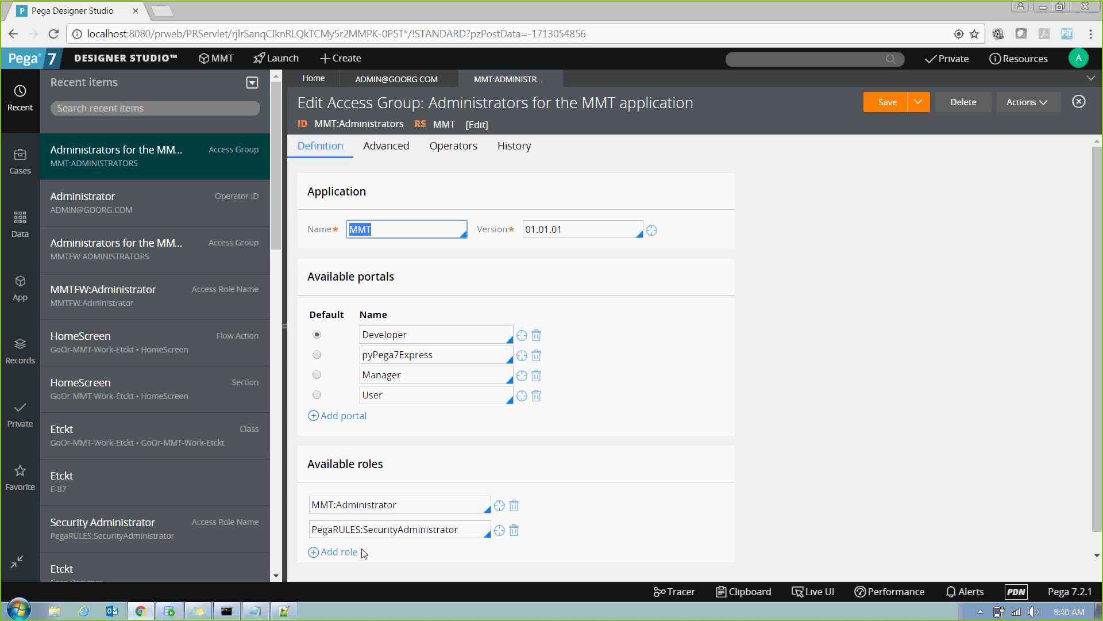
{"action": "left_click", "coordinate": [377, 79]}
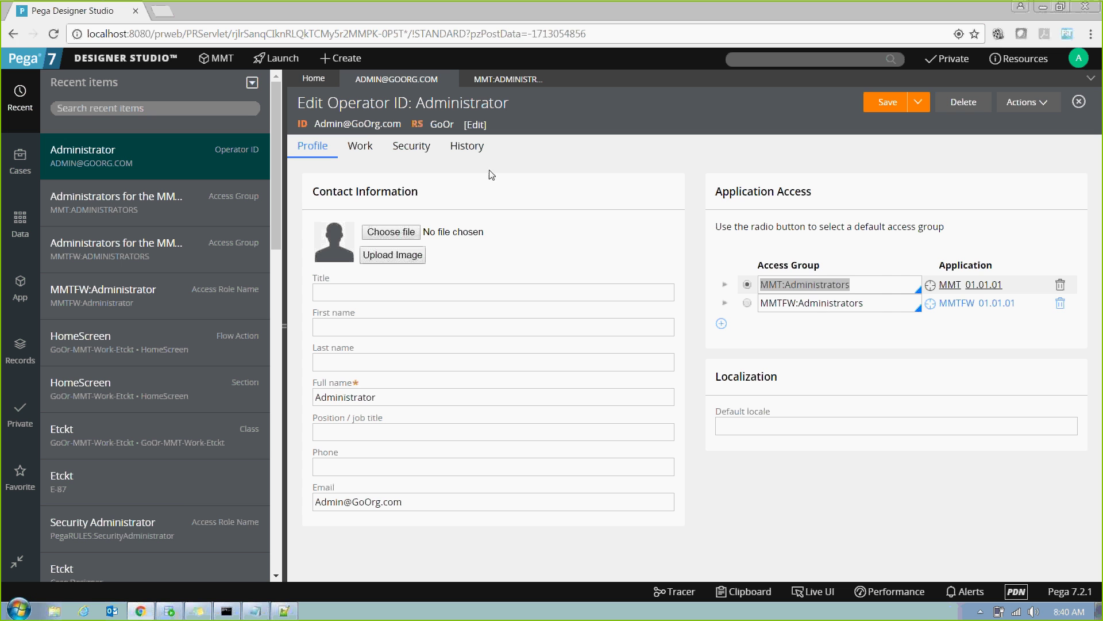
{"action": "left_click_drag", "start_coordinate": [749, 273], "coordinate": [840, 273]}
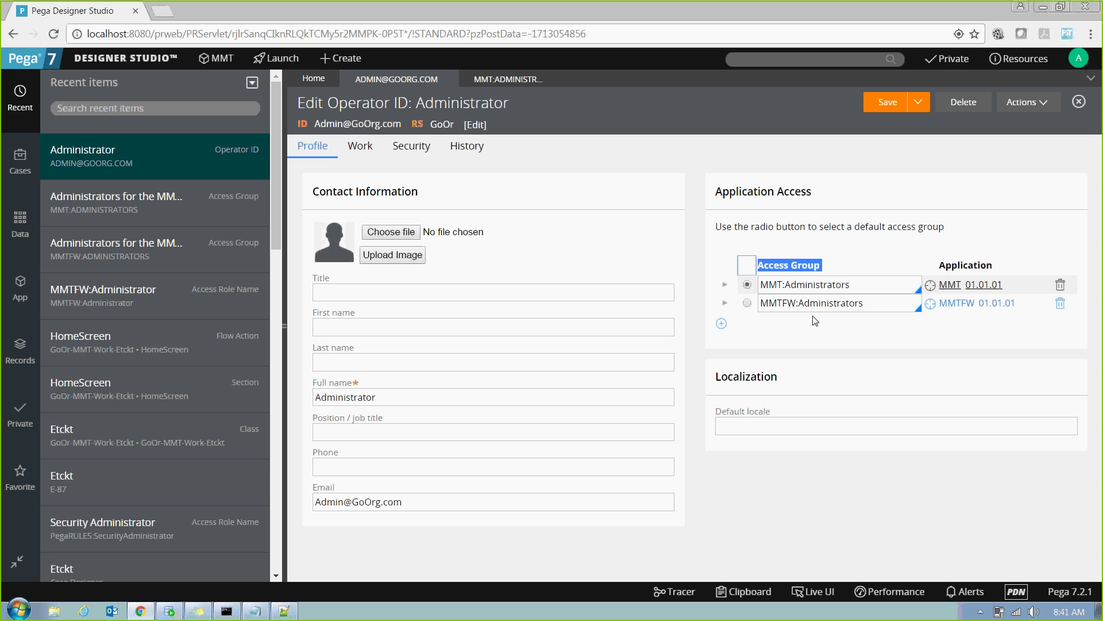
{"action": "left_click", "coordinate": [219, 60]}
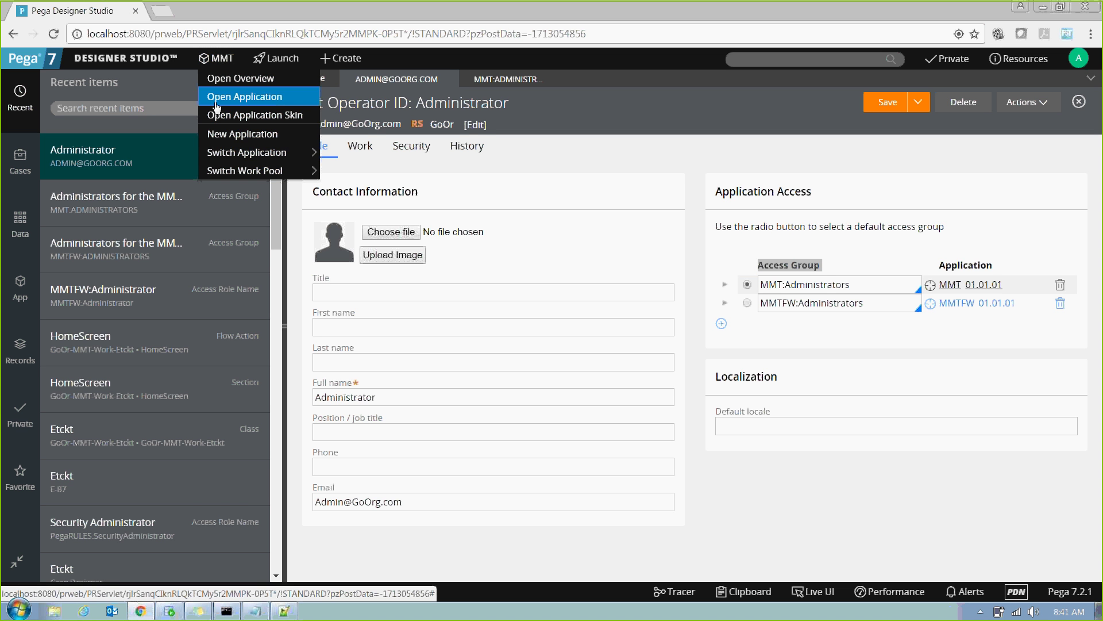
{"action": "mouse_move", "coordinate": [287, 152]}
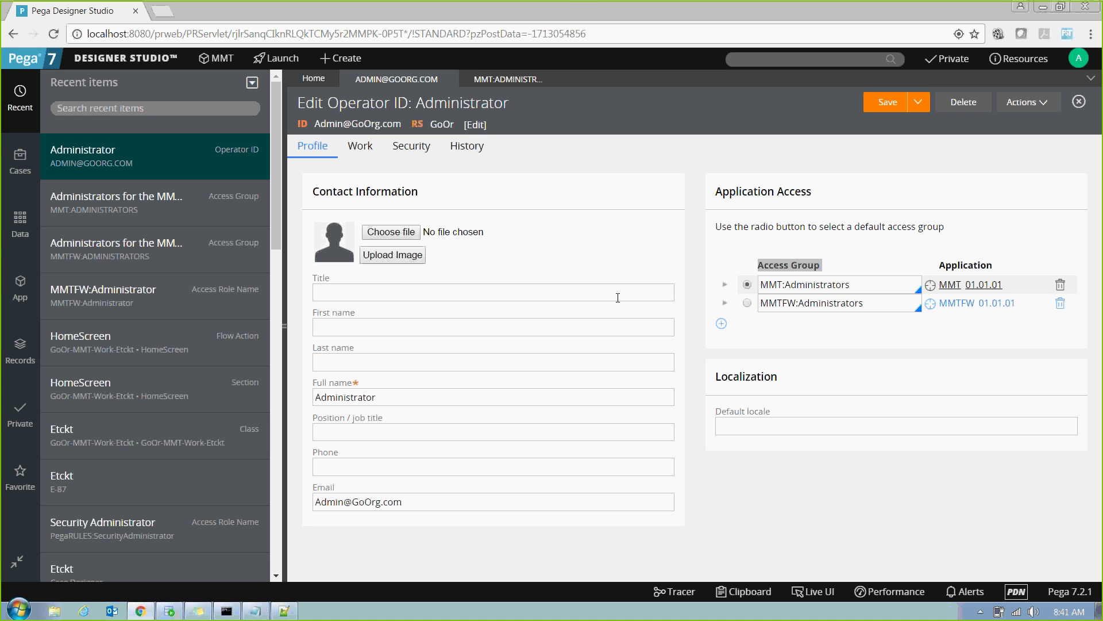
Switch to the MMT:ADMINISTRATORS access group tab.
{"action": "left_click", "coordinate": [499, 82]}
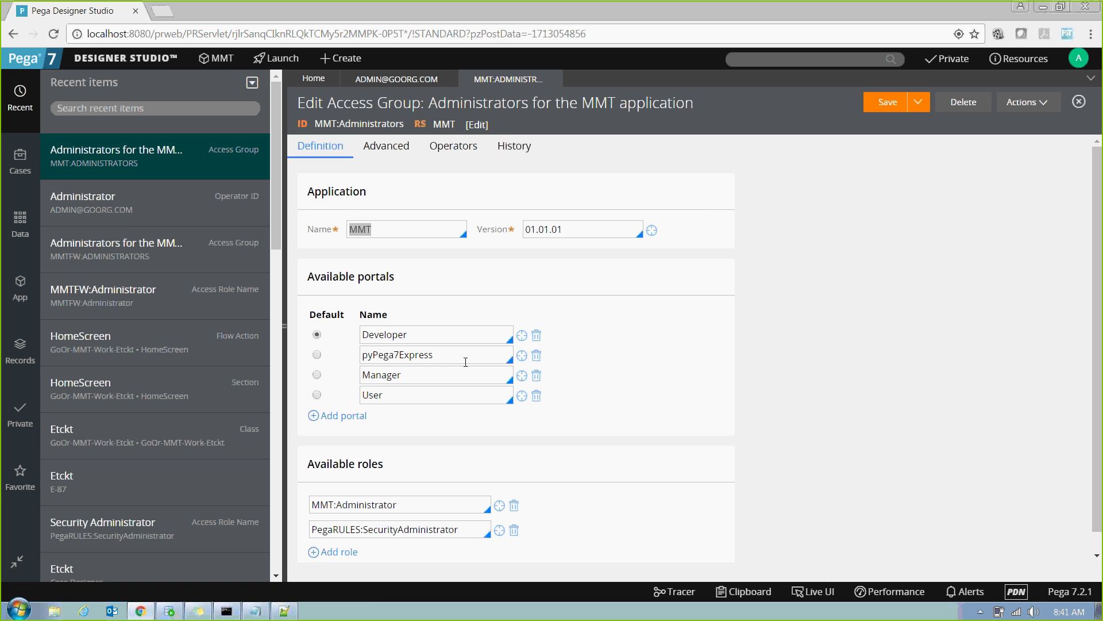
Select the MMT:Administrator entry in Available roles and open its access role rule.
{"action": "left_click", "coordinate": [482, 509]}
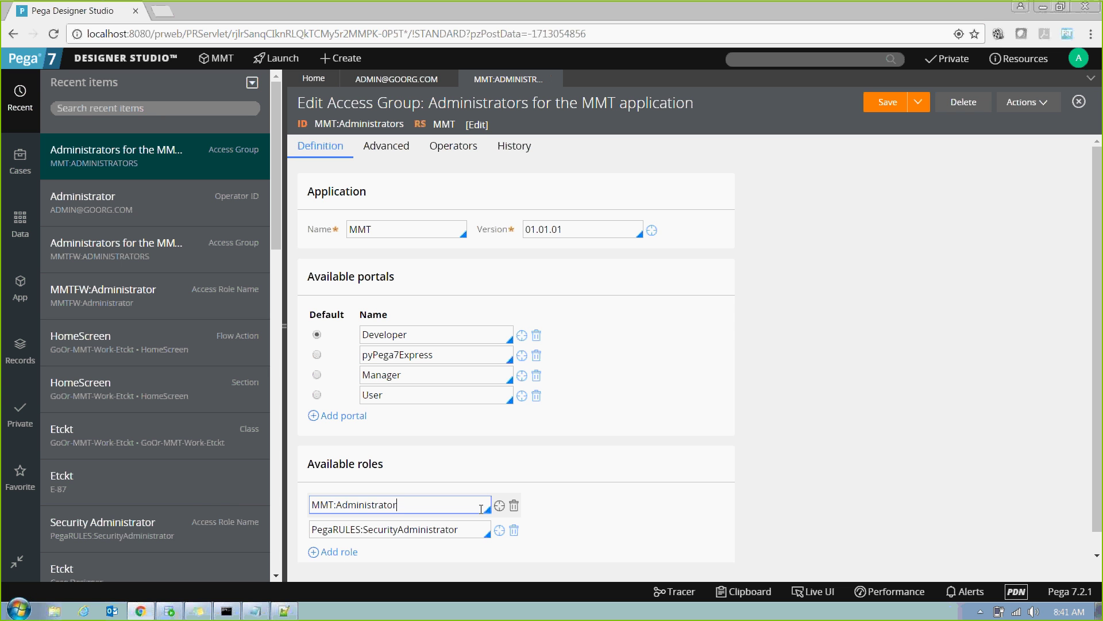
{"action": "left_click_drag", "start_coordinate": [482, 510], "coordinate": [230, 497]}
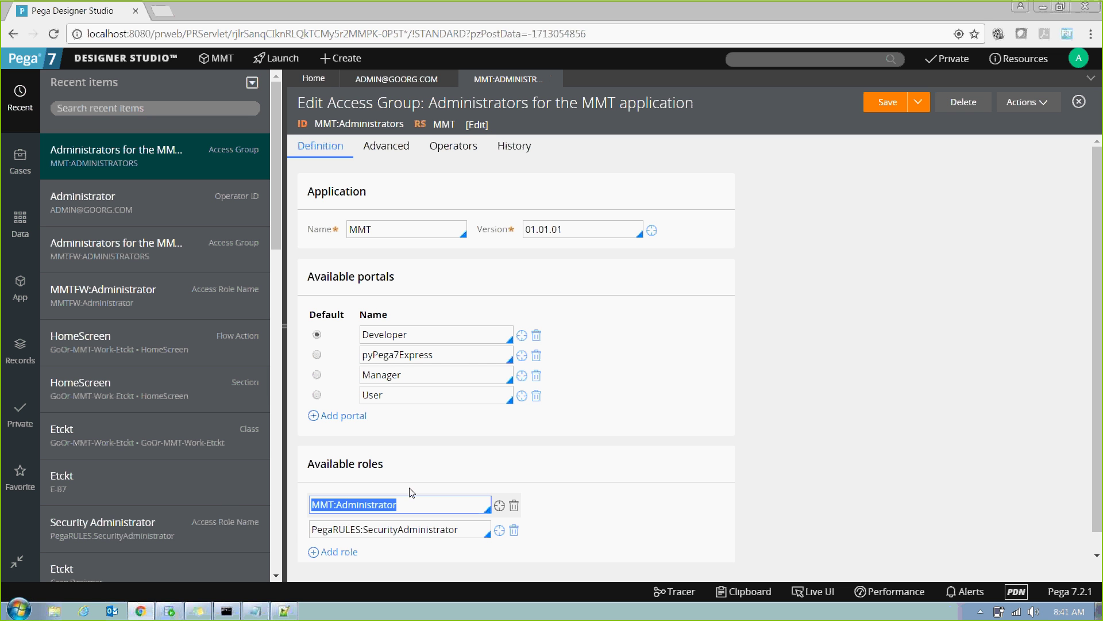
{"action": "left_click_drag", "start_coordinate": [1035, 545], "coordinate": [995, 424]}
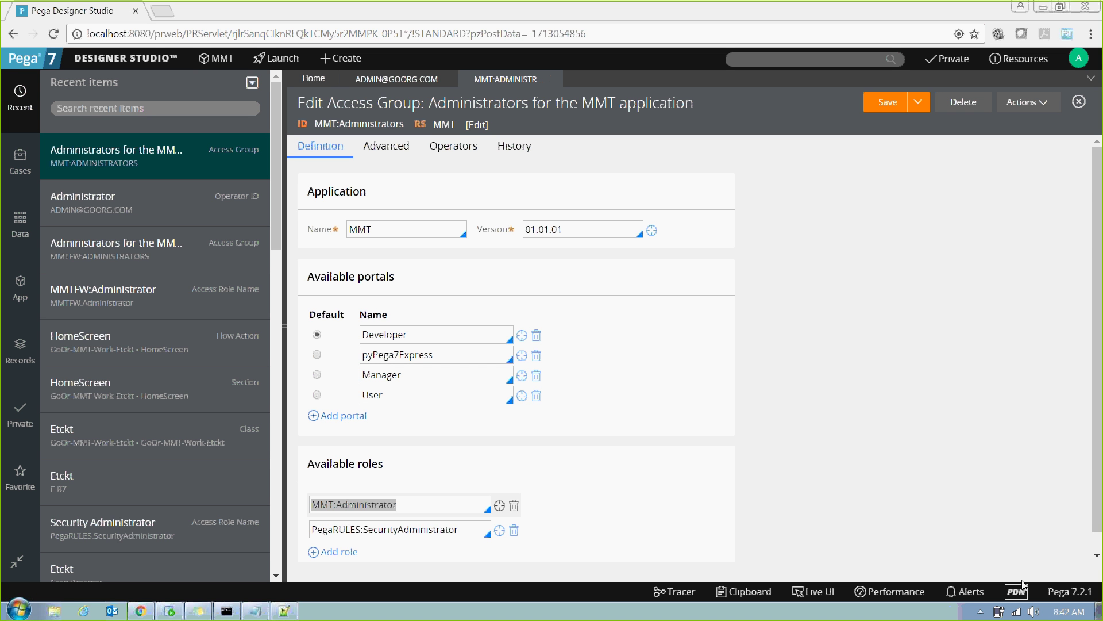
{"action": "left_click", "coordinate": [501, 506]}
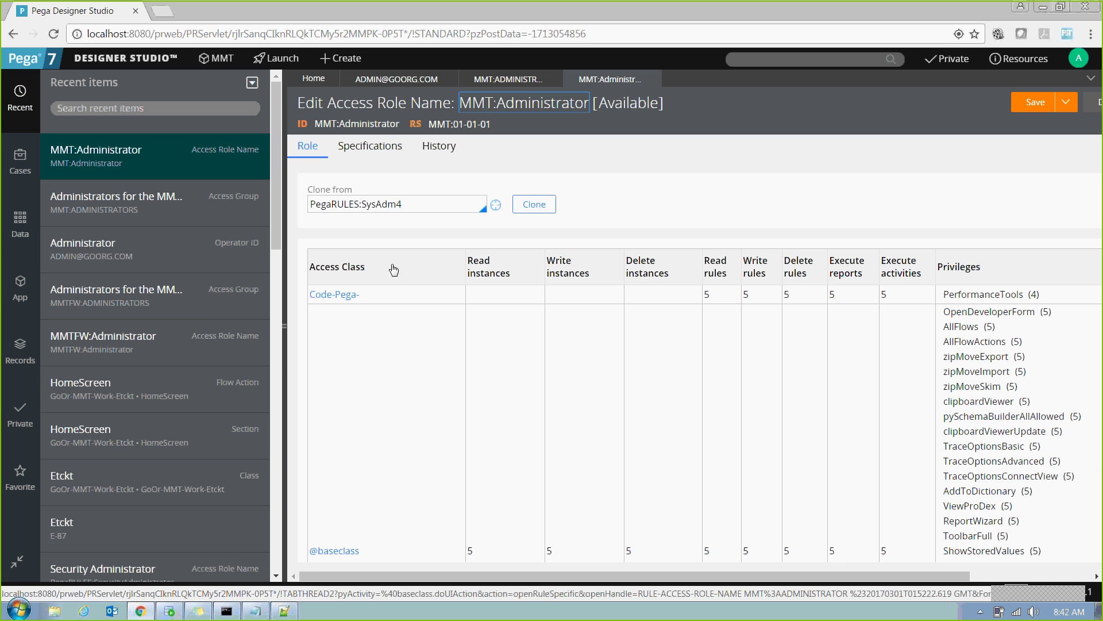
Open the Code-Pega- privileges, pointing out Read, Write and Delete instances and Execute reports levels.
{"action": "left_click", "coordinate": [351, 293]}
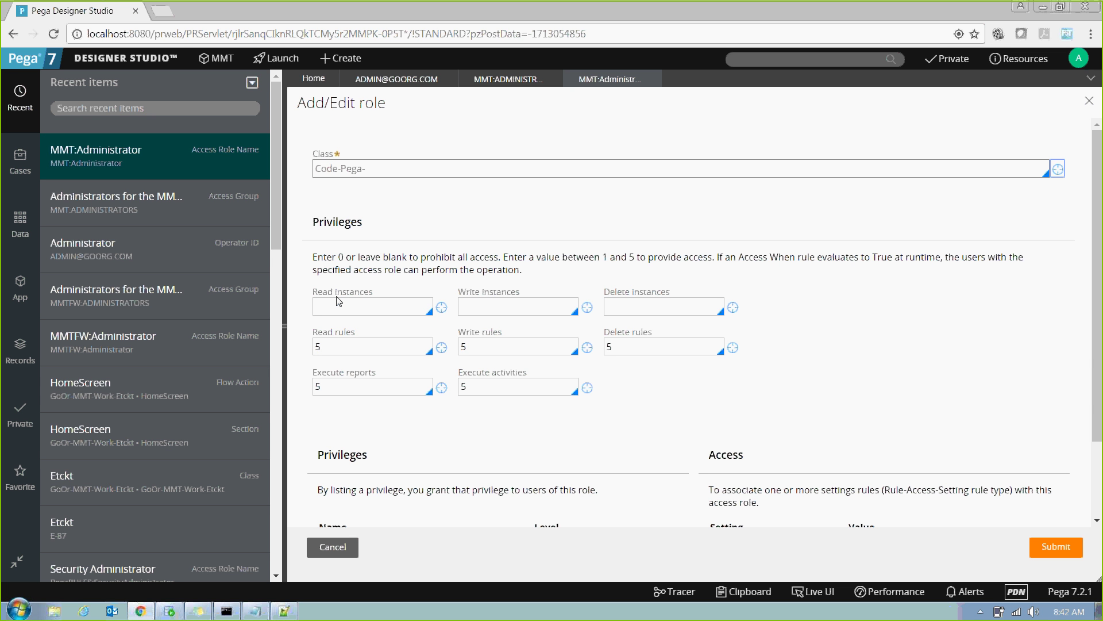
{"action": "left_click_drag", "start_coordinate": [313, 292], "coordinate": [426, 303]}
{"action": "left_click_drag", "start_coordinate": [458, 292], "coordinate": [706, 297]}
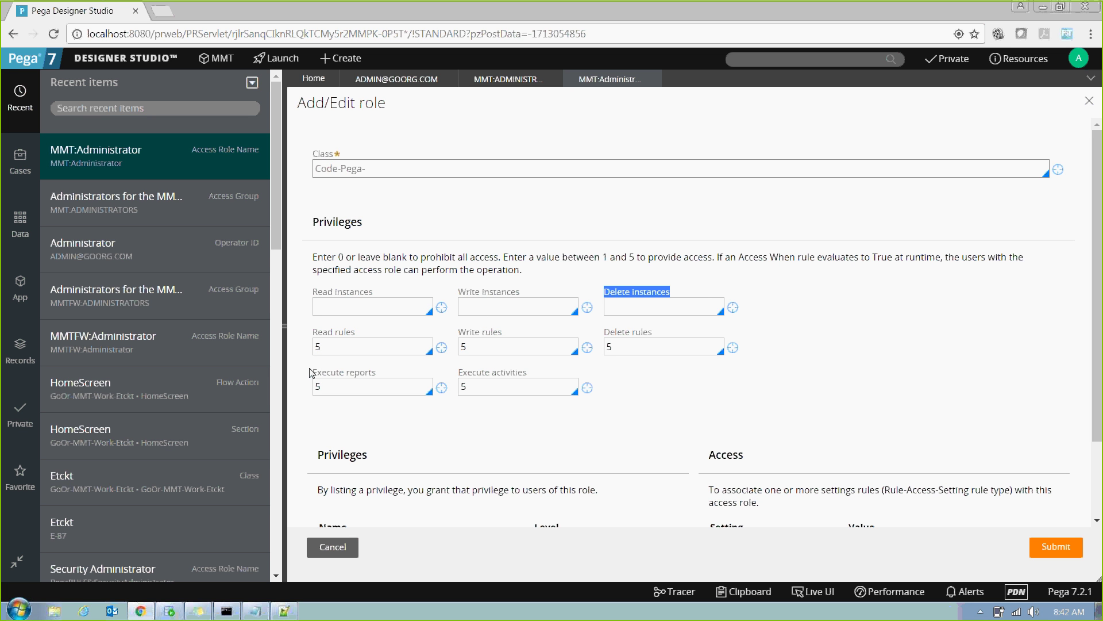
{"action": "left_click_drag", "start_coordinate": [313, 372], "coordinate": [567, 370]}
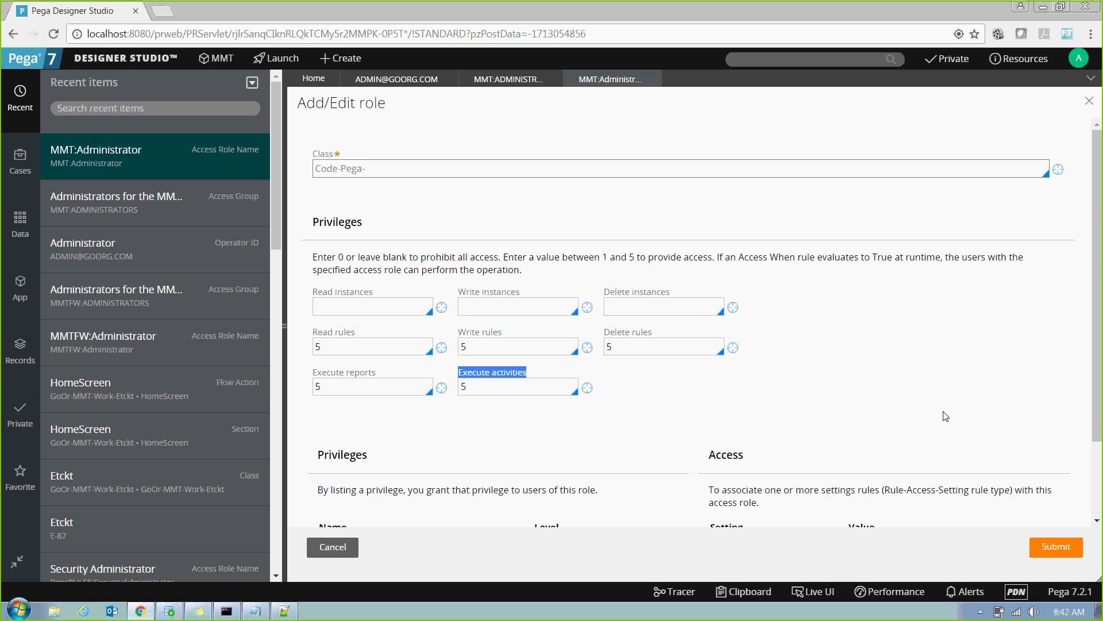
{"action": "left_click_drag", "start_coordinate": [1098, 322], "coordinate": [1102, 282]}
Edit the Code-Pega- Execute activities level, clearing its value of 5, then close the role tab.
{"action": "left_click", "coordinate": [331, 350]}
{"action": "left_click_drag", "start_coordinate": [331, 350], "coordinate": [283, 349]}
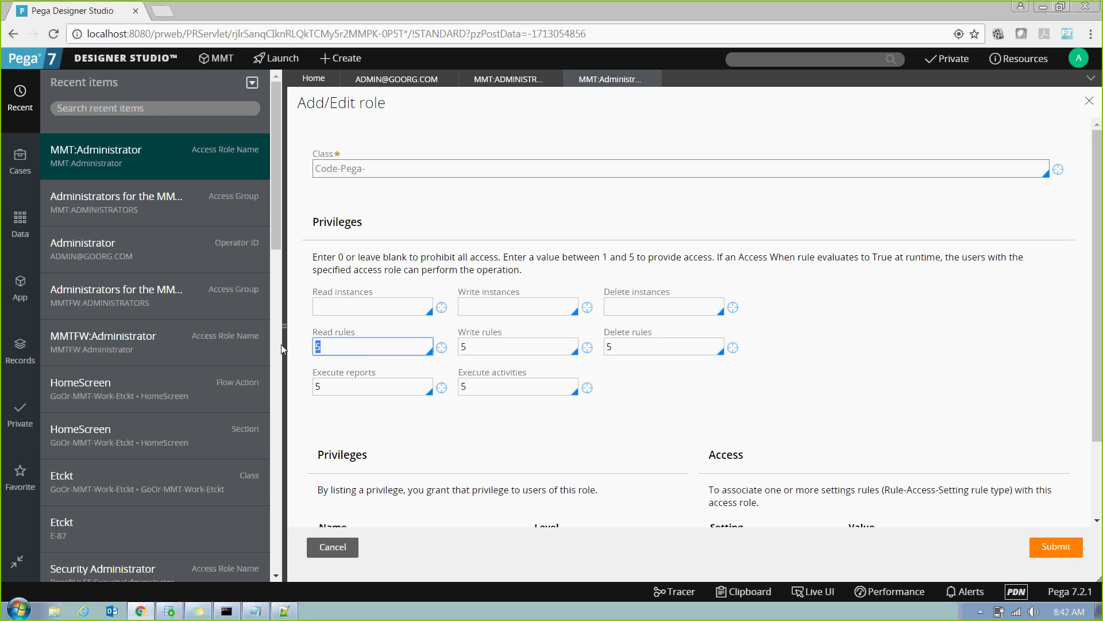
{"action": "left_click_drag", "start_coordinate": [467, 387], "coordinate": [449, 390]}
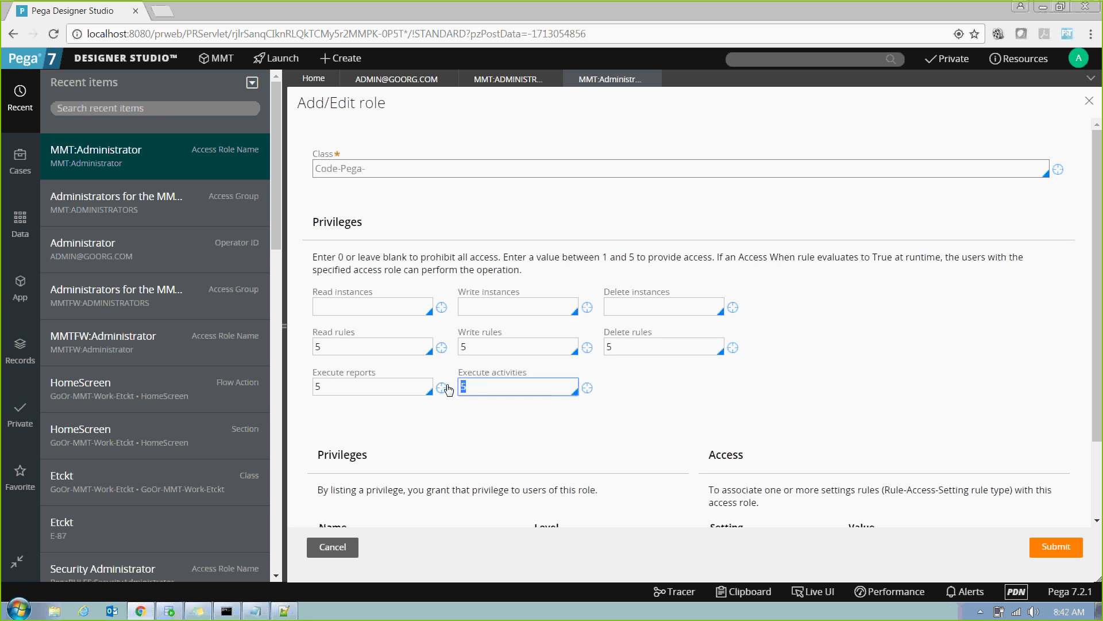
{"action": "key", "text": "BackSpace"}
{"action": "type", "text": "1"}
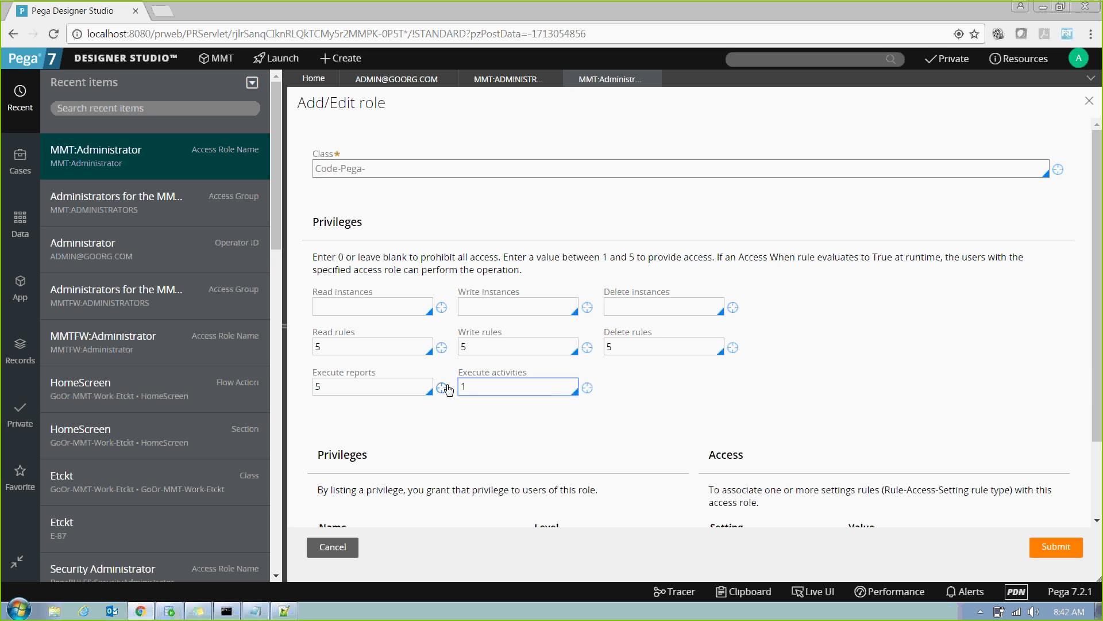
{"action": "key", "text": "BackSpace"}
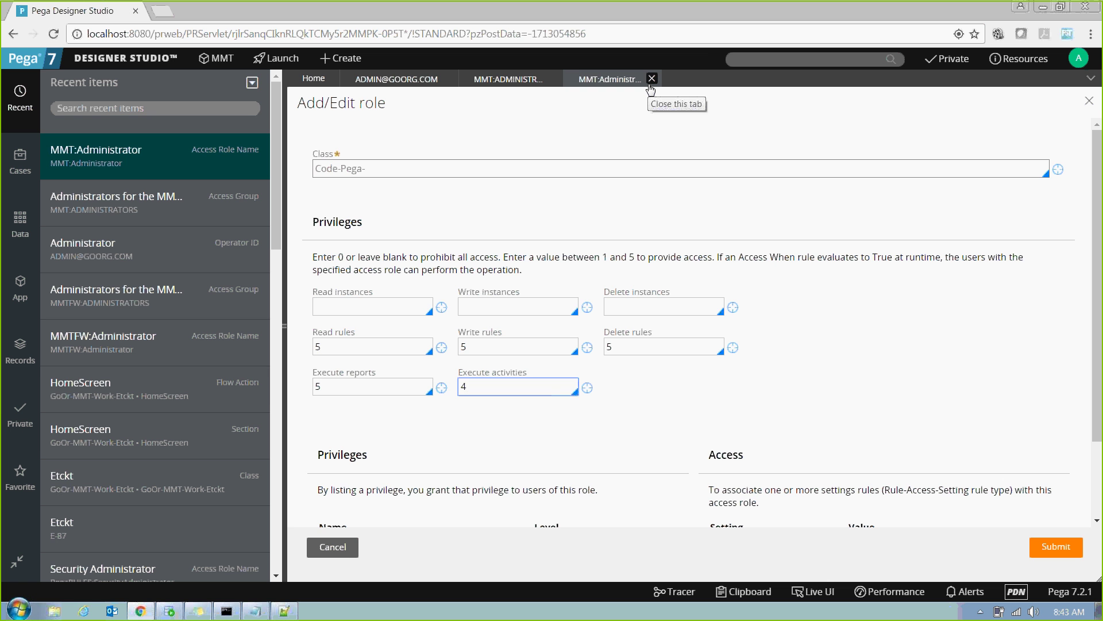
{"action": "left_click", "coordinate": [652, 79]}
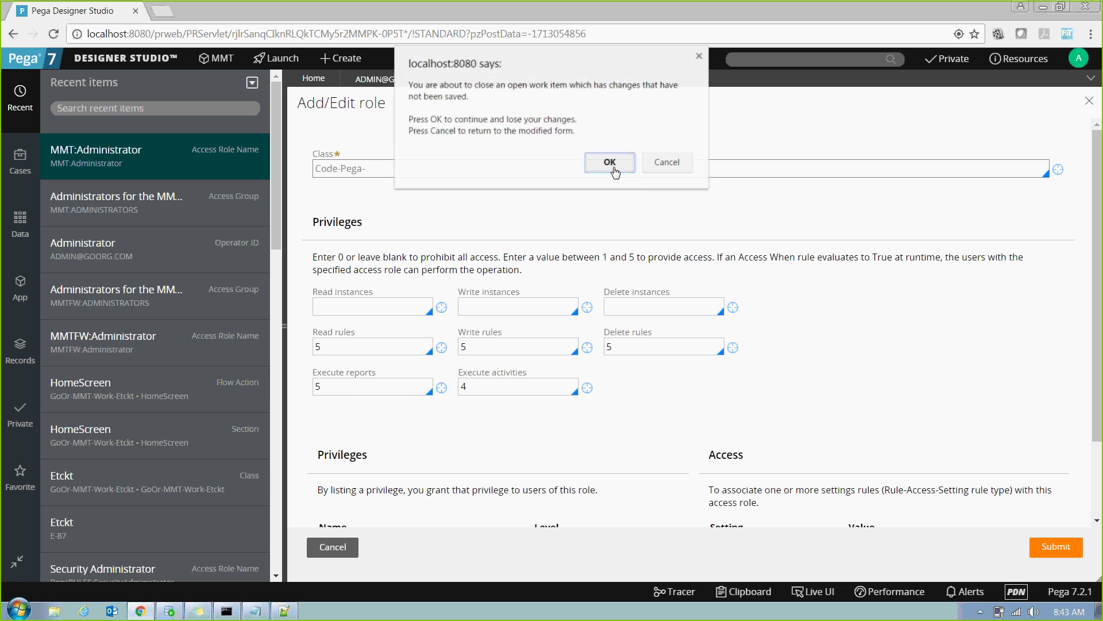
Discard the unsaved role changes and close the MMT:Administrators and Administrator operator tabs.
{"action": "left_click", "coordinate": [613, 166]}
{"action": "left_click", "coordinate": [546, 80]}
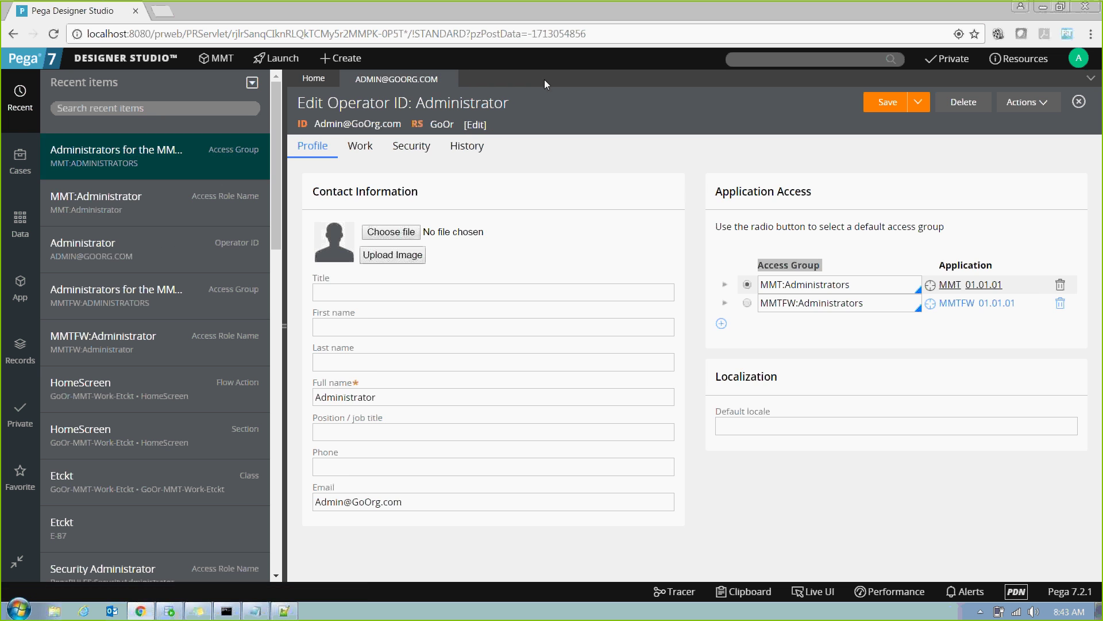
{"action": "left_click", "coordinate": [448, 80]}
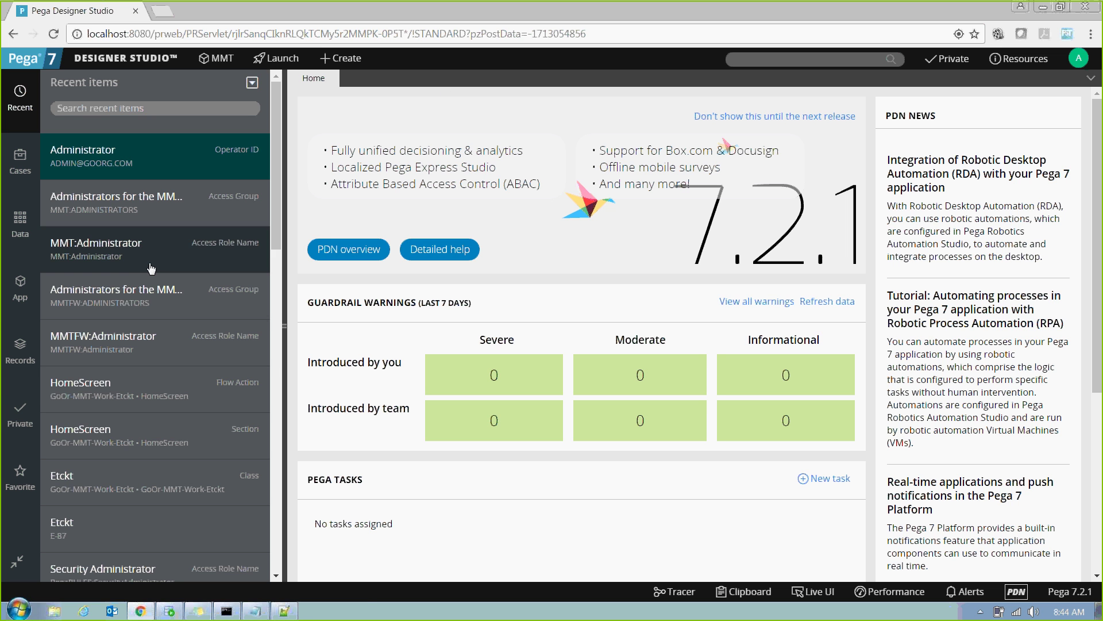
In the App explorer, browse class GoOr-MMT-Work and expand then collapse its Etckt class.
{"action": "left_click", "coordinate": [20, 286]}
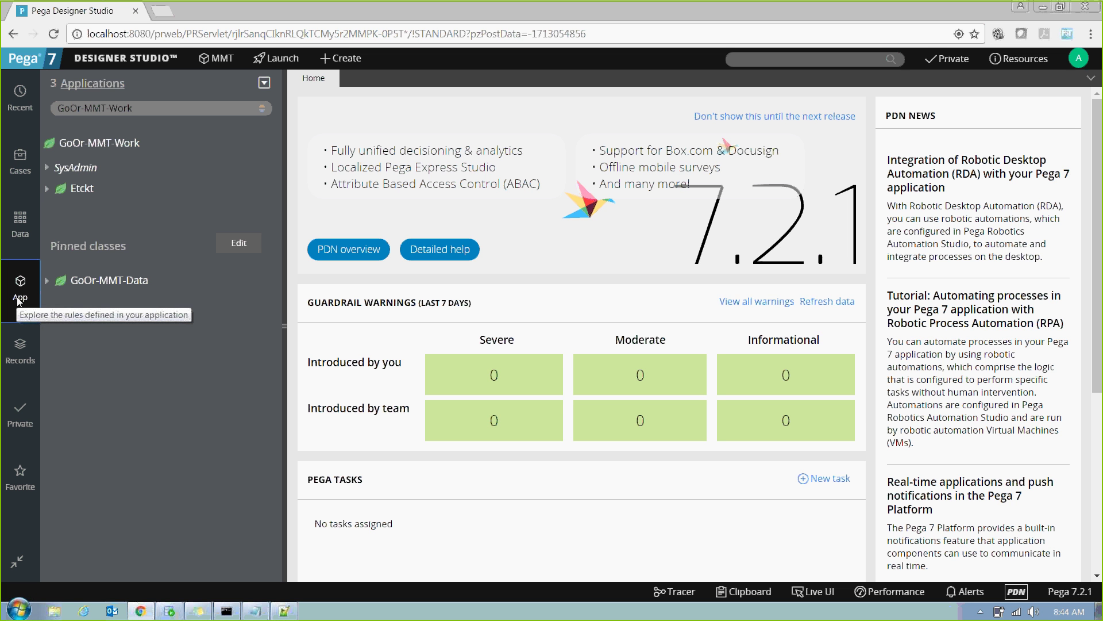
{"action": "left_click", "coordinate": [19, 299]}
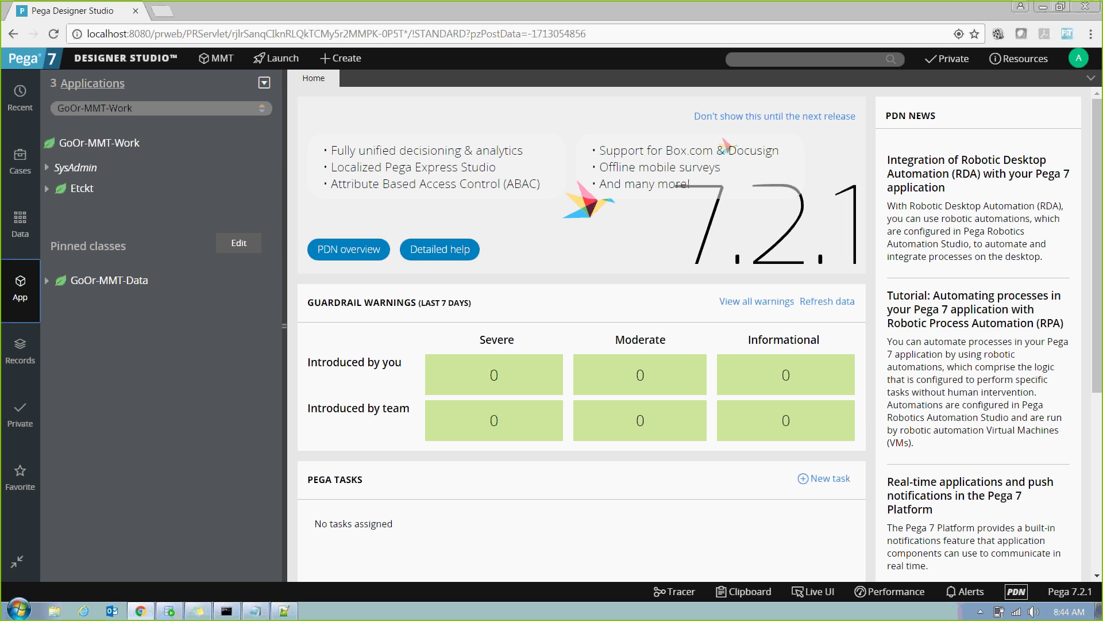
{"action": "left_click", "coordinate": [149, 106]}
{"action": "key", "text": "BackSpace"}
{"action": "key", "text": "BackSpace"}
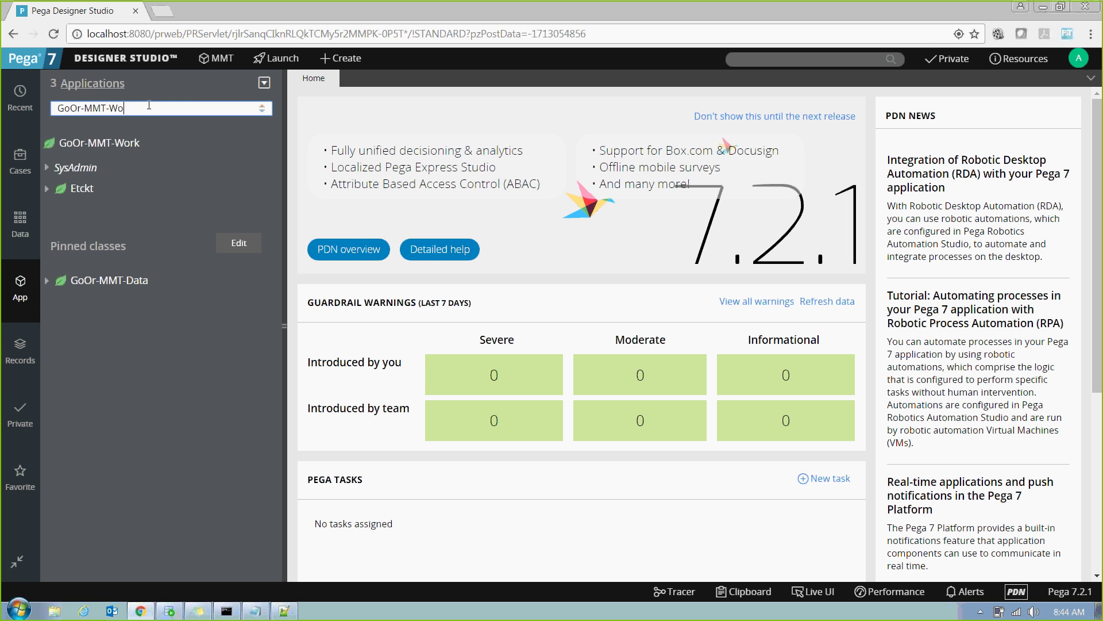
{"action": "key", "text": "BackSpace"}
{"action": "key", "text": "BackSpace"}
{"action": "key", "text": "BackSpace"}
{"action": "key", "text": "BackSpace"}
{"action": "key", "text": "BackSpace"}
{"action": "key", "text": "BackSpace"}
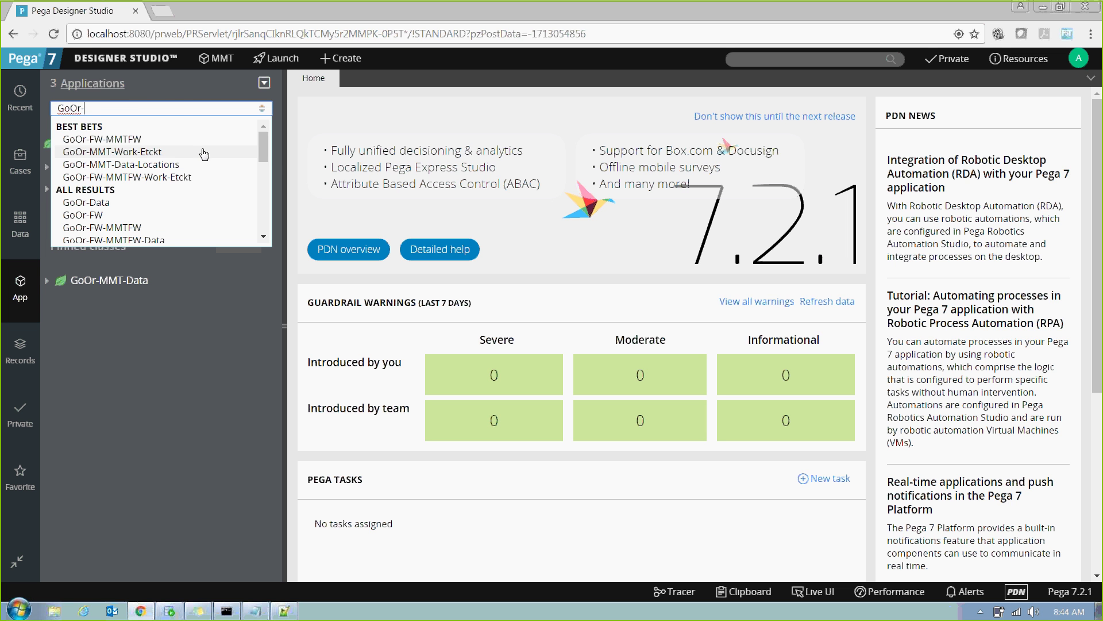
{"action": "scroll", "coordinate": [263, 209], "scroll_direction": "down", "scroll_amount": 3}
{"action": "mouse_move", "coordinate": [262, 205]}
{"action": "left_mouse_down"}
{"action": "mouse_move", "coordinate": [268, 136]}
{"action": "mouse_move", "coordinate": [262, 202]}
{"action": "left_mouse_up"}
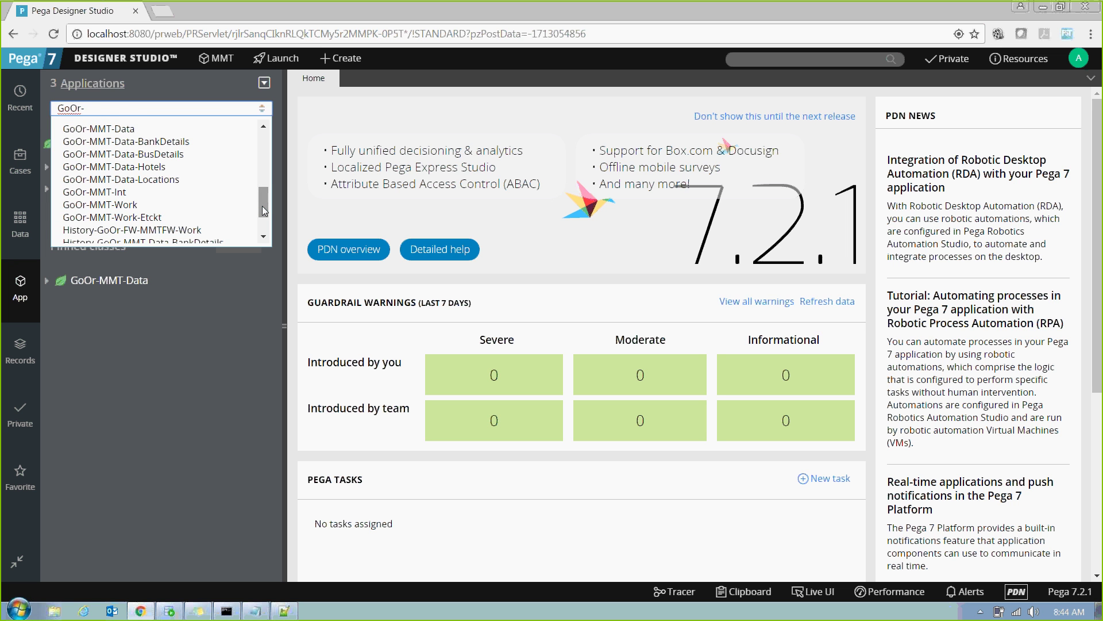
{"action": "left_click", "coordinate": [151, 205]}
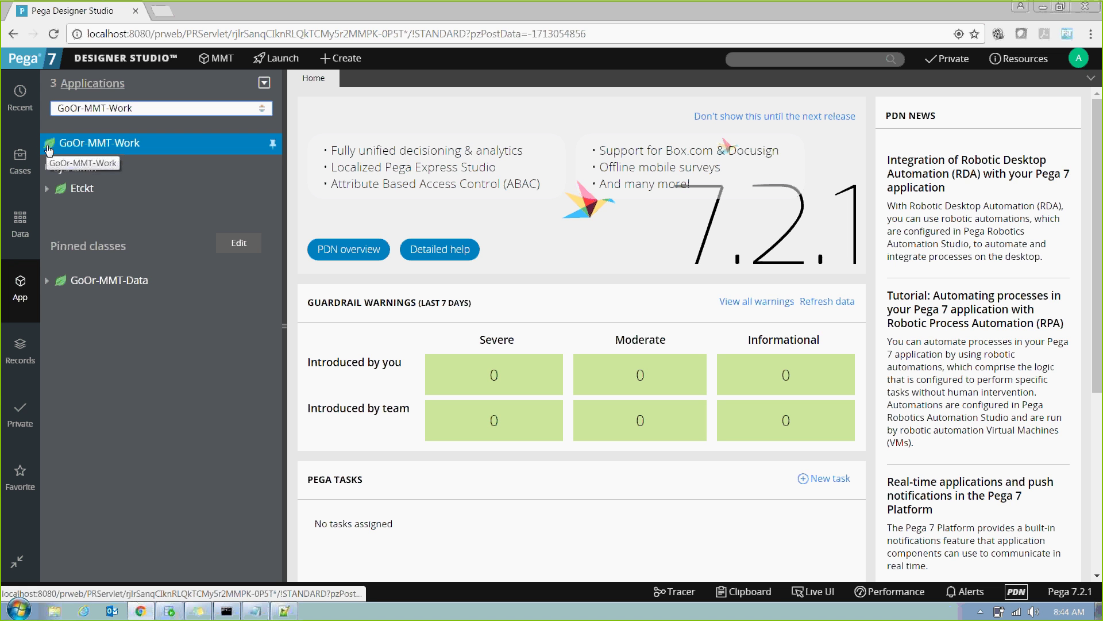
{"action": "left_click", "coordinate": [48, 191]}
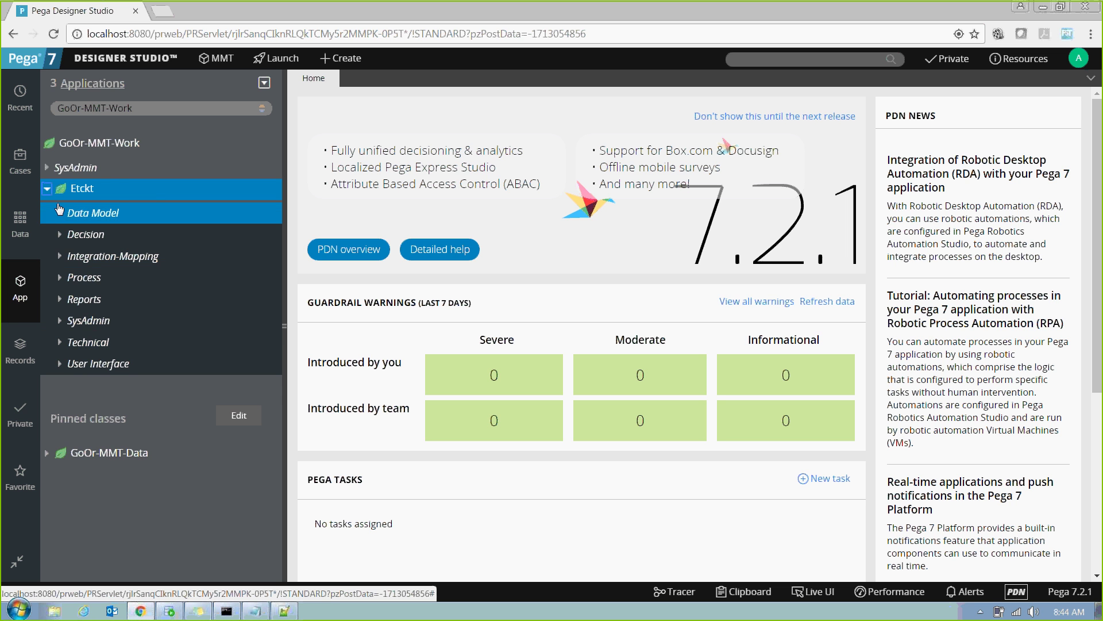
{"action": "left_click", "coordinate": [48, 189]}
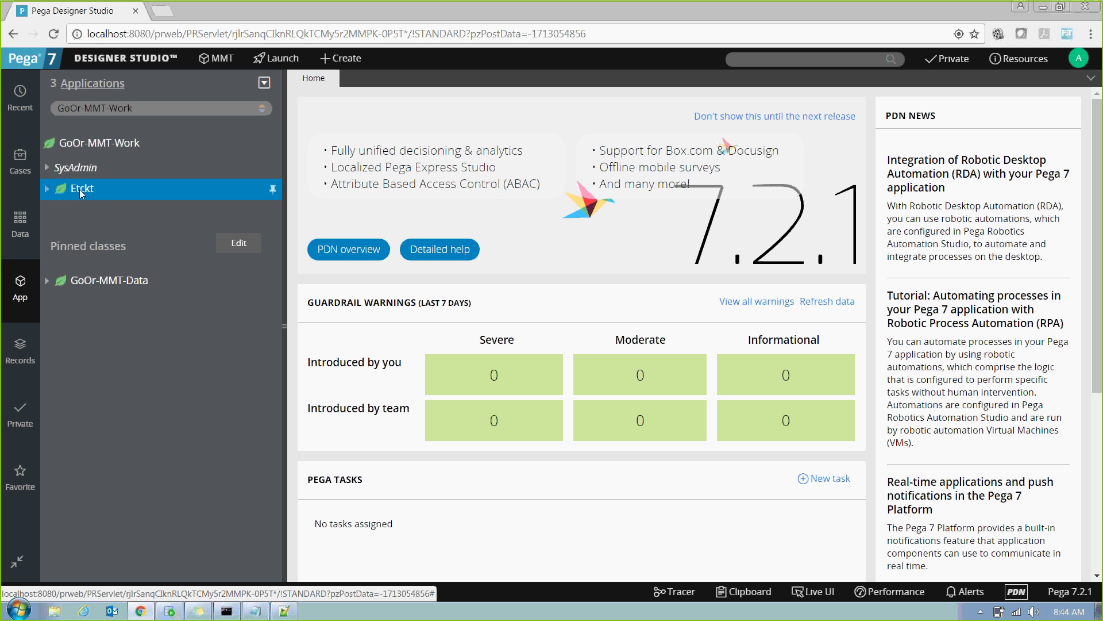
Open the Etckt class Definition, highlight GoOr-MMT-Work in its class ID, then switch to Notepad++.
{"action": "right_click", "coordinate": [81, 193]}
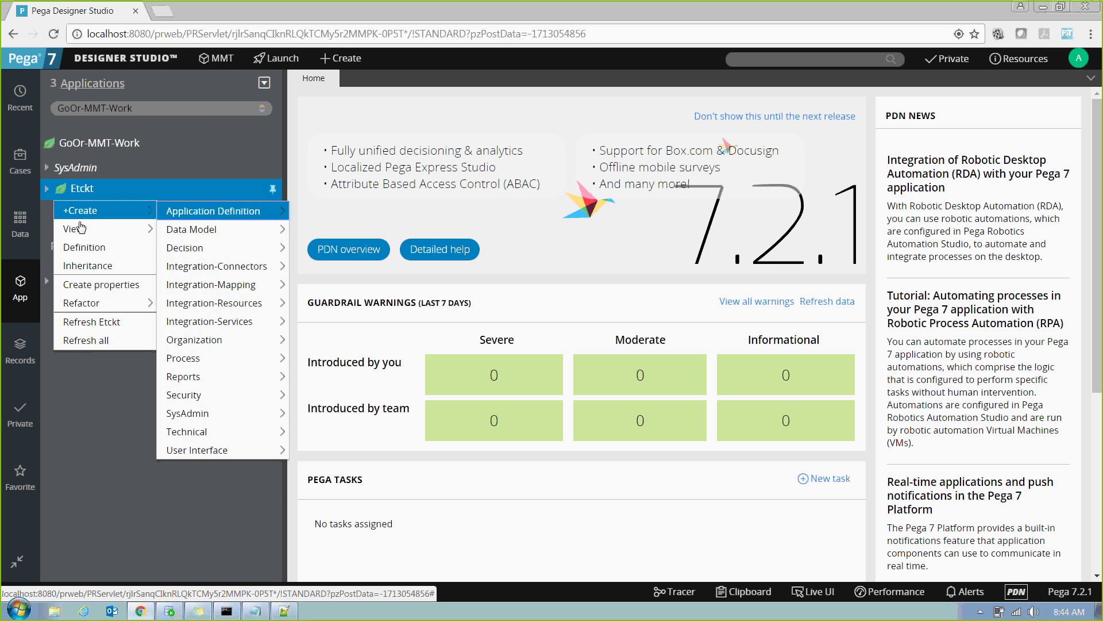
{"action": "left_click", "coordinate": [80, 246]}
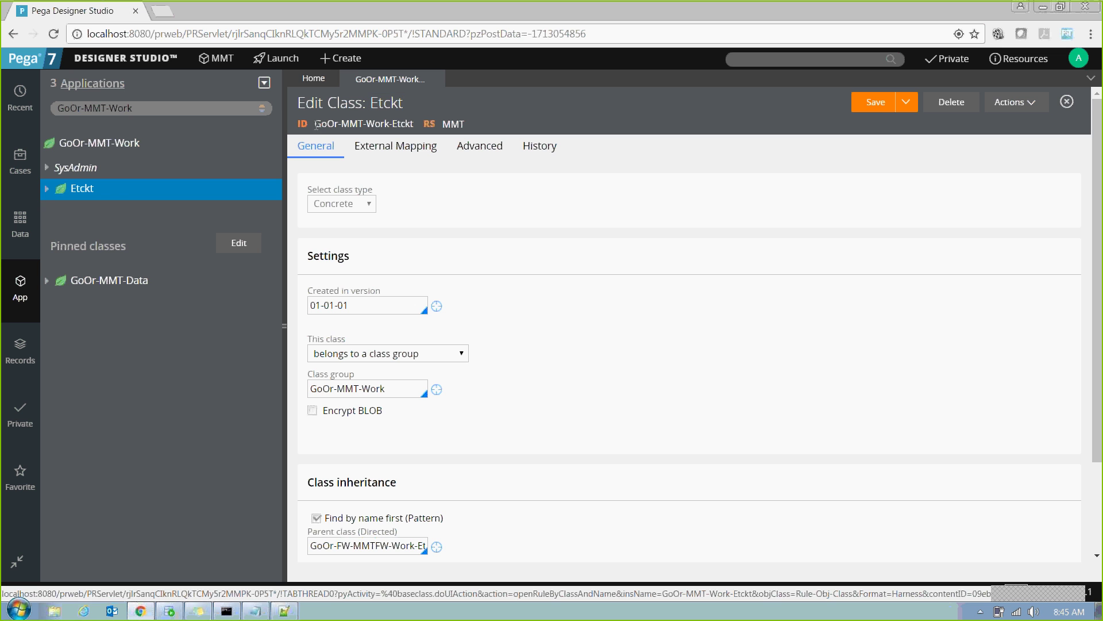
{"action": "left_click_drag", "start_coordinate": [311, 124], "coordinate": [381, 124]}
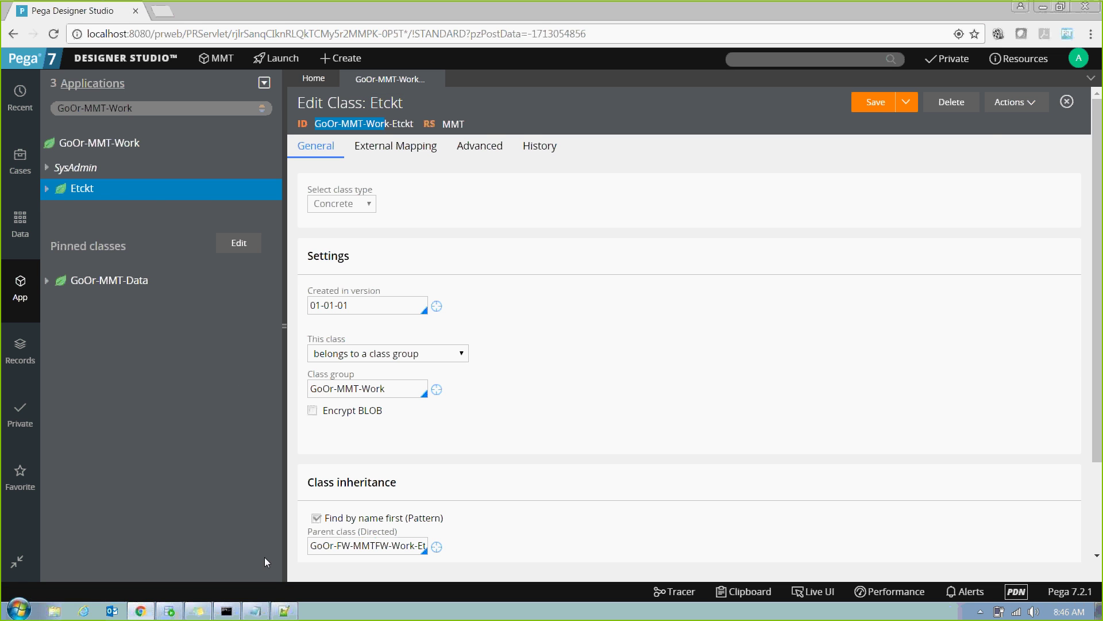
{"action": "left_click", "coordinate": [284, 610]}
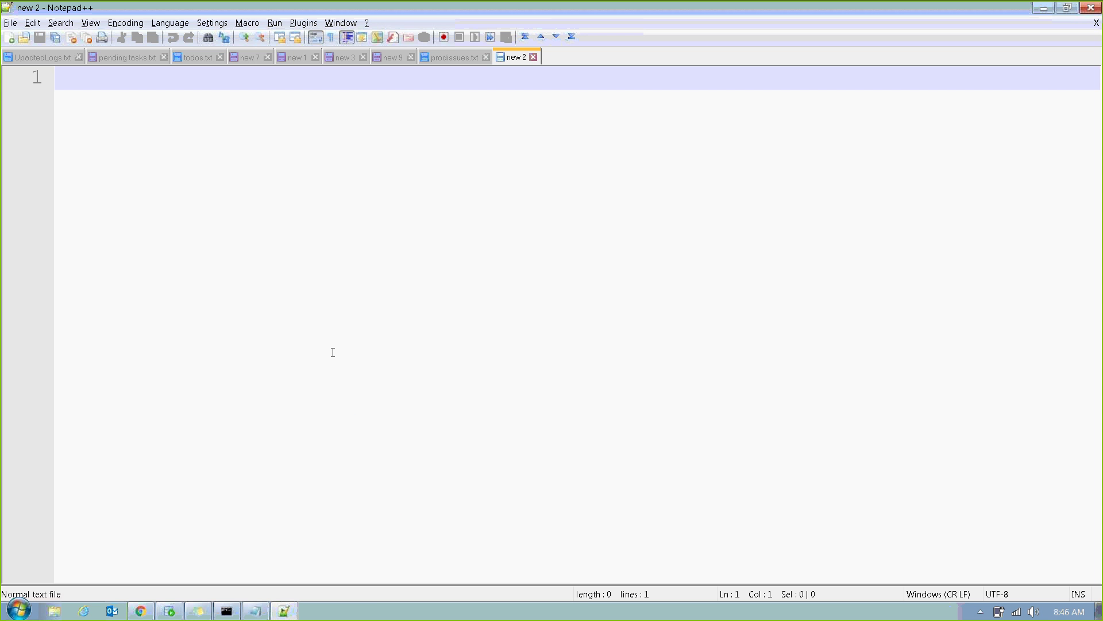
Write the class chain A, A-B, A-B-C and A-B-C-D on separate lines.
{"action": "type", "text": "A"}
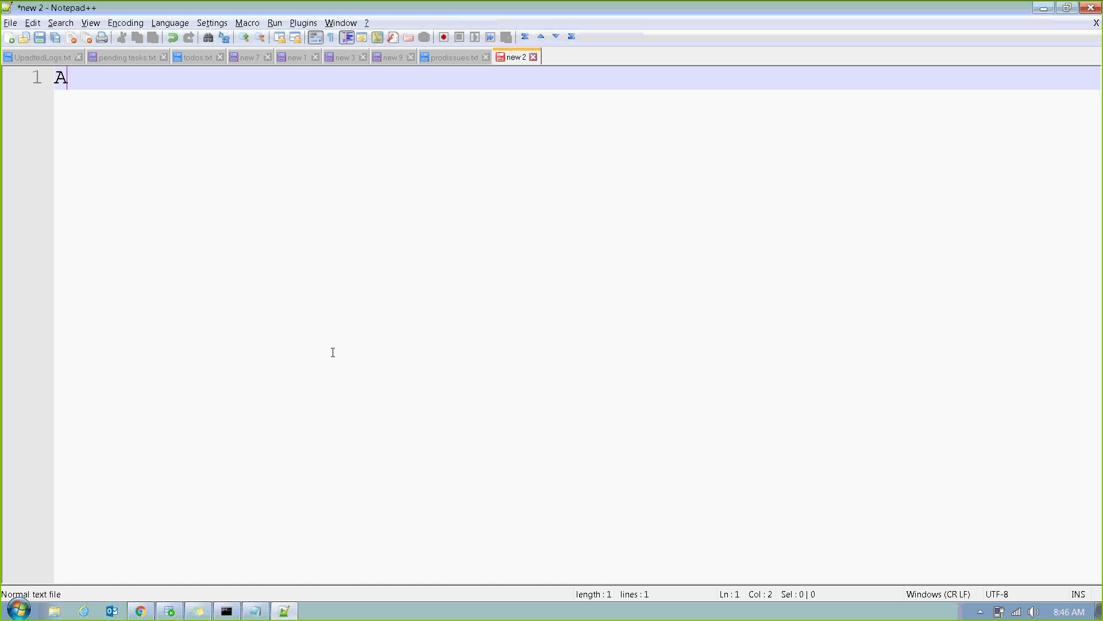
{"action": "key", "text": "Return"}
{"action": "key", "text": "Return"}
{"action": "type", "text": "A-"}
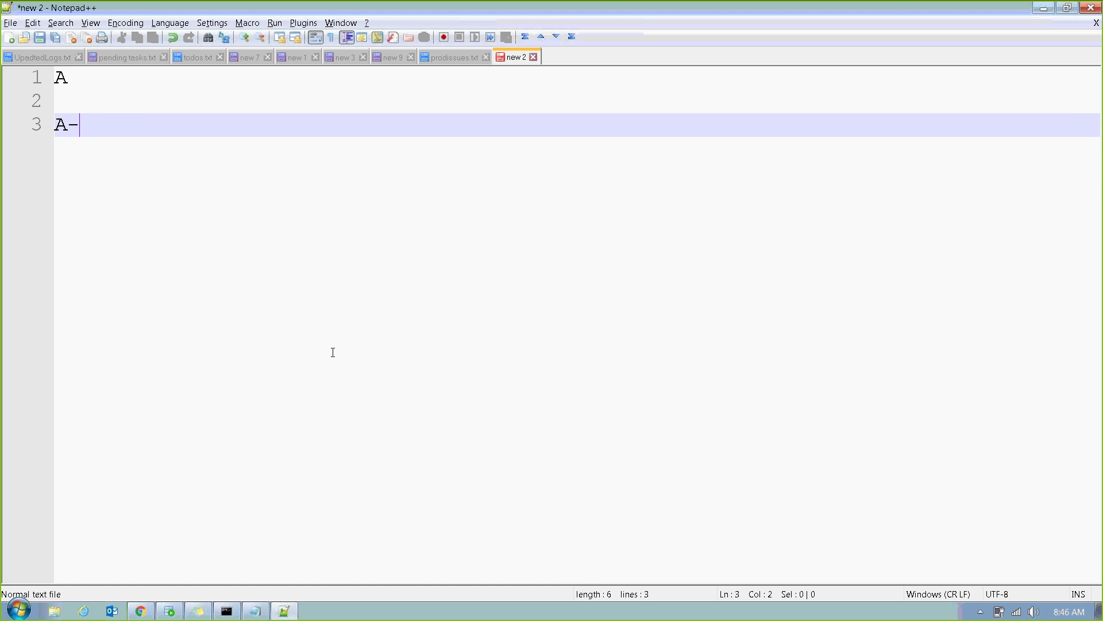
{"action": "type", "text": "B"}
{"action": "key", "text": "Return"}
{"action": "key", "text": "Return"}
{"action": "type", "text": "A-B-C"}
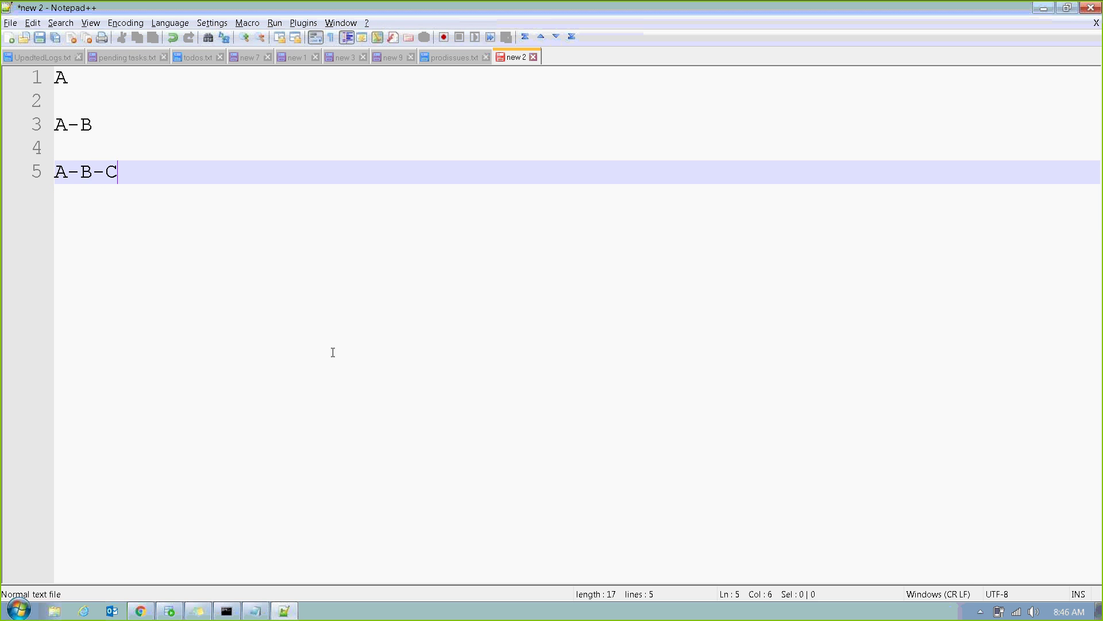
{"action": "key", "text": "Return"}
{"action": "key", "text": "Return"}
{"action": "type", "text": "A-B-C-D"}
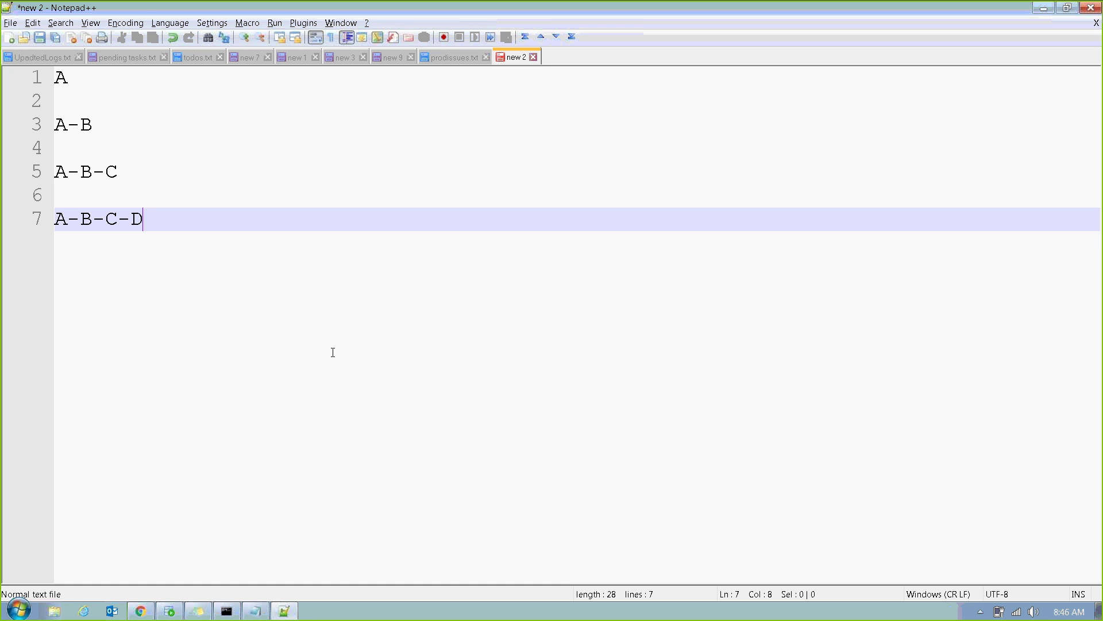
{"action": "key", "text": "Up"}
{"action": "key", "text": "Up"}
{"action": "key", "text": "Up"}
{"action": "key", "text": "Up"}
{"action": "key", "text": "Up"}
{"action": "key", "text": "Up"}
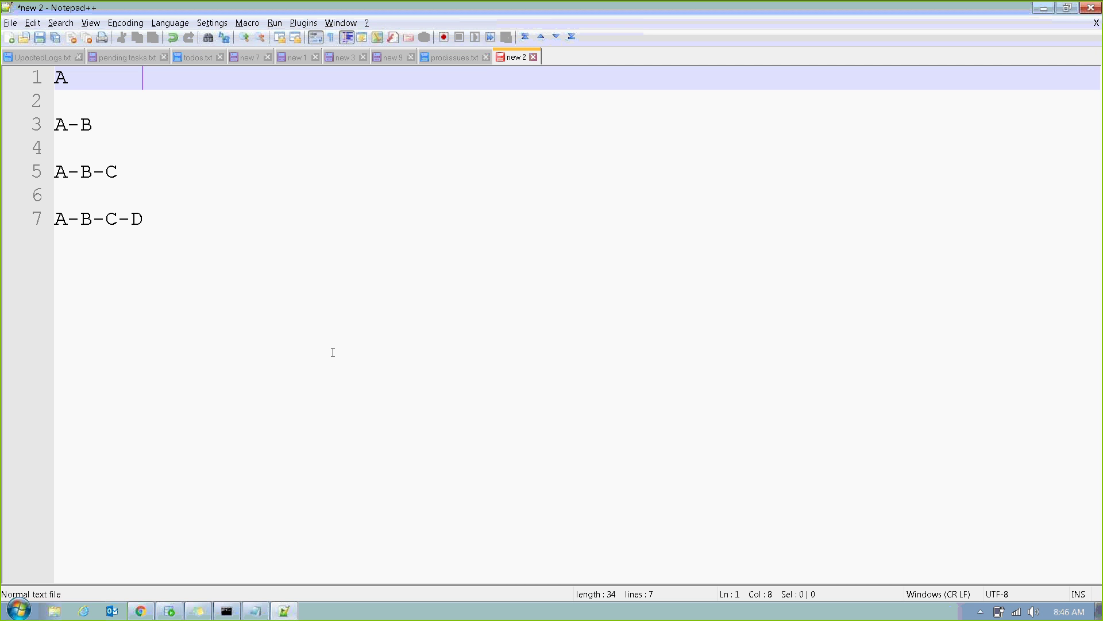
Label line 1 as 'A CLASS', then move down through the A-B to A-B-C-D lines.
{"action": "type", "text": "CLASS"}
{"action": "key", "text": "Down"}
{"action": "key", "text": "Down"}
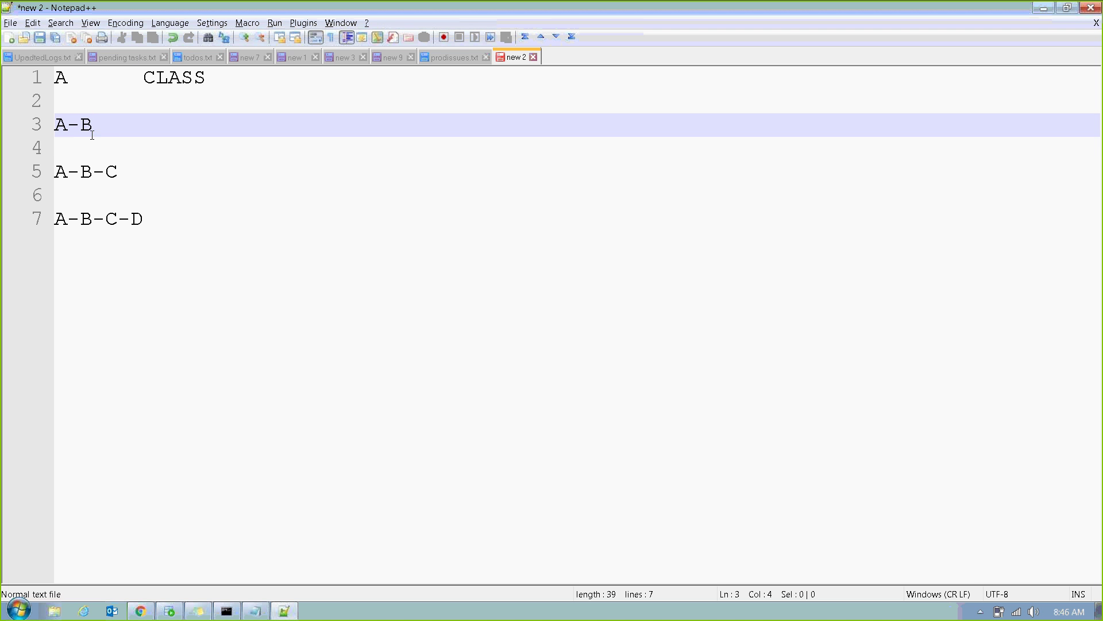
{"action": "left_click_drag", "start_coordinate": [123, 124], "coordinate": [35, 144]}
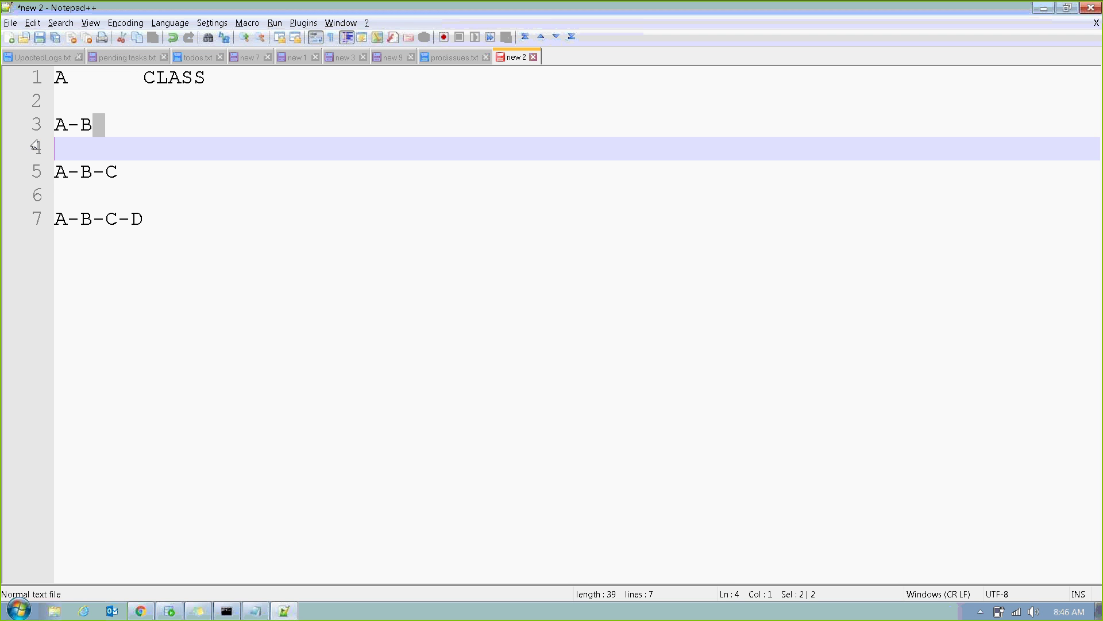
{"action": "left_click", "coordinate": [127, 178]}
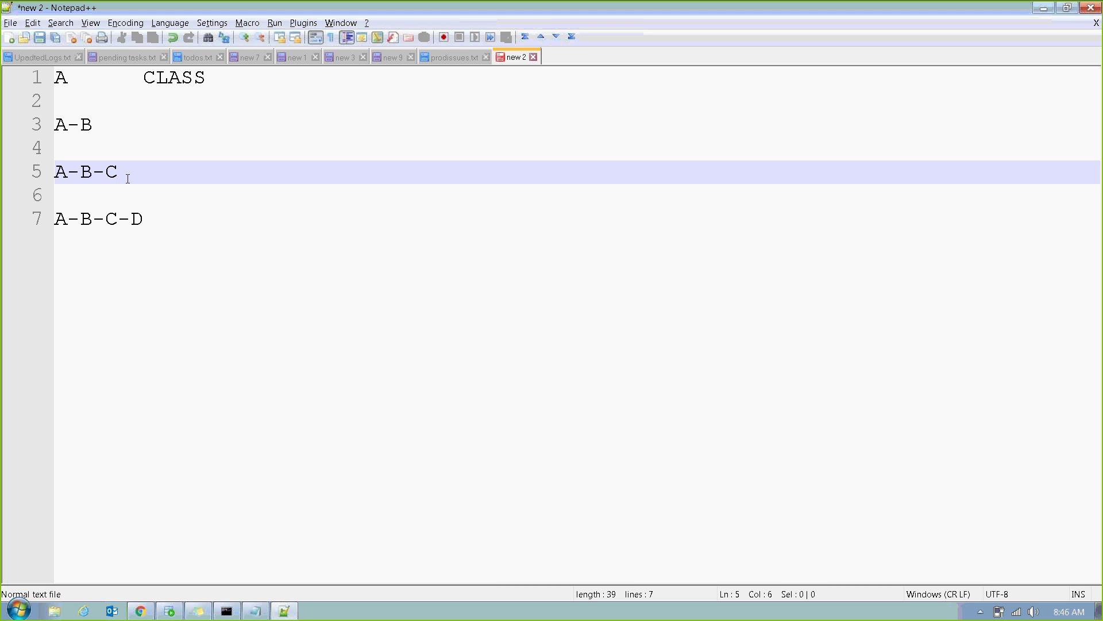
{"action": "key", "text": "Down"}
{"action": "key", "text": "Down"}
{"action": "key", "text": "End"}
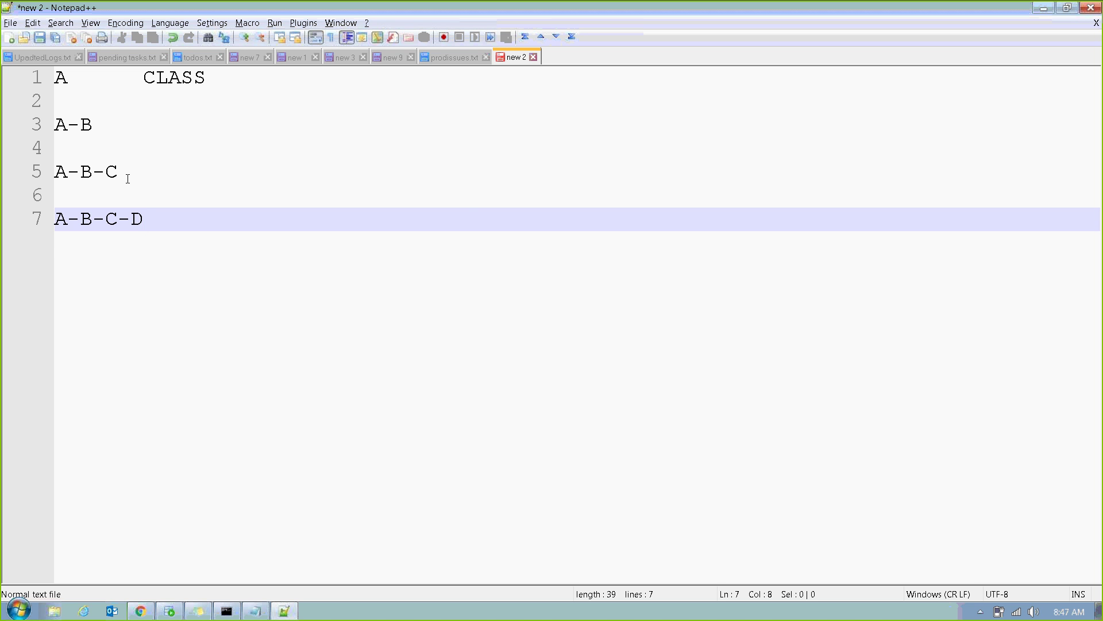
Insert a 'Types of Inheritance:' heading at the top, with blank lines above A CLASS.
{"action": "key", "text": "ctrl+Home"}
{"action": "key", "text": "Return"}
{"action": "key", "text": "Return"}
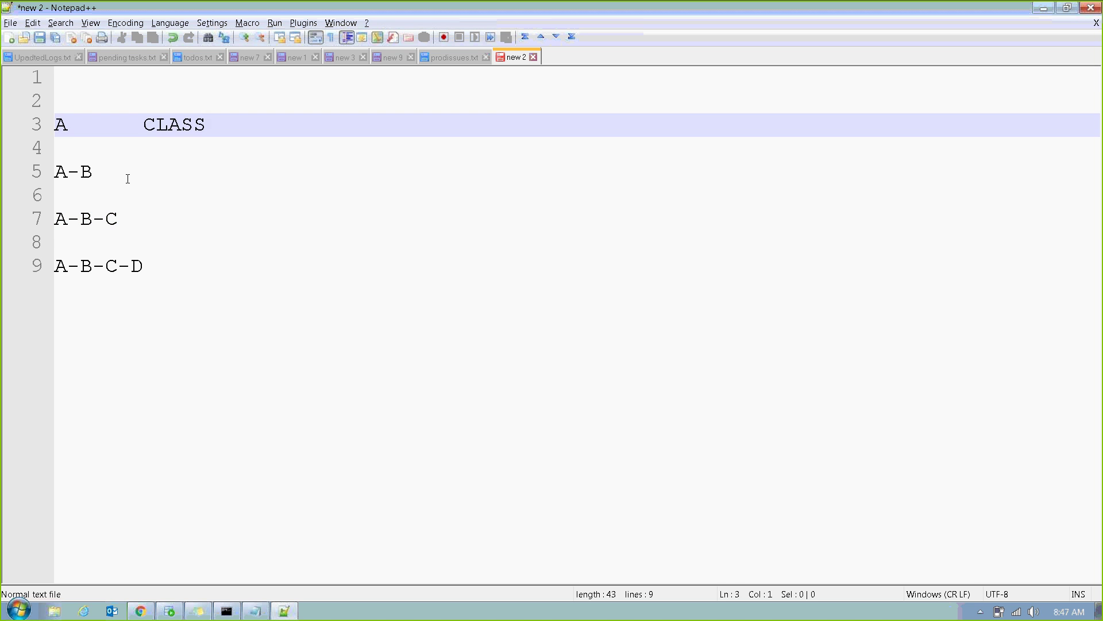
{"action": "key", "text": "Up"}
{"action": "key", "text": "Up"}
{"action": "type", "text": "Types"}
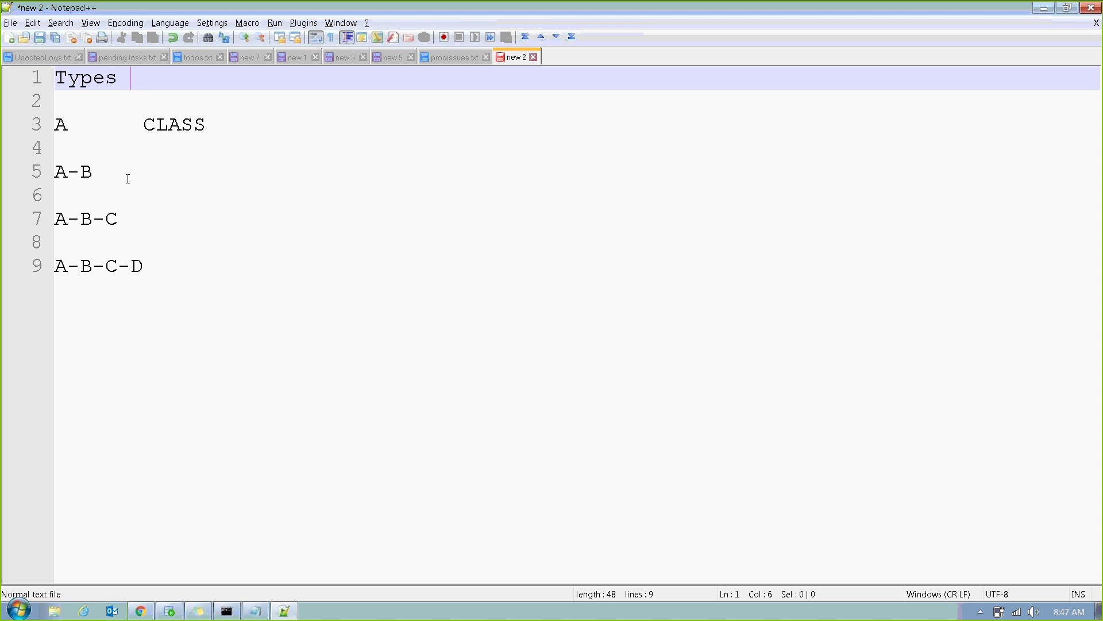
{"action": "type", "text": " of Inher"}
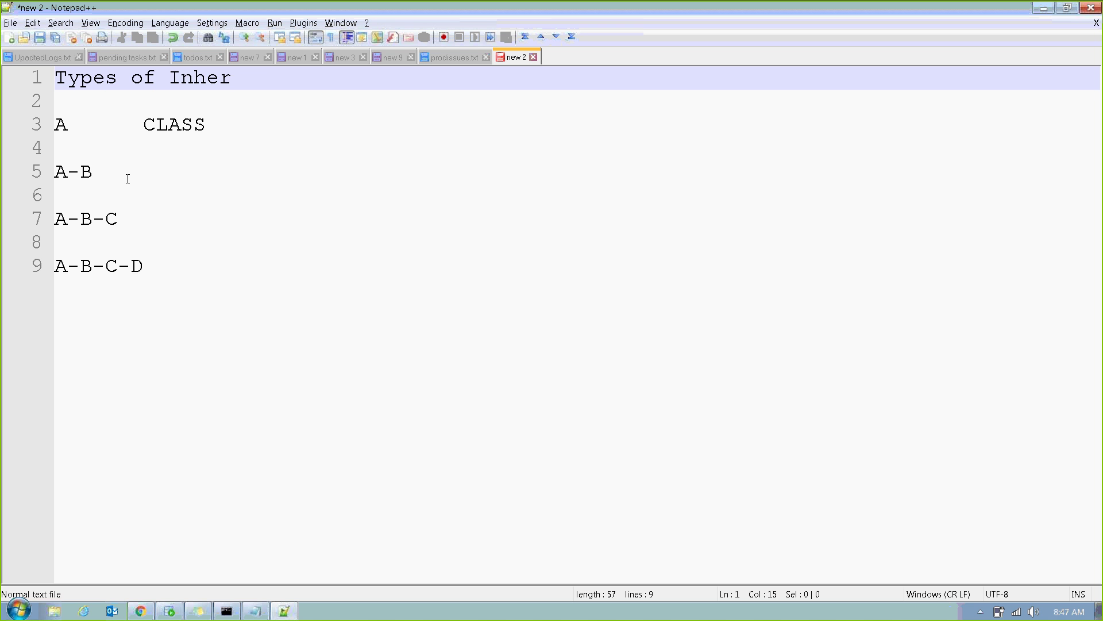
{"action": "type", "text": "itance:"}
{"action": "key", "text": "Return"}
{"action": "key", "text": "Return"}
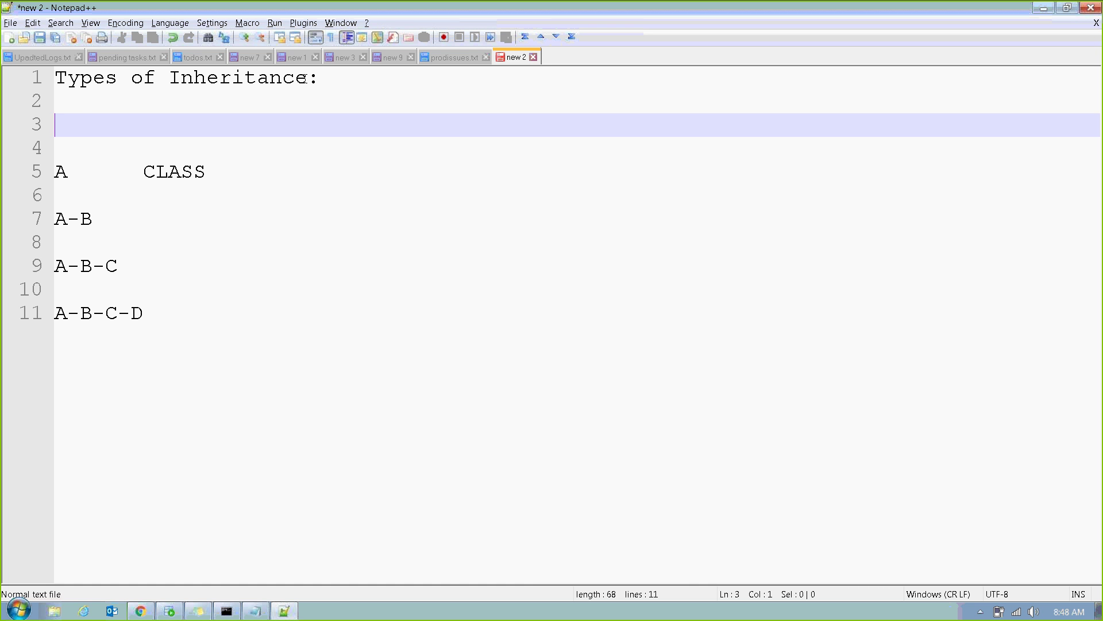
Add 'Pattern Inheritance' and 'Directed Inheritance' lines below the Types of Inheritance heading.
{"action": "left_click", "coordinate": [337, 79]}
{"action": "key", "text": "Return"}
{"action": "key", "text": "Return"}
{"action": "key", "text": "Return"}
{"action": "key", "text": "Return"}
{"action": "key", "text": "Return"}
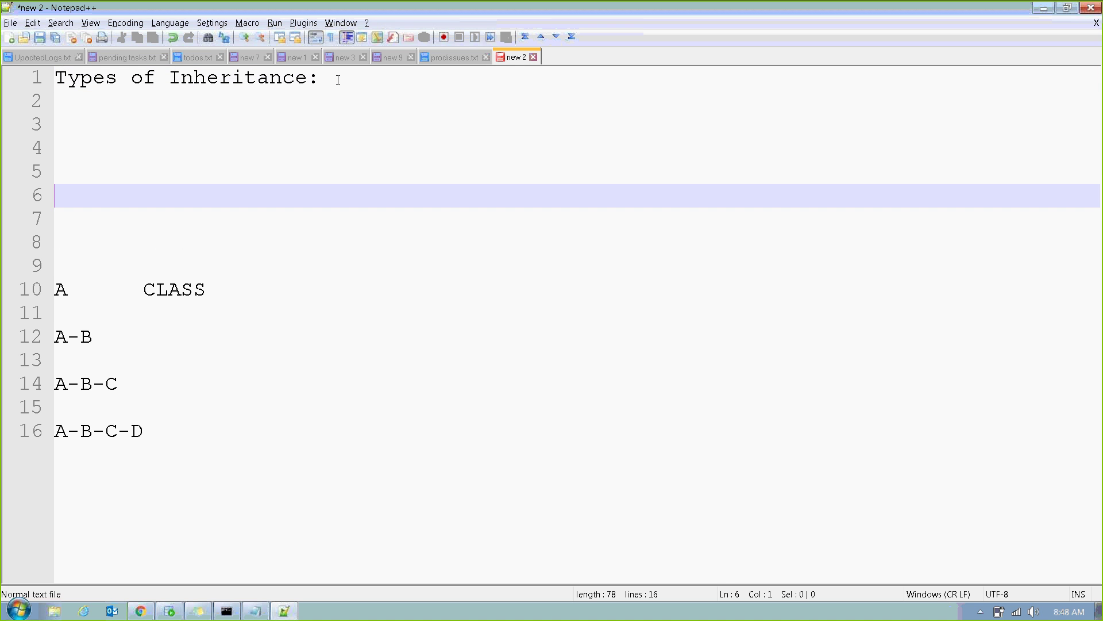
{"action": "key", "text": "Up"}
{"action": "key", "text": "Up"}
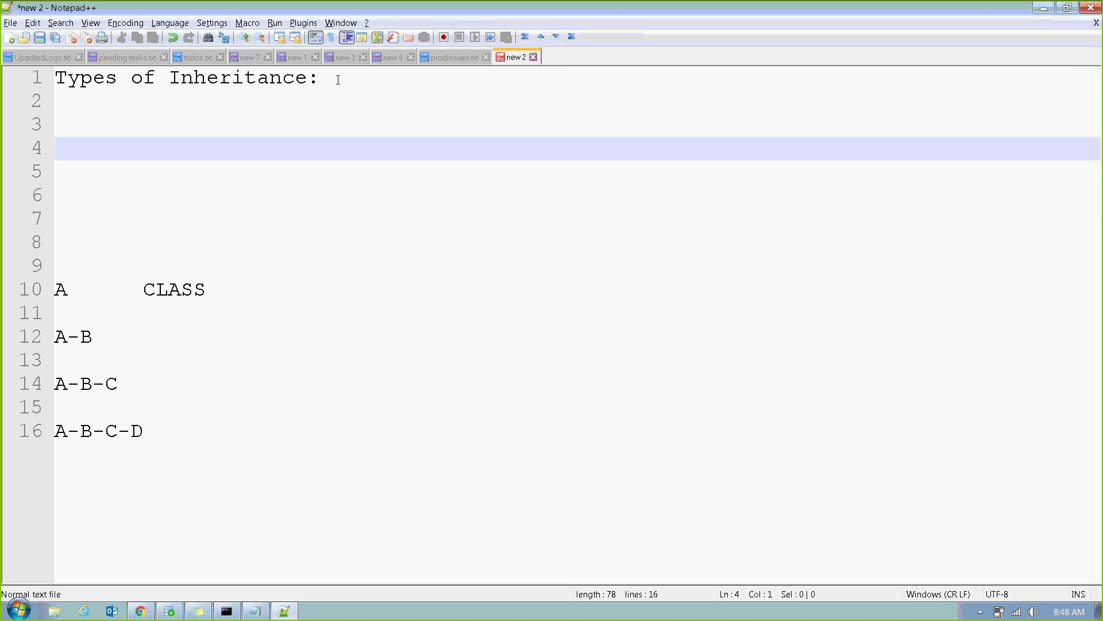
{"action": "type", "text": "Pattern I"}
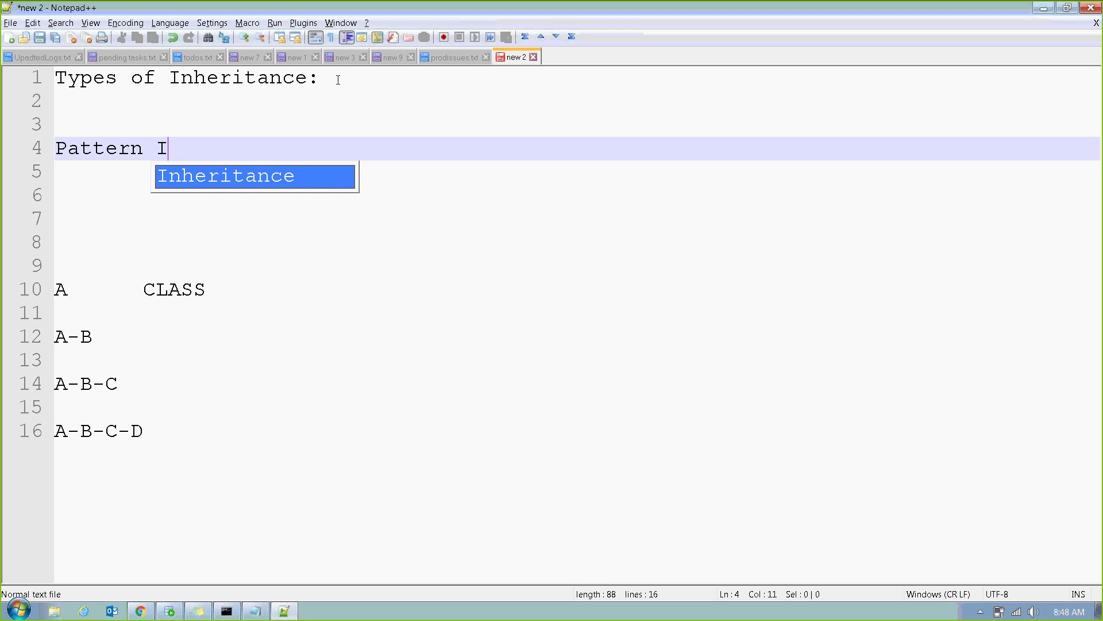
{"action": "type", "text": "nheritance"}
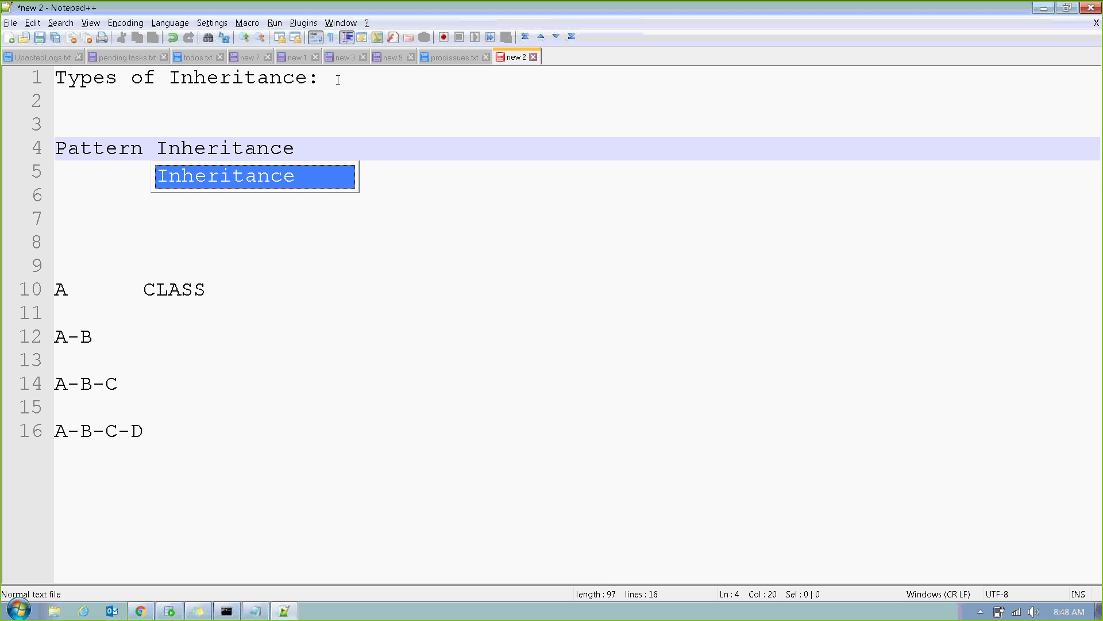
{"action": "key", "text": "Return"}
{"action": "type", "text": "Directed"}
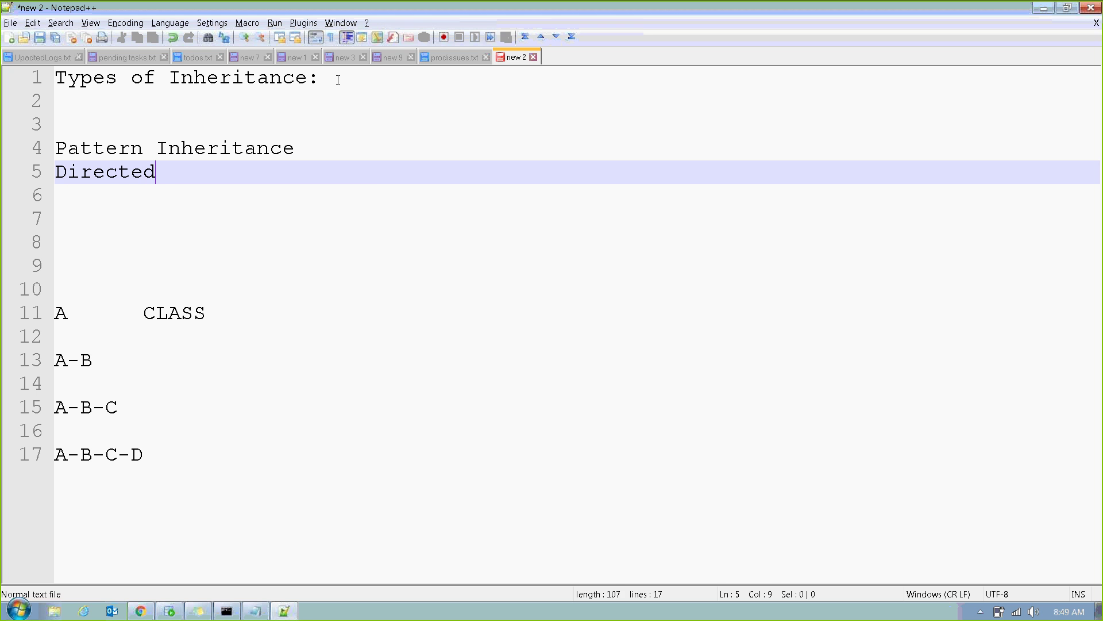
{"action": "type", "text": " Inheritance"}
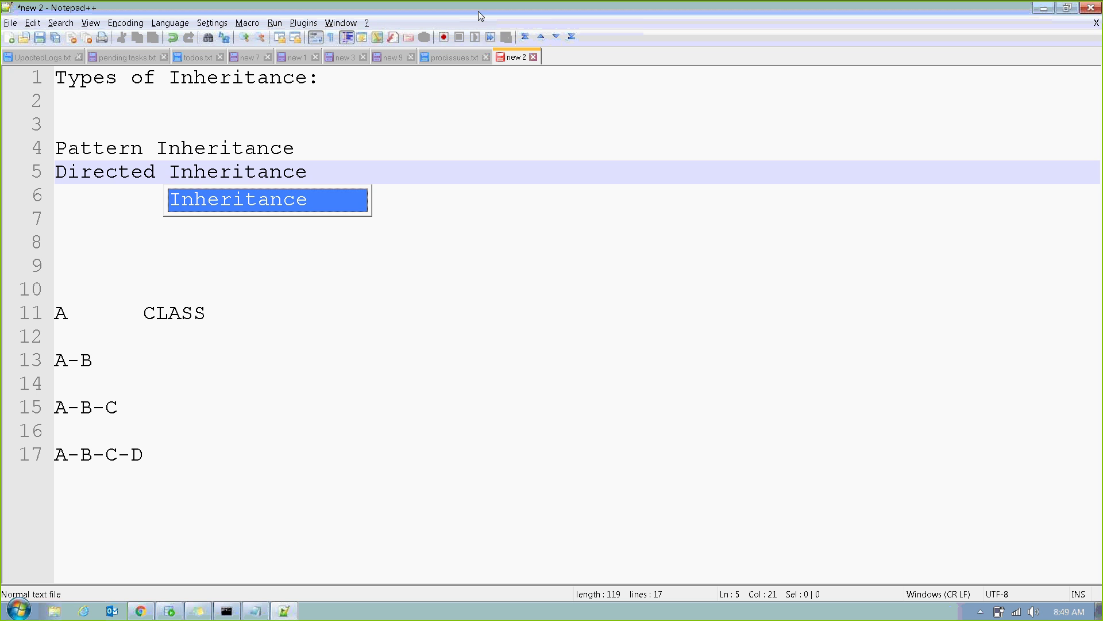
{"action": "left_click", "coordinate": [404, 186]}
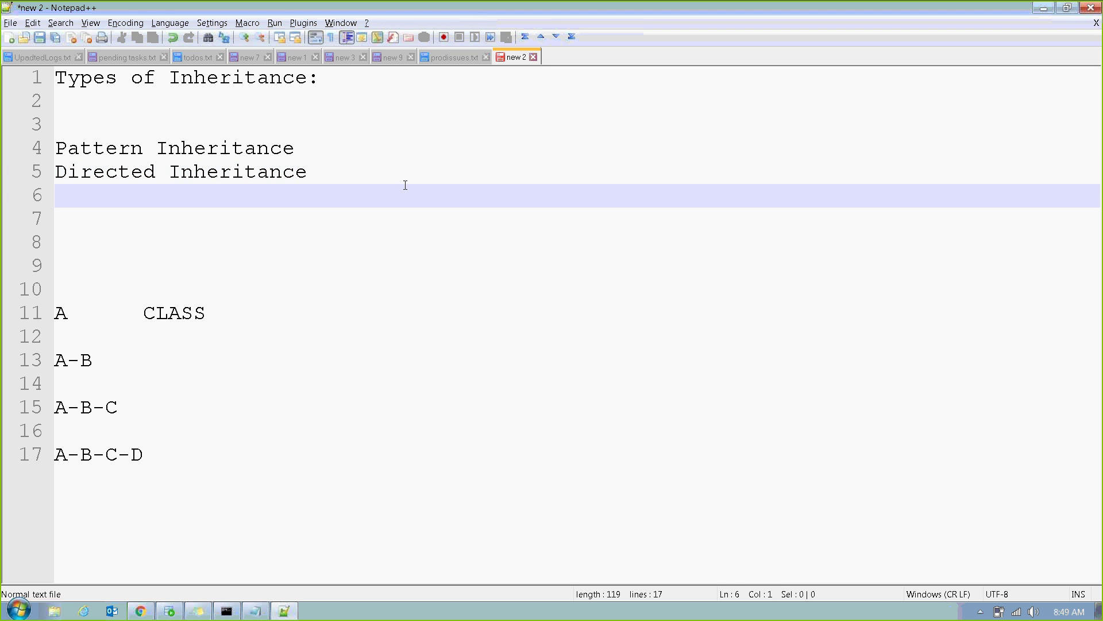
{"action": "left_click", "coordinate": [315, 150]}
Describe Pattern Inheritance as 'Naming pattern indicates the parents' and Directed as 'Manually specify a class as parent'.
{"action": "type", "text": "-"}
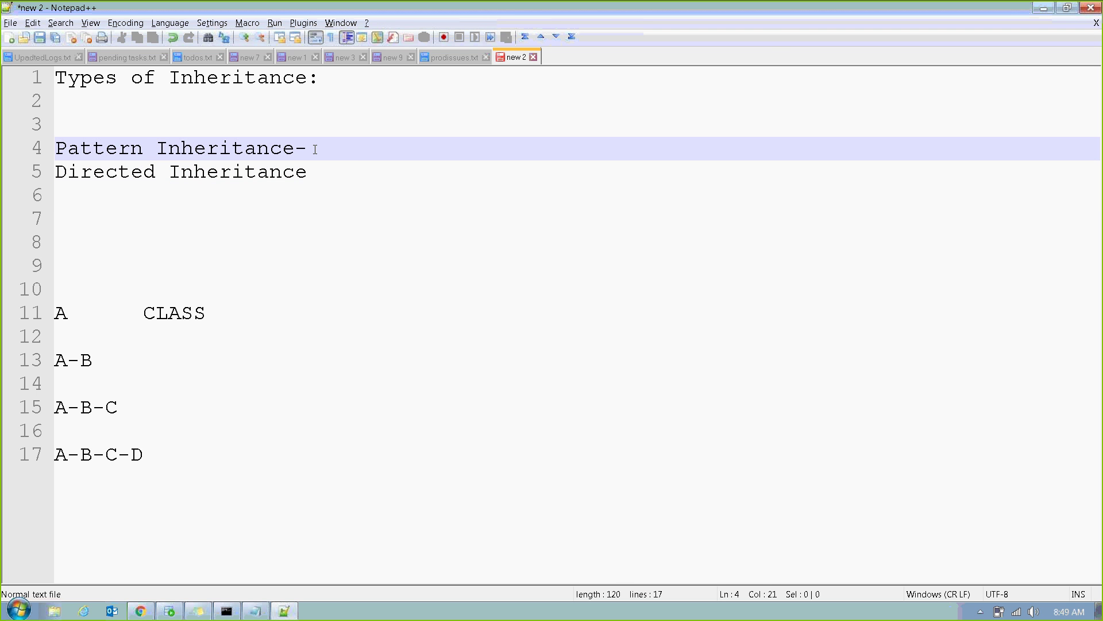
{"action": "type", "text": "Naming pattern"}
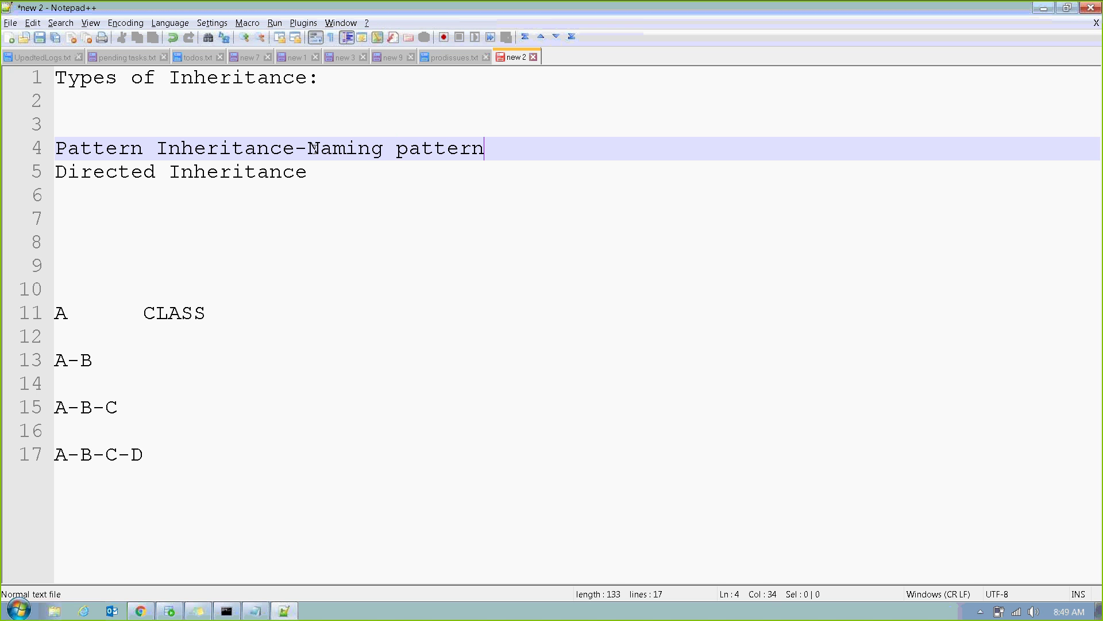
{"action": "type", "text": " indicates the"}
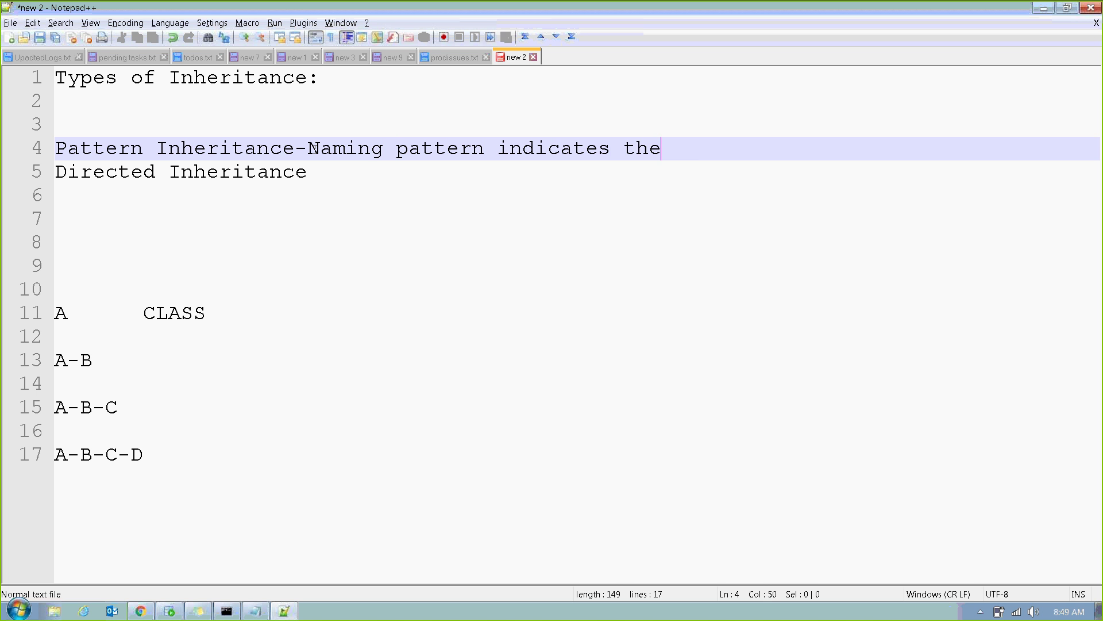
{"action": "type", "text": " parents"}
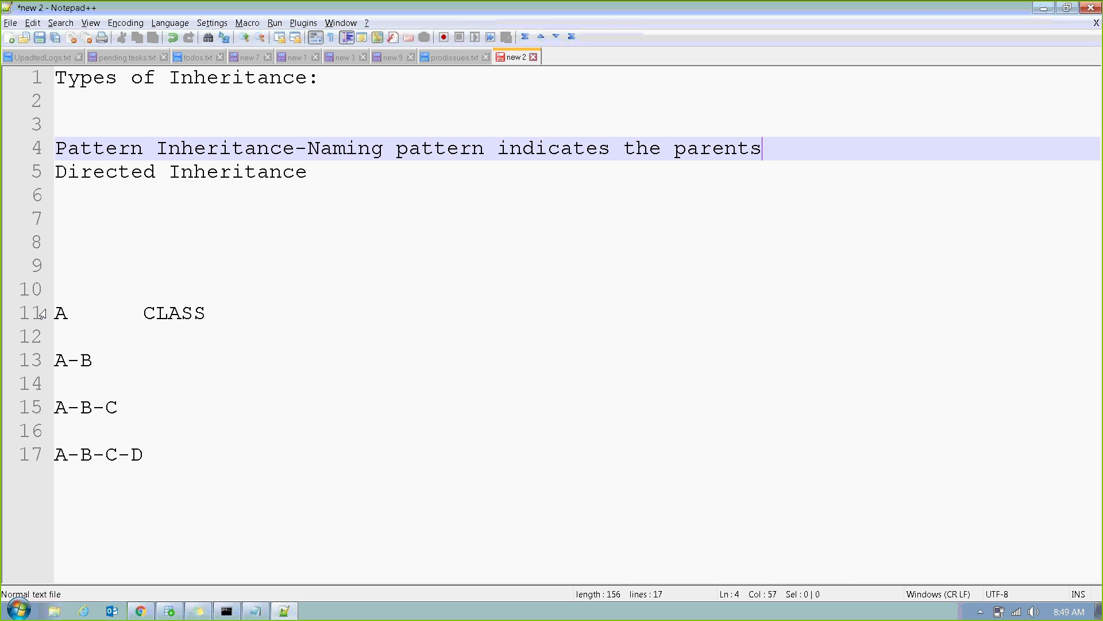
{"action": "left_click", "coordinate": [162, 457]}
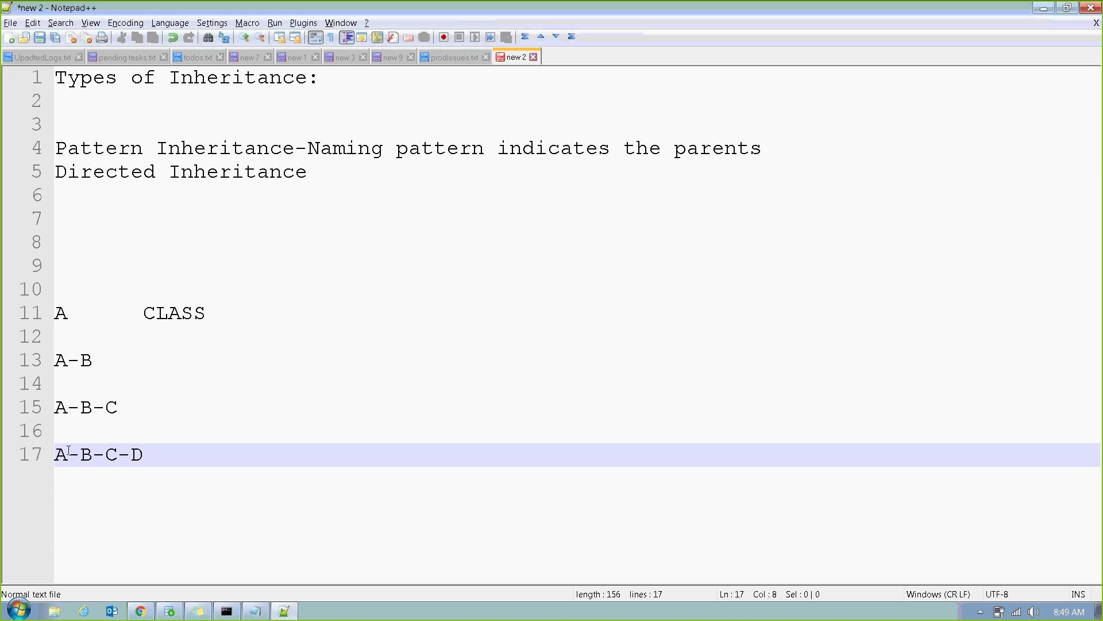
{"action": "left_click", "coordinate": [316, 170]}
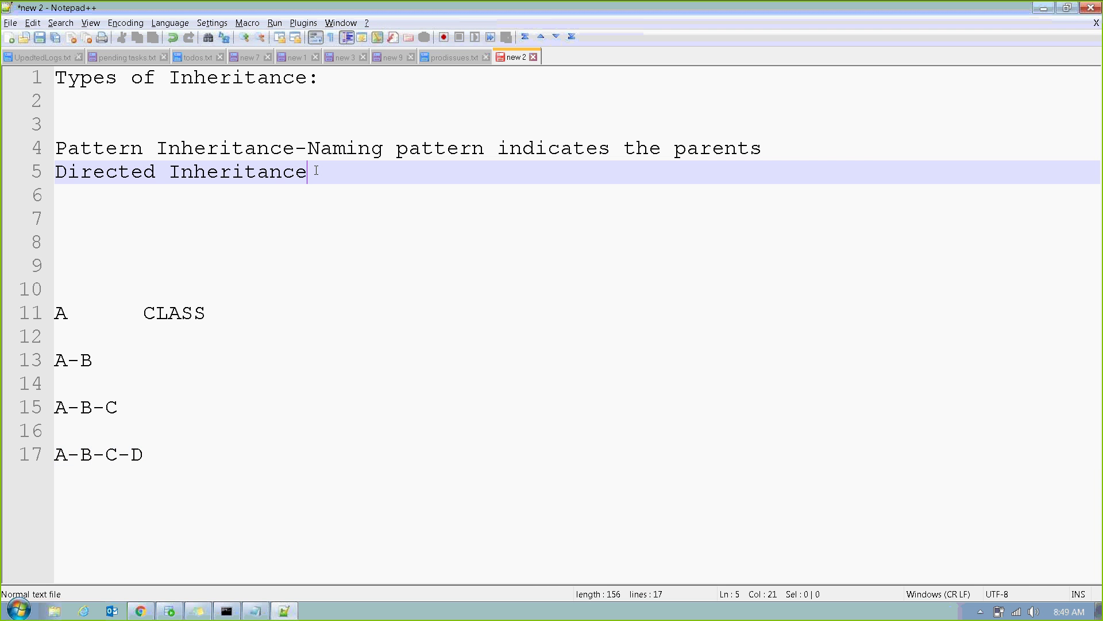
{"action": "type", "text": "-U"}
{"action": "key", "text": "BackSpace"}
{"action": "type", "text": "Manually spec"}
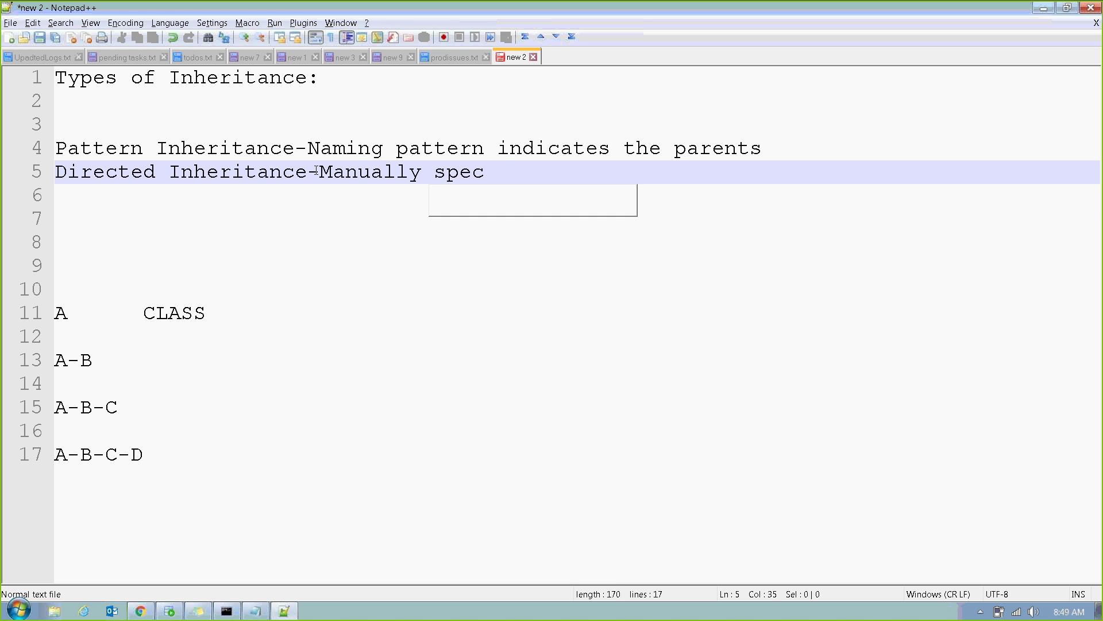
{"action": "type", "text": "ify a class"}
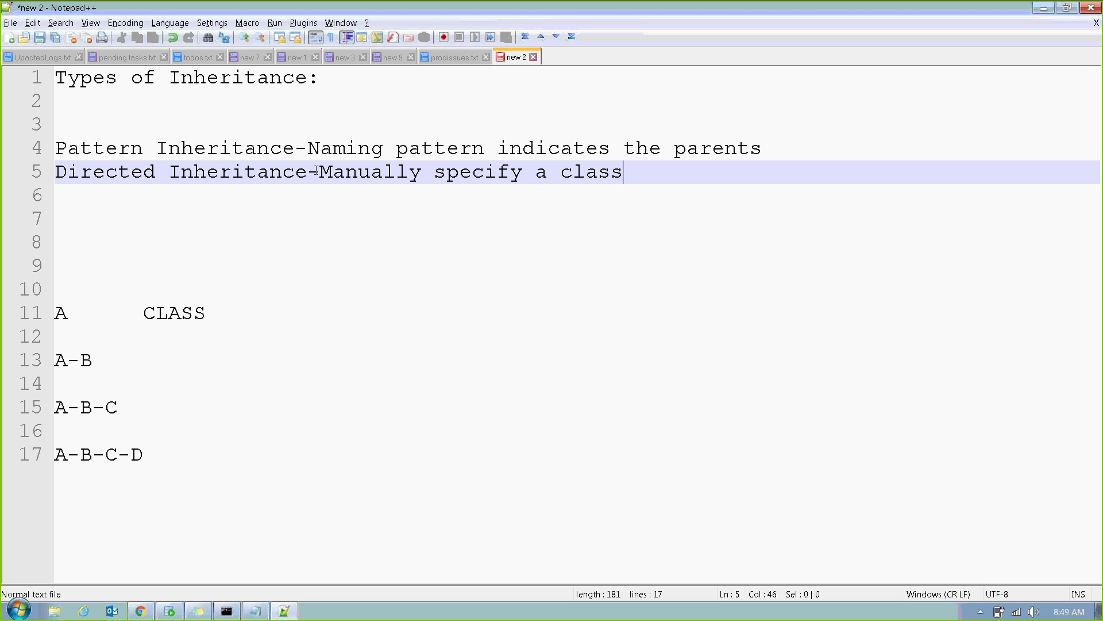
{"action": "type", "text": " as parent"}
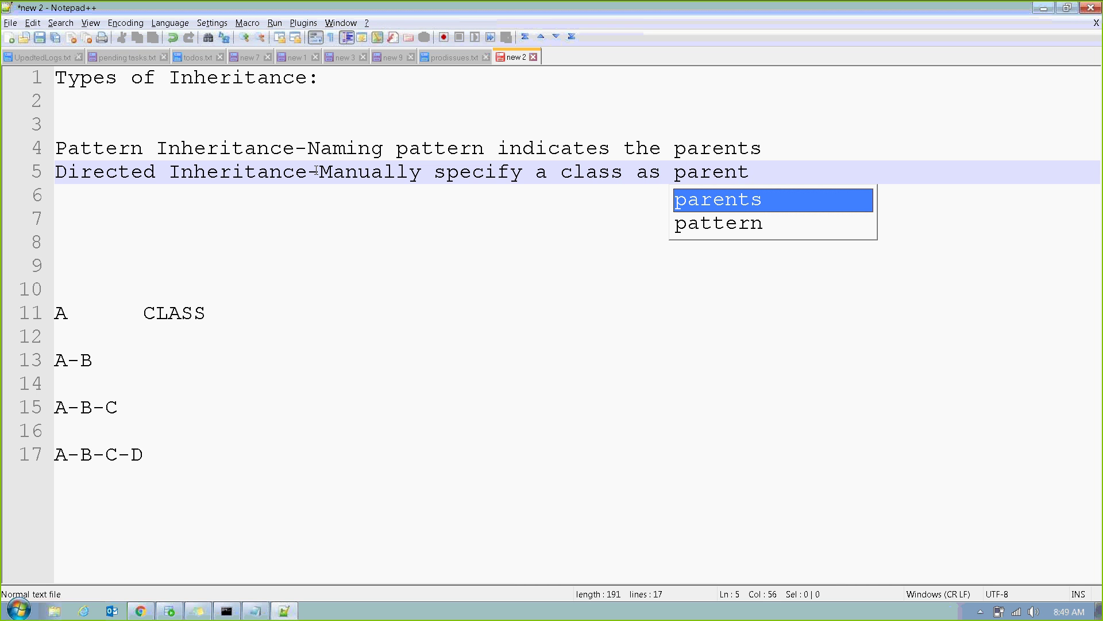
{"action": "left_click", "coordinate": [294, 227]}
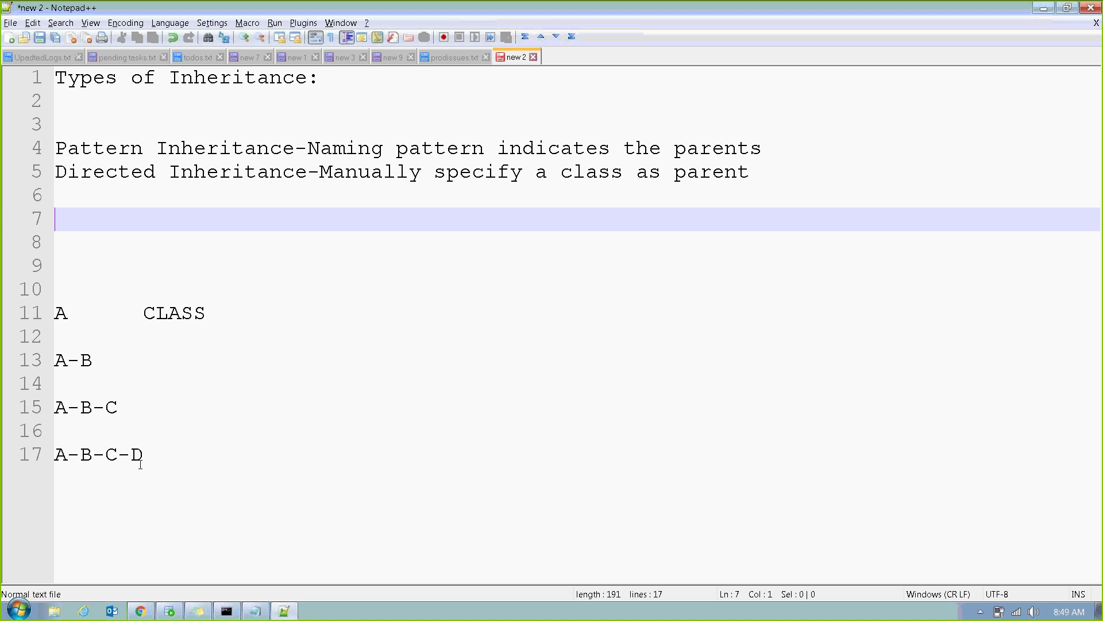
Add a separate E-F class beside A-B-C on line 15.
{"action": "left_click", "coordinate": [160, 449]}
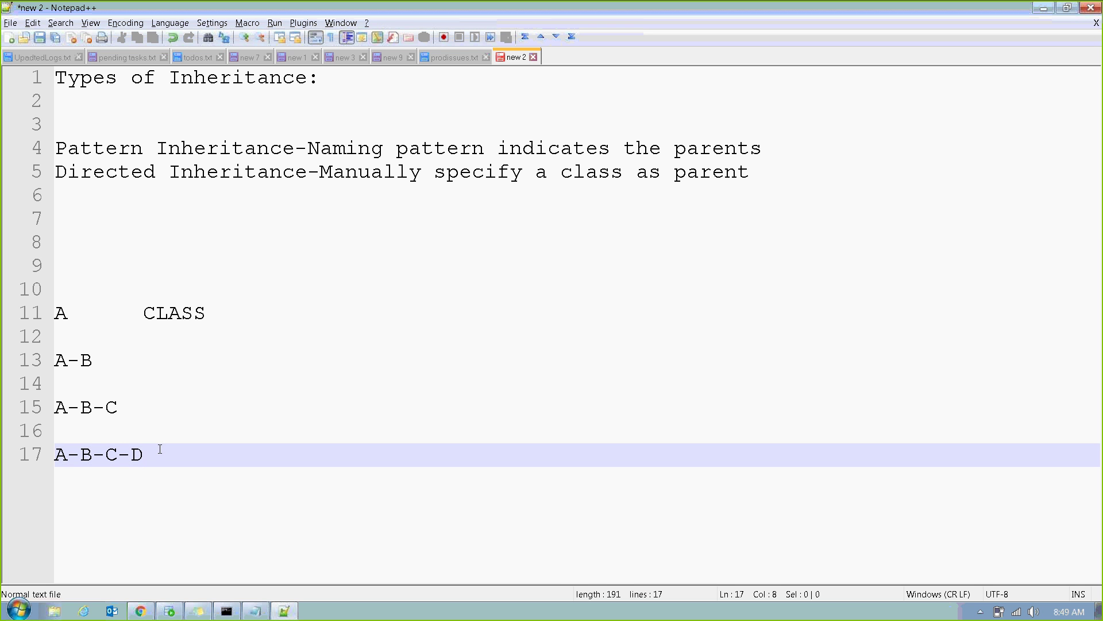
{"action": "left_click", "coordinate": [165, 412]}
{"action": "key", "text": "Tab"}
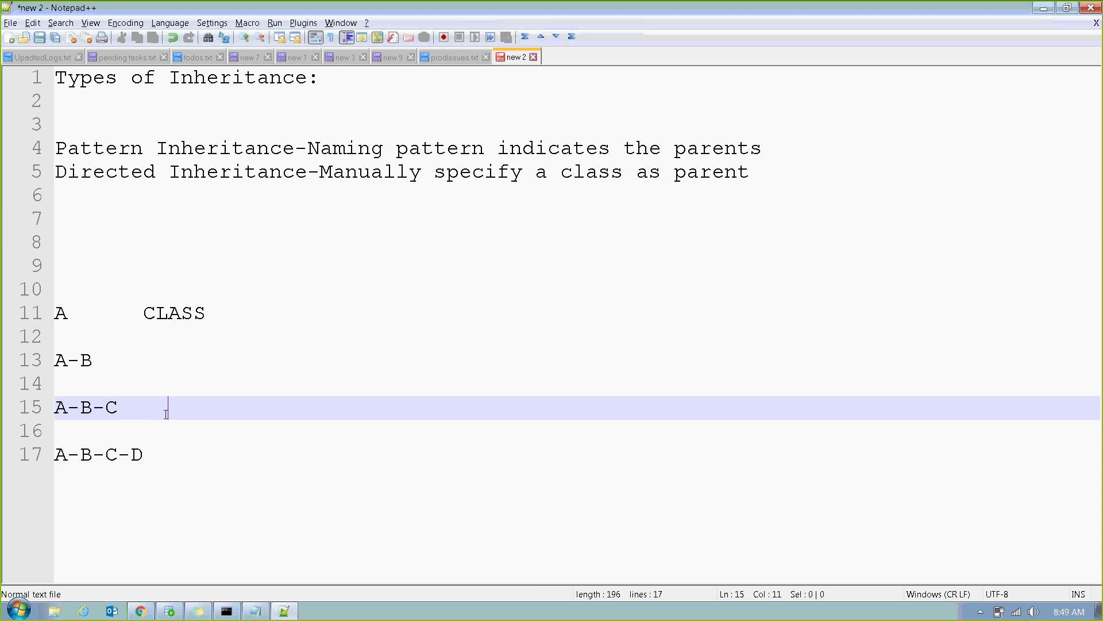
{"action": "type", "text": "-F-"}
{"action": "key", "text": "BackSpace"}
Highlight E-F, the word Directed, and A-B-C to contrast the classes.
{"action": "left_click_drag", "start_coordinate": [178, 408], "coordinate": [219, 408]}
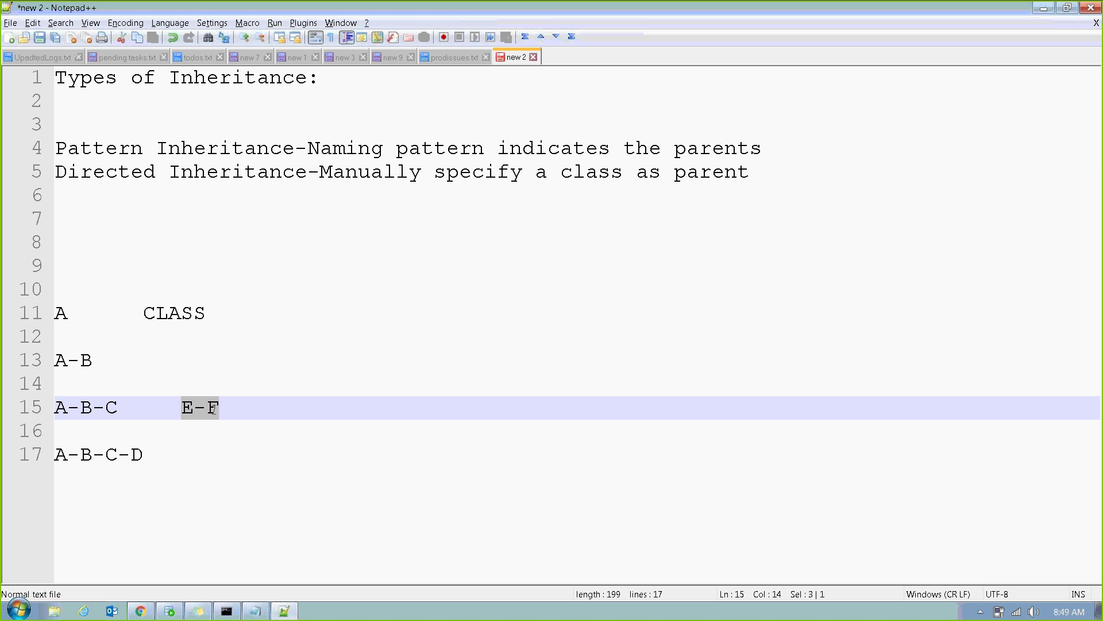
{"action": "double_click", "coordinate": [99, 173]}
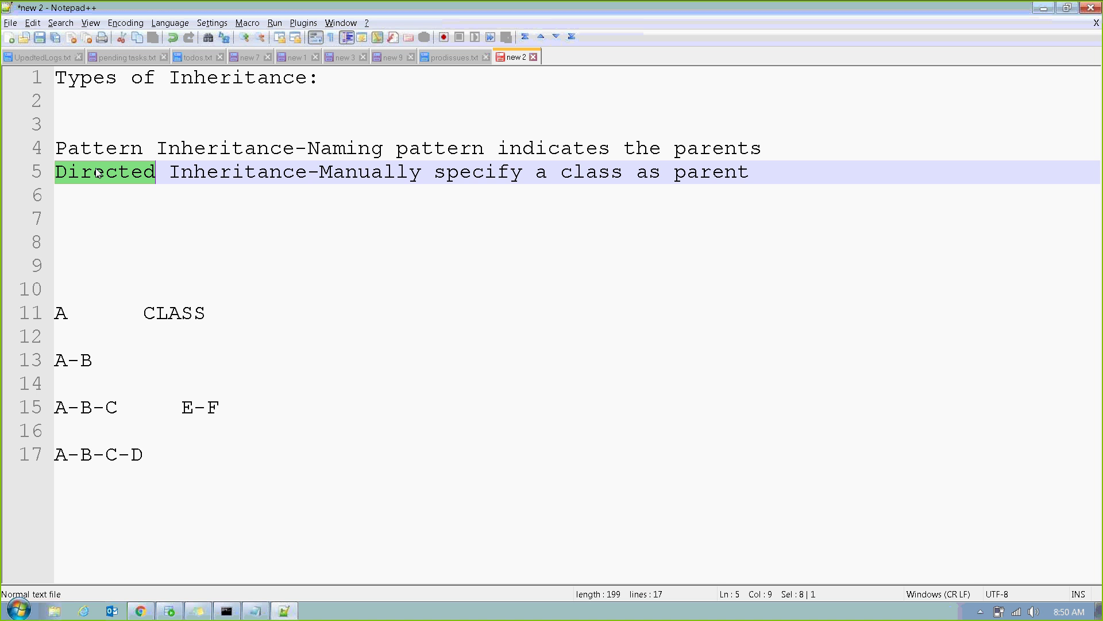
{"action": "left_click_drag", "start_coordinate": [56, 408], "coordinate": [238, 413]}
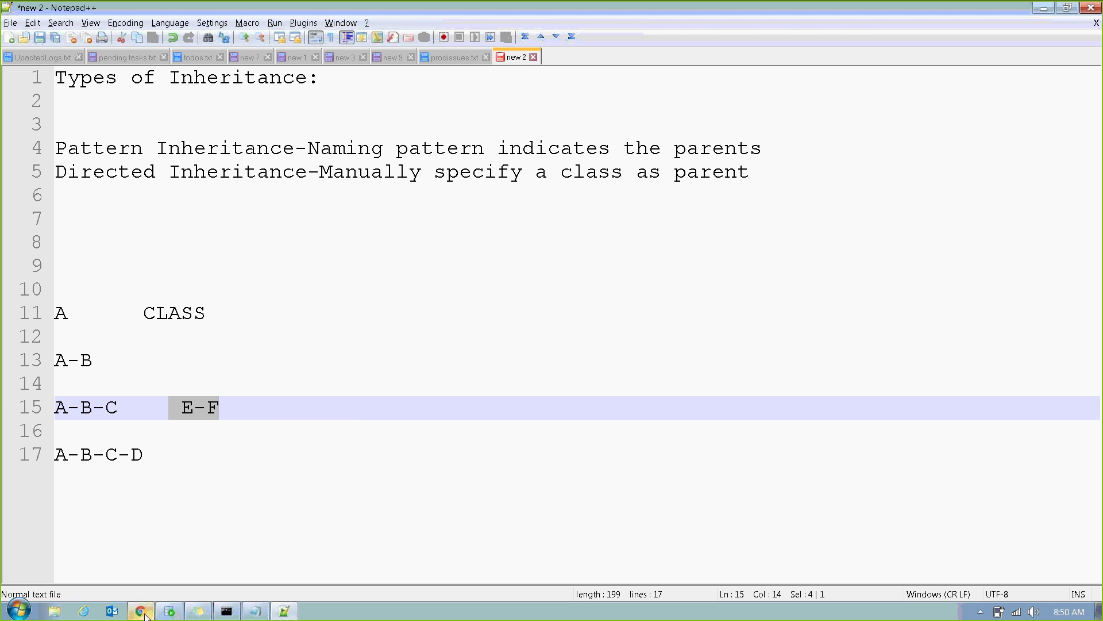
Scroll the Etckt class form to Class inheritance and highlight the (Directed) parent label.
{"action": "left_click", "coordinate": [140, 611]}
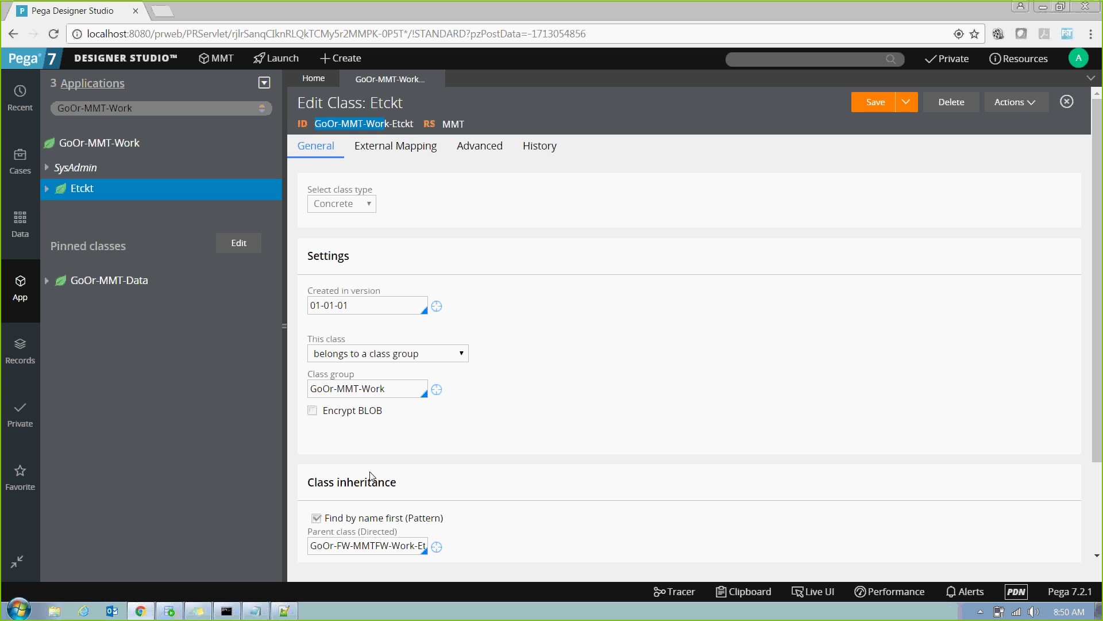
{"action": "scroll", "coordinate": [1100, 448], "scroll_direction": "down", "scroll_amount": 2}
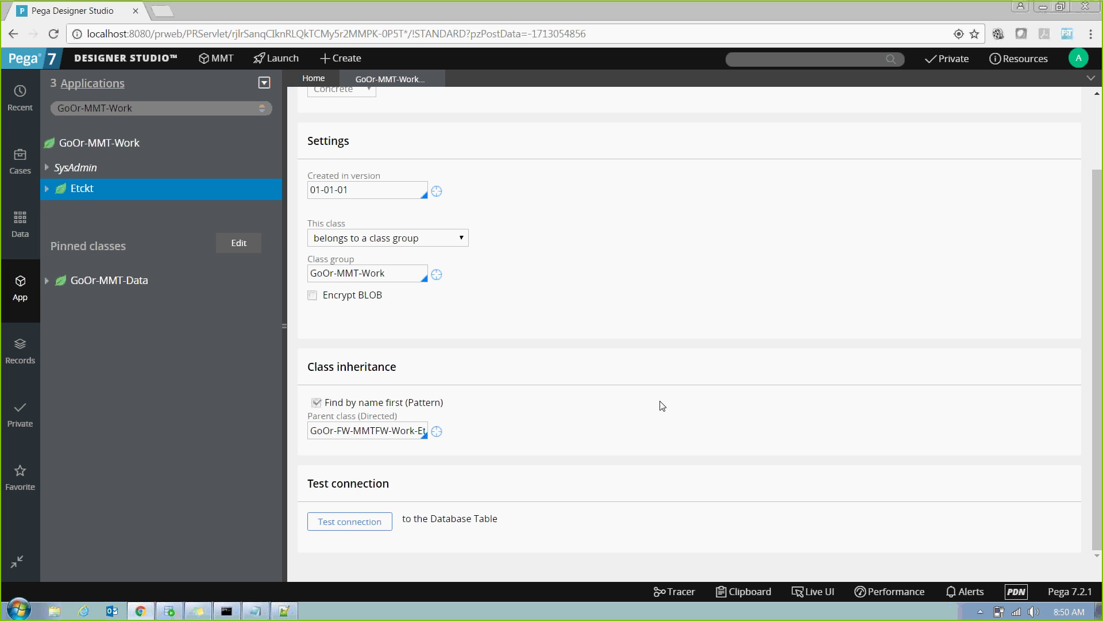
{"action": "left_click_drag", "start_coordinate": [308, 366], "coordinate": [404, 373]}
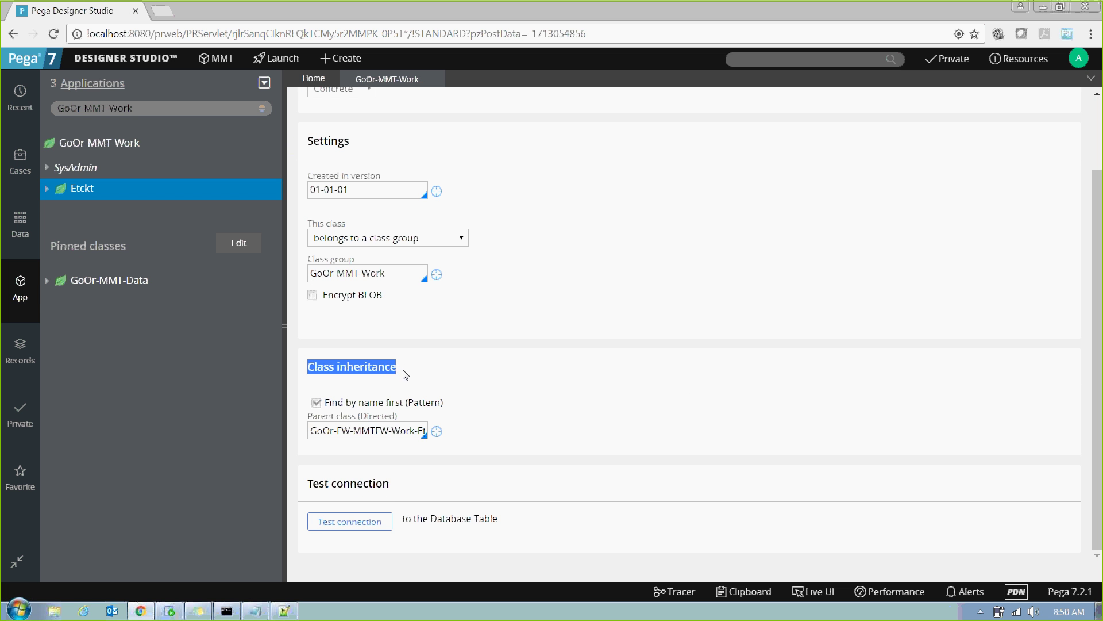
{"action": "left_click", "coordinate": [358, 418]}
{"action": "left_click_drag", "start_coordinate": [357, 418], "coordinate": [418, 422]}
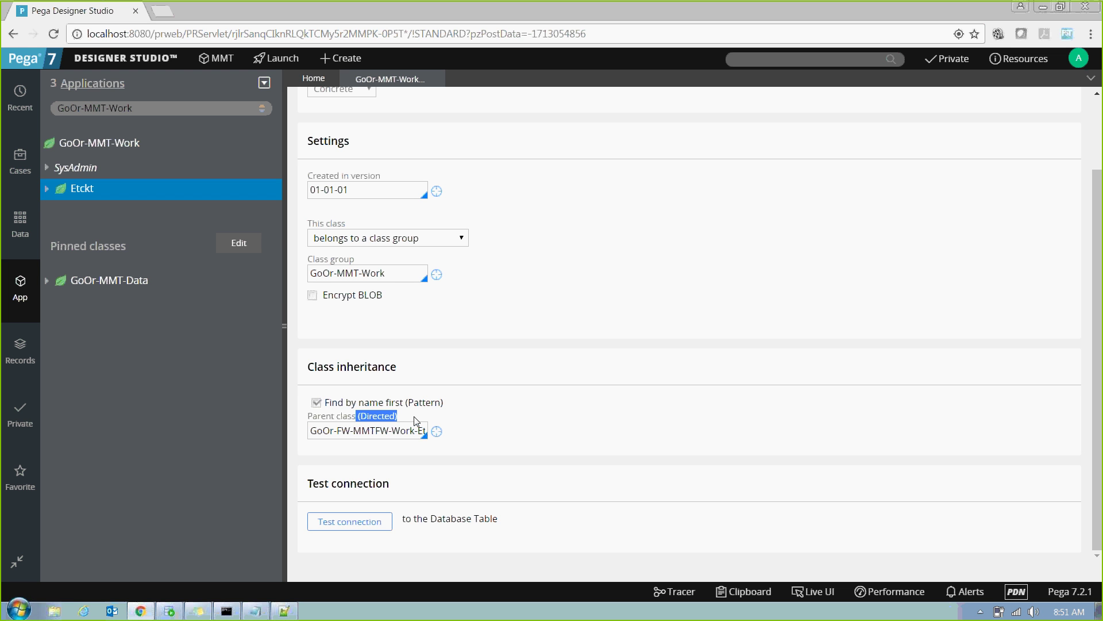
Switch back to the inheritance notes in Notepad++.
{"action": "left_click", "coordinate": [285, 611]}
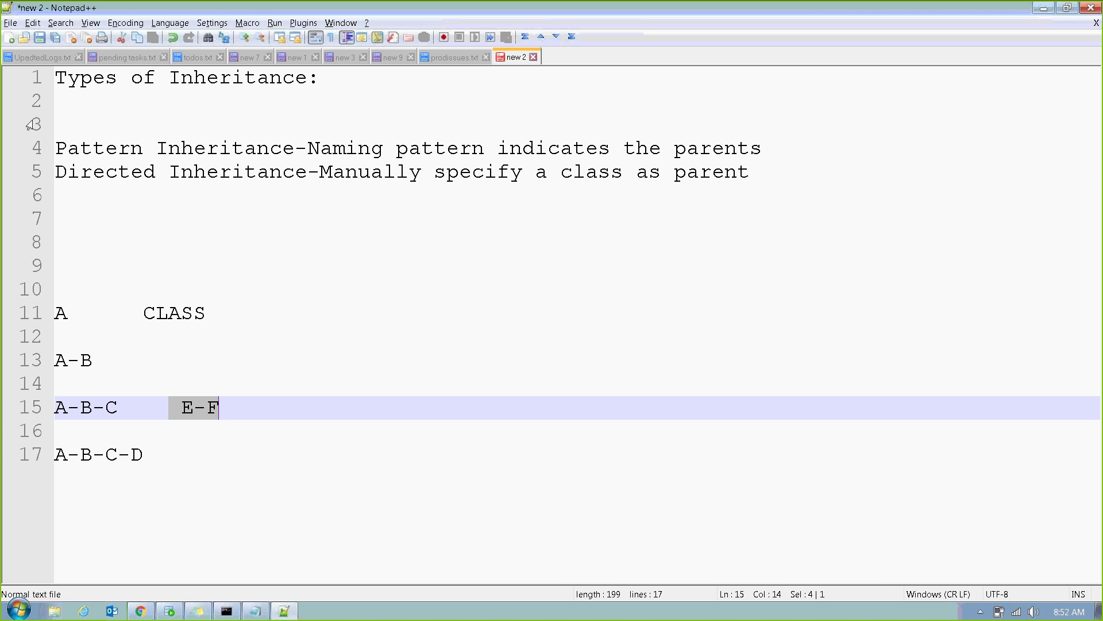
{"action": "double_click", "coordinate": [65, 174]}
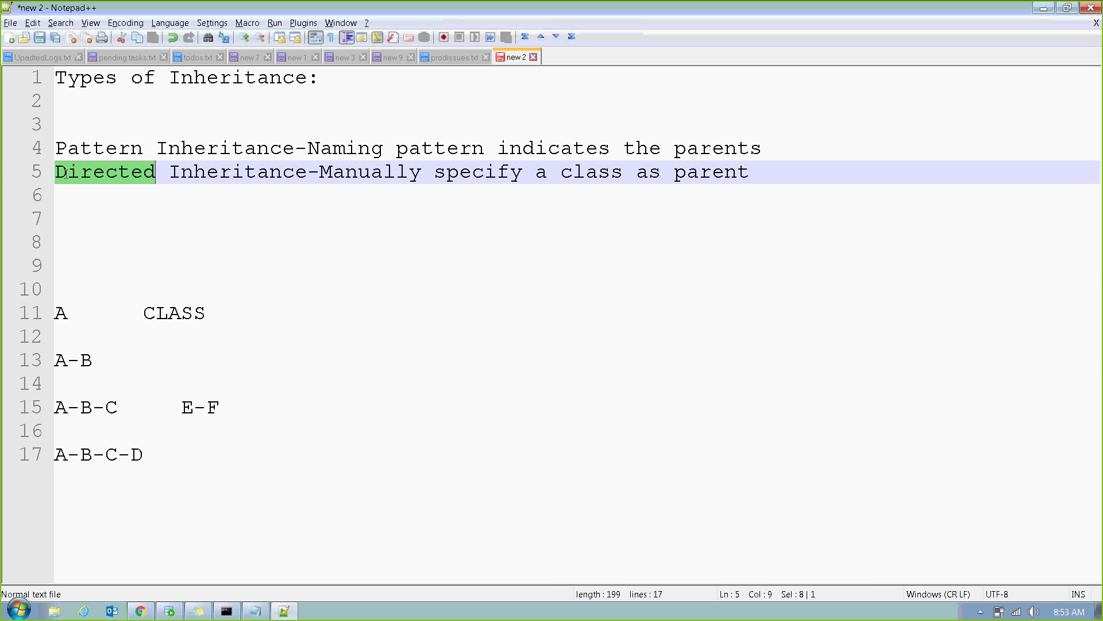
{"action": "left_click", "coordinate": [212, 264]}
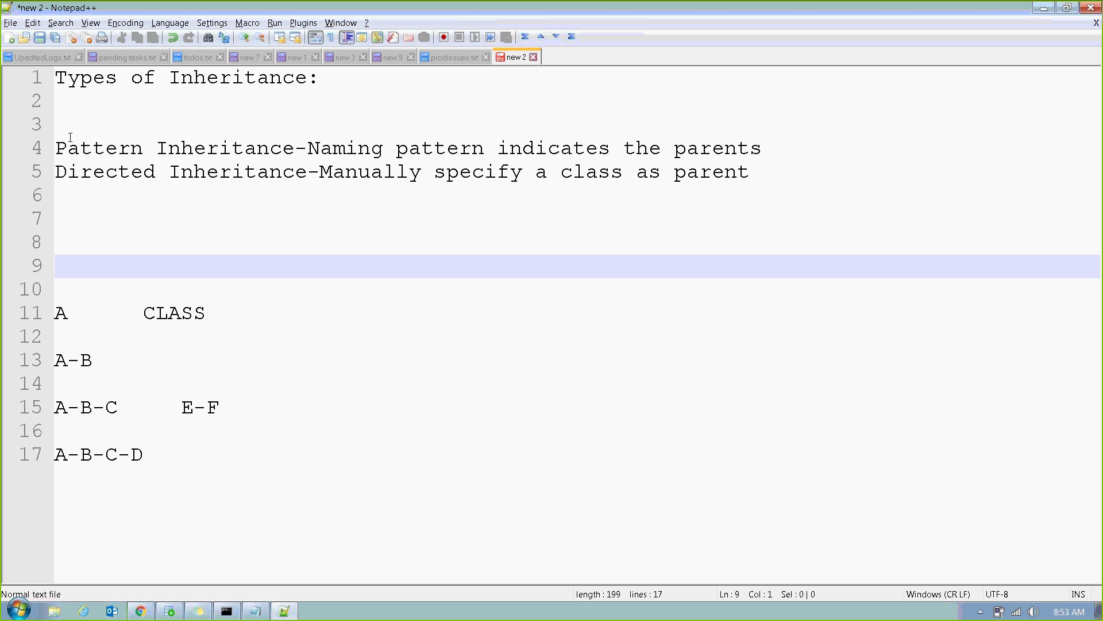
{"action": "left_click_drag", "start_coordinate": [57, 145], "coordinate": [293, 149]}
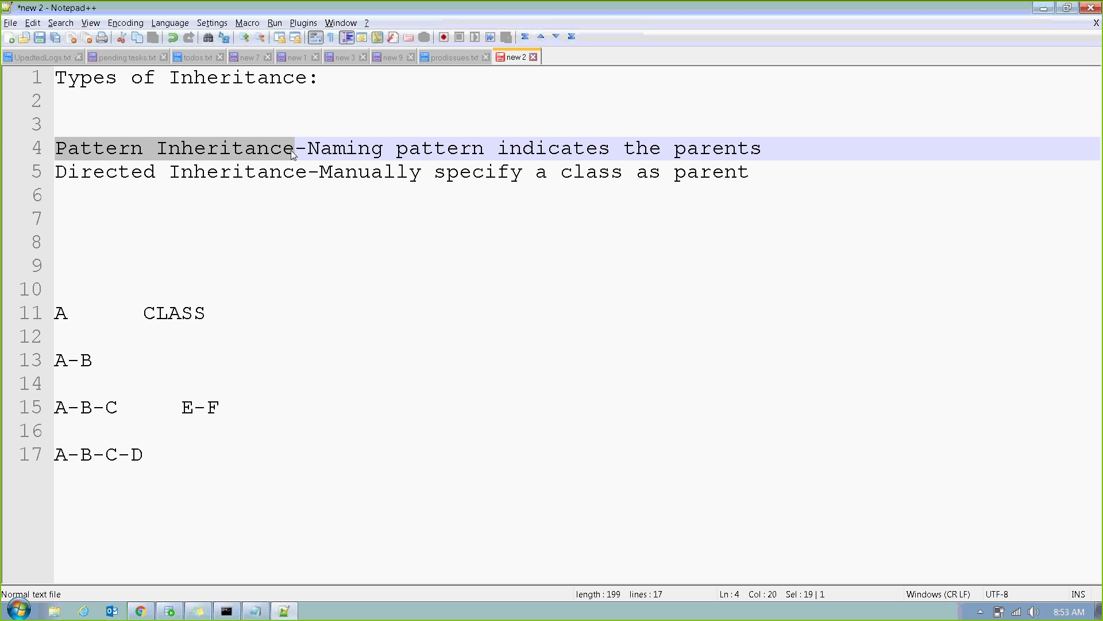
{"action": "double_click", "coordinate": [112, 150]}
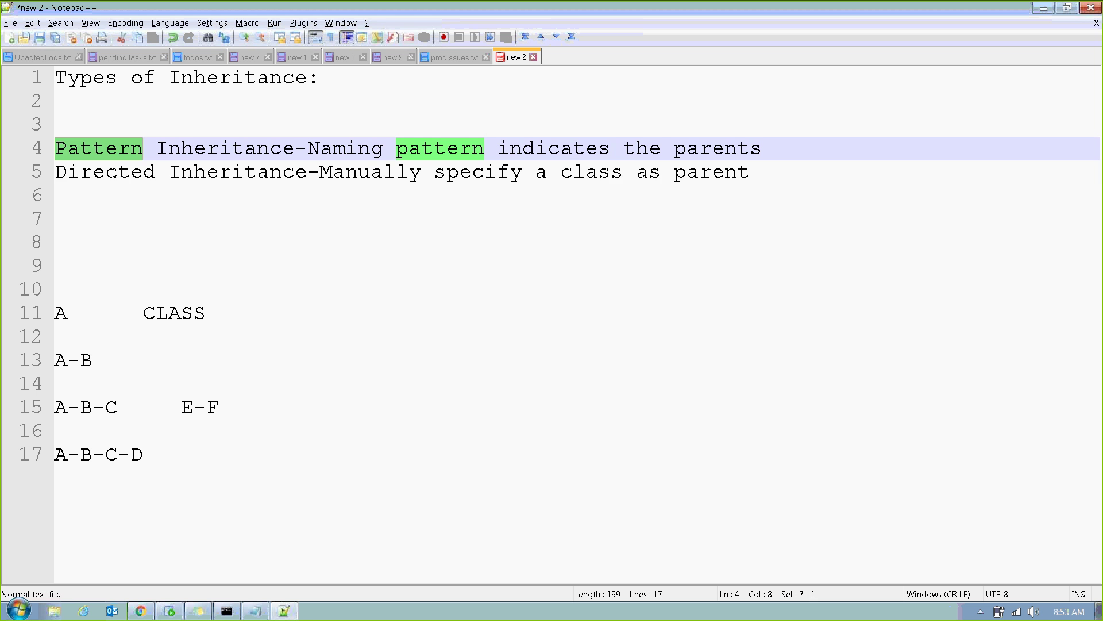
{"action": "double_click", "coordinate": [113, 172]}
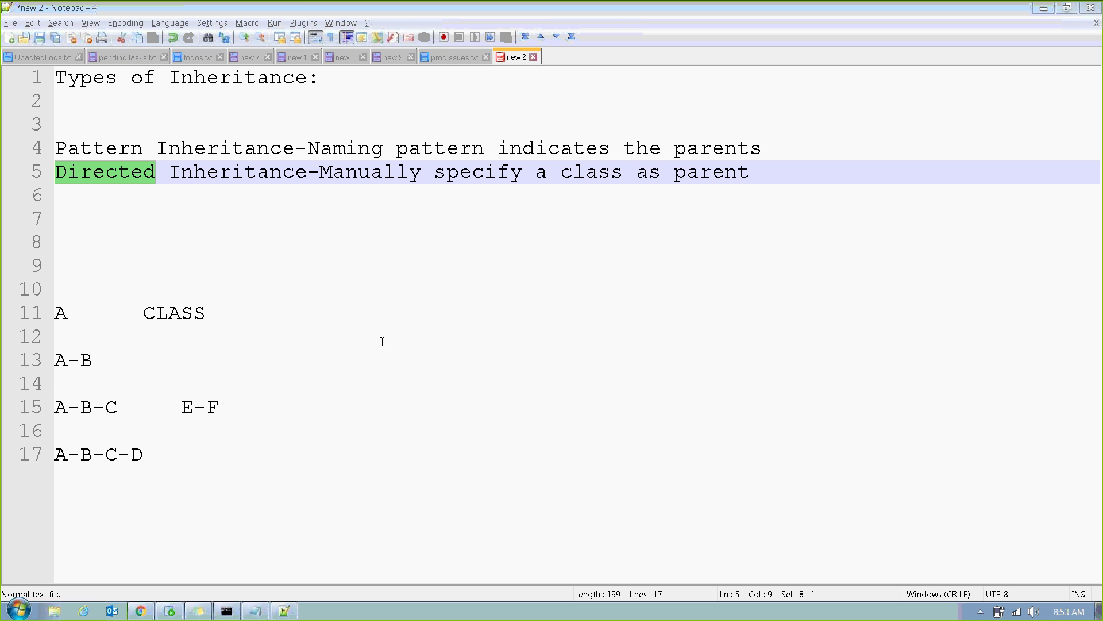
Return to the Etckt class settings in Pega Designer Studio.
{"action": "left_click", "coordinate": [140, 611]}
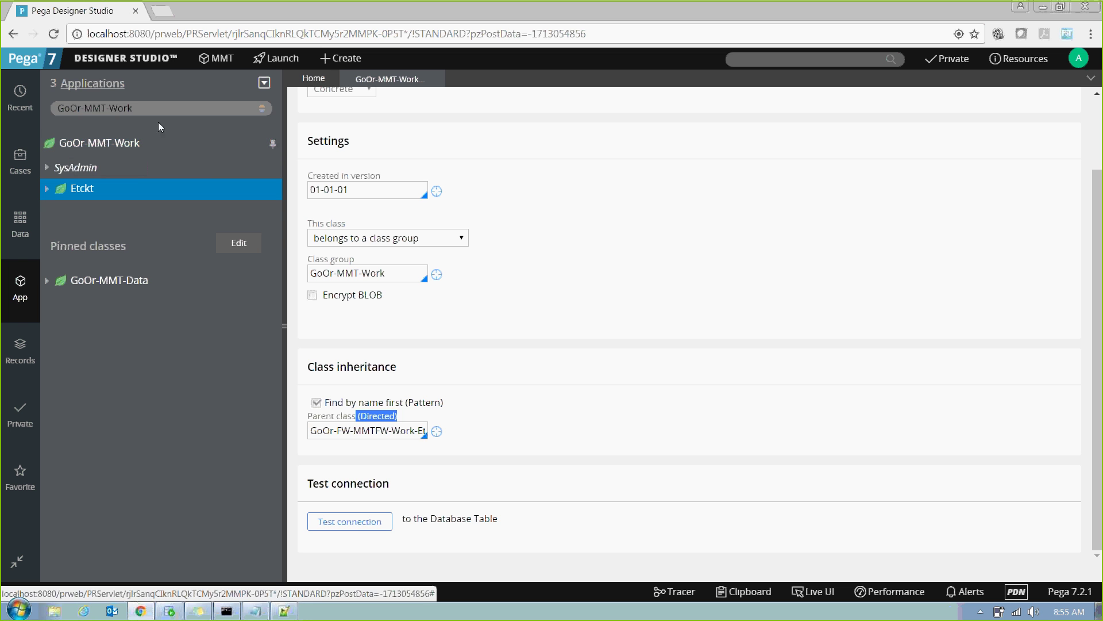
Browse the GoOr-MMT-Work-Etckt class in App Explorer, then return to the Notepad++ notes.
{"action": "left_click", "coordinate": [177, 112]}
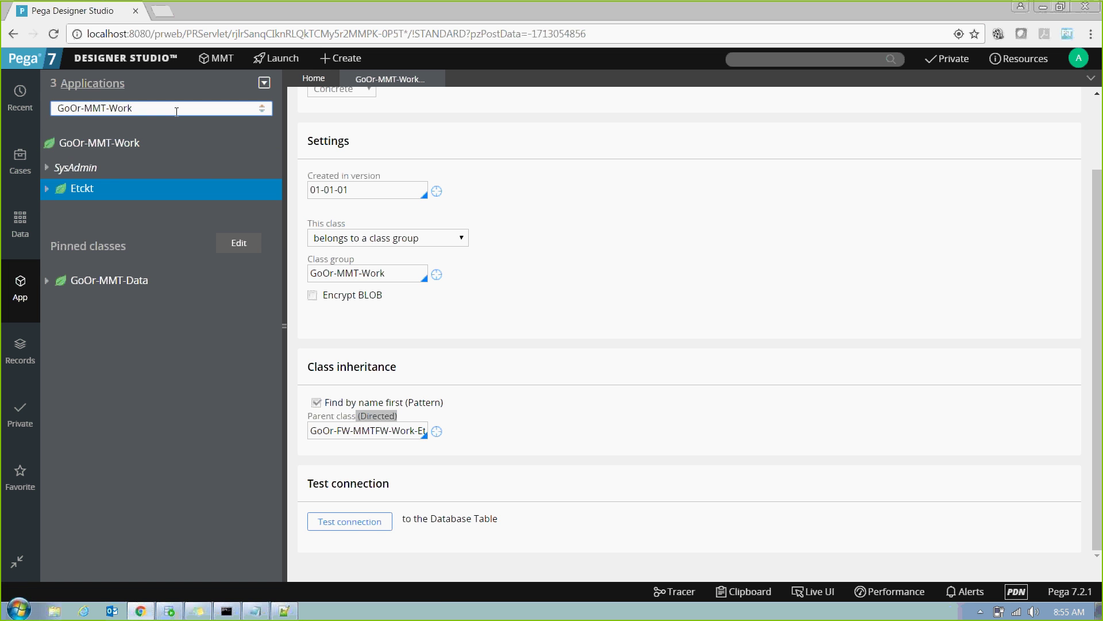
{"action": "key", "text": "BackSpace"}
{"action": "key", "text": "BackSpace"}
{"action": "key", "text": "BackSpace"}
{"action": "key", "text": "BackSpace"}
{"action": "key", "text": "BackSpace"}
{"action": "key", "text": "BackSpace"}
{"action": "key", "text": "BackSpace"}
{"action": "key", "text": "BackSpace"}
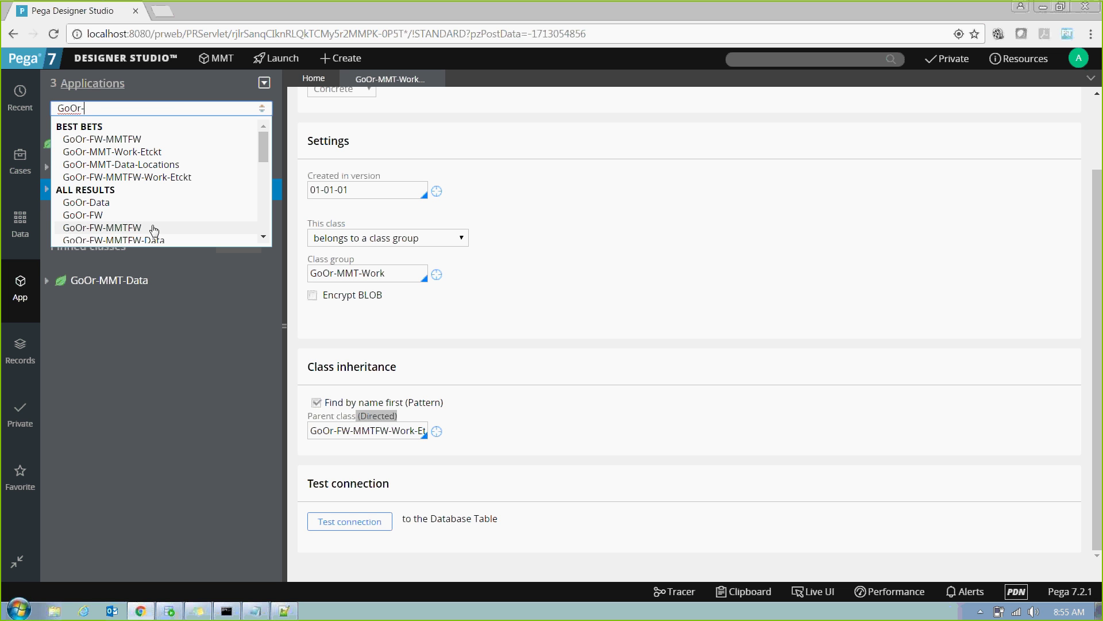
{"action": "left_click", "coordinate": [208, 155]}
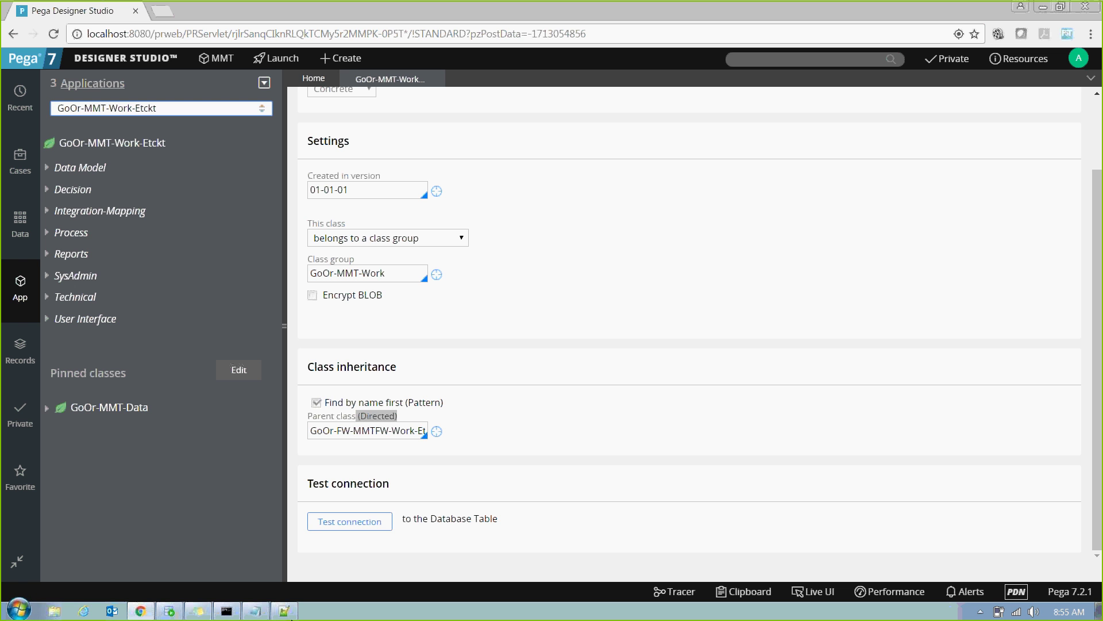
{"action": "left_click", "coordinate": [286, 613]}
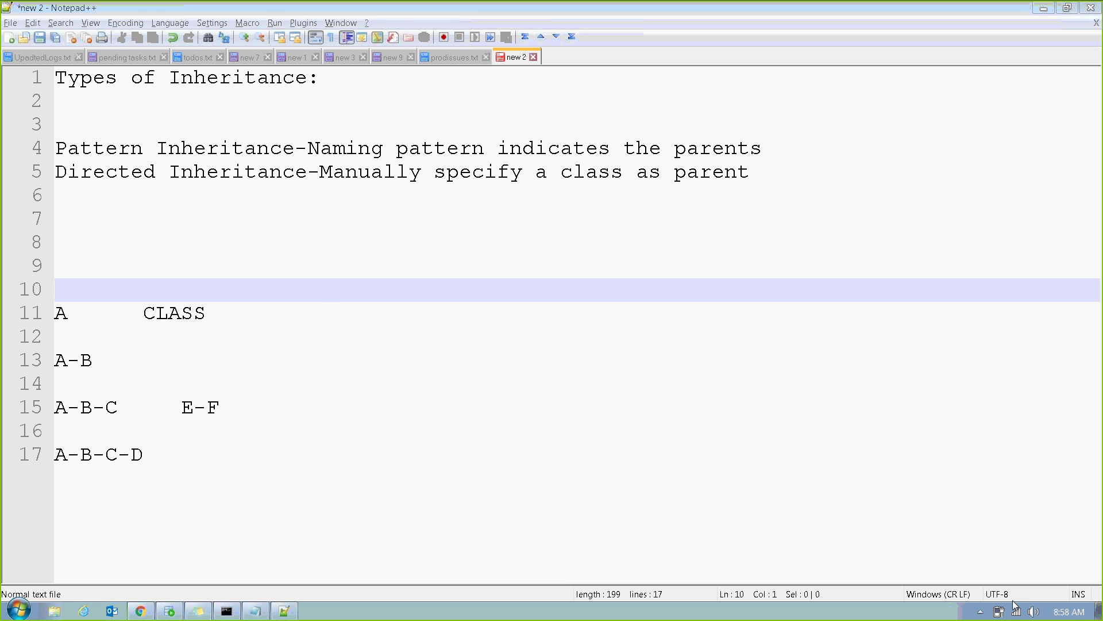
Leave the Pattern vs Directed inheritance notes and switch back to Pega Designer Studio in Chrome.
{"action": "left_click", "coordinate": [151, 614]}
Set the Etckt class's directed parent class to GoOr-FW-MMTFW-Work-Etckt.
{"action": "left_click", "coordinate": [470, 407]}
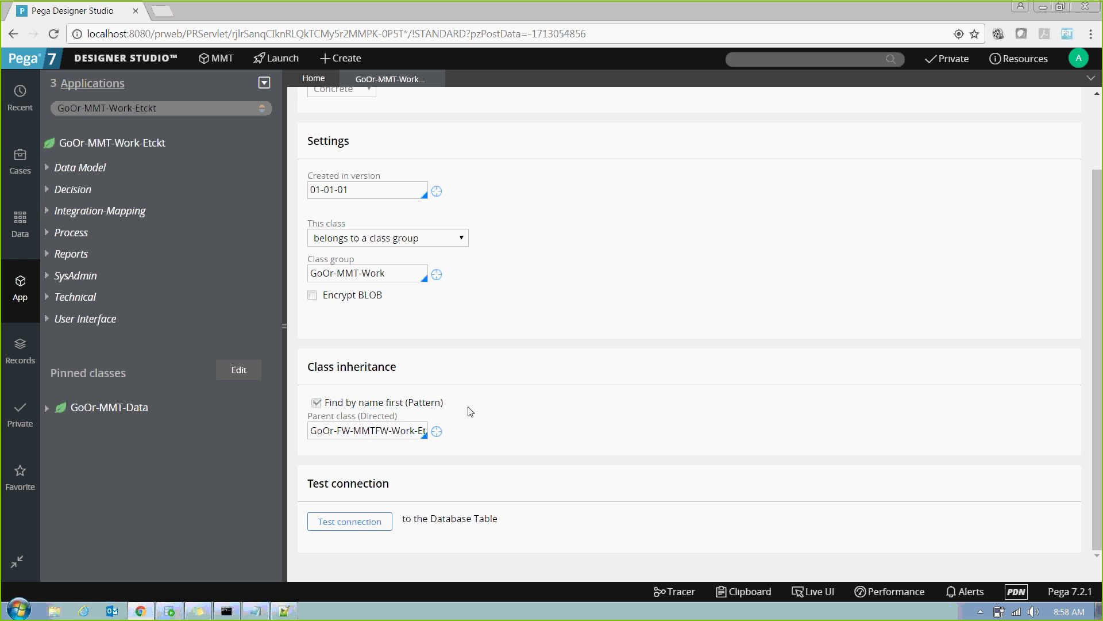
{"action": "left_click", "coordinate": [364, 431]}
{"action": "type", "text": "c"}
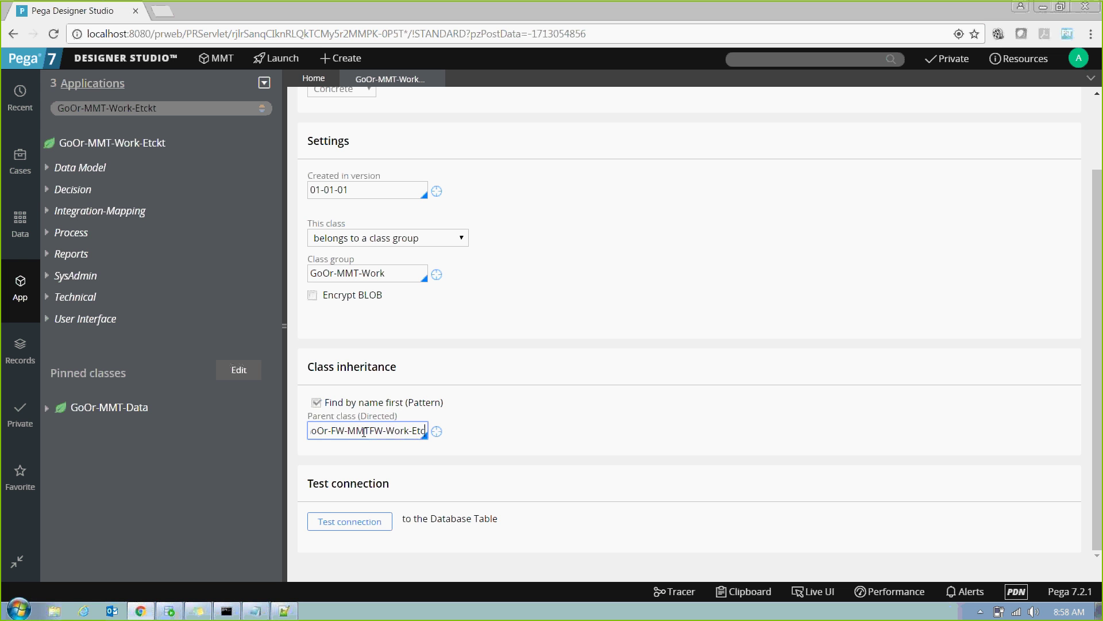
{"action": "key", "text": "BackSpace"}
{"action": "key", "text": "BackSpace"}
{"action": "key", "text": "BackSpace"}
{"action": "key", "text": "BackSpace"}
{"action": "key", "text": "BackSpace"}
{"action": "key", "text": "BackSpace"}
{"action": "key", "text": "BackSpace"}
{"action": "key", "text": "BackSpace"}
{"action": "key", "text": "BackSpace"}
{"action": "key", "text": "BackSpace"}
{"action": "key", "text": "BackSpace"}
{"action": "key", "text": "BackSpace"}
{"action": "key", "text": "BackSpace"}
{"action": "key", "text": "BackSpace"}
{"action": "key", "text": "BackSpace"}
{"action": "key", "text": "BackSpace"}
{"action": "key", "text": "BackSpace"}
{"action": "key", "text": "BackSpace"}
{"action": "key", "text": "BackSpace"}
{"action": "key", "text": "BackSpace"}
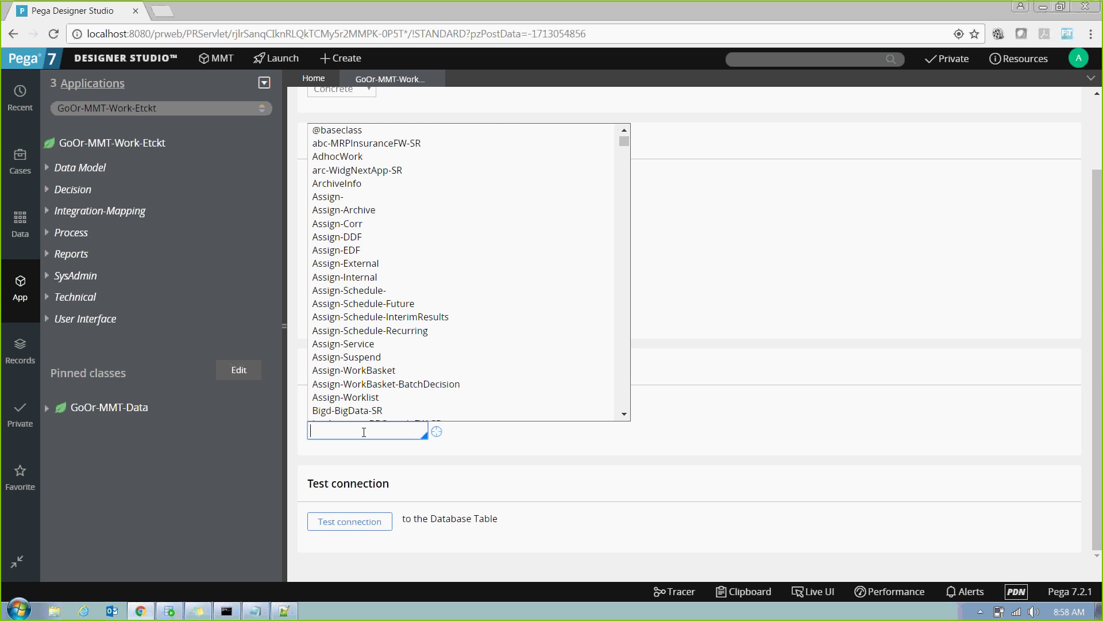
{"action": "type", "text": "GO"}
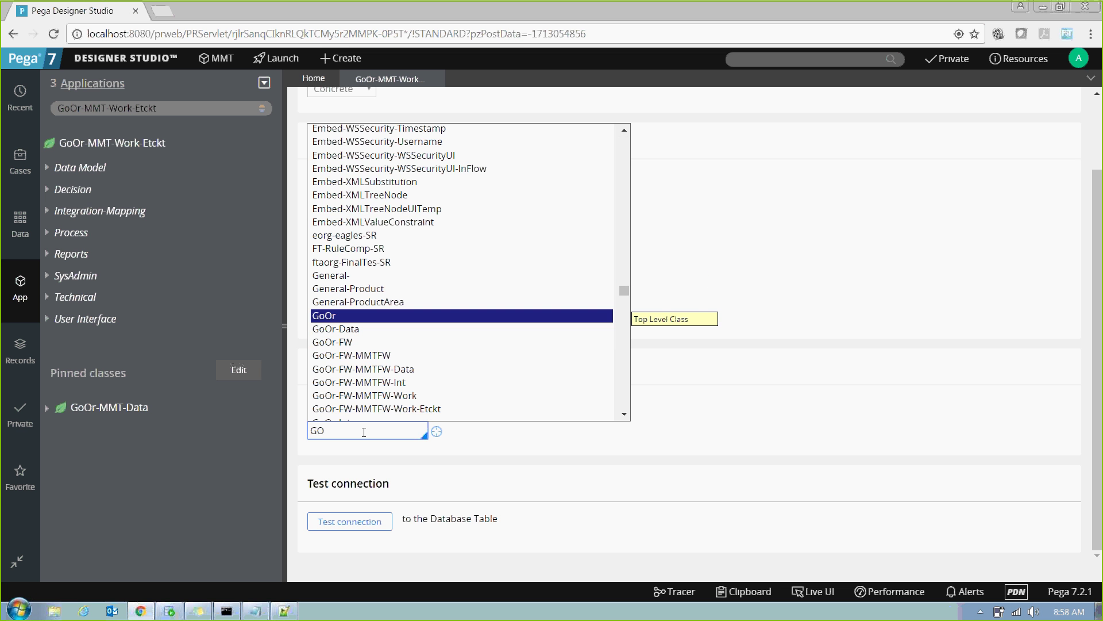
{"action": "key", "text": "Down"}
{"action": "key", "text": "Down"}
{"action": "key", "text": "Down"}
{"action": "key", "text": "Down"}
{"action": "key", "text": "Down"}
{"action": "key", "text": "Down"}
{"action": "key", "text": "Down"}
{"action": "key", "text": "Down"}
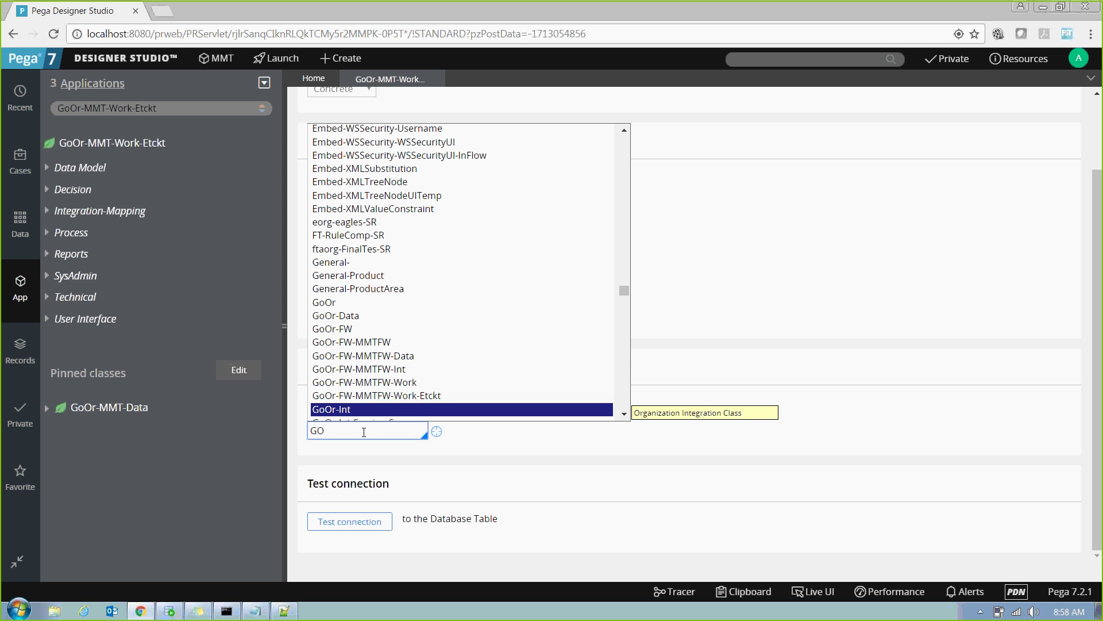
{"action": "key", "text": "Up"}
{"action": "key", "text": "Return"}
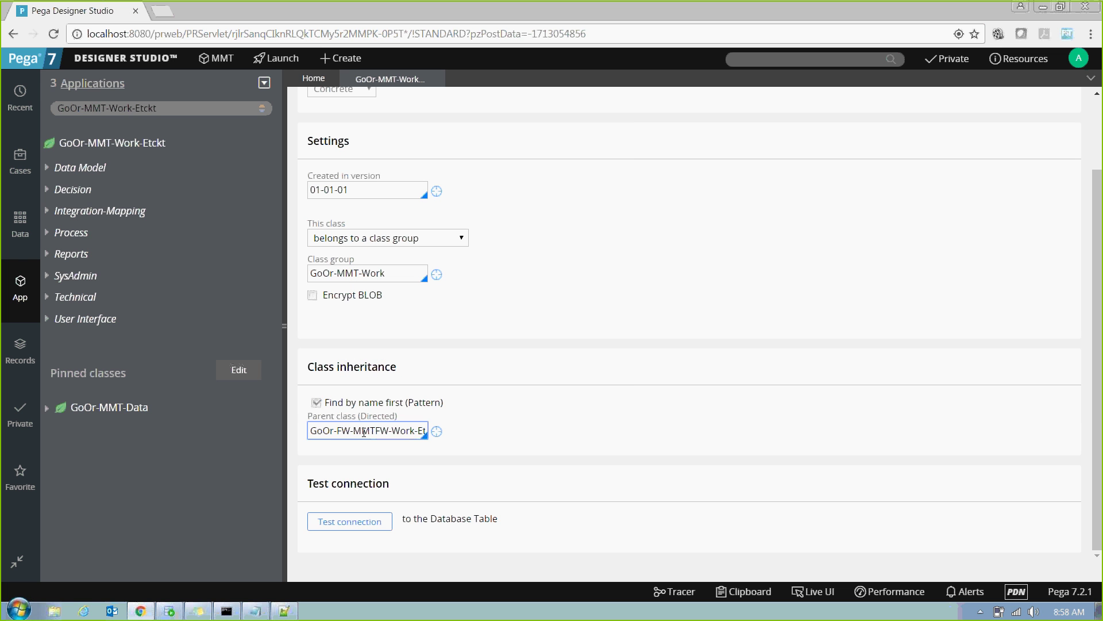
{"action": "key", "text": "Tab"}
Open the Etckt parent class, then its class group GoOr-FW-MMTFW-Work (MMT FW work pool).
{"action": "left_click", "coordinate": [437, 432]}
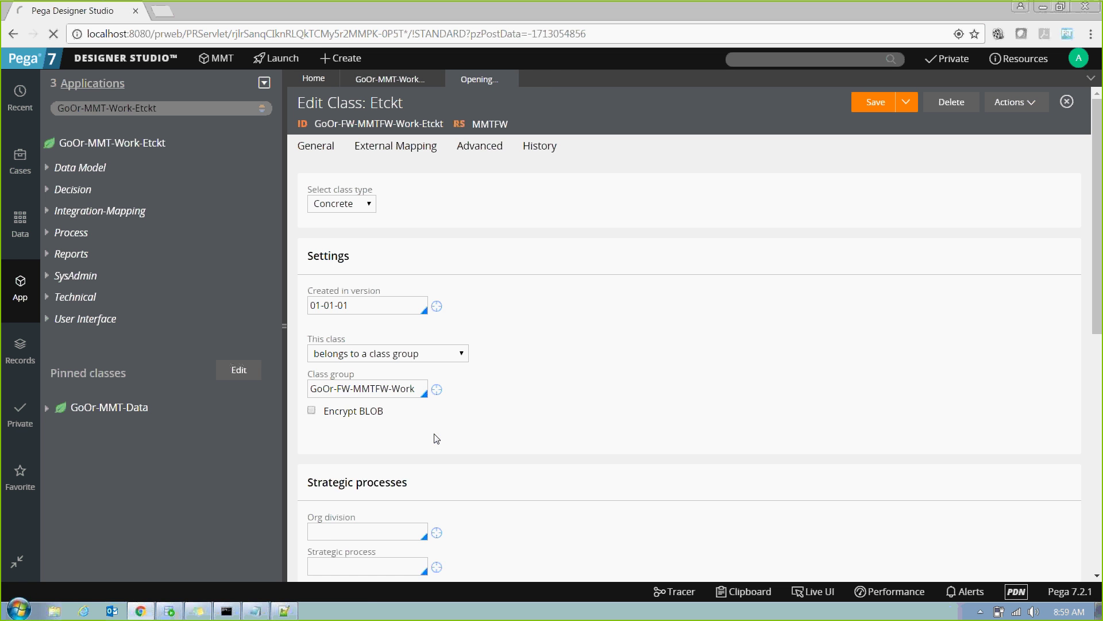
{"action": "left_click_drag", "start_coordinate": [415, 389], "coordinate": [310, 389]}
{"action": "left_click", "coordinate": [438, 390]}
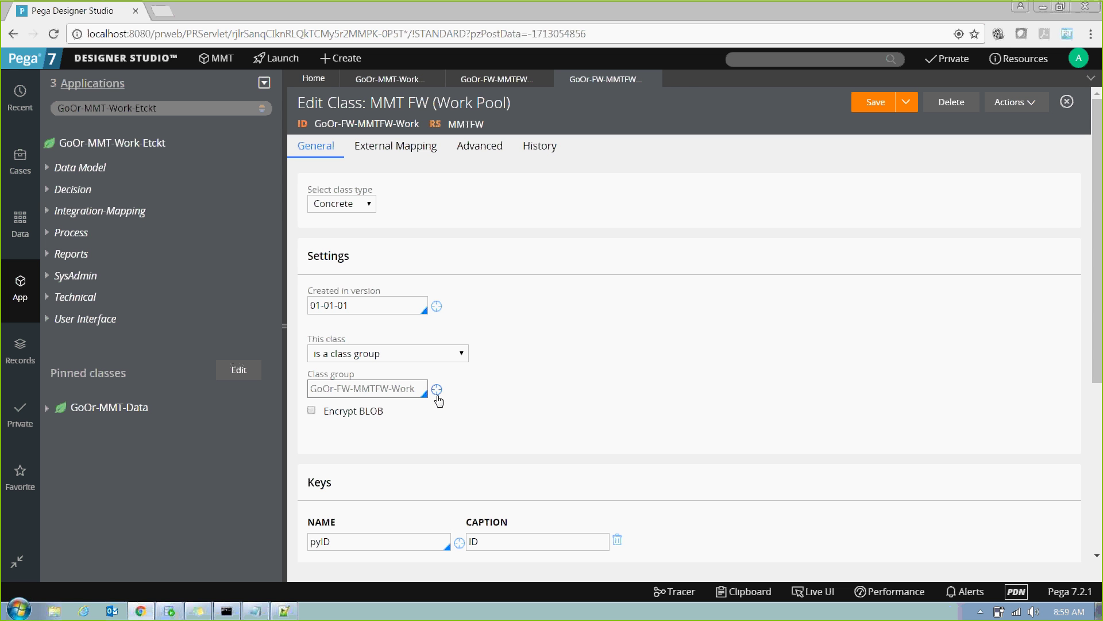
Note the work pool's Work-Cover- parent class, then return to the GoOr-MMT-Work-Etckt definition.
{"action": "left_click", "coordinate": [438, 391]}
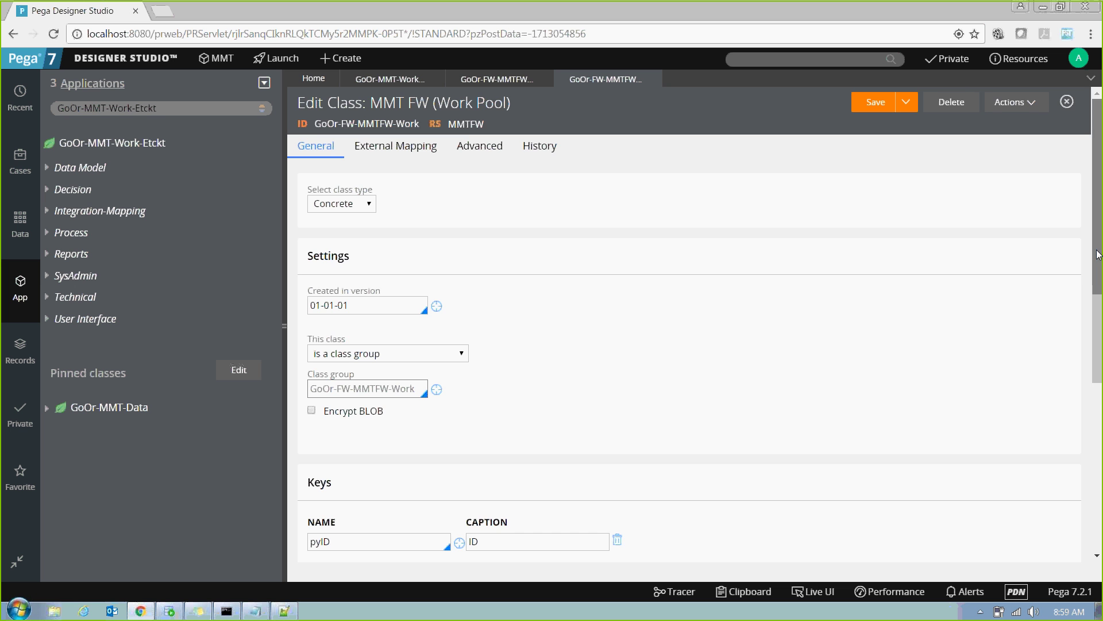
{"action": "scroll", "coordinate": [1097, 380], "scroll_direction": "down", "scroll_amount": 4}
{"action": "left_click_drag", "start_coordinate": [402, 475], "coordinate": [312, 468]}
{"action": "scroll", "coordinate": [440, 392], "scroll_direction": "up", "scroll_amount": 4}
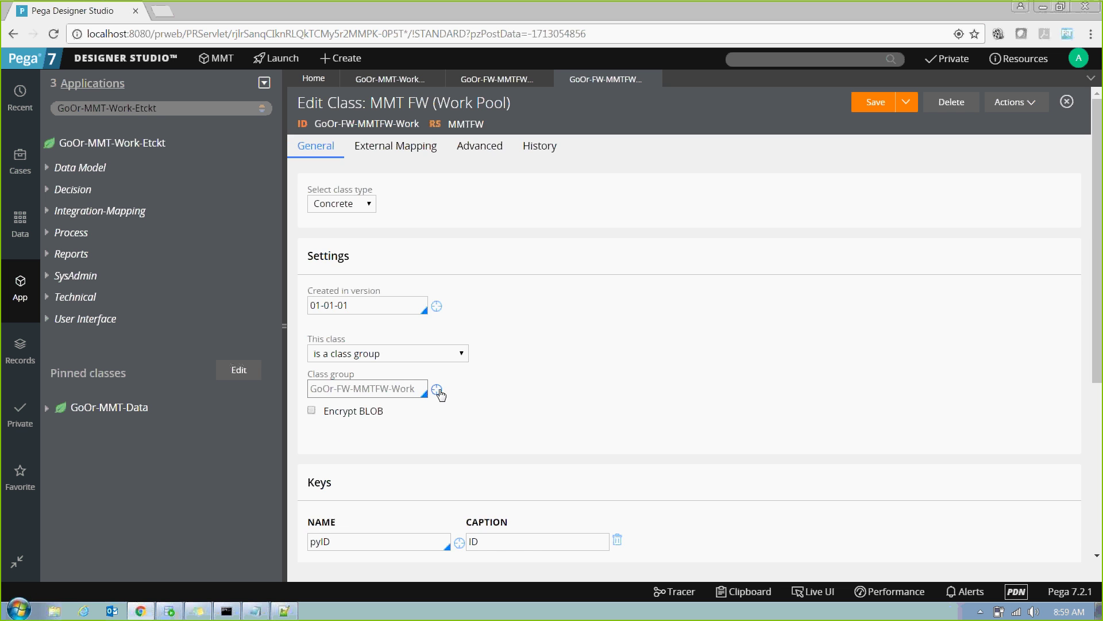
{"action": "scroll", "coordinate": [441, 390], "scroll_direction": "down", "scroll_amount": 4}
{"action": "left_click", "coordinate": [391, 81]}
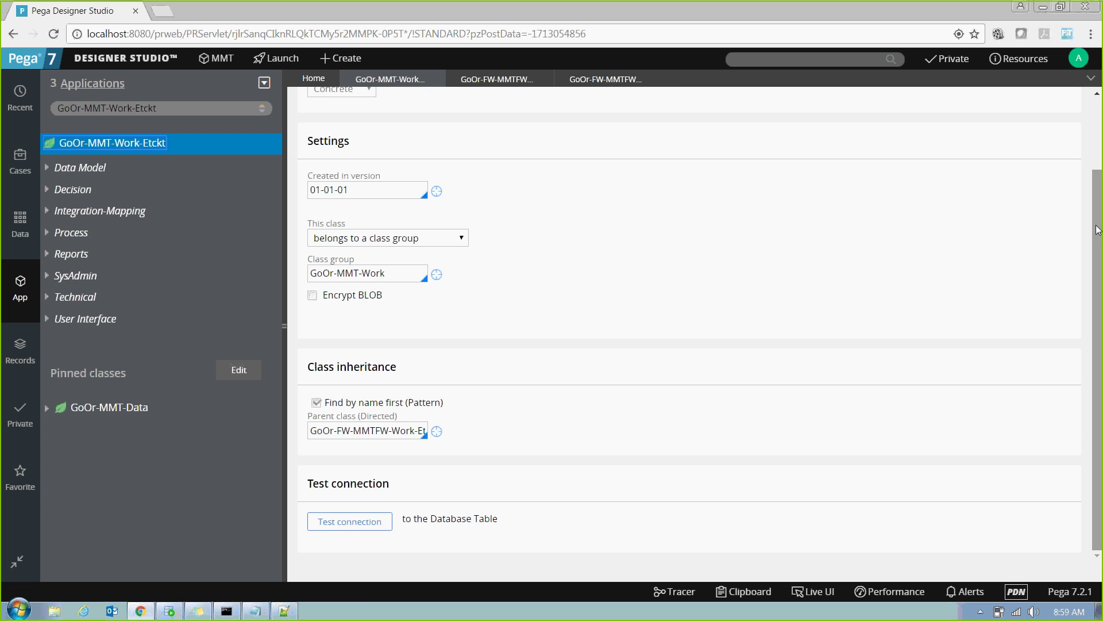
Compare parent class values across the three class definitions, ending on the work pool's Work-Cover- parent.
{"action": "scroll", "coordinate": [1092, 156], "scroll_direction": "up", "scroll_amount": 2}
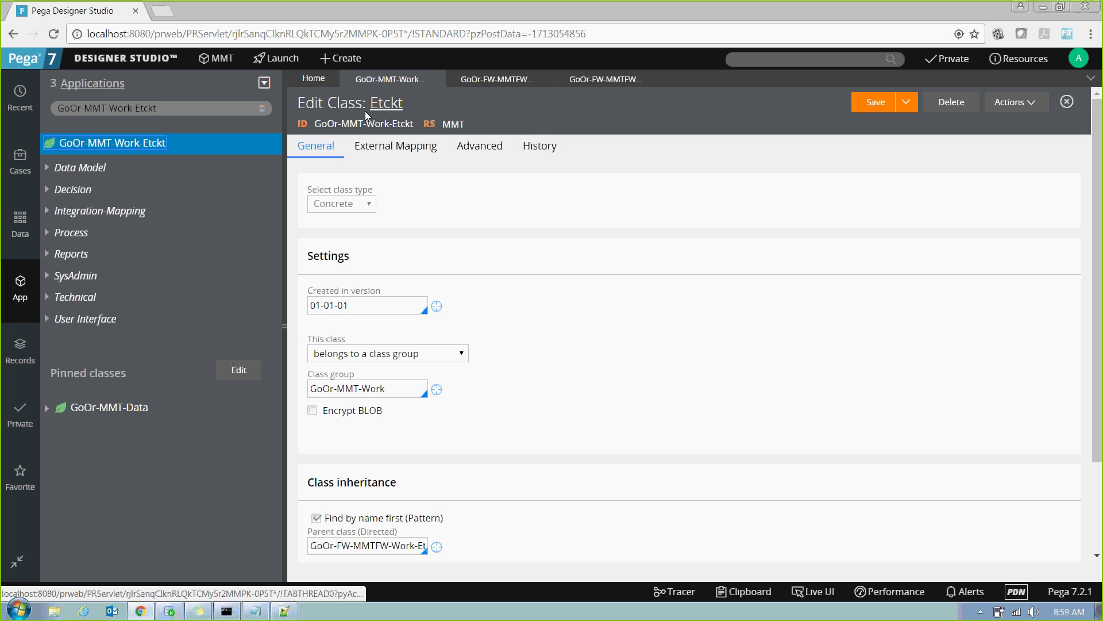
{"action": "left_click", "coordinate": [437, 390]}
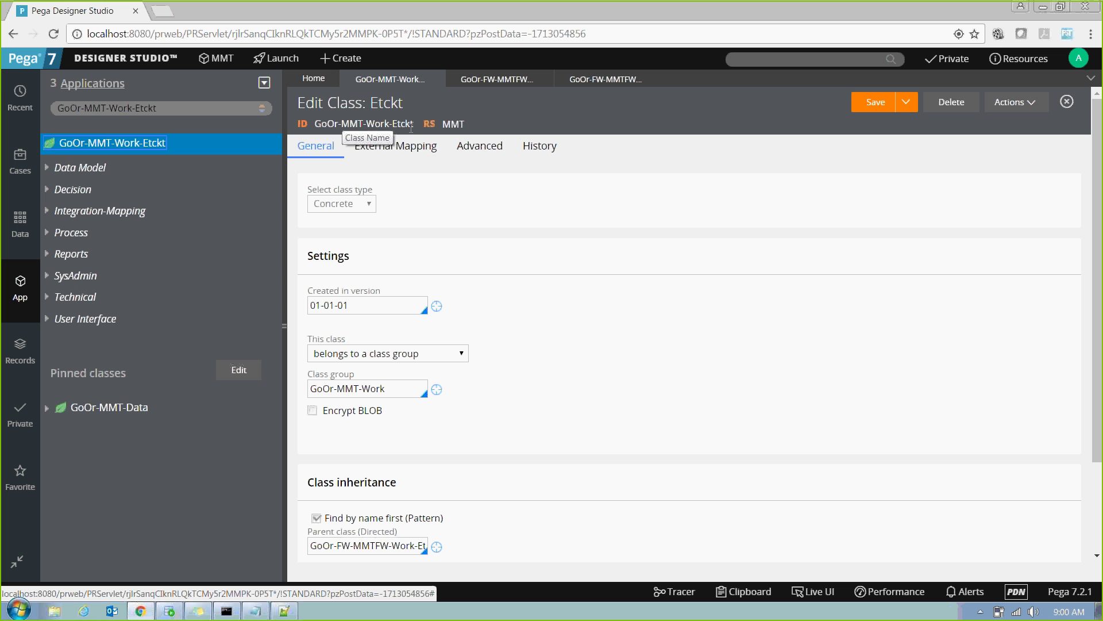
{"action": "left_click", "coordinate": [506, 79]}
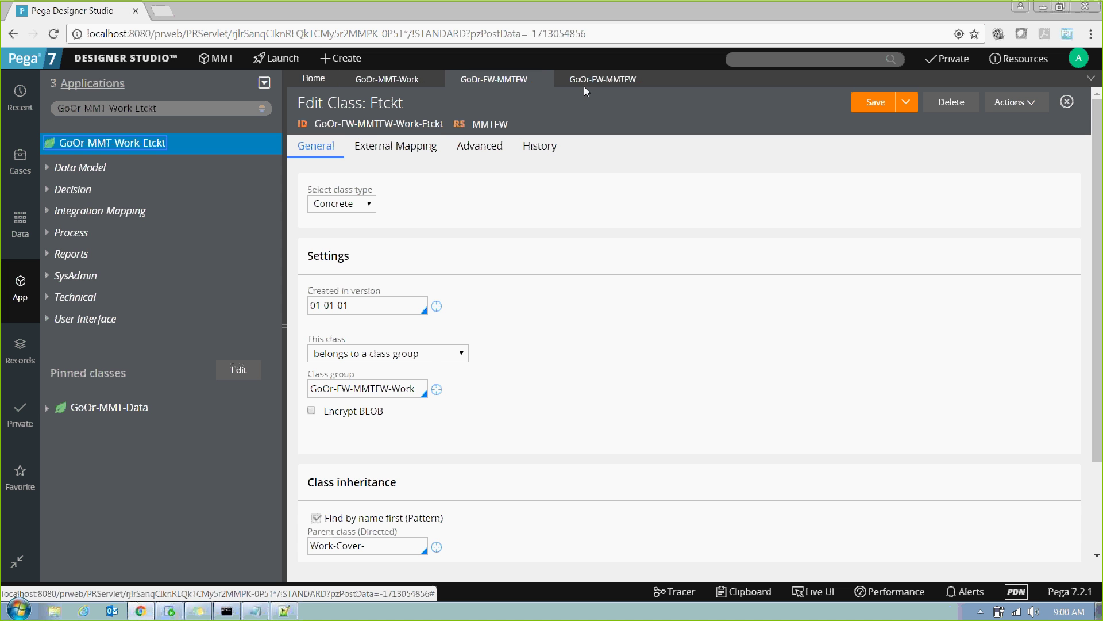
{"action": "left_click", "coordinate": [599, 83]}
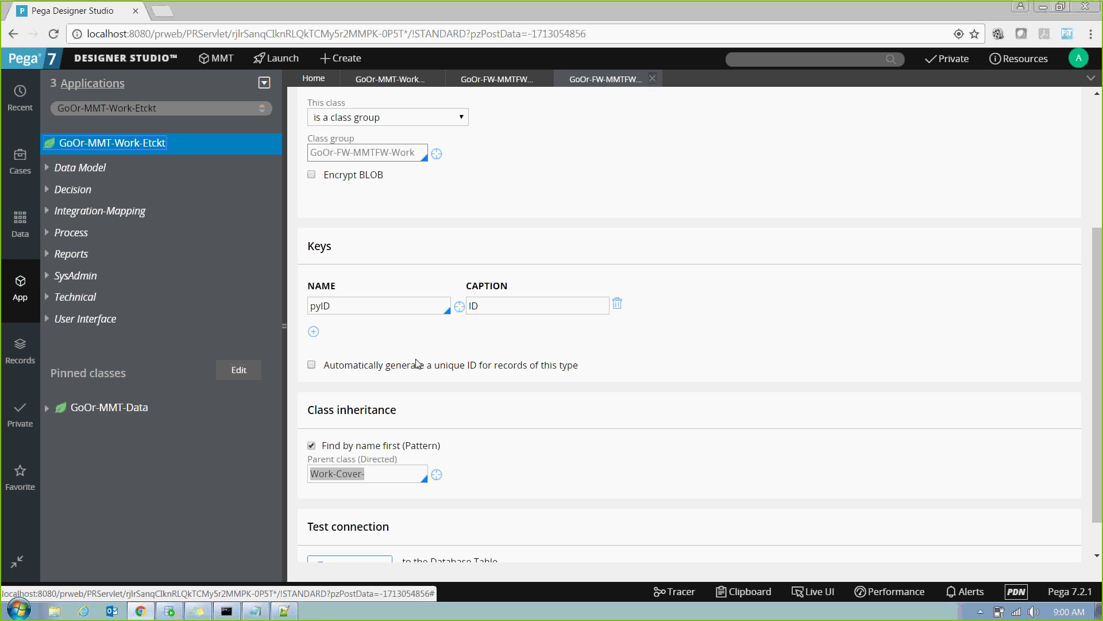
{"action": "left_click", "coordinate": [411, 470]}
{"action": "left_click_drag", "start_coordinate": [412, 470], "coordinate": [298, 484]}
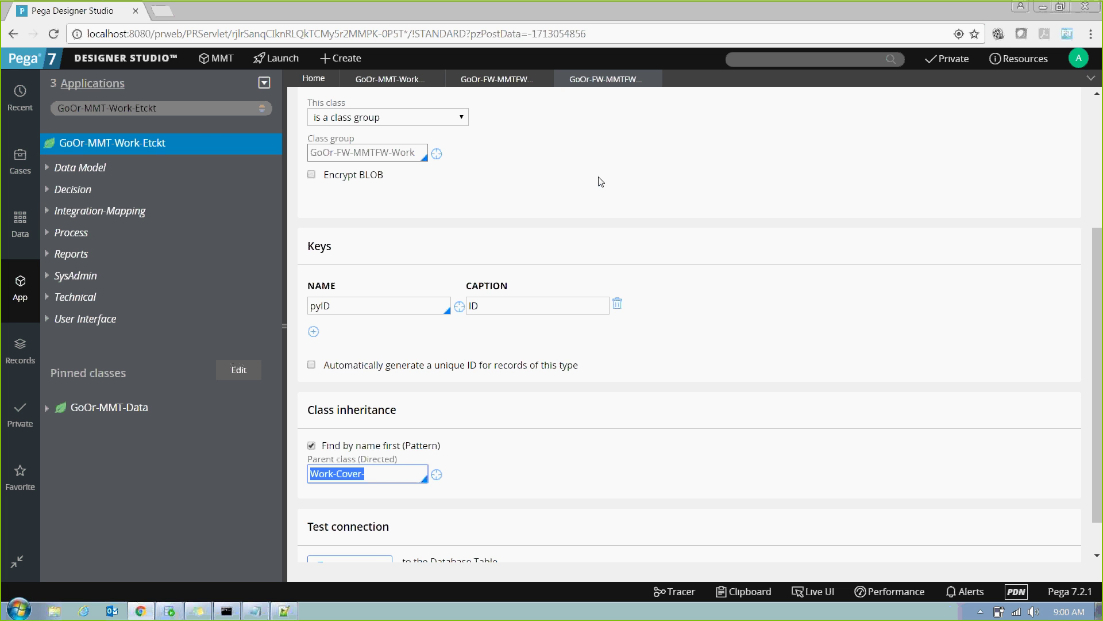
{"action": "left_click", "coordinate": [397, 81]}
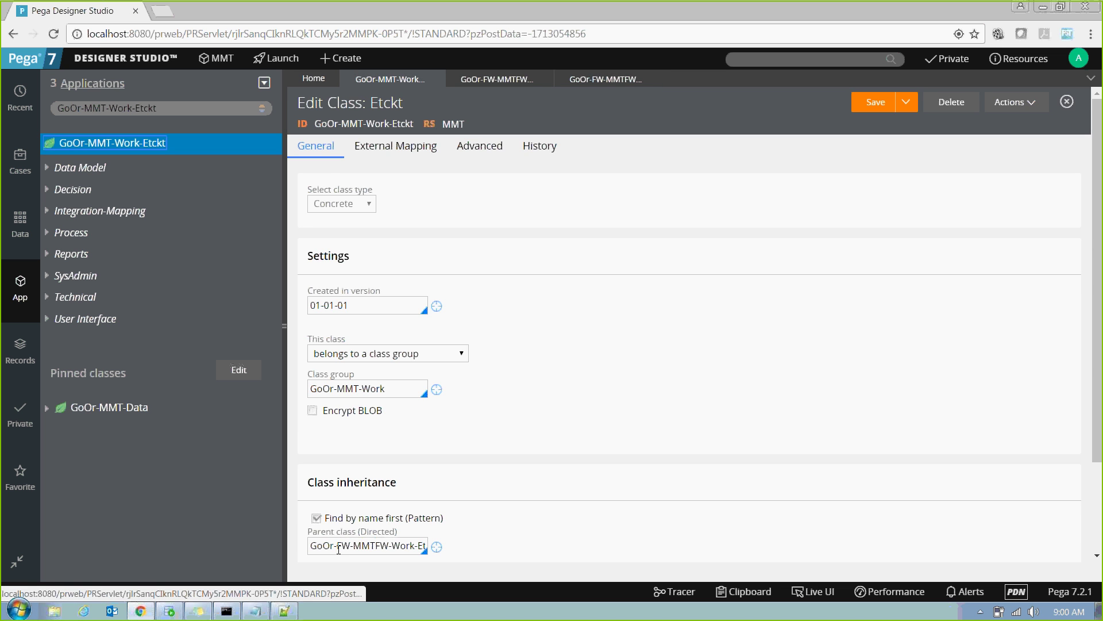
{"action": "triple_click", "coordinate": [338, 549]}
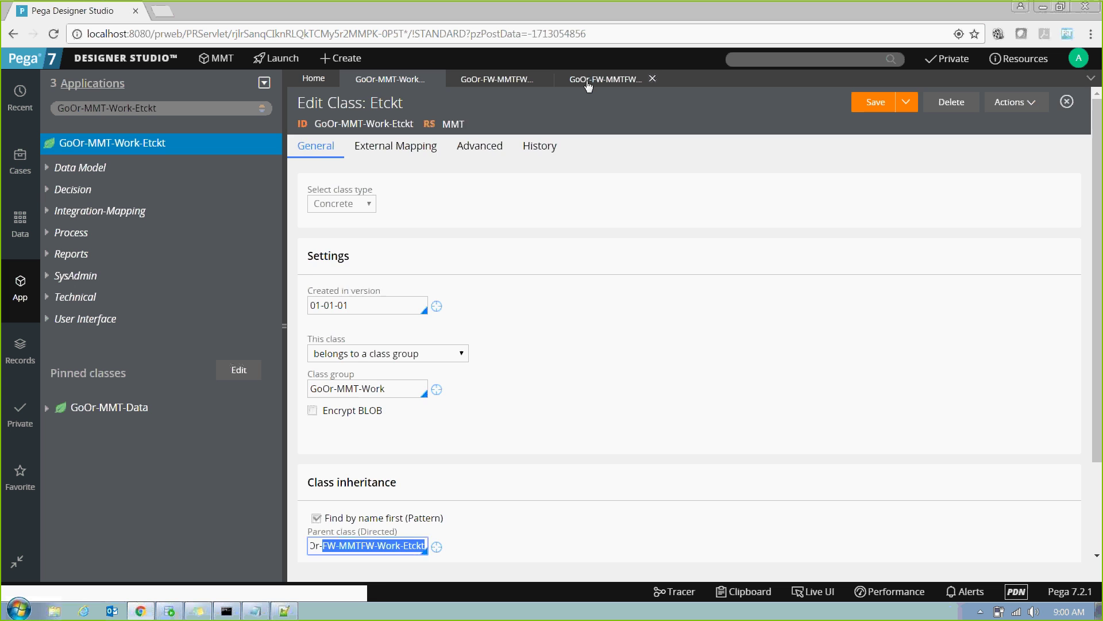
{"action": "left_click", "coordinate": [589, 84]}
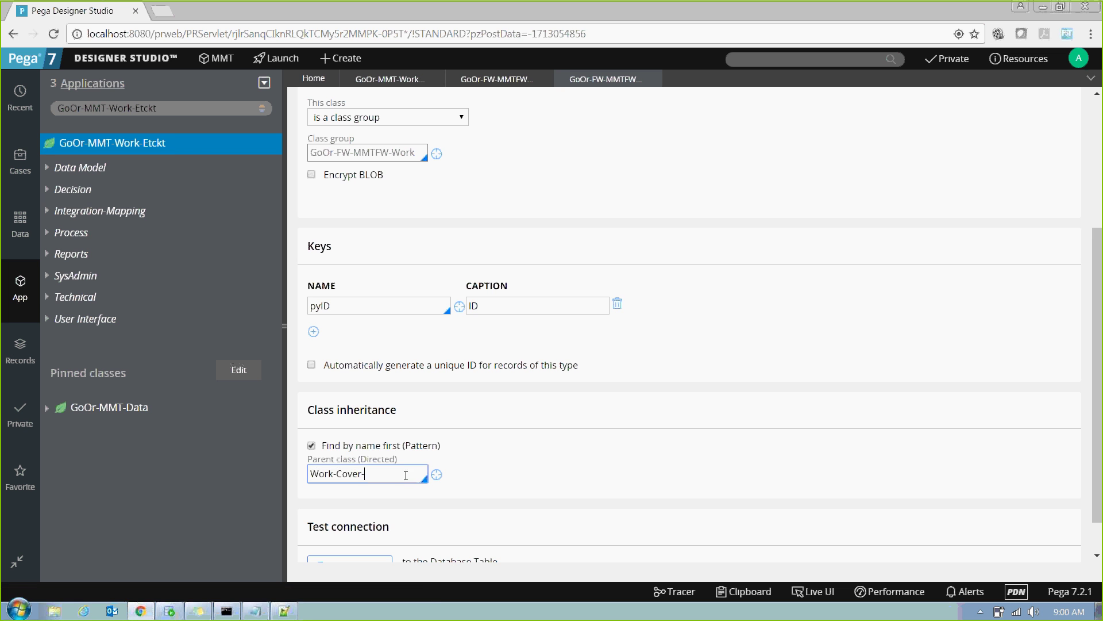
Close the GoOr-FW-MMTFW-Work work pool class and focus the Etckt class's parent class value.
{"action": "left_click", "coordinate": [368, 476]}
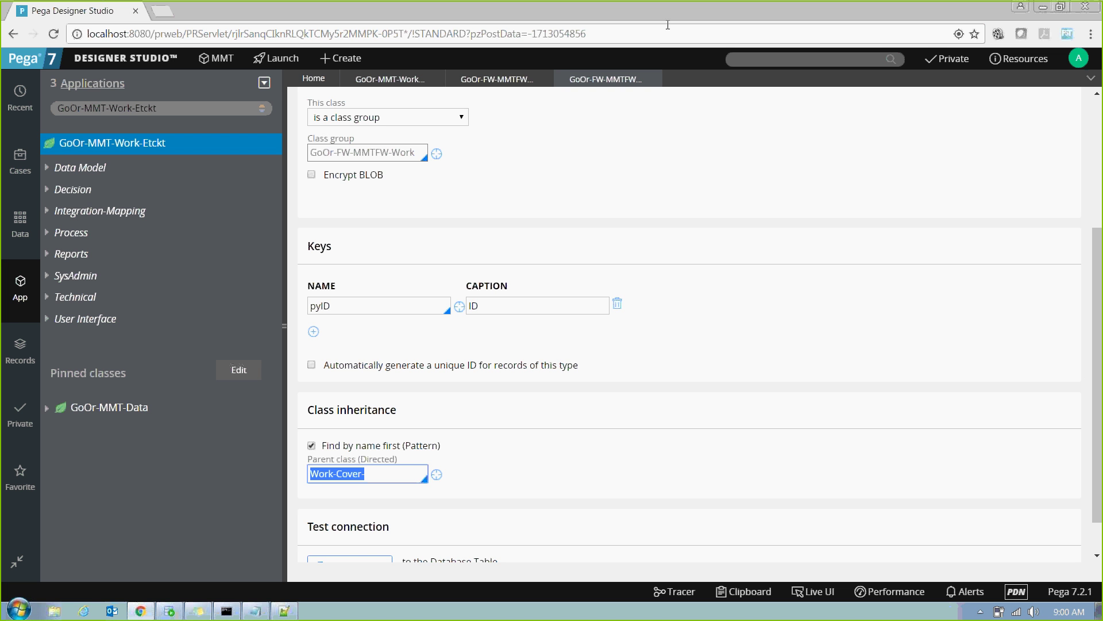
{"action": "left_click", "coordinate": [656, 74]}
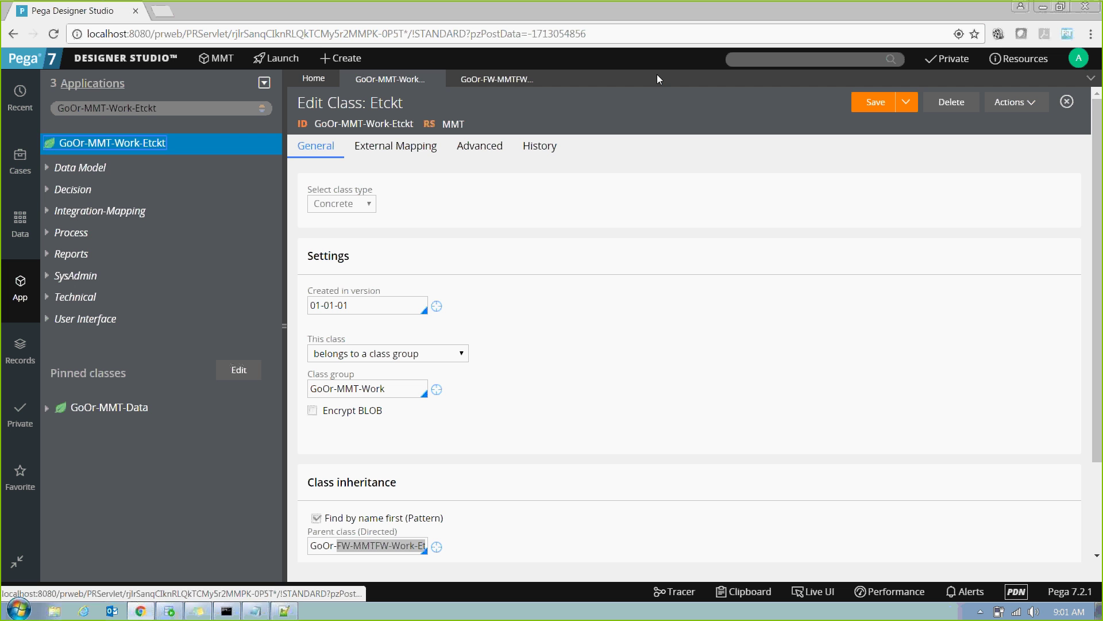
{"action": "left_click", "coordinate": [366, 545]}
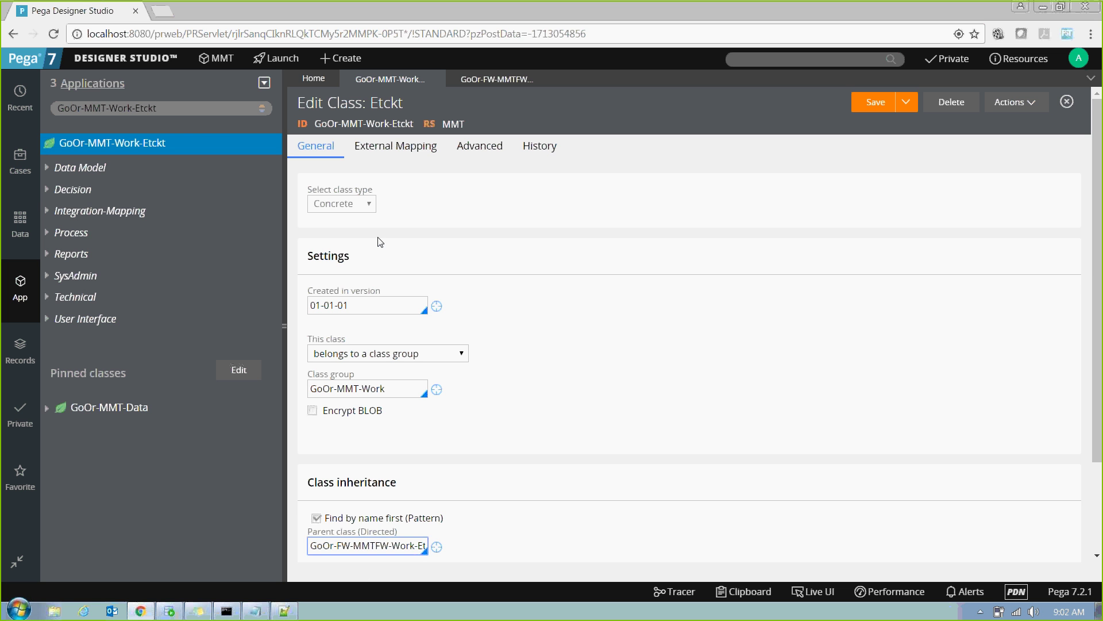
Open Designer Studio > System > Refactor > Classes.
{"action": "mouse_move", "coordinate": [123, 64]}
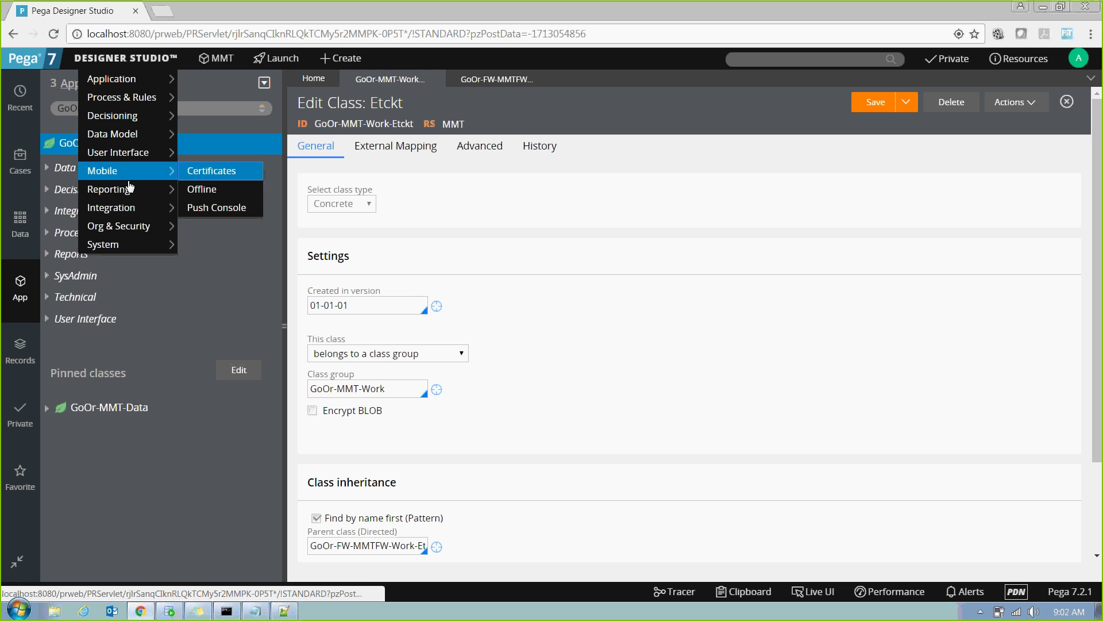
{"action": "mouse_move", "coordinate": [131, 244]}
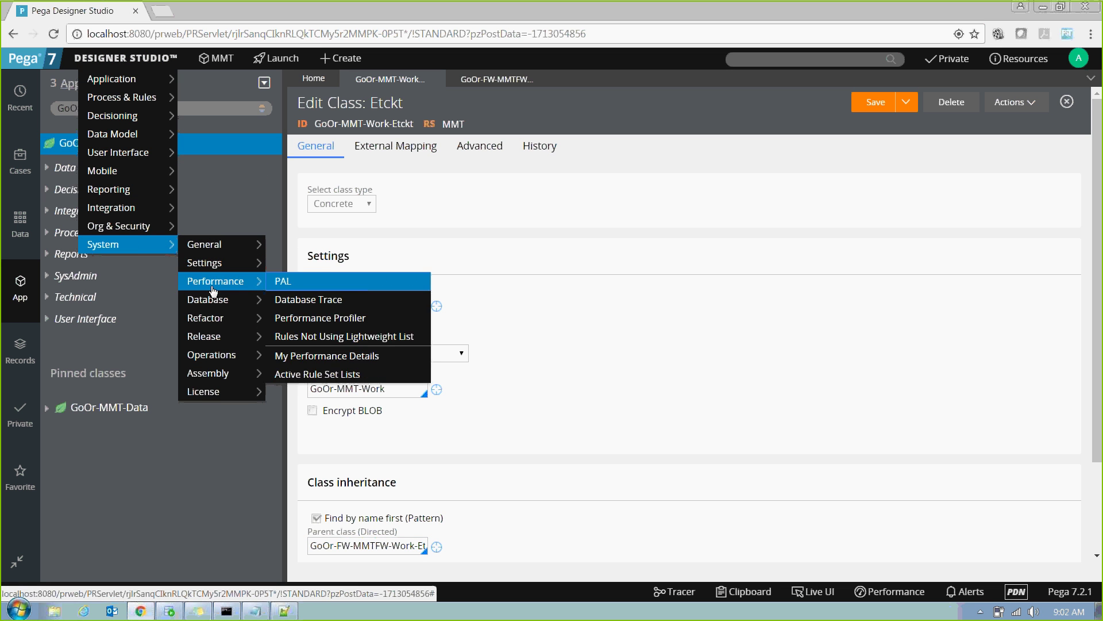
{"action": "mouse_move", "coordinate": [214, 318]}
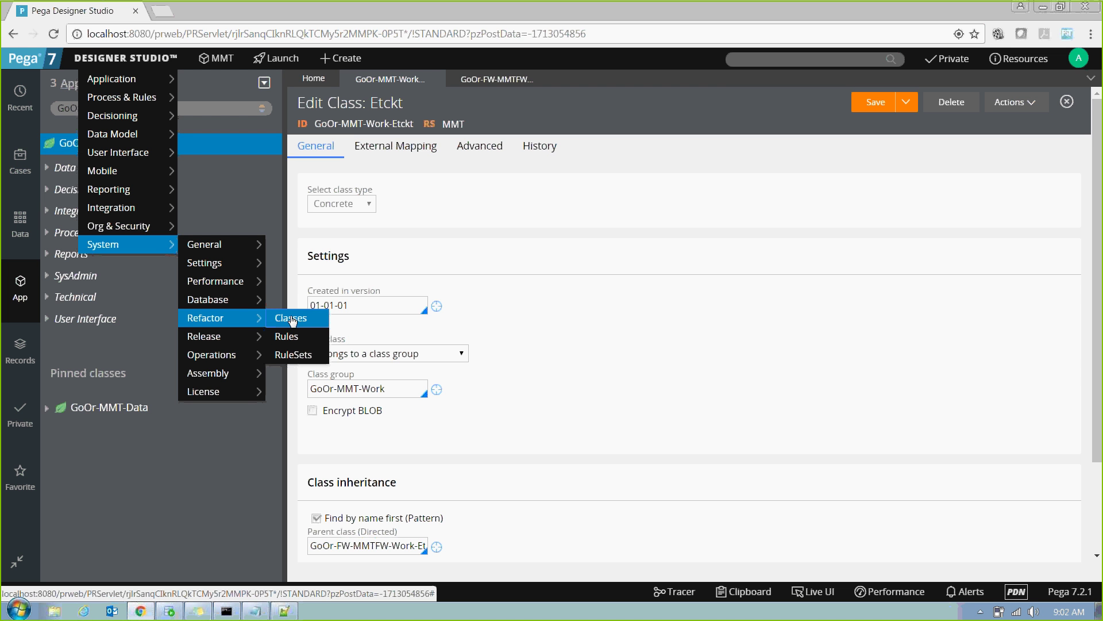
{"action": "left_click", "coordinate": [292, 320]}
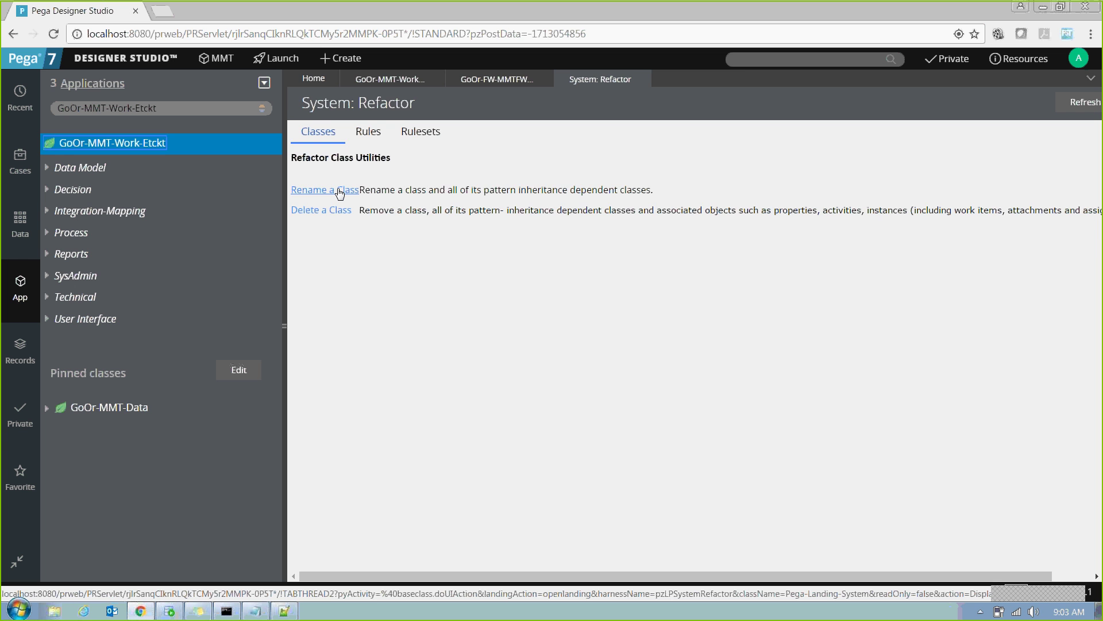
Open the Rename a Class utility and inspect its Old and New Class Name fields.
{"action": "left_click", "coordinate": [339, 190]}
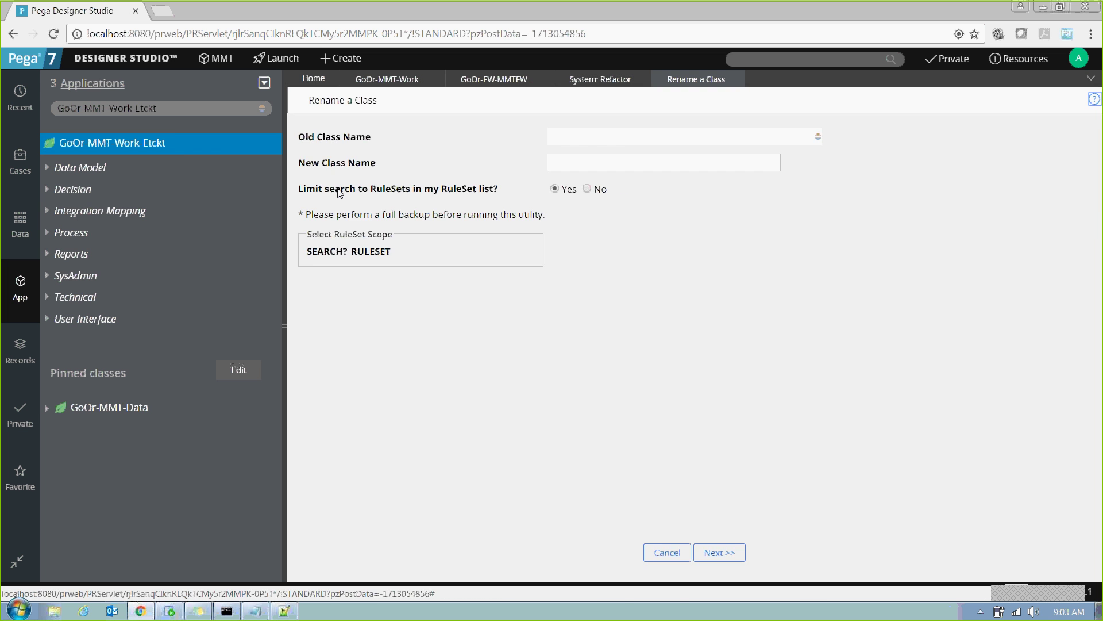
{"action": "left_click", "coordinate": [622, 143]}
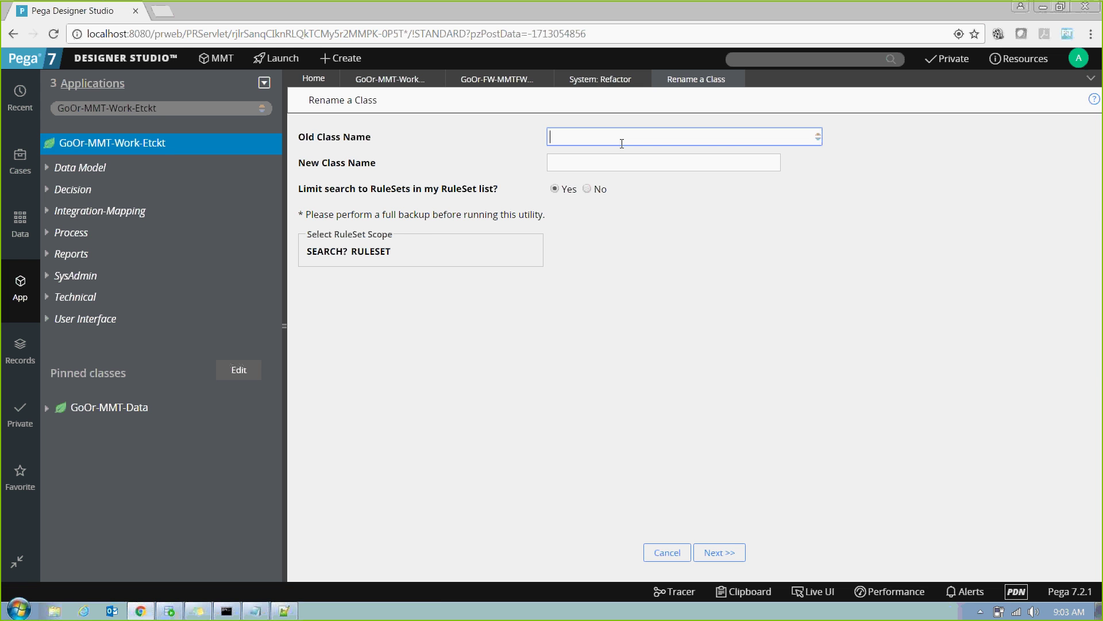
{"action": "left_click", "coordinate": [588, 163]}
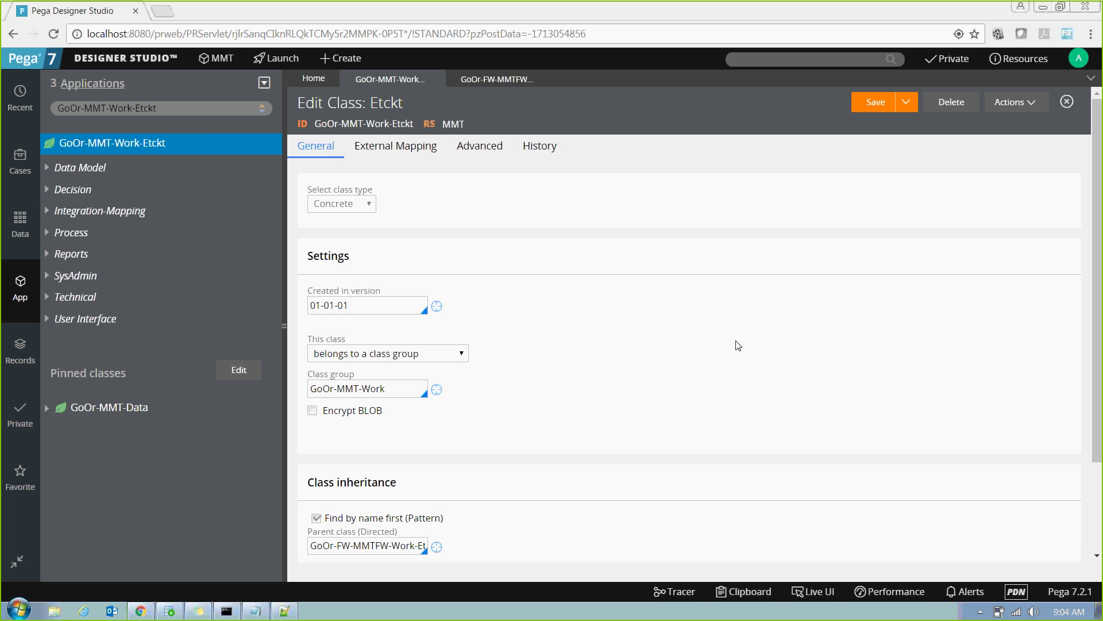
Close the GoOr-FW-MMTFW-Work-Etckt definition and view the Etckt class's External Mapping settings.
{"action": "left_click", "coordinate": [494, 81]}
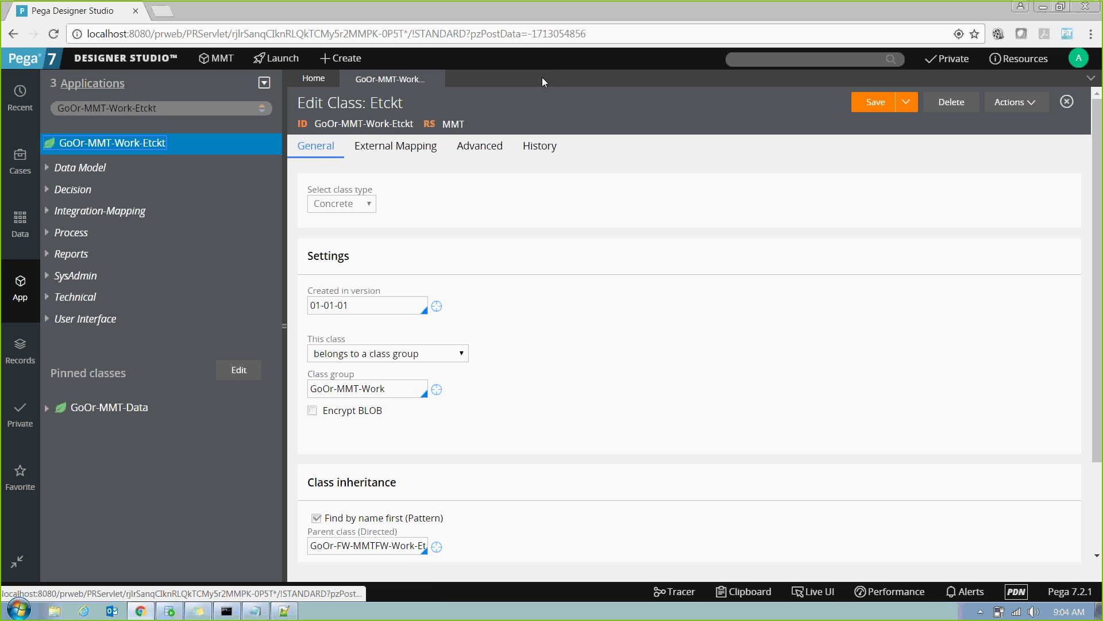
{"action": "left_click", "coordinate": [543, 79]}
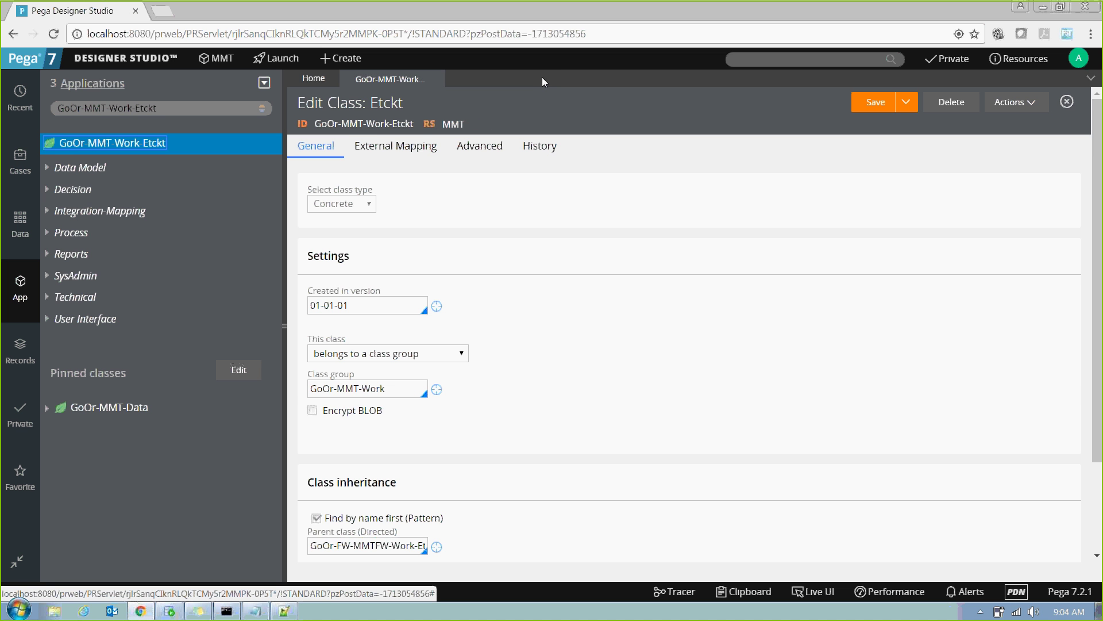
{"action": "left_click", "coordinate": [381, 149]}
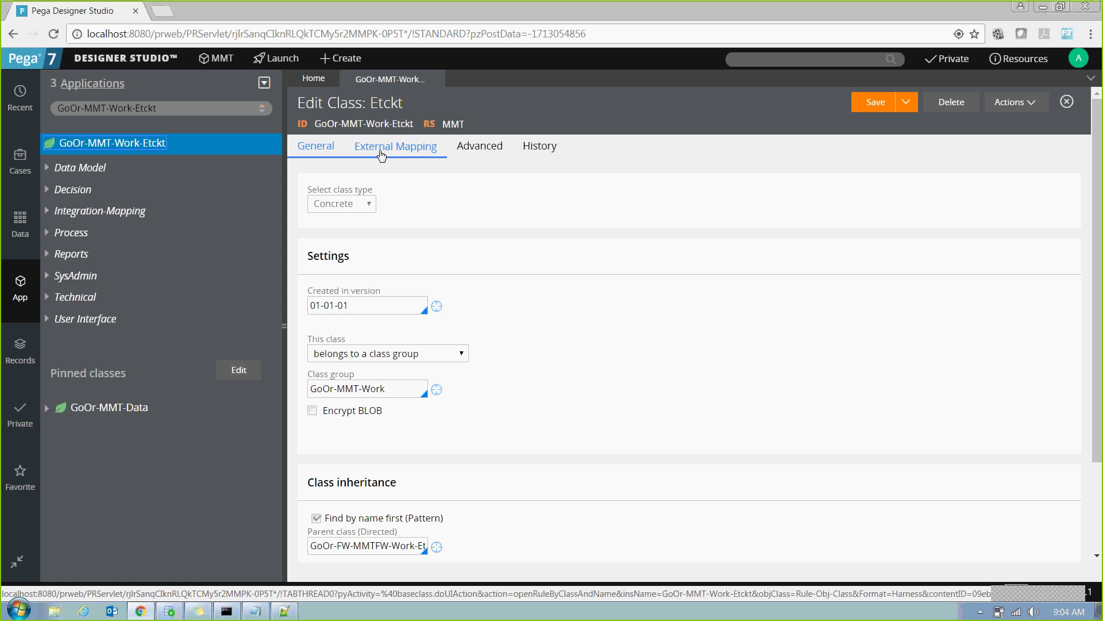
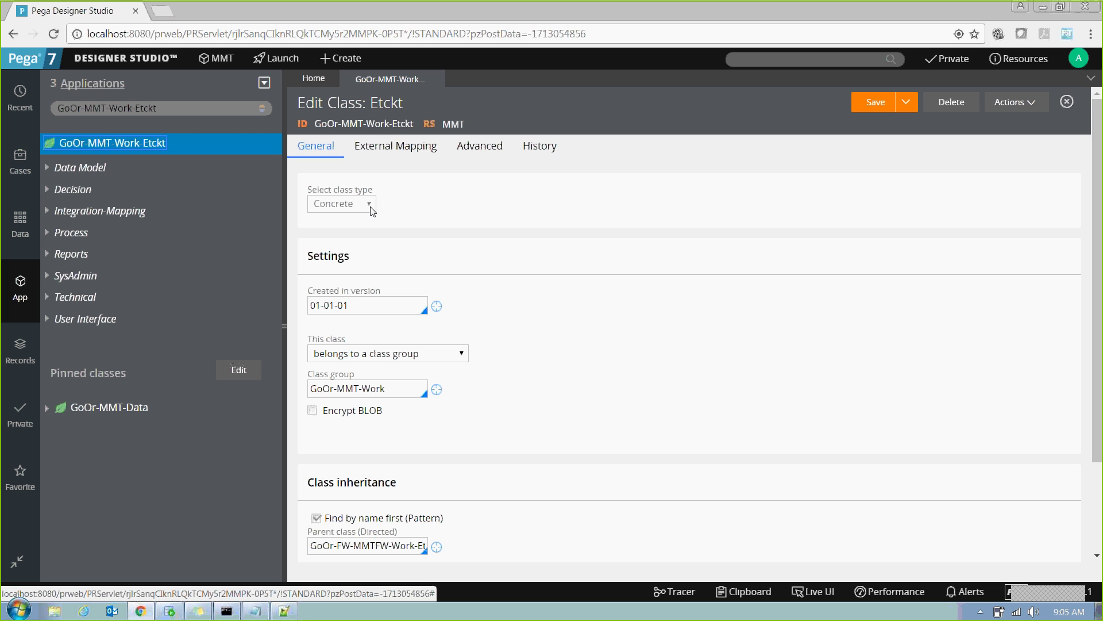
Review the Etckt class's 'Created in version' value and its 'This class' group-membership options, then return to Notepad++.
{"action": "left_click_drag", "start_coordinate": [352, 305], "coordinate": [282, 311]}
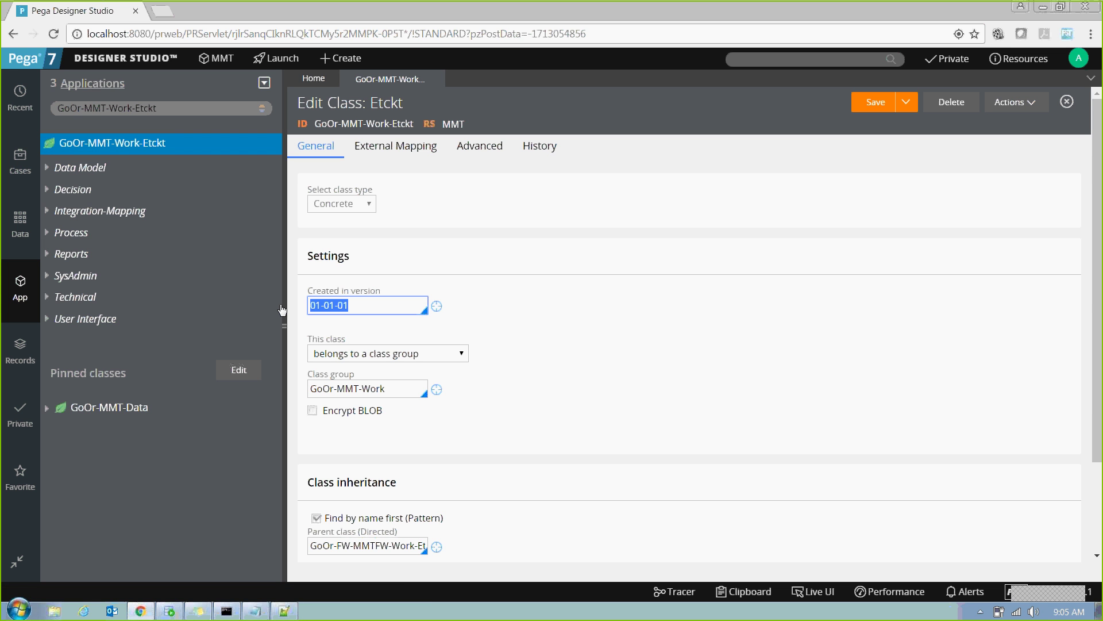
{"action": "left_click", "coordinate": [445, 358]}
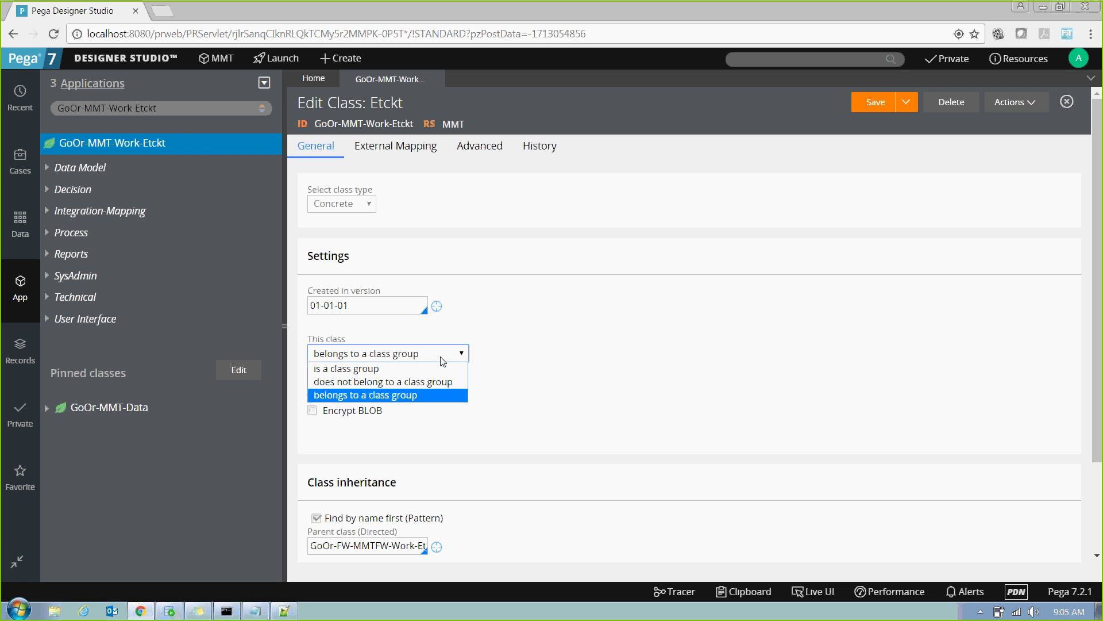
{"action": "left_click", "coordinate": [284, 610]}
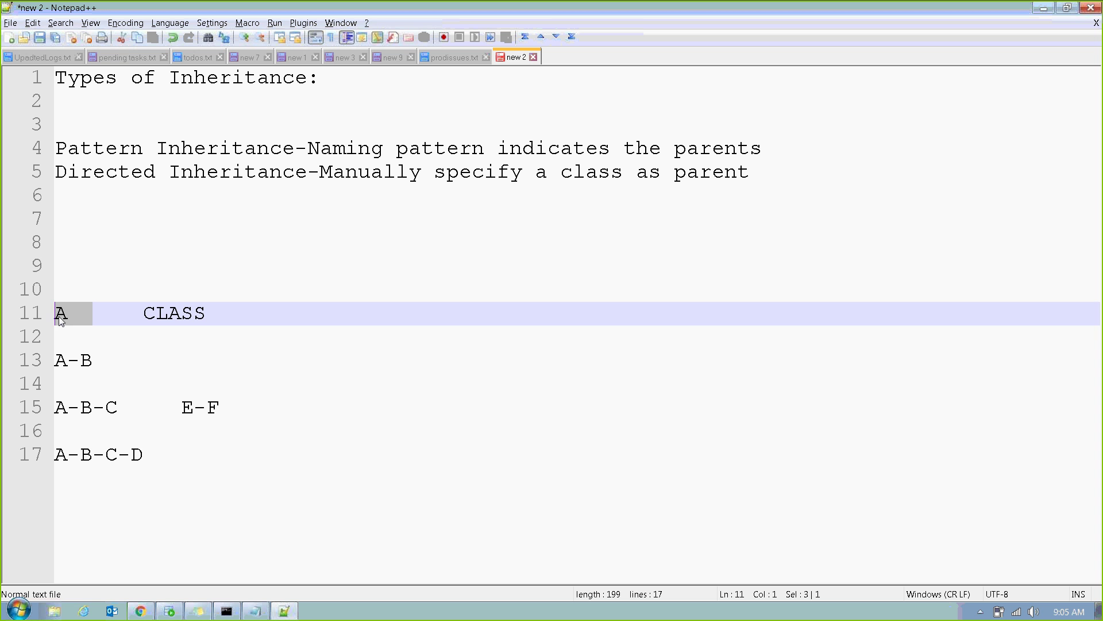
Add 'class+Table' on line 8 of the notes with blank lines below it.
{"action": "left_click", "coordinate": [91, 360]}
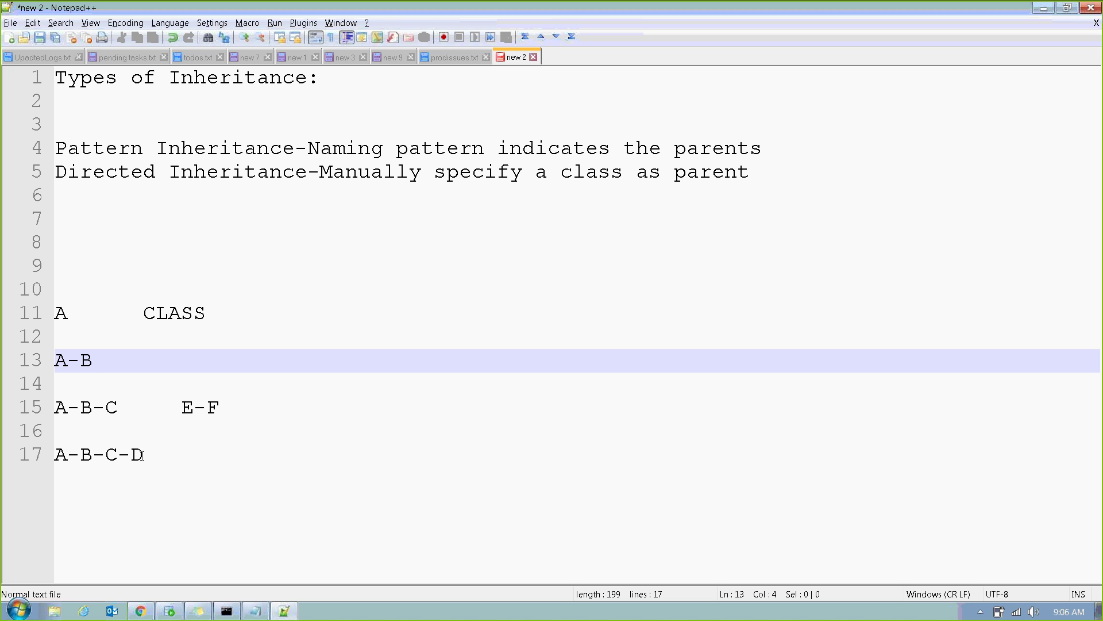
{"action": "left_click", "coordinate": [81, 318]}
{"action": "left_click_drag", "start_coordinate": [80, 319], "coordinate": [44, 322]}
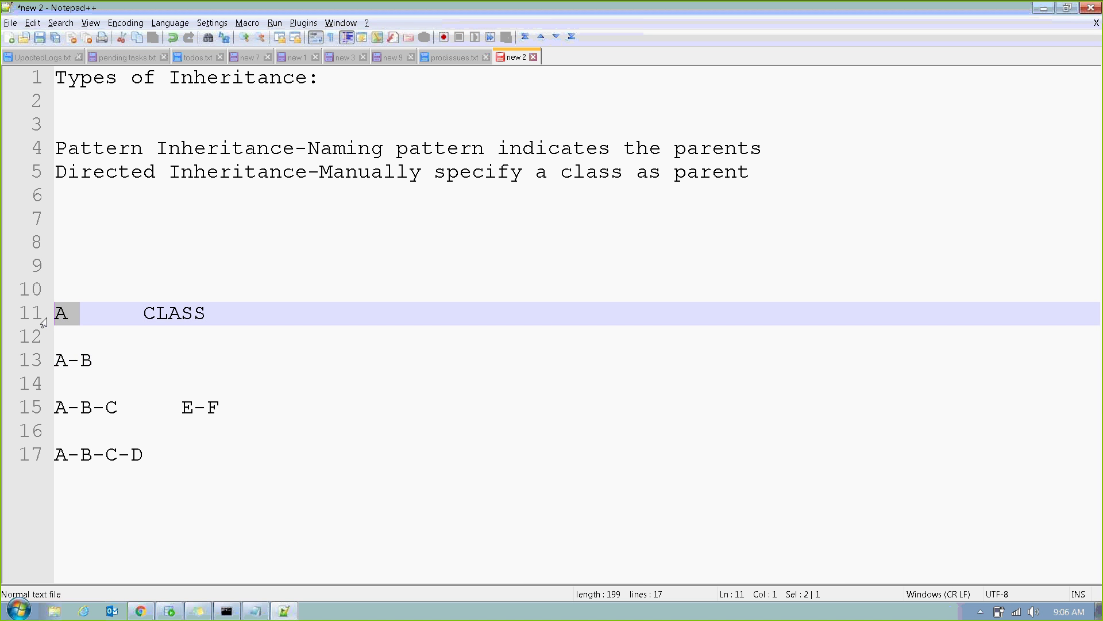
{"action": "left_click", "coordinate": [77, 248]}
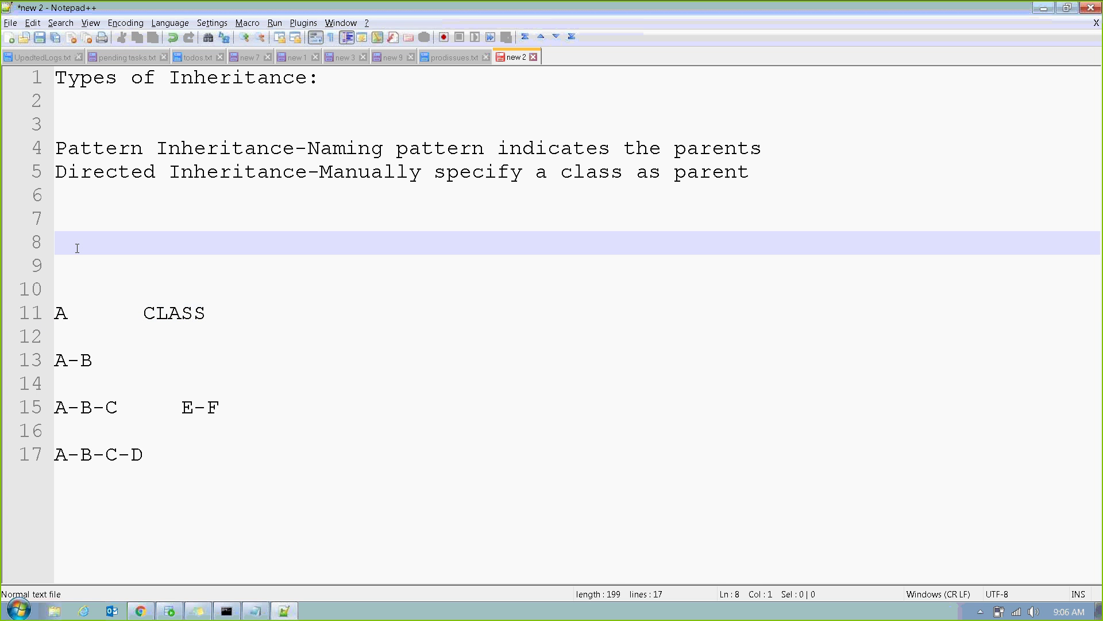
{"action": "type", "text": "class+Tab"}
{"action": "type", "text": "s"}
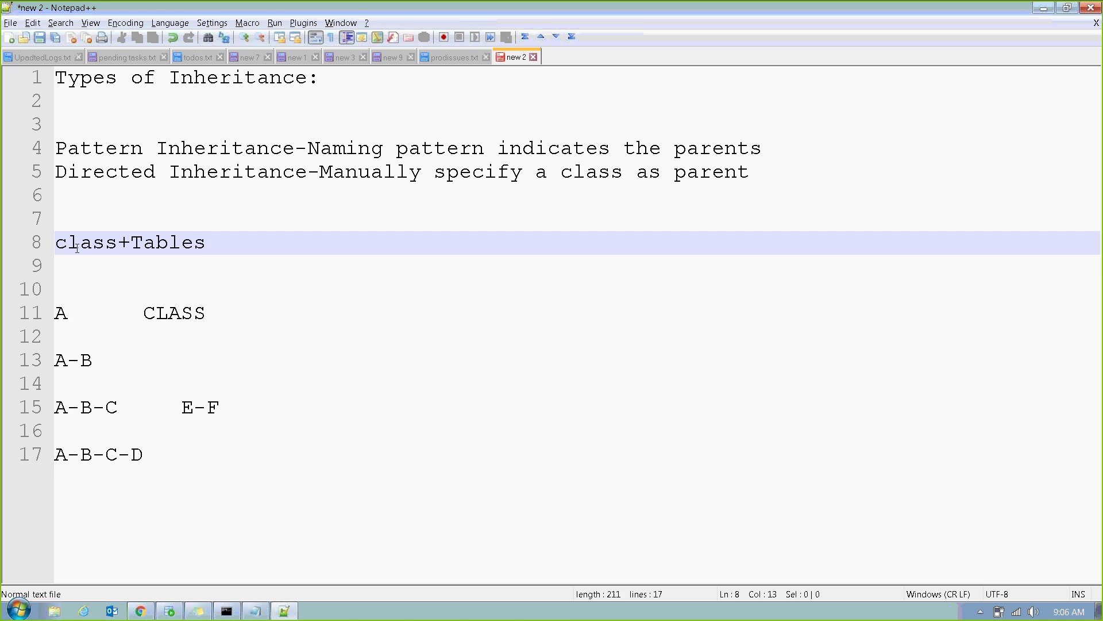
{"action": "key", "text": "BackSpace"}
{"action": "key", "text": "Return"}
{"action": "key", "text": "Return"}
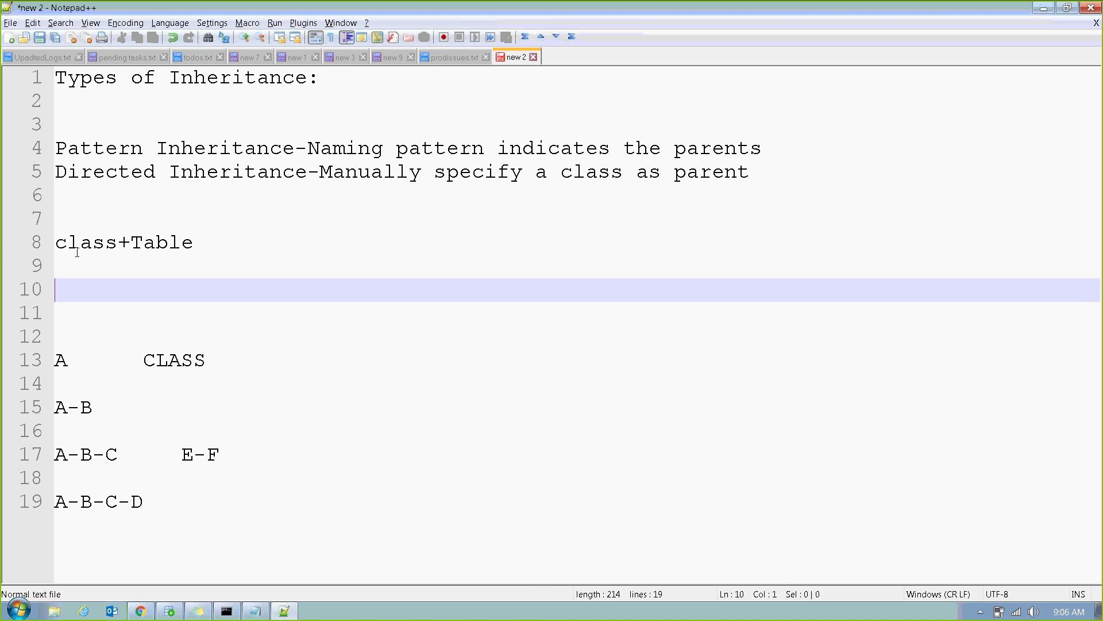
{"action": "left_click_drag", "start_coordinate": [70, 368], "coordinate": [53, 368]}
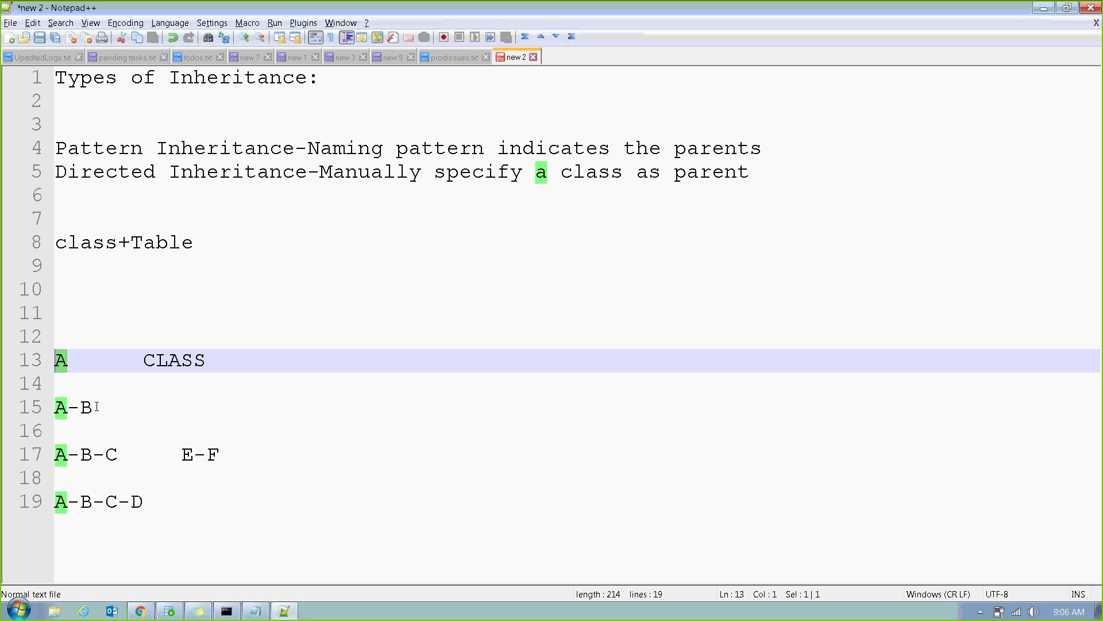
{"action": "left_click", "coordinate": [90, 369]}
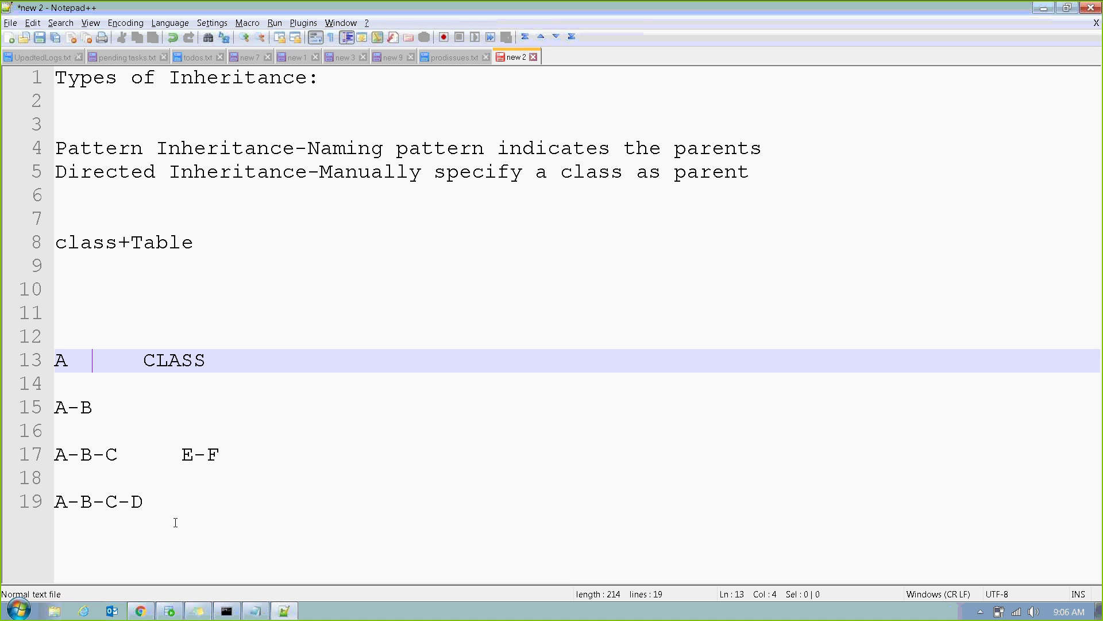
Select all the notes and delete them to leave an empty document.
{"action": "double_click", "coordinate": [168, 253]}
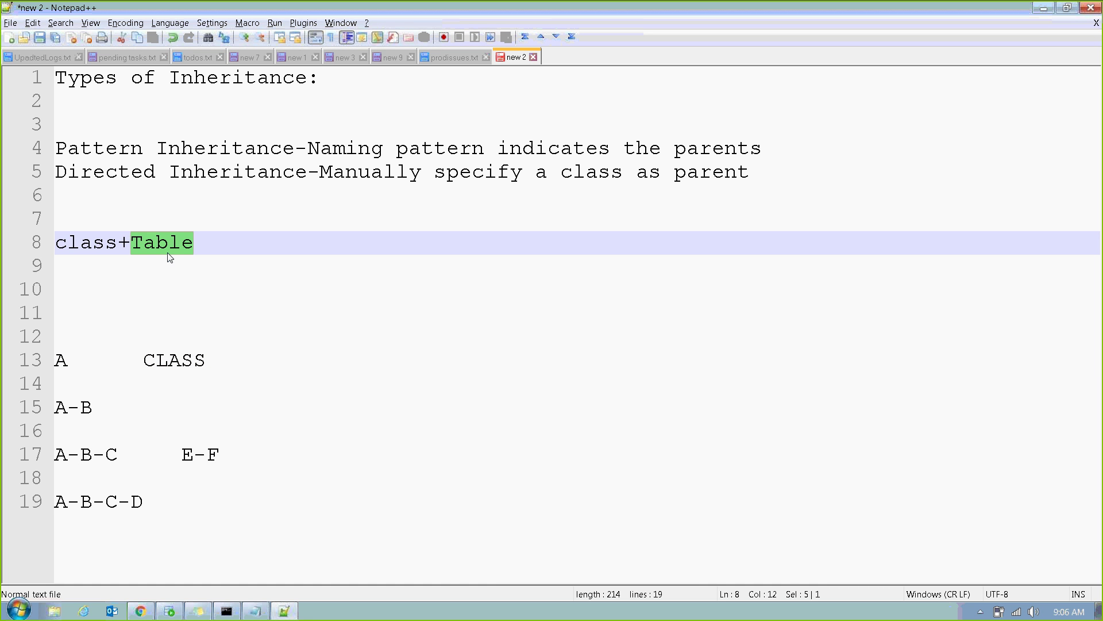
{"action": "left_click", "coordinate": [217, 349]}
{"action": "key", "text": "ctrl+a"}
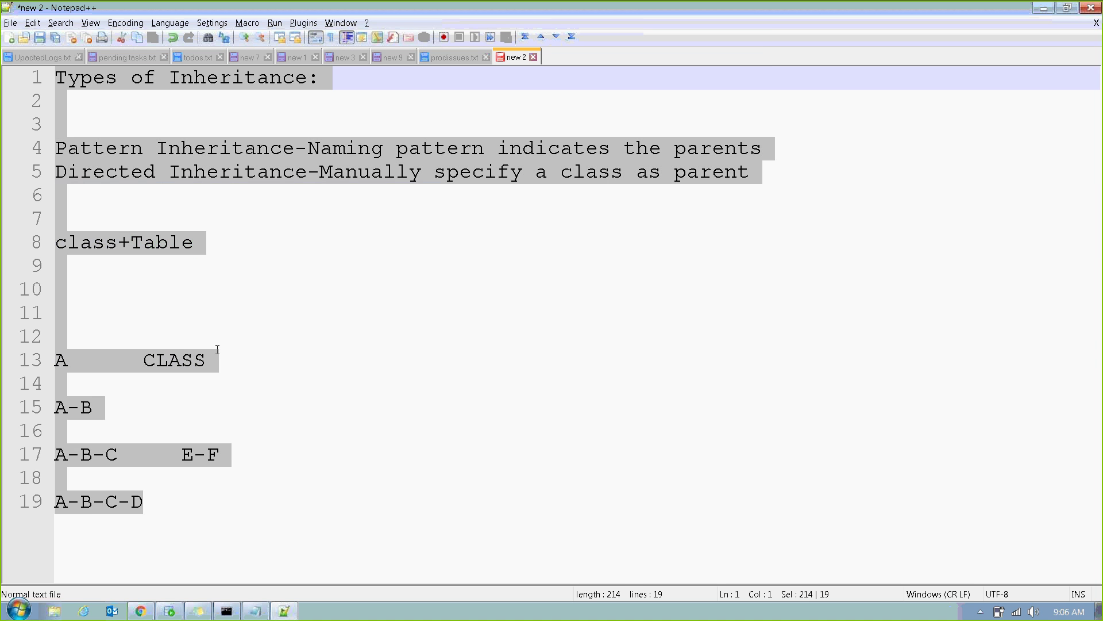
{"action": "key", "text": "Delete"}
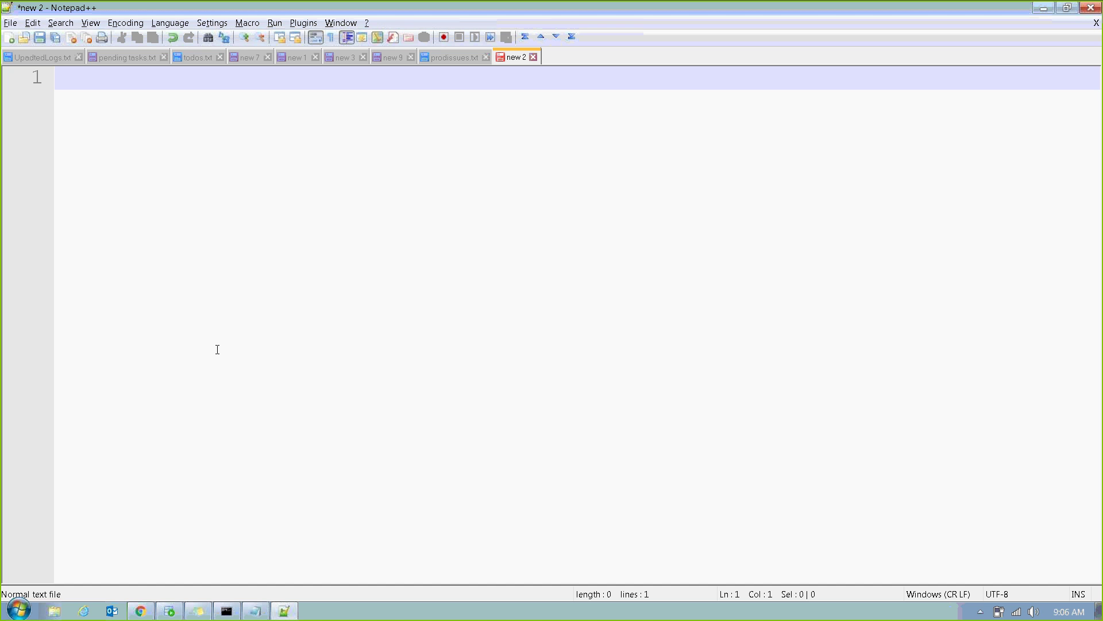
Type Card, Card-Debit and Card-Credit on separate lines.
{"action": "type", "text": "Card"}
{"action": "key", "text": "Return"}
{"action": "key", "text": "Return"}
{"action": "key", "text": "Return"}
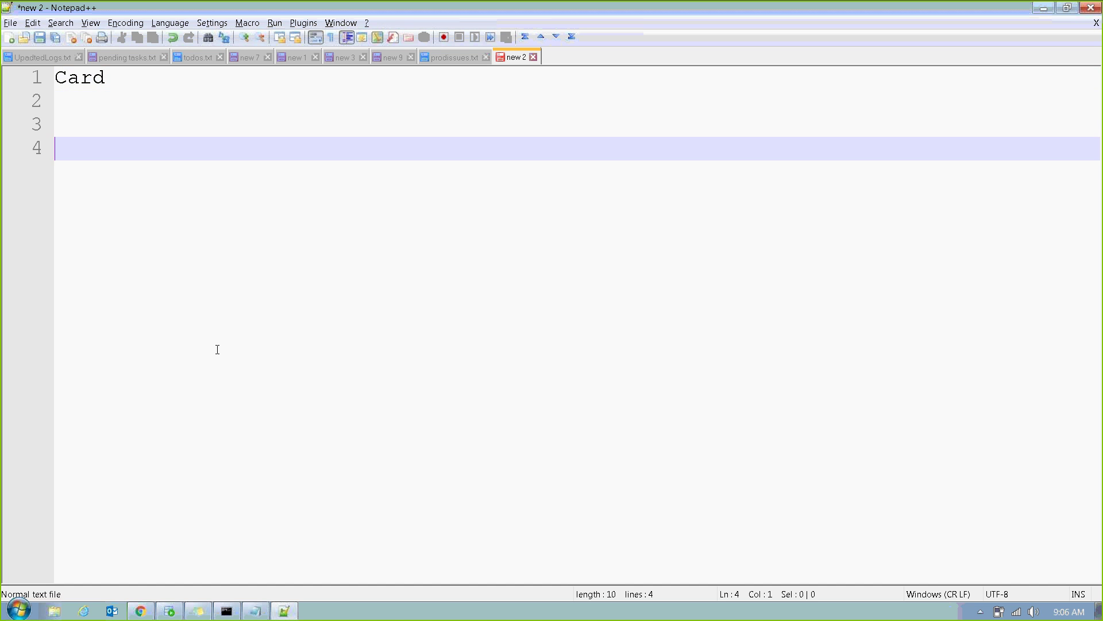
{"action": "type", "text": "Card-Debit"}
{"action": "key", "text": "Return"}
{"action": "type", "text": "C"}
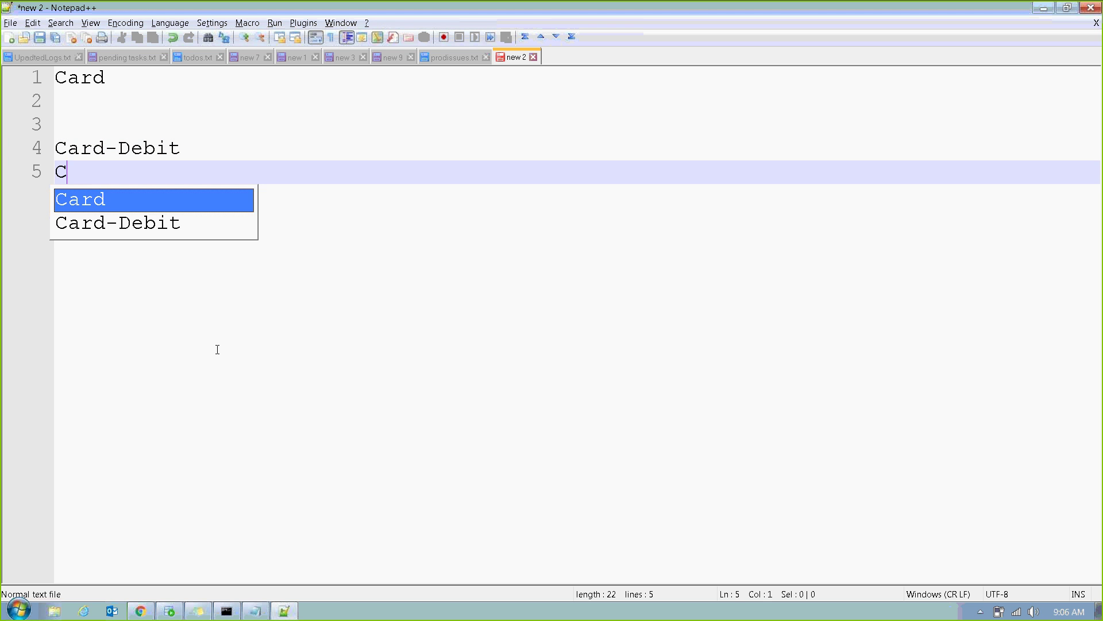
{"action": "type", "text": "ard-Credit"}
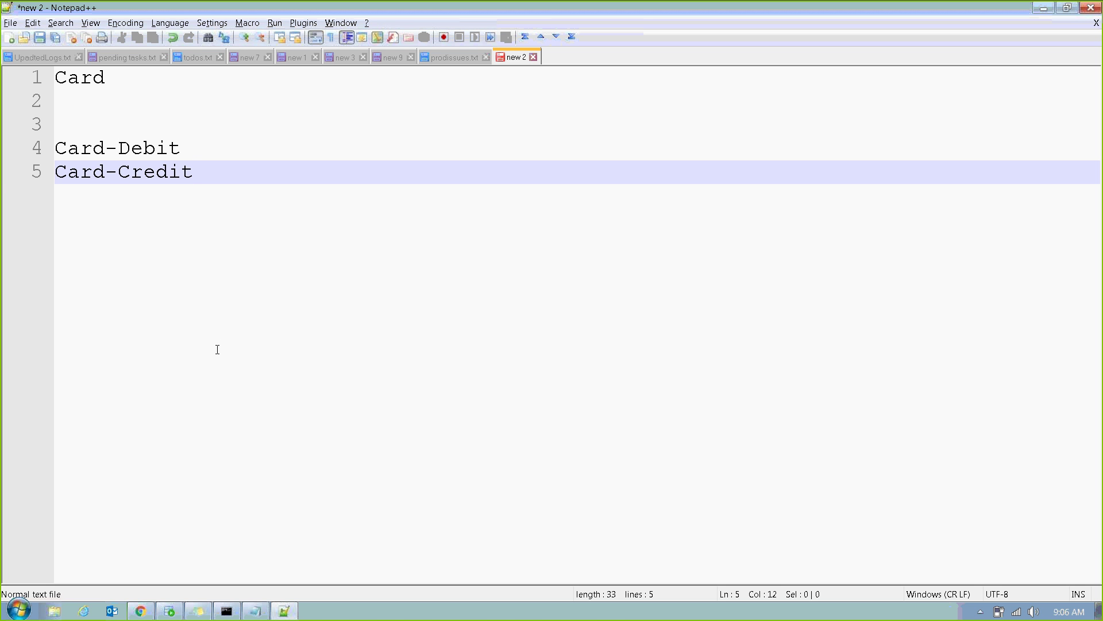
Label Card as 'class group', correcting the 'glass' typo.
{"action": "left_click", "coordinate": [121, 89]}
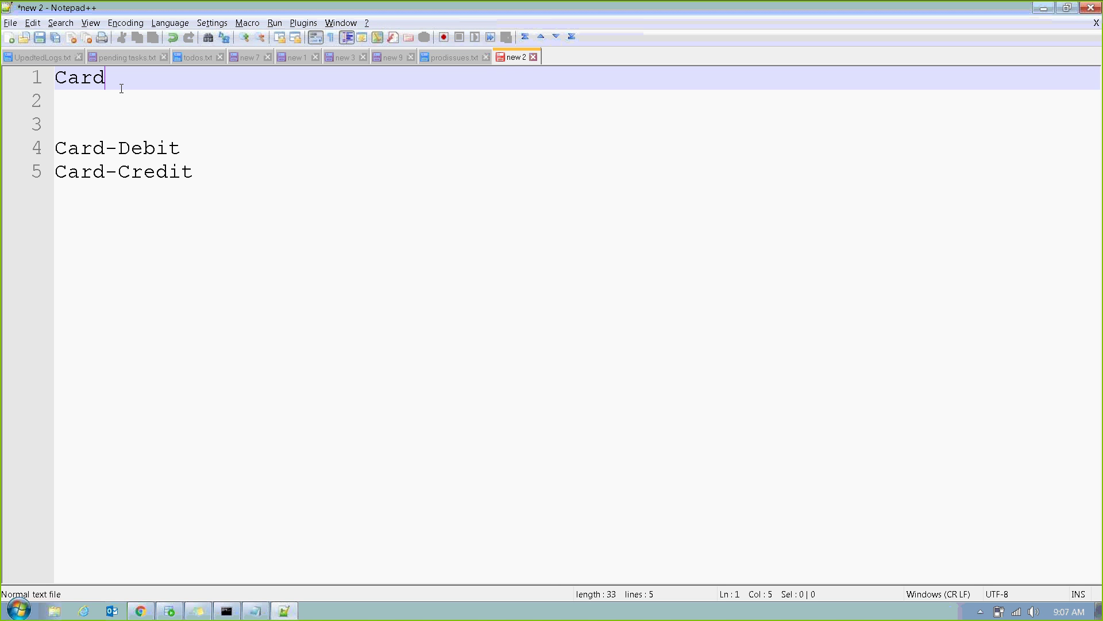
{"action": "double_click", "coordinate": [166, 150]}
{"action": "double_click", "coordinate": [174, 180]}
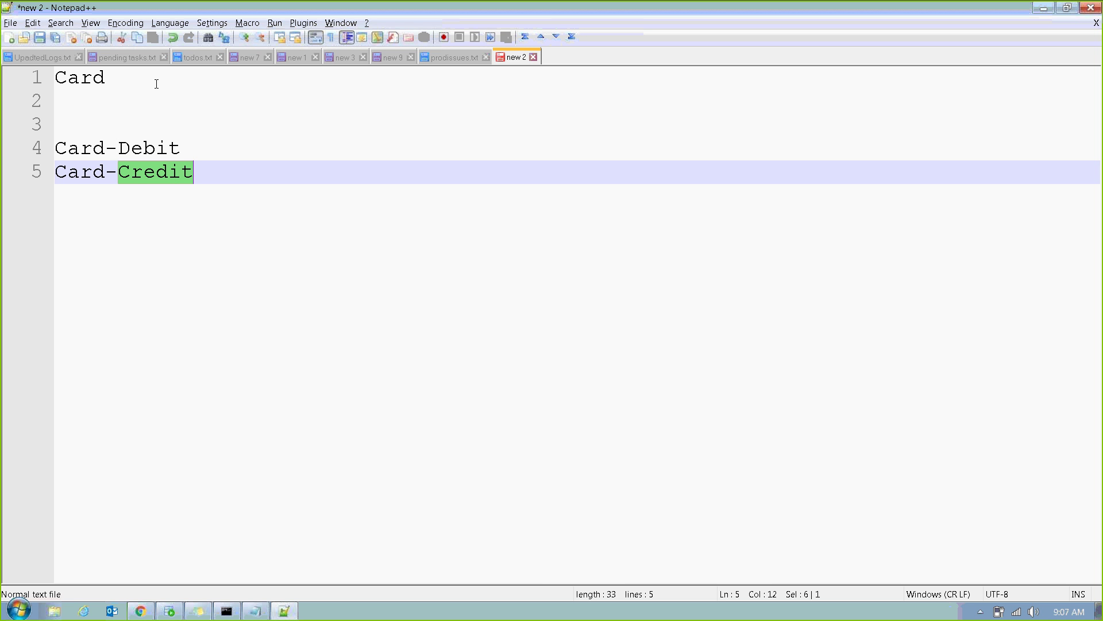
{"action": "left_click", "coordinate": [157, 84]}
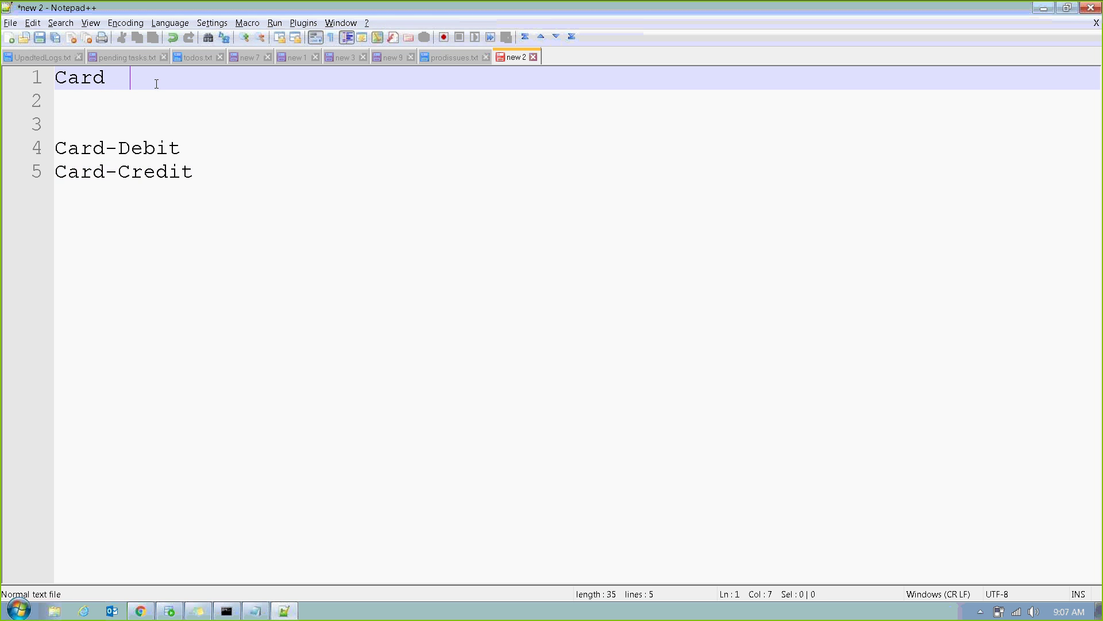
{"action": "type", "text": "A"}
{"action": "key", "text": "BackSpace"}
{"action": "type", "text": "glass group"}
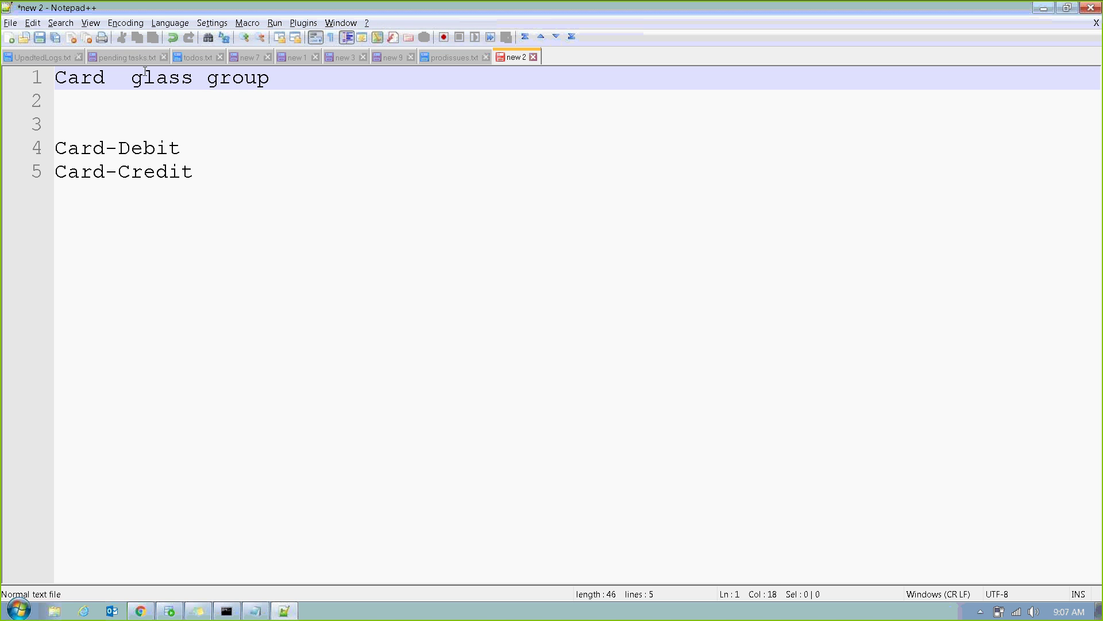
{"action": "left_click", "coordinate": [145, 70]}
{"action": "key", "text": "BackSpace"}
{"action": "type", "text": "c"}
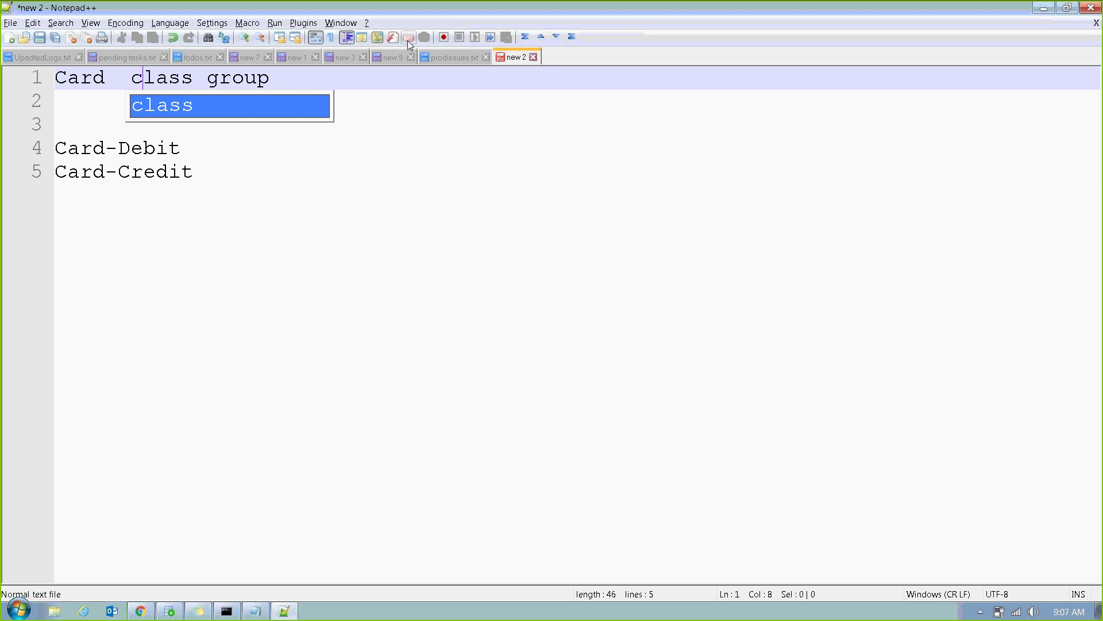
{"action": "left_click", "coordinate": [402, 178]}
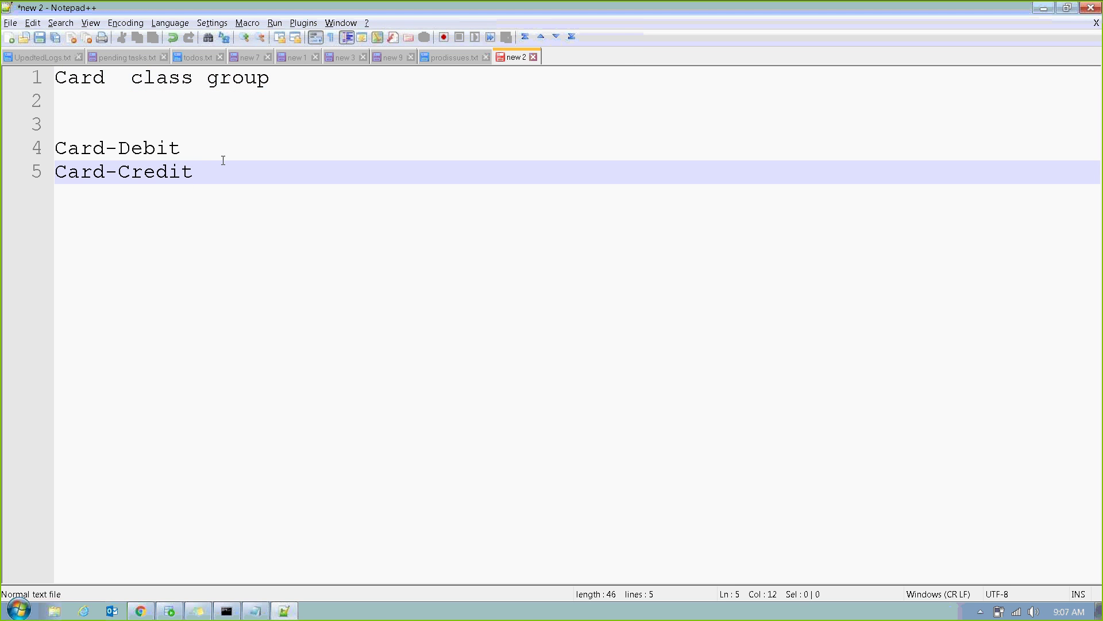
{"action": "left_click", "coordinate": [203, 153]}
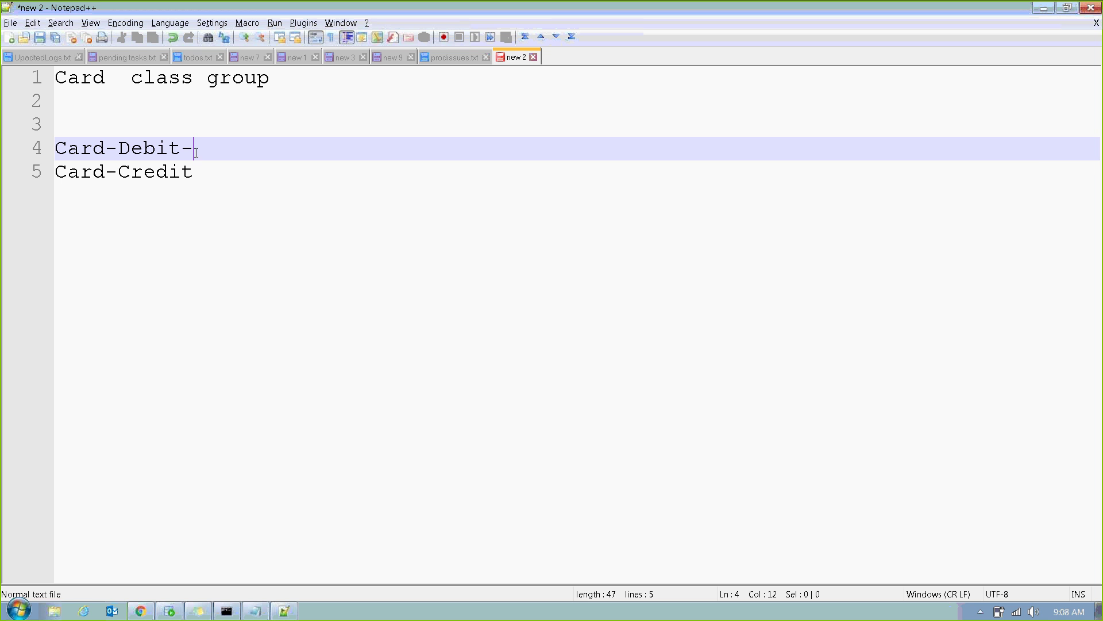
Append 'Belongs to a class group' to the Card-Debit line.
{"action": "left_click", "coordinate": [131, 77]}
{"action": "left_click", "coordinate": [221, 148]}
{"action": "type", "text": "Belong"}
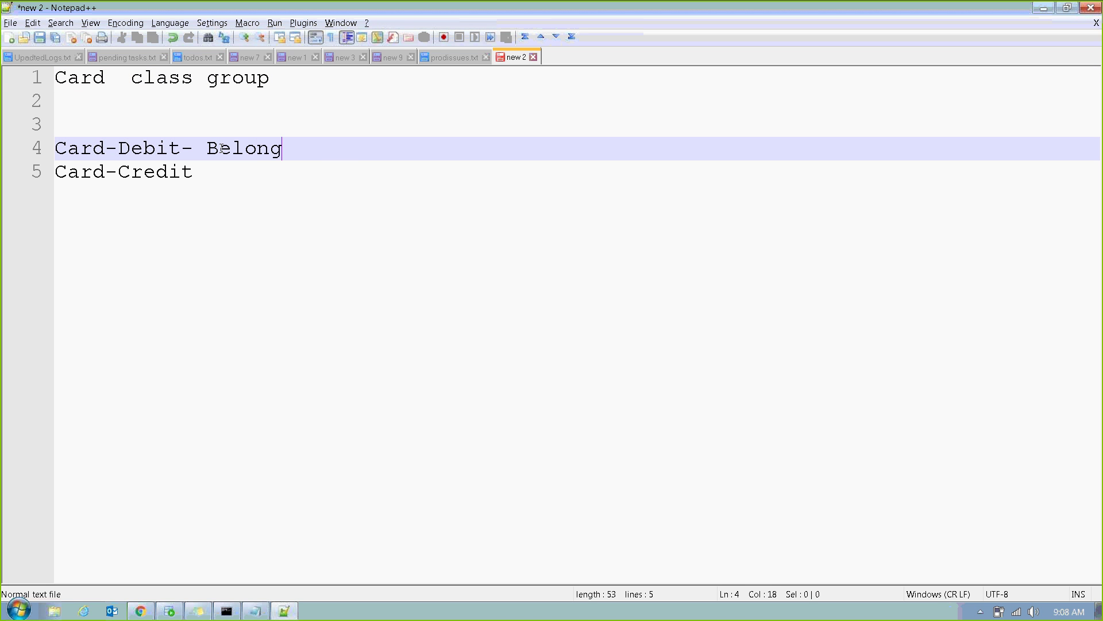
{"action": "type", "text": "s to a class gr"}
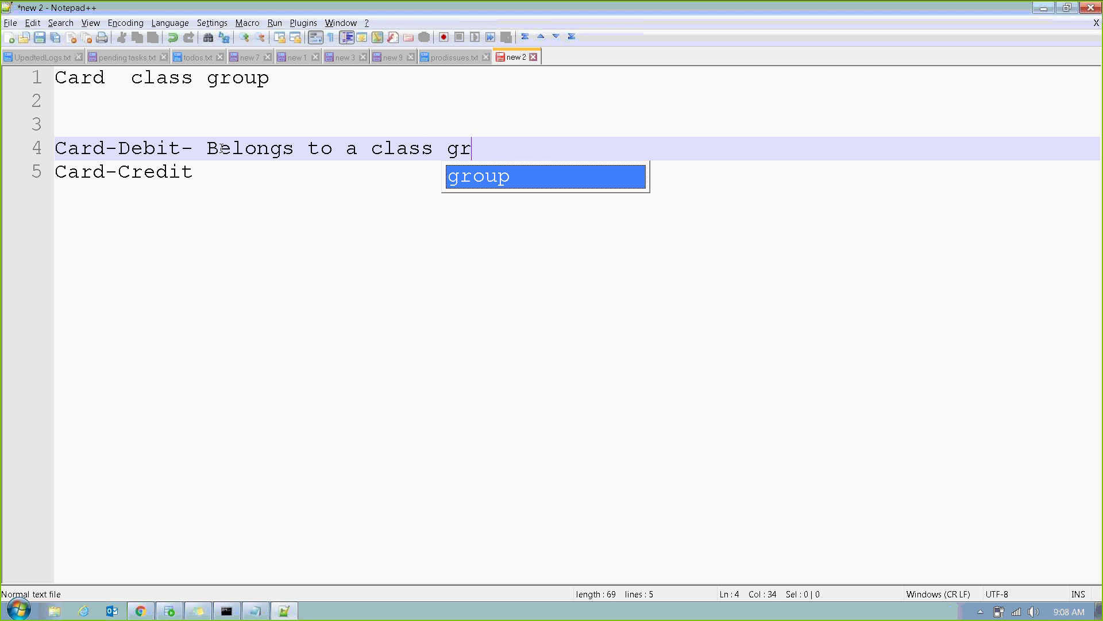
{"action": "type", "text": "oup"}
Copy that note after 'Card-Credit-', then switch to Pega Designer Studio.
{"action": "left_click_drag", "start_coordinate": [207, 149], "coordinate": [546, 146]}
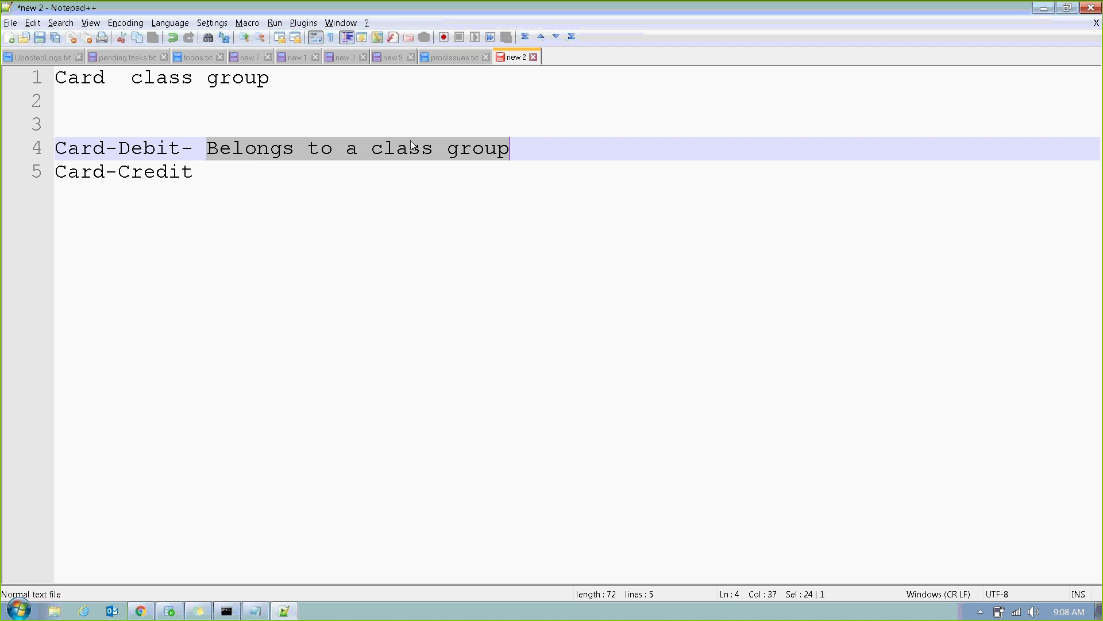
{"action": "key", "text": "ctrl+c"}
{"action": "key", "text": "Down"}
{"action": "type", "text": "-"}
{"action": "key", "text": "ctrl+v"}
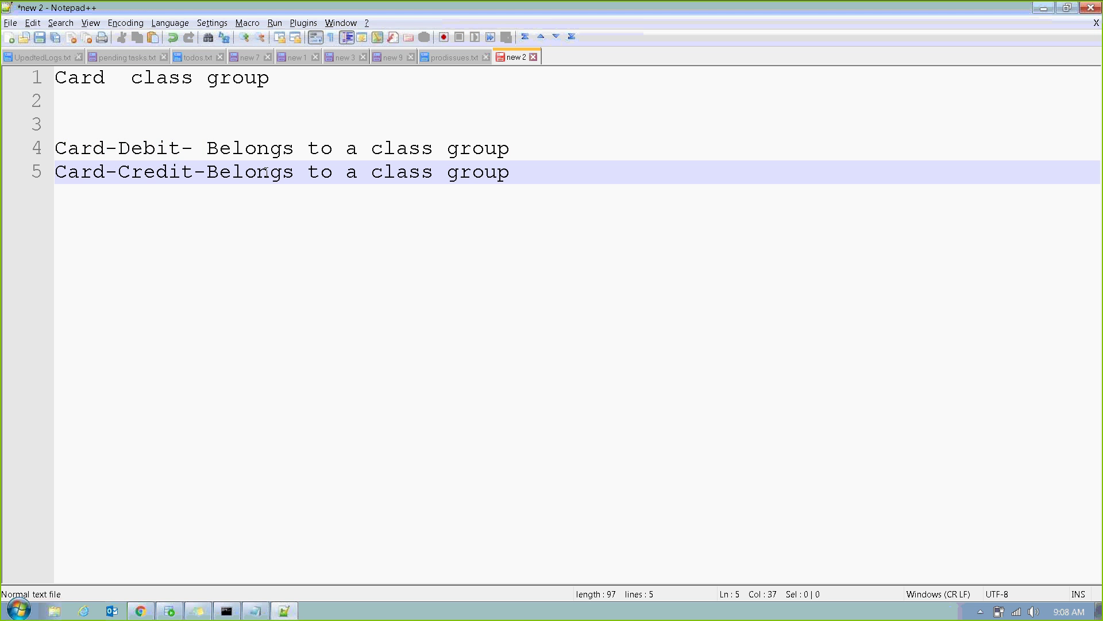
{"action": "double_click", "coordinate": [190, 83]}
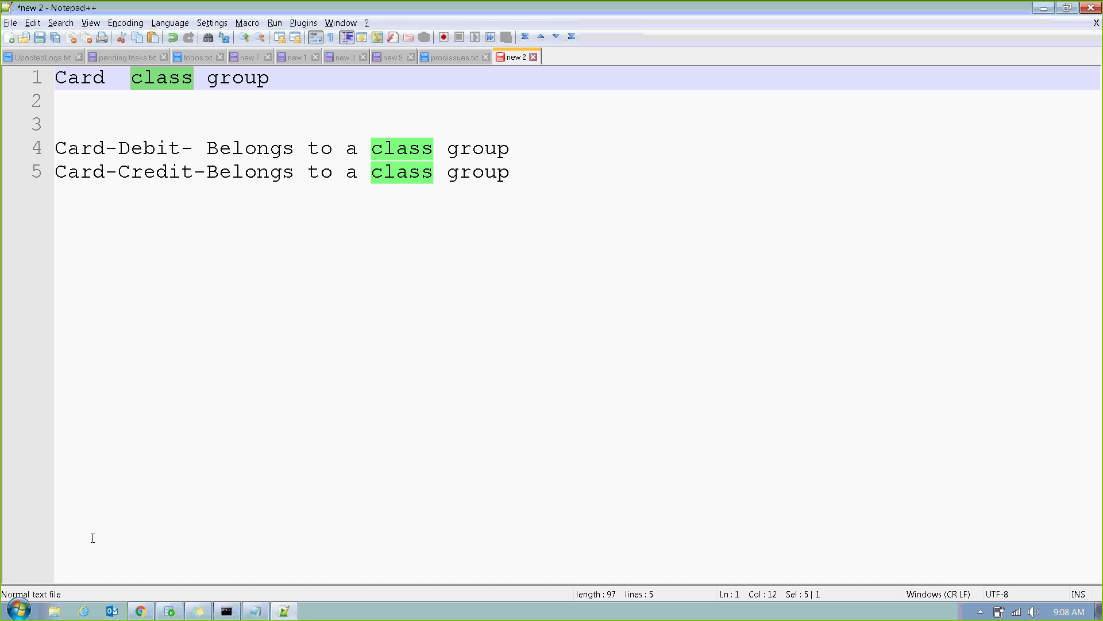
{"action": "left_click", "coordinate": [140, 611]}
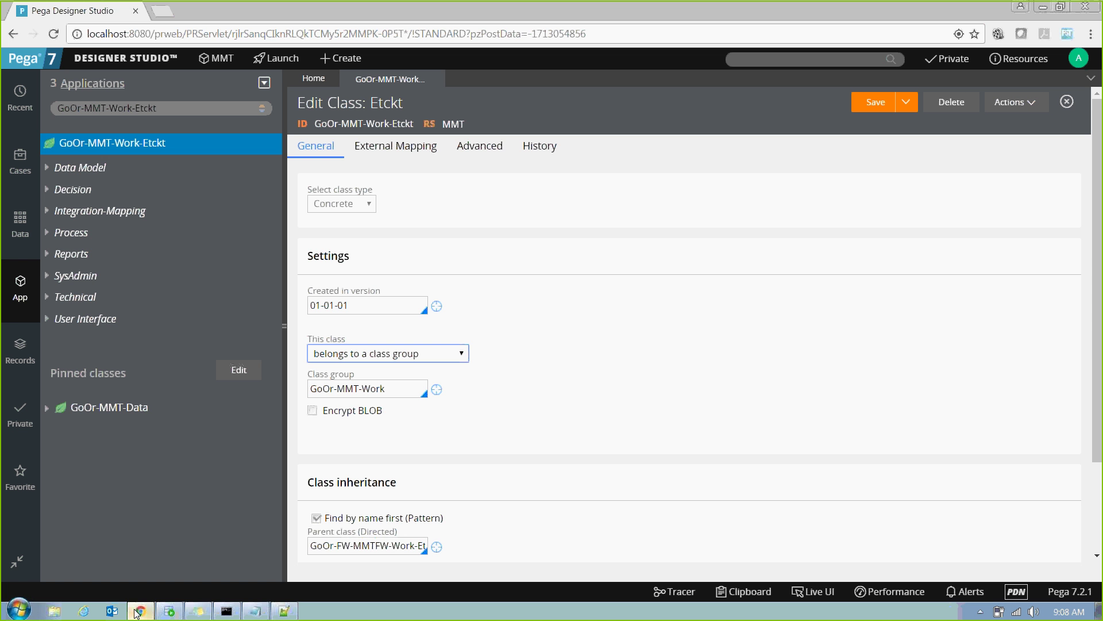
{"action": "left_click", "coordinate": [412, 355]}
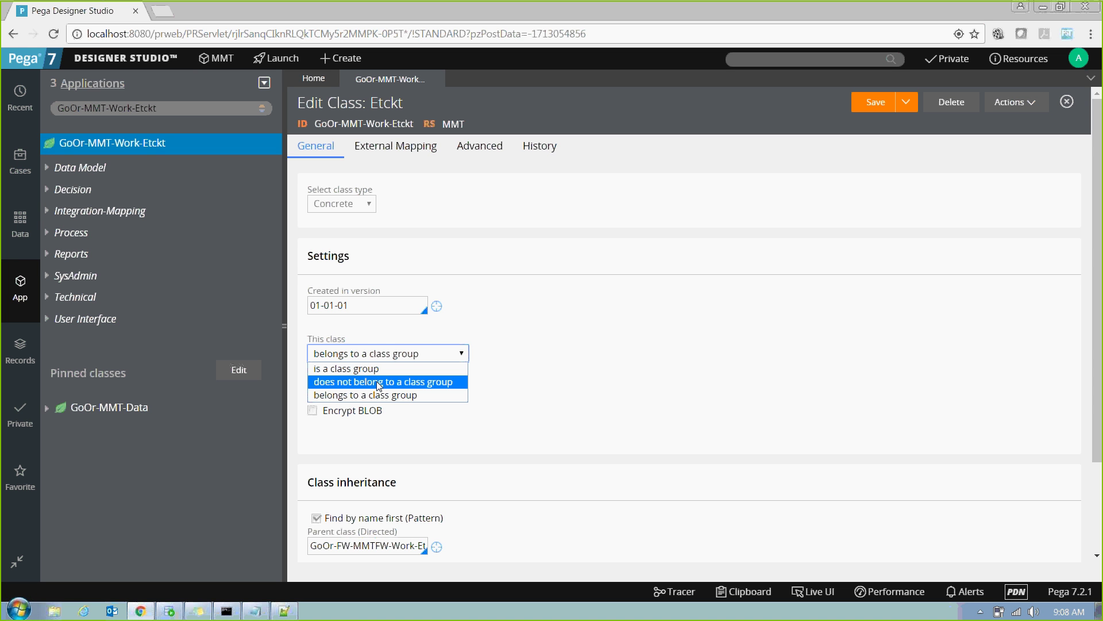
{"action": "left_click", "coordinate": [394, 369]}
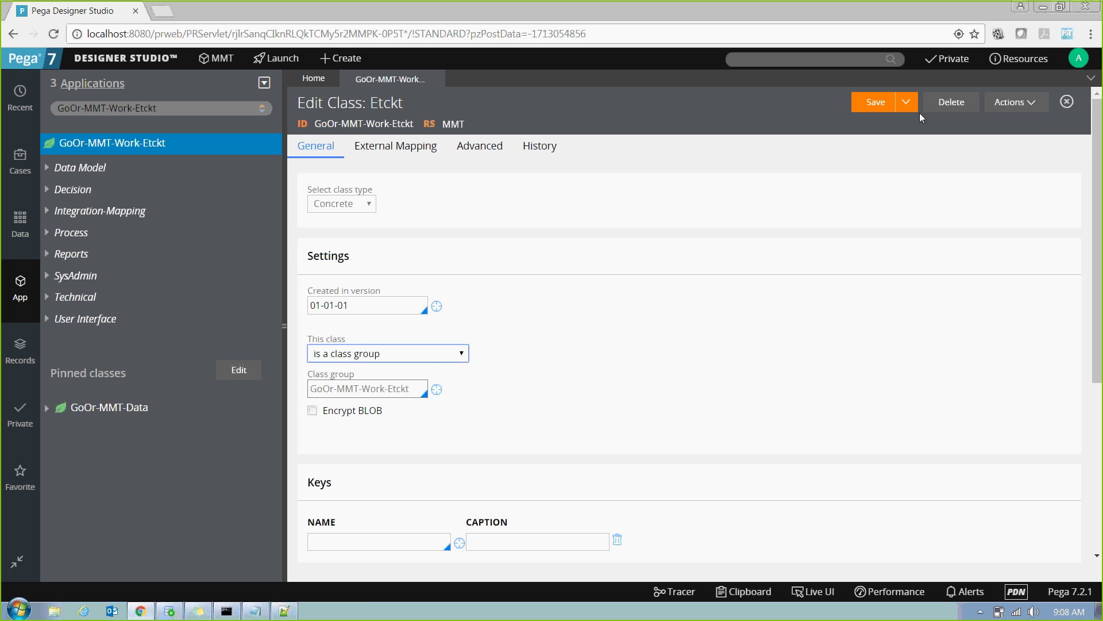
{"action": "left_click", "coordinate": [1013, 102]}
{"action": "left_click", "coordinate": [995, 124]}
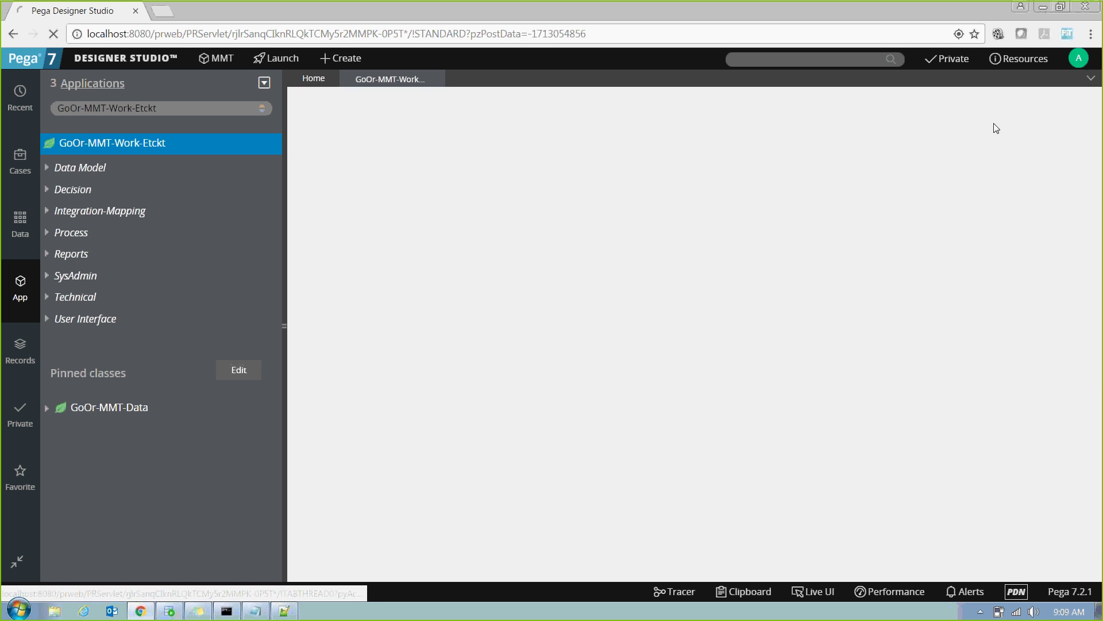
{"action": "left_click", "coordinate": [391, 353]}
{"action": "left_click", "coordinate": [376, 395]}
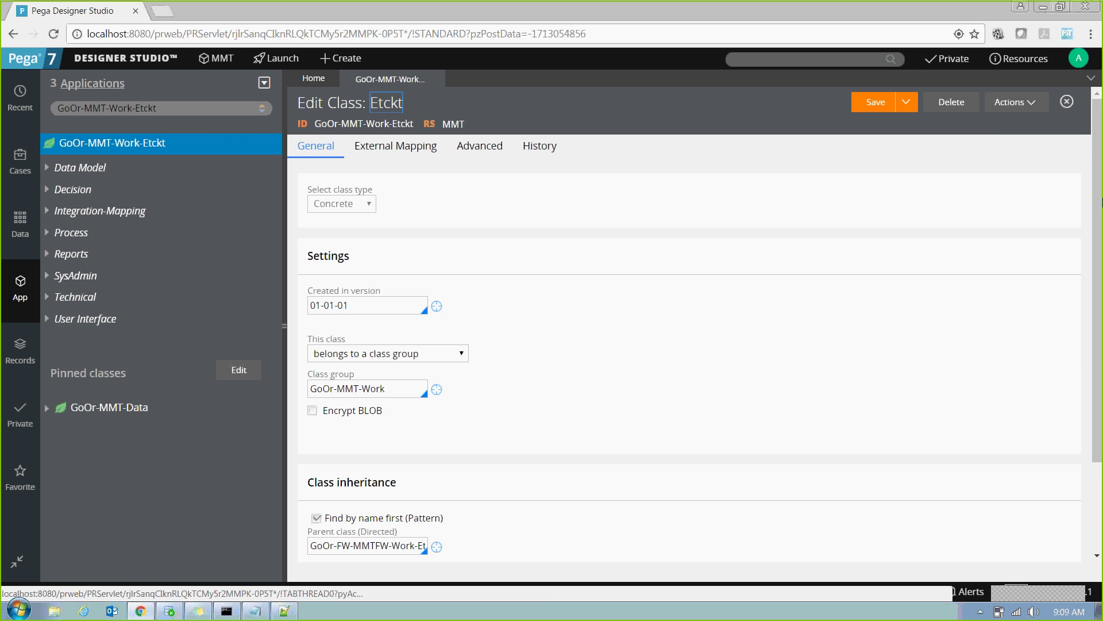
{"action": "scroll", "coordinate": [1092, 334], "scroll_direction": "down", "scroll_amount": 2}
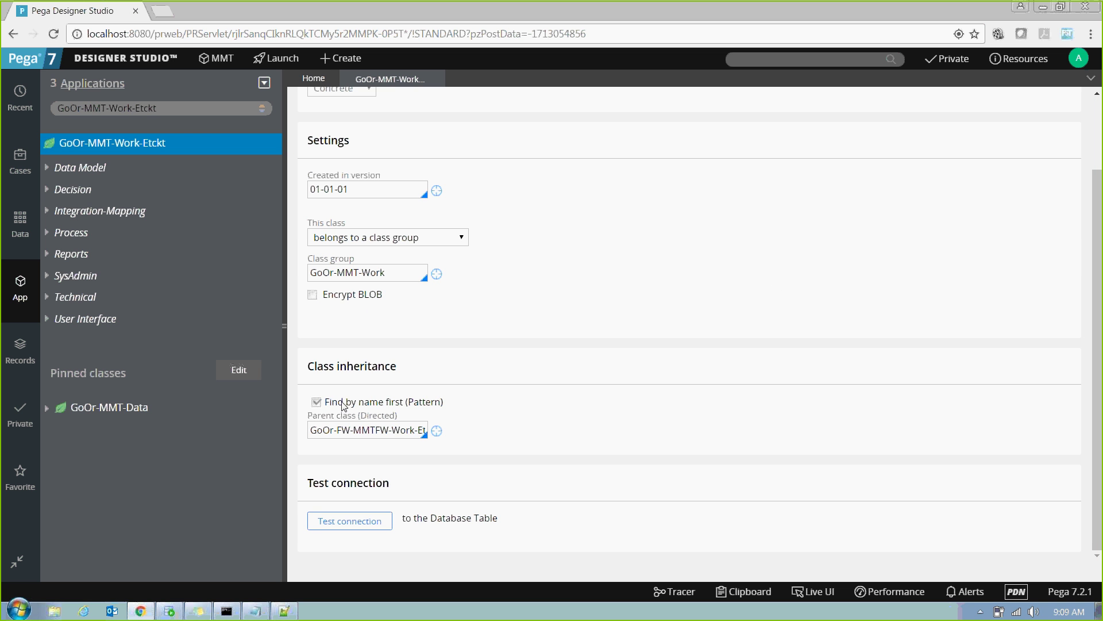
{"action": "left_click_drag", "start_coordinate": [311, 368], "coordinate": [454, 352]}
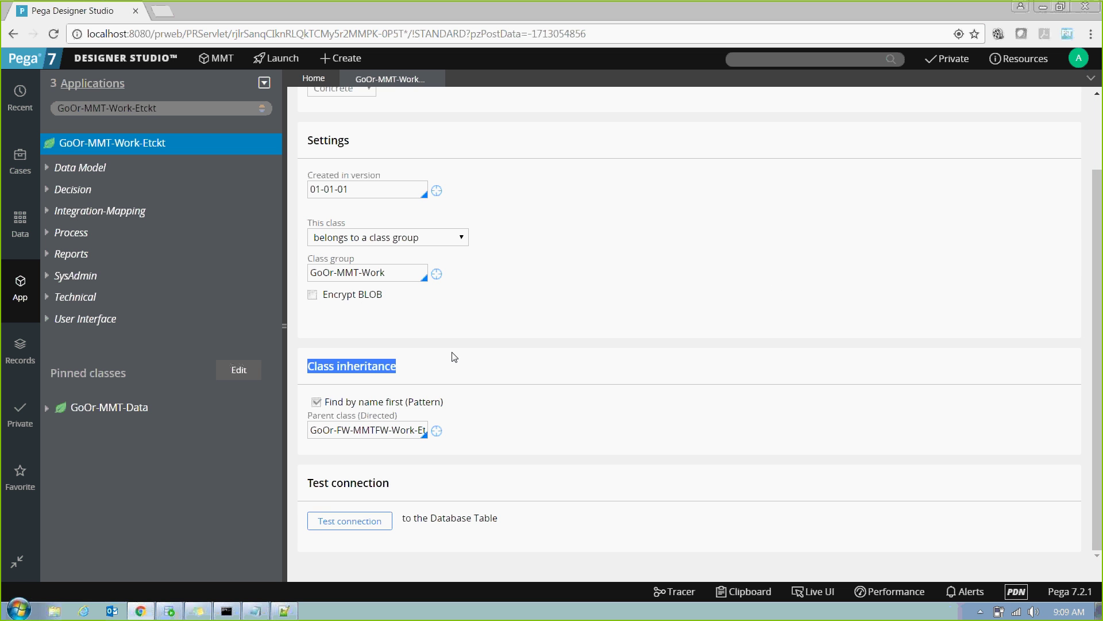
{"action": "left_click_drag", "start_coordinate": [338, 429], "coordinate": [551, 416]}
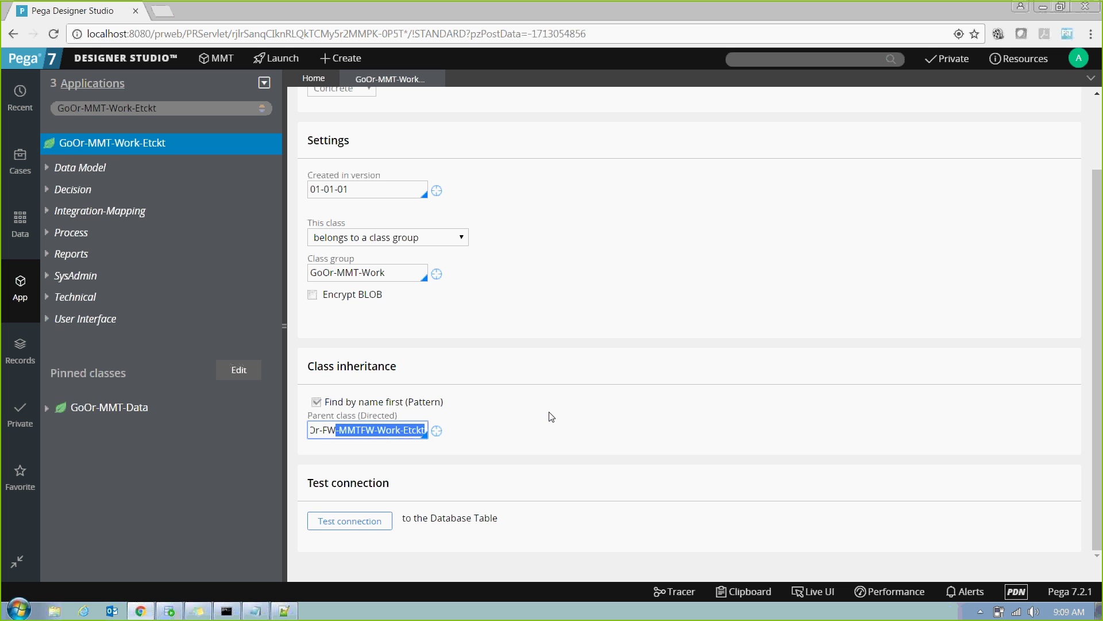
Test Etckt's connection, confirming table personaledition.pc_GoOr_MMT_Work, then return to Notepad++.
{"action": "left_click", "coordinate": [361, 526]}
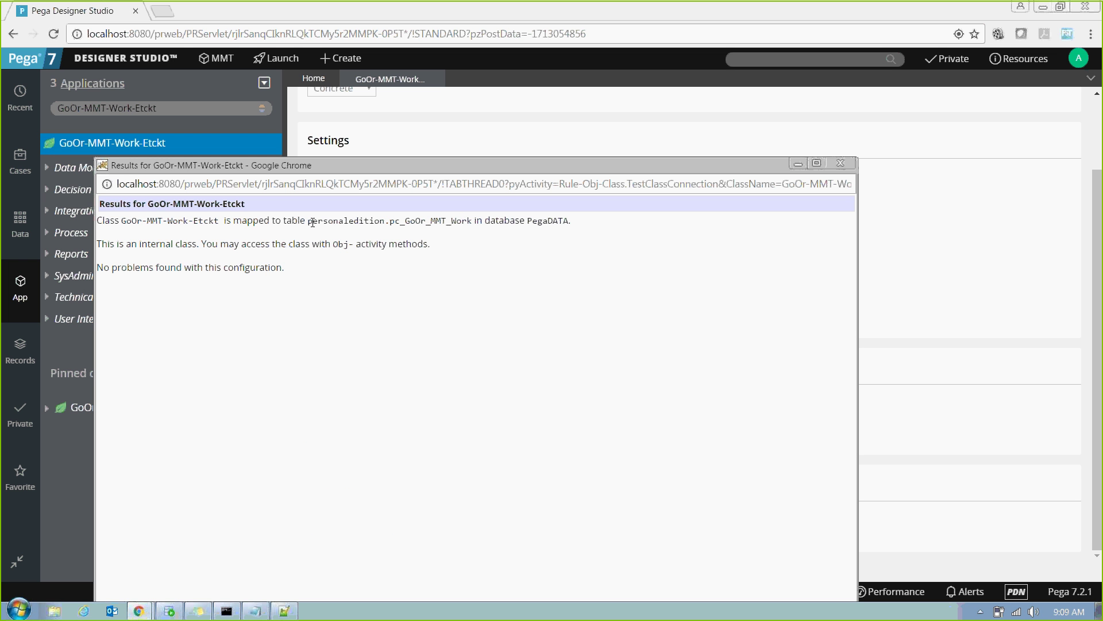
{"action": "left_click_drag", "start_coordinate": [311, 221], "coordinate": [473, 224]}
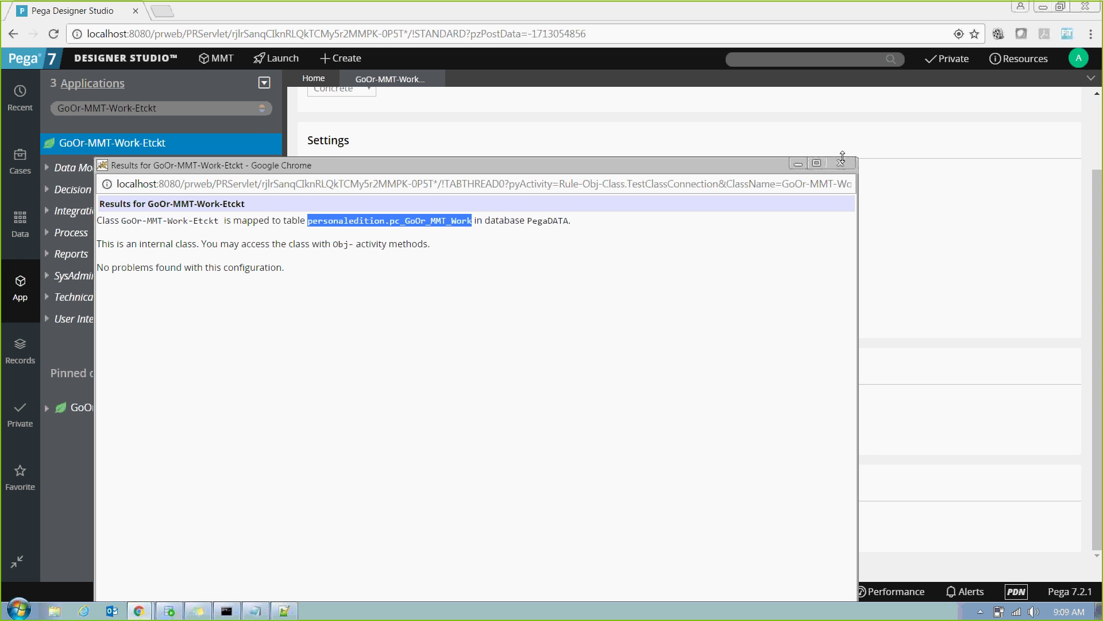
{"action": "left_click", "coordinate": [845, 166]}
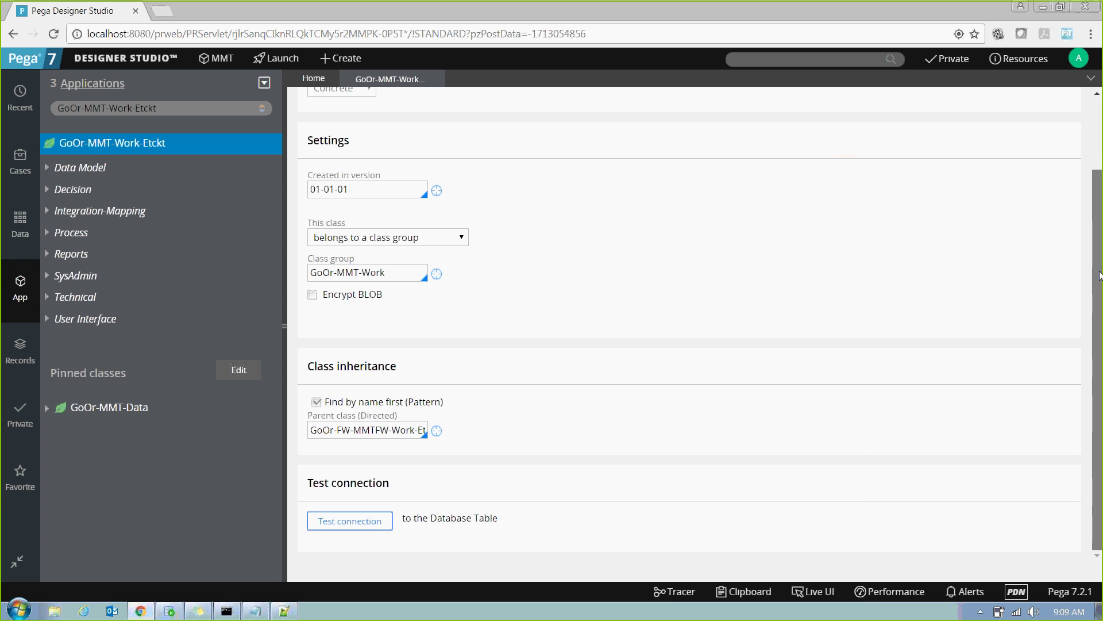
{"action": "scroll", "coordinate": [1099, 206], "scroll_direction": "up", "scroll_amount": 2}
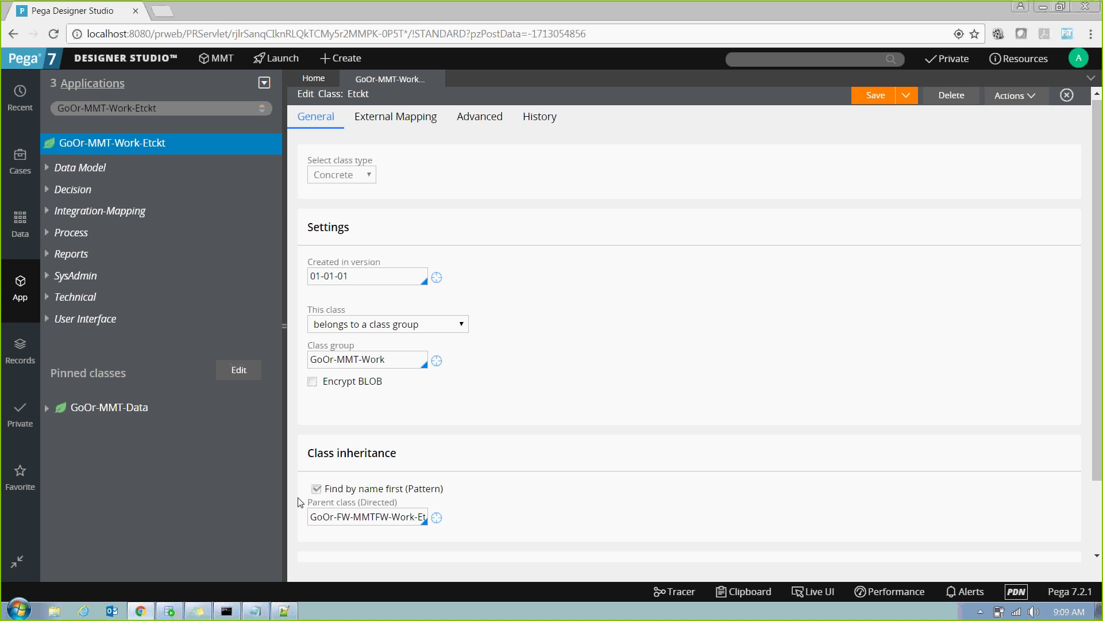
{"action": "left_click", "coordinate": [285, 611]}
{"action": "left_click", "coordinate": [490, 320]}
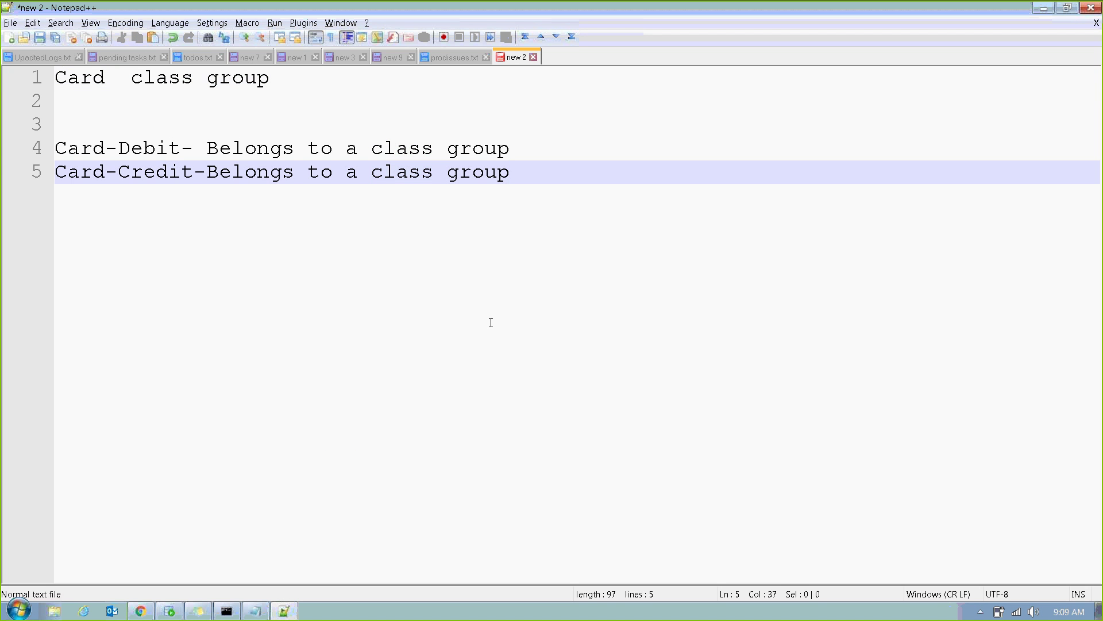
Replace the notes with 'Class +Table' and 'Property+DB column' lines, leaving blank lines below.
{"action": "key", "text": "ctrl+a"}
{"action": "key", "text": "Delete"}
{"action": "type", "text": "Cla"}
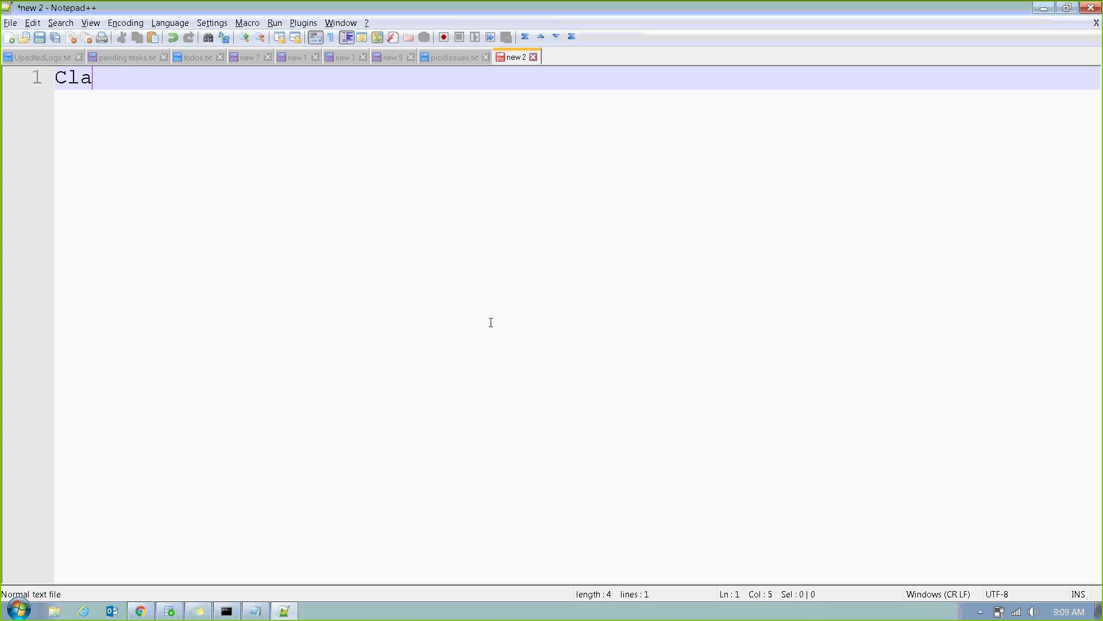
{"action": "type", "text": "ss +Table"}
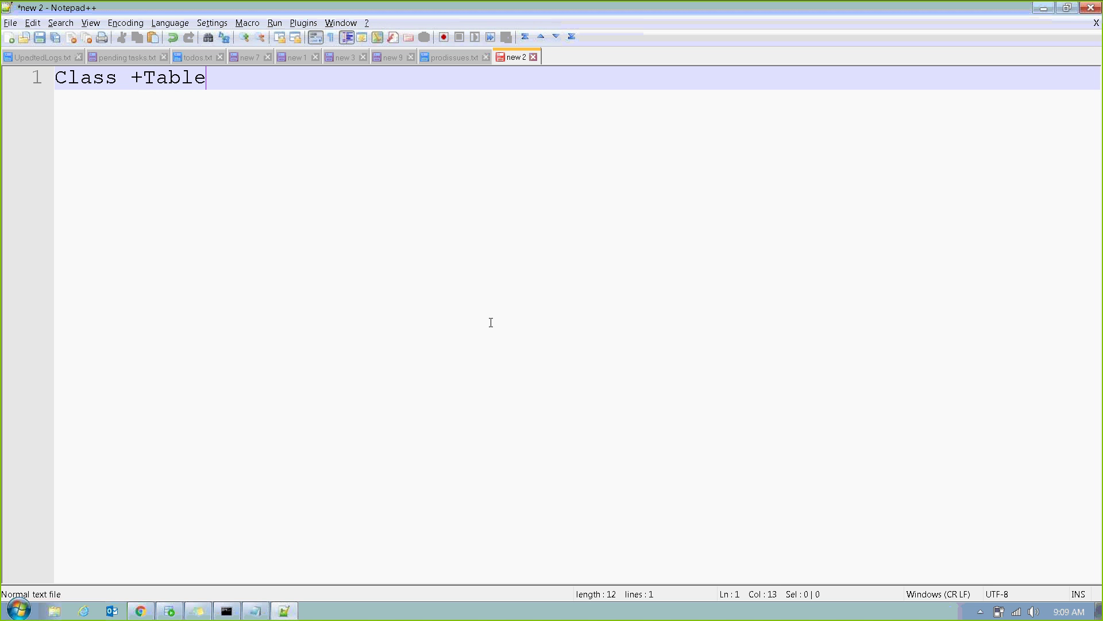
{"action": "key", "text": "Return"}
{"action": "key", "text": "Return"}
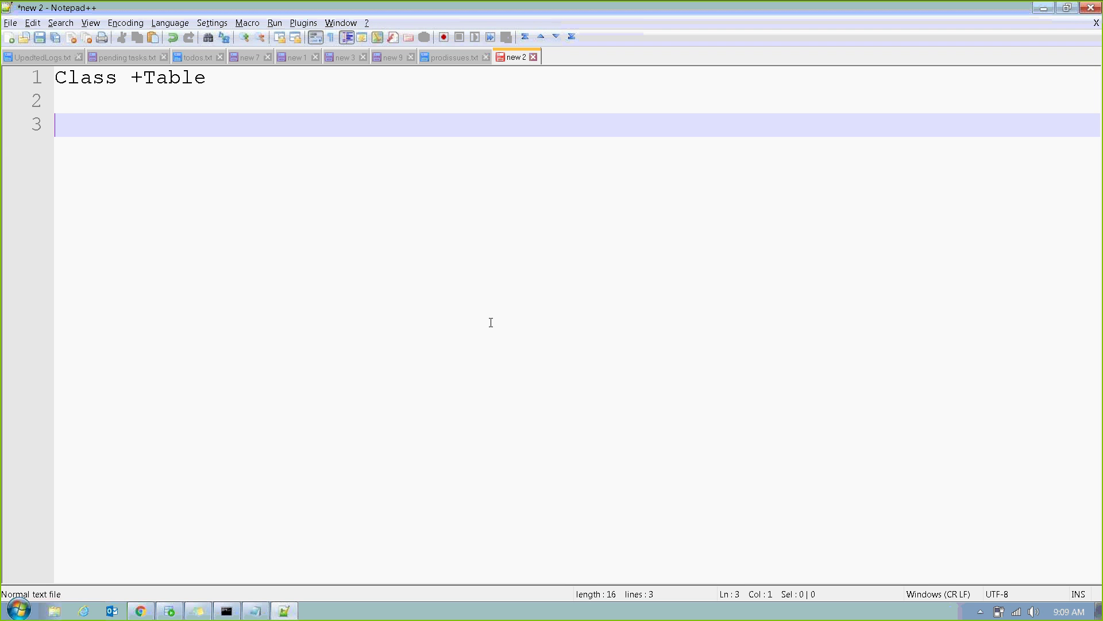
{"action": "type", "text": "Property"}
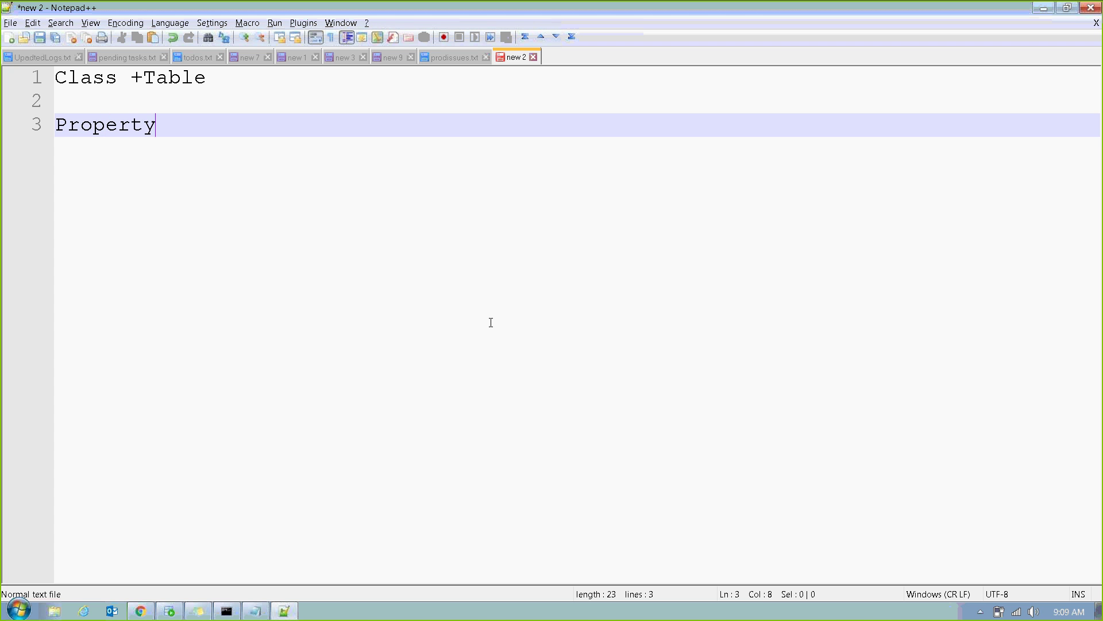
{"action": "type", "text": "+DB column"}
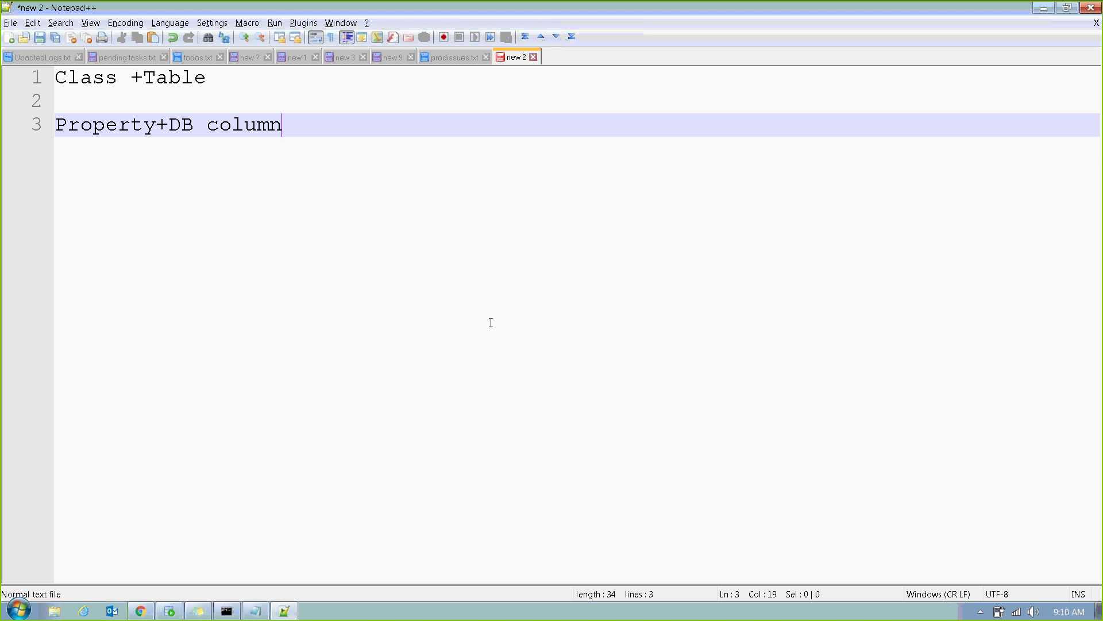
{"action": "key", "text": "Return"}
{"action": "key", "text": "Return"}
{"action": "key", "text": "Return"}
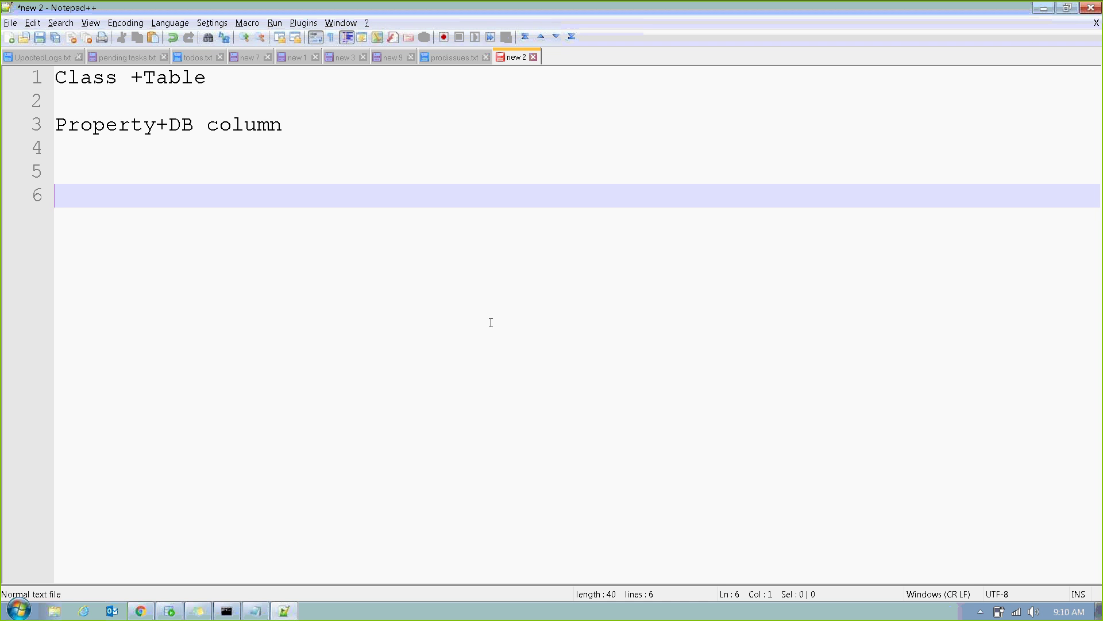
{"action": "key", "text": "Up"}
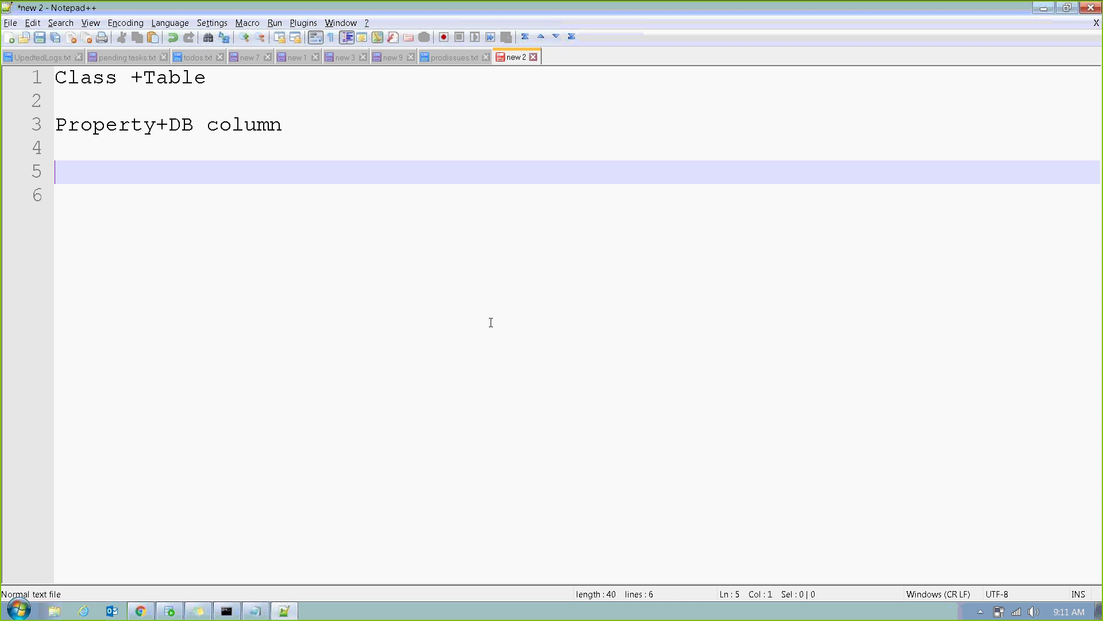
{"action": "key", "text": "Up"}
{"action": "key", "text": "Up"}
{"action": "key", "text": "End"}
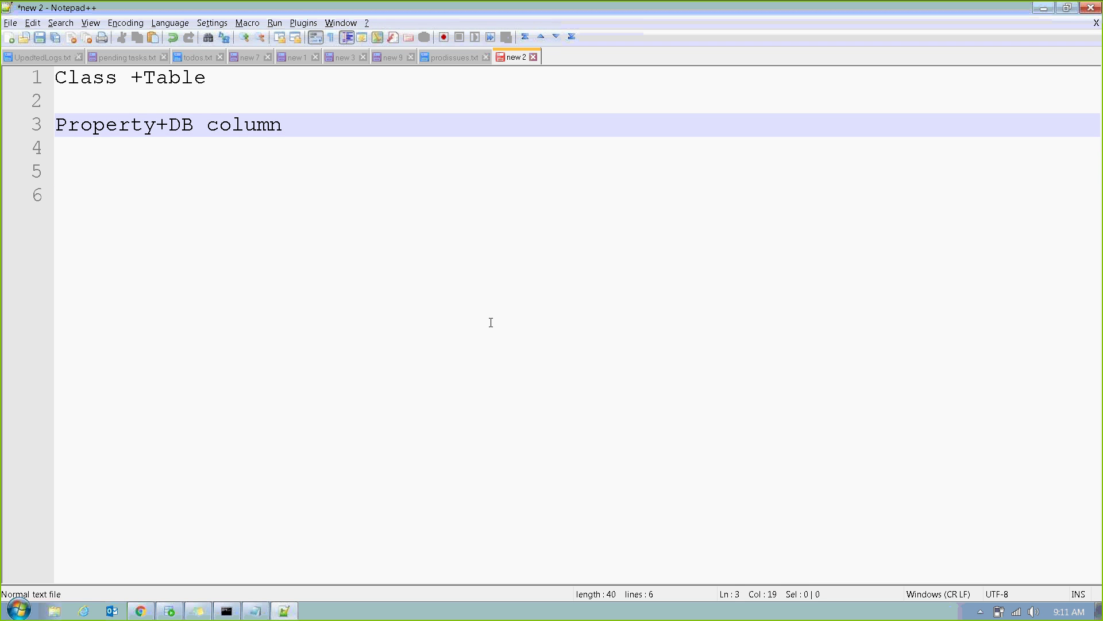
{"action": "key", "text": "Return"}
{"action": "key", "text": "Return"}
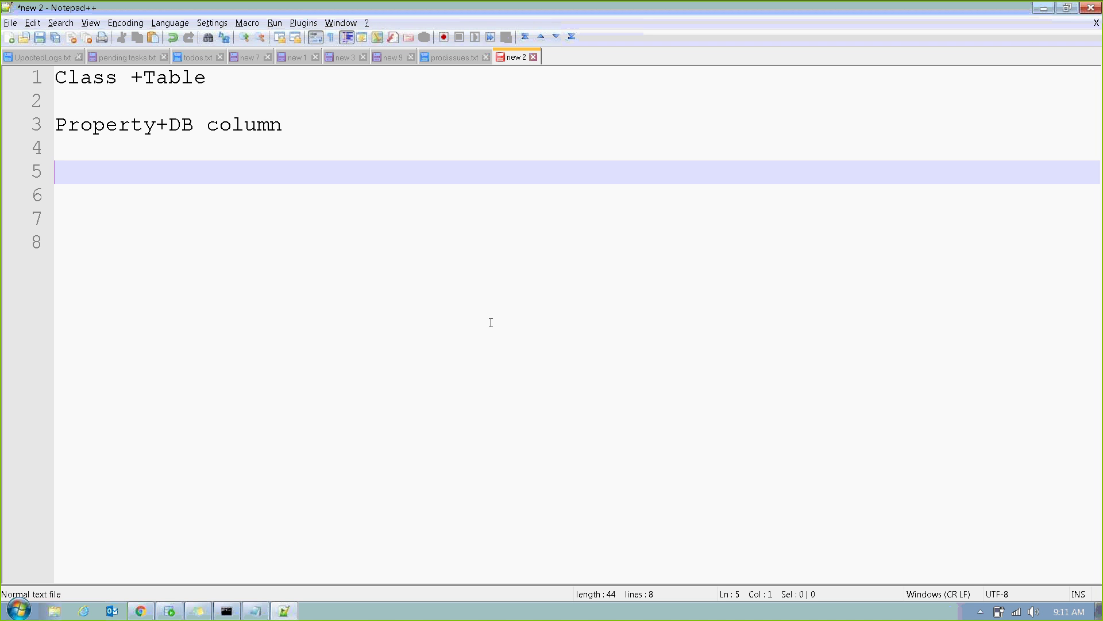
Type 'Tables :RDB Tables' on line 5 and 'Blob Tables' on line 6.
{"action": "type", "text": "Tables  :R"}
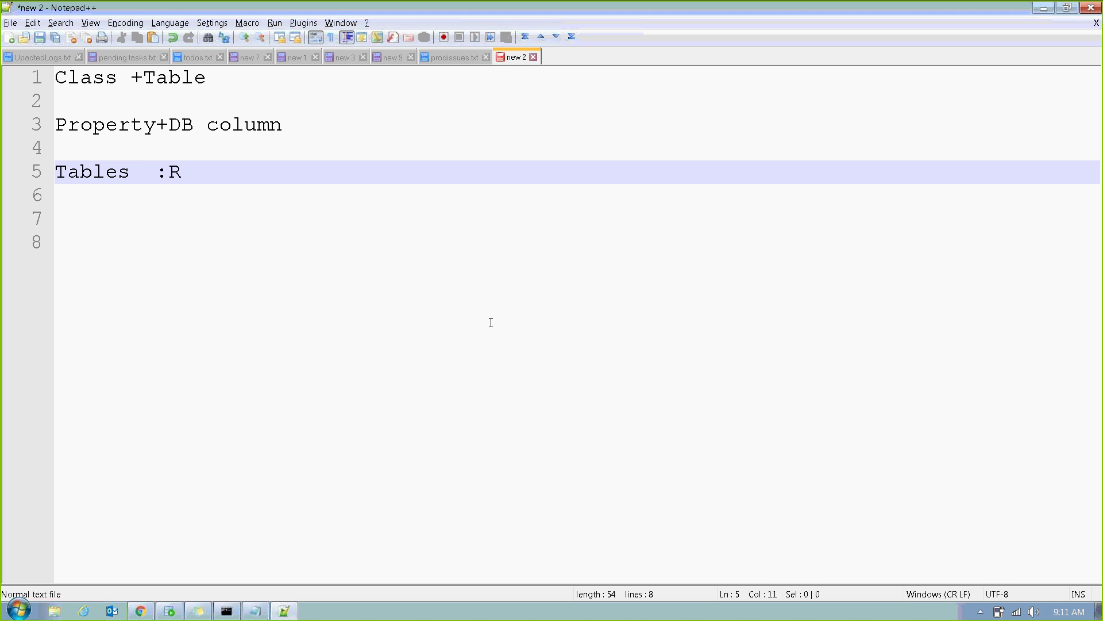
{"action": "type", "text": "DB Tab;es"}
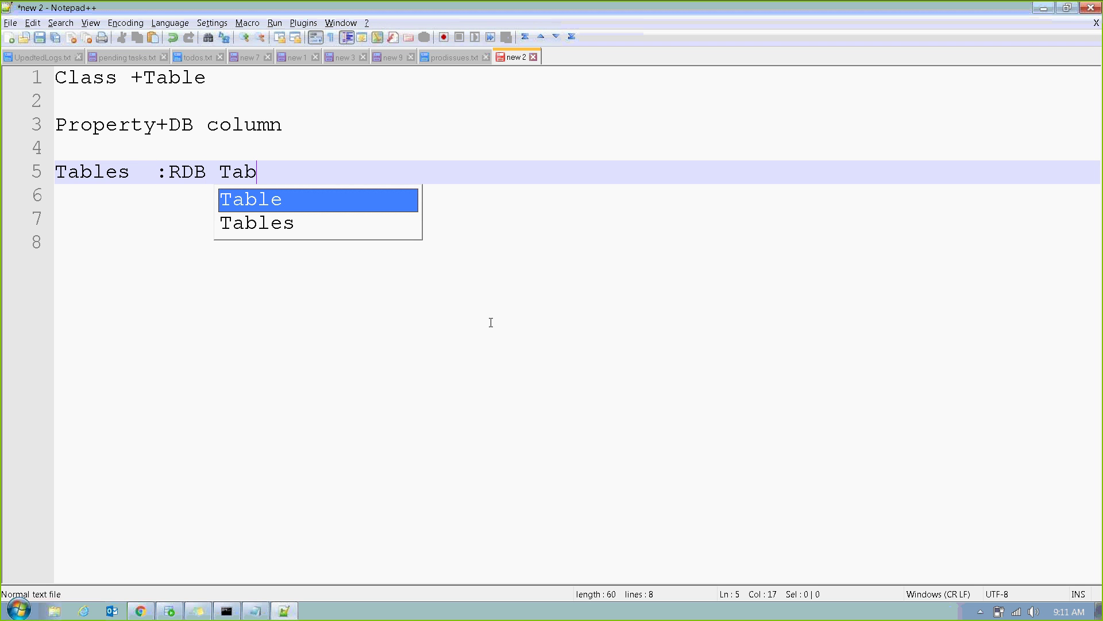
{"action": "key", "text": "BackSpace"}
{"action": "key", "text": "BackSpace"}
{"action": "type", "text": "les"}
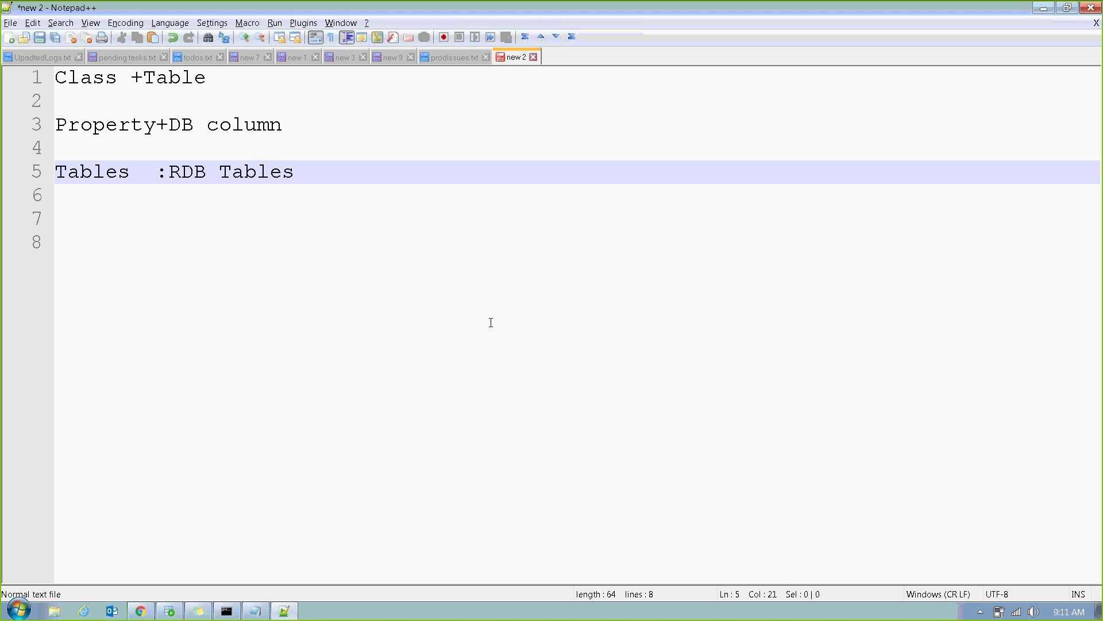
{"action": "key", "text": "Return"}
{"action": "key", "text": "Tab"}
{"action": "key", "text": "Tab"}
{"action": "key", "text": "Tab"}
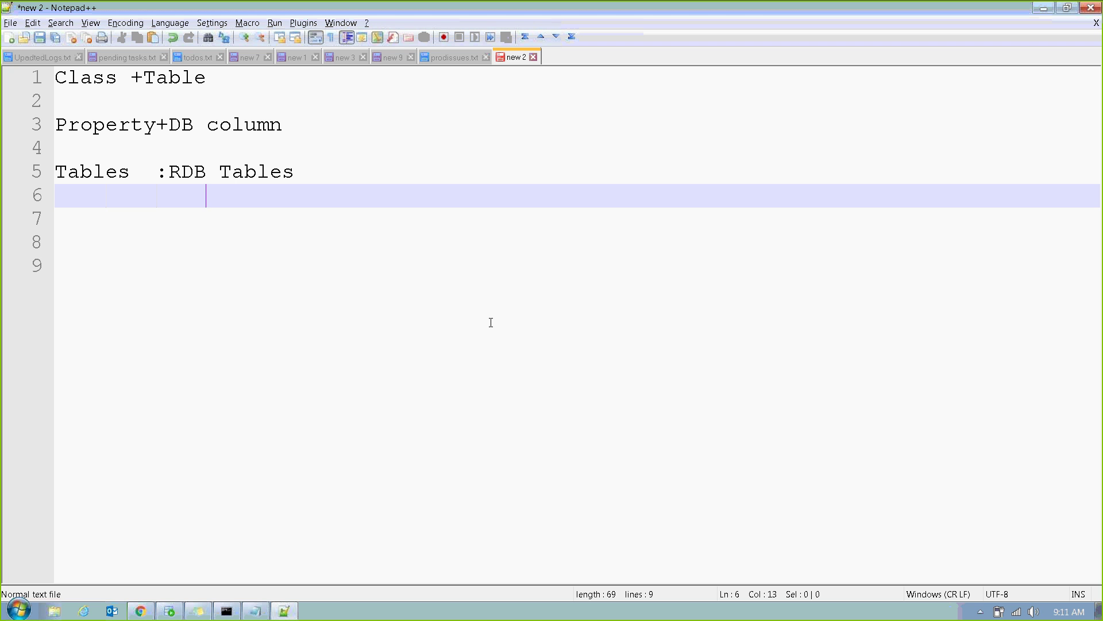
{"action": "key", "text": "BackSpace"}
{"action": "type", "text": "B;"}
{"action": "key", "text": "BackSpace"}
{"action": "type", "text": "lob Tab"}
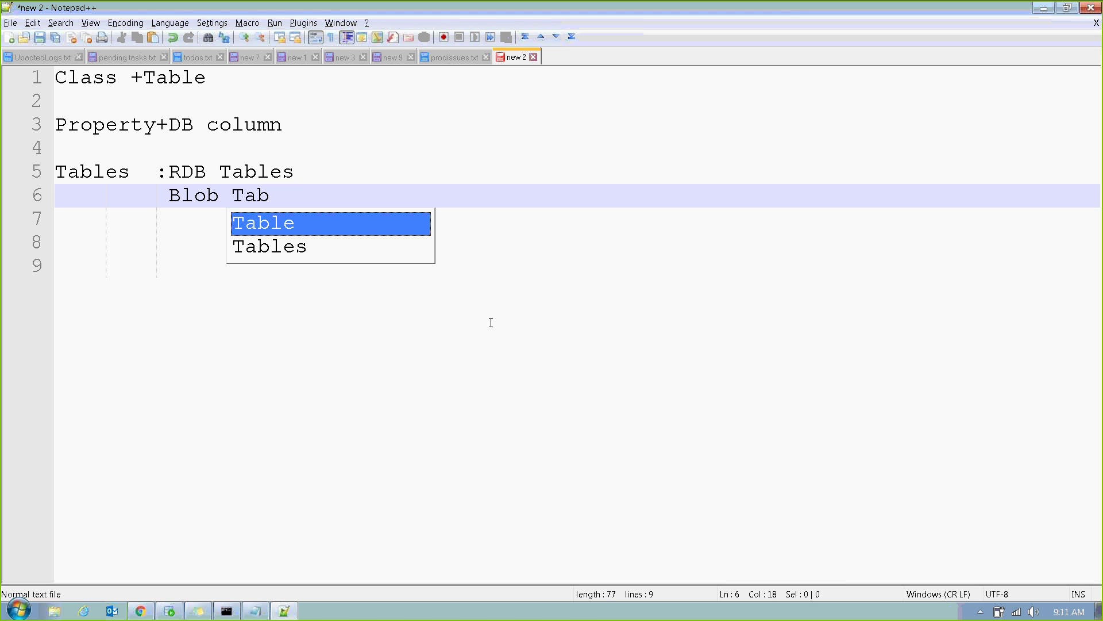
{"action": "type", "text": "les"}
{"action": "left_click", "coordinate": [592, 250]}
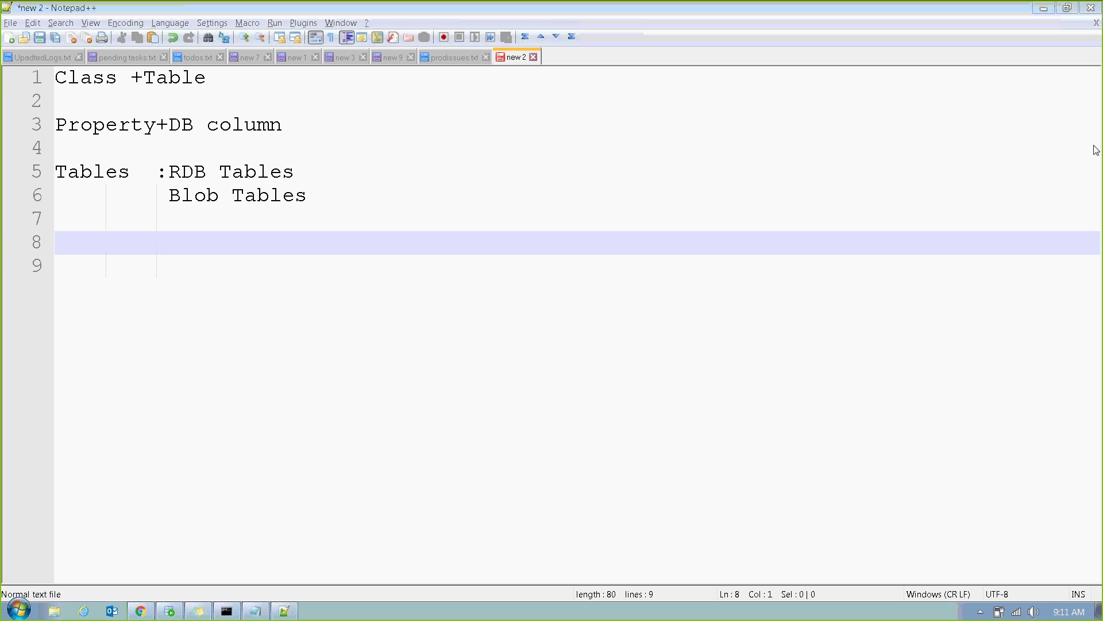
Add '(exposed DB columns)' to the RDB line and '(RDB tables columns data type as blob)' to the Blob line.
{"action": "left_click", "coordinate": [344, 171]}
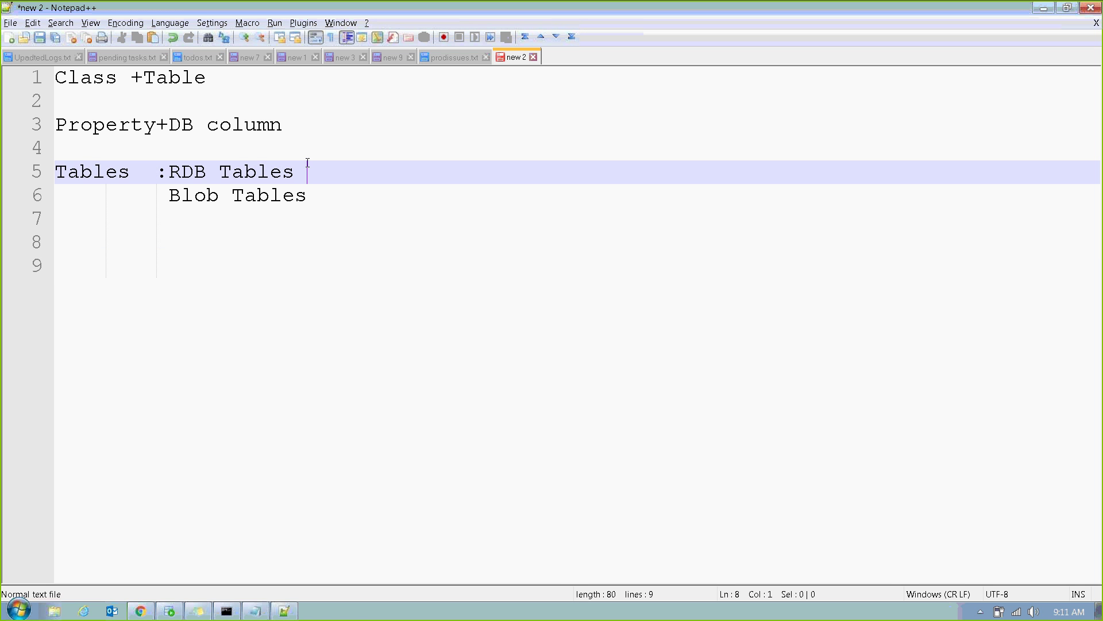
{"action": "left_click_drag", "start_coordinate": [173, 171], "coordinate": [294, 171]}
{"action": "left_click", "coordinate": [315, 172]}
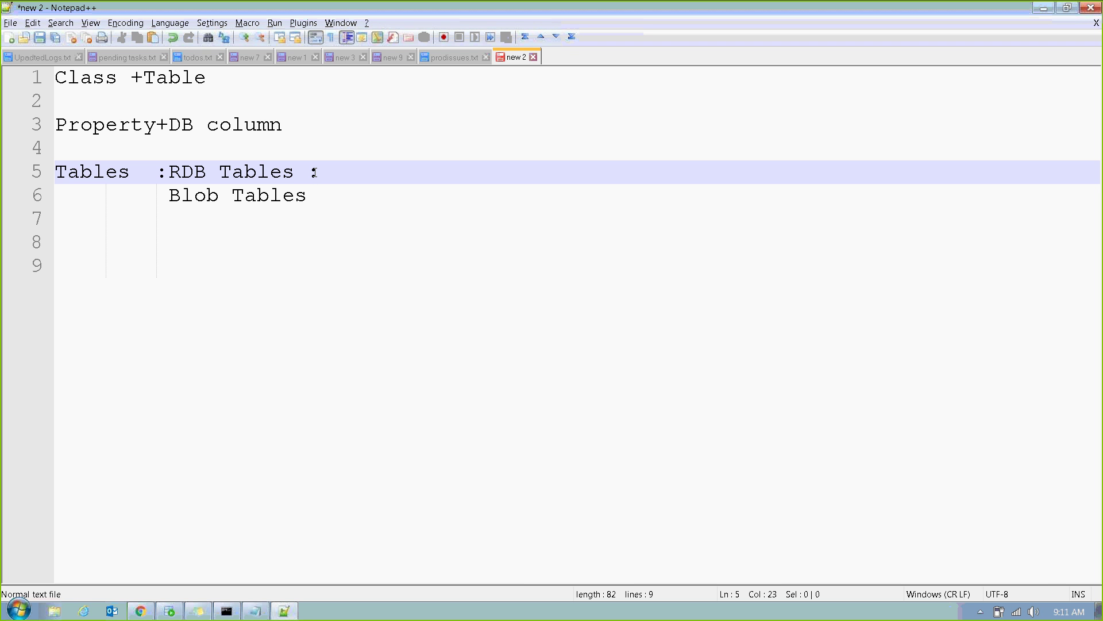
{"action": "key", "text": "BackSpace"}
{"action": "type", "text": "(exposed"}
{"action": "type", "text": " DB "}
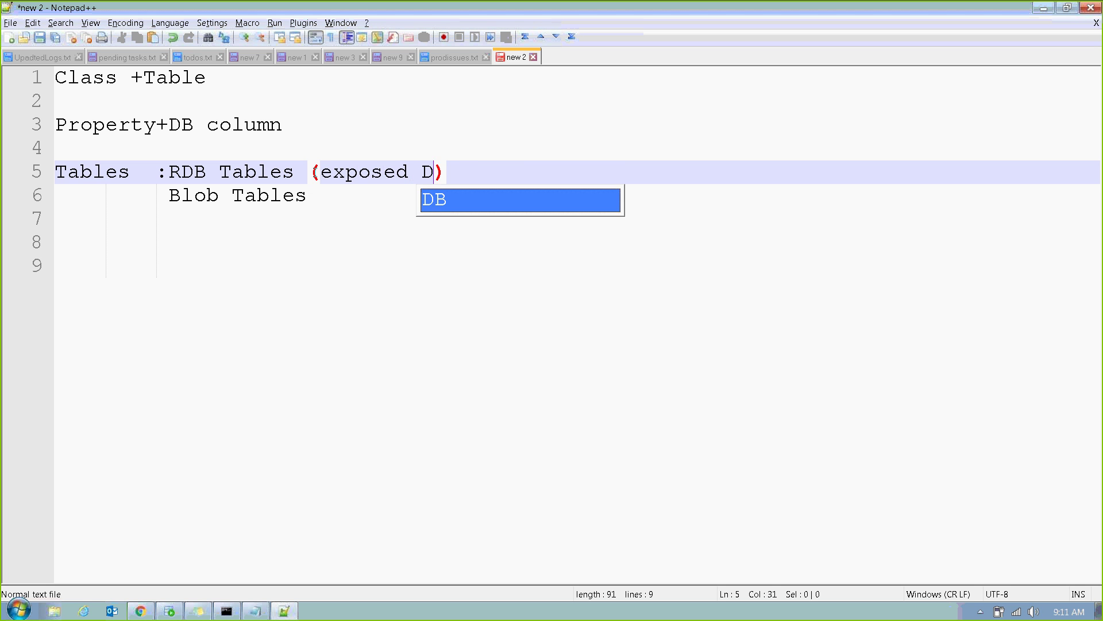
{"action": "type", "text": "columns)"}
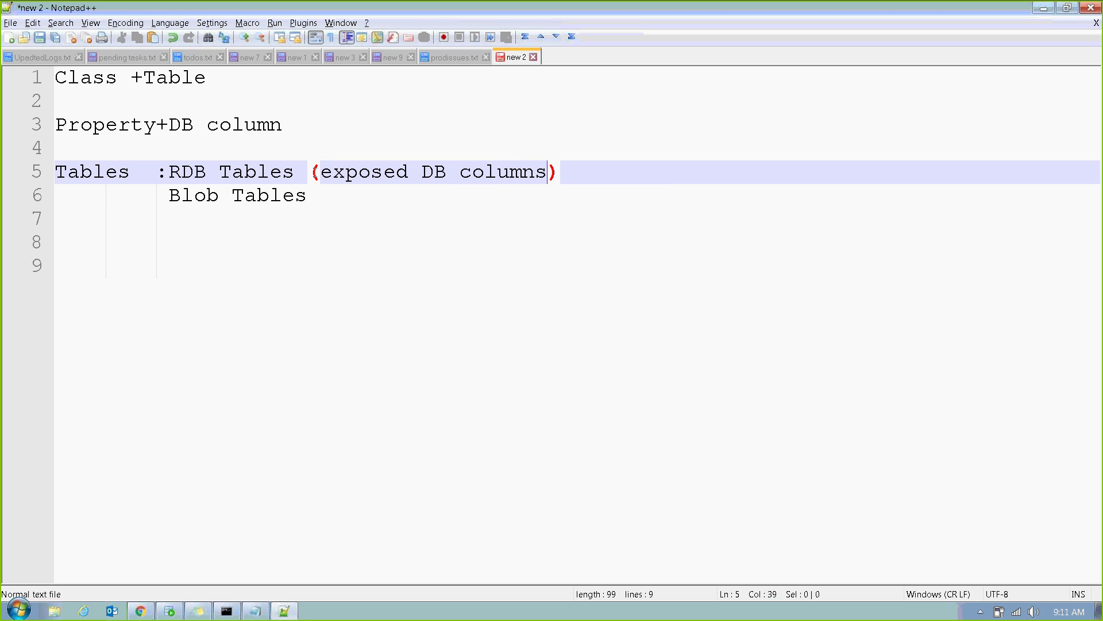
{"action": "key", "text": "Down"}
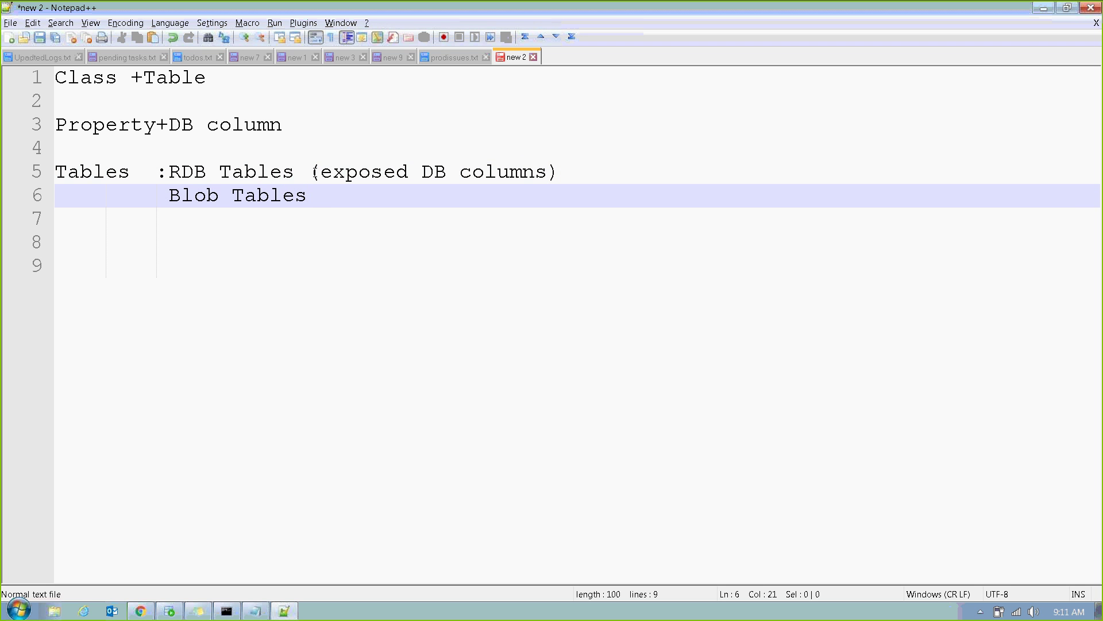
{"action": "type", "text": "("}
{"action": "key", "text": "alt+Tab"}
{"action": "key", "text": "alt+Tab"}
{"action": "type", "text": "RDB tabels"}
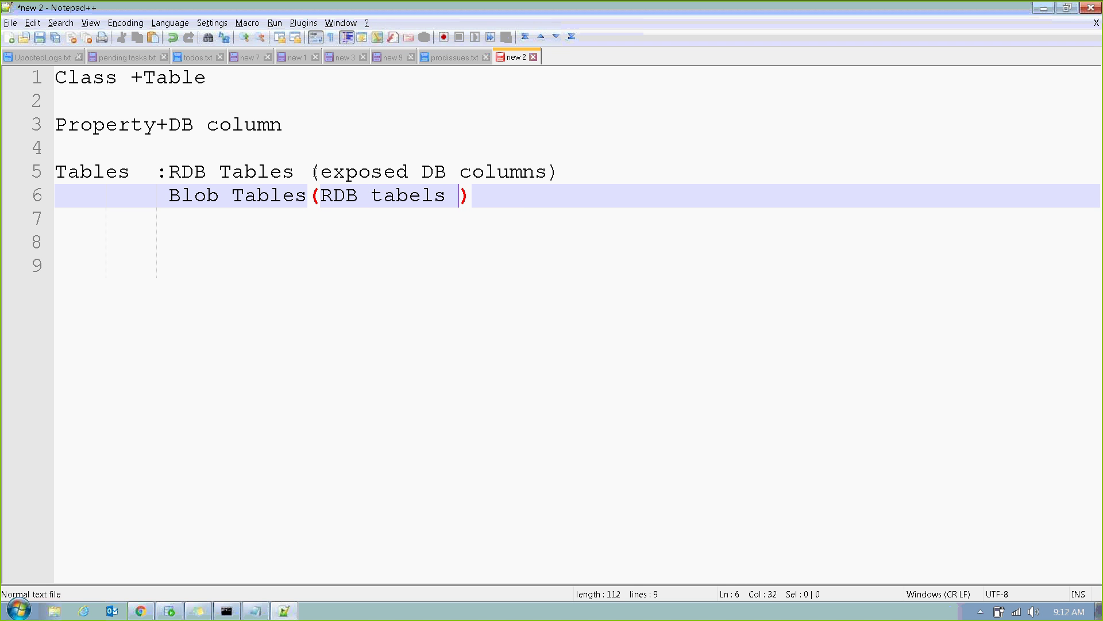
{"action": "key", "text": "BackSpace"}
{"action": "key", "text": "BackSpace"}
{"action": "key", "text": "BackSpace"}
{"action": "key", "text": "BackSpace"}
{"action": "type", "text": "les columns"}
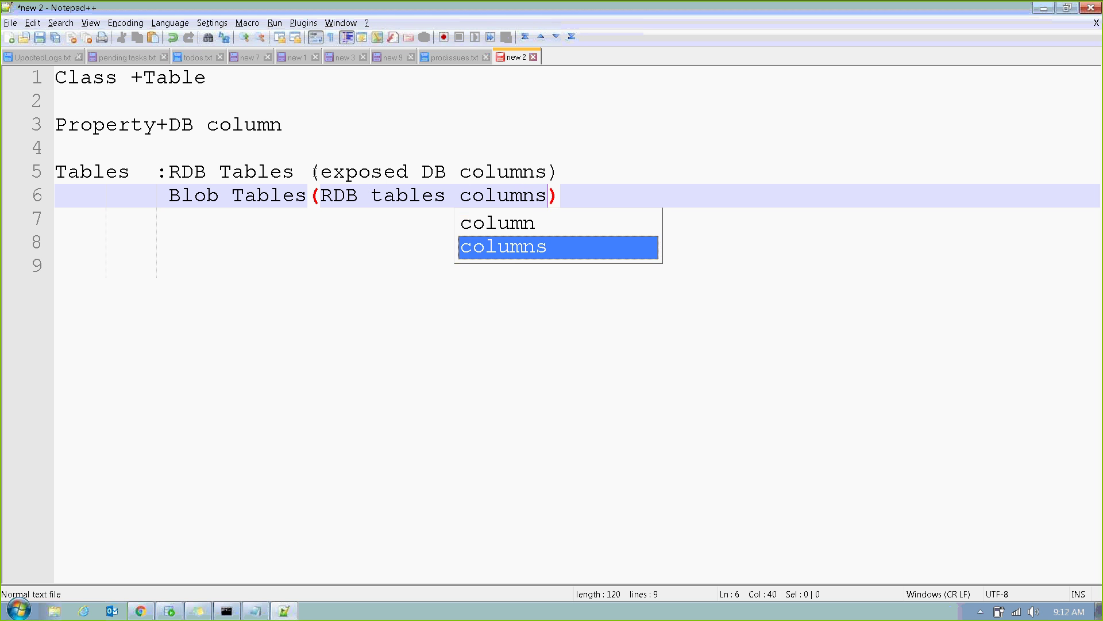
{"action": "type", "text": " data "}
{"action": "type", "text": "type as blo"}
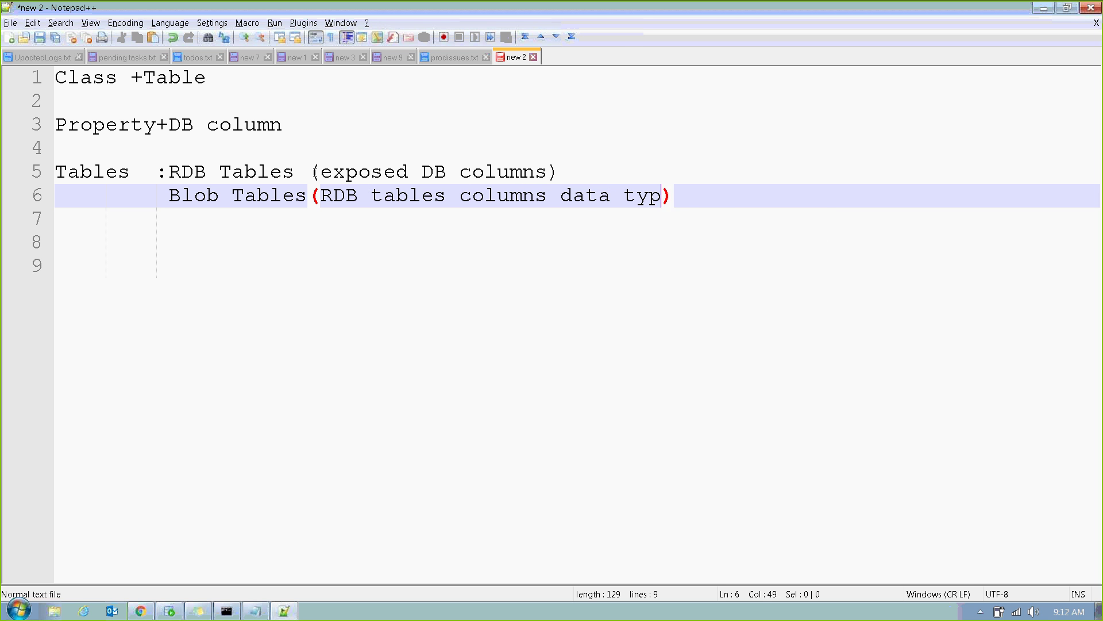
{"action": "type", "text": "b"}
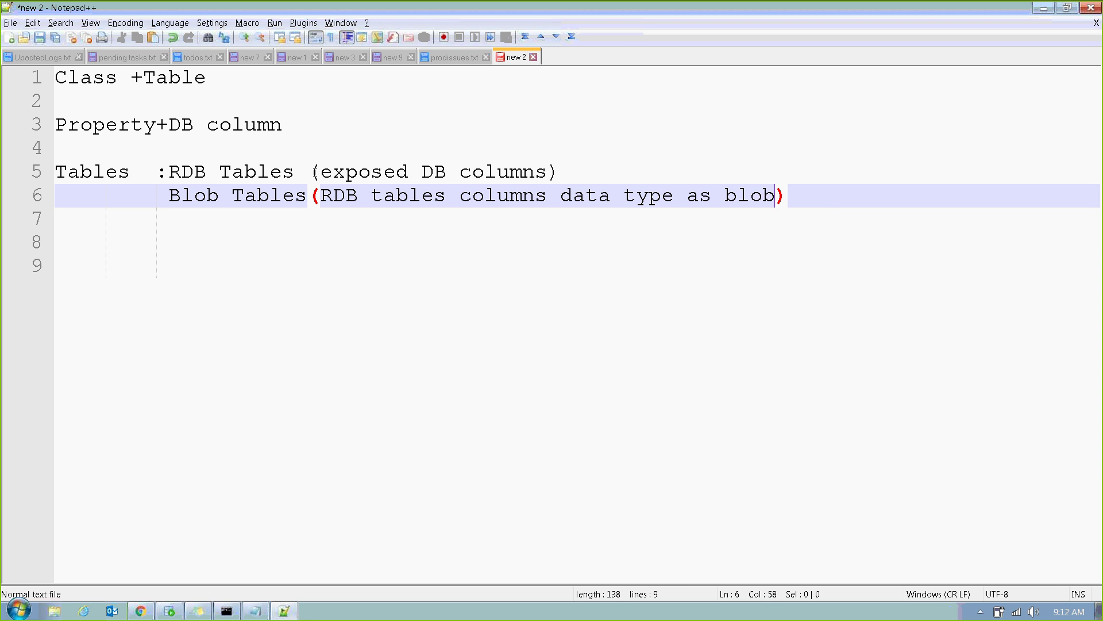
{"action": "left_click", "coordinate": [815, 193]}
{"action": "key", "text": "Return"}
{"action": "key", "text": "Return"}
{"action": "key", "text": "Return"}
{"action": "key", "text": "Return"}
{"action": "type", "text": "Name"}
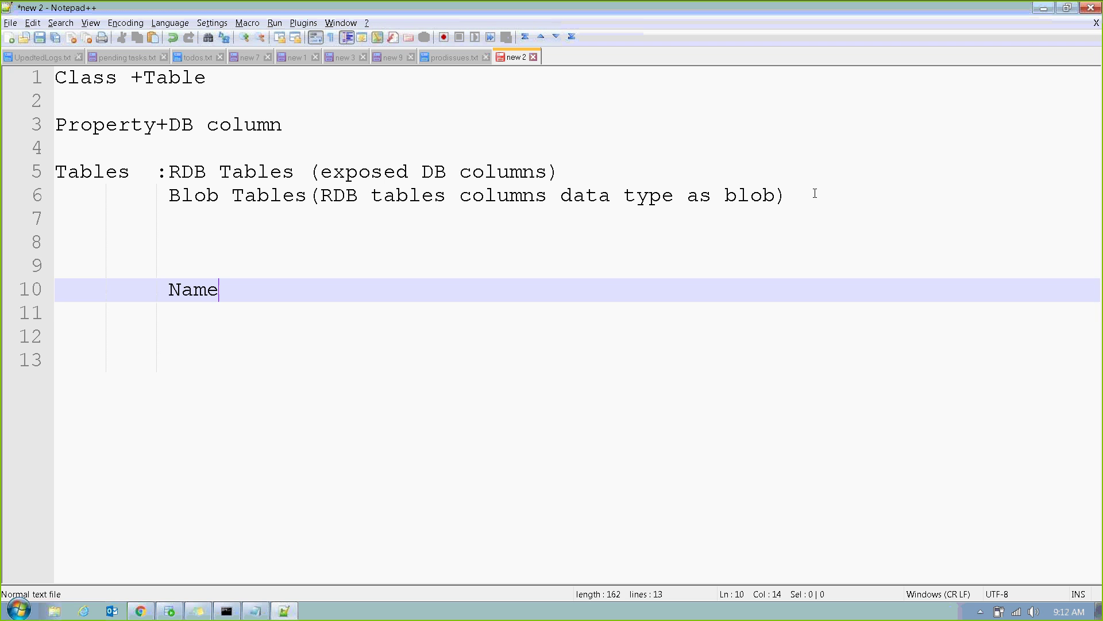
{"action": "key", "text": "Return"}
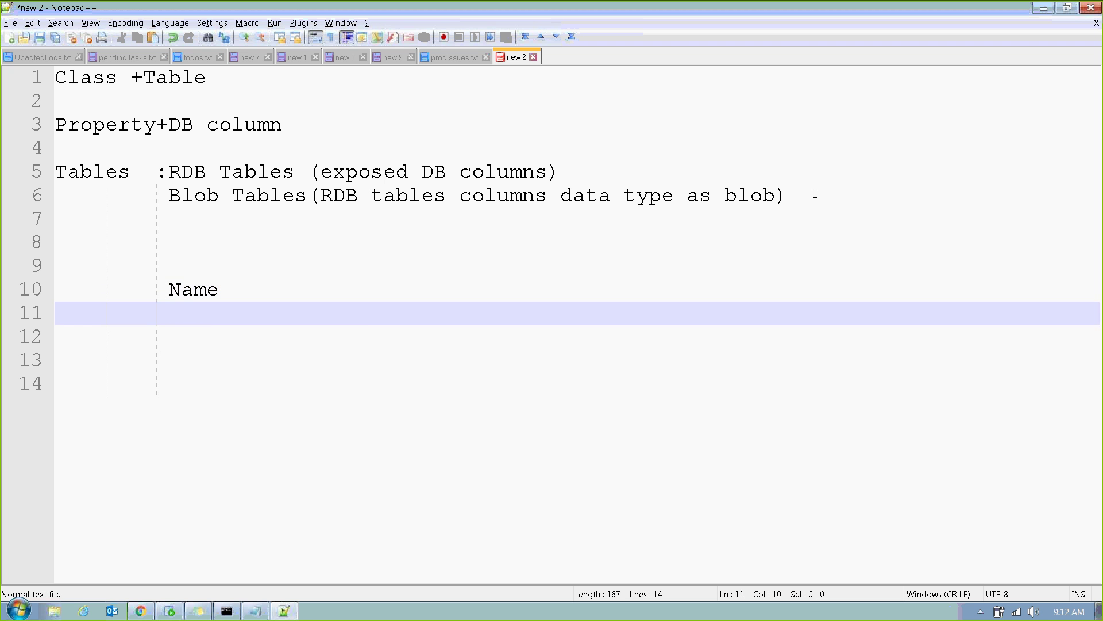
{"action": "type", "text": "Phoneno"}
{"action": "key", "text": "Return"}
{"action": "type", "text": "email"}
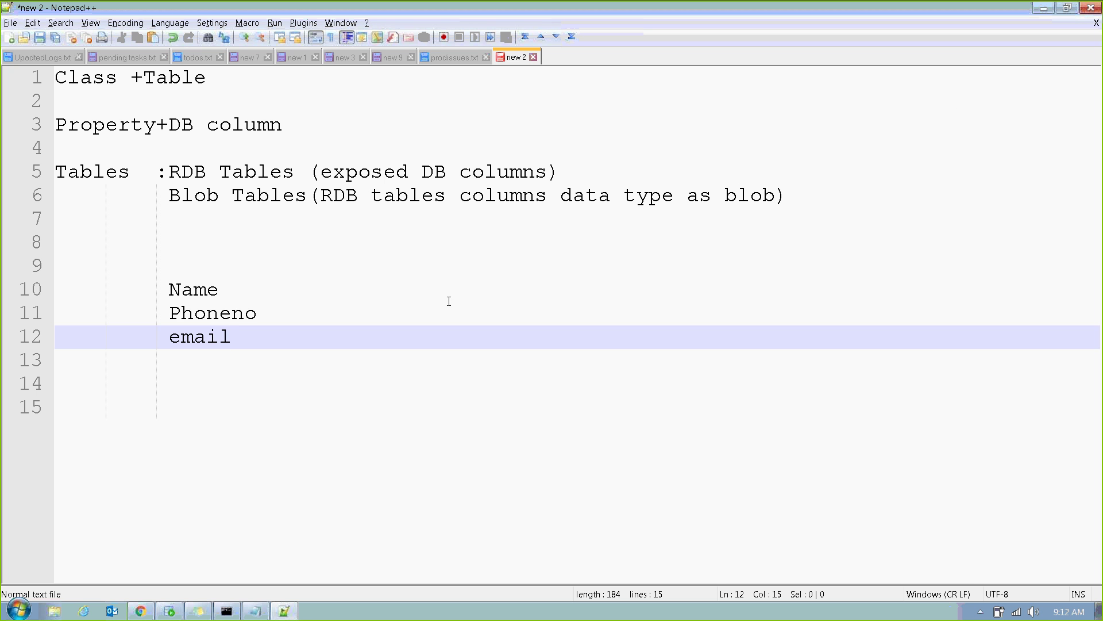
{"action": "left_click_drag", "start_coordinate": [168, 290], "coordinate": [271, 338]}
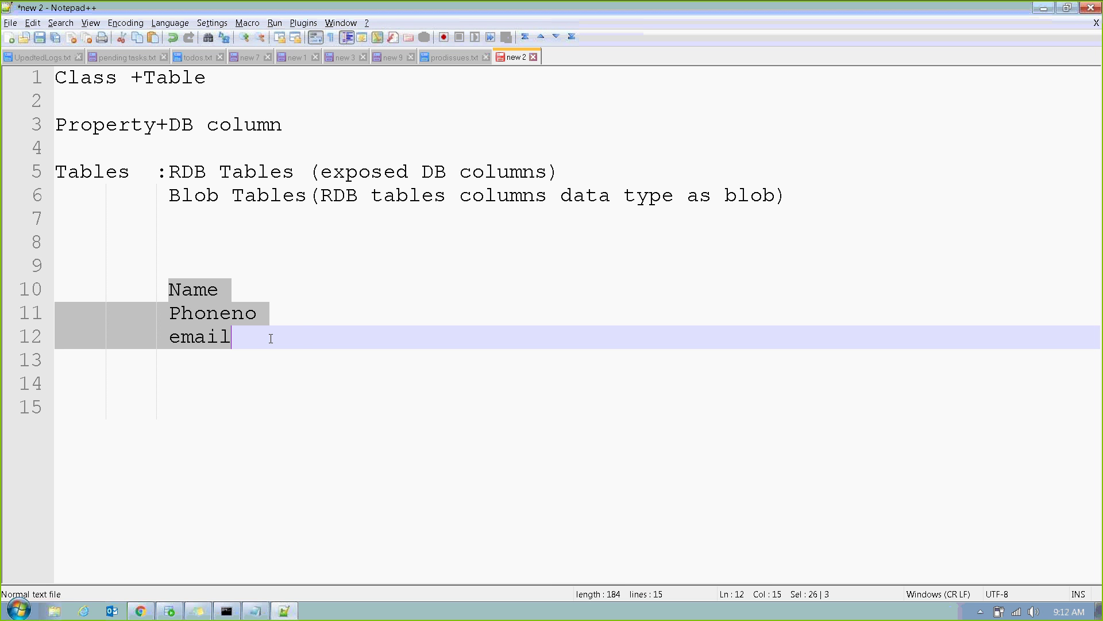
{"action": "left_click", "coordinate": [294, 260]}
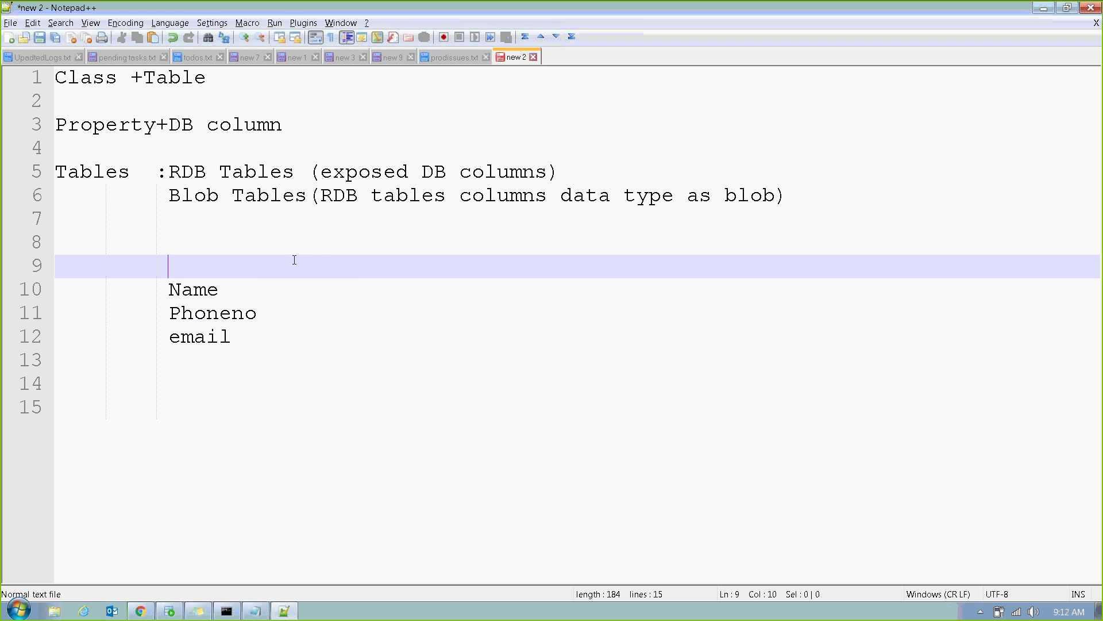
{"action": "key", "text": "Tab"}
{"action": "key", "text": "Tab"}
{"action": "key", "text": "Tab"}
{"action": "type", "text": "PZPVSTREAM "}
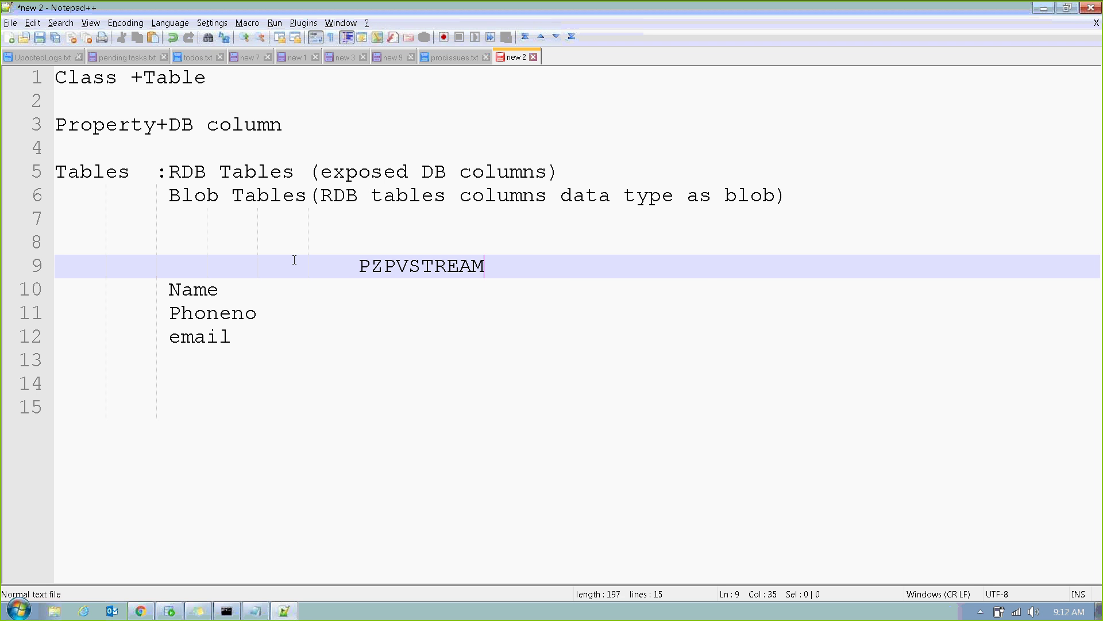
{"action": "type", "text": "(BLOB)"}
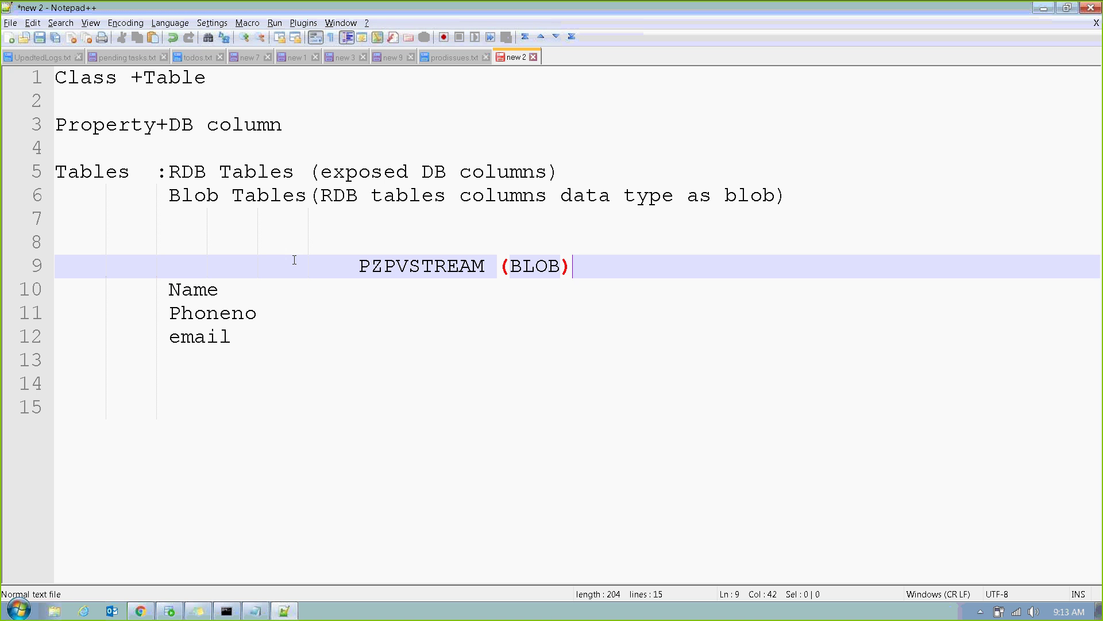
{"action": "left_click_drag", "start_coordinate": [168, 290], "coordinate": [219, 289]}
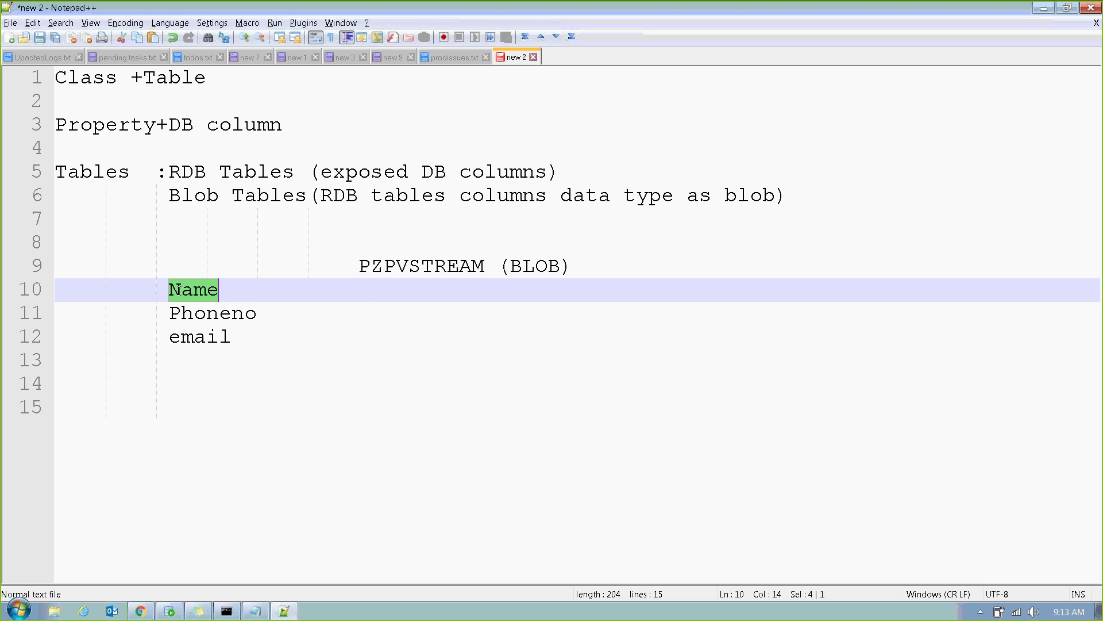
{"action": "double_click", "coordinate": [411, 268]}
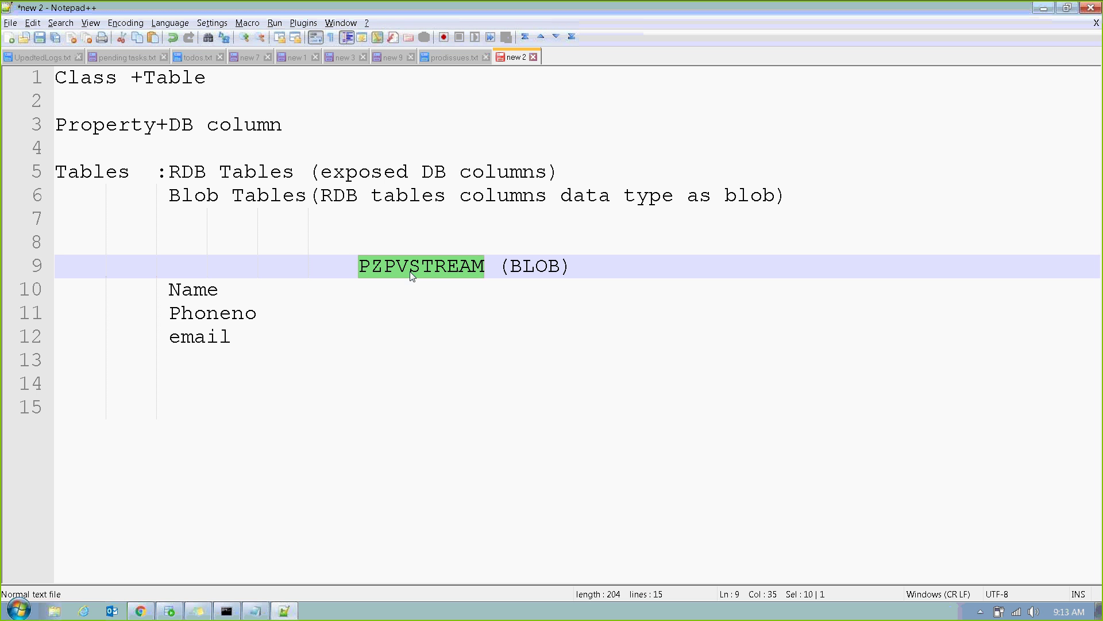
{"action": "double_click", "coordinate": [201, 315]}
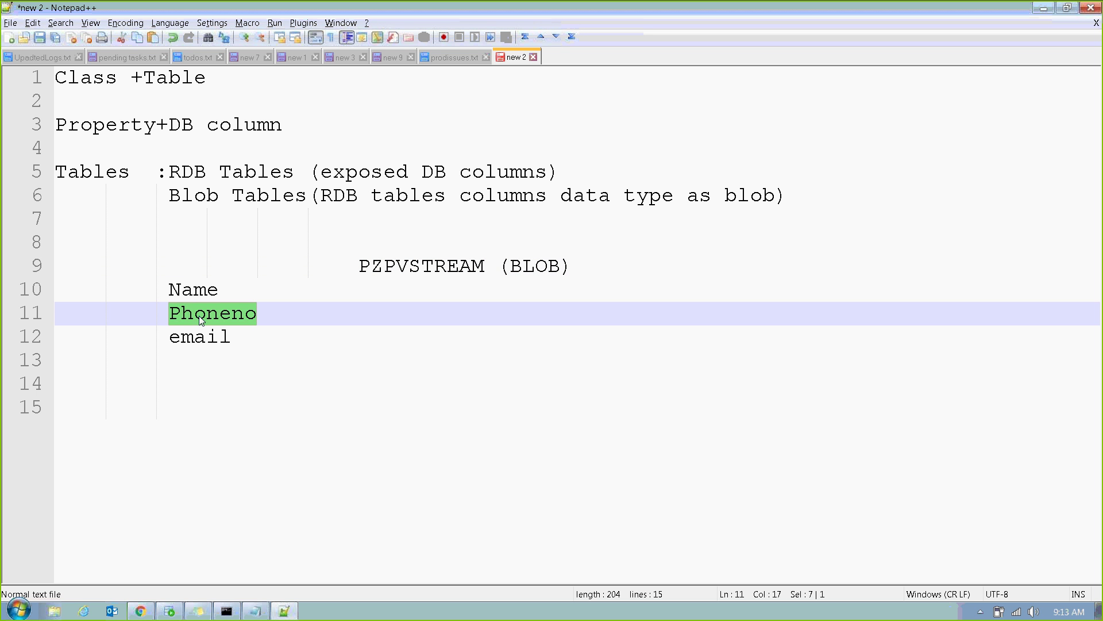
{"action": "left_click", "coordinate": [438, 265]}
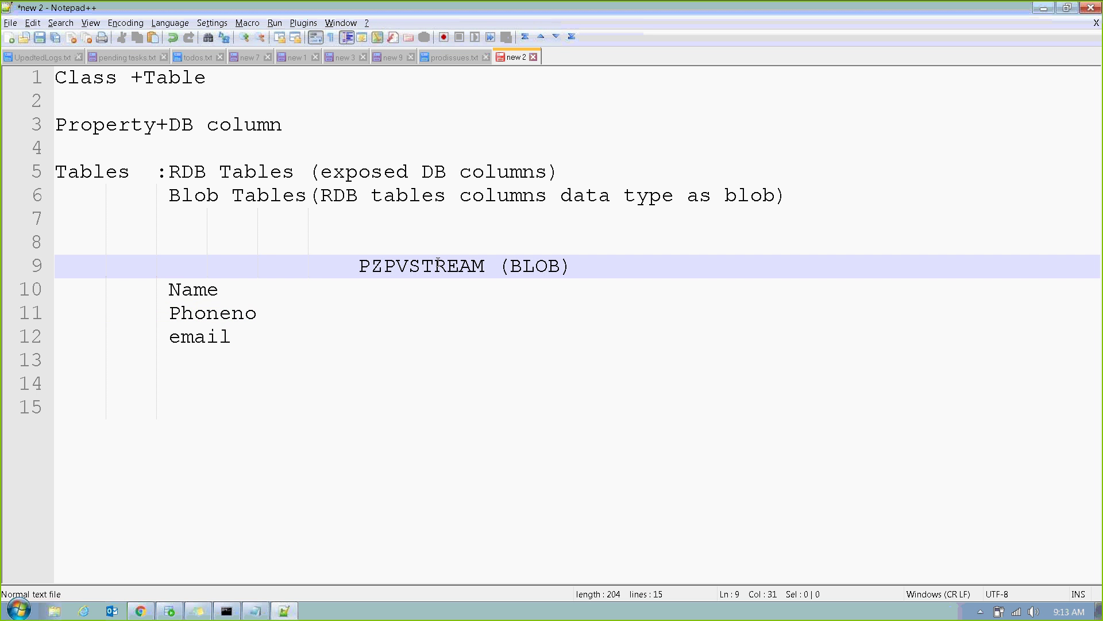
{"action": "double_click", "coordinate": [438, 265]}
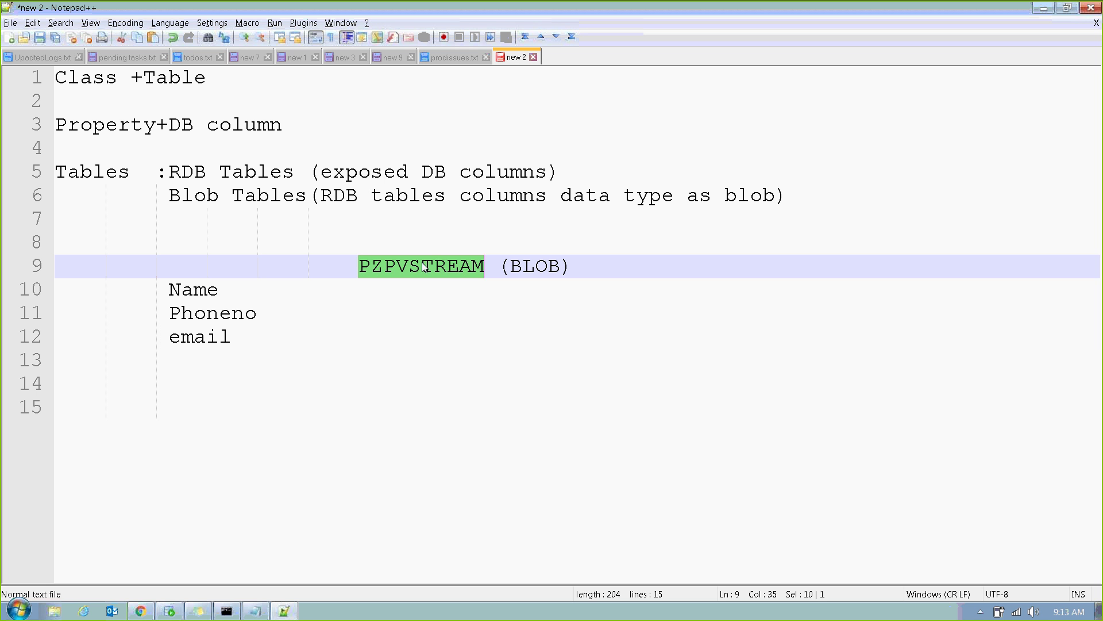
{"action": "double_click", "coordinate": [223, 335]}
{"action": "left_click", "coordinate": [455, 282]}
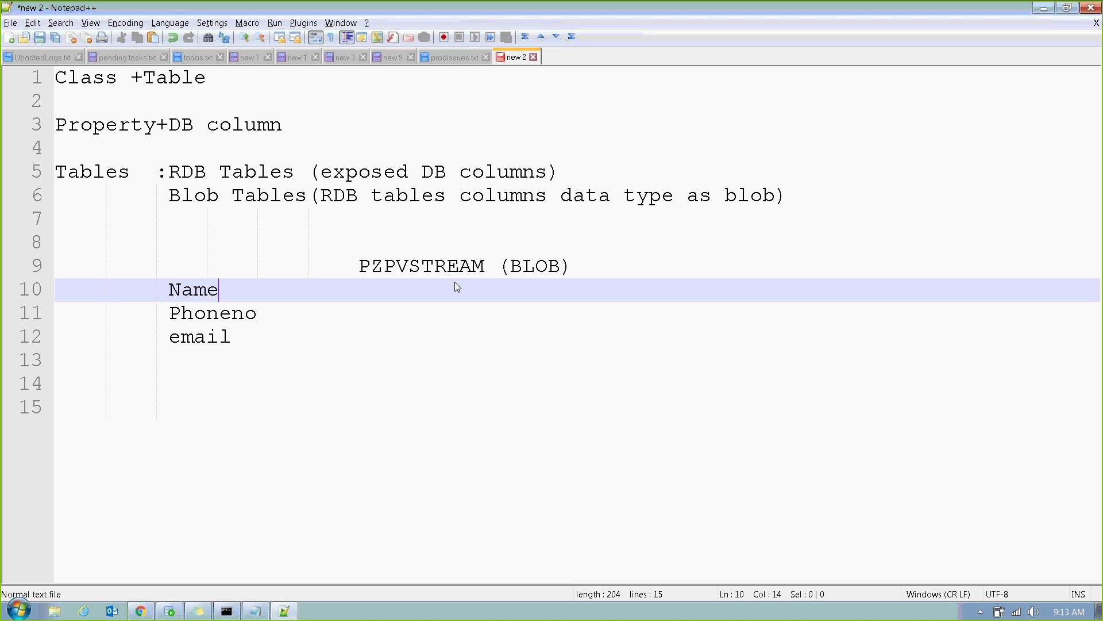
{"action": "left_click", "coordinate": [481, 266]}
{"action": "double_click", "coordinate": [481, 266]}
{"action": "left_click", "coordinate": [190, 201]}
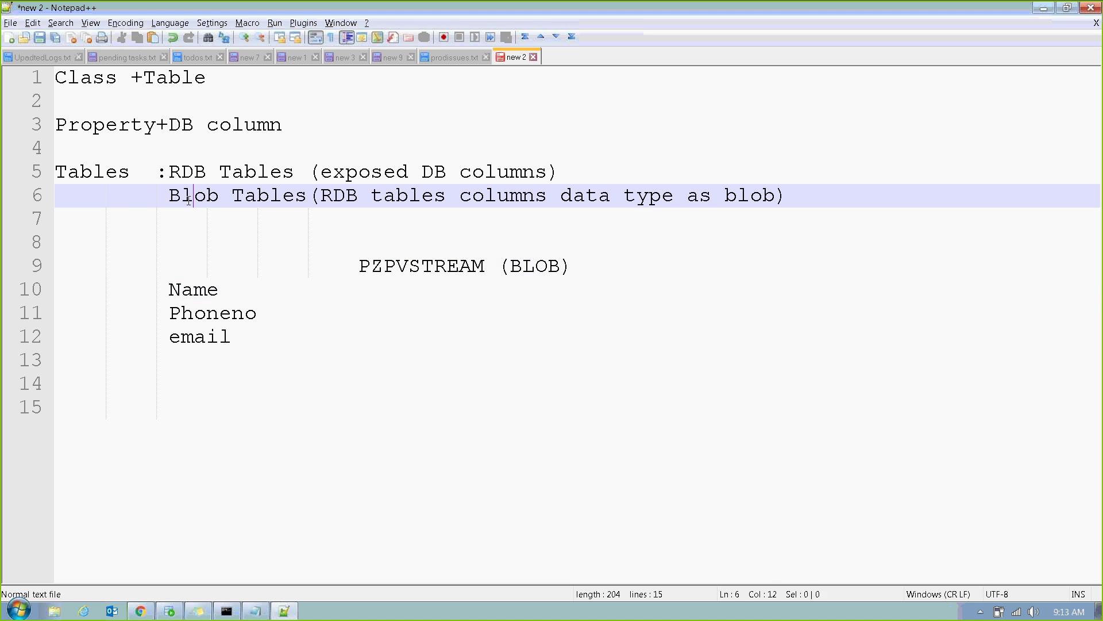
{"action": "double_click", "coordinate": [189, 202]}
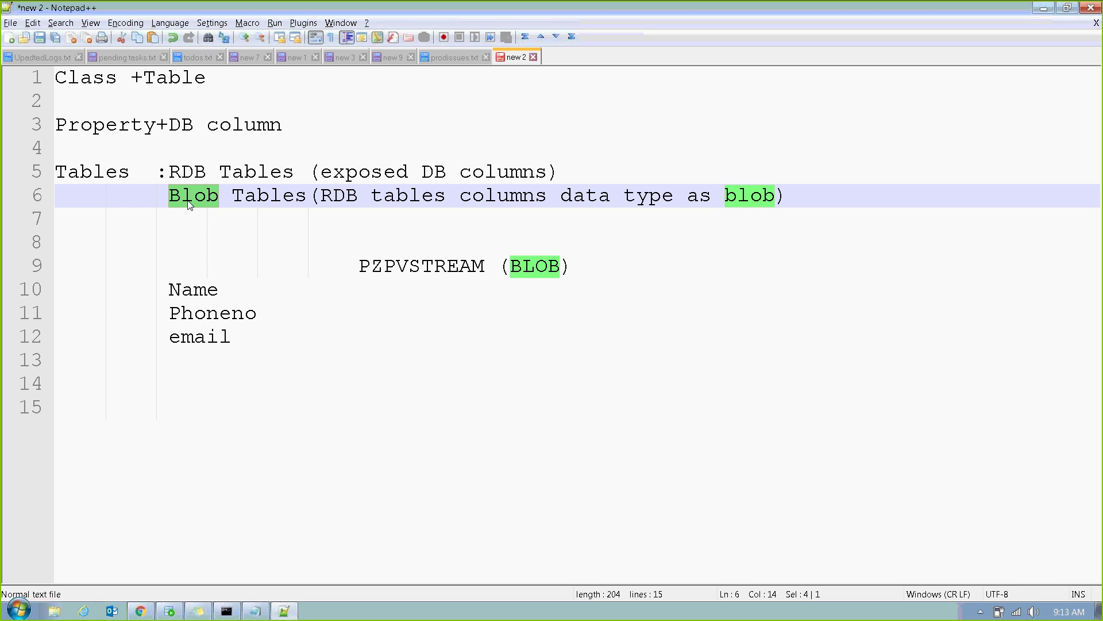
{"action": "left_click", "coordinate": [420, 265]}
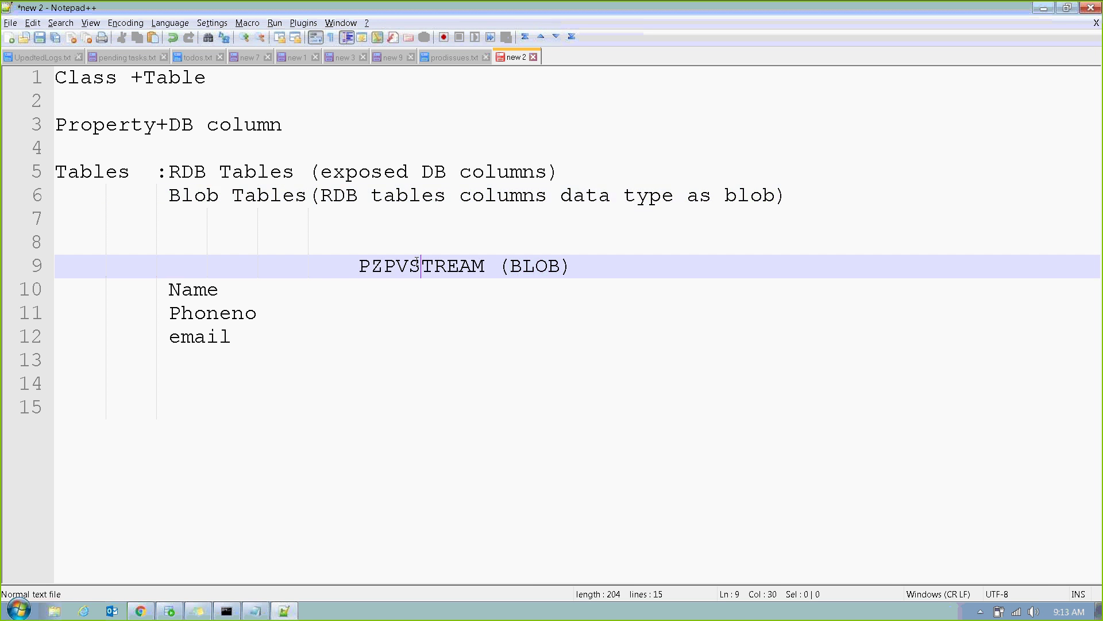
{"action": "double_click", "coordinate": [419, 266]}
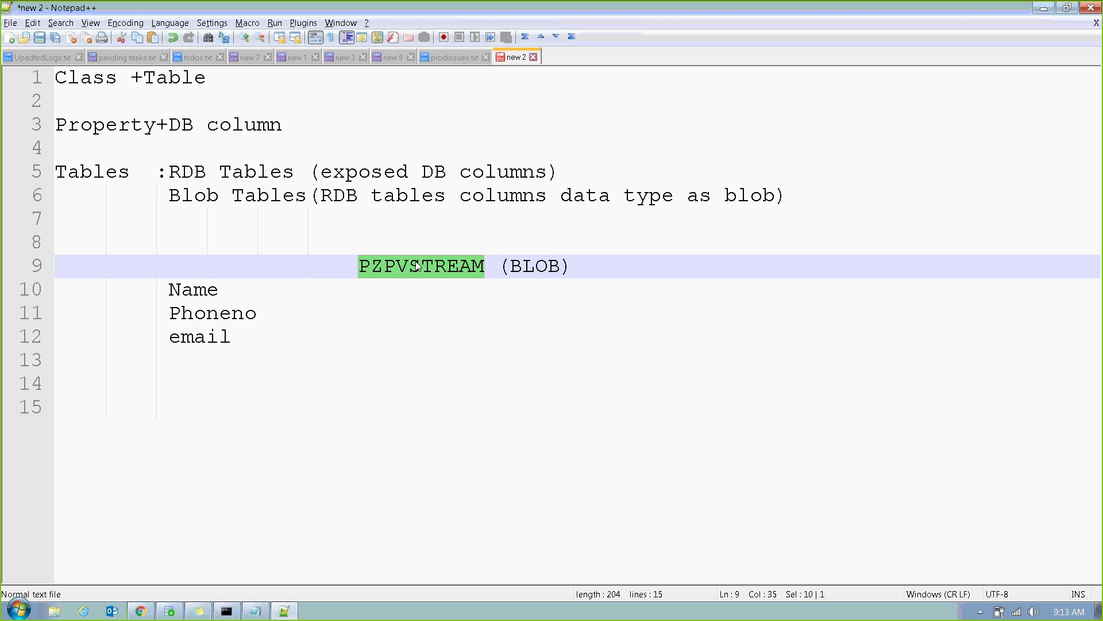
{"action": "double_click", "coordinate": [550, 265]}
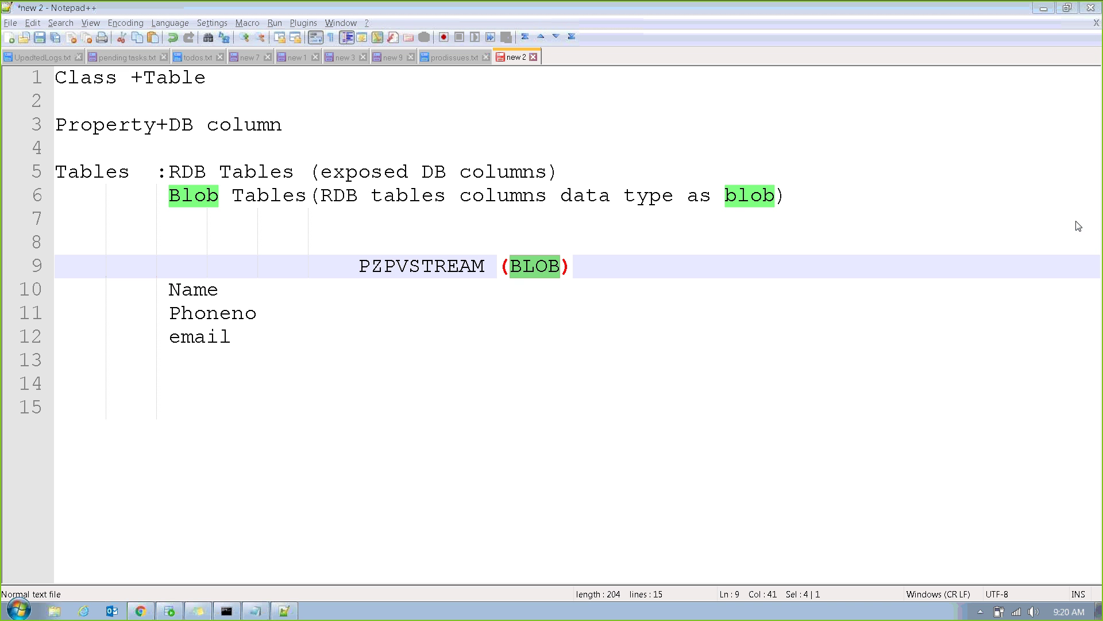
Switch back to the Etckt class definition in Pega with Alt+Tab.
{"action": "key", "text": "alt+Tab"}
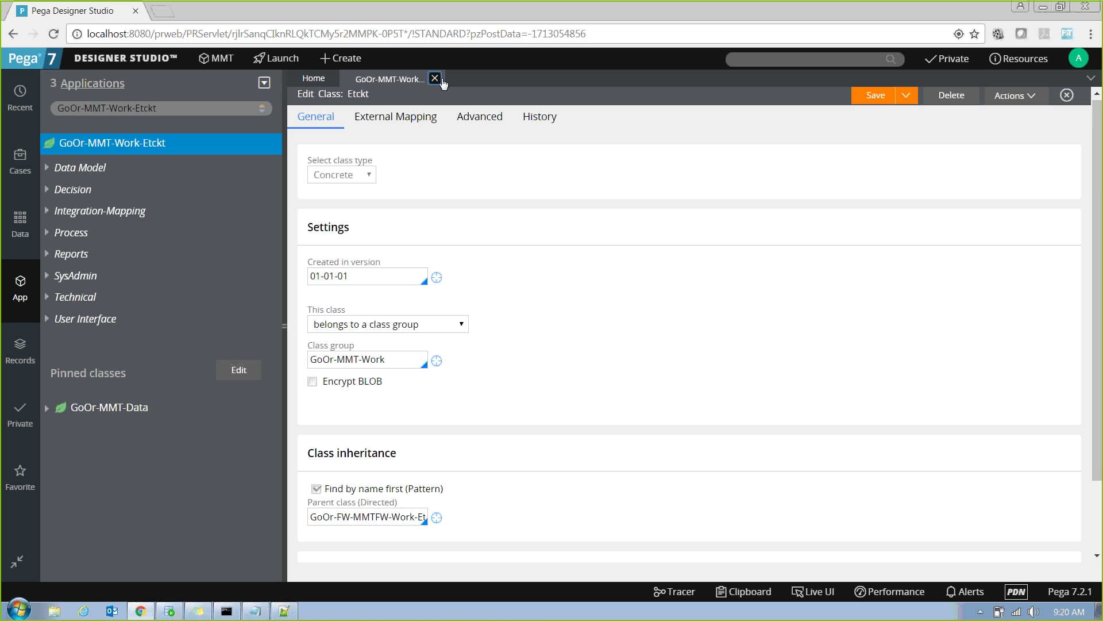
Close the Etckt class form and load the GoOr-FW-MMTFW-Work class tree in Application Explorer.
{"action": "left_click", "coordinate": [436, 79]}
{"action": "key", "text": "alt+Tab"}
{"action": "key", "text": "alt+Tab"}
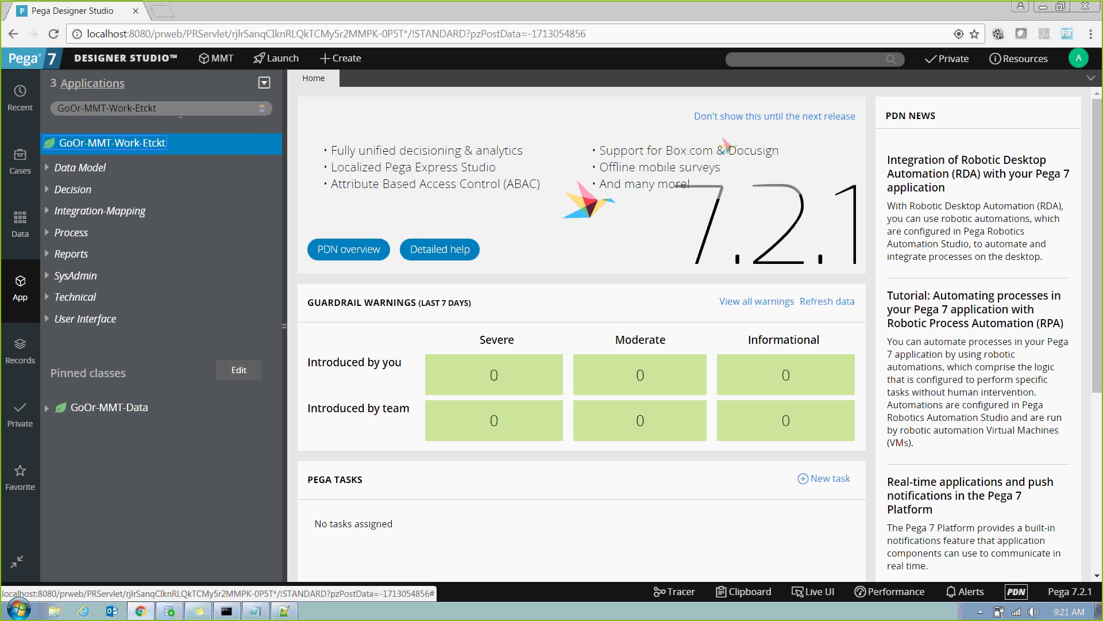
{"action": "key", "text": "BackSpace"}
{"action": "key", "text": "BackSpace"}
{"action": "key", "text": "BackSpace"}
{"action": "key", "text": "BackSpace"}
{"action": "key", "text": "BackSpace"}
{"action": "key", "text": "BackSpace"}
{"action": "key", "text": "BackSpace"}
{"action": "key", "text": "BackSpace"}
{"action": "key", "text": "BackSpace"}
{"action": "key", "text": "BackSpace"}
{"action": "key", "text": "BackSpace"}
{"action": "key", "text": "BackSpace"}
{"action": "key", "text": "BackSpace"}
{"action": "key", "text": "BackSpace"}
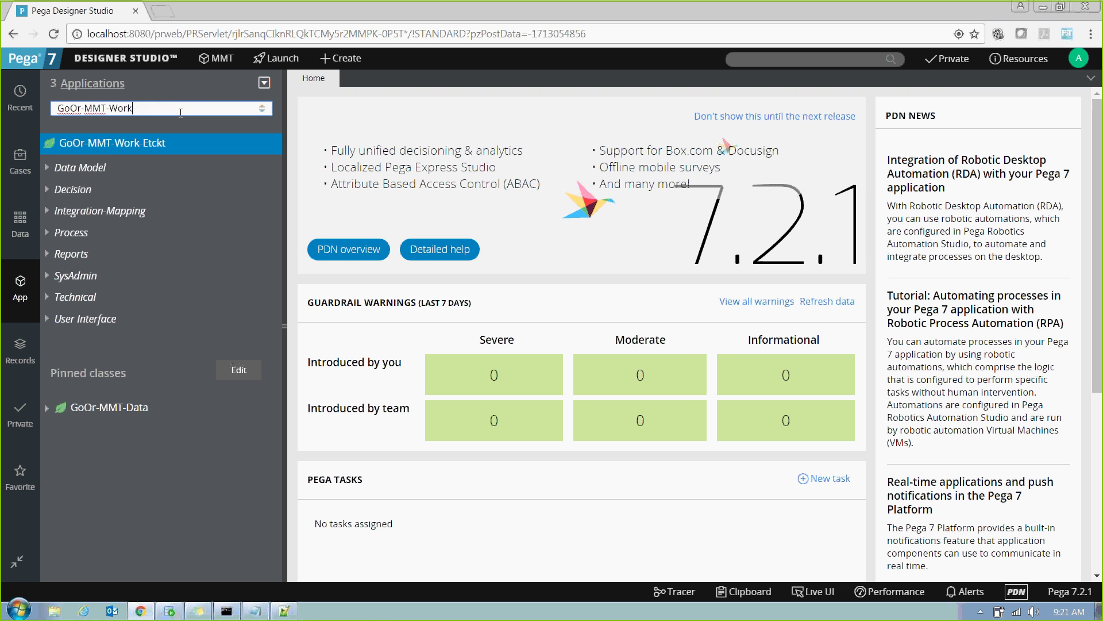
{"action": "type", "text": "fw"}
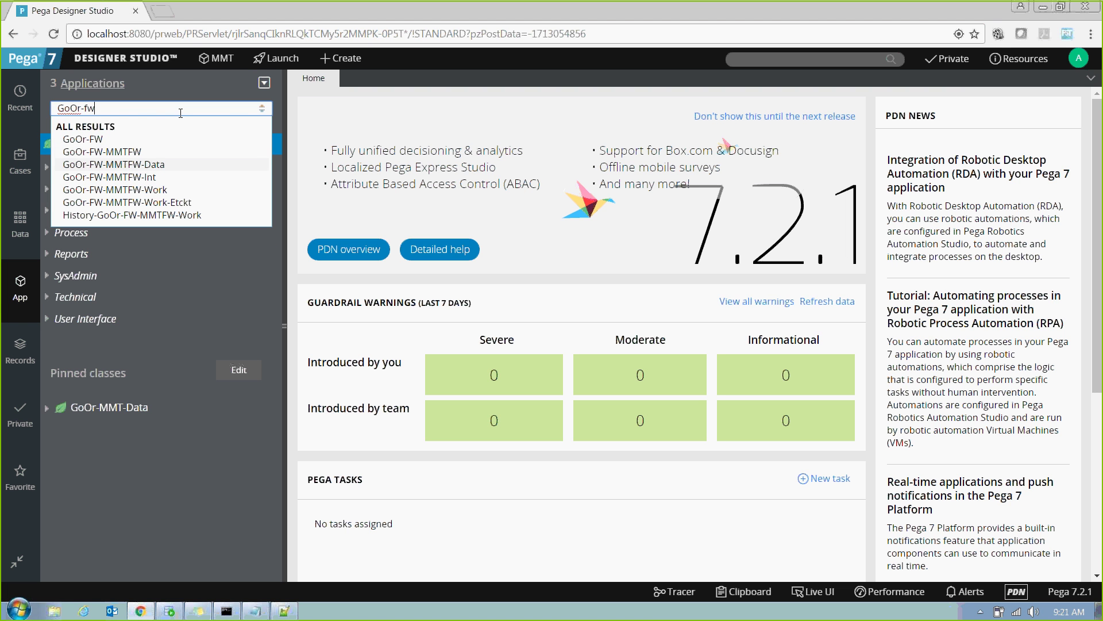
{"action": "key", "text": "Down"}
{"action": "key", "text": "Down"}
{"action": "key", "text": "Return"}
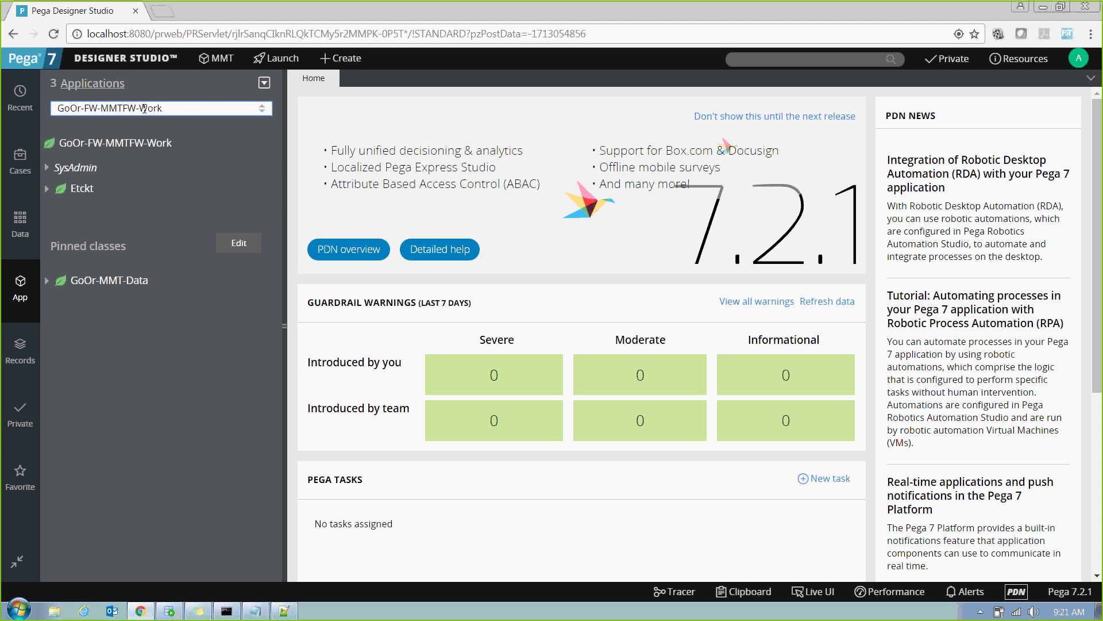
Point out the FW and MMTFW layers of GoOr-FW-MMTFW-Work and bring up Etckt's actions menu.
{"action": "double_click", "coordinate": [85, 108]}
{"action": "left_click", "coordinate": [180, 110]}
{"action": "left_click_drag", "start_coordinate": [98, 110], "coordinate": [46, 107]}
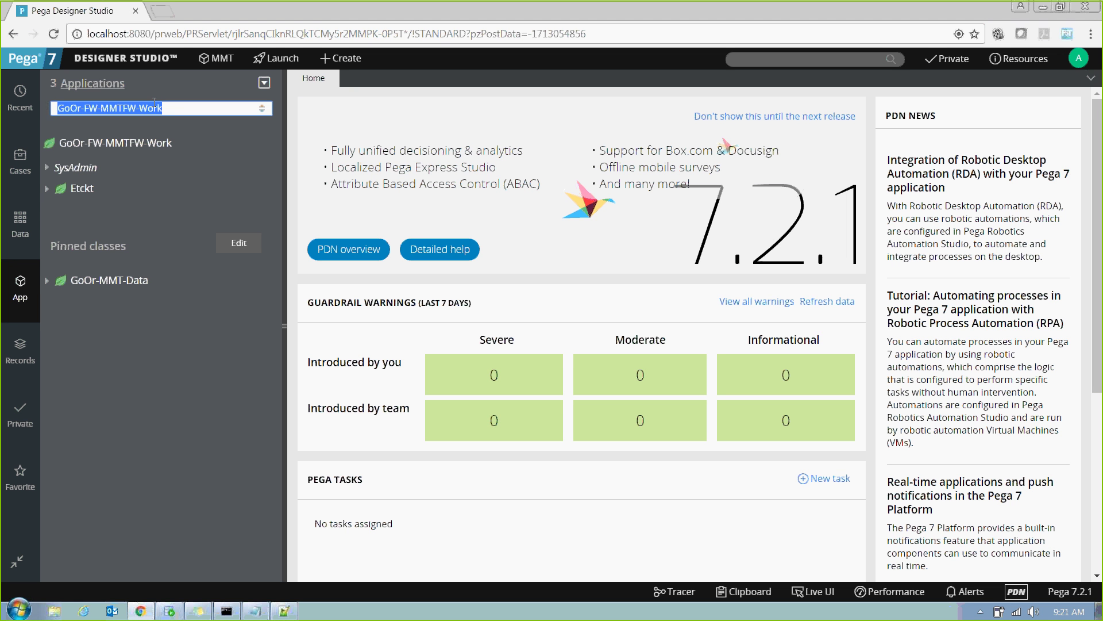
{"action": "left_click", "coordinate": [170, 113]}
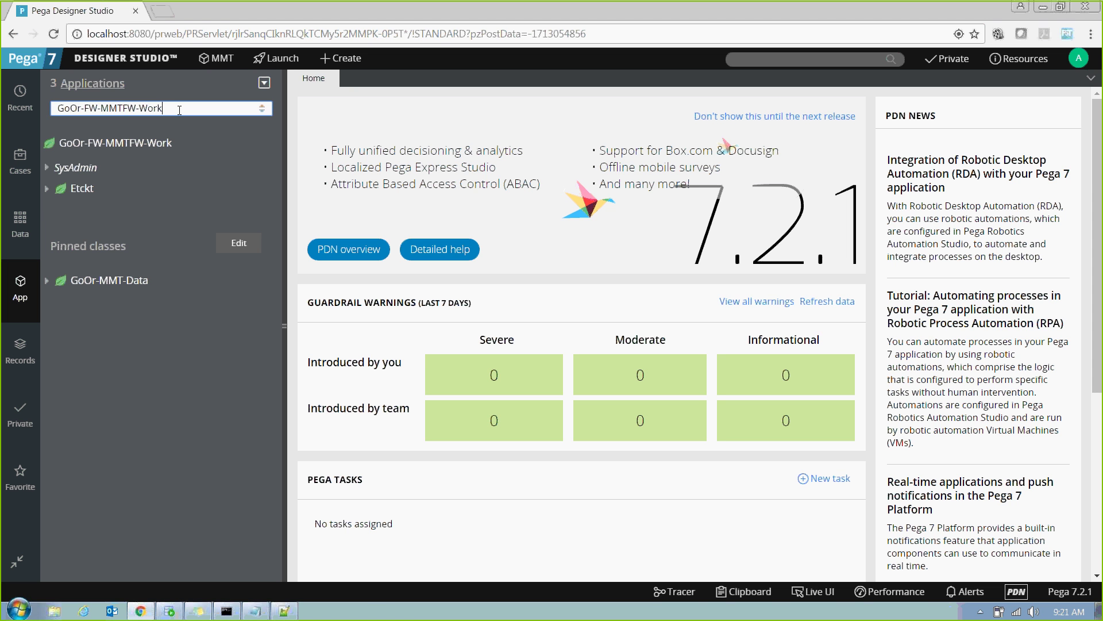
{"action": "left_click_drag", "start_coordinate": [179, 110], "coordinate": [44, 108]}
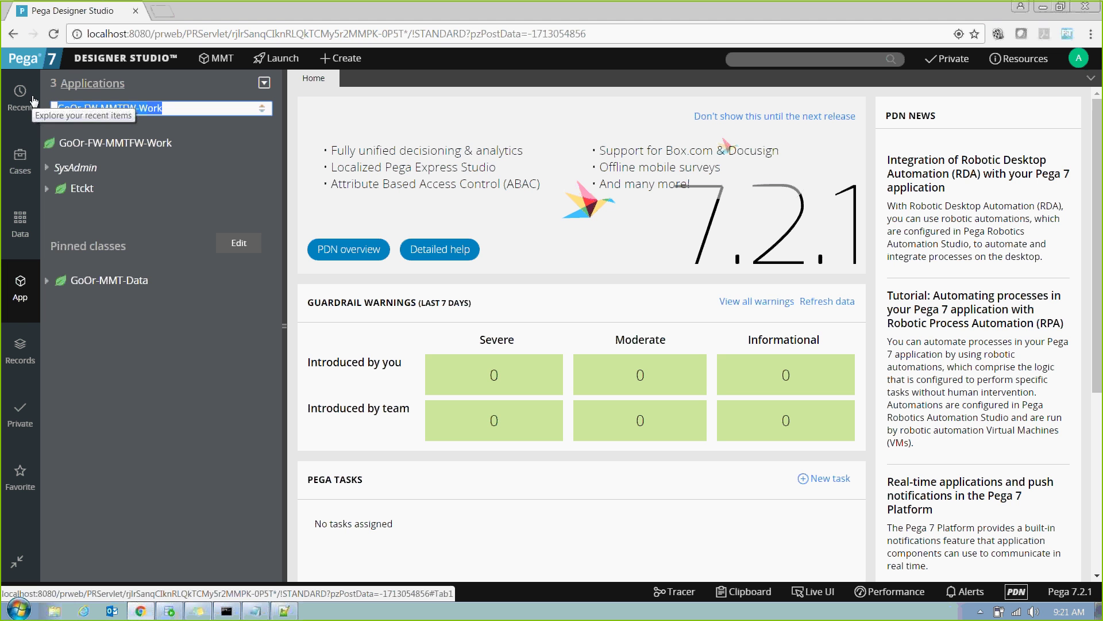
{"action": "left_click", "coordinate": [73, 192]}
{"action": "right_click", "coordinate": [73, 192]}
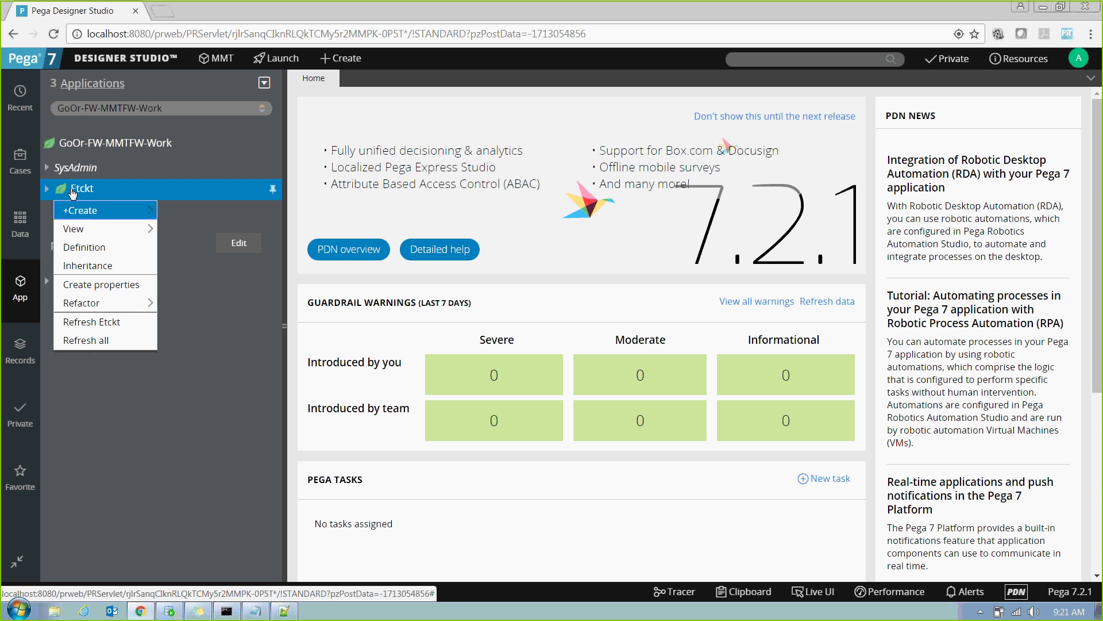
Open Etckt's definition and highlight its ID, class group GoOr-FW-MMTFW-Work and parent Work-Cover-.
{"action": "left_click", "coordinate": [74, 251]}
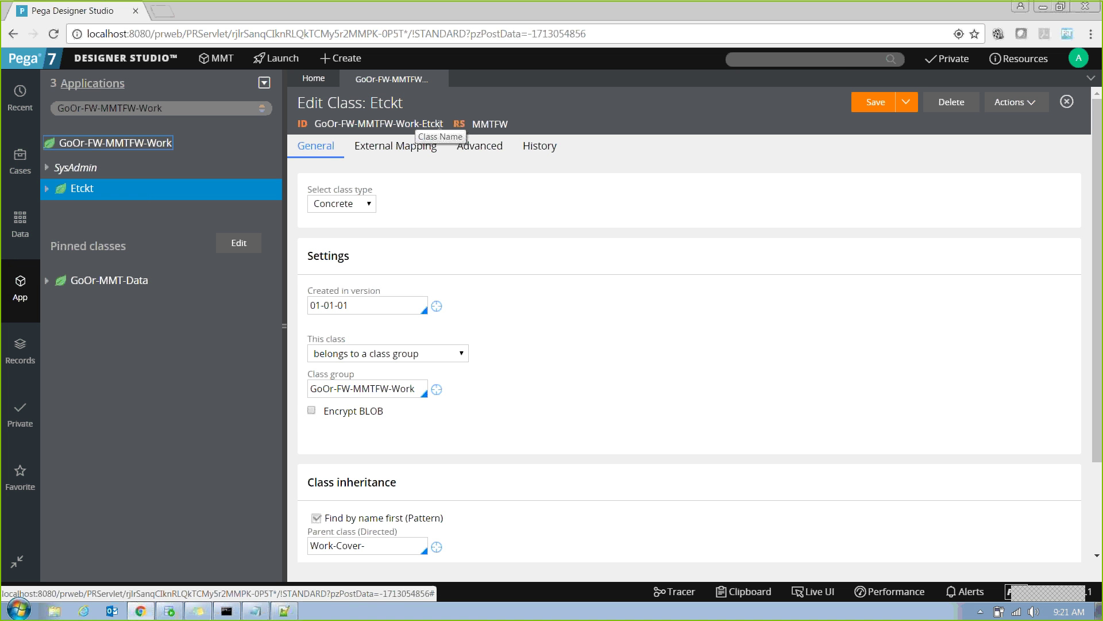
{"action": "left_click_drag", "start_coordinate": [444, 123], "coordinate": [317, 124]}
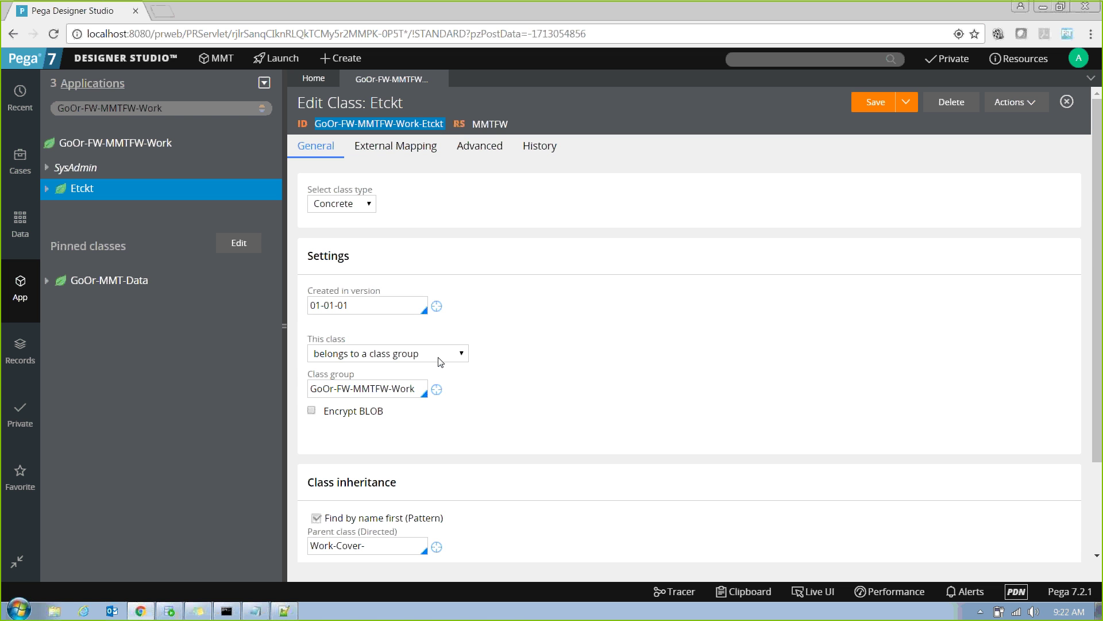
{"action": "left_click_drag", "start_coordinate": [420, 389], "coordinate": [313, 389]}
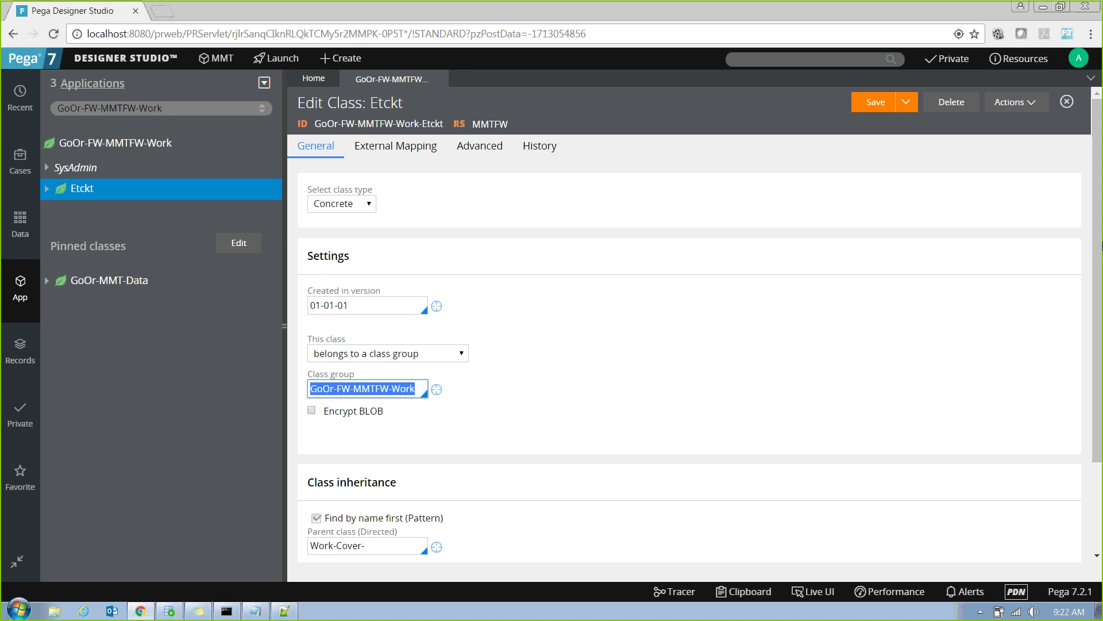
{"action": "scroll", "coordinate": [1101, 377], "scroll_direction": "down", "scroll_amount": 2}
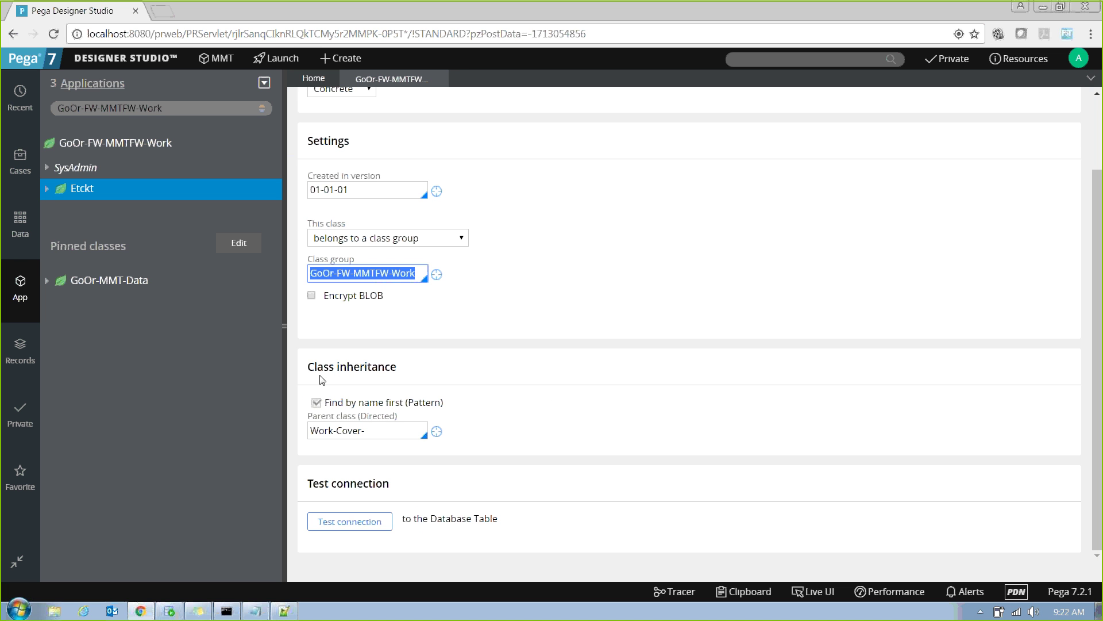
{"action": "left_click", "coordinate": [406, 426]}
{"action": "left_click_drag", "start_coordinate": [313, 419], "coordinate": [286, 428]}
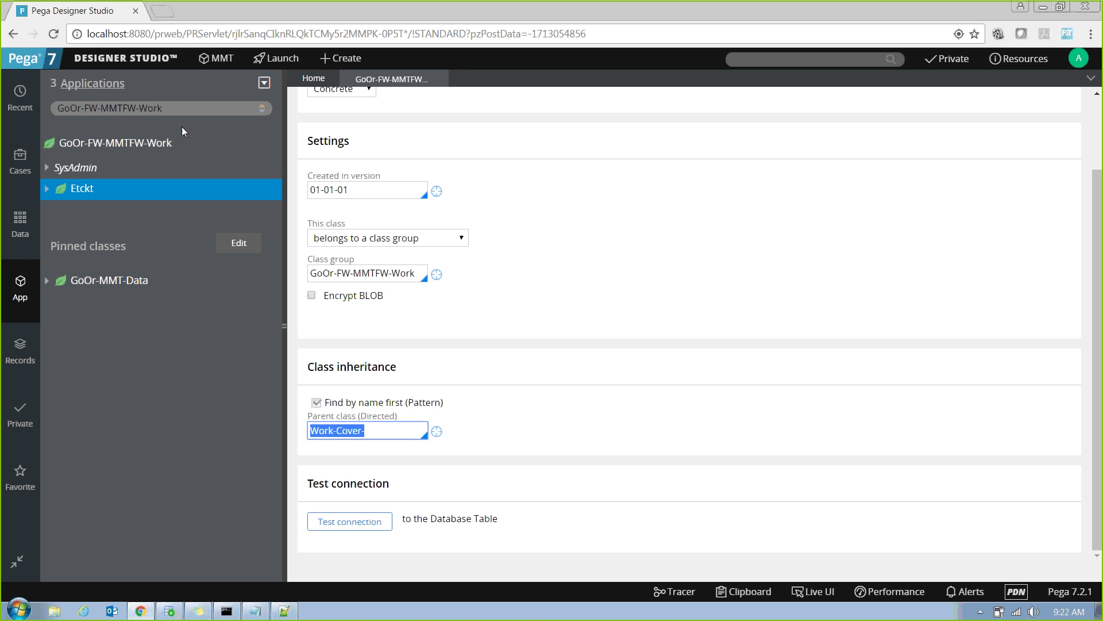
{"action": "left_click", "coordinate": [209, 113]}
Trim the explorer filter back to GoOr- and switch the App explorer to GoOr-MMT-Work.
{"action": "key", "text": "BackSpace"}
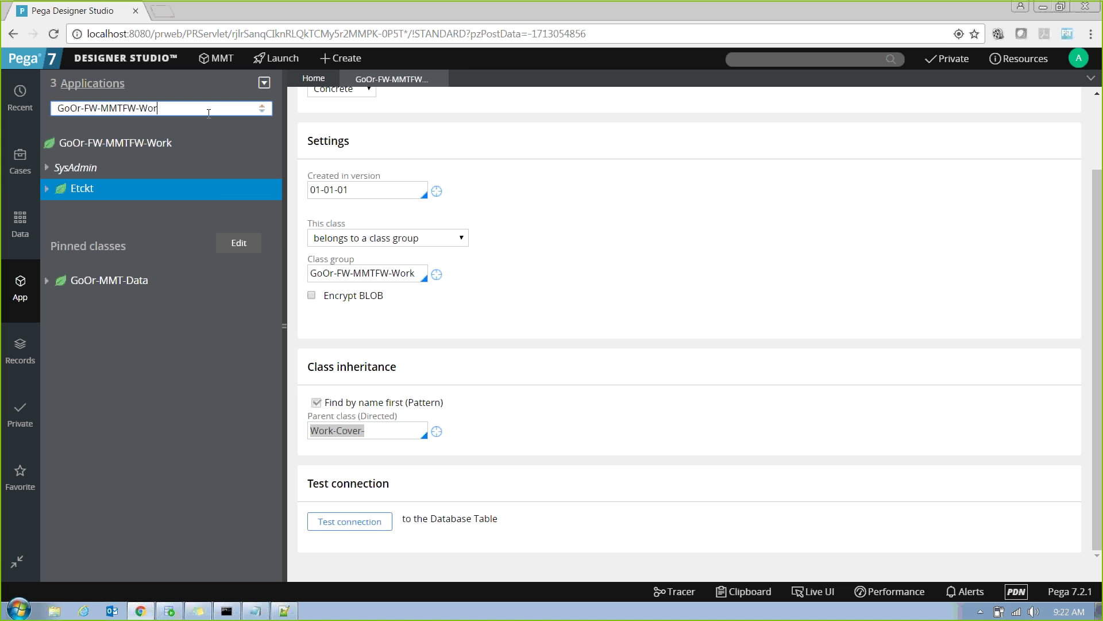
{"action": "key", "text": "BackSpace"}
{"action": "key", "text": "BackSpace"}
{"action": "key", "text": "BackSpace"}
{"action": "key", "text": "BackSpace"}
{"action": "key", "text": "BackSpace"}
{"action": "key", "text": "BackSpace"}
{"action": "key", "text": "BackSpace"}
{"action": "key", "text": "BackSpace"}
{"action": "key", "text": "BackSpace"}
{"action": "key", "text": "BackSpace"}
{"action": "key", "text": "BackSpace"}
{"action": "key", "text": "BackSpace"}
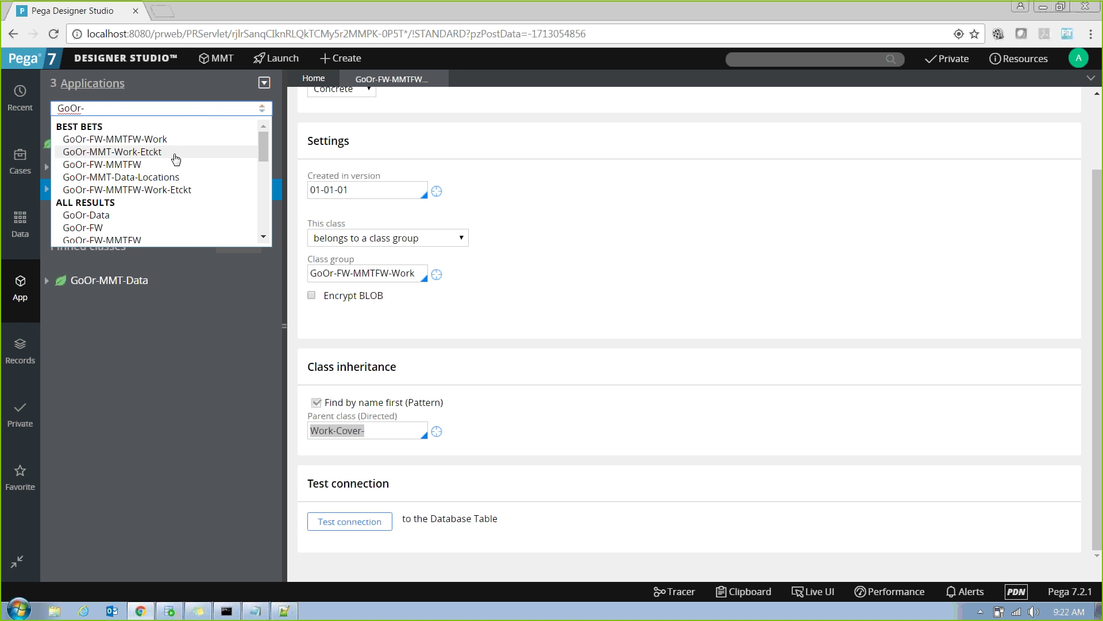
{"action": "left_click_drag", "start_coordinate": [261, 155], "coordinate": [262, 205]}
{"action": "left_click", "coordinate": [262, 205]}
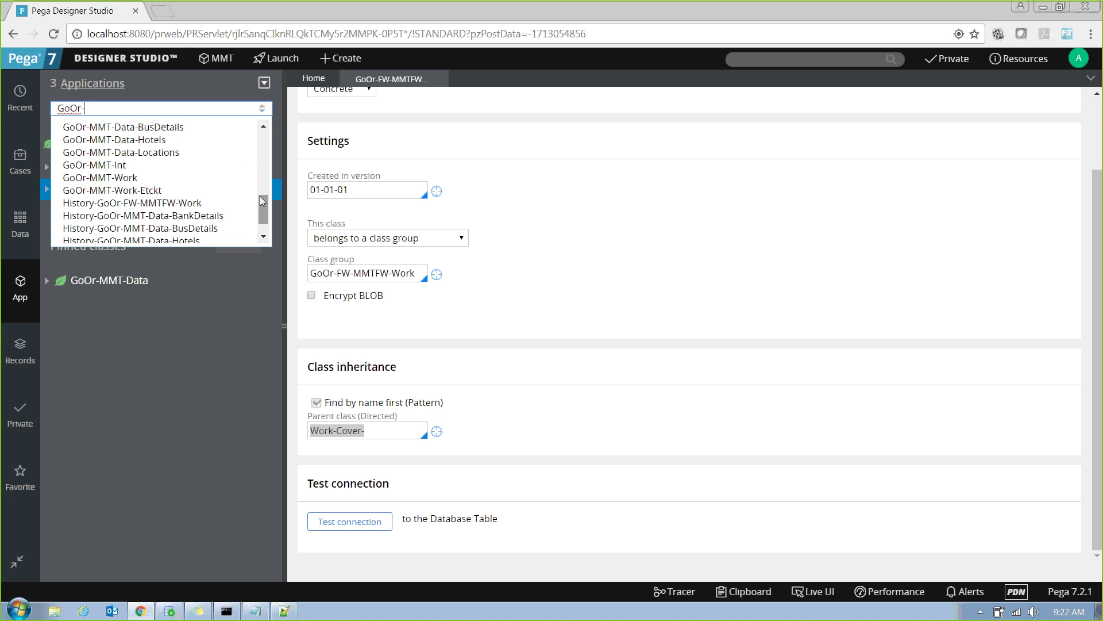
{"action": "left_click", "coordinate": [105, 179]}
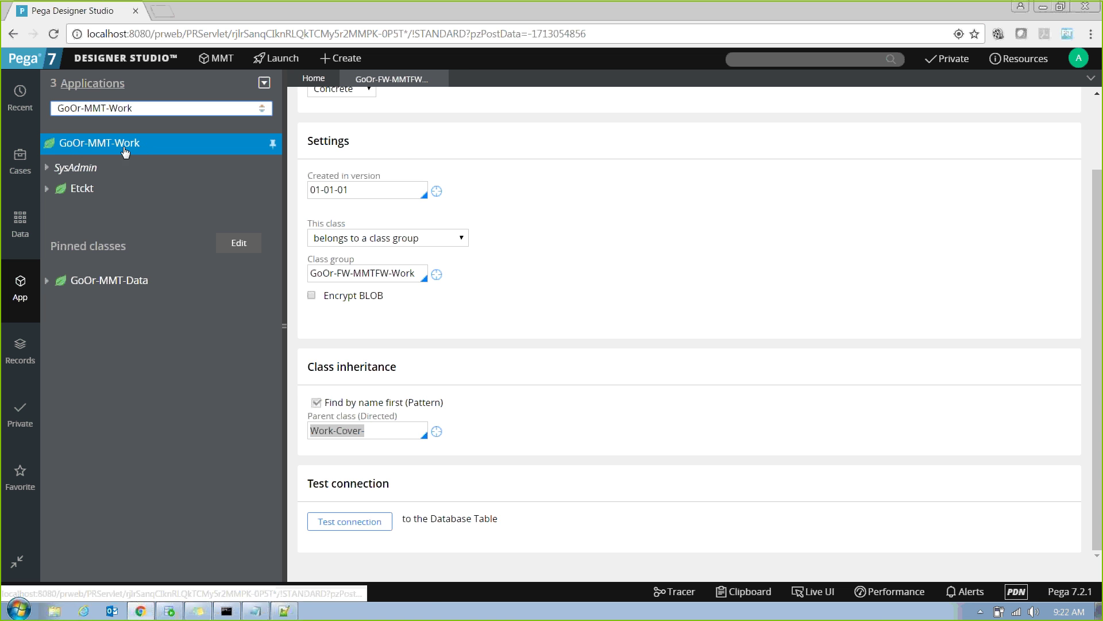
Open the definition form of the Etckt class under GoOr-MMT-Work.
{"action": "right_click", "coordinate": [125, 151]}
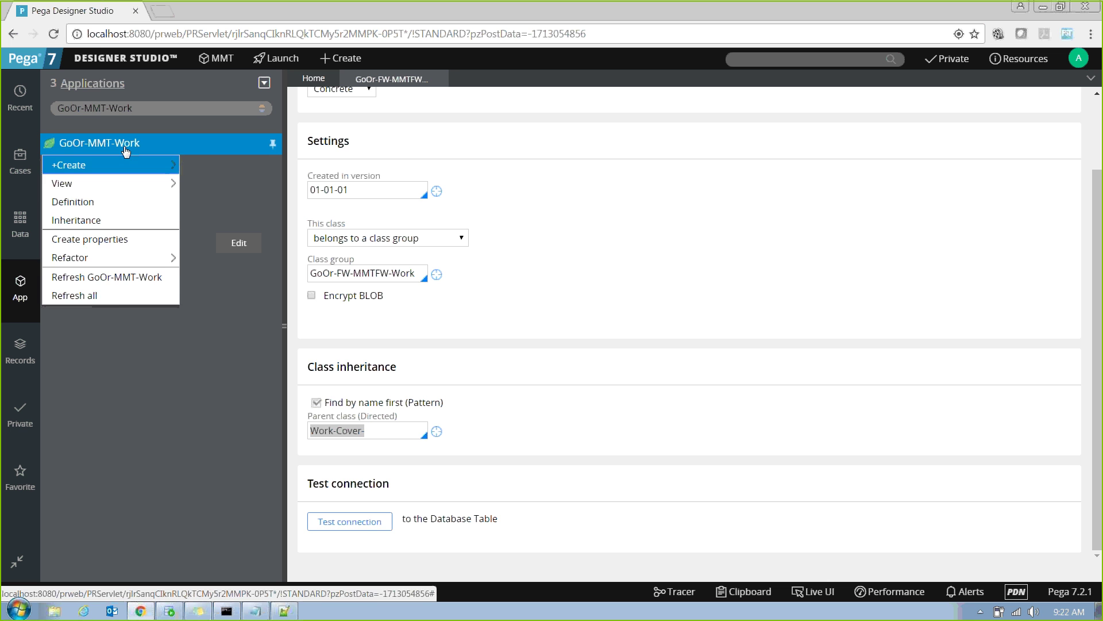
{"action": "left_click", "coordinate": [417, 127]}
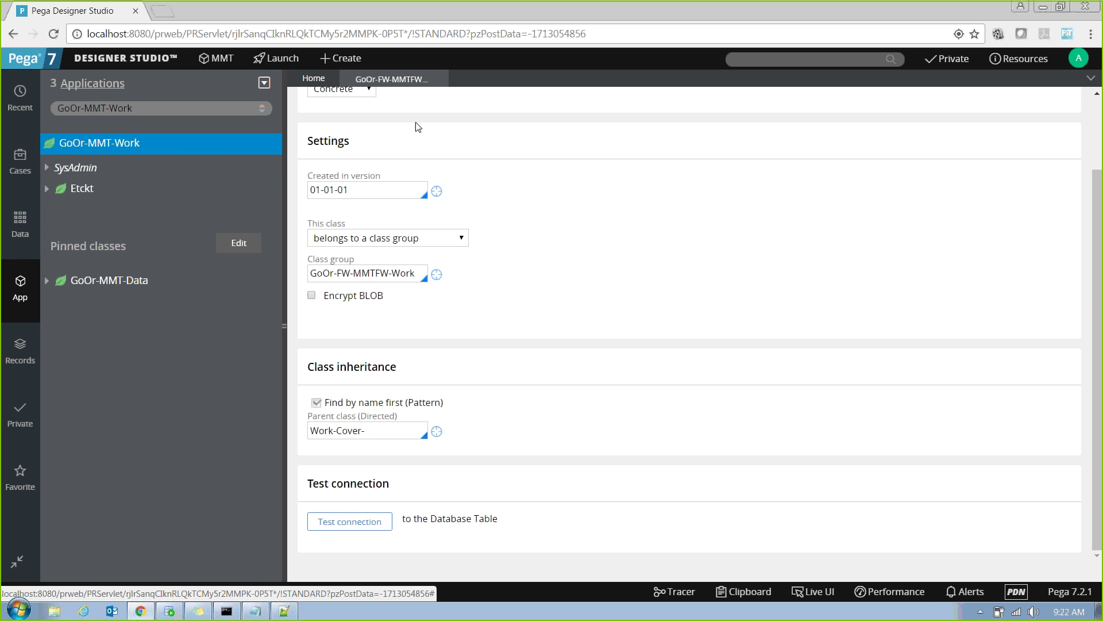
{"action": "right_click", "coordinate": [87, 188]}
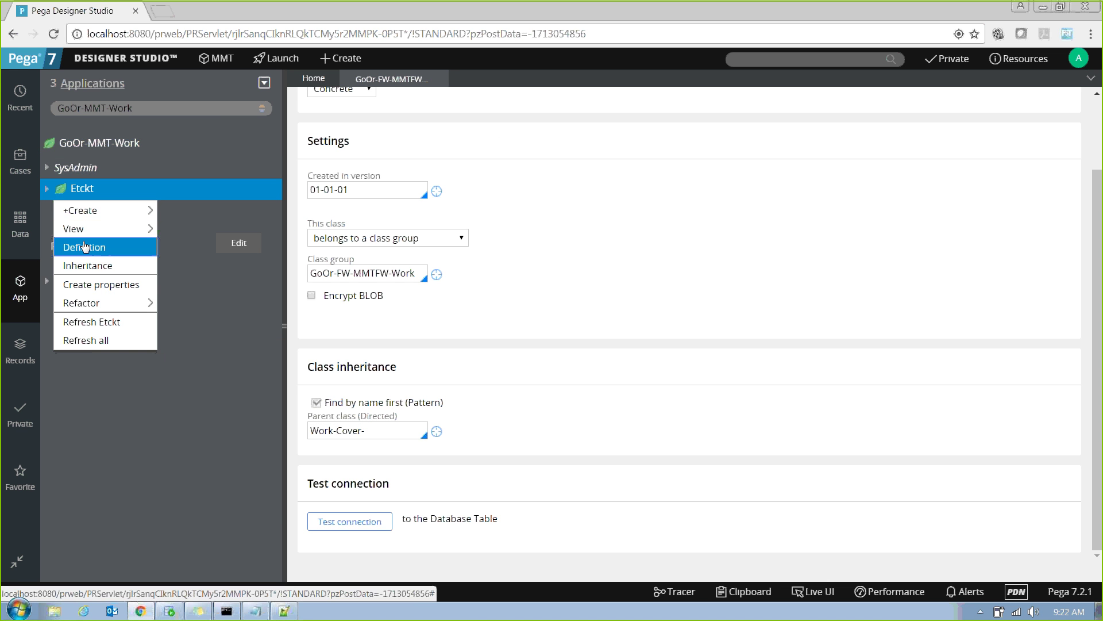
{"action": "left_click", "coordinate": [84, 246]}
{"action": "left_click", "coordinate": [387, 81]}
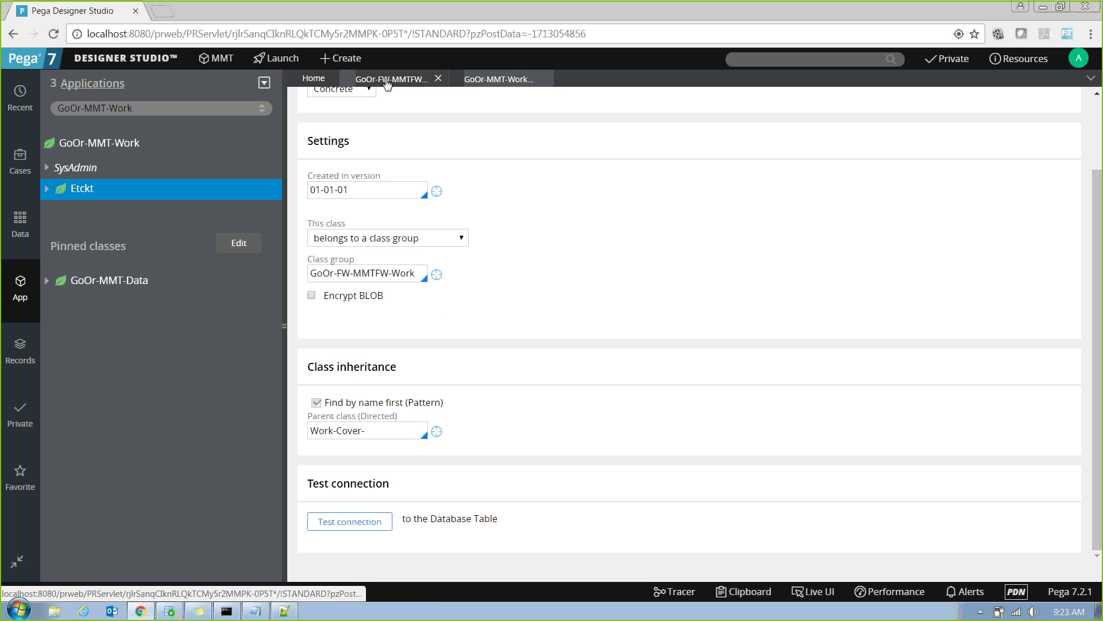
{"action": "left_click", "coordinate": [484, 84]}
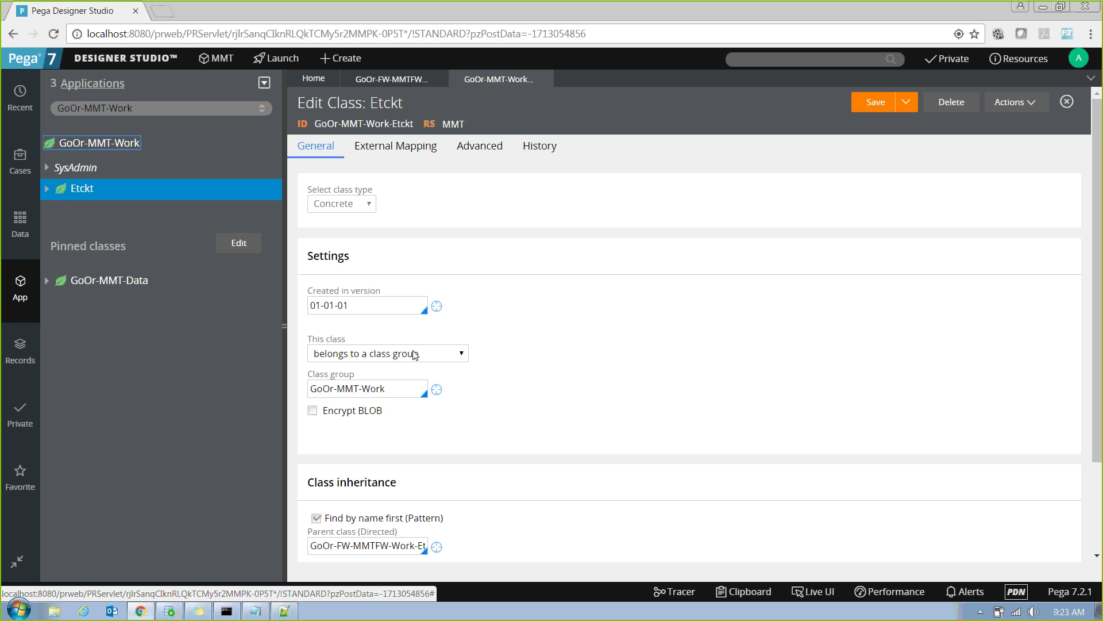
Select the class group GoOr-MMT-Work and the parent class value on the Etckt form.
{"action": "triple_click", "coordinate": [397, 389]}
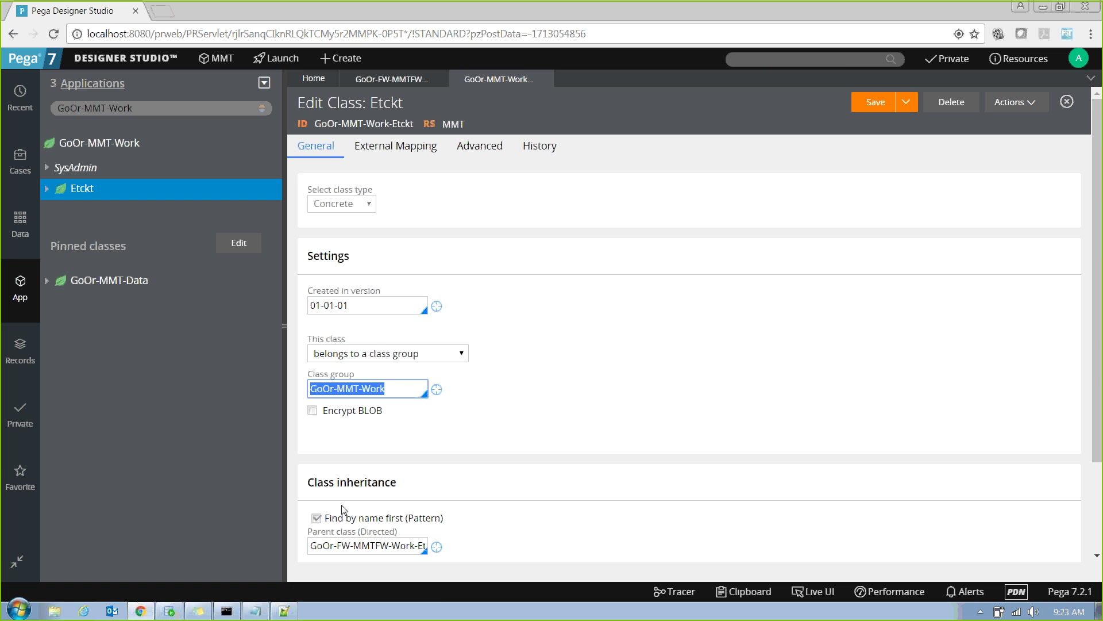
{"action": "left_click_drag", "start_coordinate": [310, 485], "coordinate": [450, 478]}
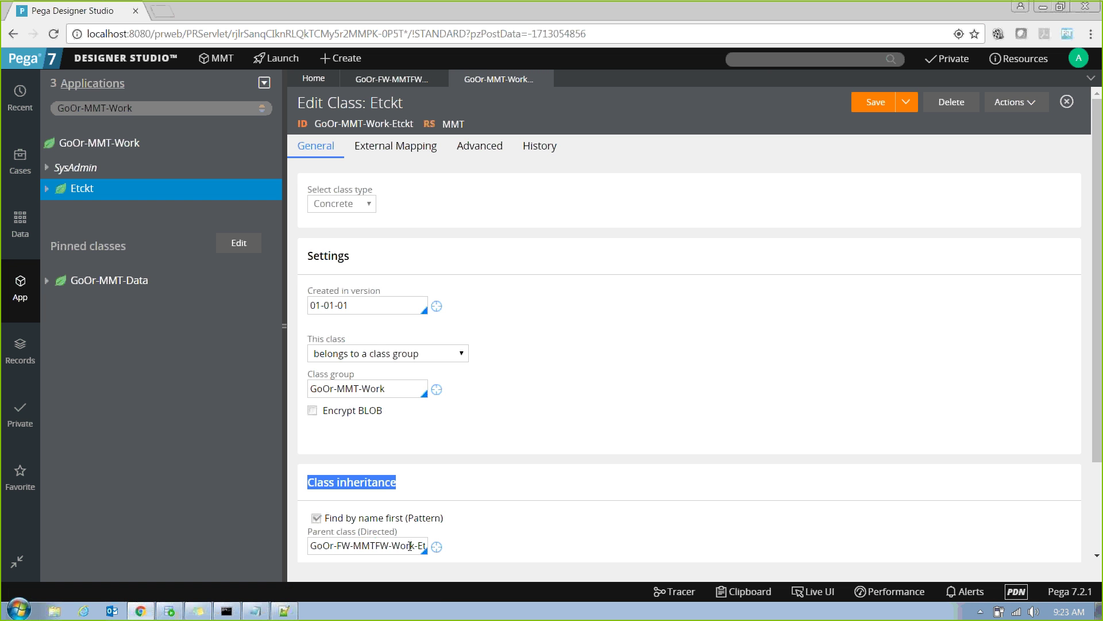
{"action": "left_click_drag", "start_coordinate": [346, 547], "coordinate": [501, 539]}
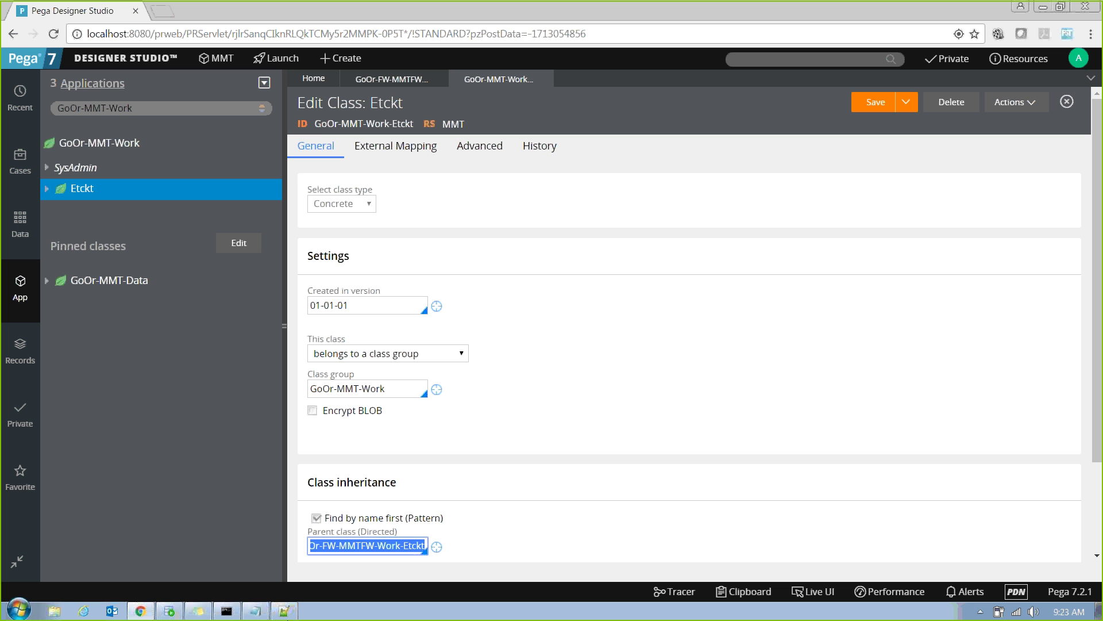
{"action": "left_click", "coordinate": [284, 611]}
Clear the old table notes and write org, div, fw and impl on alternate lines.
{"action": "key", "text": "ctrl+a"}
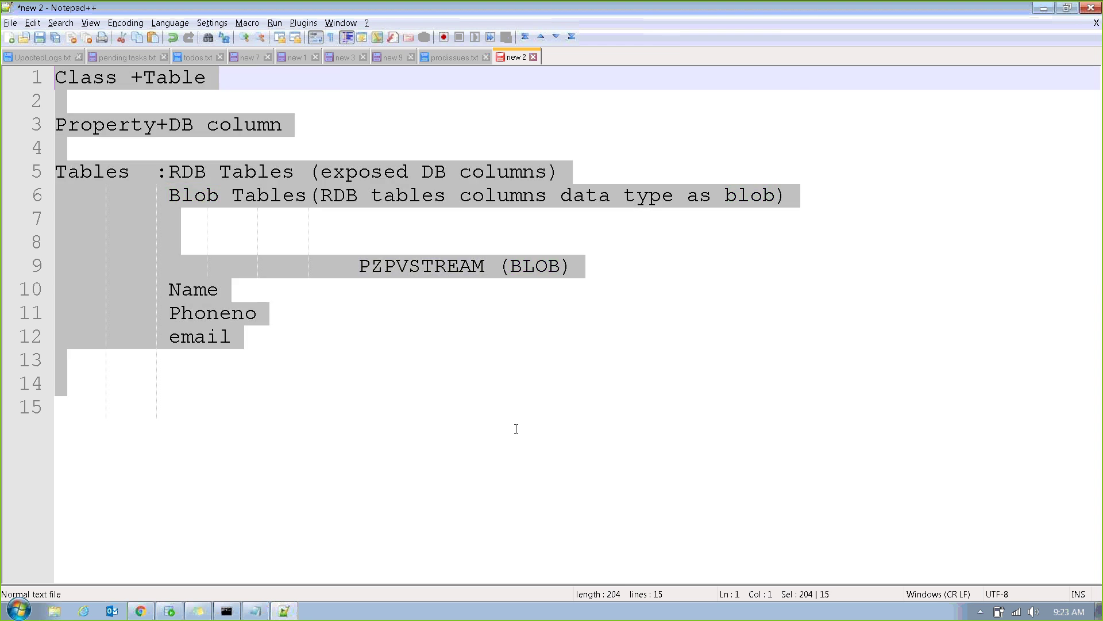
{"action": "key", "text": "Delete"}
{"action": "type", "text": "org"}
{"action": "key", "text": "Return"}
{"action": "key", "text": "Return"}
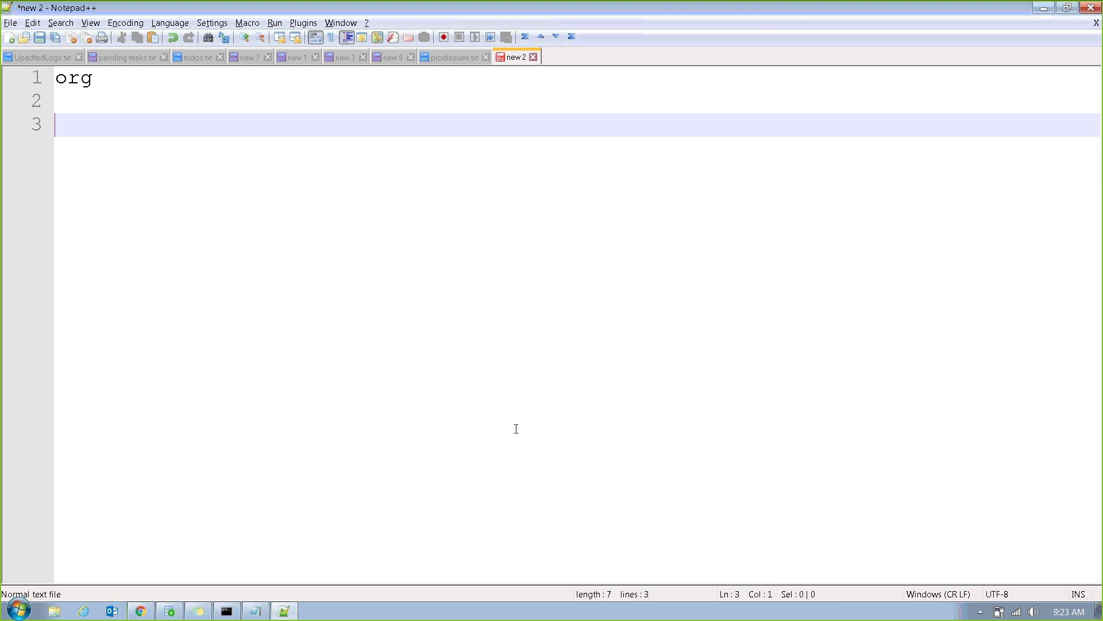
{"action": "type", "text": "div"}
{"action": "key", "text": "Return"}
{"action": "key", "text": "Return"}
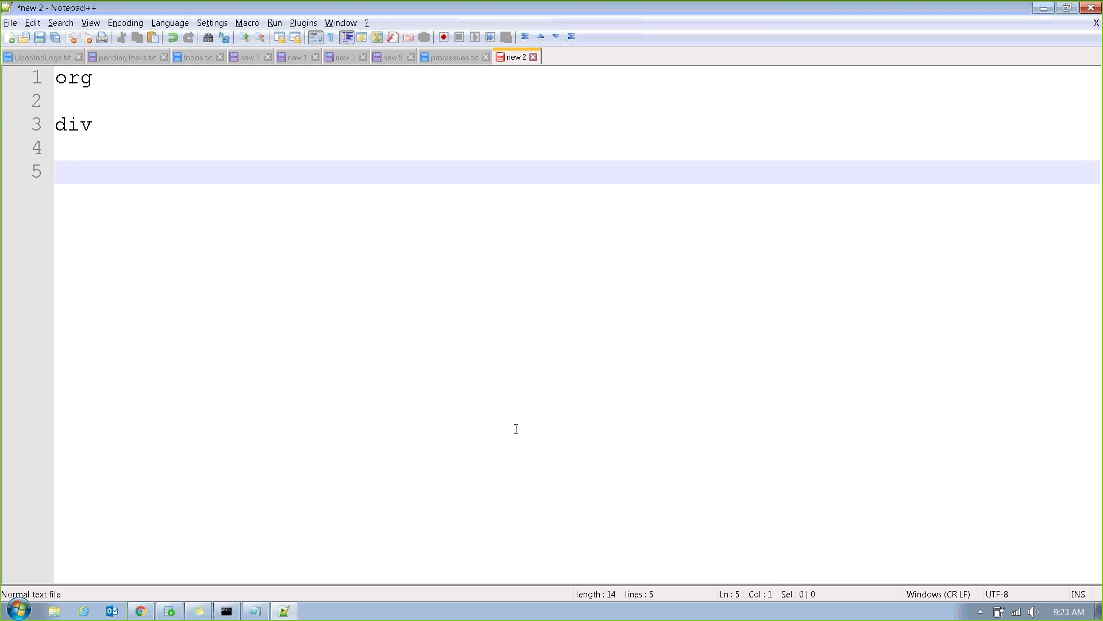
{"action": "type", "text": "fw"}
{"action": "key", "text": "Return"}
{"action": "key", "text": "Return"}
{"action": "type", "text": "im"}
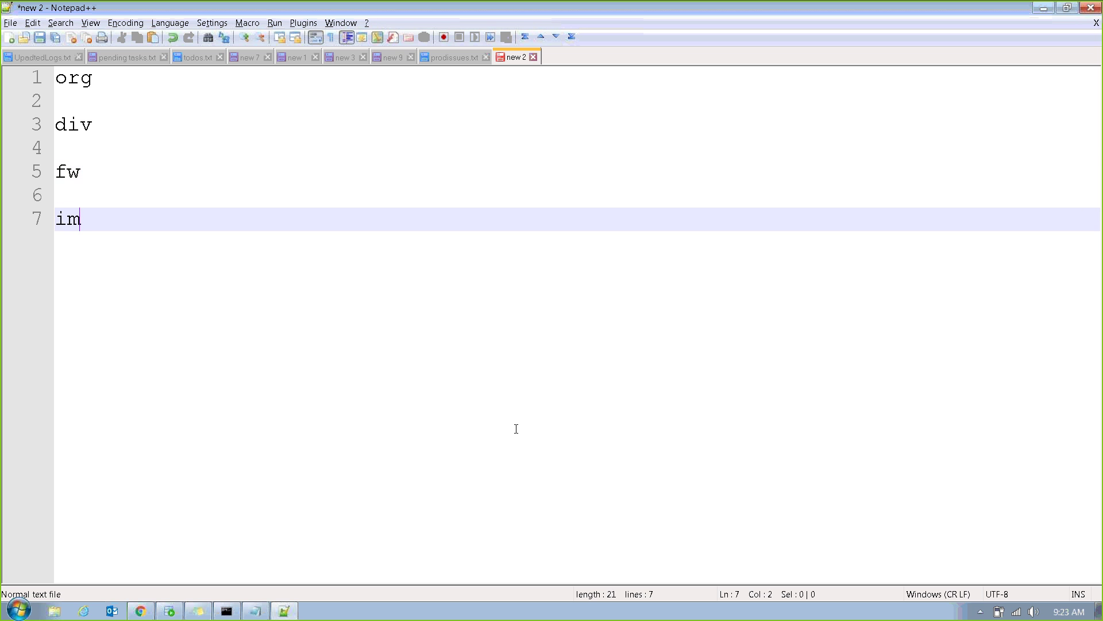
{"action": "type", "text": "pl"}
{"action": "key", "text": "alt+Tab"}
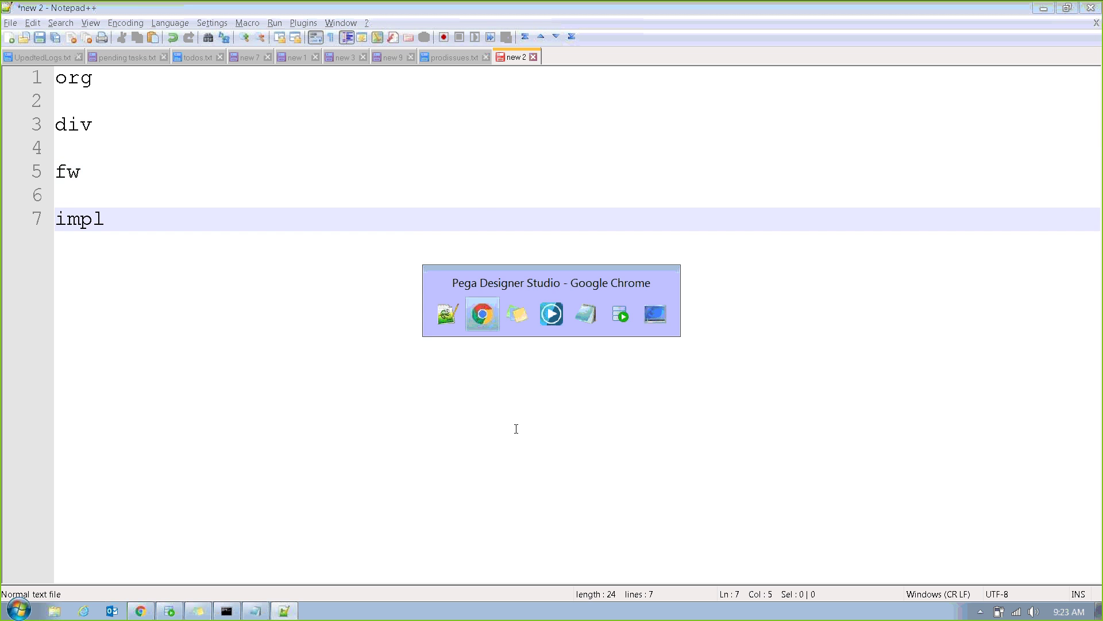
{"action": "key", "text": "alt+Tab"}
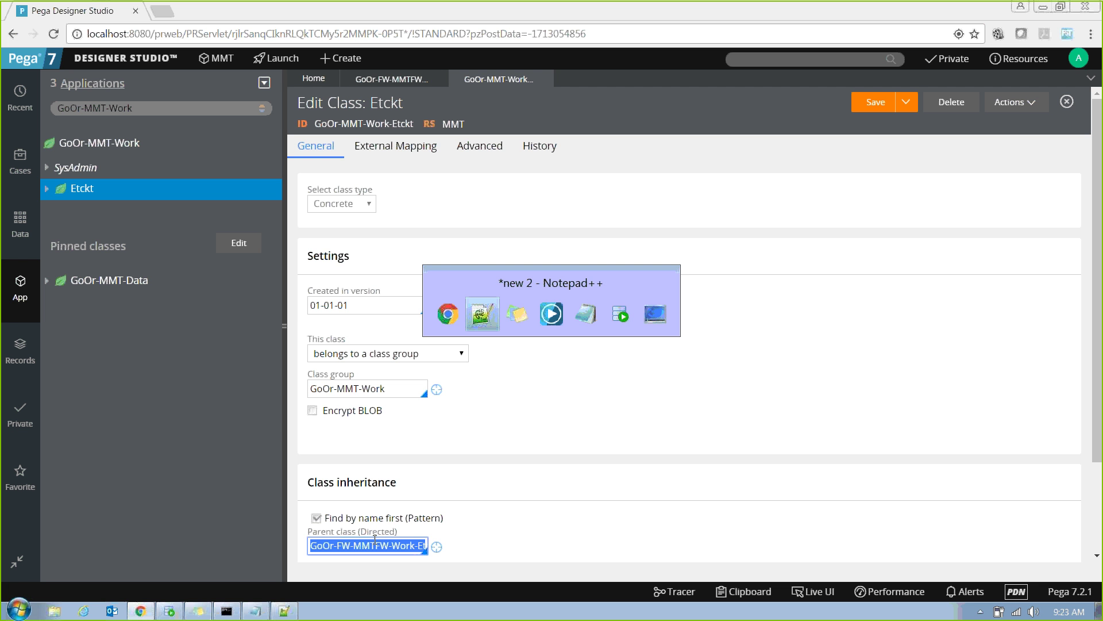
{"action": "key", "text": "alt+Tab"}
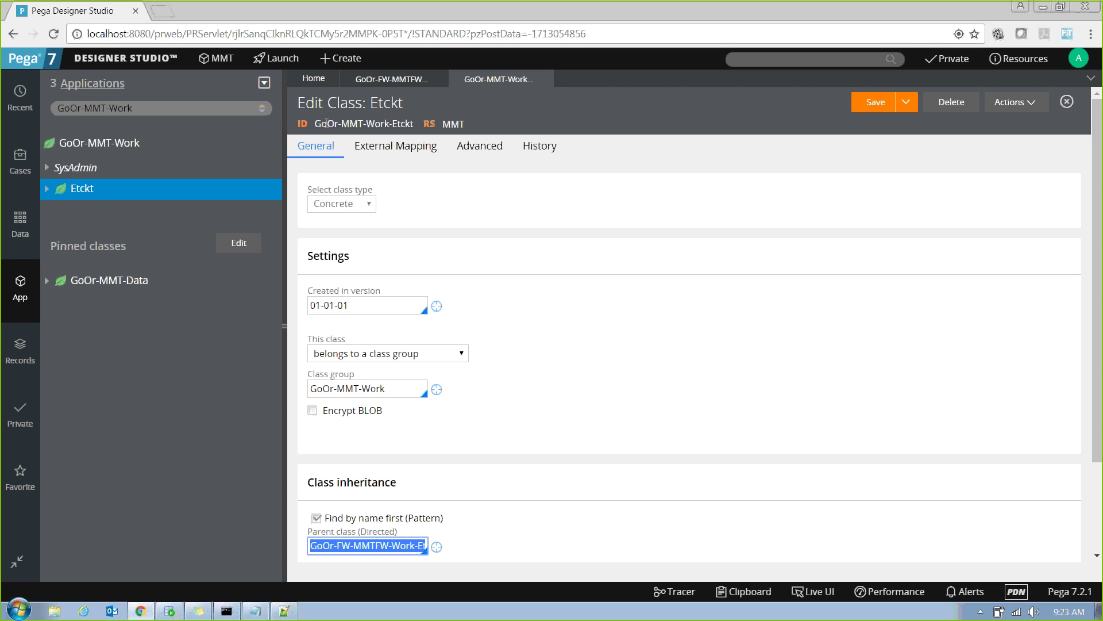
Copy the class ID GoOr-MMT-Work-Etckt from Pega and paste it beside impl on line 7.
{"action": "left_click_drag", "start_coordinate": [316, 123], "coordinate": [428, 128]}
{"action": "key", "text": "ctrl+c"}
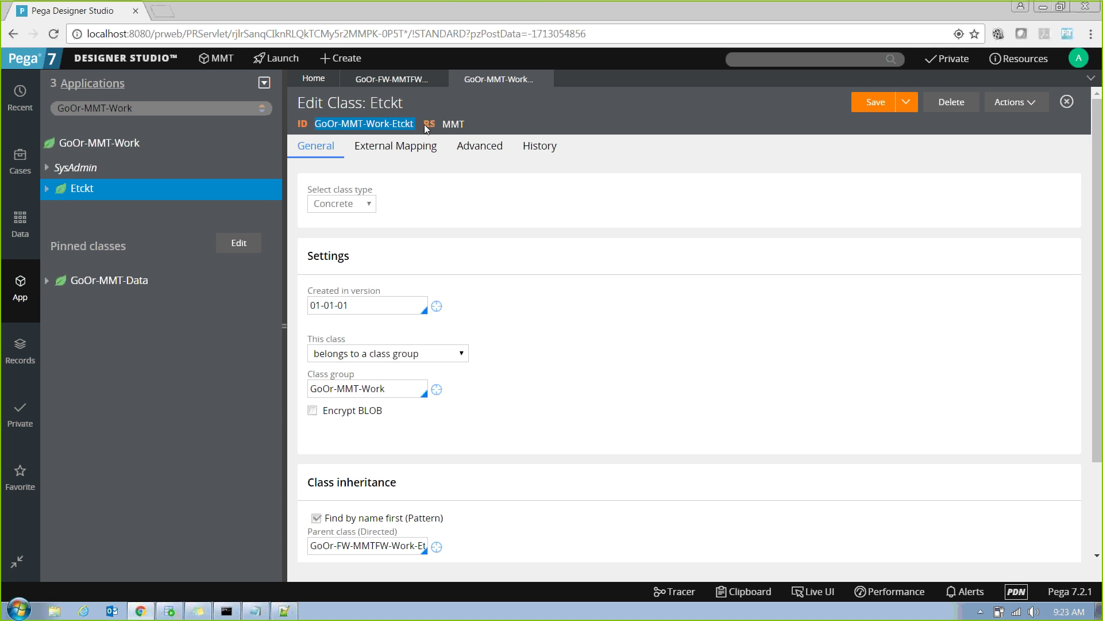
{"action": "key", "text": "alt+Tab"}
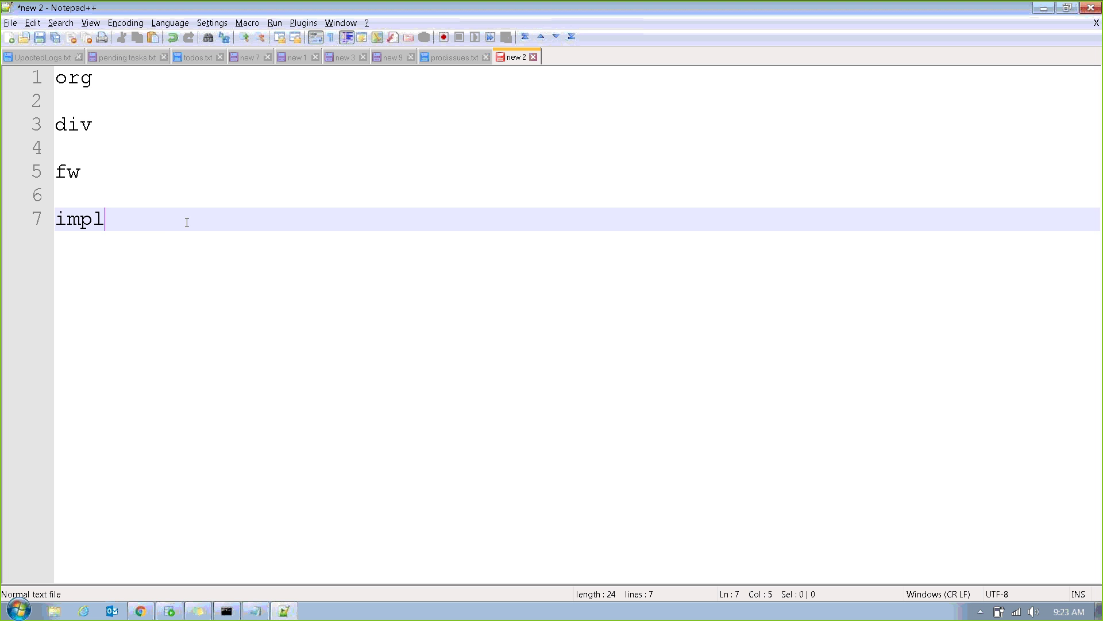
{"action": "key", "text": "Tab"}
{"action": "key", "text": "ctrl+v"}
{"action": "key", "text": "Return"}
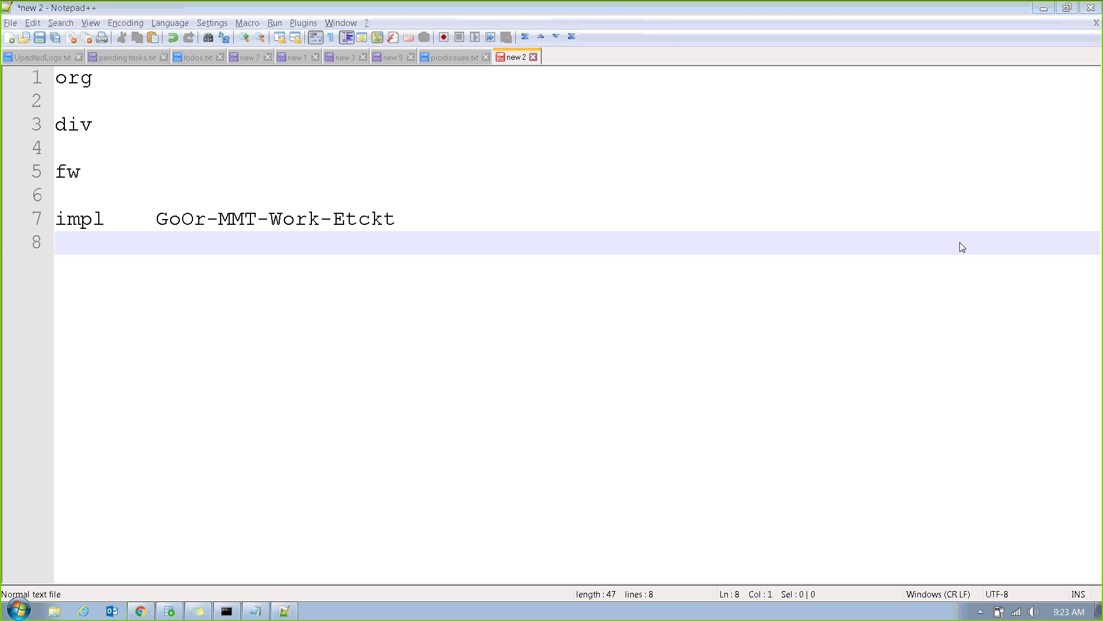
Put the insertion point after fw on line 5 of the notes.
{"action": "key", "text": "alt+Tab"}
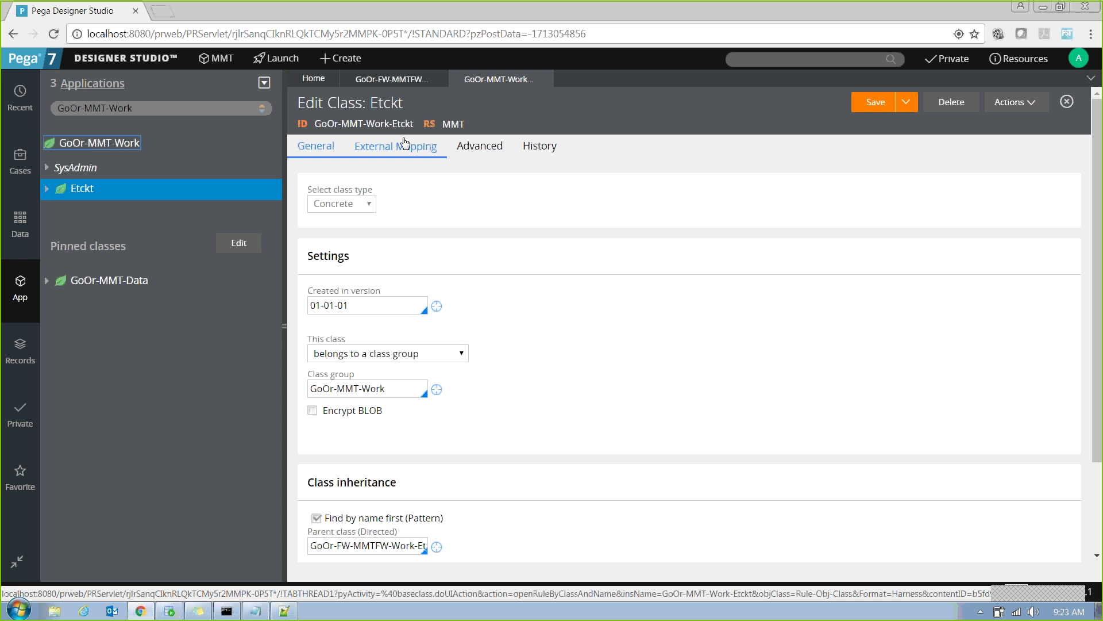
{"action": "key", "text": "alt+Tab"}
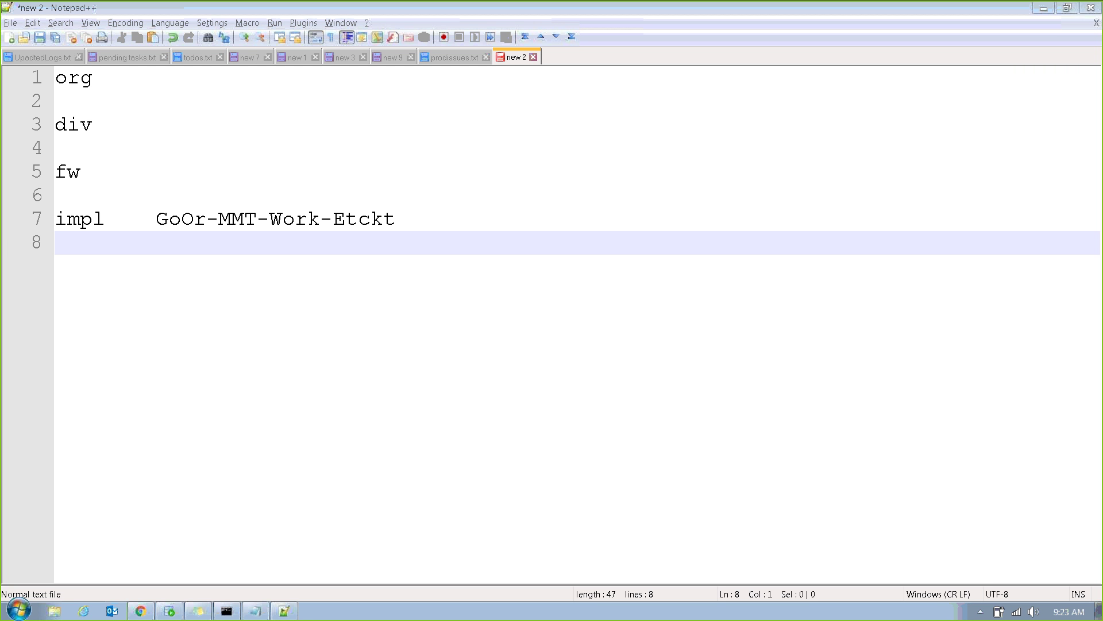
{"action": "left_click", "coordinate": [1093, 147]}
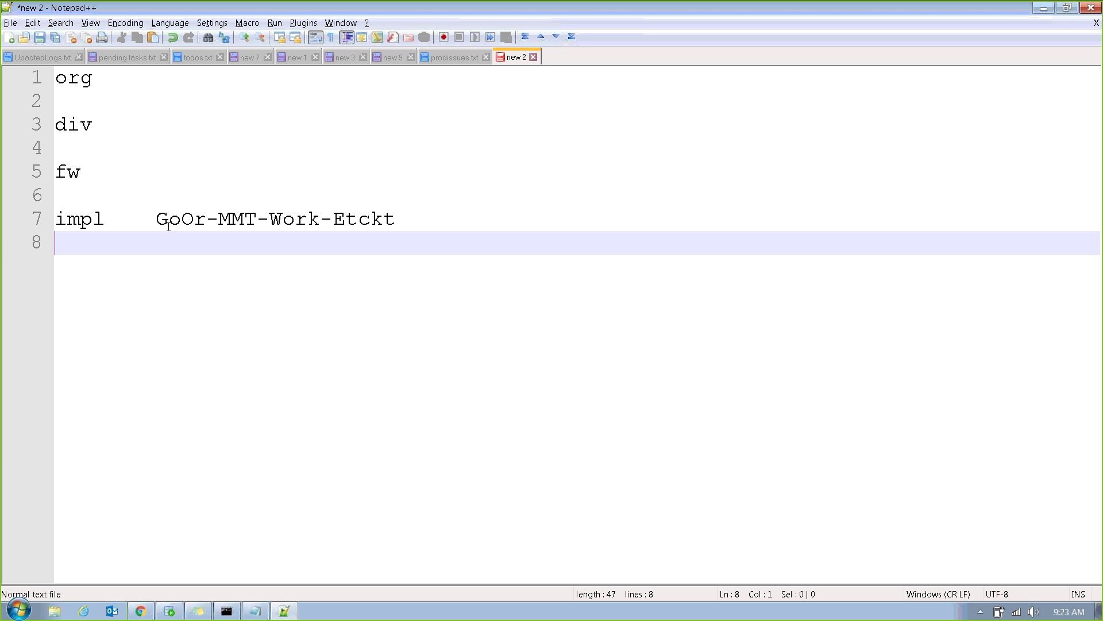
{"action": "left_click", "coordinate": [92, 171]}
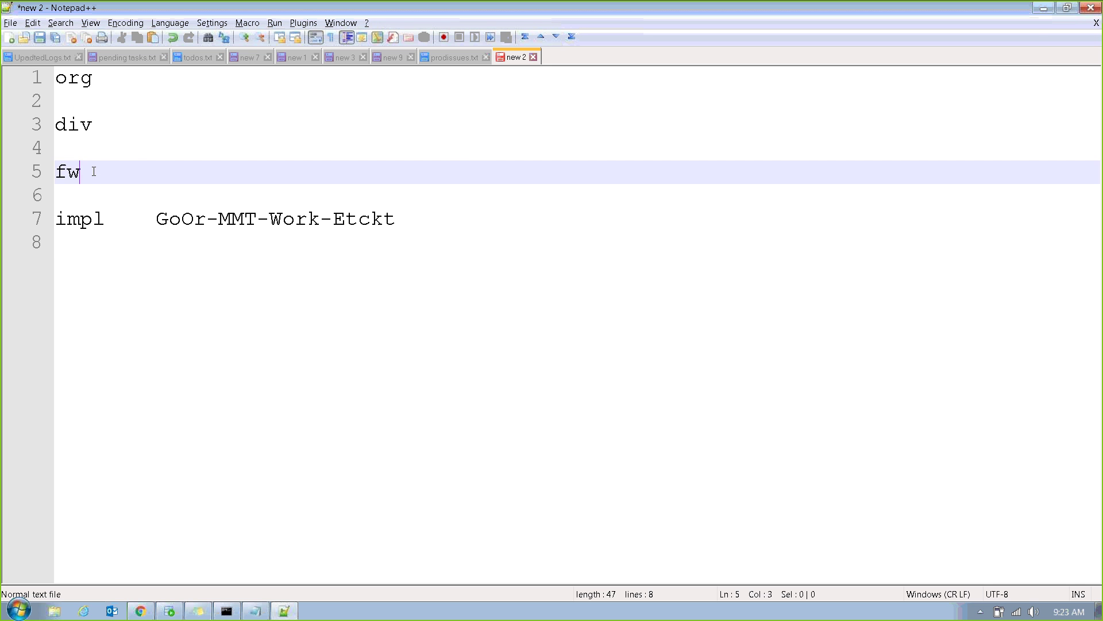
{"action": "key", "text": "alt+Tab"}
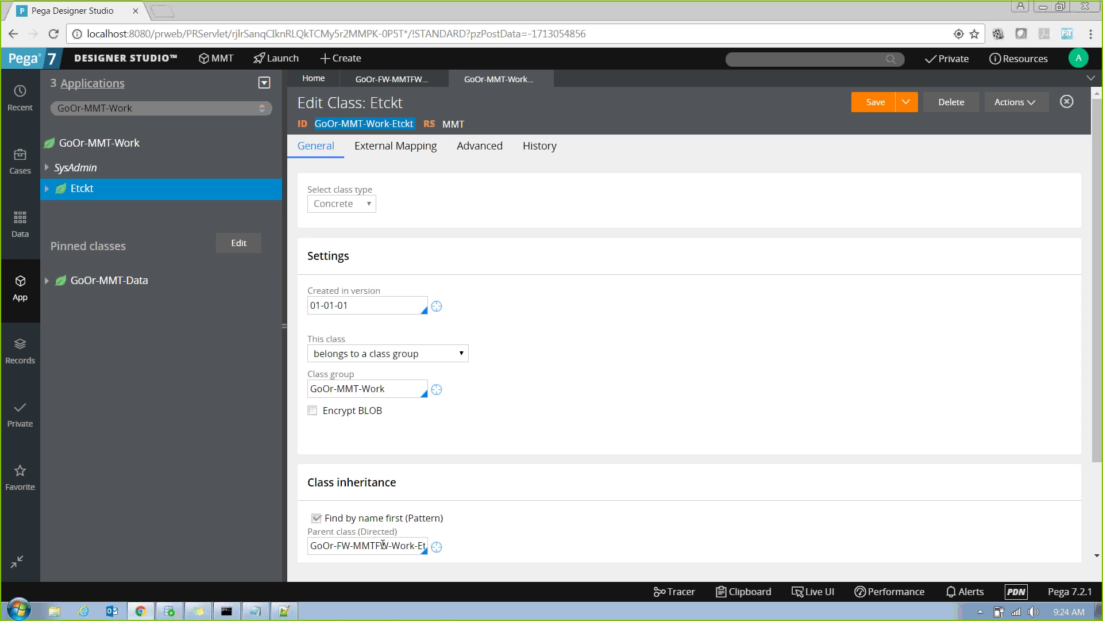
Copy the Etckt parent class GoOr-FW-MMTFW-Work-Etckt and paste it after fw on line 5.
{"action": "triple_click", "coordinate": [384, 545]}
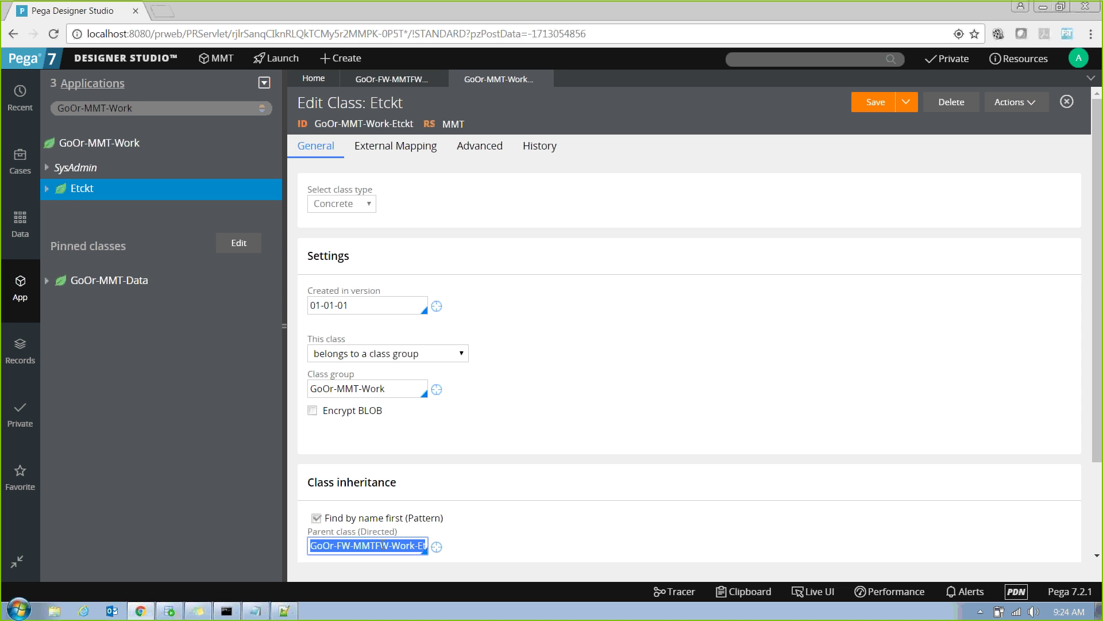
{"action": "key", "text": "alt+Tab"}
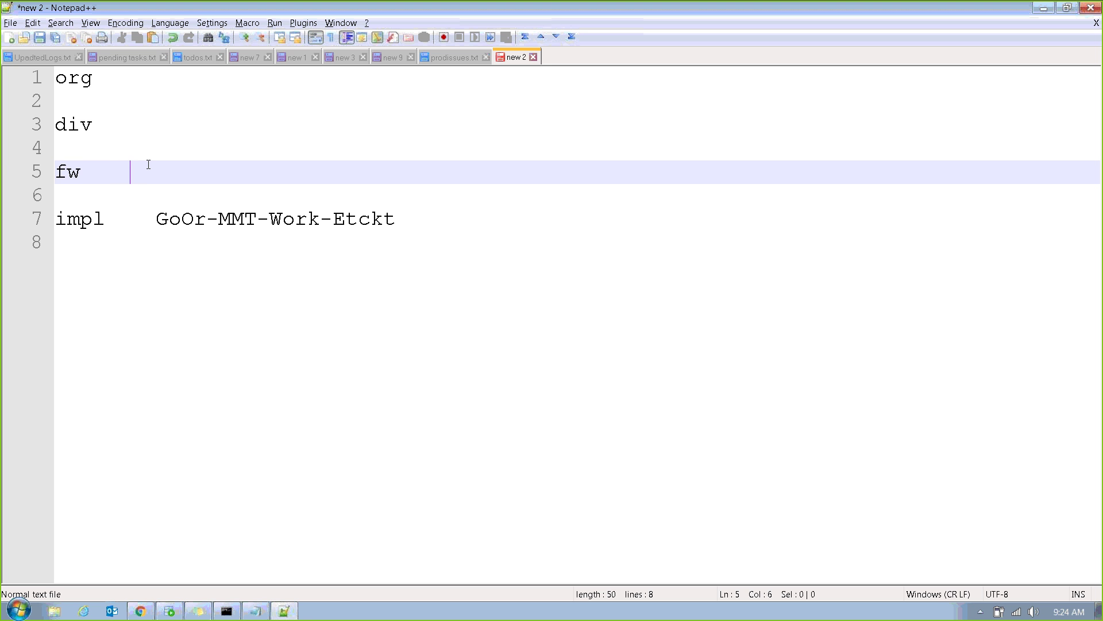
{"action": "type", "text": "GoOr-FW-MMTFW-Work-Etckt"}
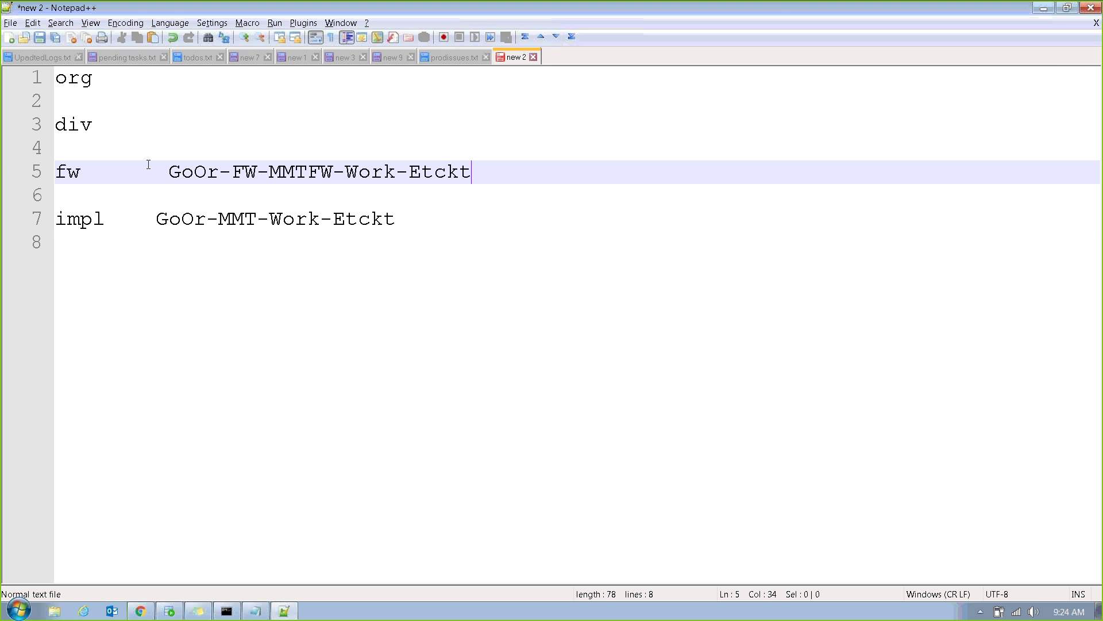
Compare the MMT, Etckt, Work and GoOr parts of the impl name with MMTFW in fw.
{"action": "double_click", "coordinate": [242, 227]}
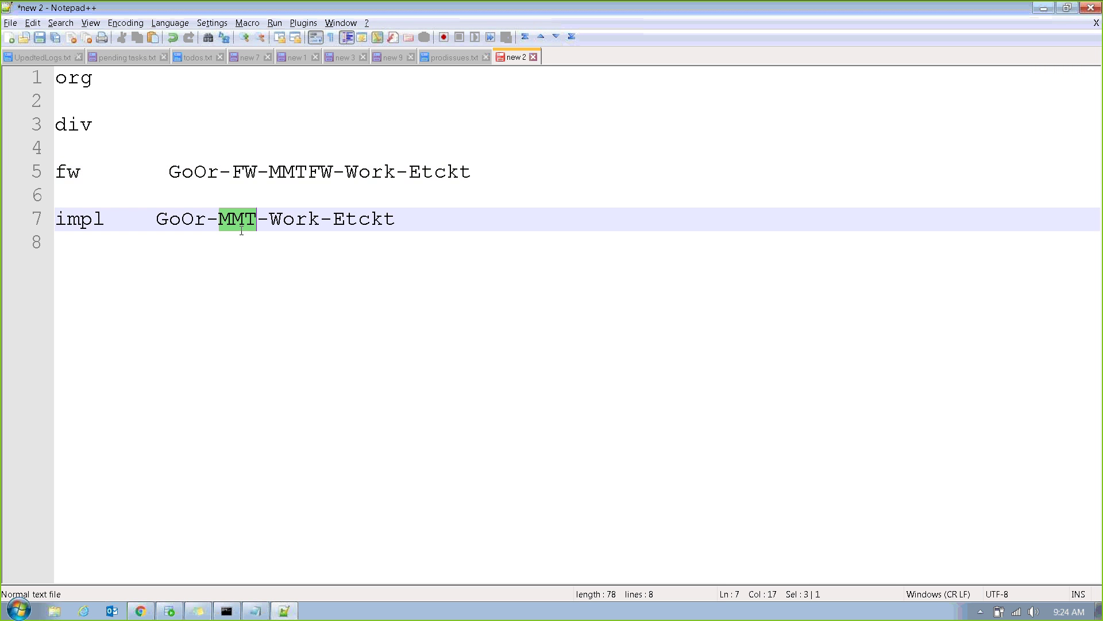
{"action": "double_click", "coordinate": [304, 172]}
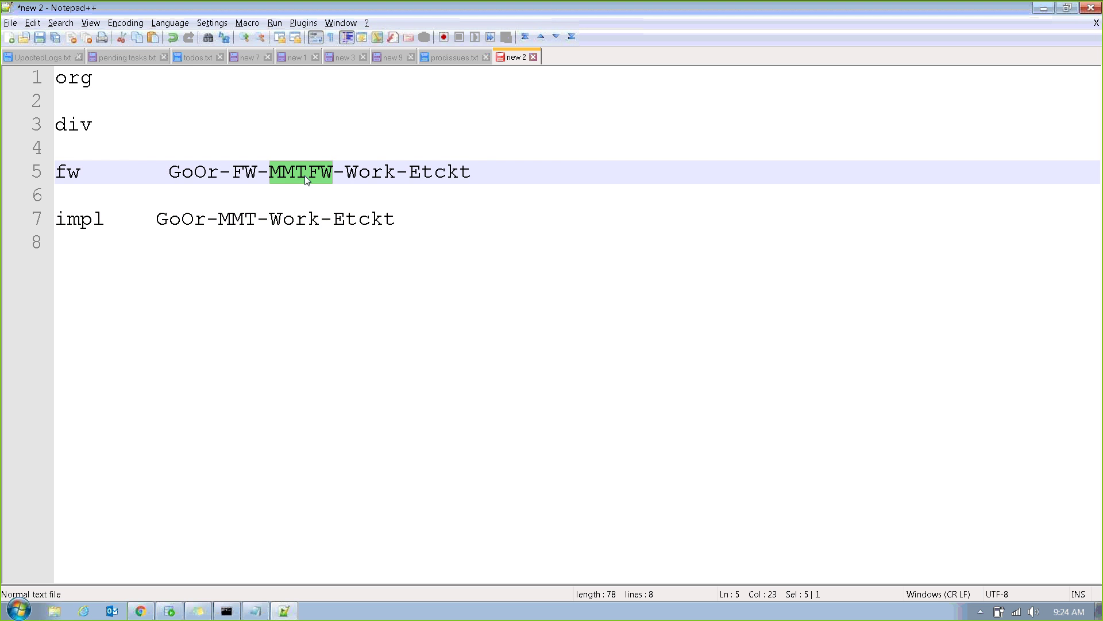
{"action": "double_click", "coordinate": [359, 223]}
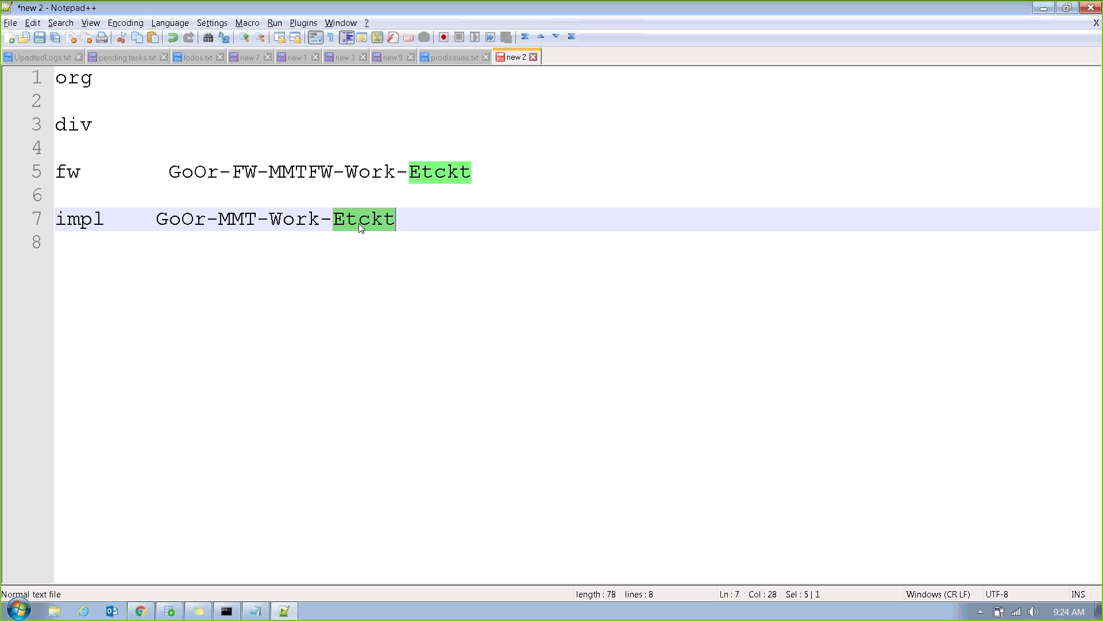
{"action": "double_click", "coordinate": [308, 220]}
{"action": "double_click", "coordinate": [222, 224]}
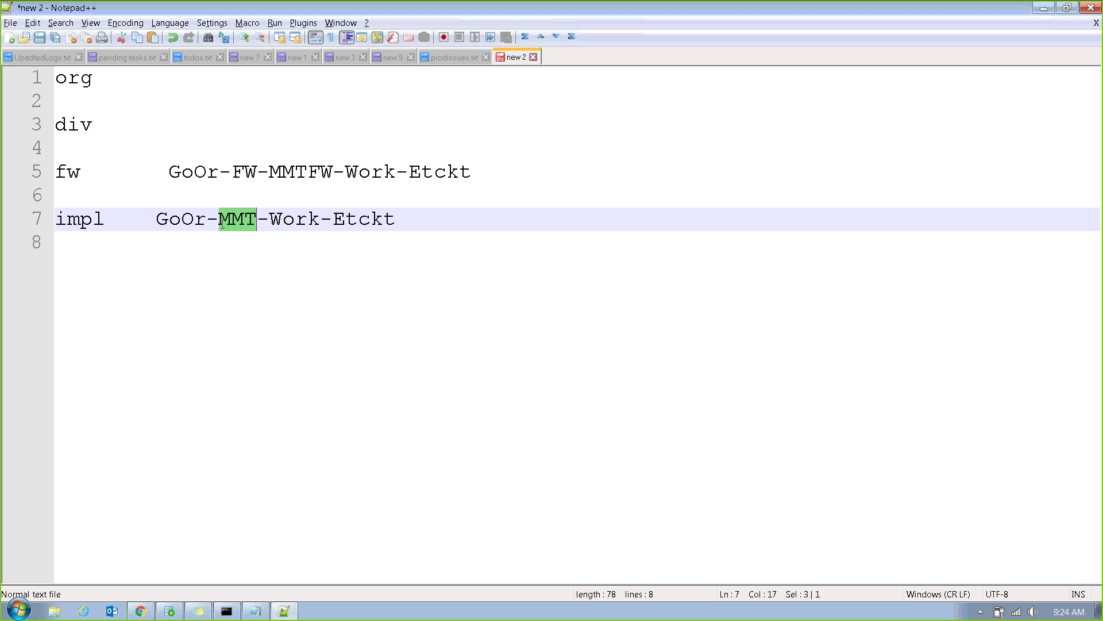
{"action": "double_click", "coordinate": [194, 223]}
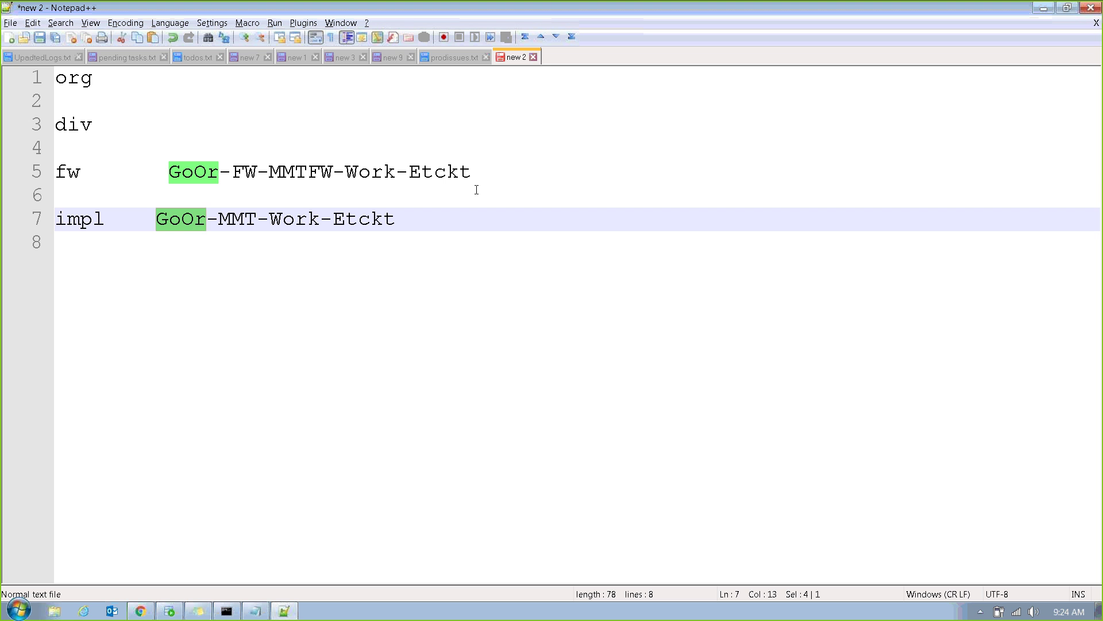
Pick out Etckt, Work, MMTFW, FW and GoOr in the fw name, then show the framework class form.
{"action": "double_click", "coordinate": [438, 171]}
{"action": "double_click", "coordinate": [384, 172]}
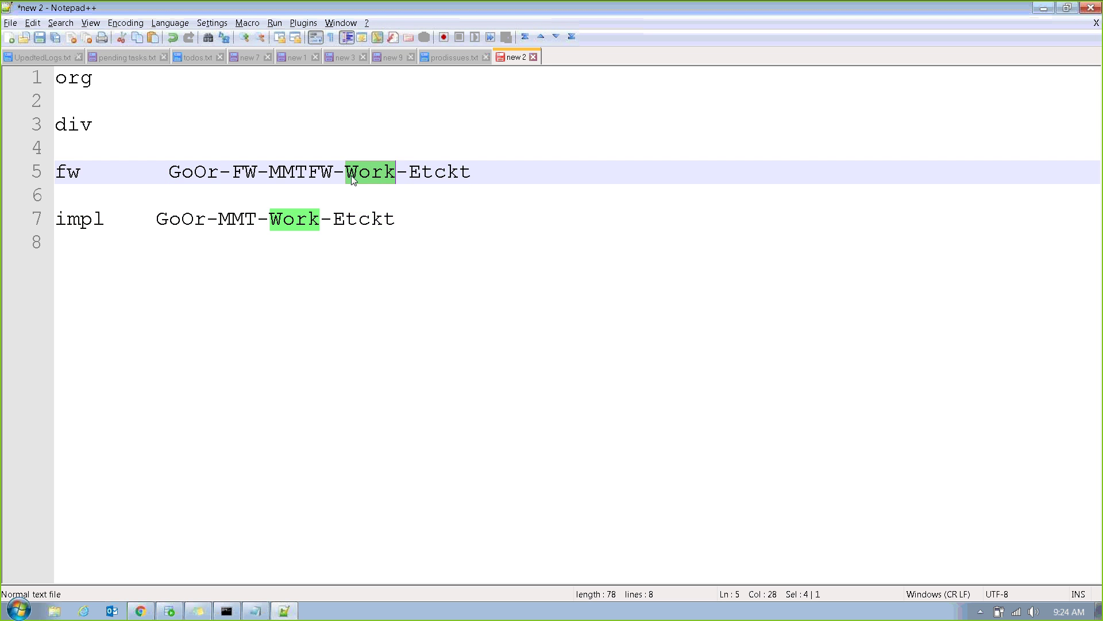
{"action": "double_click", "coordinate": [300, 171]}
{"action": "double_click", "coordinate": [251, 171]}
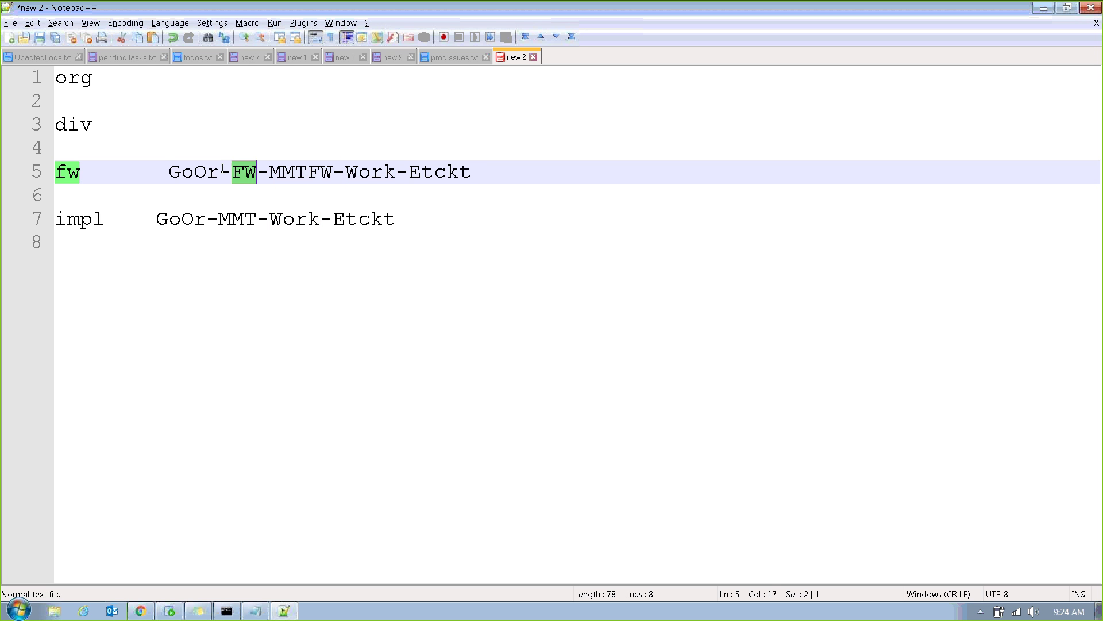
{"action": "double_click", "coordinate": [201, 175]}
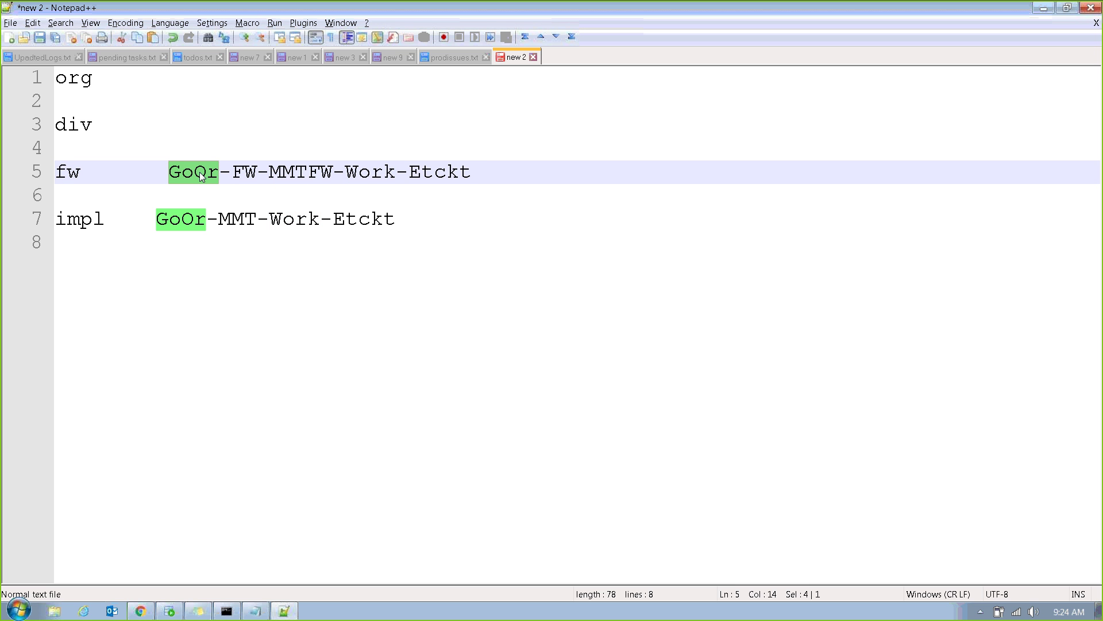
{"action": "key", "text": "alt+Tab"}
{"action": "left_click", "coordinate": [386, 78]}
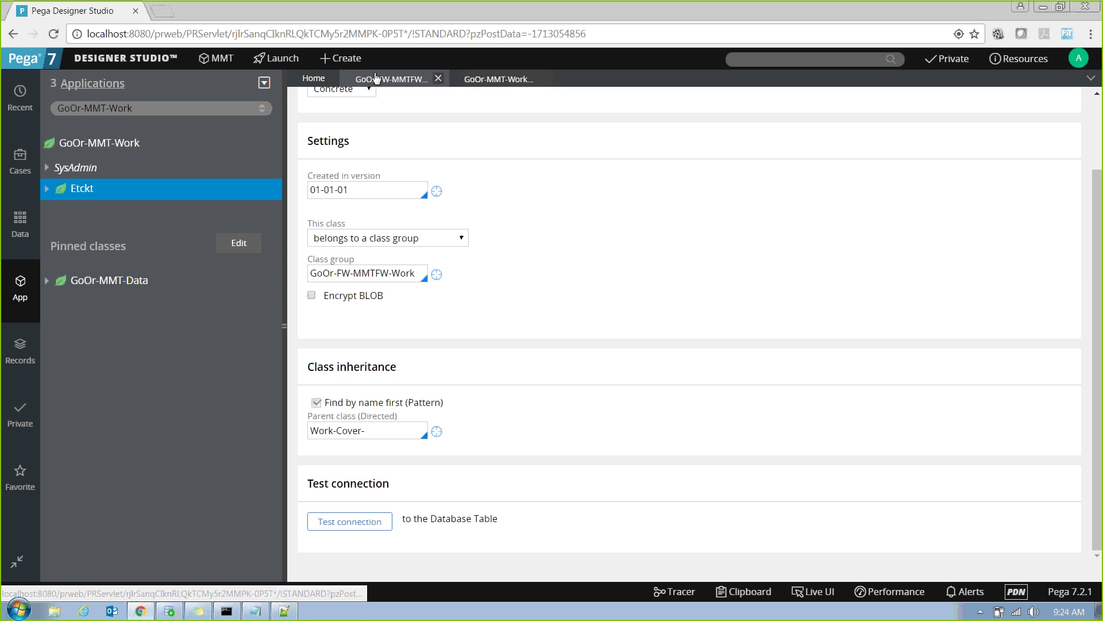
Confirm on the GoOr-FW-MMTFW class form that the parent class is Work-Cover-.
{"action": "left_click", "coordinate": [388, 435]}
{"action": "left_click_drag", "start_coordinate": [388, 436], "coordinate": [286, 426]}
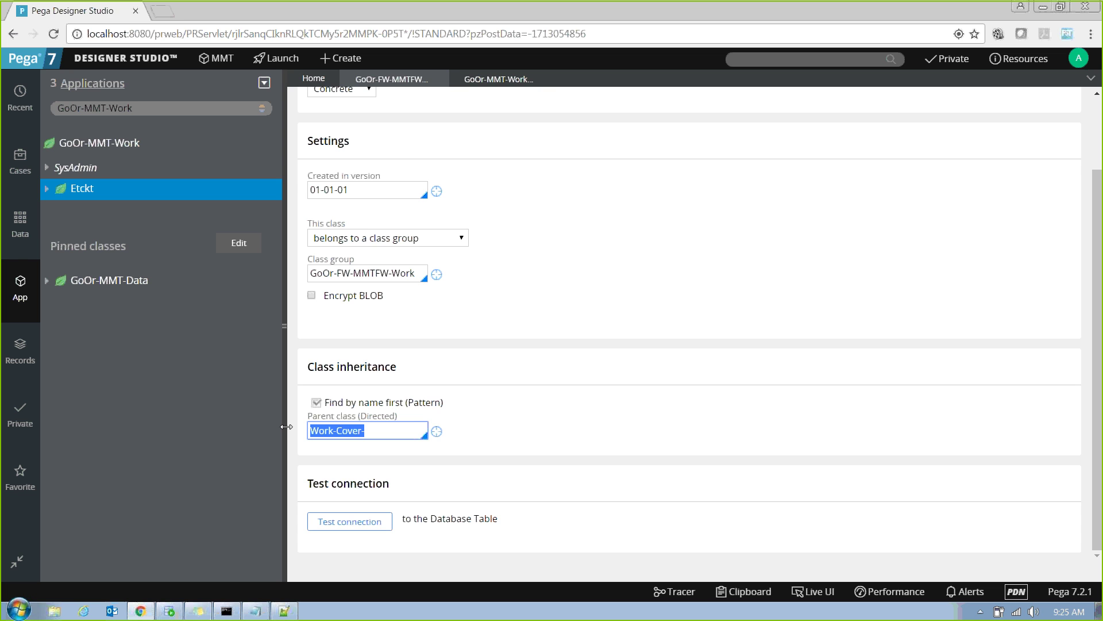
{"action": "key", "text": "alt+Tab"}
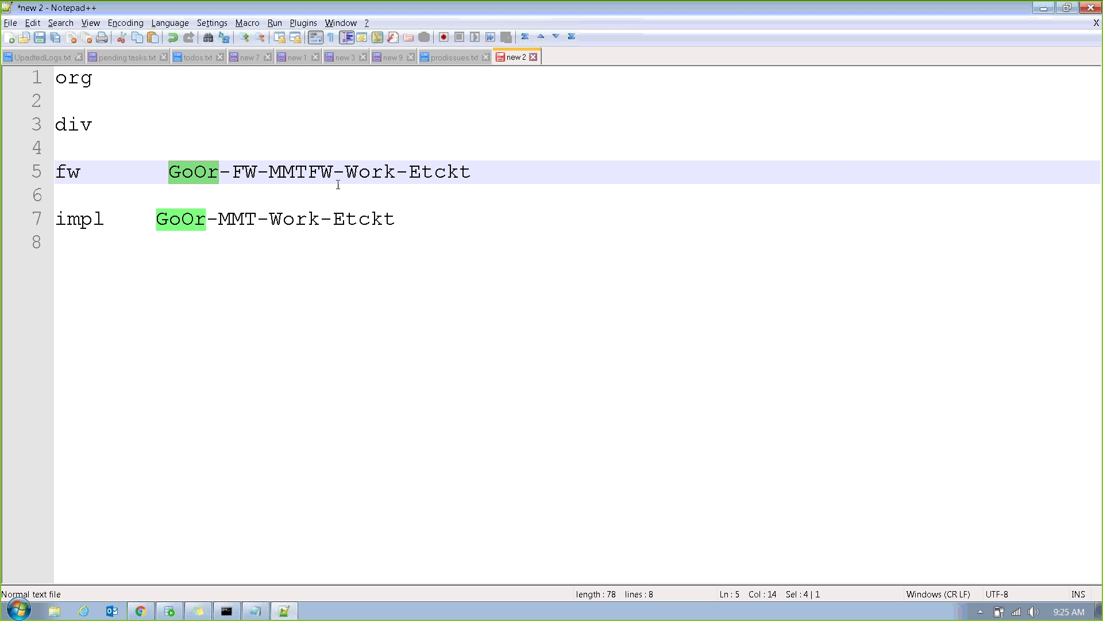
{"action": "double_click", "coordinate": [292, 173]}
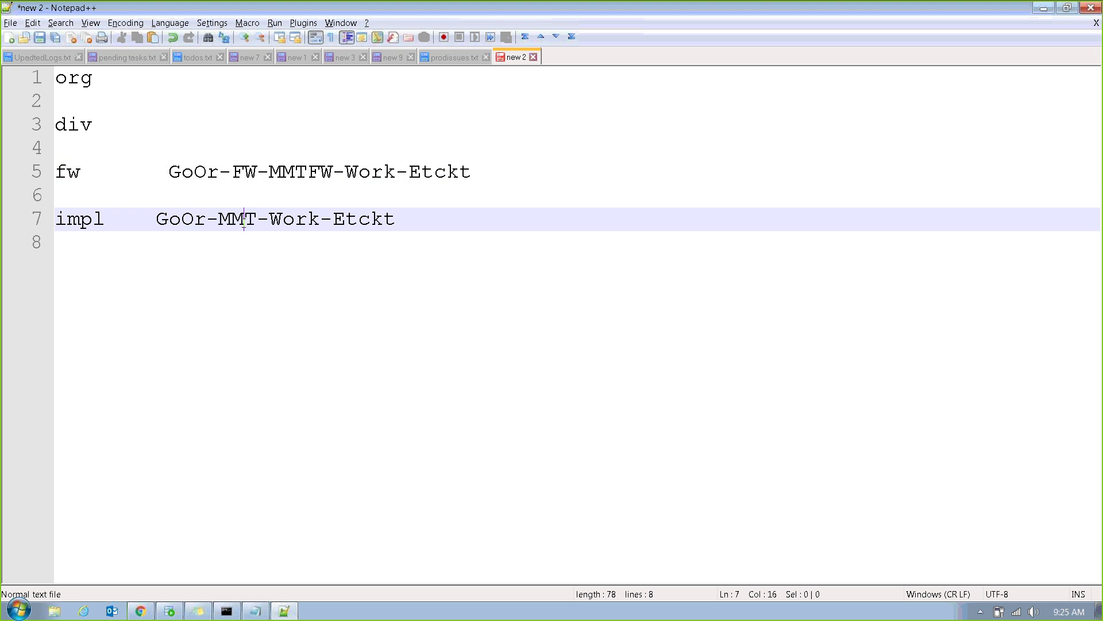
{"action": "double_click", "coordinate": [243, 222]}
{"action": "left_click", "coordinate": [251, 310]}
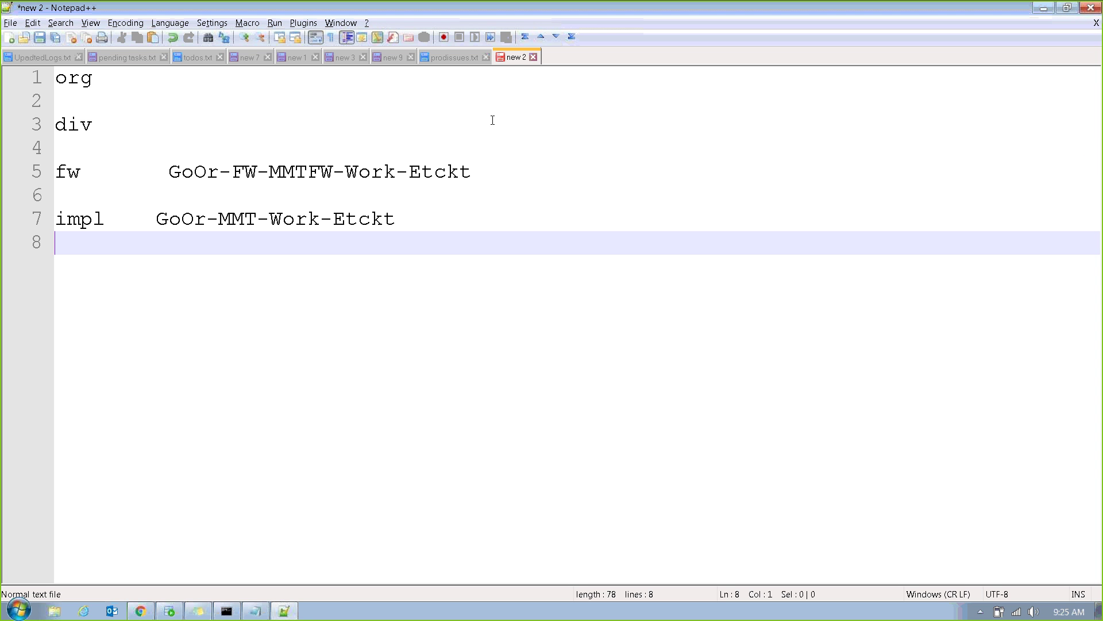
{"action": "double_click", "coordinate": [212, 171]}
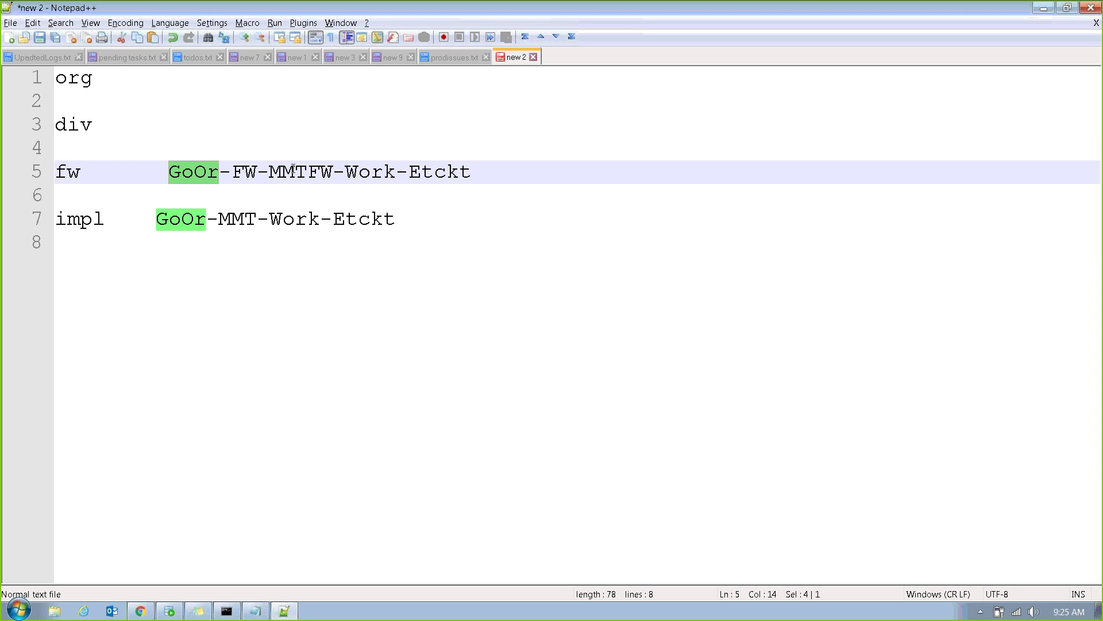
{"action": "double_click", "coordinate": [305, 172]}
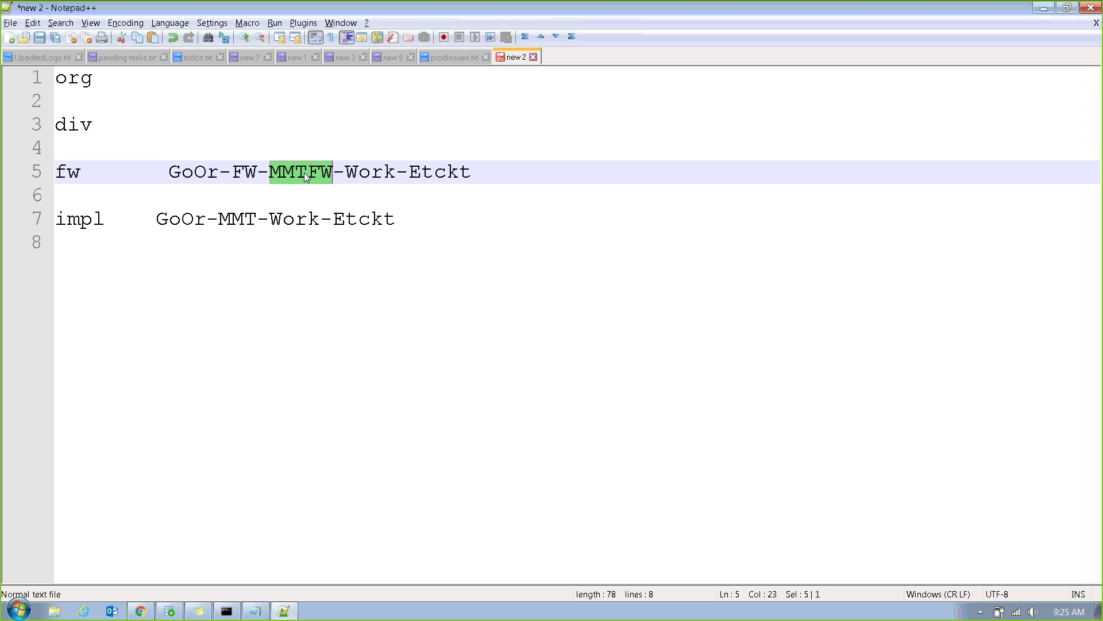
{"action": "left_click", "coordinate": [415, 190]}
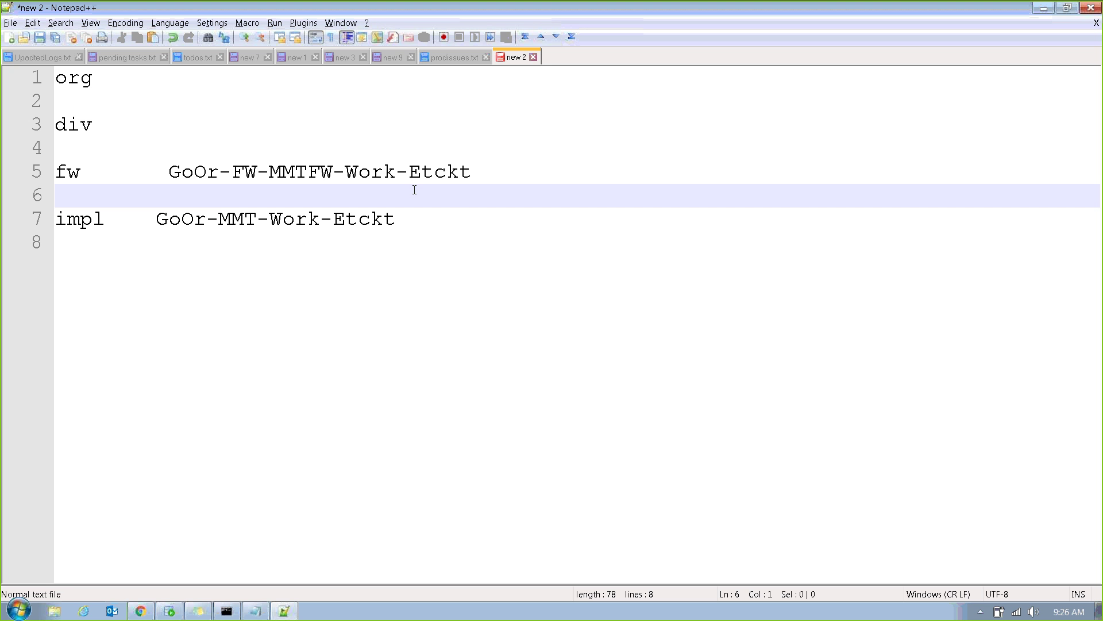
{"action": "left_click_drag", "start_coordinate": [169, 171], "coordinate": [479, 173]}
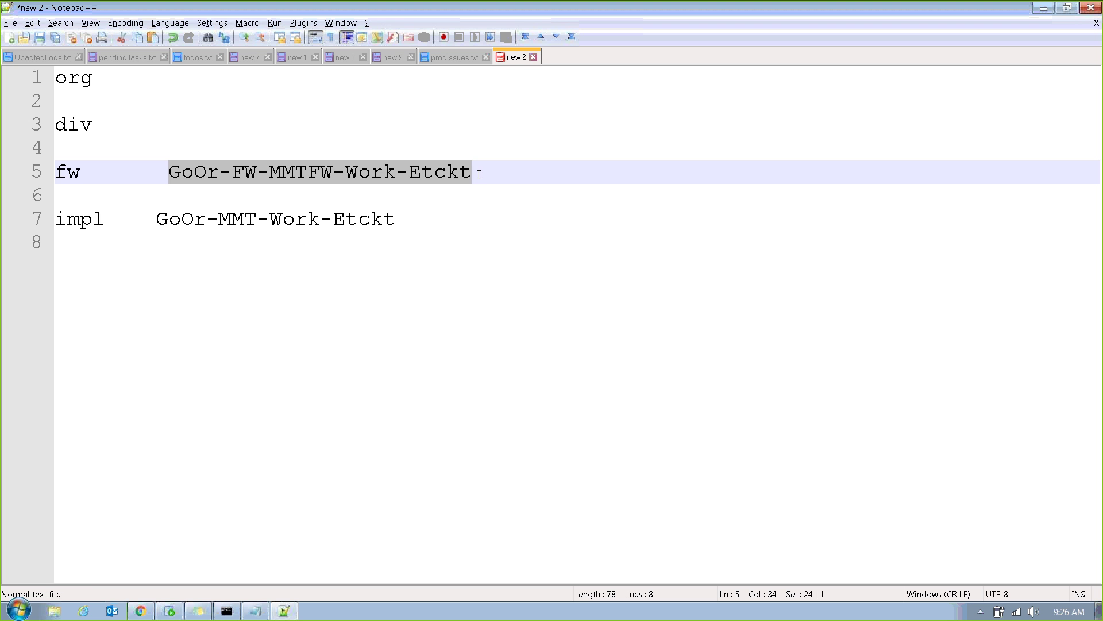
{"action": "left_click", "coordinate": [479, 174]}
{"action": "double_click", "coordinate": [197, 172]}
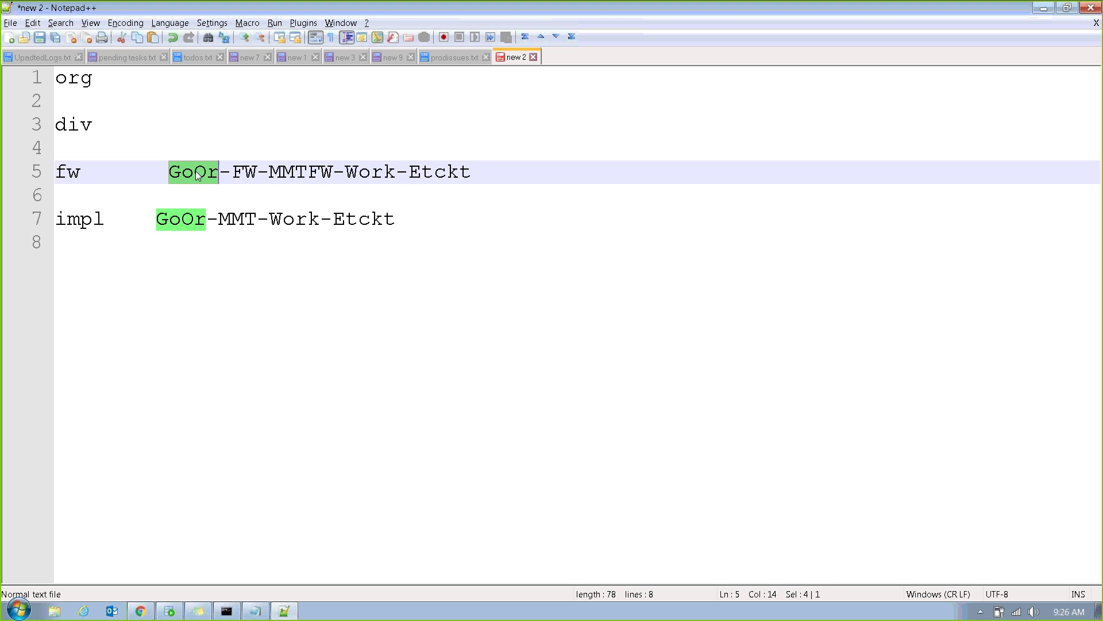
Rewrite the fw name as Pega-FW-BankFW-Work-xyz, replacing GoOr, MMT and -Etckt.
{"action": "key", "text": "BackSpace"}
{"action": "type", "text": "Pega"}
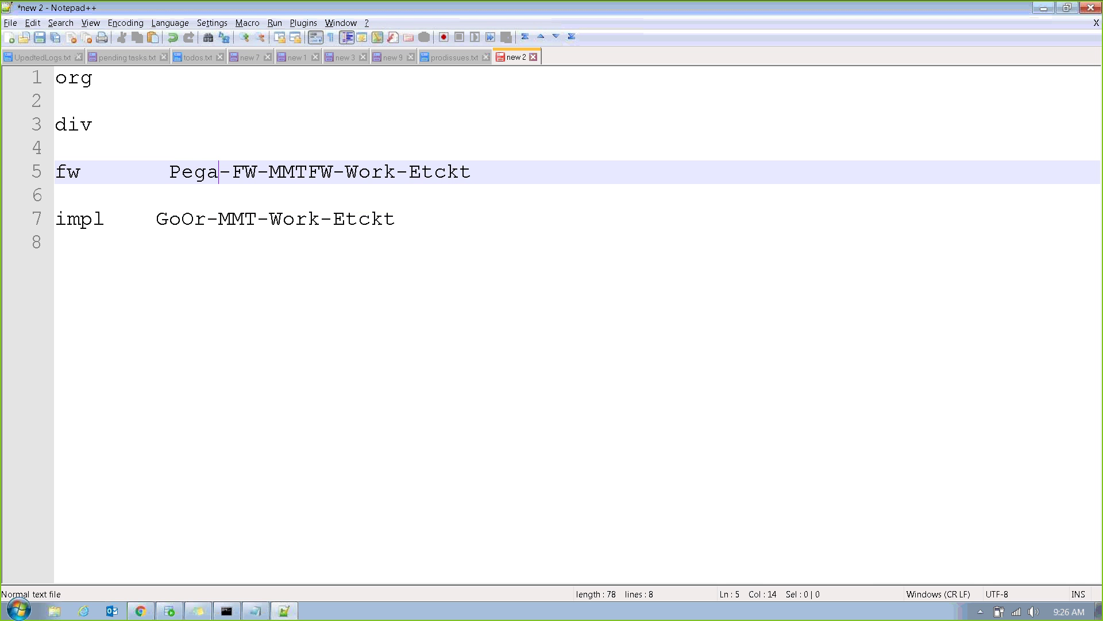
{"action": "key", "text": "Right"}
{"action": "key", "text": "Right"}
{"action": "key", "text": "Right"}
{"action": "key", "text": "BackSpace"}
{"action": "key", "text": "BackSpace"}
{"action": "key", "text": "BackSpace"}
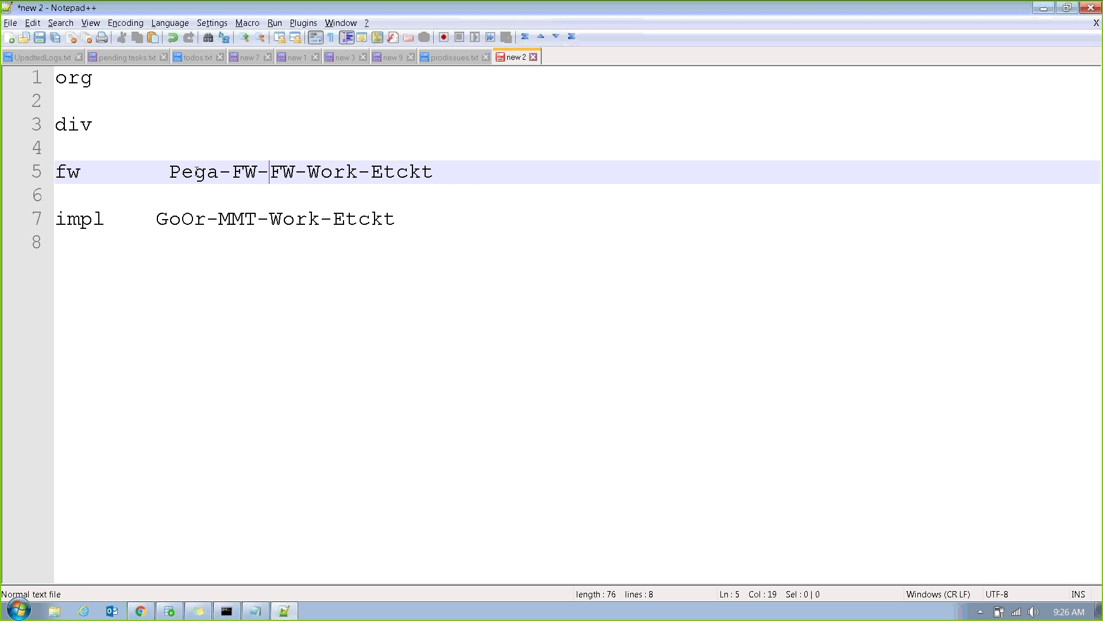
{"action": "type", "text": "Bank"}
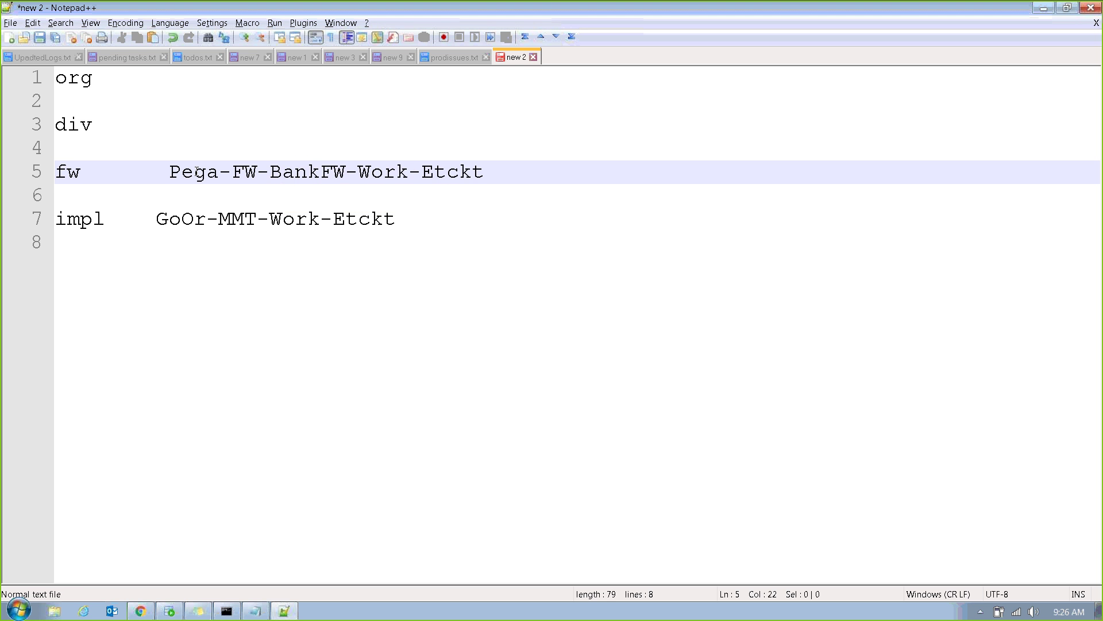
{"action": "key", "text": "Right"}
{"action": "key", "text": "Right"}
{"action": "key", "text": "Right"}
{"action": "key", "text": "Right"}
{"action": "key", "text": "Right"}
{"action": "key", "text": "Right"}
{"action": "key", "text": "Right"}
{"action": "key", "text": "Right"}
{"action": "key", "text": "Right"}
{"action": "key", "text": "Delete"}
{"action": "key", "text": "BackSpace"}
{"action": "key", "text": "BackSpace"}
{"action": "key", "text": "BackSpace"}
{"action": "key", "text": "BackSpace"}
{"action": "key", "text": "BackSpace"}
{"action": "key", "text": "BackSpace"}
{"action": "type", "text": "-xyz"}
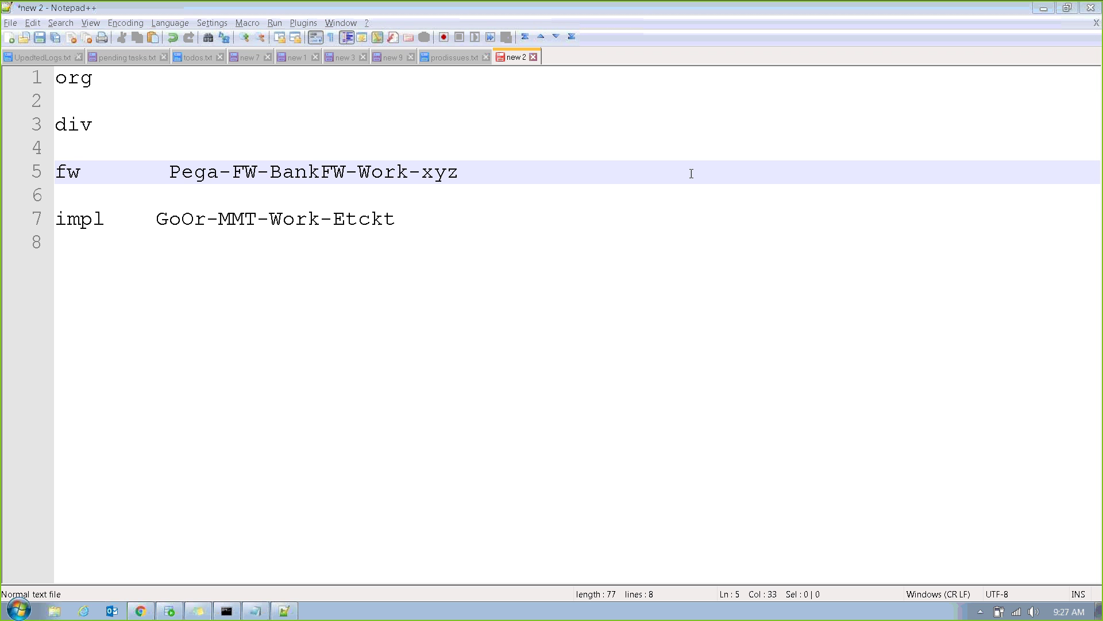
Close the GoOr-MMT-Work-Etckt and GoOr-FW-MMTFW class form tabs in Pega Designer Studio.
{"action": "left_click", "coordinate": [141, 611]}
{"action": "left_click", "coordinate": [498, 78]}
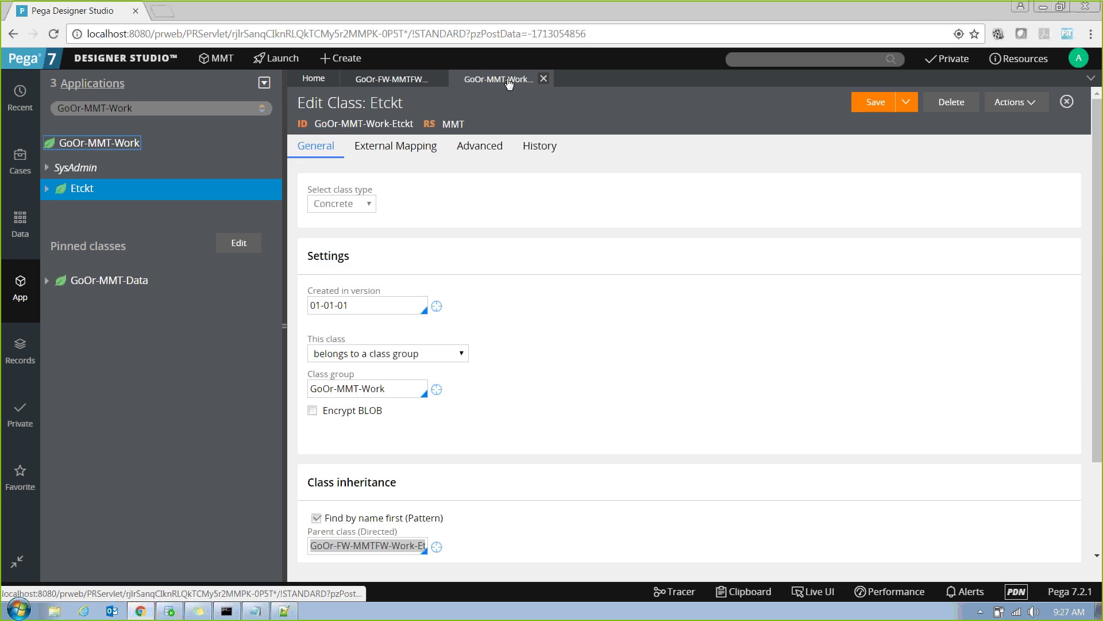
{"action": "left_click", "coordinate": [543, 81]}
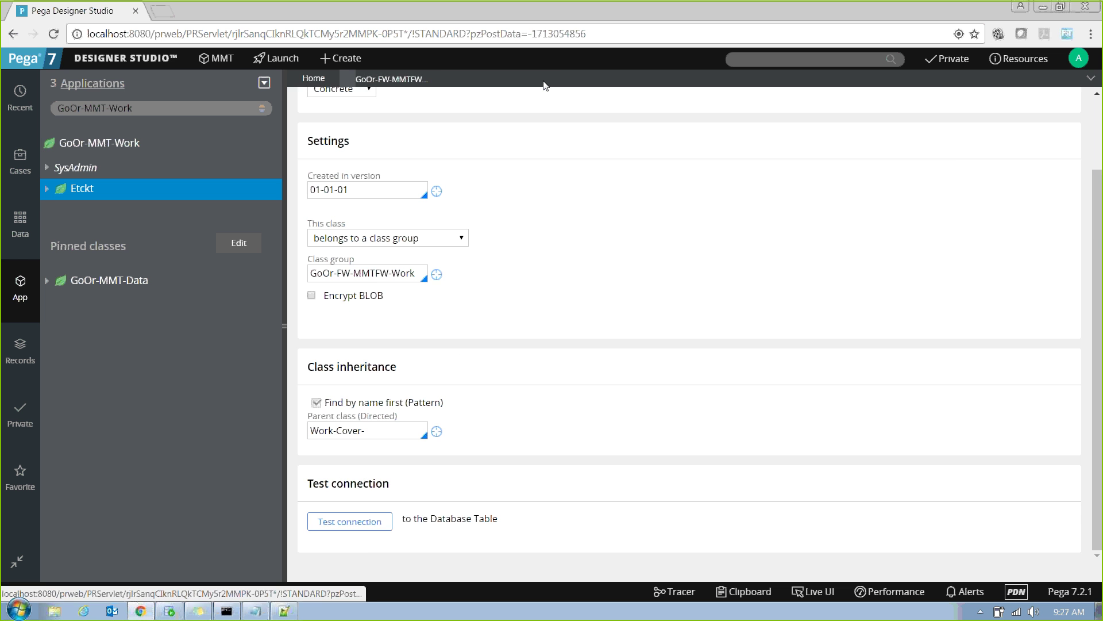
{"action": "left_click", "coordinate": [440, 79]}
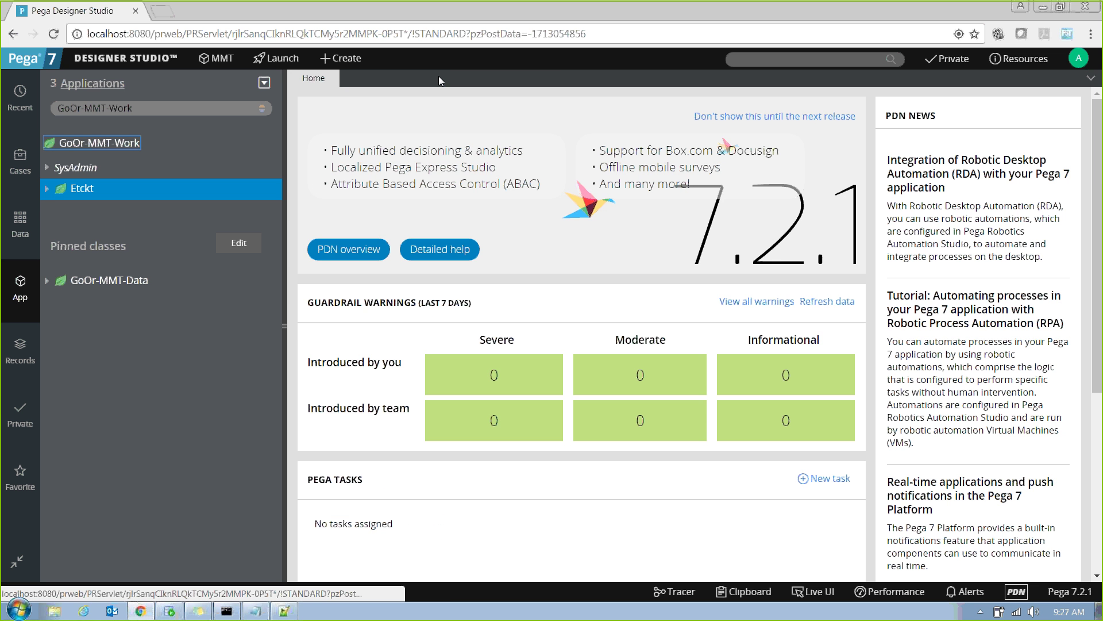
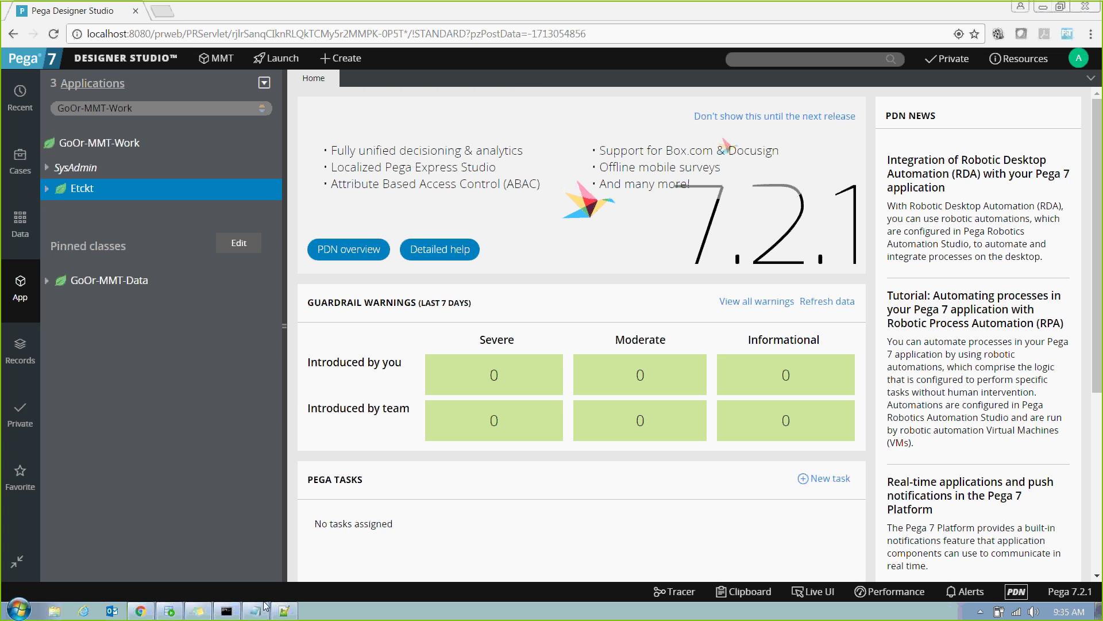
Switch from Designer Studio to the Notepad++ note listing org, div, fw and impl.
{"action": "left_click", "coordinate": [286, 612]}
Replace all the notes with the heading 'Rulesets:' and a new line, then pause screen sharing.
{"action": "key", "text": "ctrl+a"}
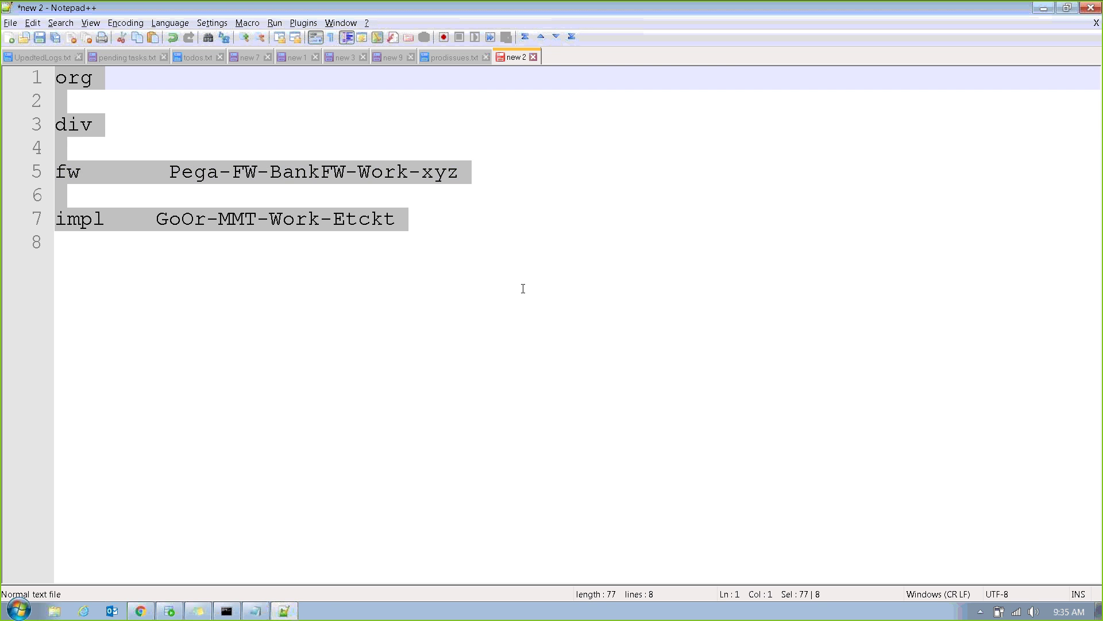
{"action": "key", "text": "Delete"}
{"action": "type", "text": "Rulesets:"}
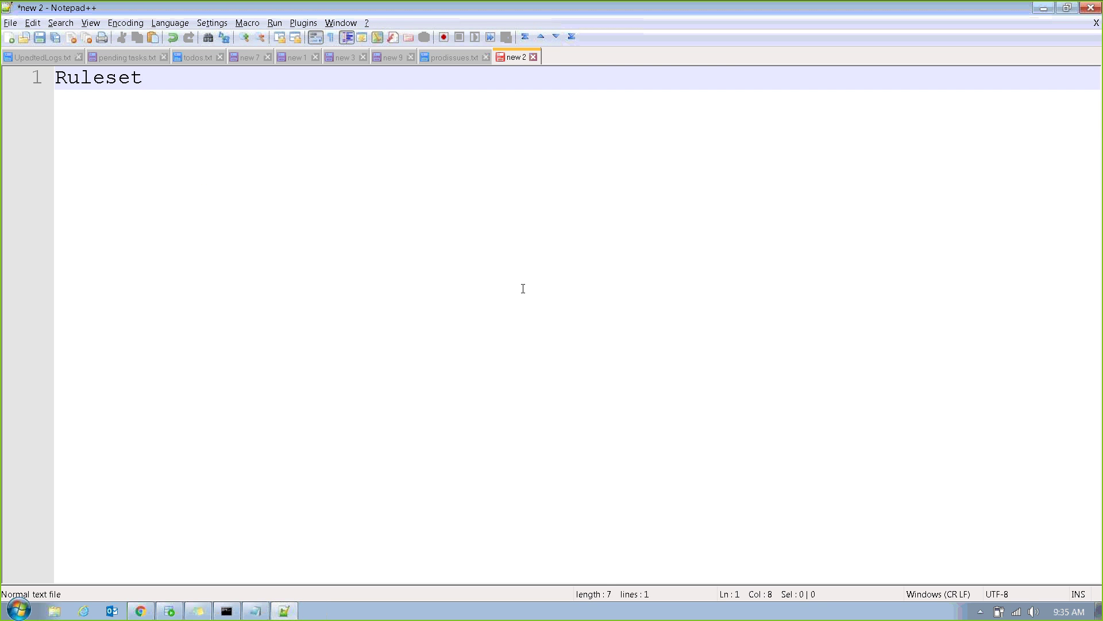
{"action": "key", "text": "Return"}
{"action": "key", "text": "Return"}
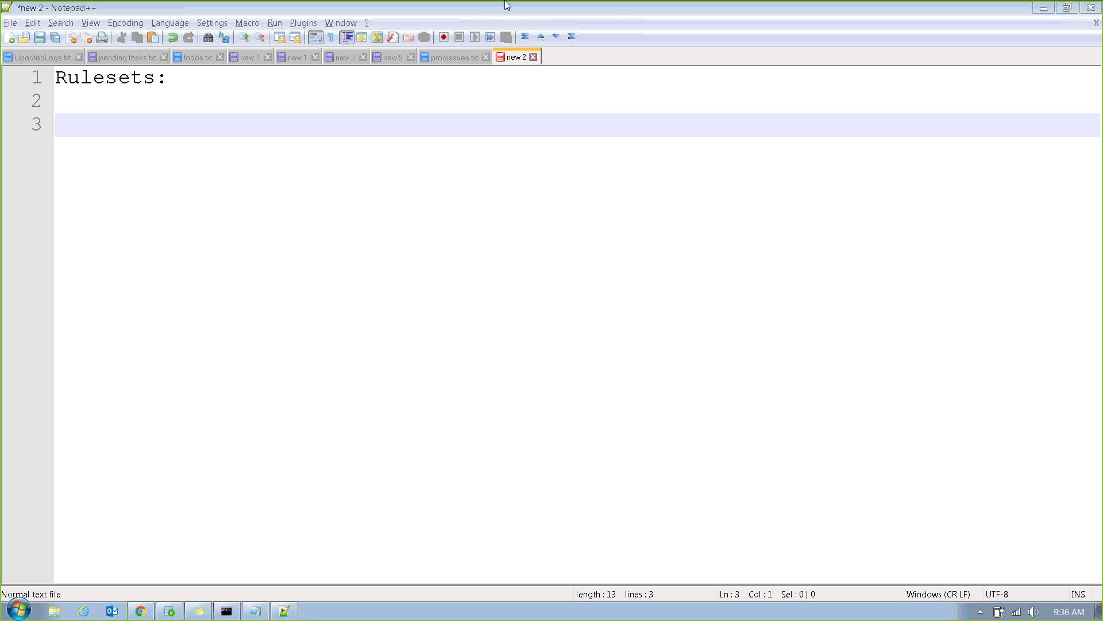
{"action": "left_click", "coordinate": [429, 16]}
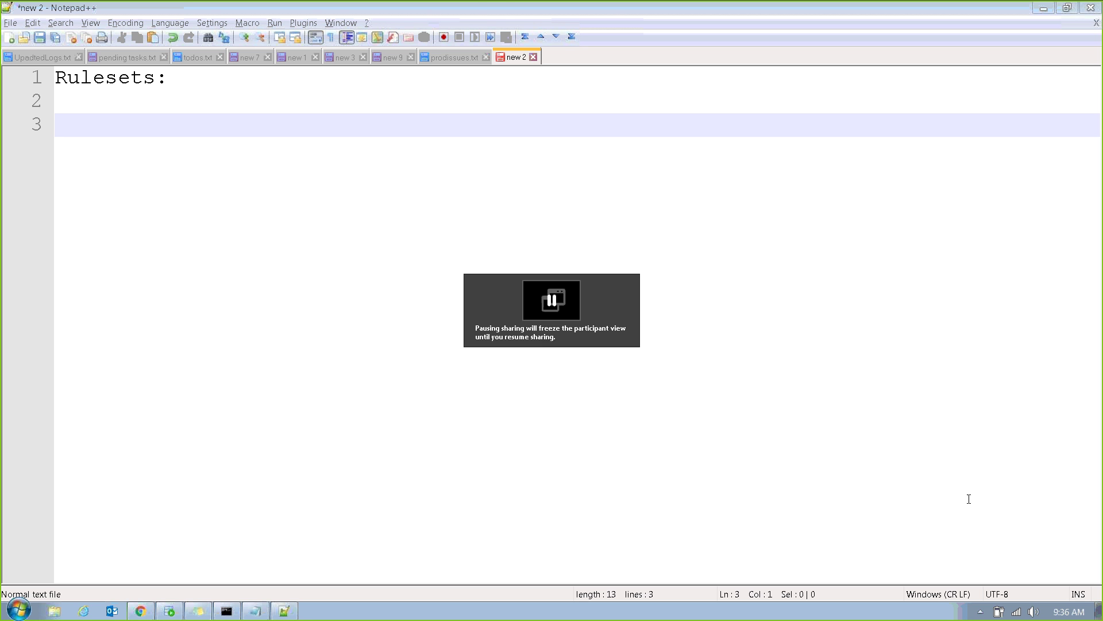
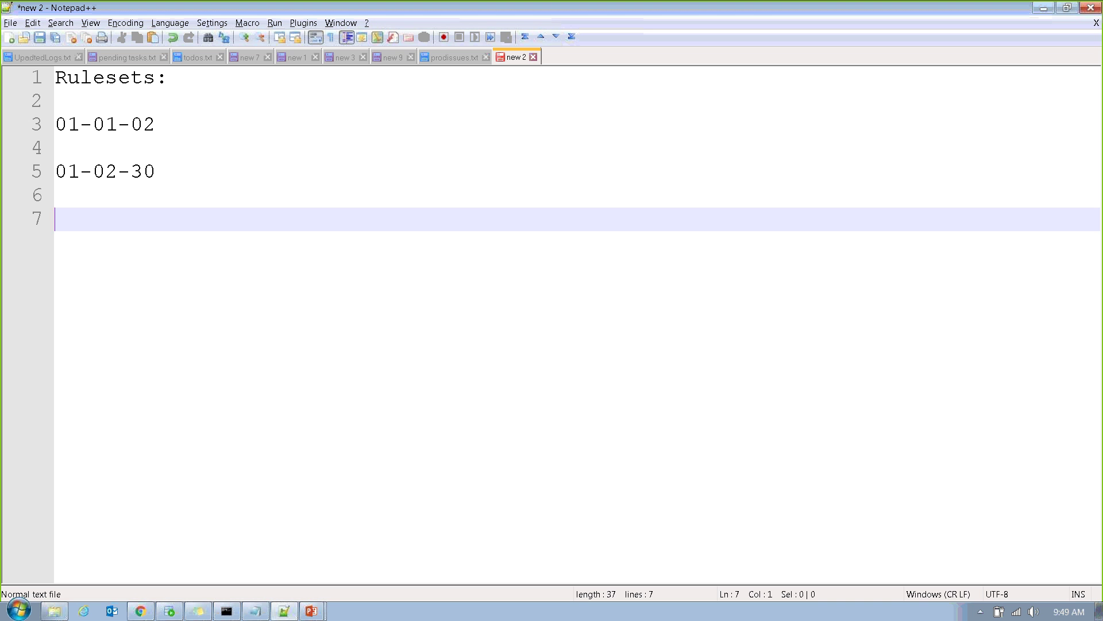
Write 'skimming 02-01-01' on line 7 of the notes, fixing the mistyped version digits.
{"action": "type", "text": "skimming"}
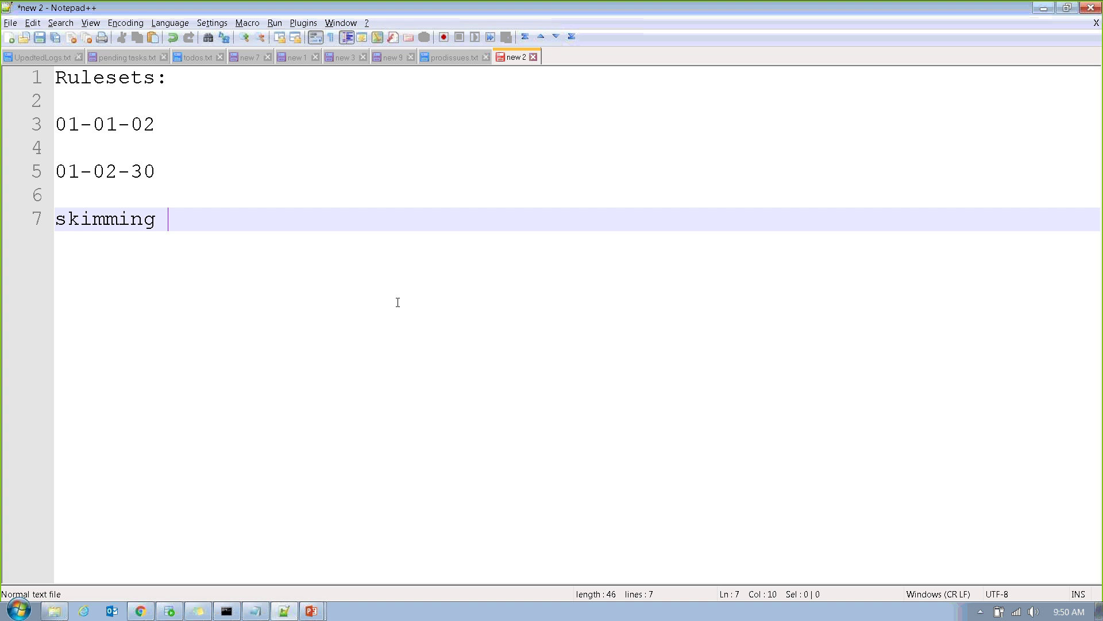
{"action": "type", "text": "01"}
{"action": "key", "text": "BackSpace"}
{"action": "key", "text": "BackSpace"}
{"action": "type", "text": "01"}
{"action": "key", "text": "BackSpace"}
{"action": "type", "text": "2-01-01"}
{"action": "left_click_drag", "start_coordinate": [172, 220], "coordinate": [290, 219]}
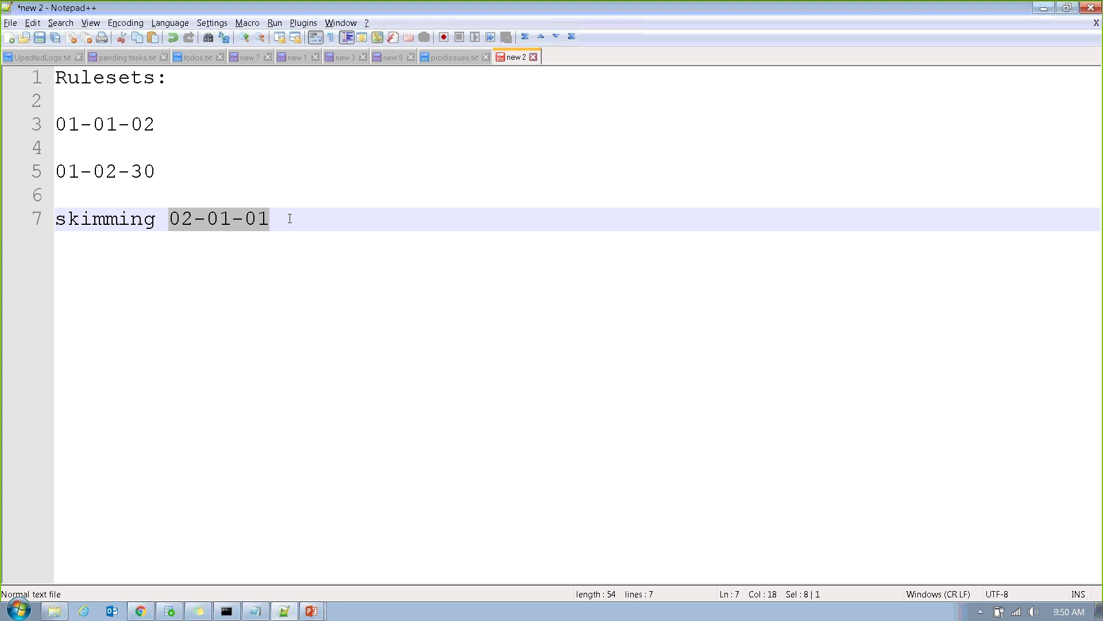
{"action": "left_click", "coordinate": [289, 218]}
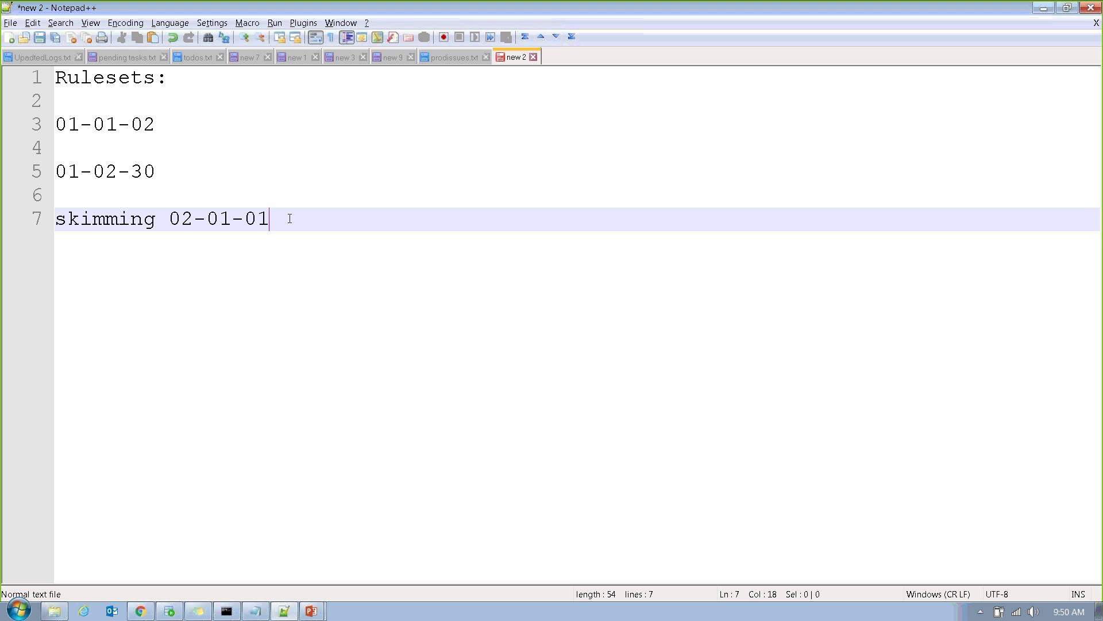
Enter version 01-01-99 on a new line and begin 01-02 on the line after it.
{"action": "key", "text": "Return"}
{"action": "key", "text": "Return"}
{"action": "key", "text": "Return"}
{"action": "type", "text": "01-"}
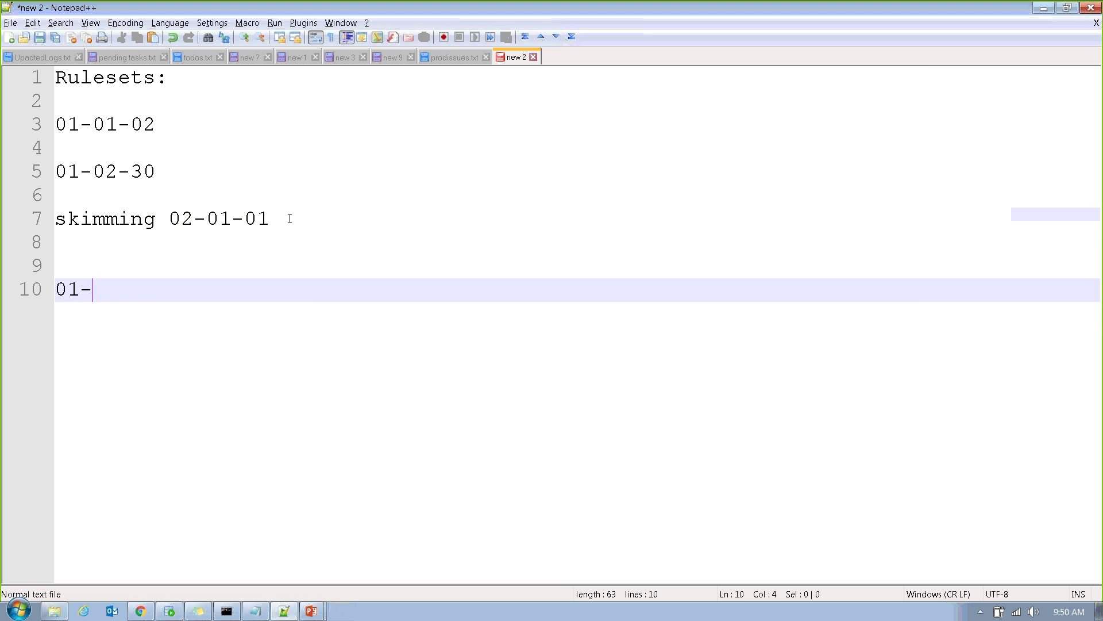
{"action": "type", "text": "01-99"}
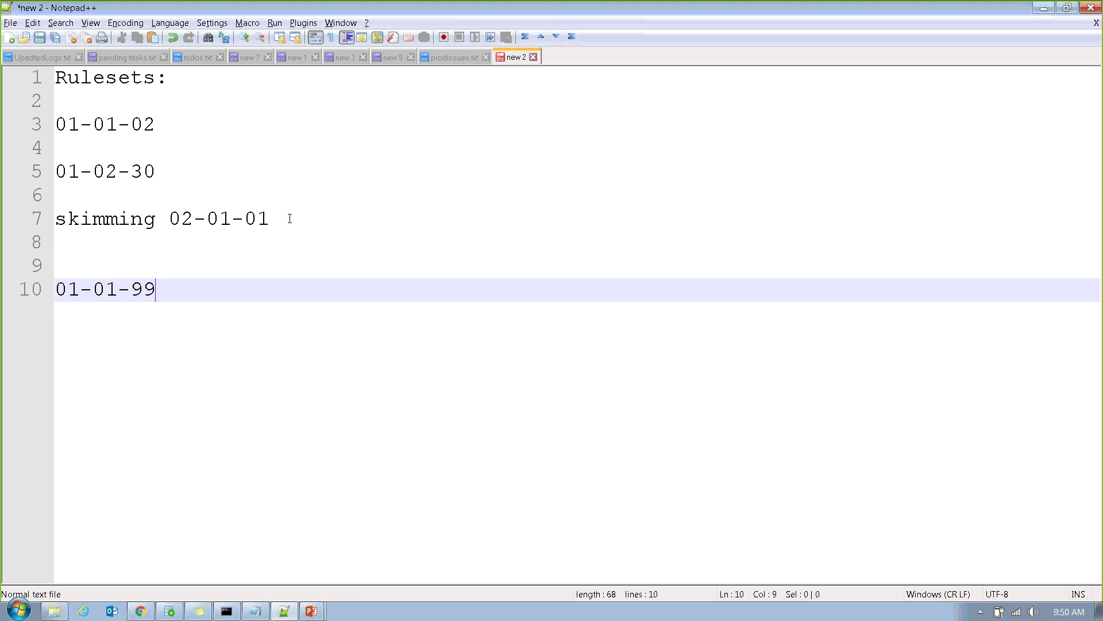
{"action": "key", "text": "Return"}
{"action": "type", "text": "01-"}
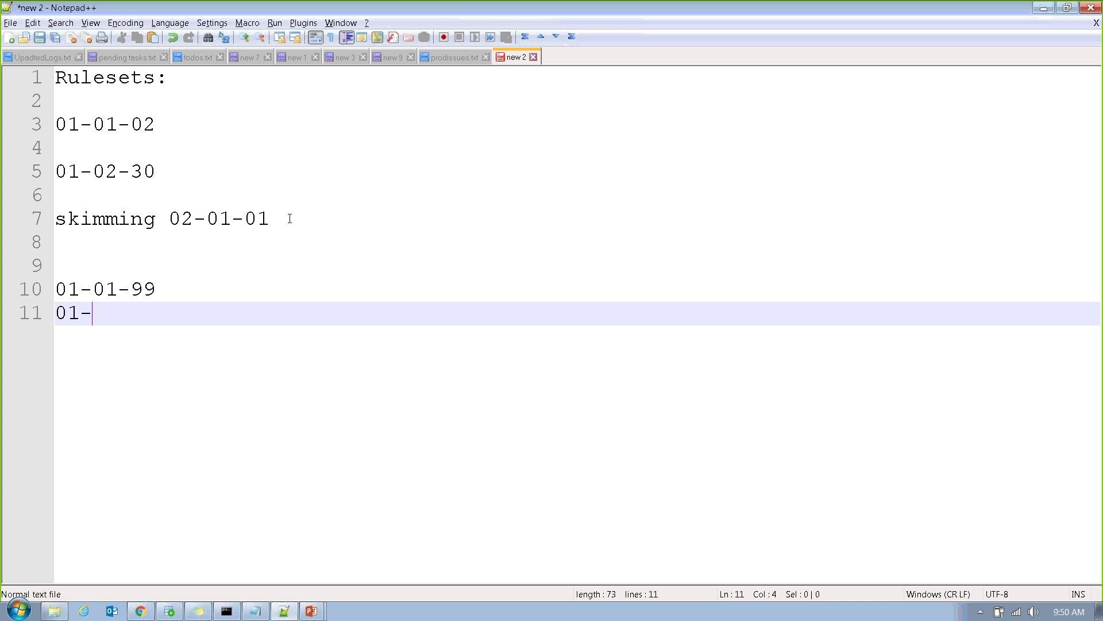
{"action": "type", "text": "99"}
{"action": "key", "text": "BackSpace"}
{"action": "key", "text": "BackSpace"}
{"action": "type", "text": "0"}
Finish the 01-02 note, show the Application Rule slide, then open the MMT application menu.
{"action": "type", "text": "2"}
{"action": "key", "text": "alt+Tab"}
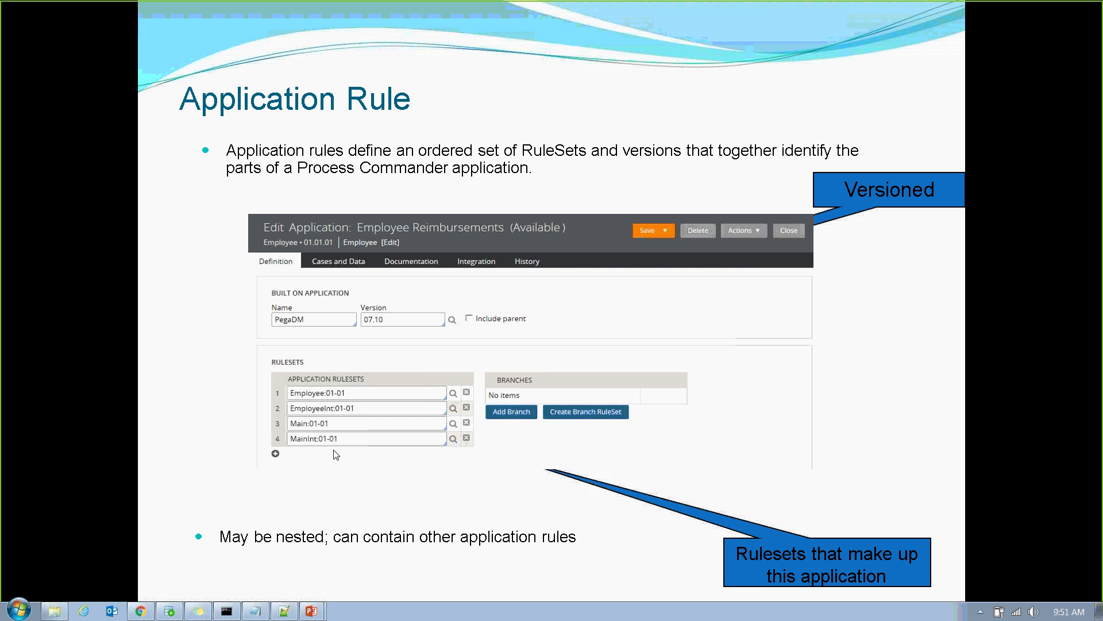
{"action": "left_click", "coordinate": [140, 610]}
{"action": "left_click", "coordinate": [205, 60]}
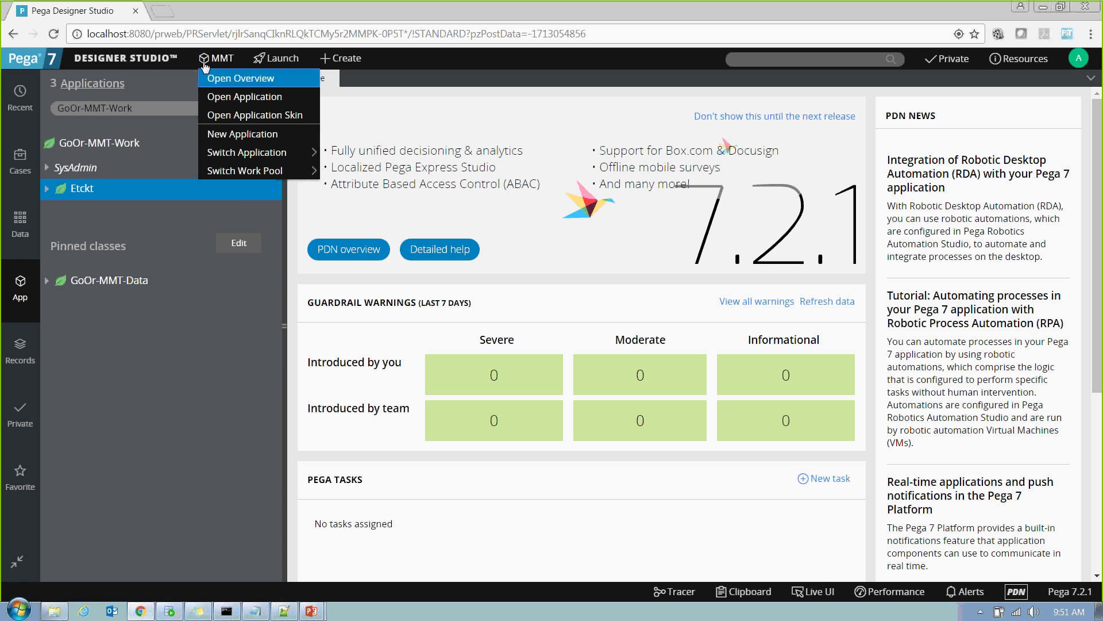
Open the MMT application definition and go through its rulesets, MMT:01-01 to ServicesSe:01-01.
{"action": "left_click", "coordinate": [213, 98]}
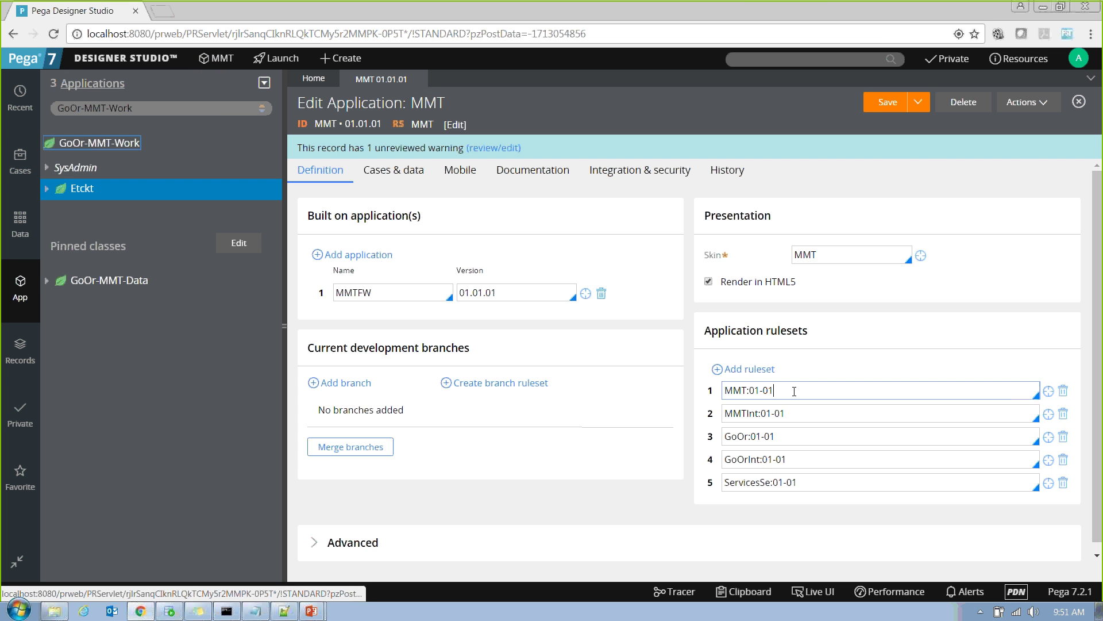
{"action": "left_click_drag", "start_coordinate": [788, 385], "coordinate": [697, 391]}
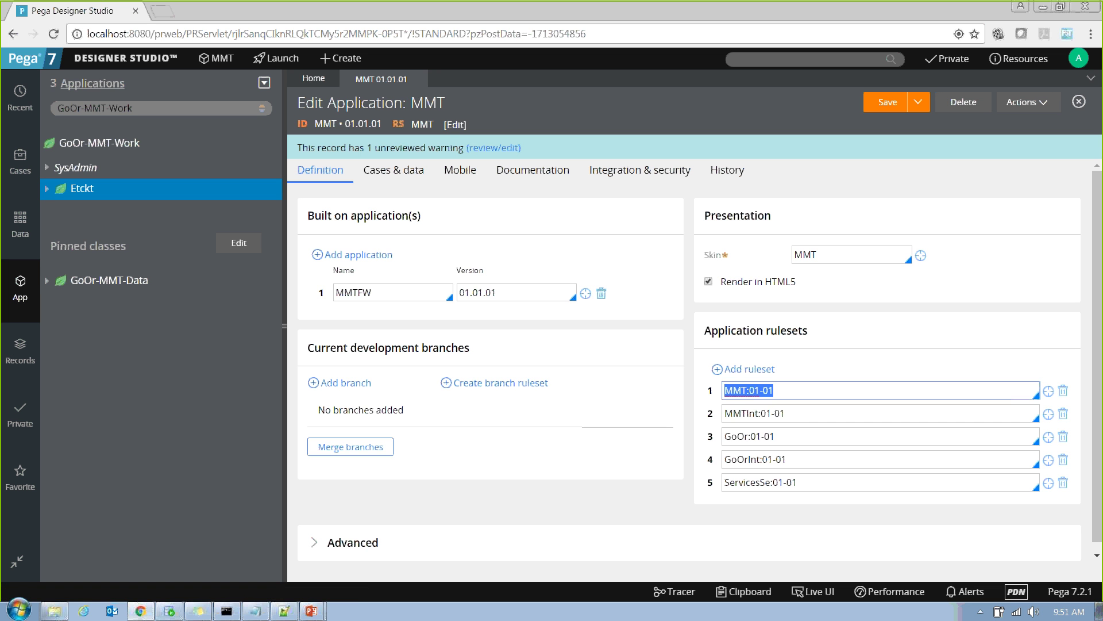
{"action": "left_click_drag", "start_coordinate": [787, 413], "coordinate": [725, 411]}
{"action": "left_click_drag", "start_coordinate": [783, 436], "coordinate": [714, 437]}
{"action": "left_click", "coordinate": [811, 460]}
{"action": "left_click_drag", "start_coordinate": [812, 460], "coordinate": [719, 460]}
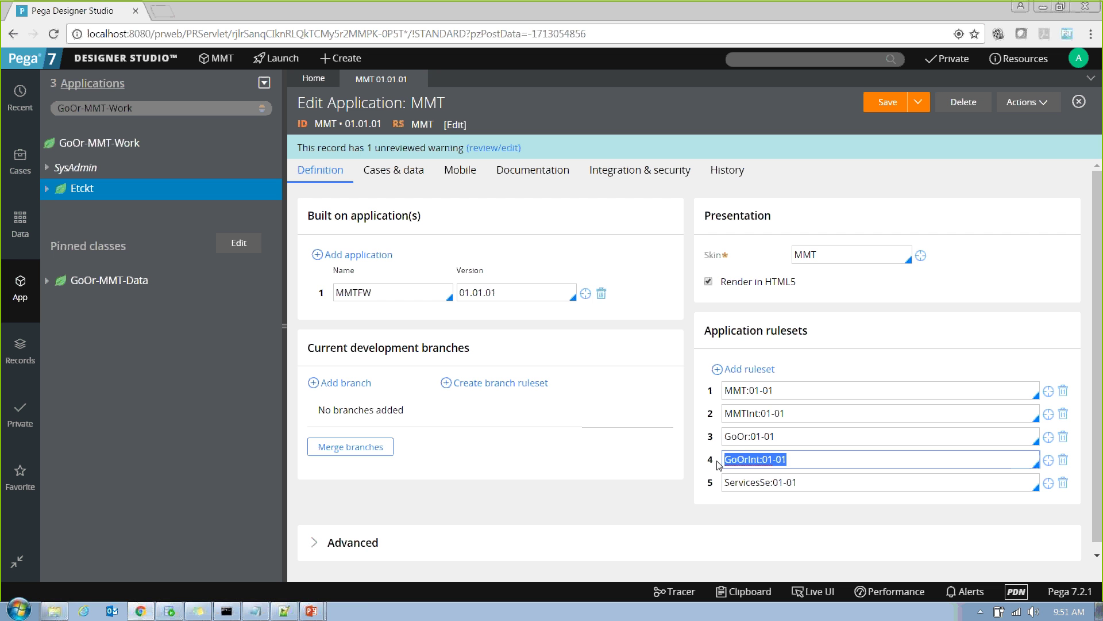
{"action": "left_click_drag", "start_coordinate": [805, 482], "coordinate": [696, 472]}
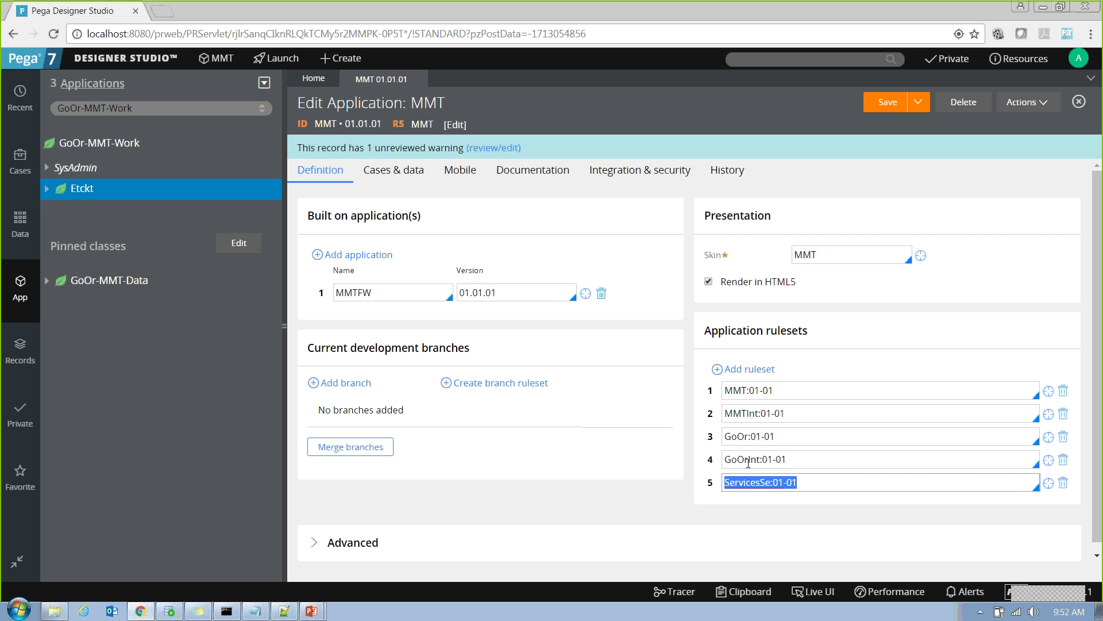
Revisit the MMT, GoOr and ServicesSe ruleset entries, then open the MMT:01-01 ruleset record.
{"action": "left_click", "coordinate": [768, 390]}
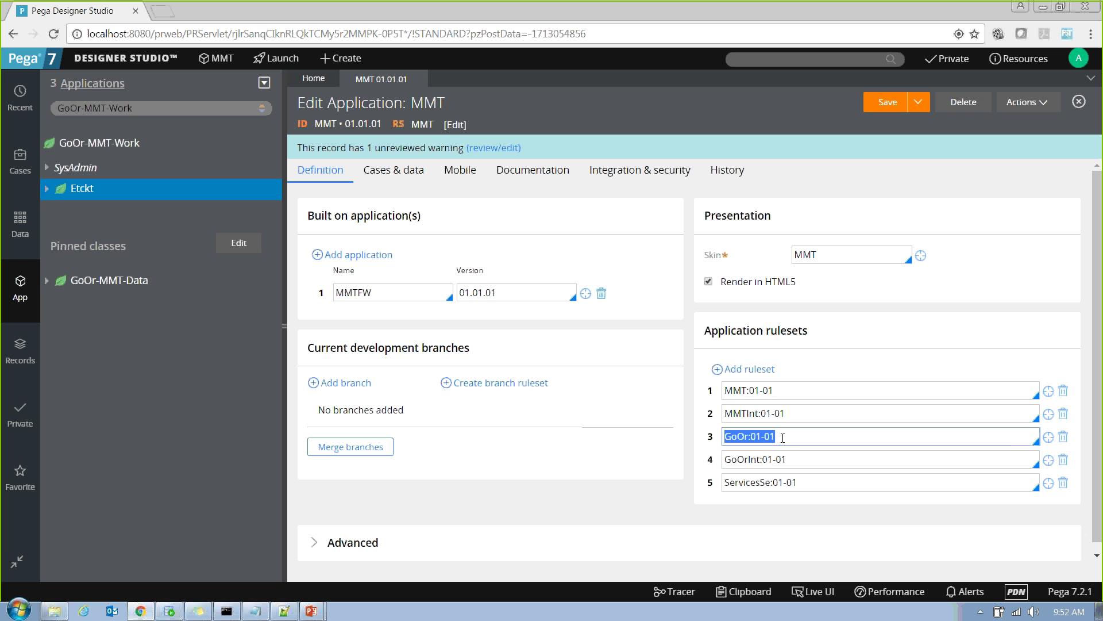
{"action": "left_click", "coordinate": [756, 436]}
{"action": "left_click", "coordinate": [747, 483]}
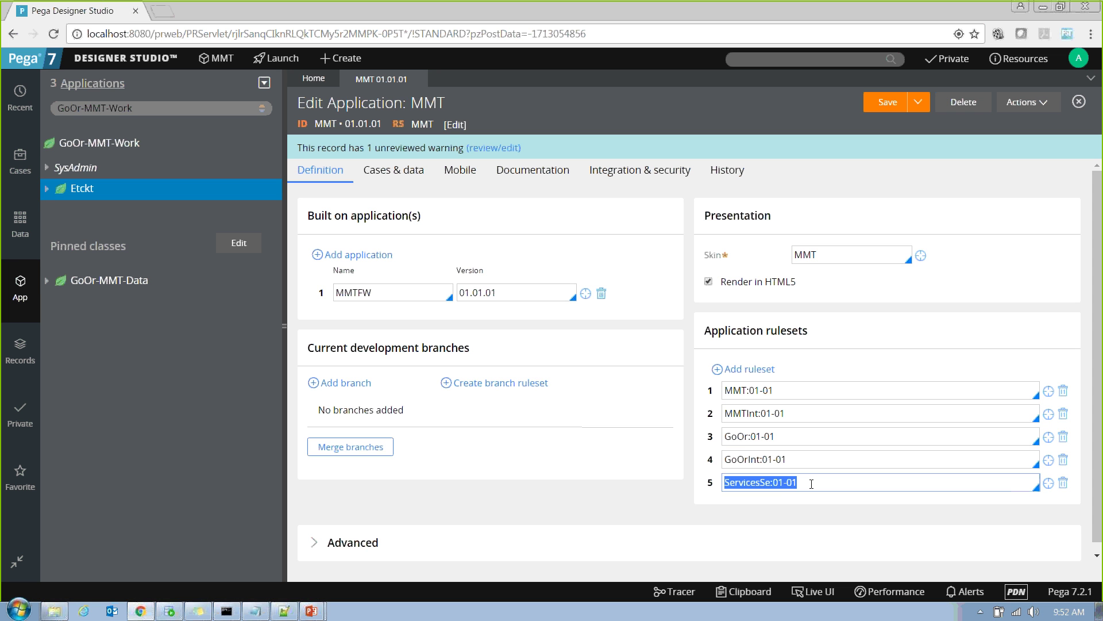
{"action": "left_click", "coordinate": [820, 392]}
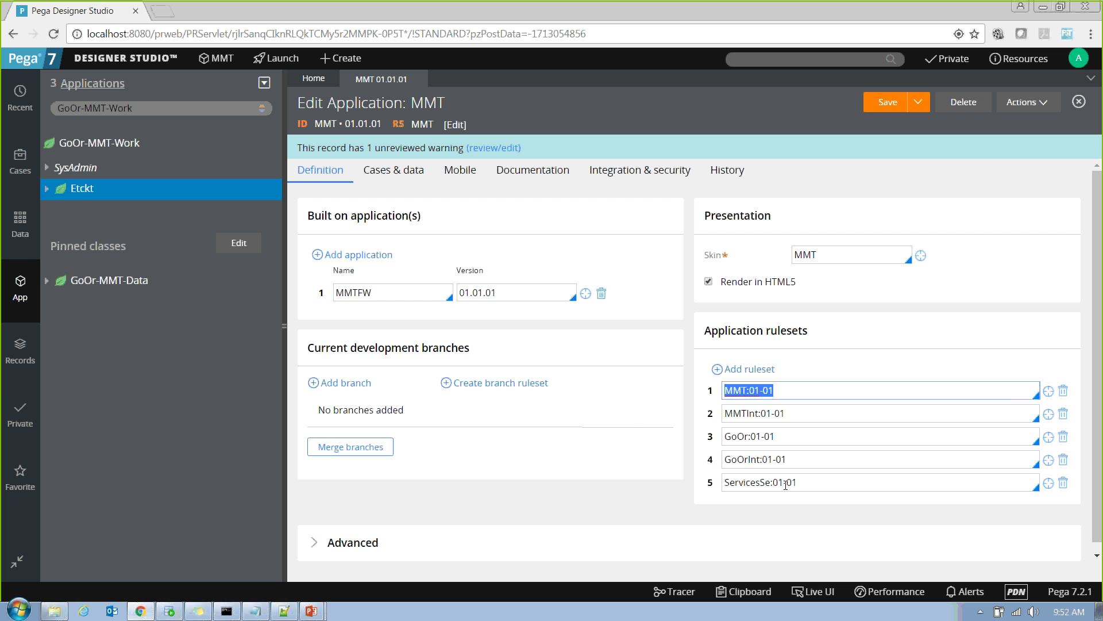
{"action": "left_click", "coordinate": [805, 482]}
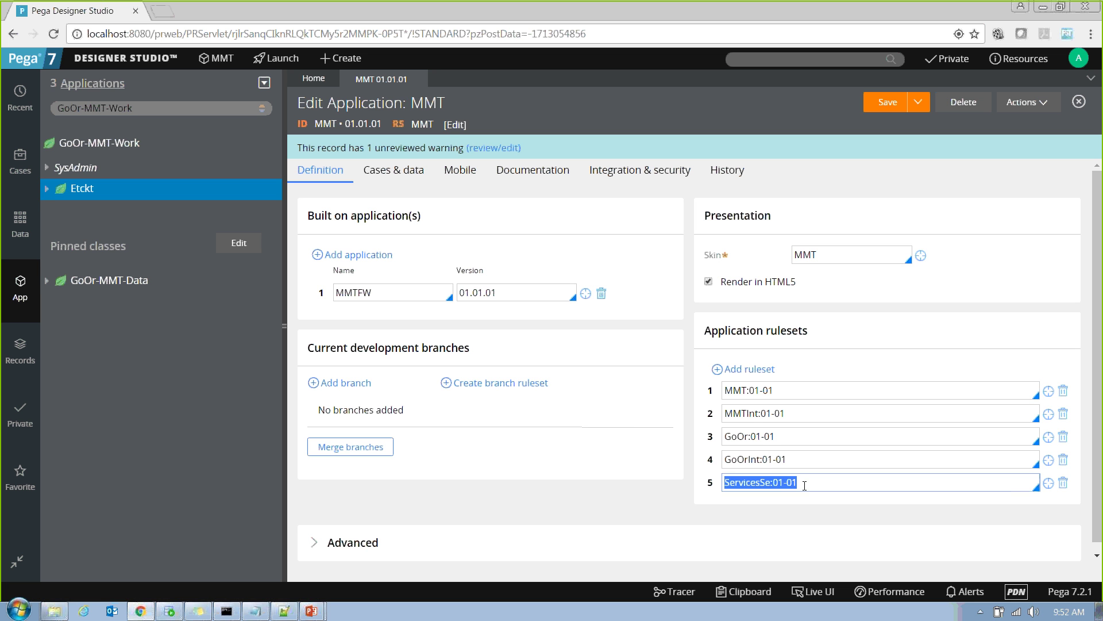
{"action": "left_click", "coordinate": [808, 391]}
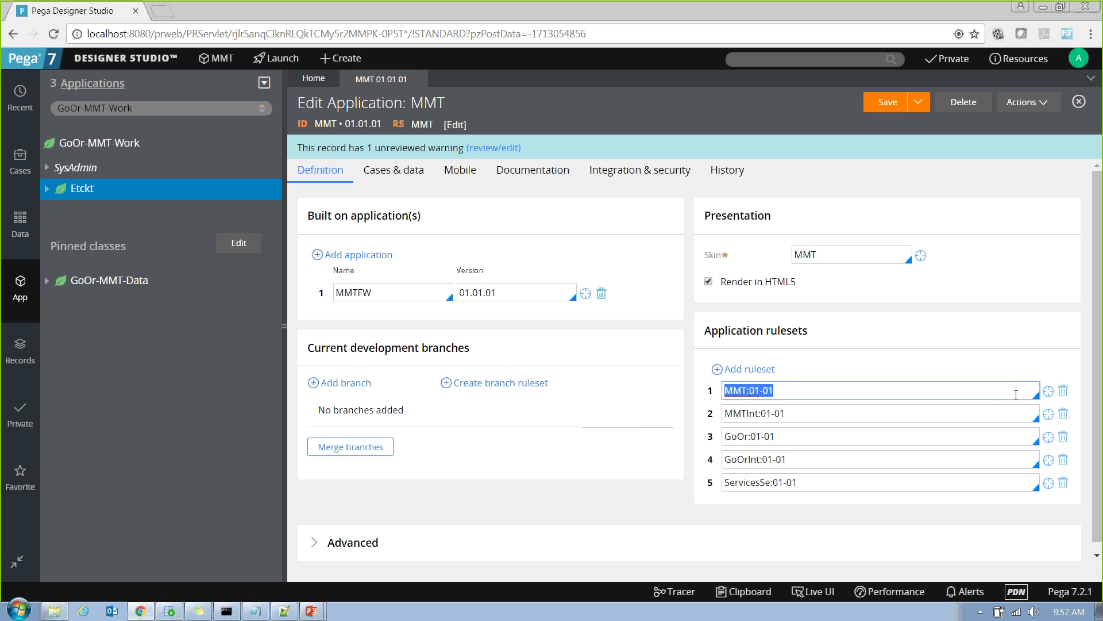
{"action": "left_click", "coordinate": [1048, 391]}
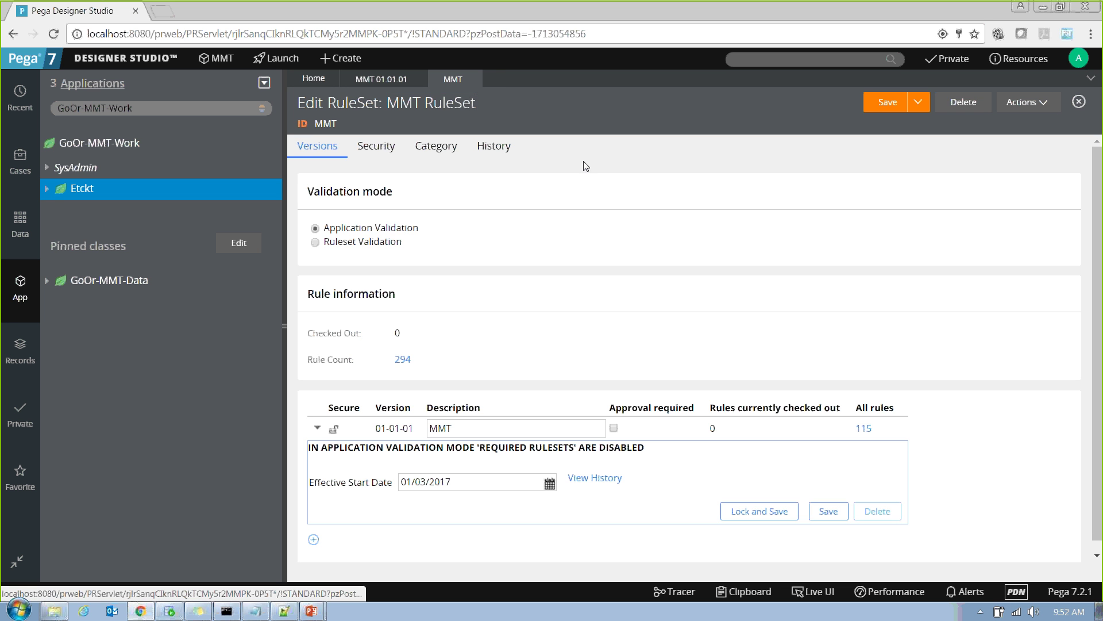
Create MMT ruleset version 01-01-02 with the description MMT:01-01-02.
{"action": "double_click", "coordinate": [368, 102]}
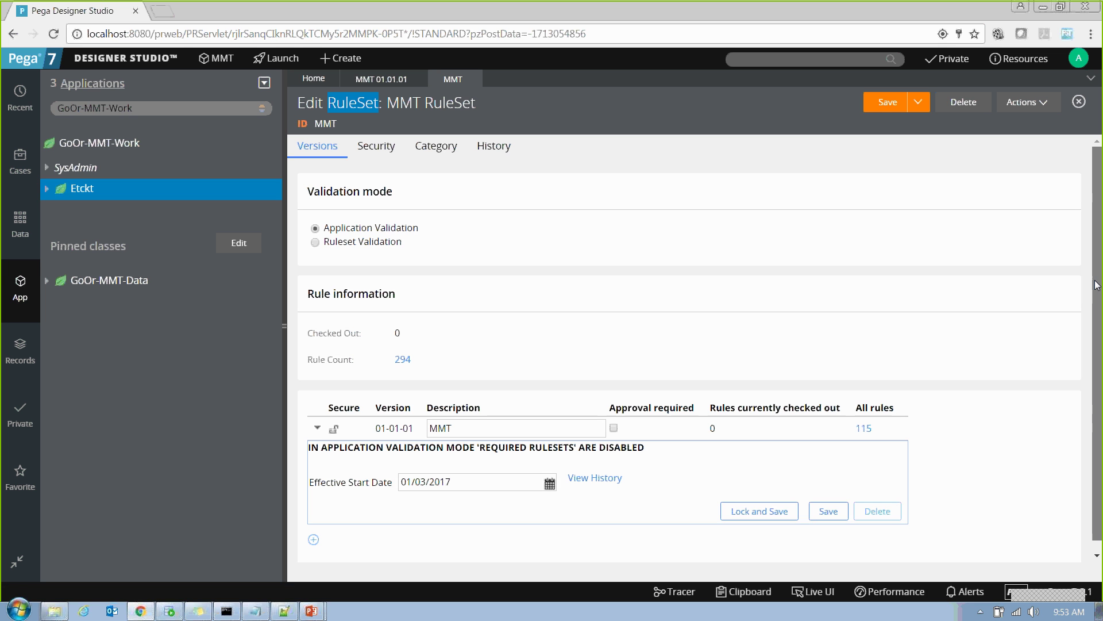
{"action": "scroll", "coordinate": [1097, 296], "scroll_direction": "down", "scroll_amount": 1}
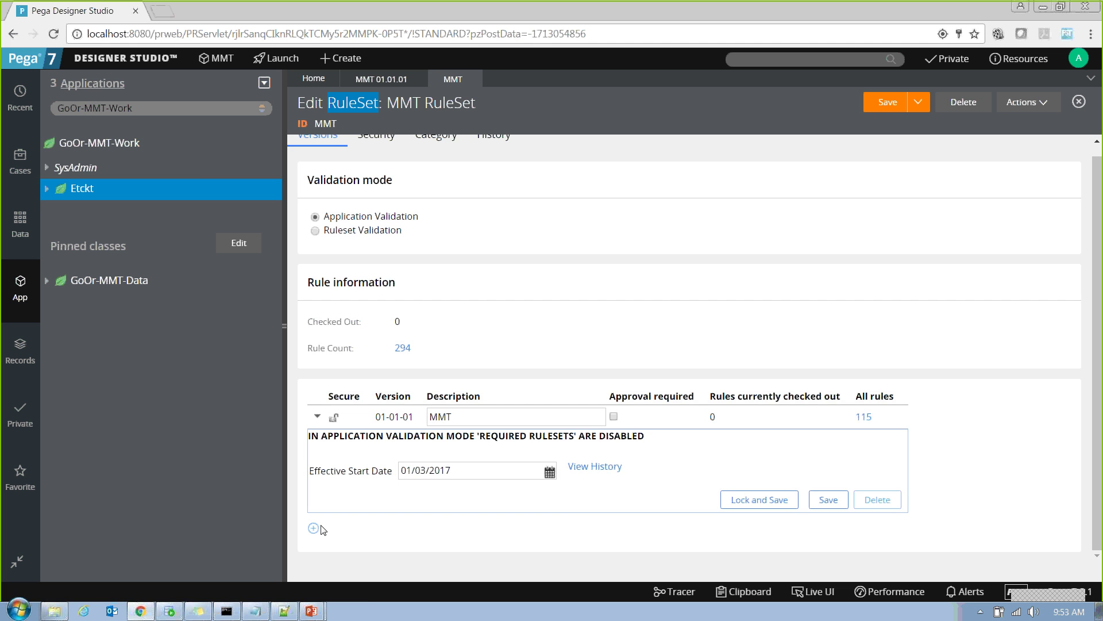
{"action": "left_click", "coordinate": [313, 528]}
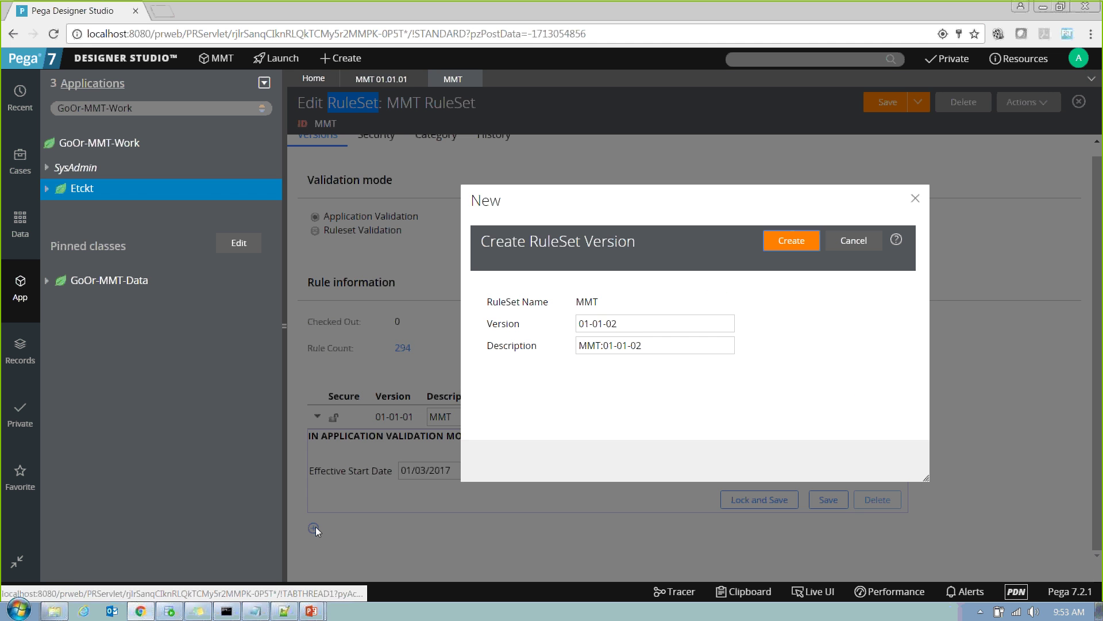
{"action": "left_click", "coordinate": [669, 341]}
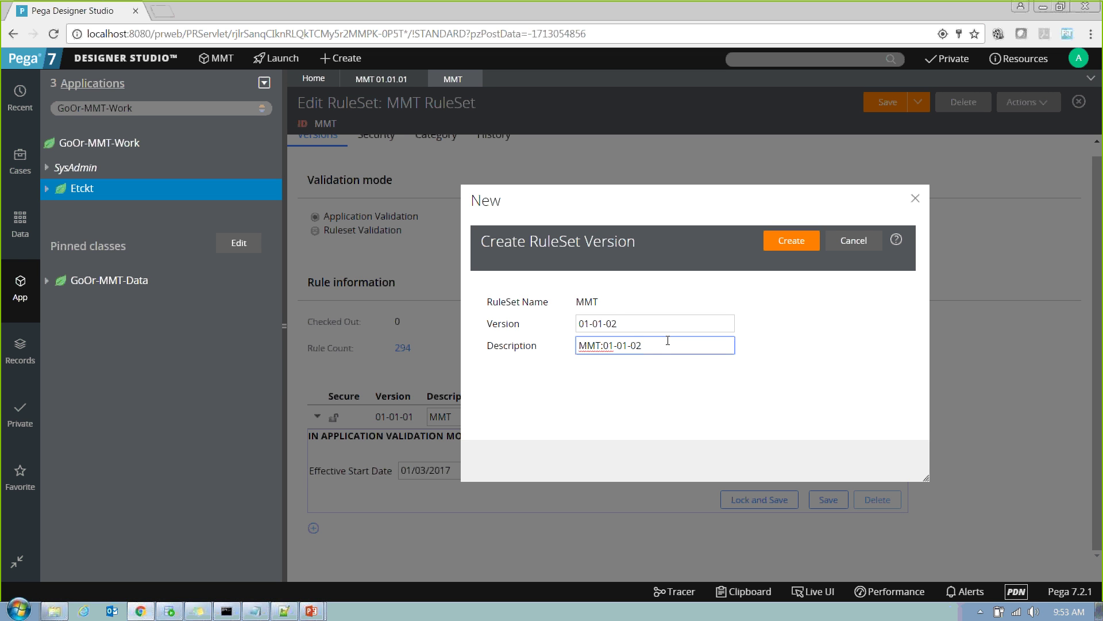
{"action": "left_click_drag", "start_coordinate": [667, 347], "coordinate": [562, 346]}
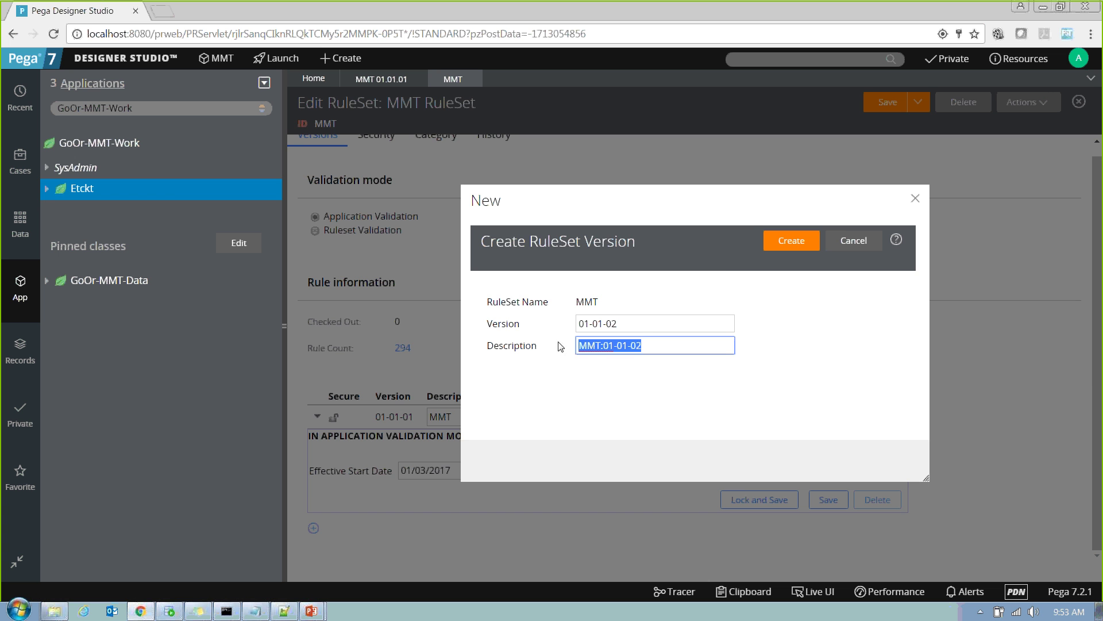
{"action": "left_click", "coordinate": [791, 246]}
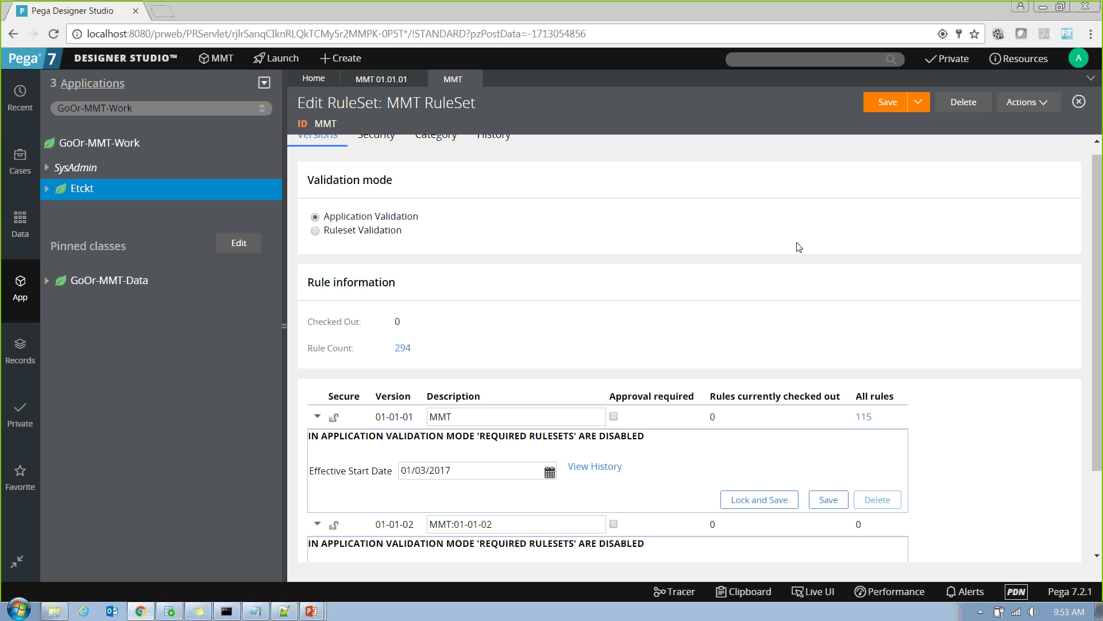
{"action": "left_click_drag", "start_coordinate": [1099, 267], "coordinate": [1100, 357]}
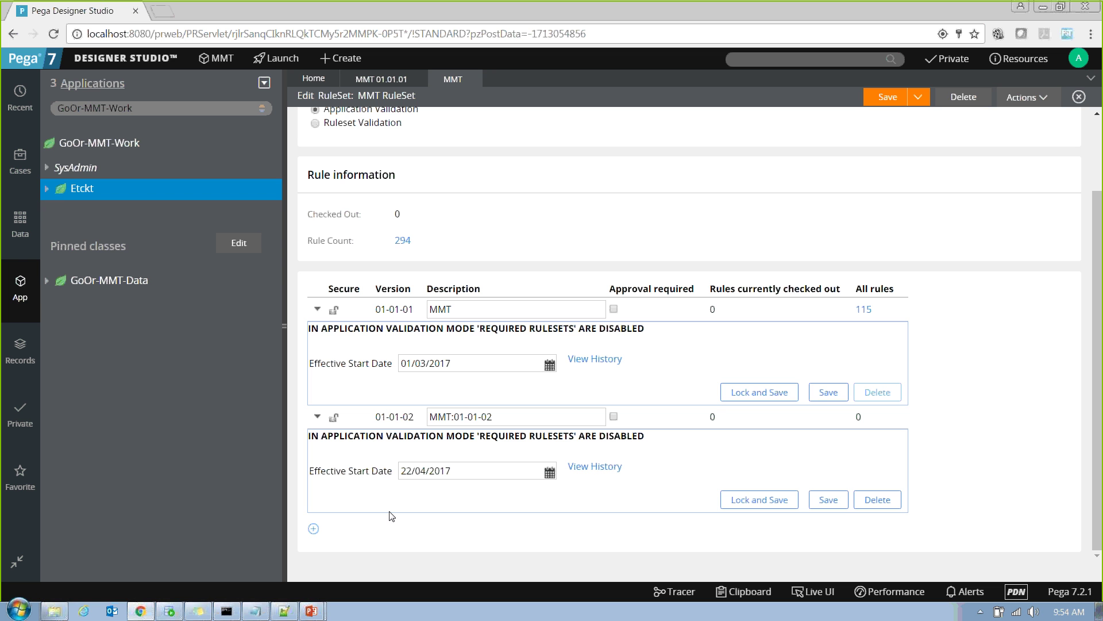
{"action": "double_click", "coordinate": [454, 310]}
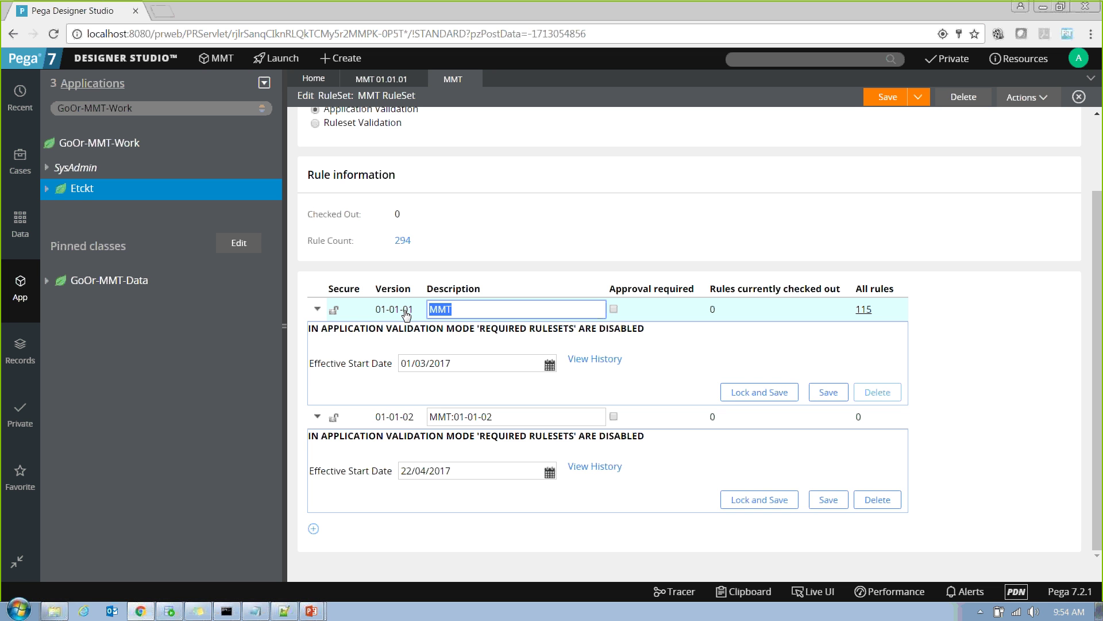
{"action": "left_click", "coordinate": [545, 316]}
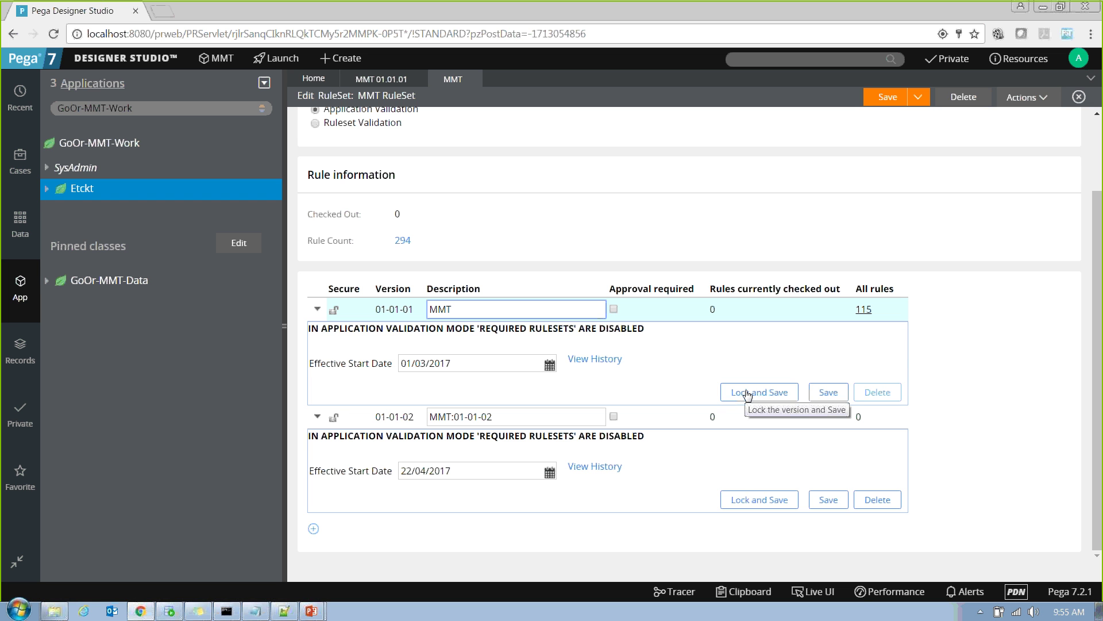
Lock MMT version 01-01-01 with a password, then go back to the MMT application definition.
{"action": "left_click", "coordinate": [747, 392]}
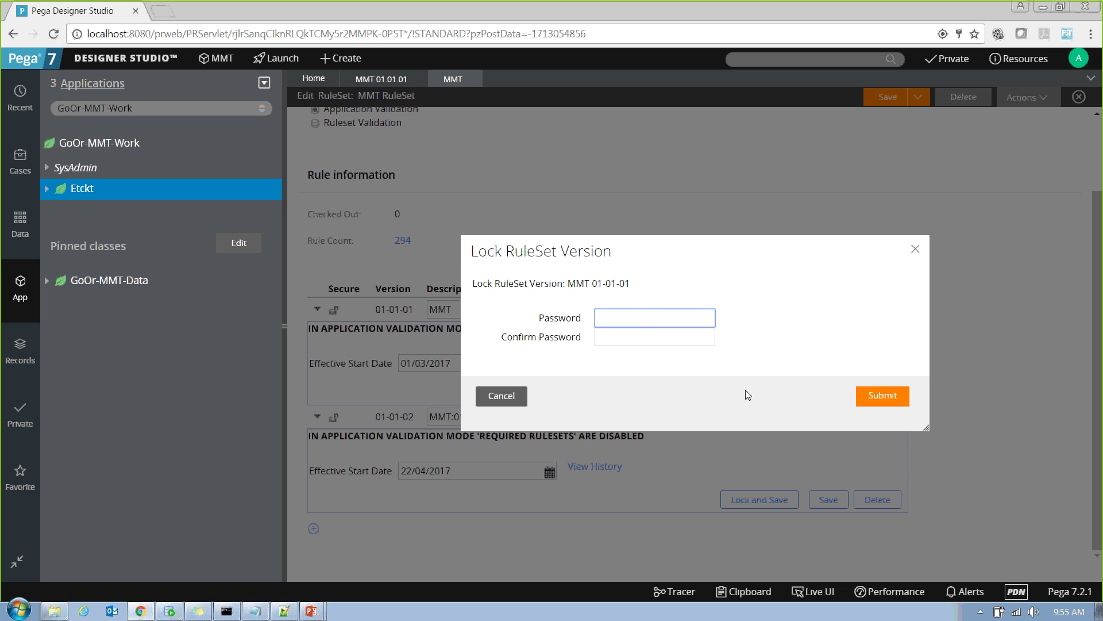
{"action": "type", "text": "a"}
{"action": "key", "text": "Tab"}
{"action": "type", "text": "a"}
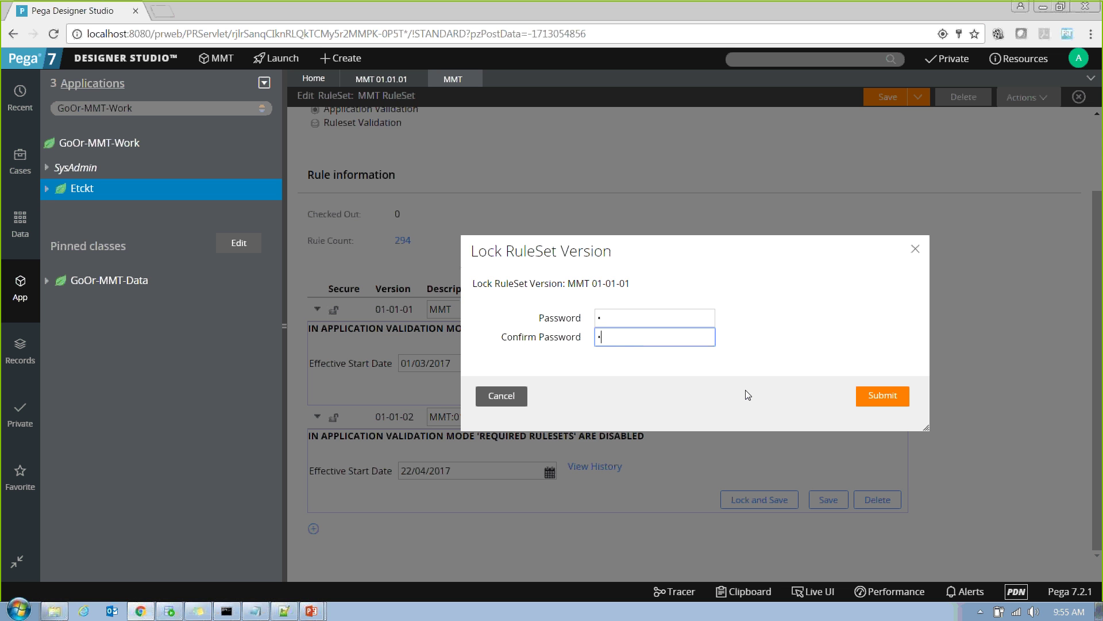
{"action": "key", "text": "Return"}
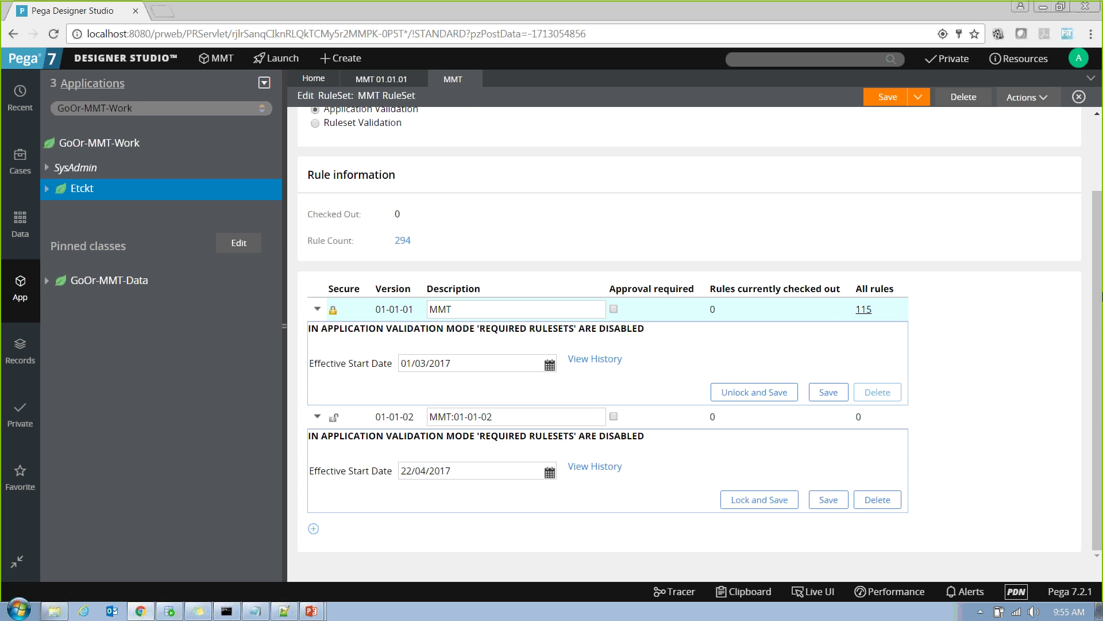
{"action": "scroll", "coordinate": [1098, 230], "scroll_direction": "up", "scroll_amount": 3}
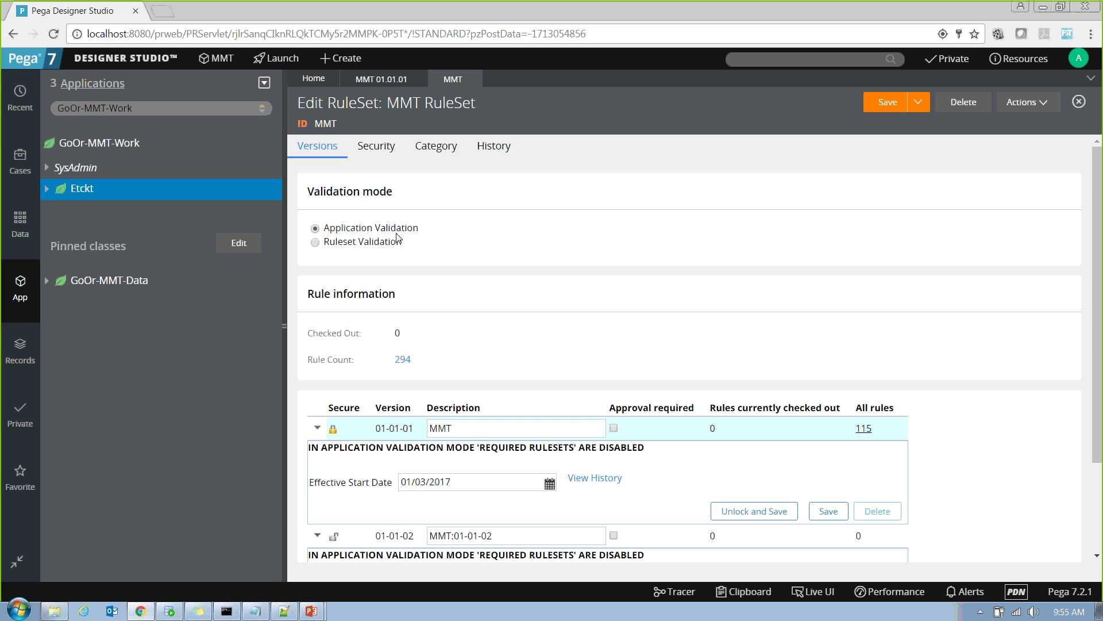
{"action": "left_click_drag", "start_coordinate": [459, 428], "coordinate": [388, 428]}
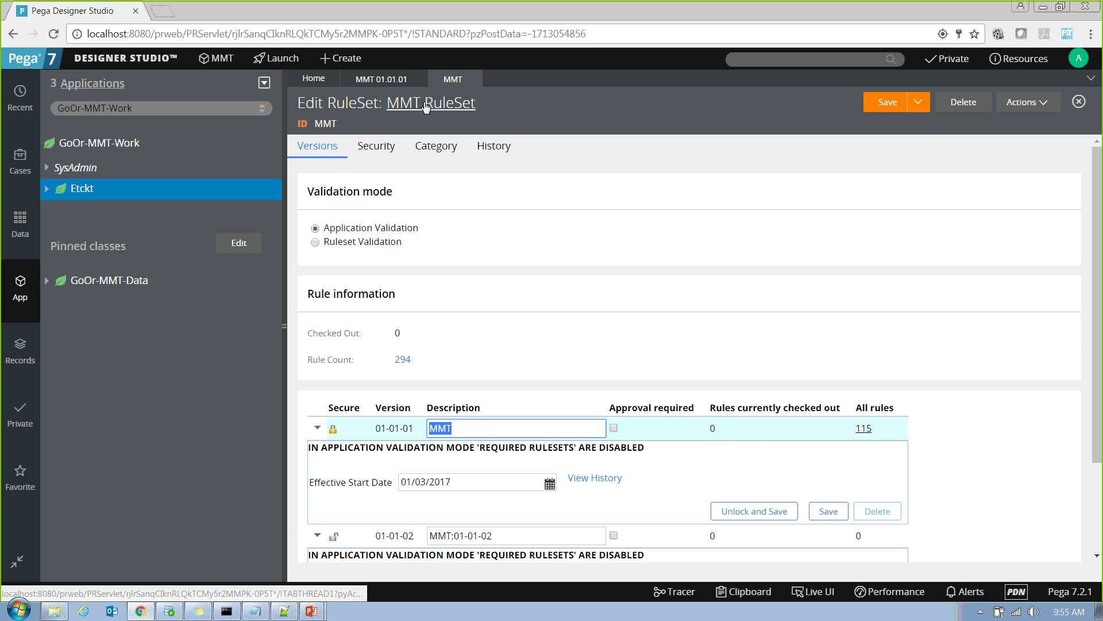
{"action": "left_click", "coordinate": [381, 78]}
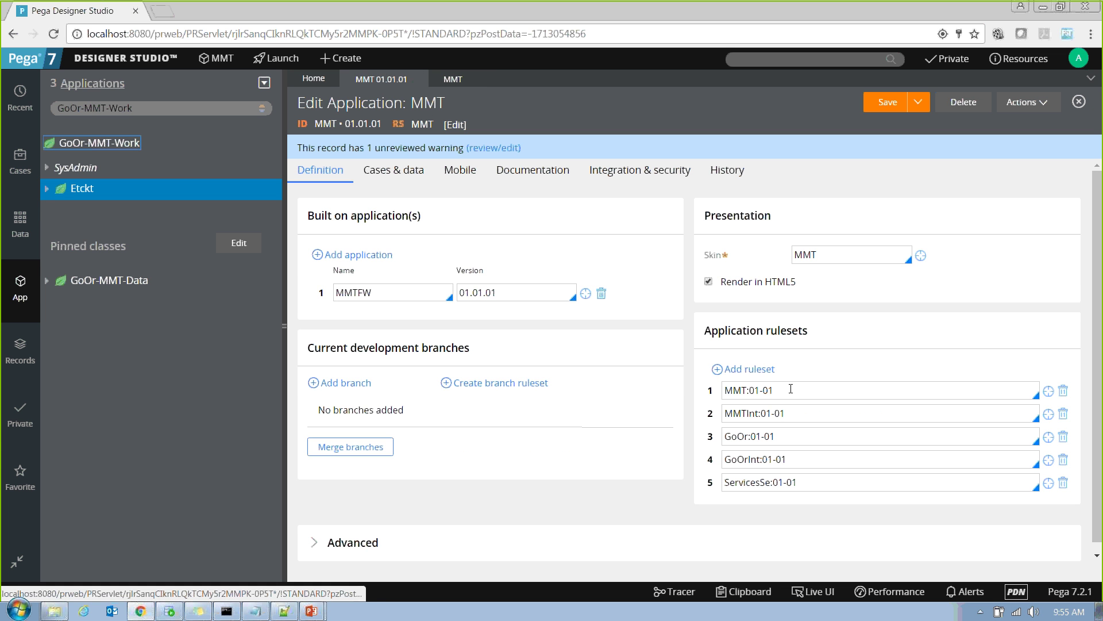
{"action": "left_click_drag", "start_coordinate": [774, 389], "coordinate": [703, 390]}
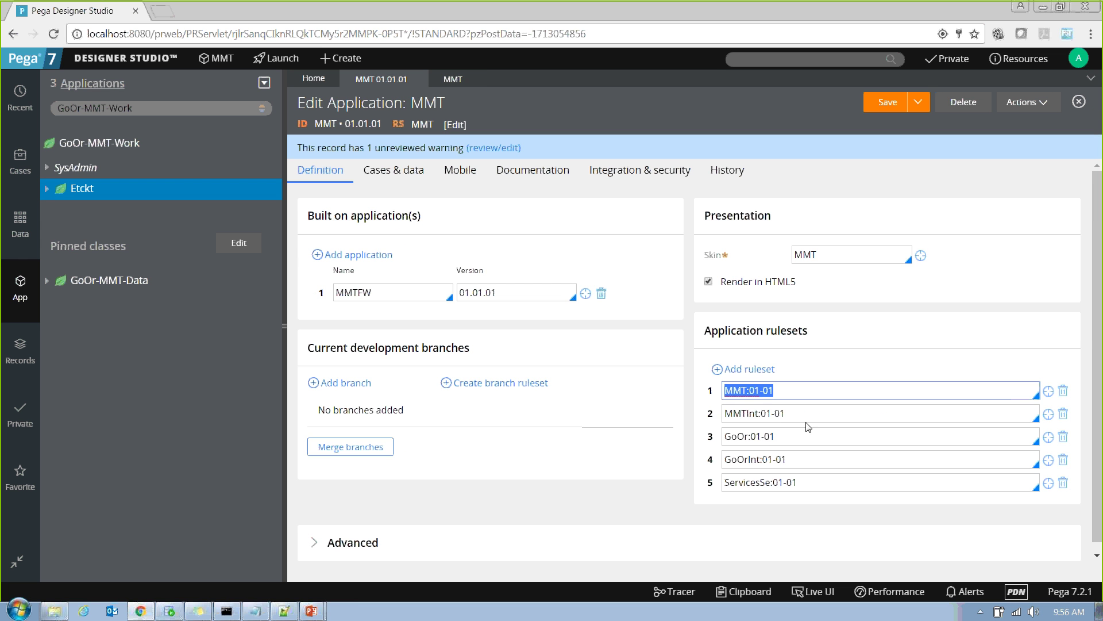
{"action": "left_click", "coordinate": [816, 413]}
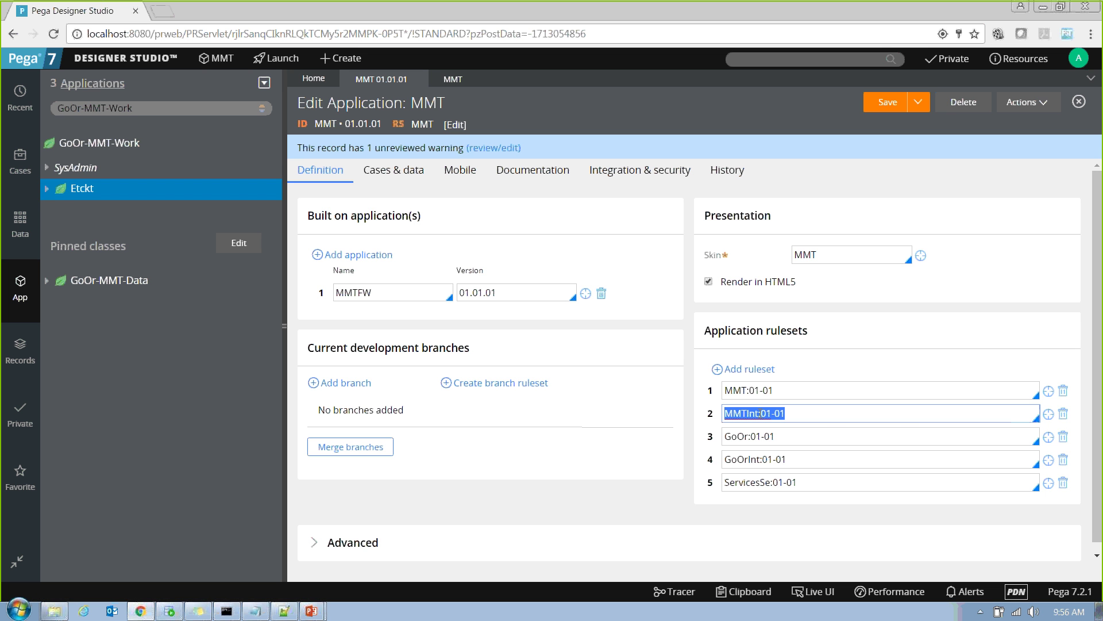
{"action": "left_click", "coordinate": [788, 415]}
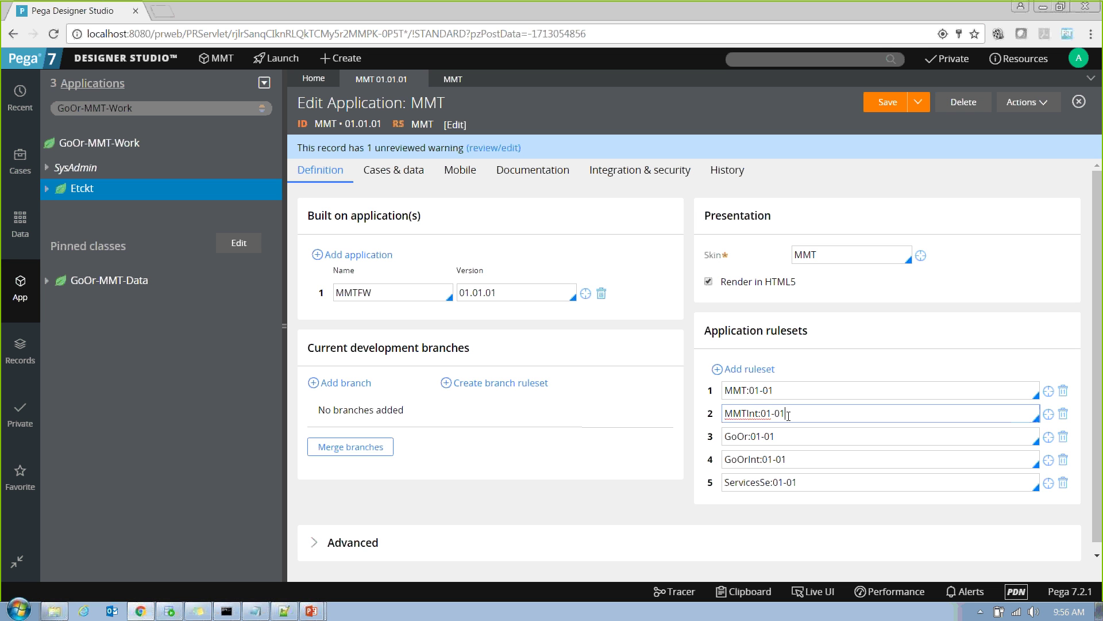
{"action": "key", "text": "ctrl+a"}
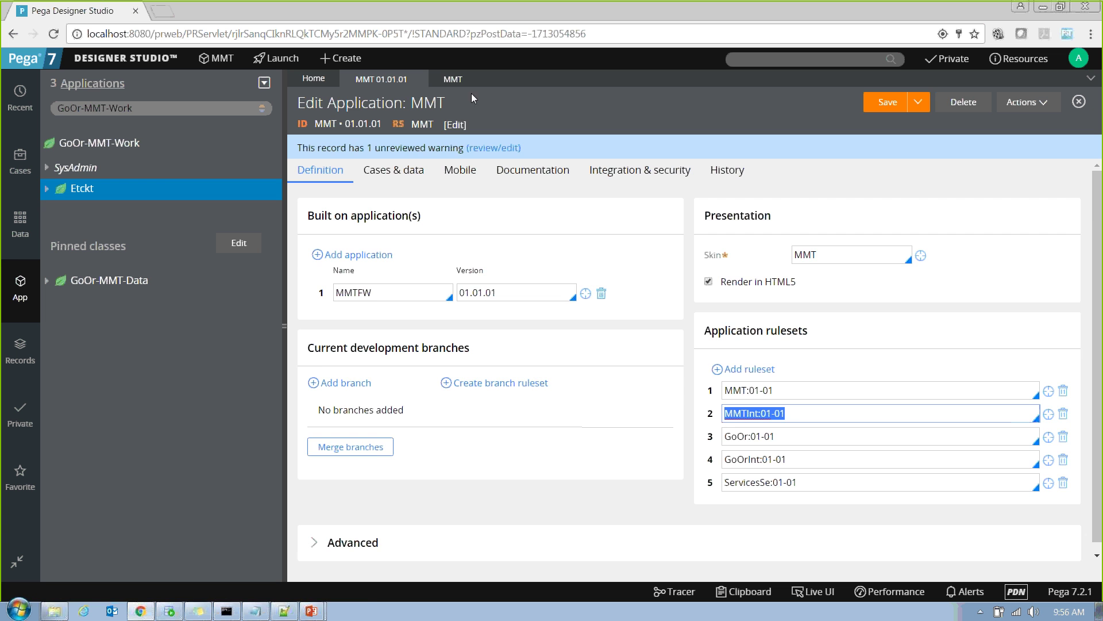
{"action": "left_click", "coordinate": [453, 80]}
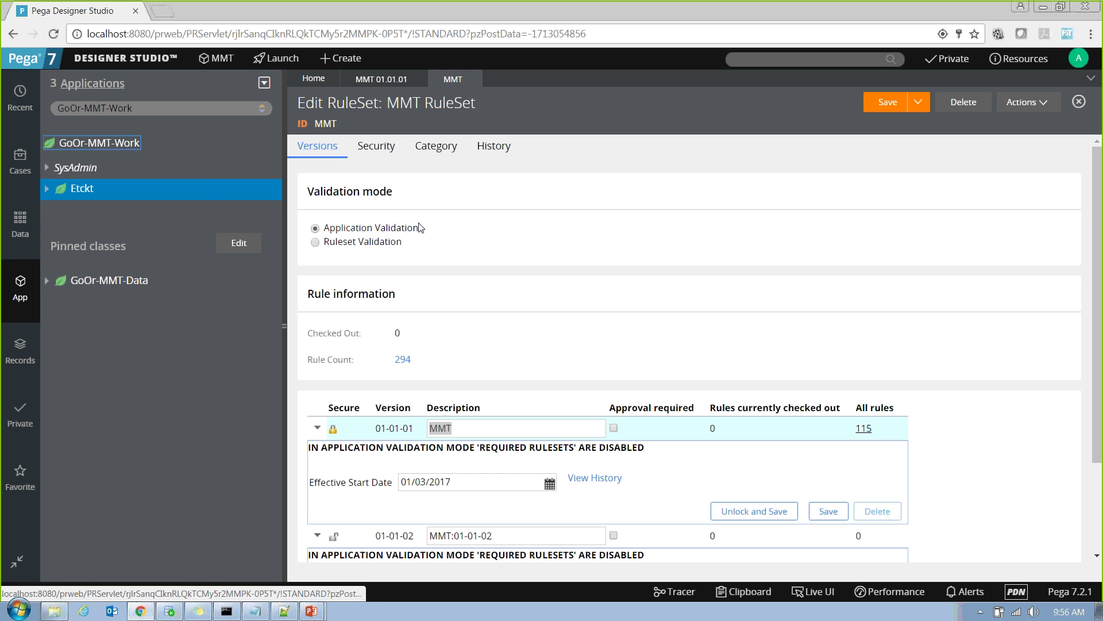
{"action": "left_click", "coordinate": [381, 80]}
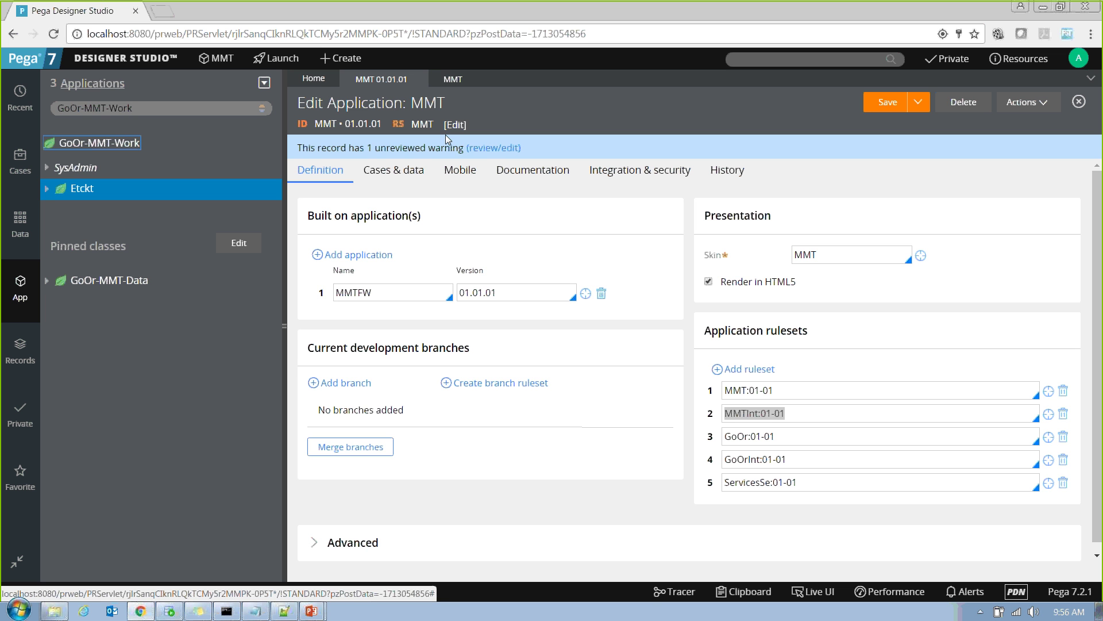
Set MMT to Ruleset Validation and add a blank required-ruleset row under version 01-01-01.
{"action": "left_click", "coordinate": [452, 79]}
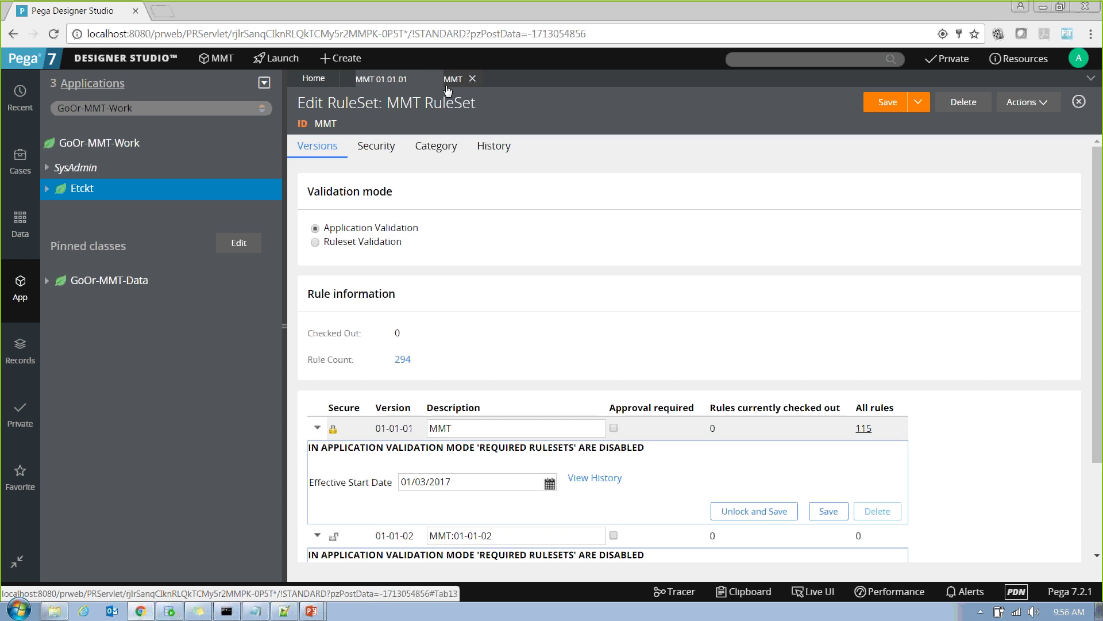
{"action": "left_click_drag", "start_coordinate": [419, 228], "coordinate": [325, 224]}
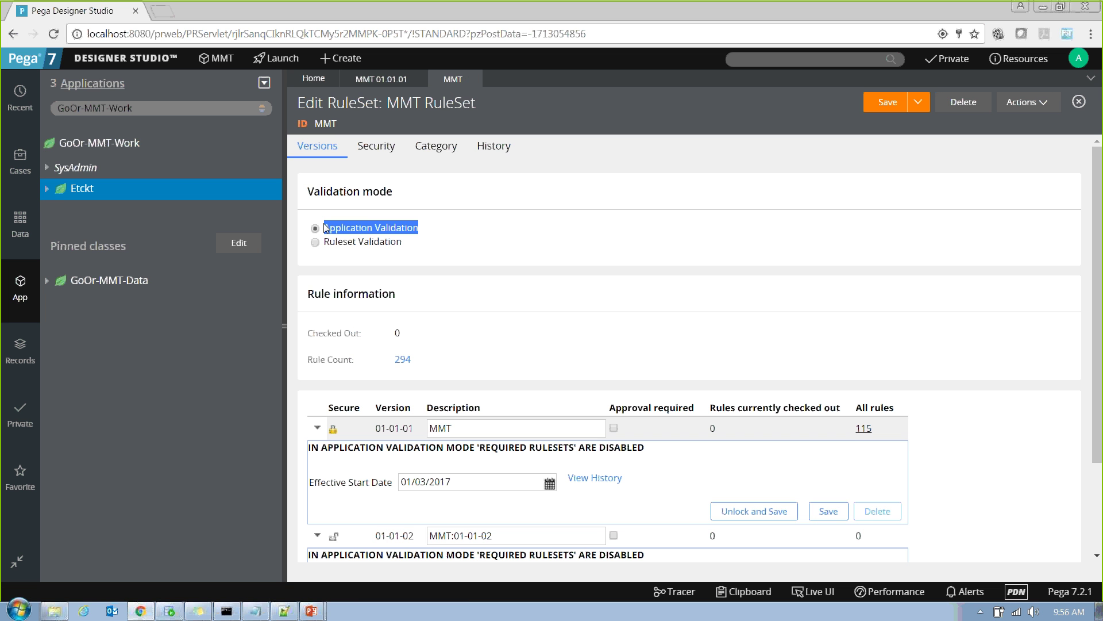
{"action": "left_click_drag", "start_coordinate": [409, 242], "coordinate": [325, 245]}
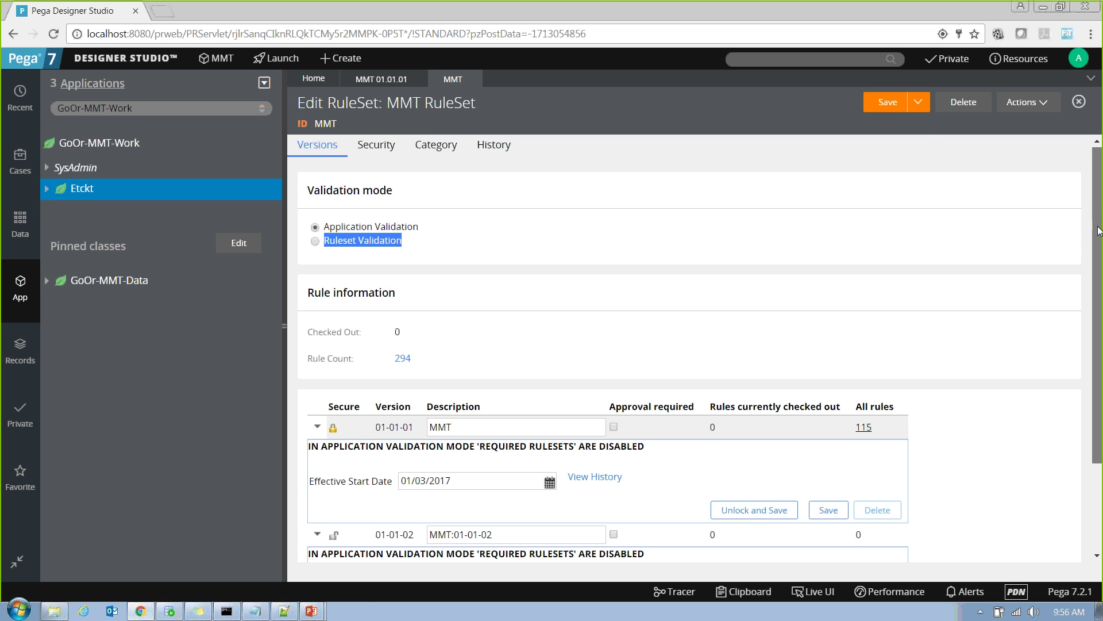
{"action": "scroll", "coordinate": [1099, 208], "scroll_direction": "down", "scroll_amount": 2}
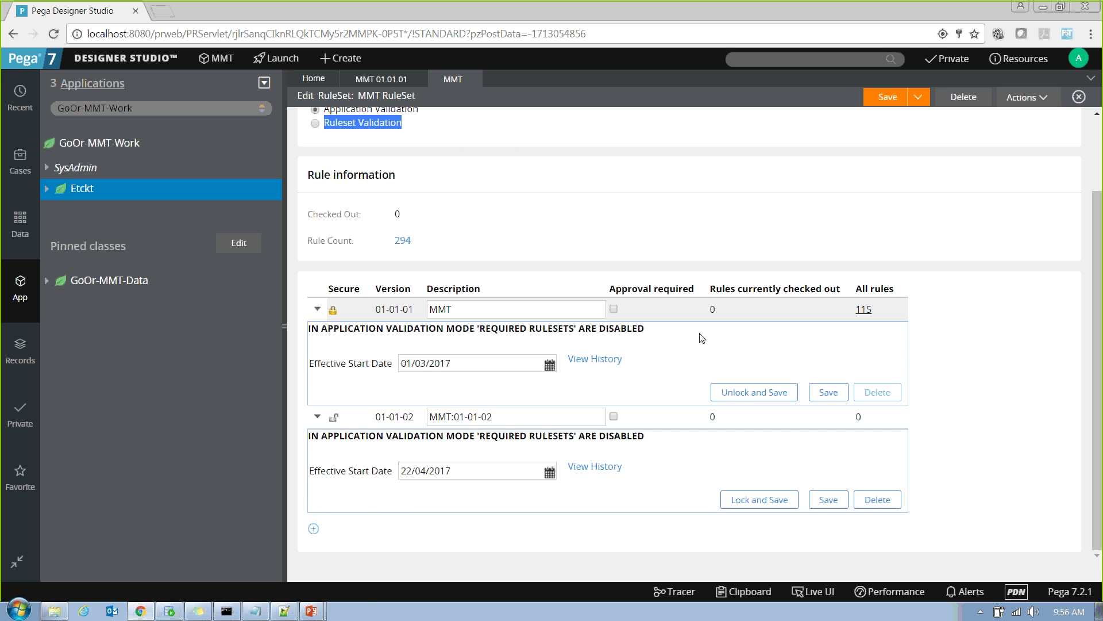
{"action": "left_click", "coordinate": [315, 123]}
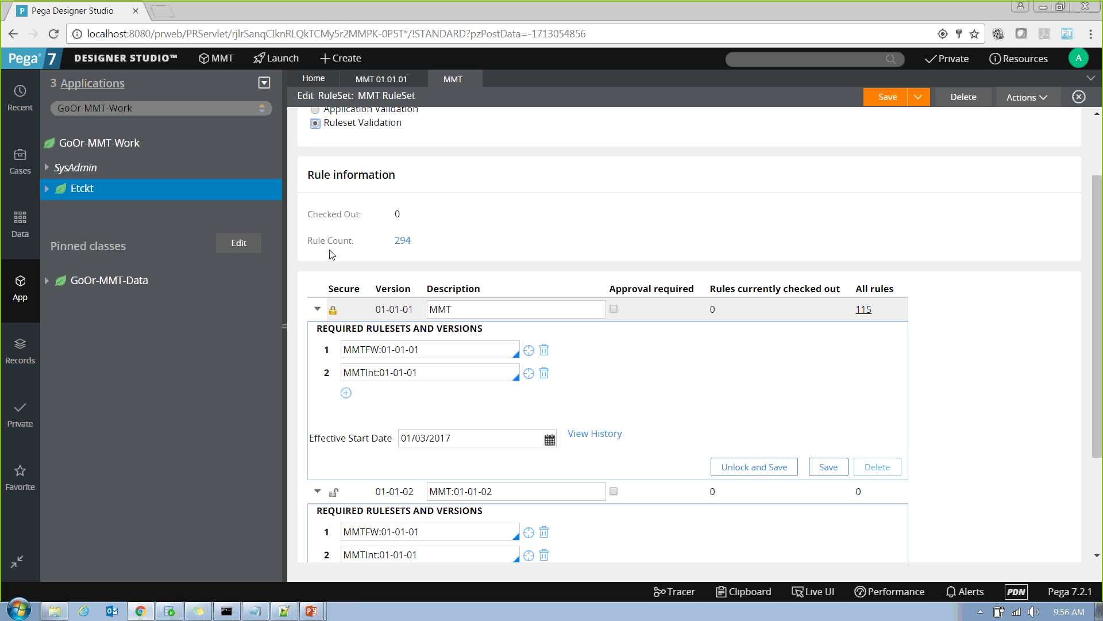
{"action": "left_click_drag", "start_coordinate": [317, 328], "coordinate": [484, 329]}
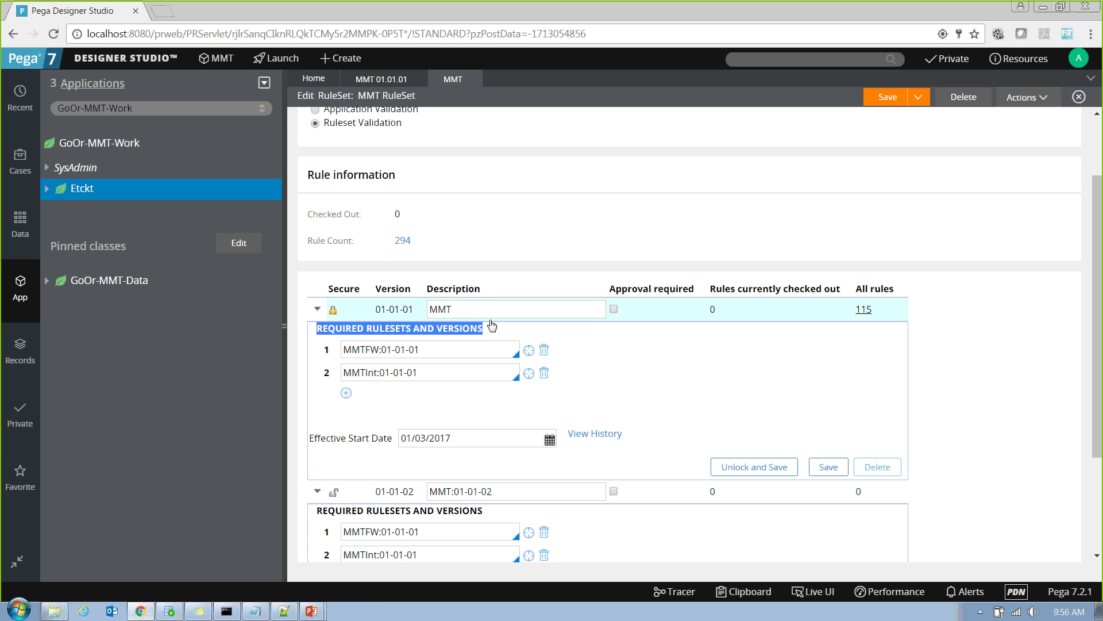
{"action": "left_click_drag", "start_coordinate": [463, 310], "coordinate": [425, 310]}
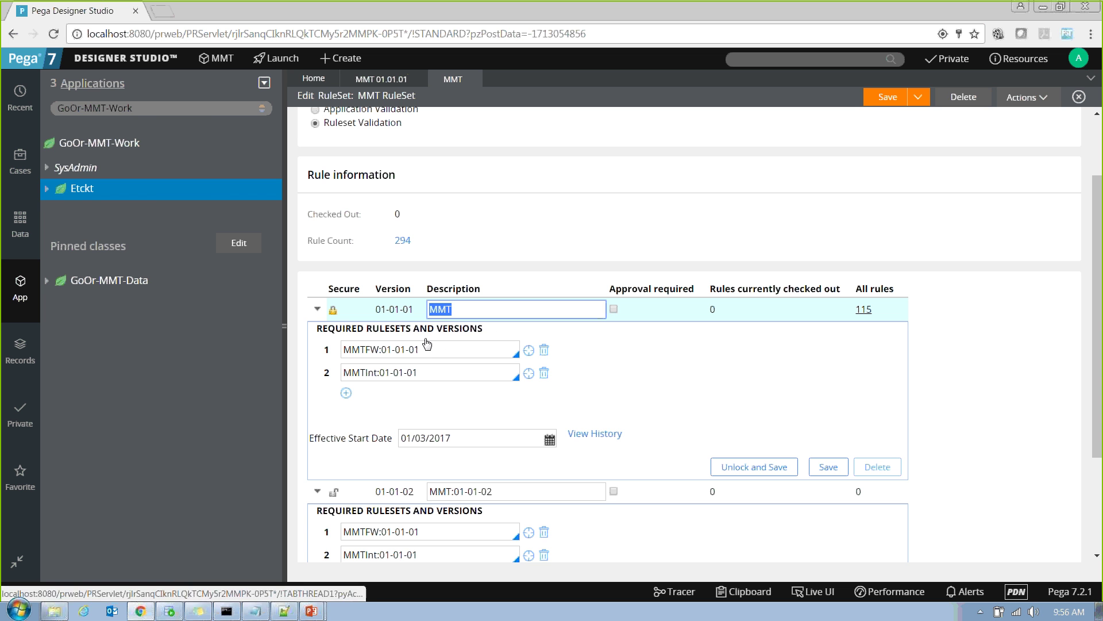
{"action": "left_click", "coordinate": [346, 394]}
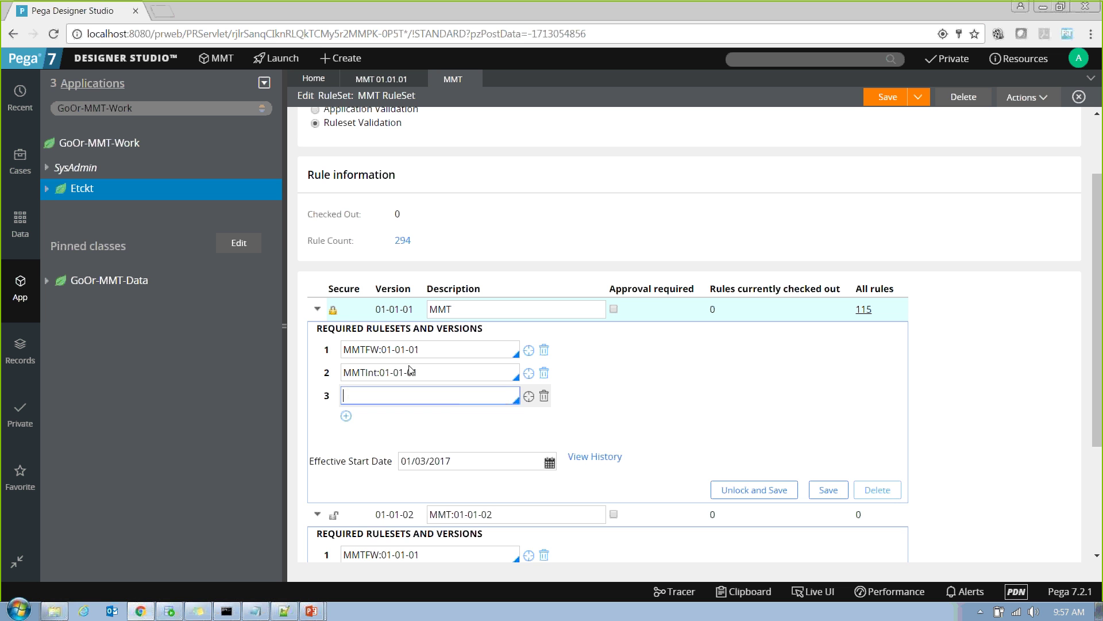
Revert the MMT ruleset to Application Validation and reopen the Edit Application: MMT record.
{"action": "left_click", "coordinate": [316, 110]}
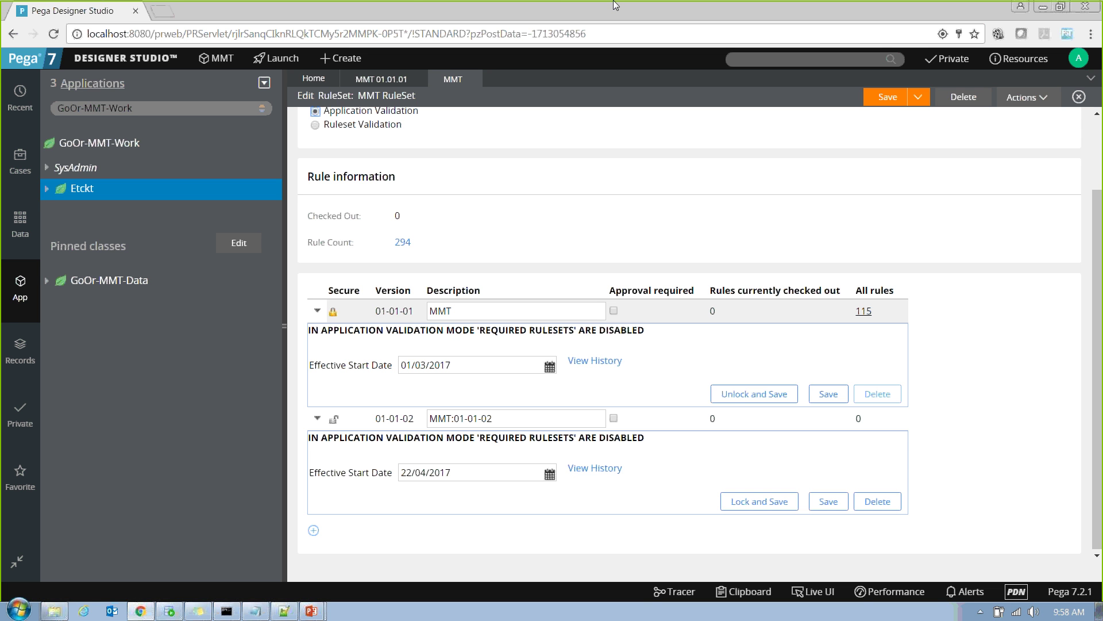
{"action": "left_click", "coordinate": [667, 18]}
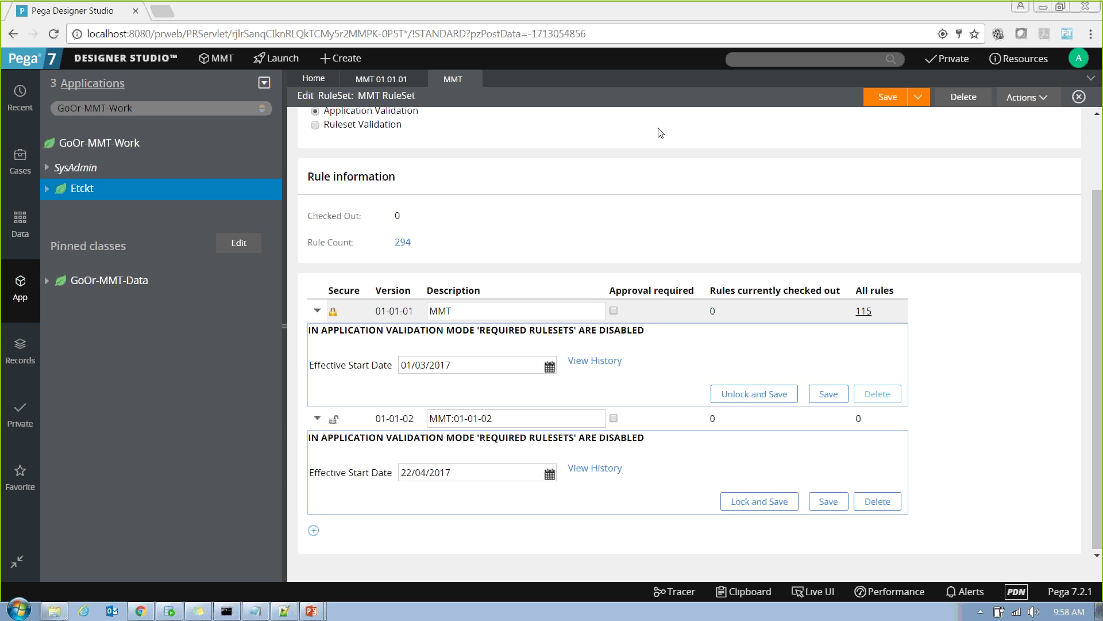
{"action": "left_click", "coordinate": [369, 80]}
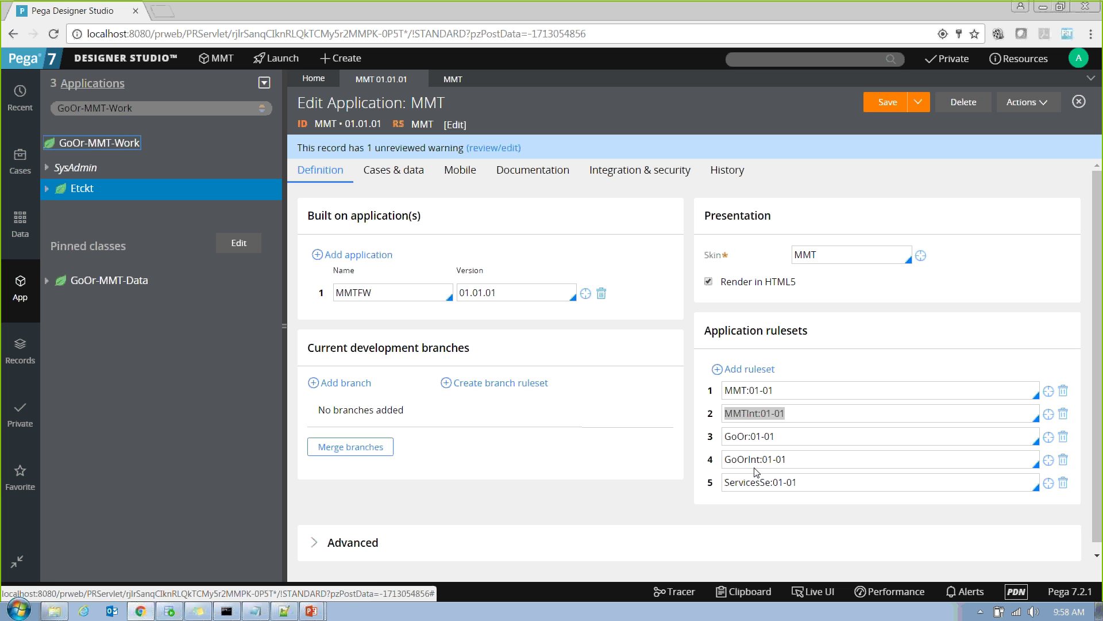
Highlight the MMT:01-01 and MMTInt:01-01 entries in the Application rulesets list.
{"action": "left_click", "coordinate": [793, 390]}
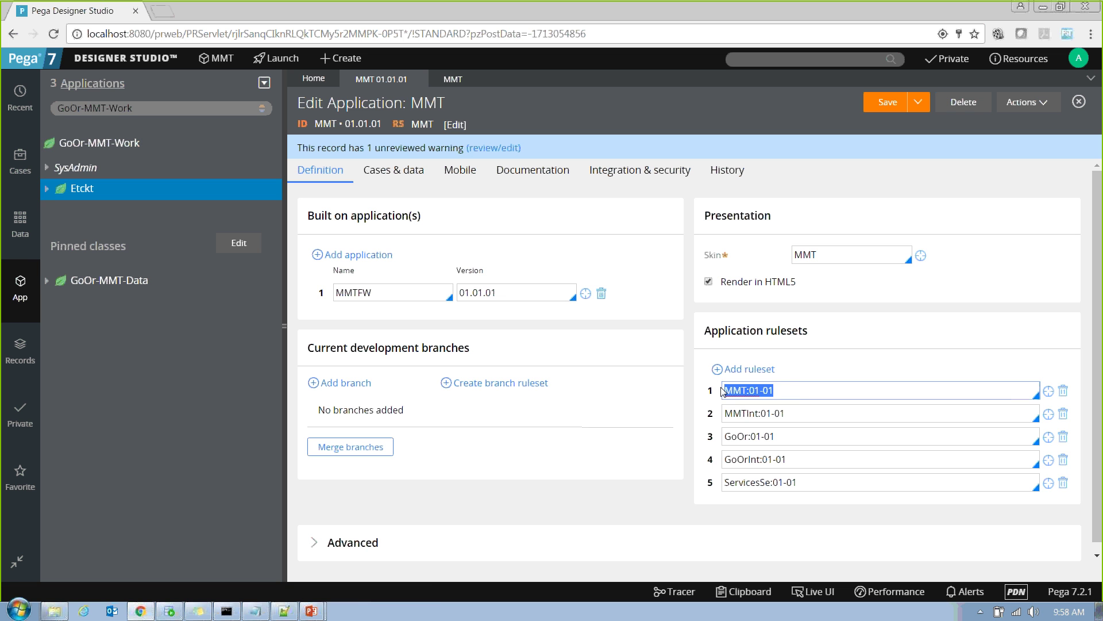
{"action": "left_click", "coordinate": [799, 387]}
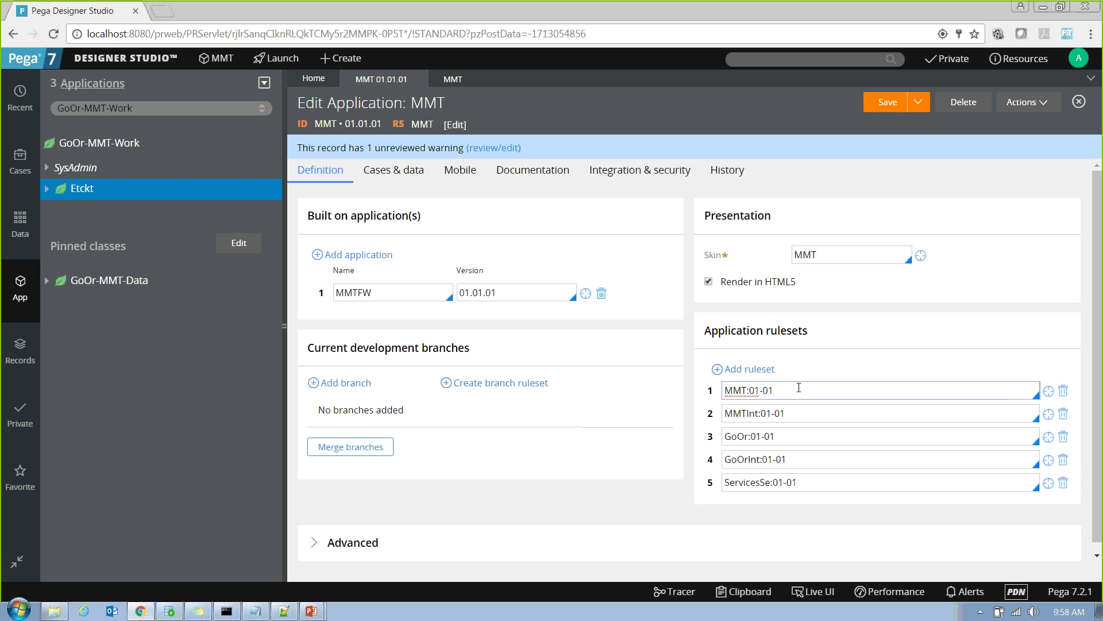
{"action": "left_click_drag", "start_coordinate": [798, 387], "coordinate": [711, 381]}
{"action": "left_click", "coordinate": [796, 414]}
{"action": "left_click_drag", "start_coordinate": [795, 414], "coordinate": [726, 412]}
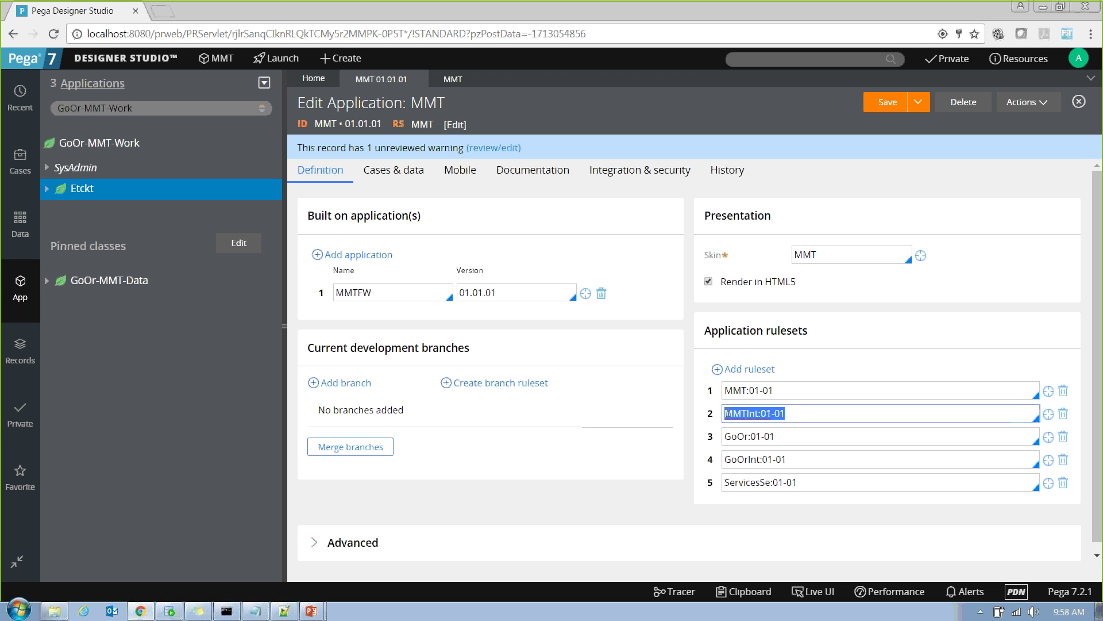
{"action": "left_click_drag", "start_coordinate": [782, 391], "coordinate": [725, 390]}
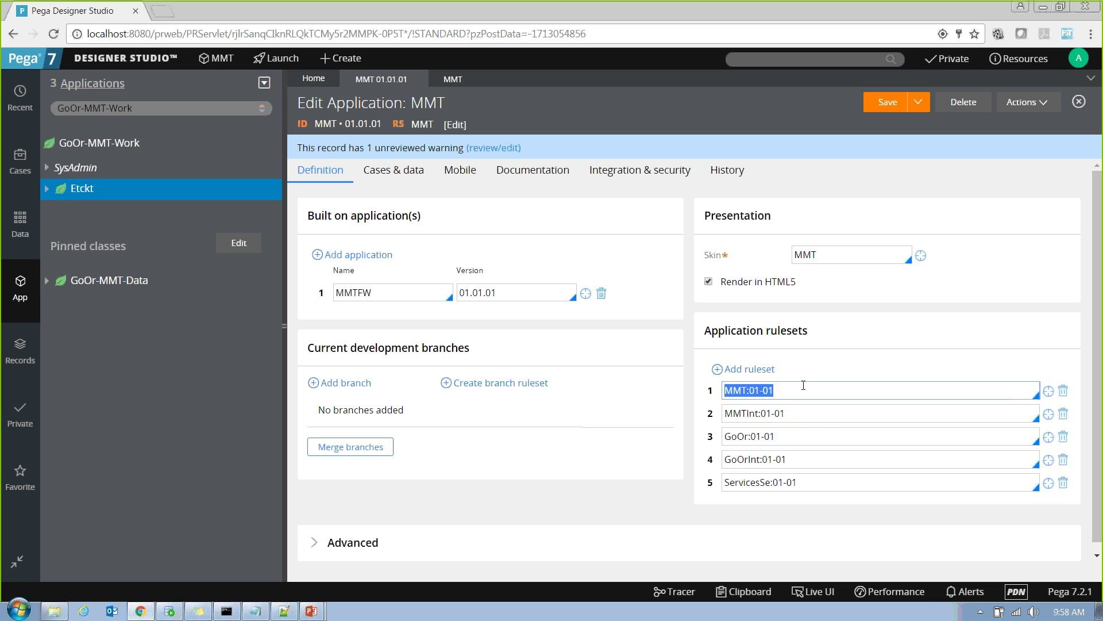
{"action": "left_click_drag", "start_coordinate": [791, 413], "coordinate": [720, 409]}
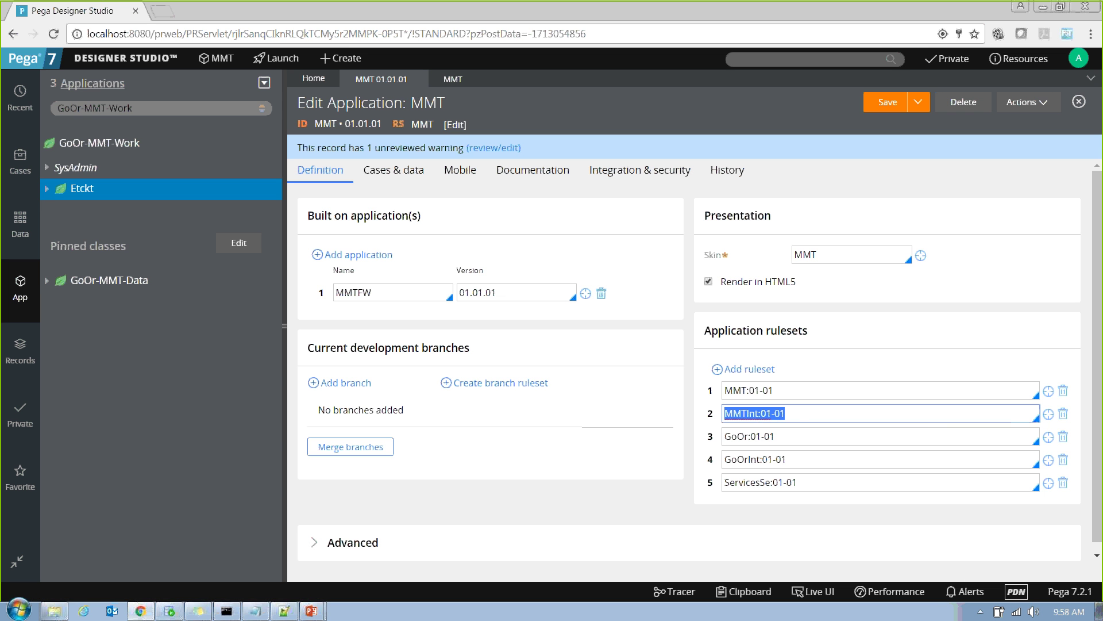
{"action": "left_click", "coordinate": [785, 414]}
{"action": "left_click_drag", "start_coordinate": [800, 418], "coordinate": [725, 389]}
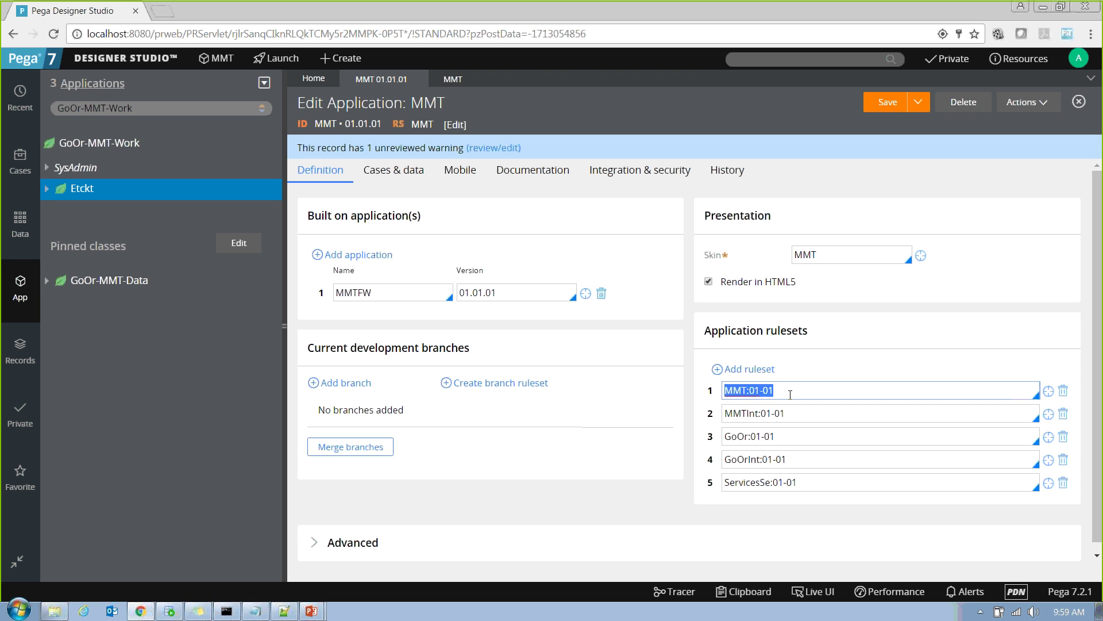
Step through the entries down to ServicesSe:01-01, then open the MMT RuleSet record.
{"action": "left_click", "coordinate": [790, 395]}
{"action": "left_click", "coordinate": [792, 416]}
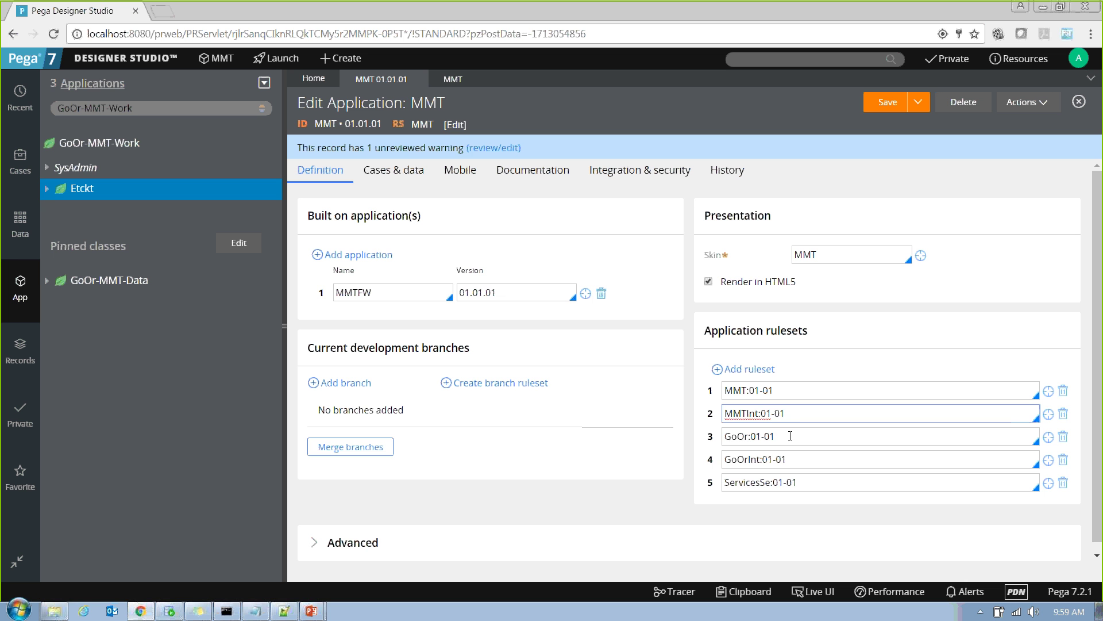
{"action": "left_click", "coordinate": [791, 436]}
{"action": "left_click", "coordinate": [796, 459]}
{"action": "left_click", "coordinate": [804, 489]}
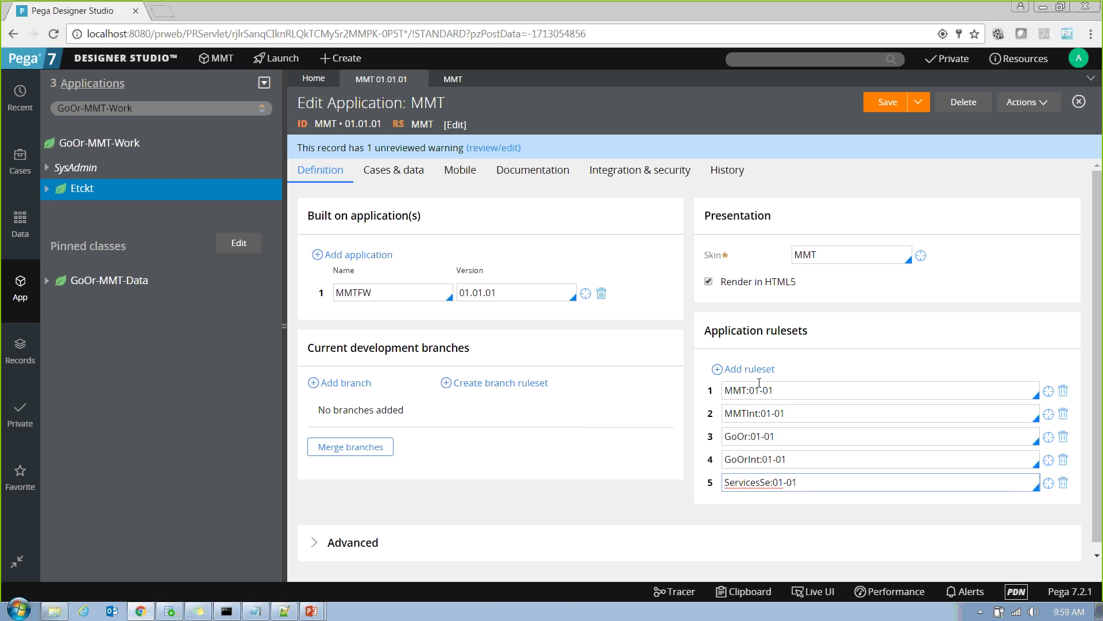
{"action": "left_click_drag", "start_coordinate": [792, 397], "coordinate": [681, 390]}
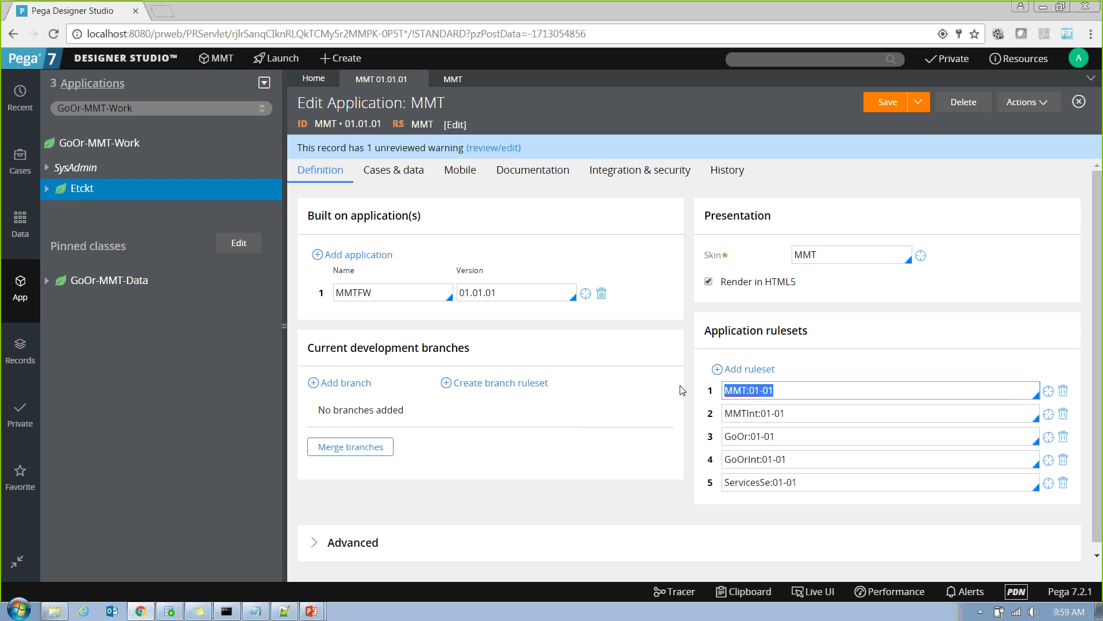
{"action": "left_click", "coordinate": [453, 78]}
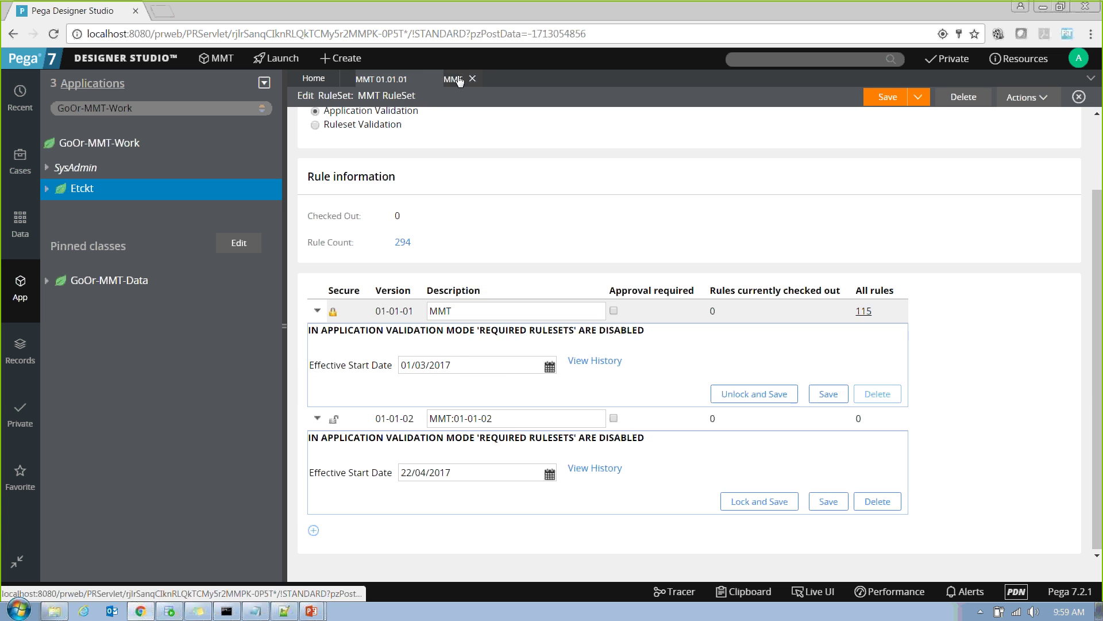
Briefly switch MMT to Ruleset Validation and back to Application Validation, then bring up Notepad++.
{"action": "left_click", "coordinate": [381, 79]}
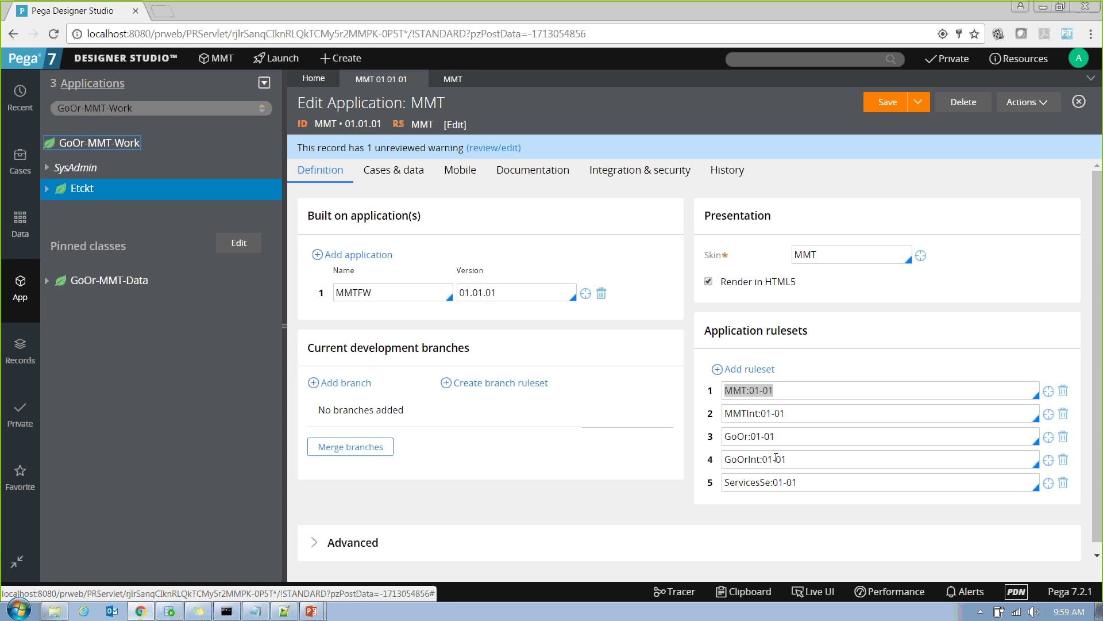
{"action": "left_click", "coordinate": [451, 78]}
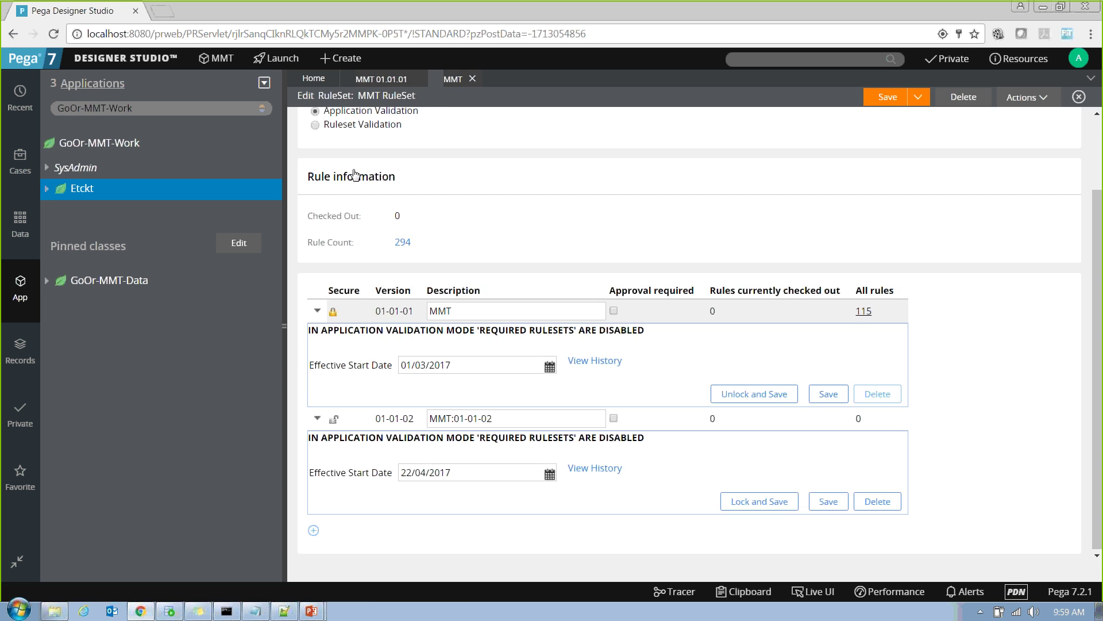
{"action": "left_click", "coordinate": [315, 125]}
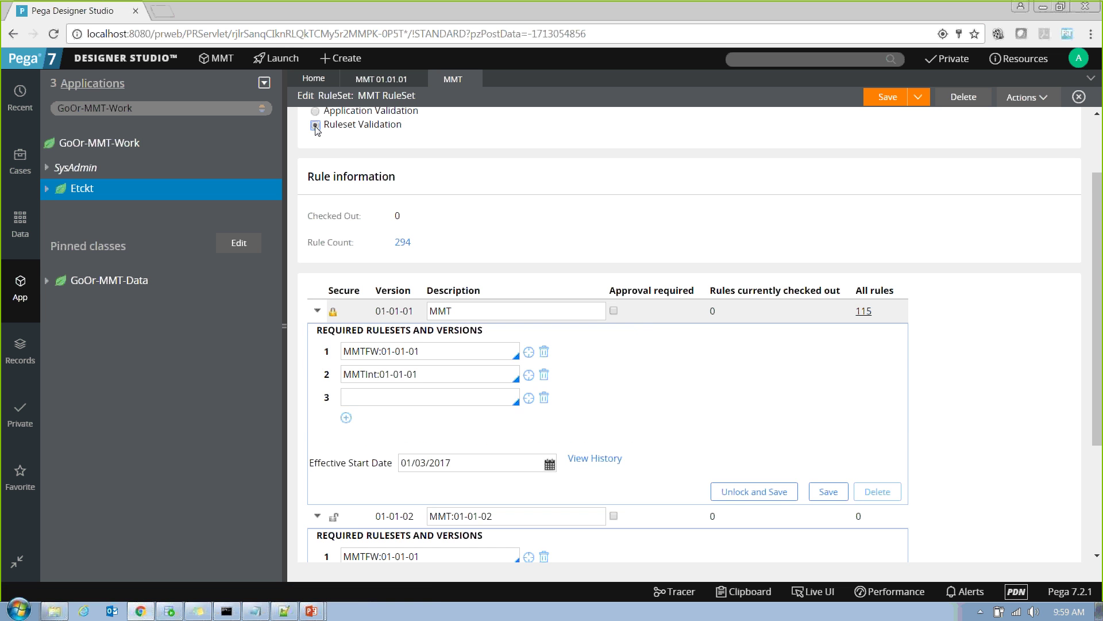
{"action": "left_click_drag", "start_coordinate": [494, 351], "coordinate": [338, 357]}
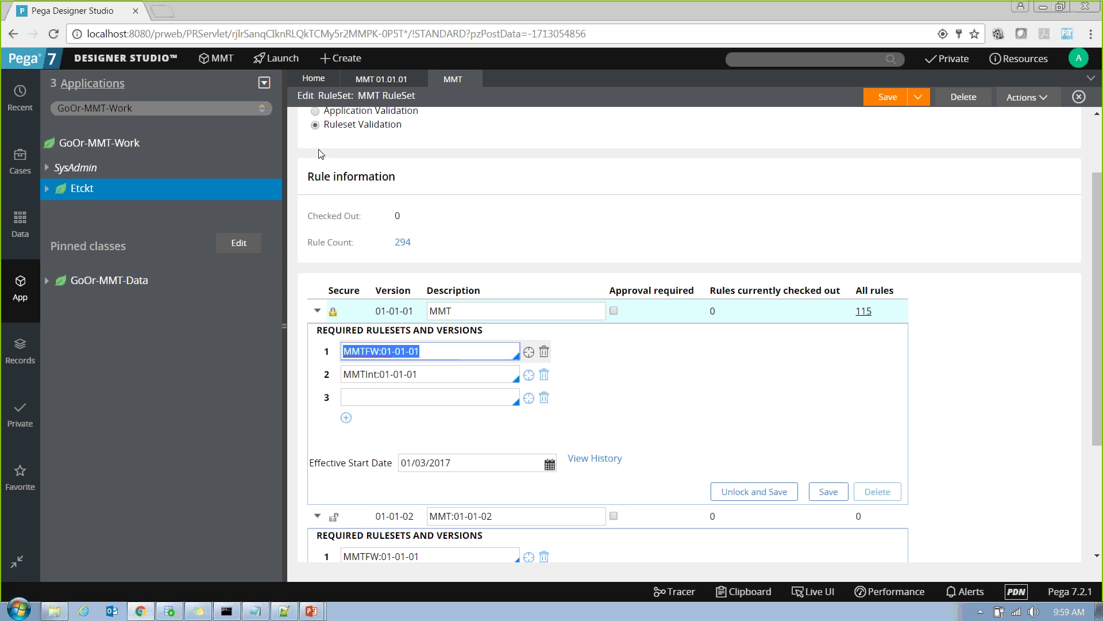
{"action": "left_click", "coordinate": [315, 112]}
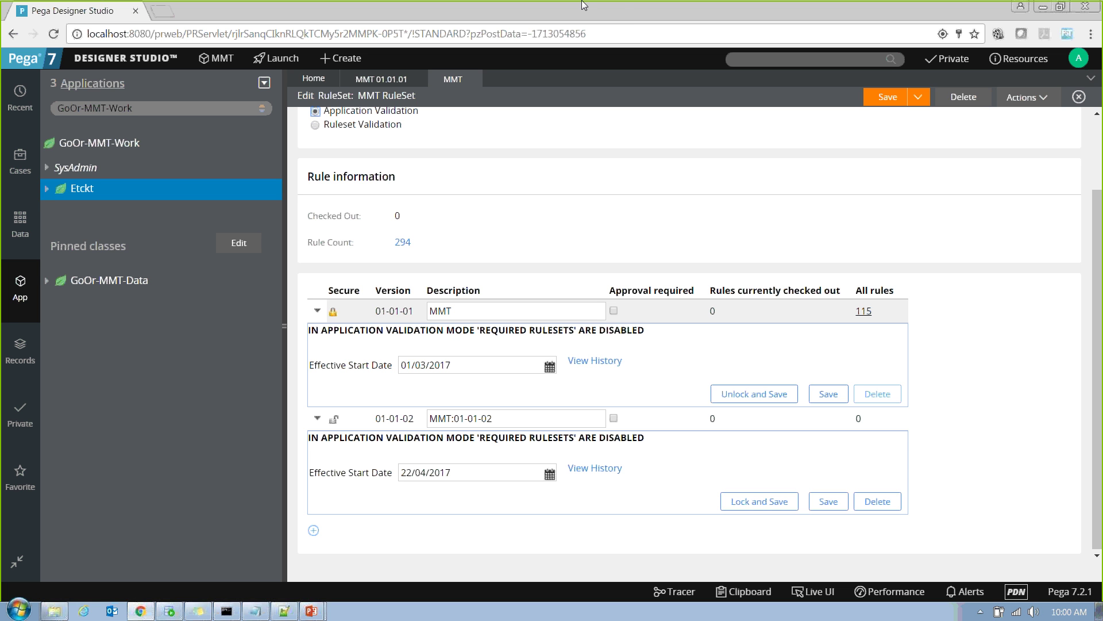
{"action": "left_click", "coordinate": [664, 18]}
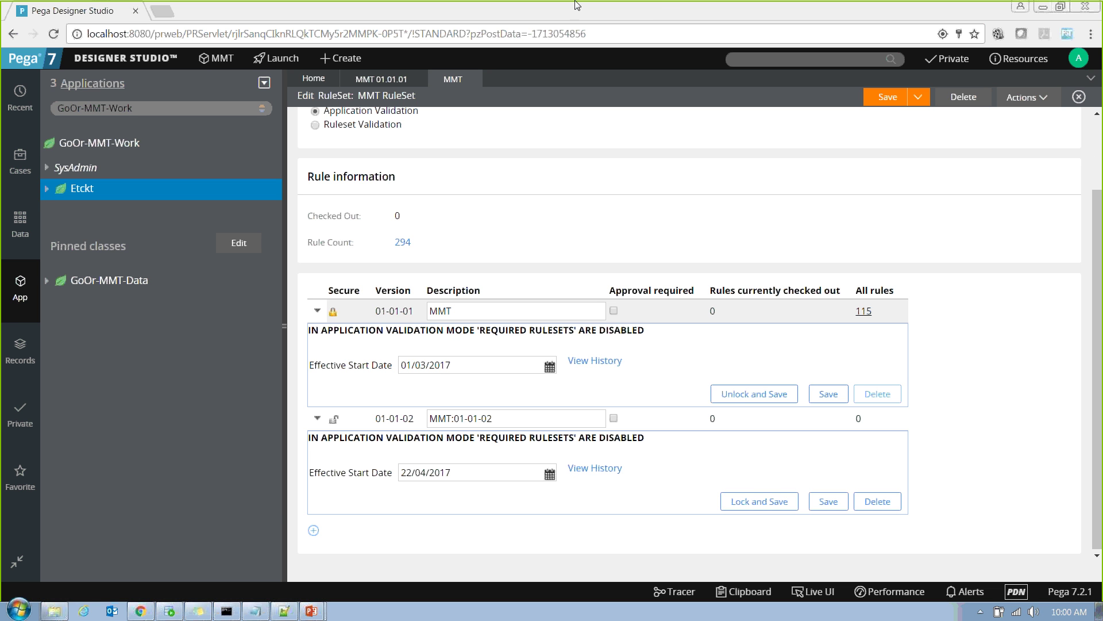
{"action": "left_click", "coordinate": [804, 167]}
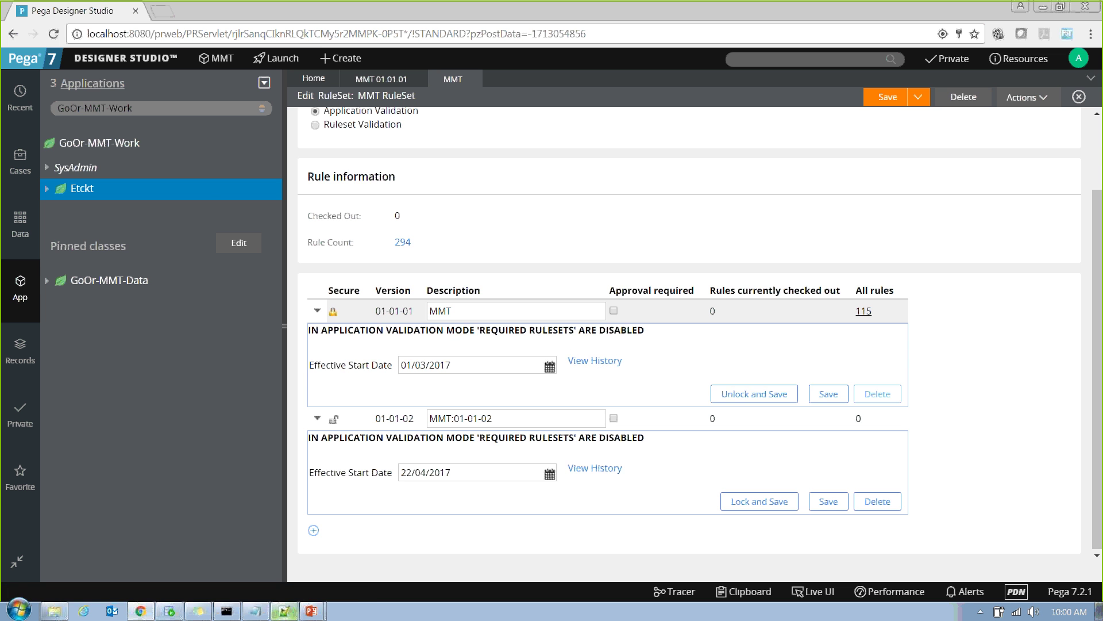
{"action": "left_click", "coordinate": [284, 611]}
Replace the note with lines 01-01-01, 01-01-02, 01-01-03 and add 'Function-' after 01-01-01.
{"action": "key", "text": "ctrl+a"}
{"action": "key", "text": "Delete"}
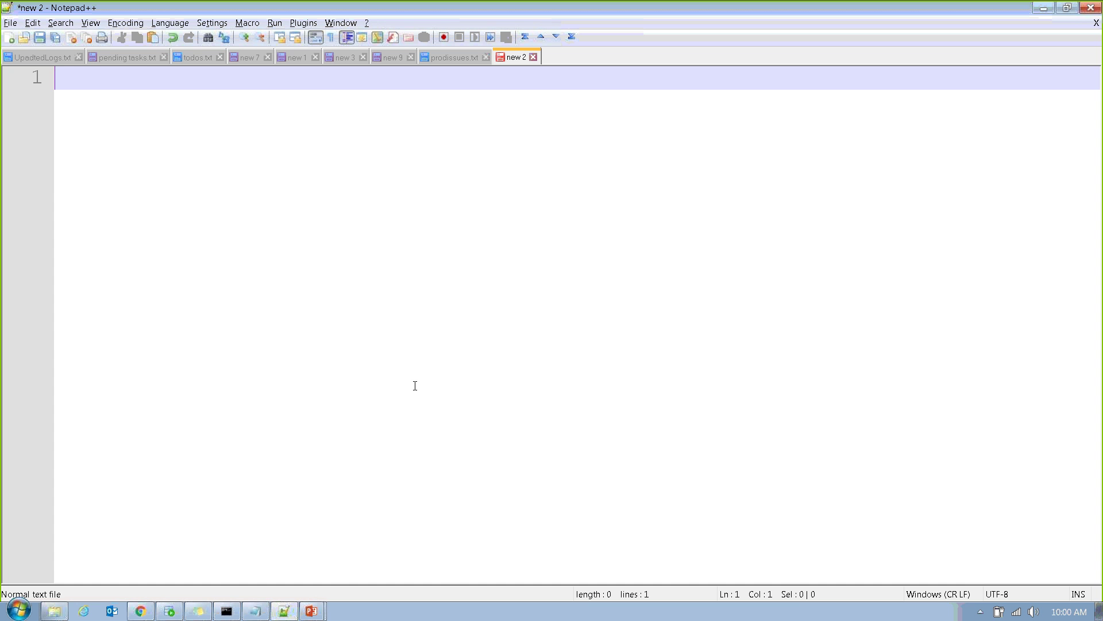
{"action": "type", "text": "01-01-01"}
{"action": "key", "text": "Return"}
{"action": "key", "text": "Return"}
{"action": "key", "text": "Return"}
{"action": "type", "text": "01-0"}
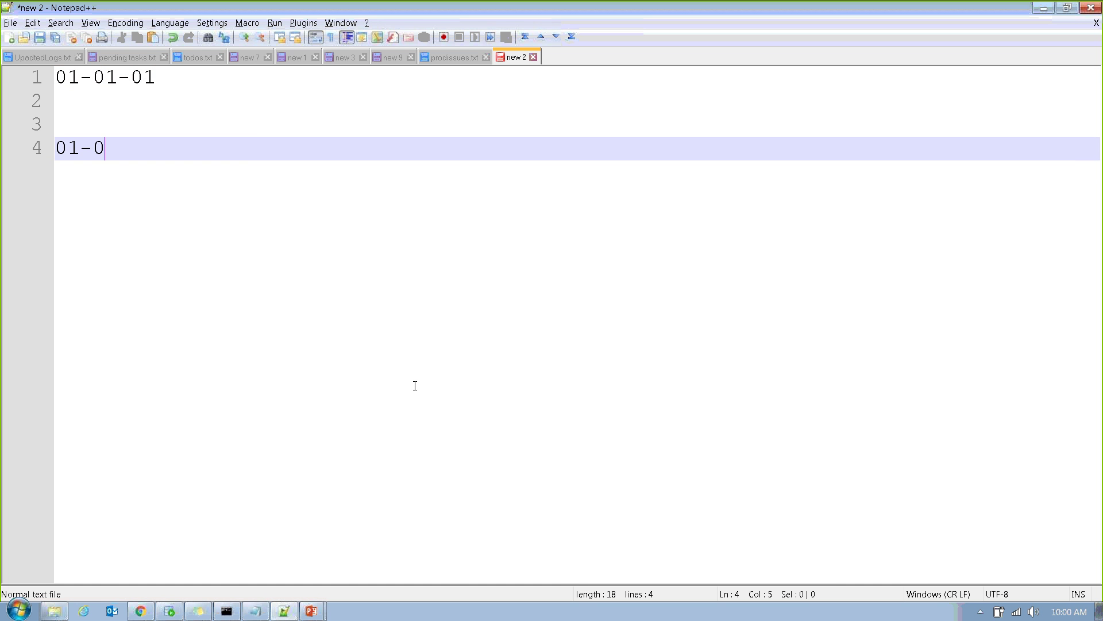
{"action": "type", "text": "1-01-02"}
{"action": "key", "text": "Return"}
{"action": "key", "text": "Return"}
{"action": "key", "text": "Return"}
{"action": "key", "text": "Return"}
{"action": "type", "text": "01-02"}
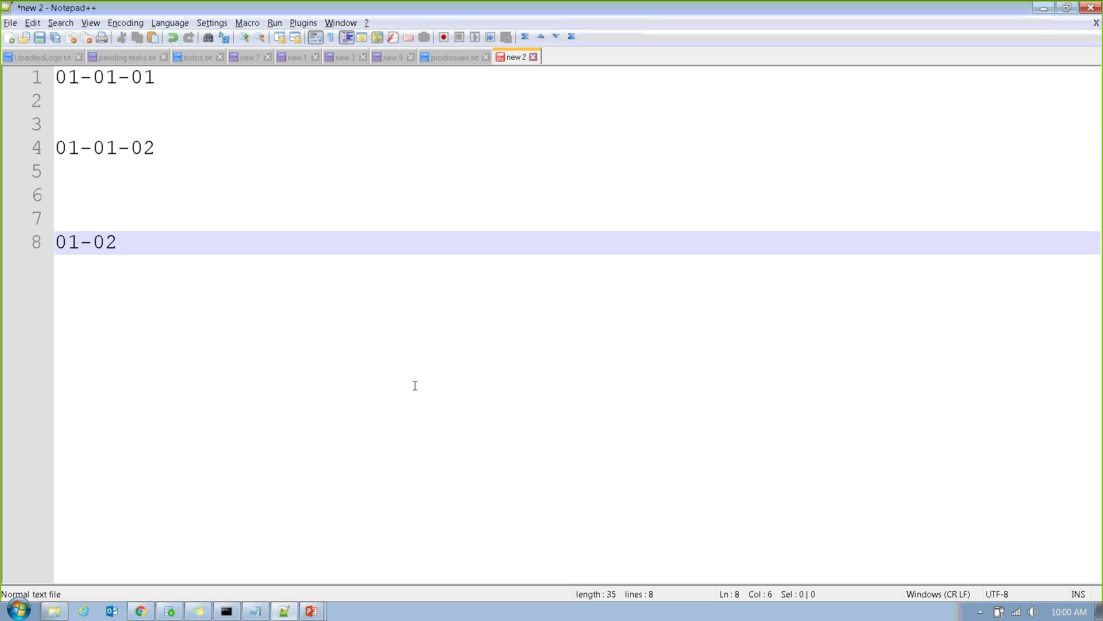
{"action": "key", "text": "BackSpace"}
{"action": "type", "text": "1-03"}
{"action": "left_click", "coordinate": [199, 84]}
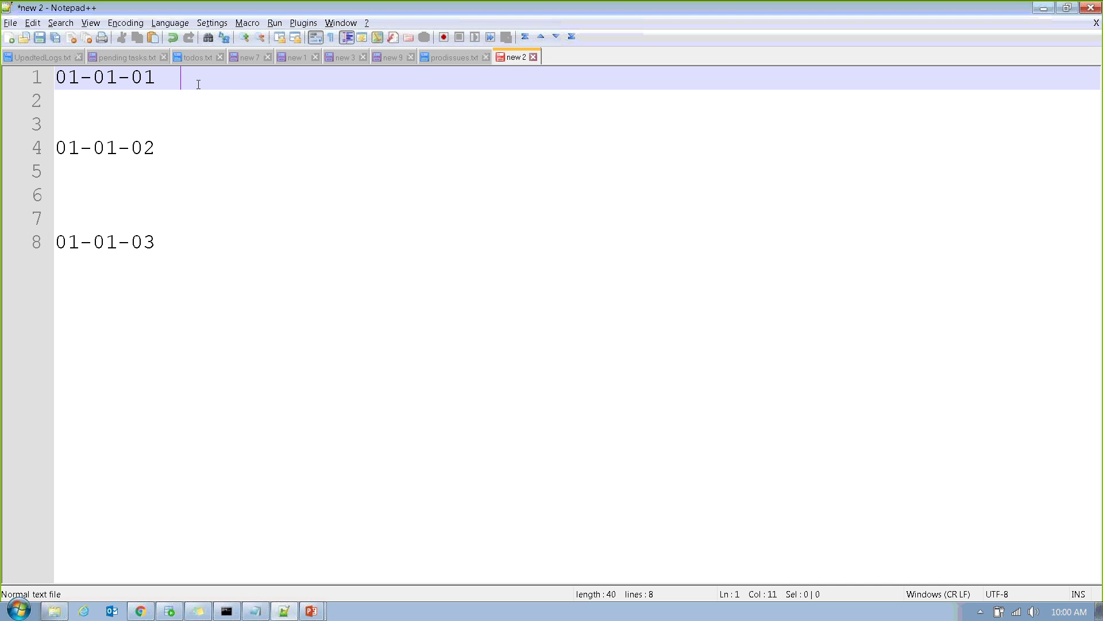
{"action": "type", "text": "Function-"}
Type 'get' after 'Function-' so line 1 reads '01-01-01 Function-get'.
{"action": "type", "text": "get"}
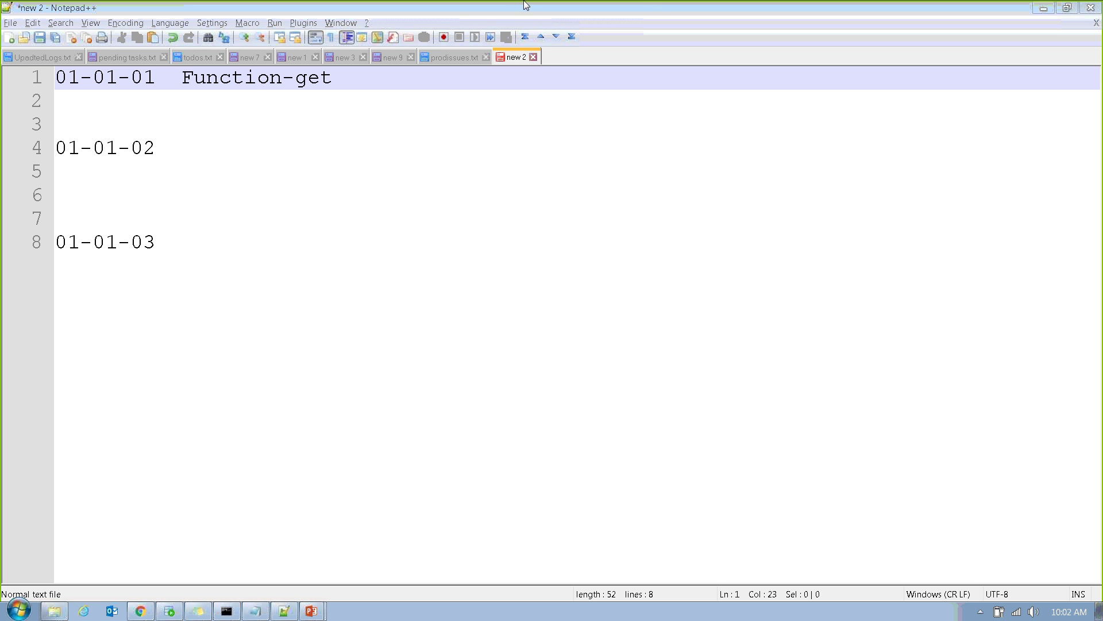
Complete line 1 as '01-01-01 Function-getempldetails name,emplid'.
{"action": "left_click", "coordinate": [362, 95]}
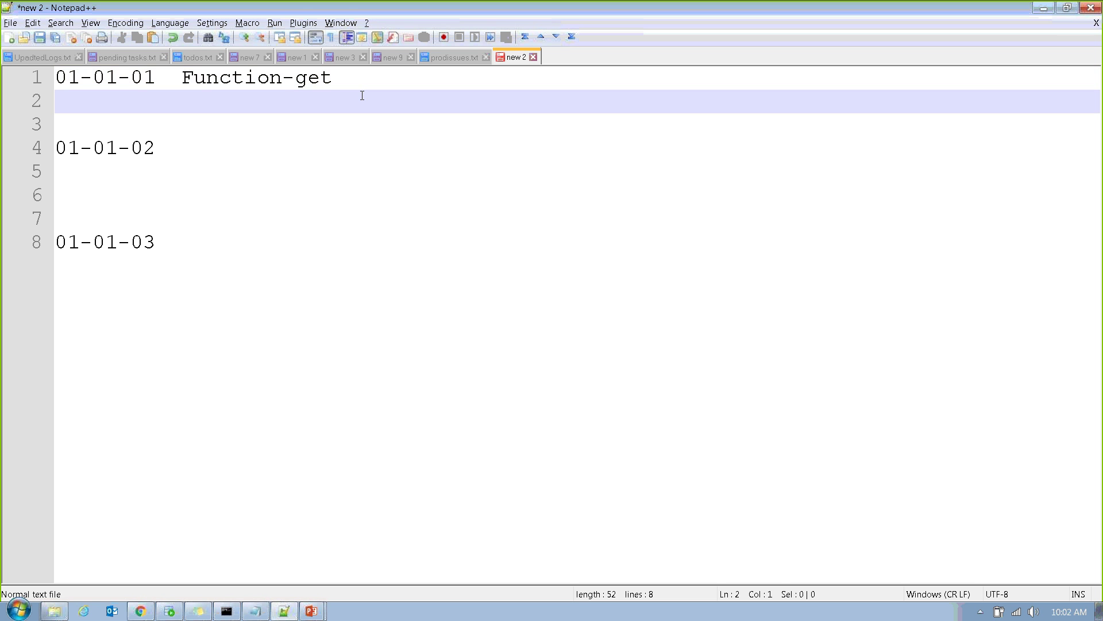
{"action": "left_click", "coordinate": [338, 79]}
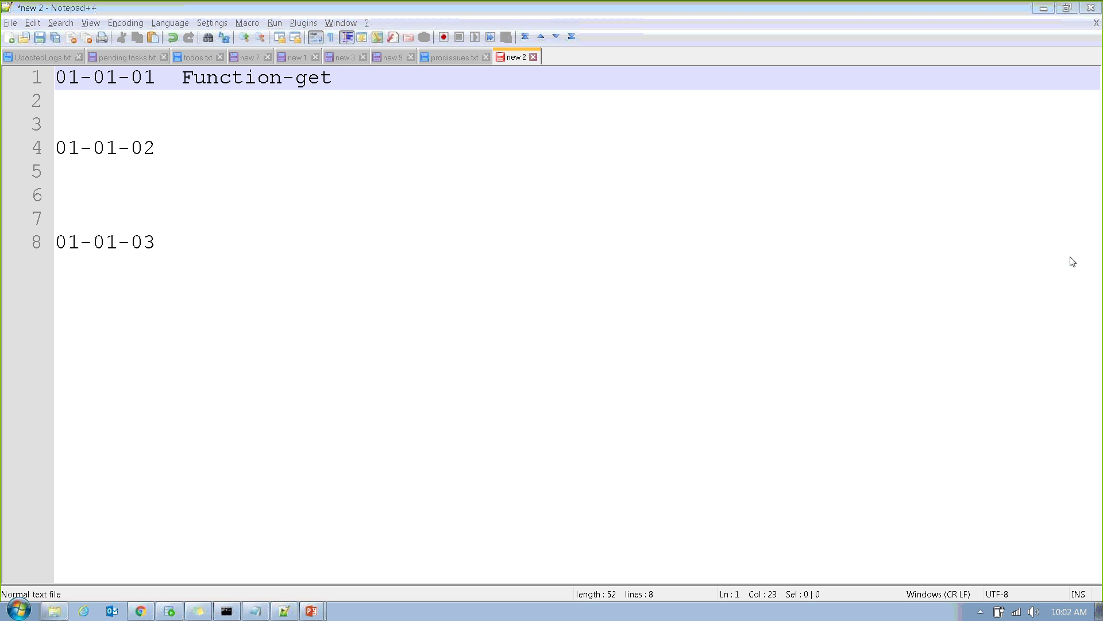
{"action": "left_click", "coordinate": [716, 173]}
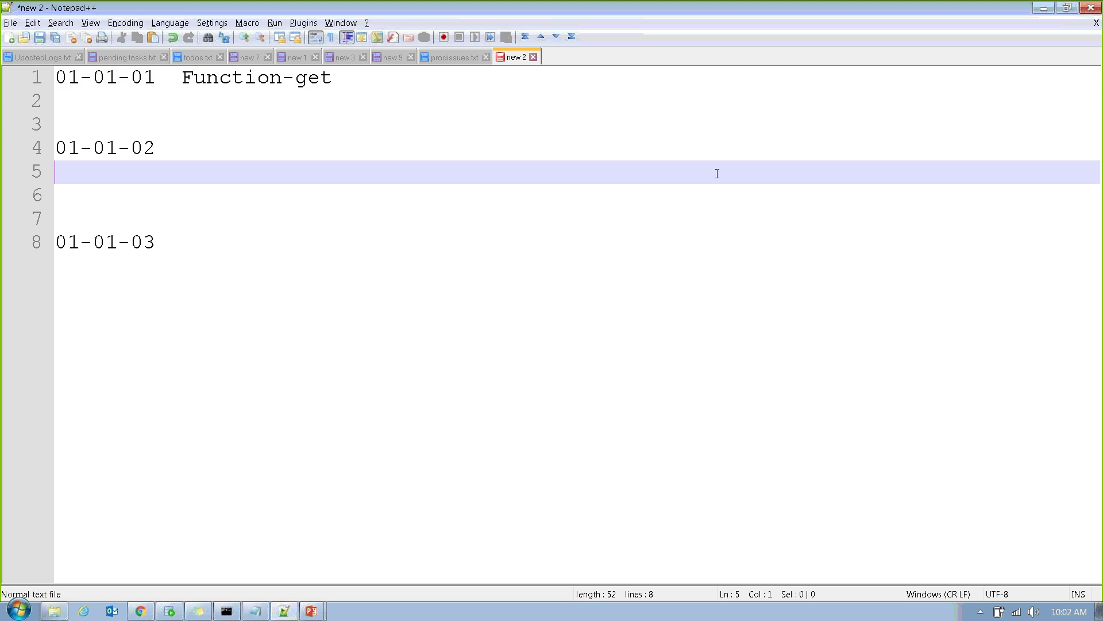
{"action": "left_click", "coordinate": [360, 78]}
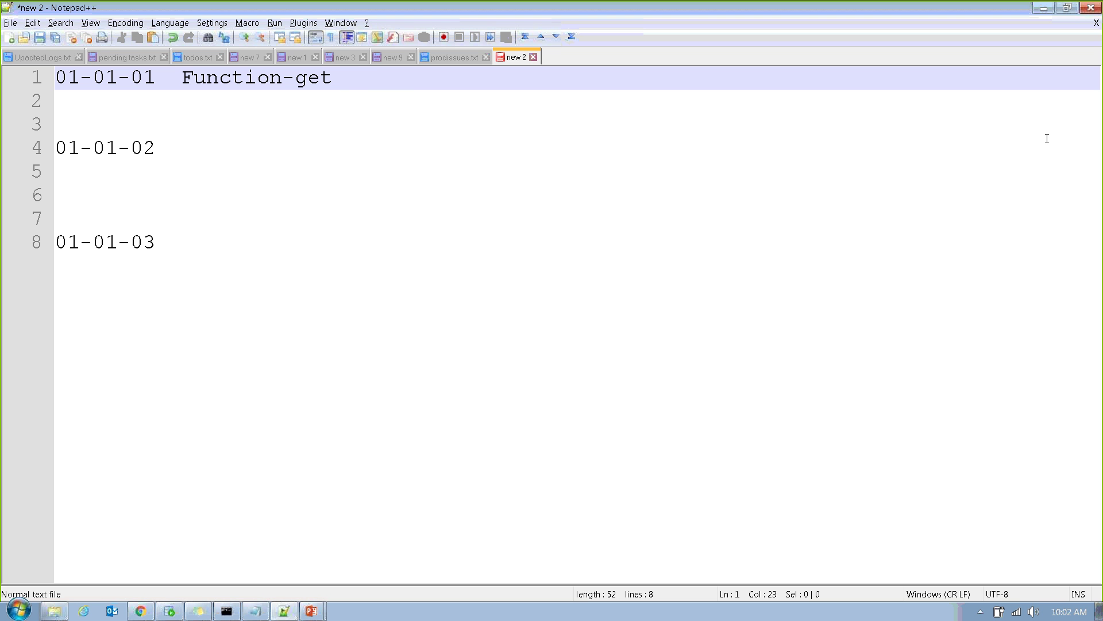
{"action": "type", "text": "empldetails"}
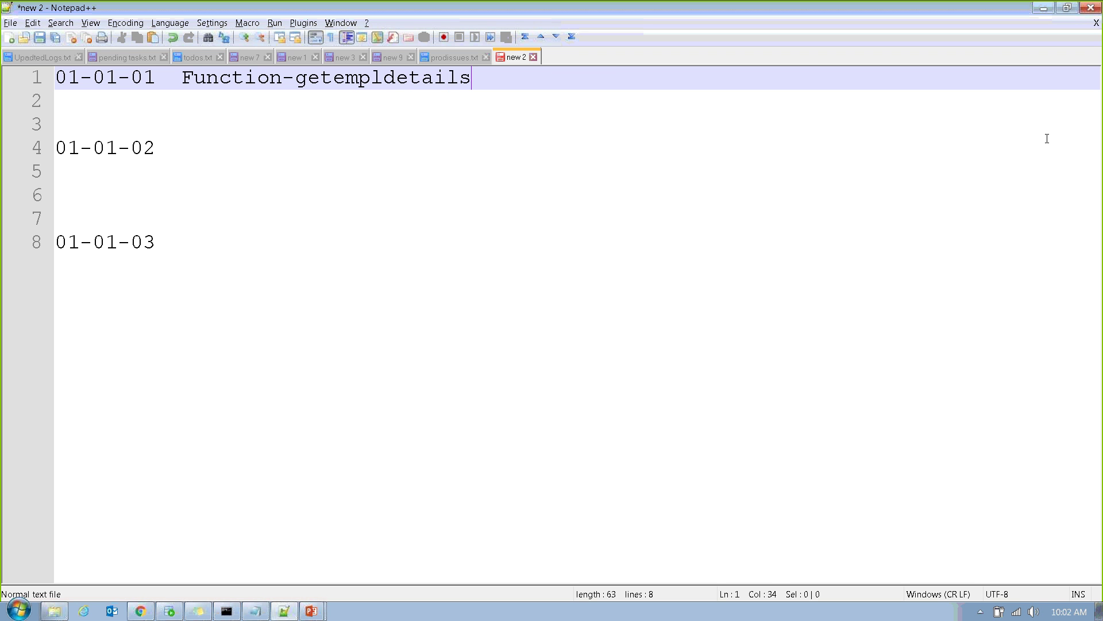
{"action": "type", "text": "  n"}
{"action": "key", "text": "BackSpace"}
{"action": "type", "text": "name,emplid"}
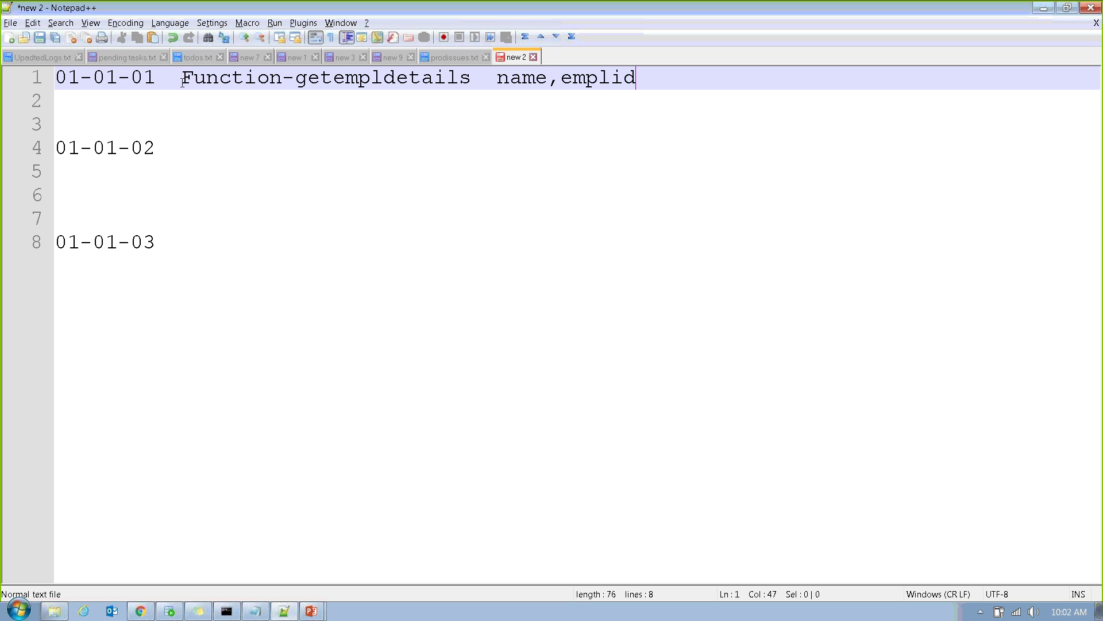
Select and copy line 1's function note and field list, then go to the 01-01-03 line.
{"action": "left_click_drag", "start_coordinate": [181, 78], "coordinate": [615, 86]}
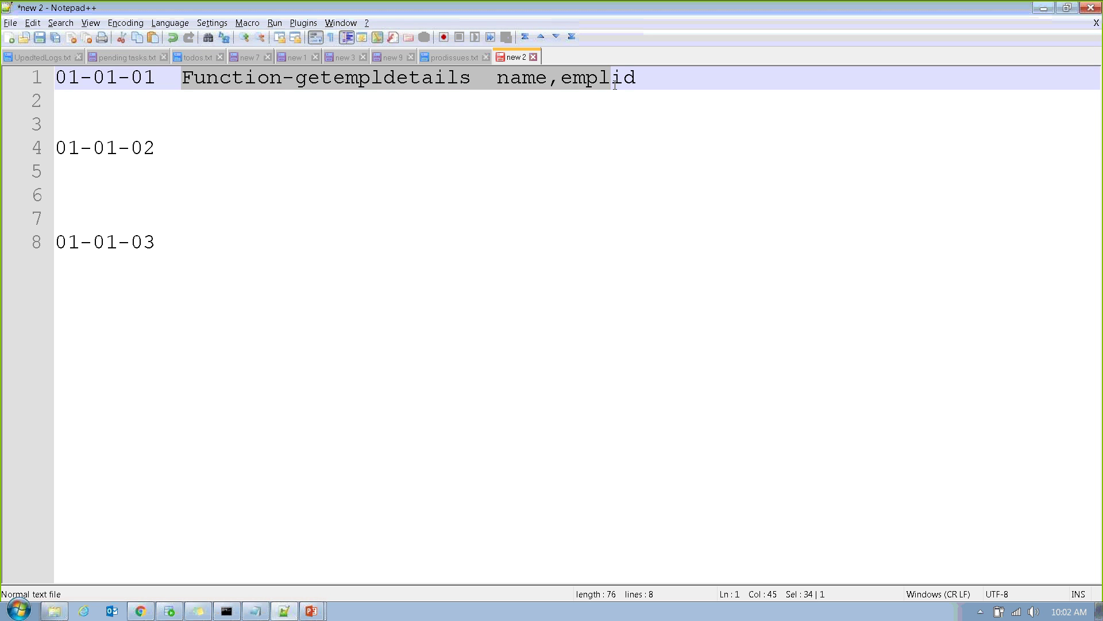
{"action": "key", "text": "ctrl+Right"}
{"action": "key", "text": "ctrl+Right"}
{"action": "key", "text": "ctrl+Right"}
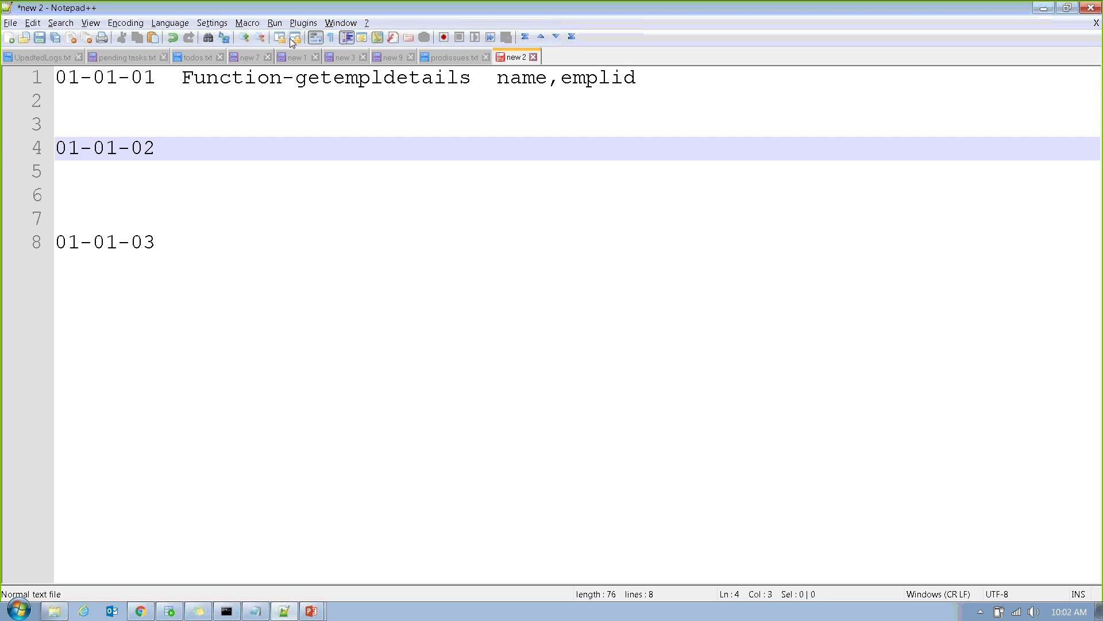
{"action": "left_click_drag", "start_coordinate": [181, 77], "coordinate": [726, 60]}
{"action": "key", "text": "ctrl+c"}
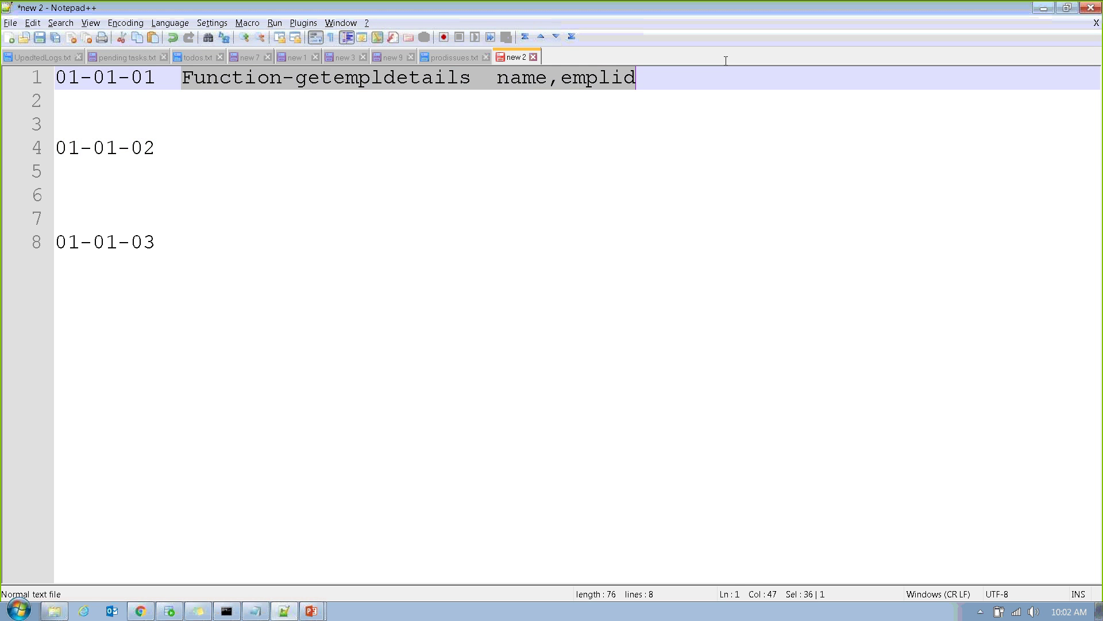
{"action": "left_click", "coordinate": [233, 235]}
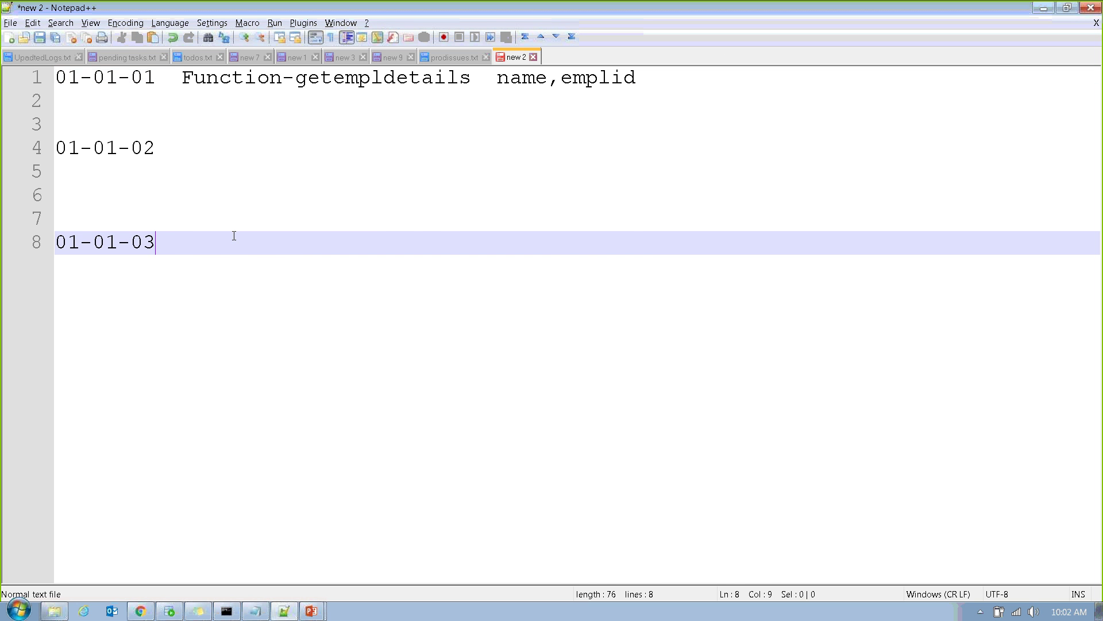
Paste the function note after 01-01-03 and extend it to 'name,emplid,email, phoneno'.
{"action": "key", "text": "ctrl+v"}
{"action": "type", "text": ","}
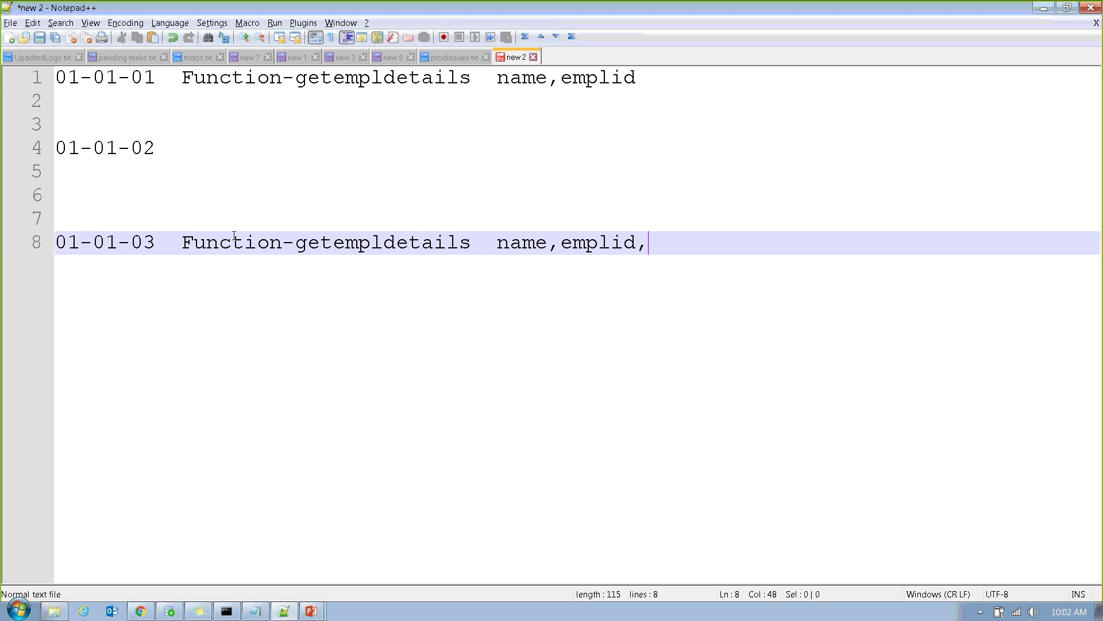
{"action": "type", "text": "emia"}
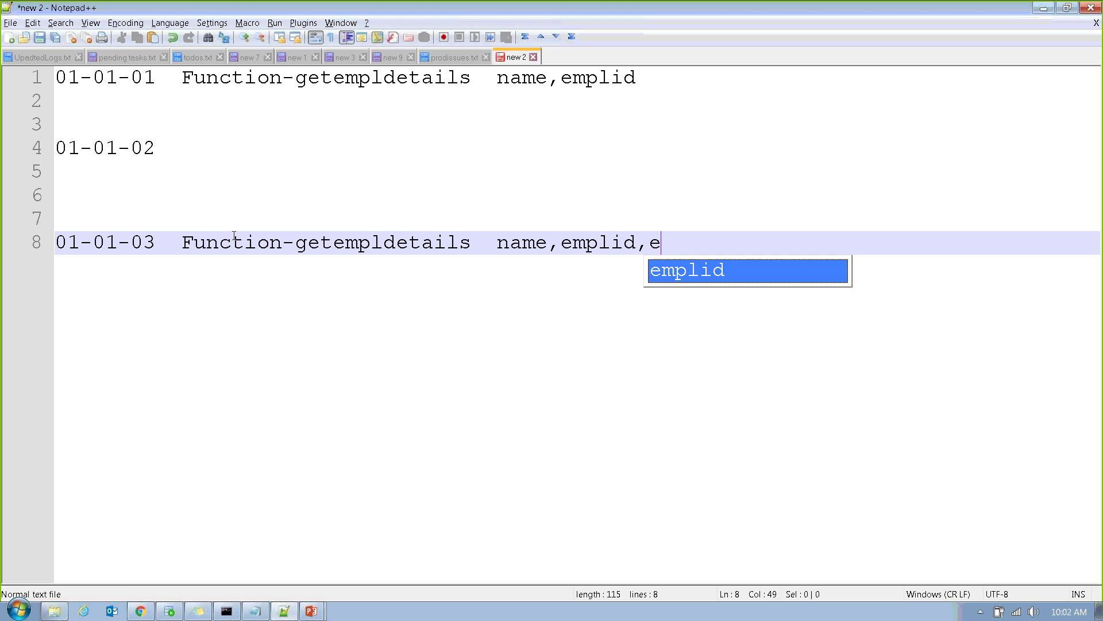
{"action": "key", "text": "BackSpace"}
{"action": "key", "text": "BackSpace"}
{"action": "type", "text": "ai"}
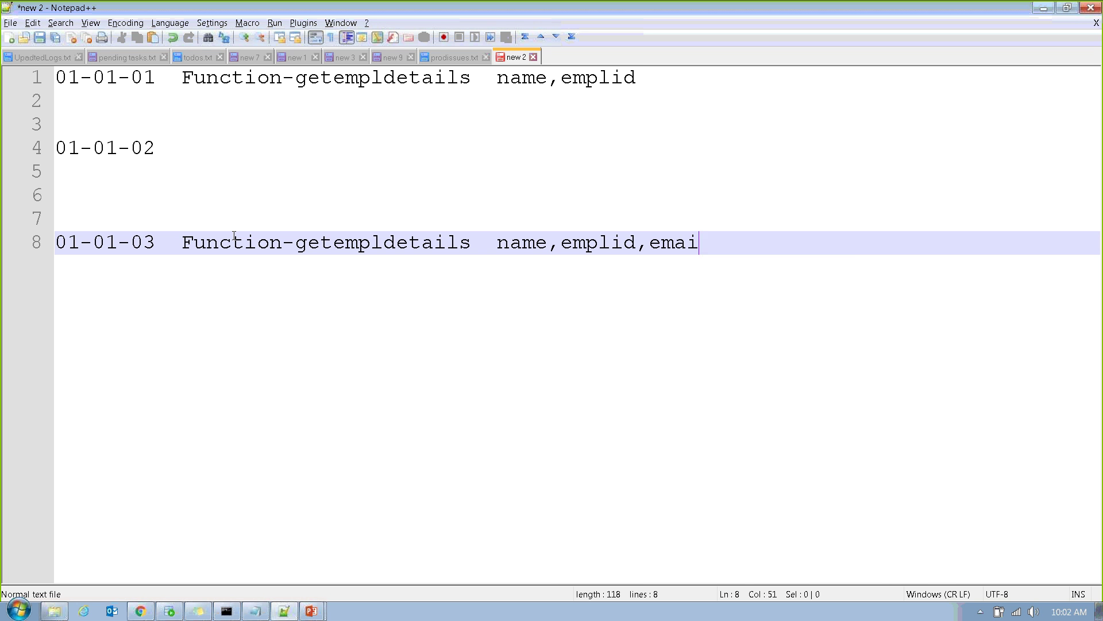
{"action": "type", "text": "l, phoneno"}
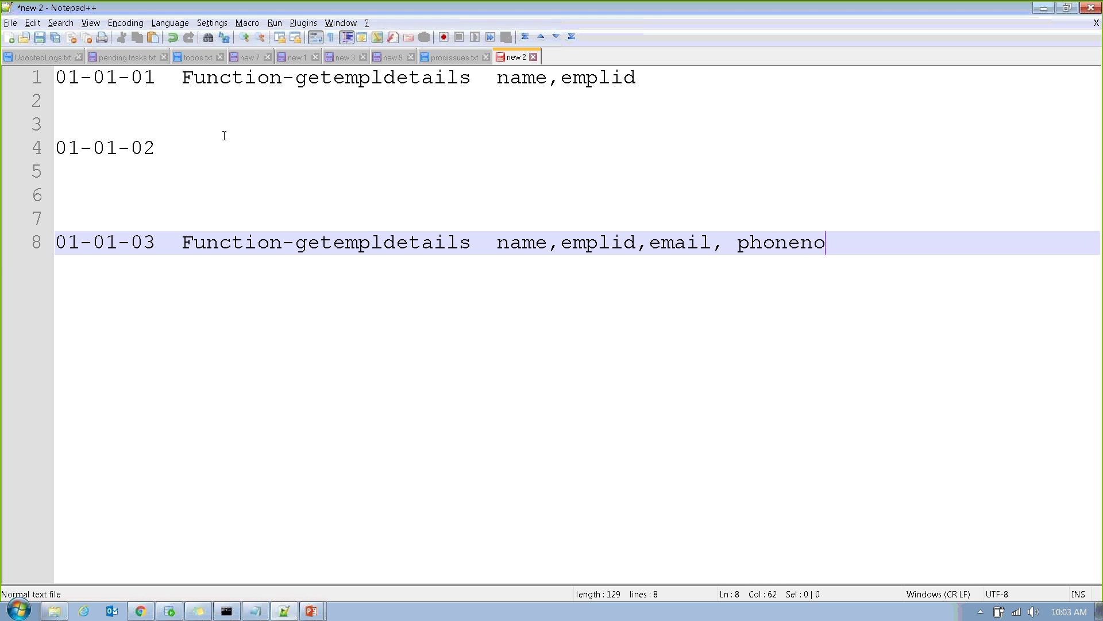
Add a row of dots after the 01-01-02 label on line 4.
{"action": "left_click", "coordinate": [201, 167]}
{"action": "left_click", "coordinate": [181, 156]}
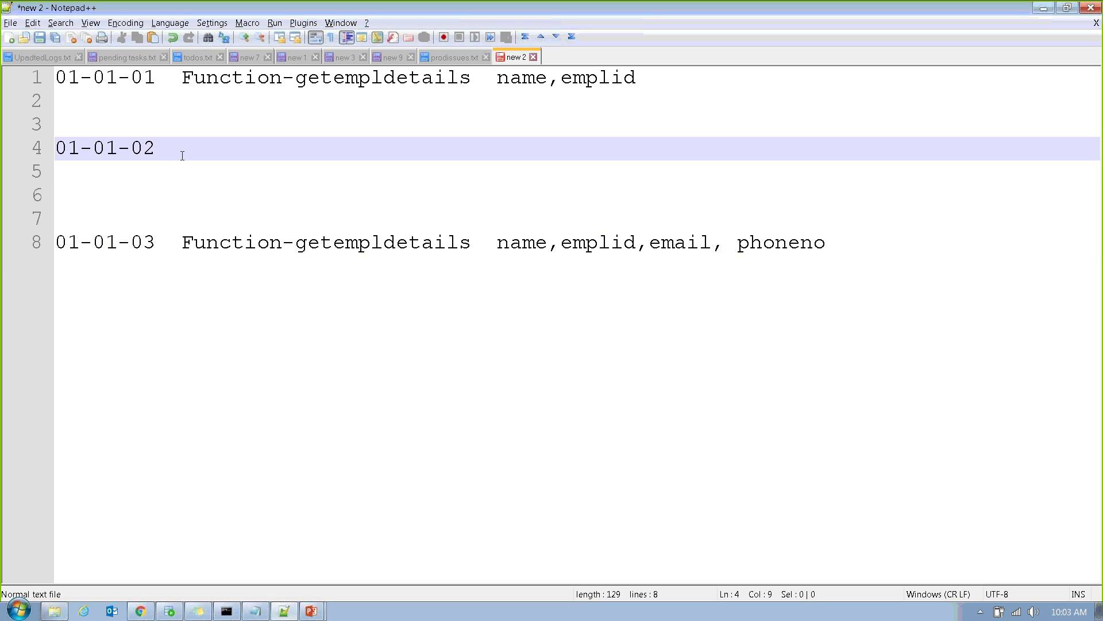
{"action": "type", "text": ".............."}
Select line 8's full parameter list and then 'name,emplid' on line 1.
{"action": "left_click_drag", "start_coordinate": [183, 242], "coordinate": [286, 253]}
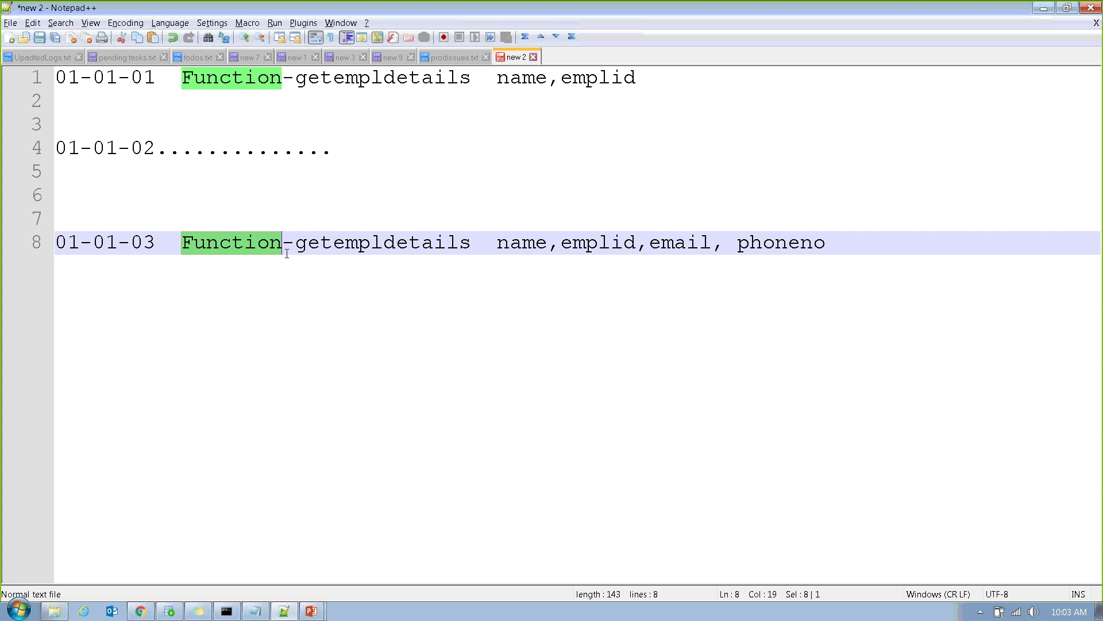
{"action": "double_click", "coordinate": [337, 247]}
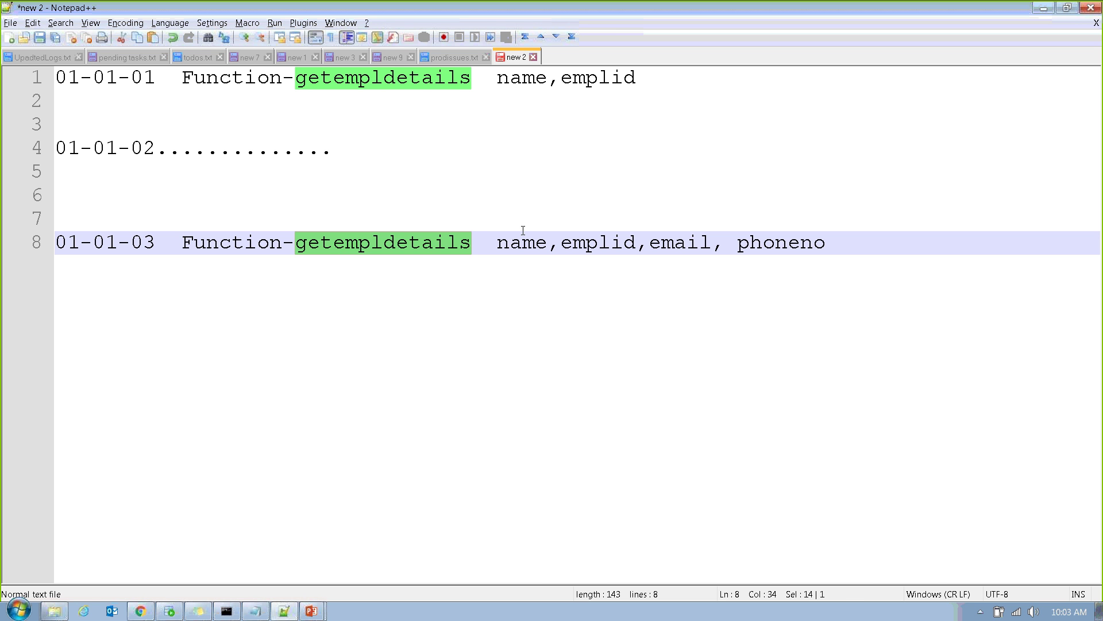
{"action": "left_click_drag", "start_coordinate": [497, 243], "coordinate": [875, 244]}
{"action": "key", "text": "ctrl+c"}
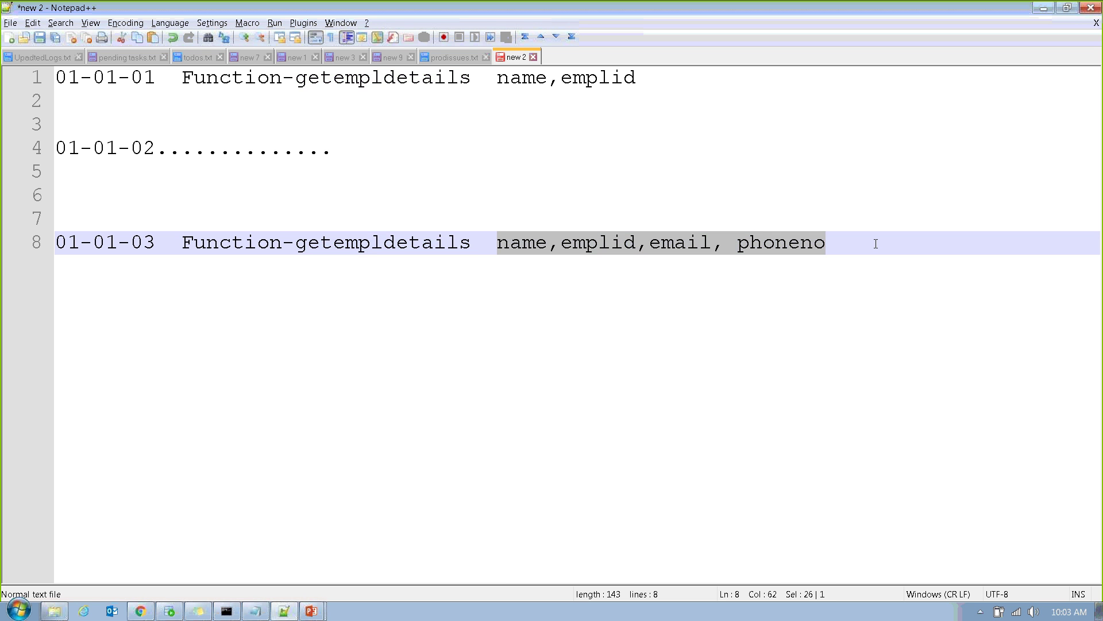
{"action": "left_click_drag", "start_coordinate": [498, 77], "coordinate": [683, 77]}
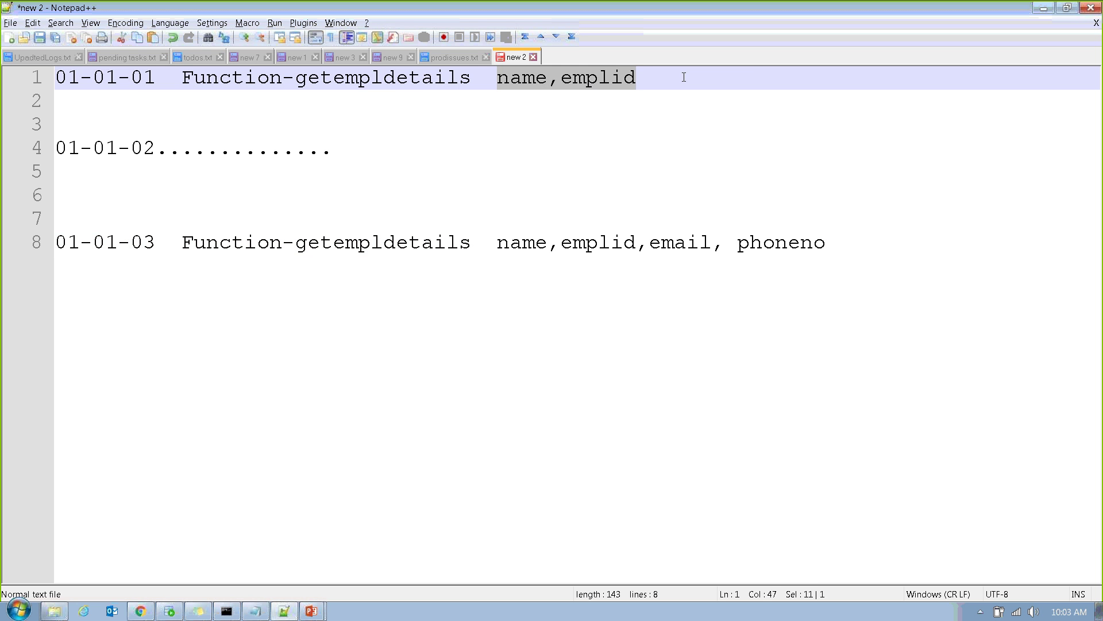
Give line 1 'name,emplid,email, phoneno' and remove ',email, phoneno' from line 8.
{"action": "key", "text": "ctrl+v"}
{"action": "left_click_drag", "start_coordinate": [639, 244], "coordinate": [936, 249]}
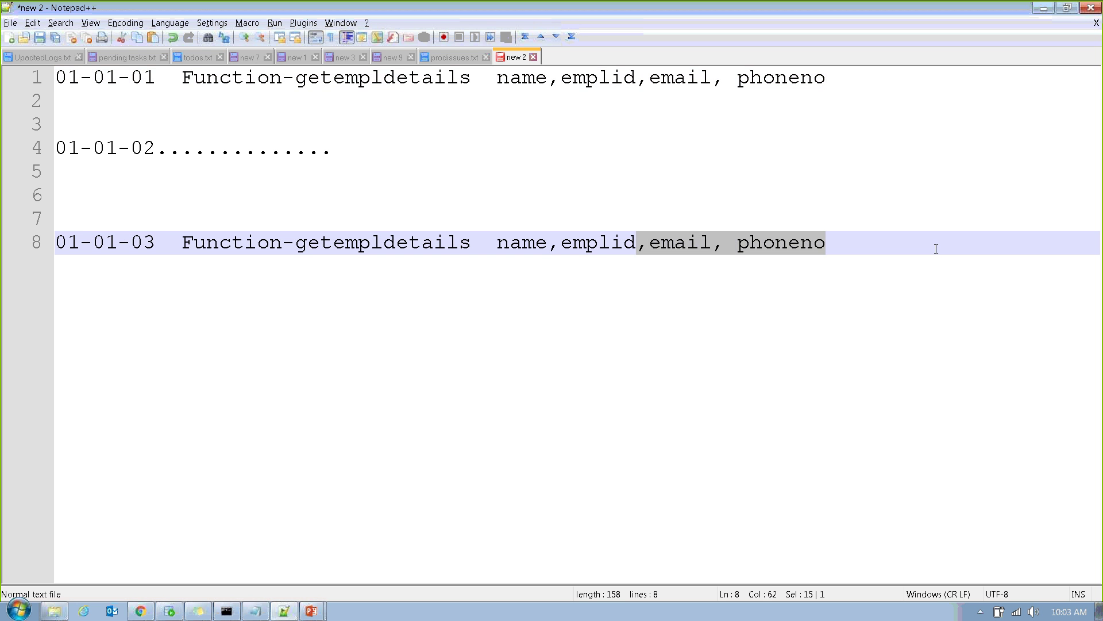
{"action": "key", "text": "Delete"}
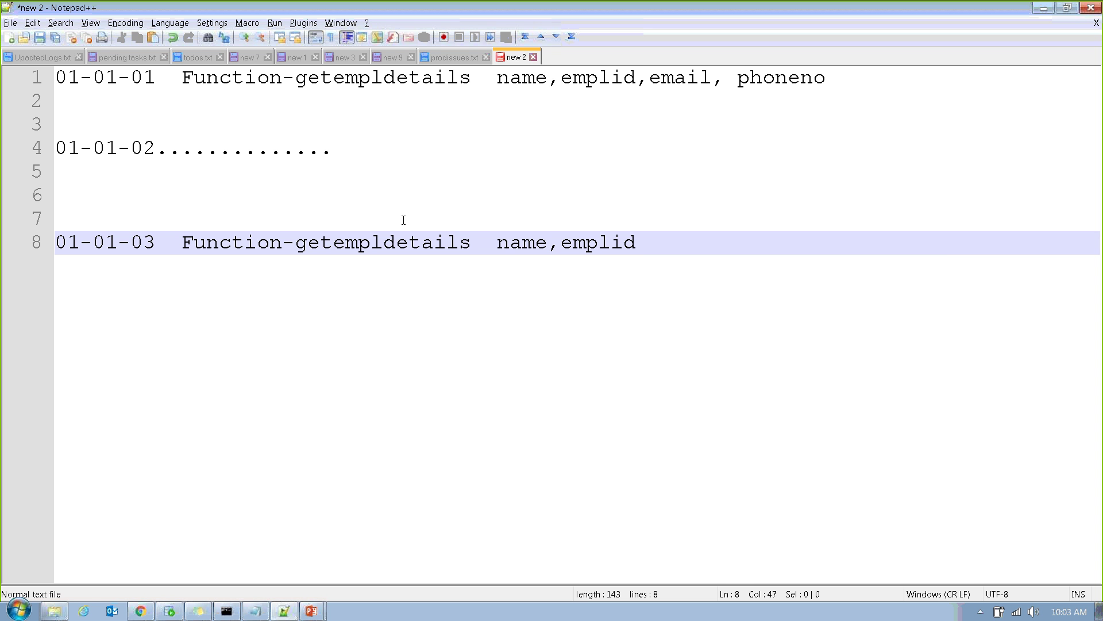
Select getempldetails, name, emplid and Function on lines 8 and 1 to check them.
{"action": "double_click", "coordinate": [369, 241]}
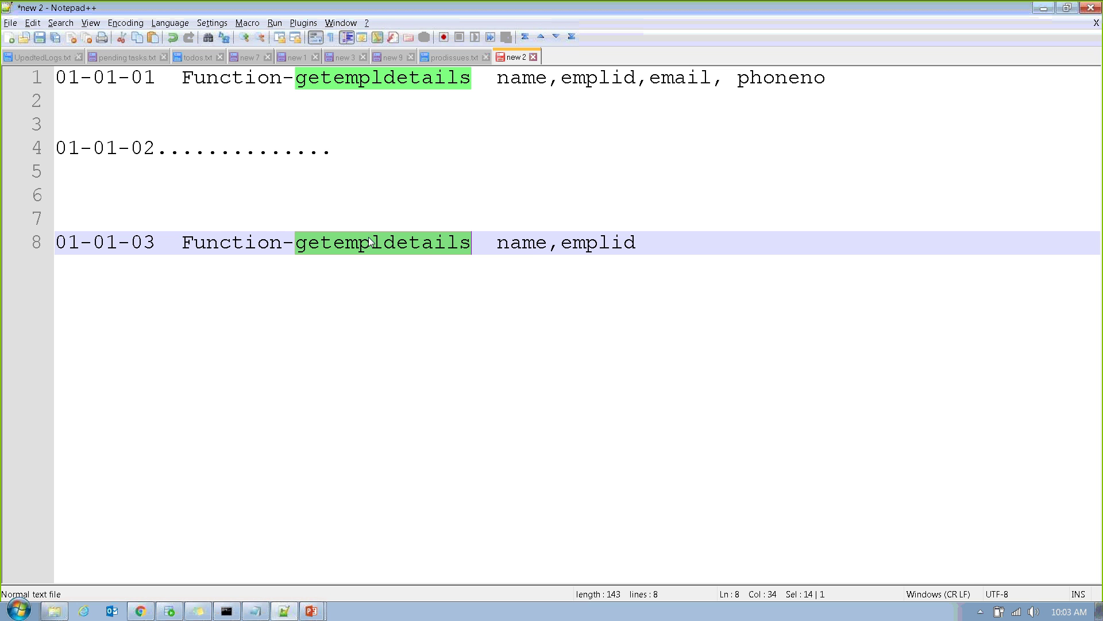
{"action": "double_click", "coordinate": [532, 248]}
{"action": "double_click", "coordinate": [579, 252]}
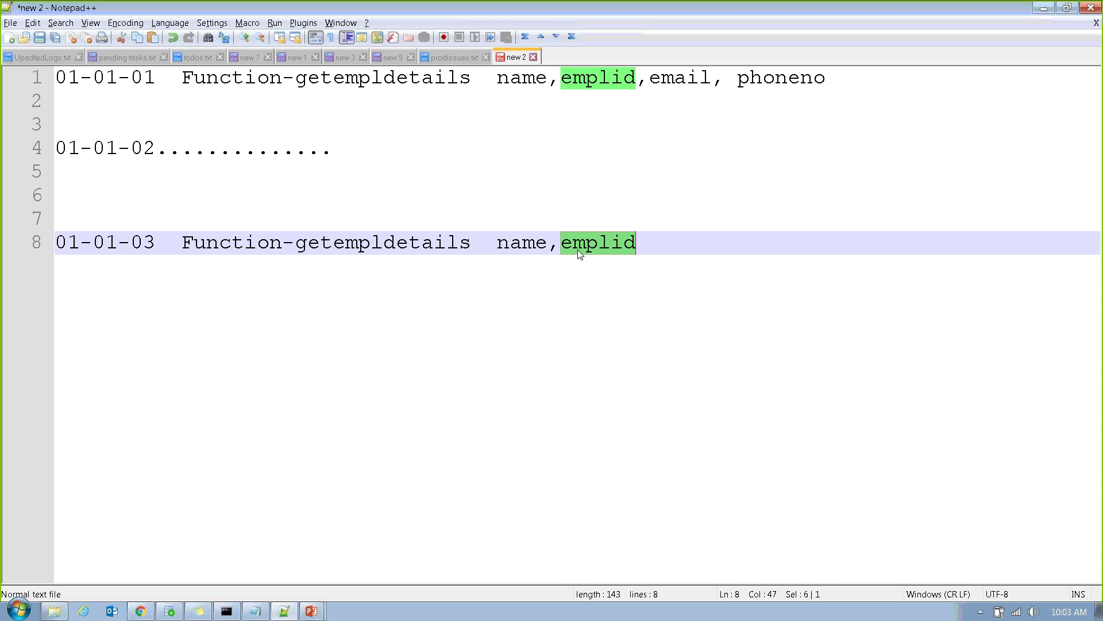
{"action": "double_click", "coordinate": [243, 82]}
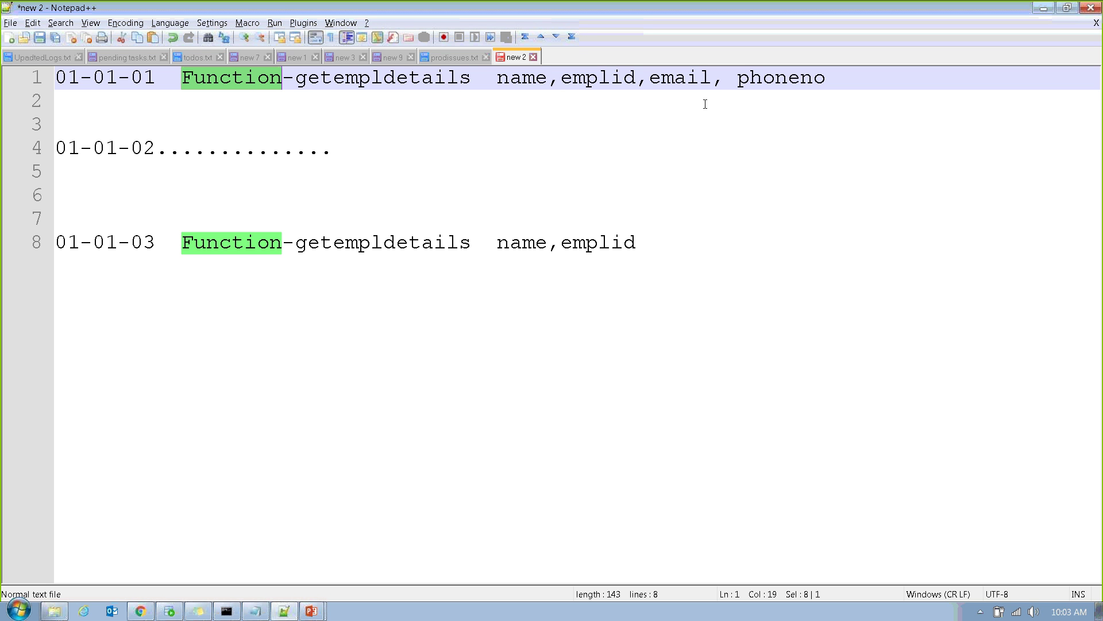
{"action": "left_click", "coordinate": [572, 242]}
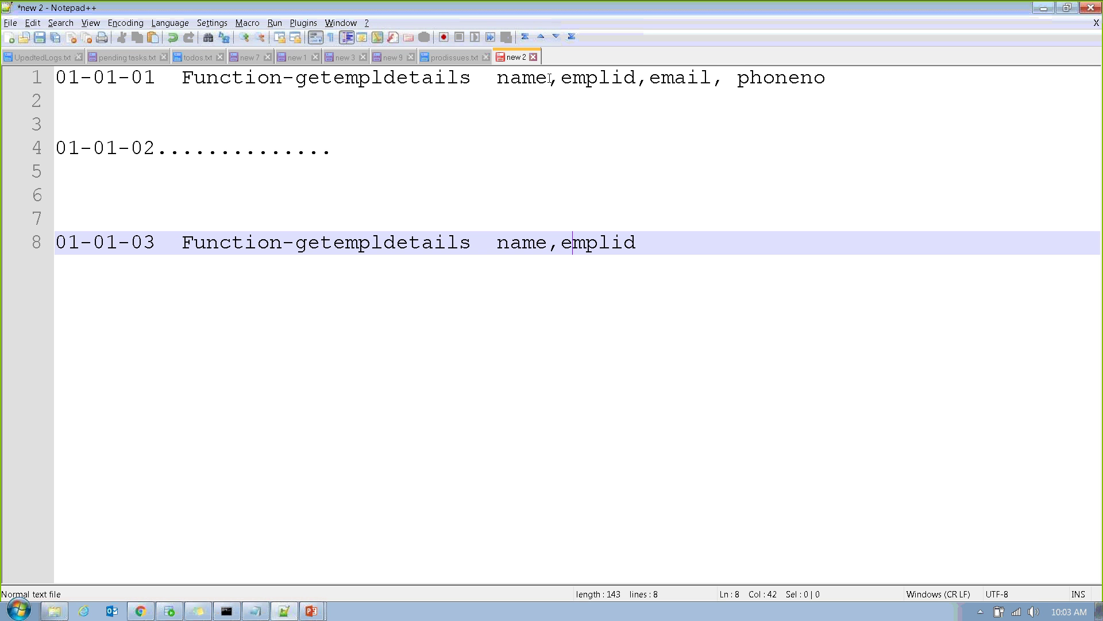
{"action": "left_click_drag", "start_coordinate": [498, 79], "coordinate": [979, 67]}
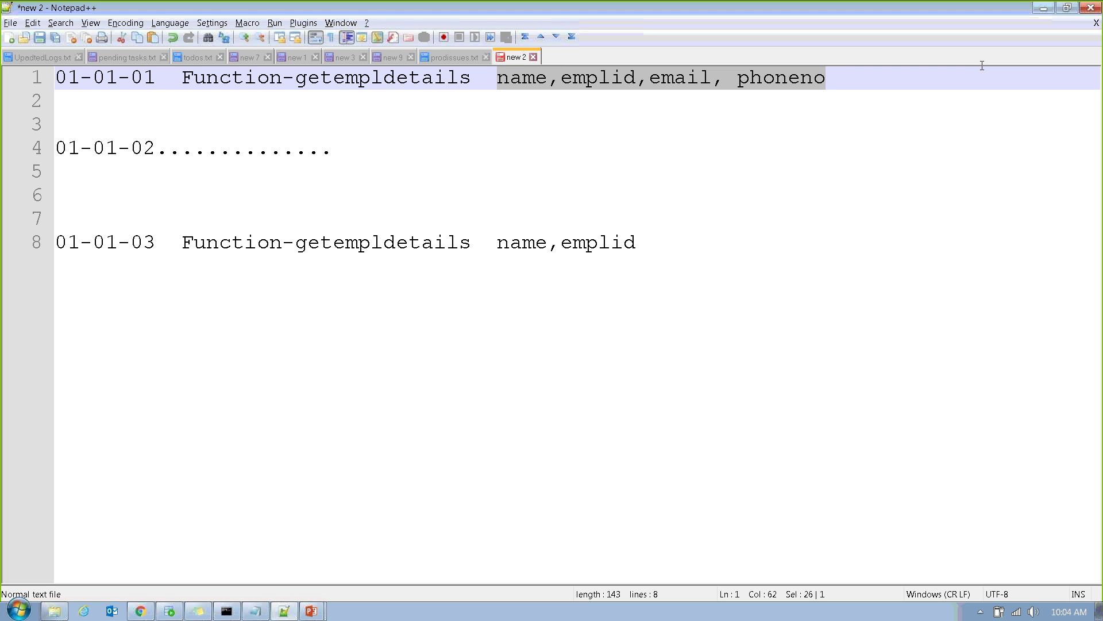
{"action": "left_click", "coordinate": [776, 75]}
Compare lines 1 and 8 by selecting their function names and parameter lists.
{"action": "left_click_drag", "start_coordinate": [830, 78], "coordinate": [425, 49]}
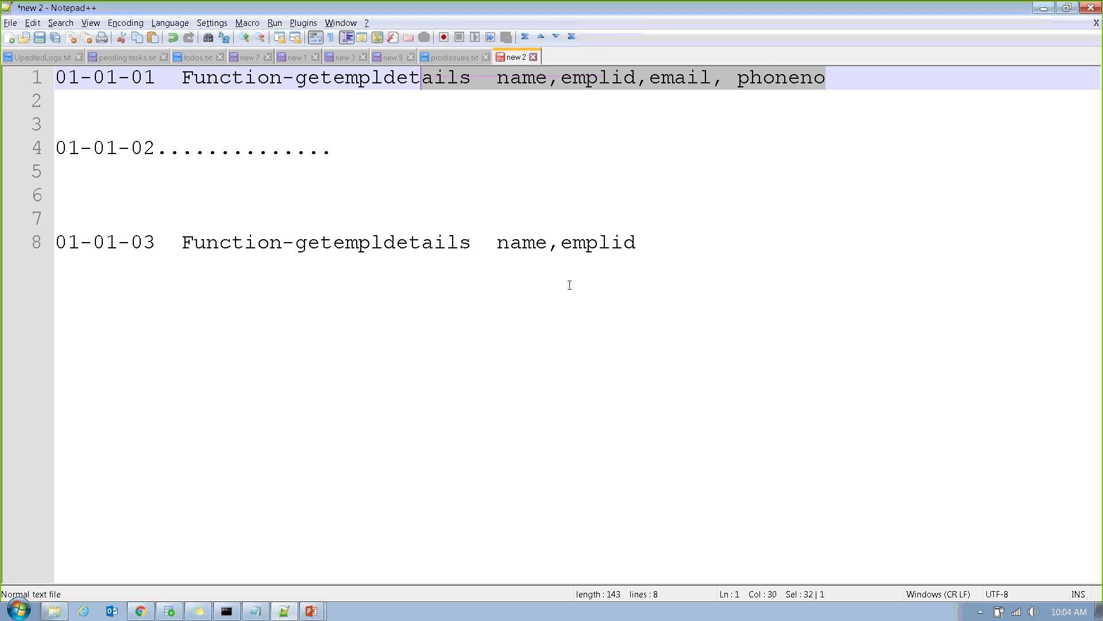
{"action": "left_click_drag", "start_coordinate": [640, 242], "coordinate": [332, 242]}
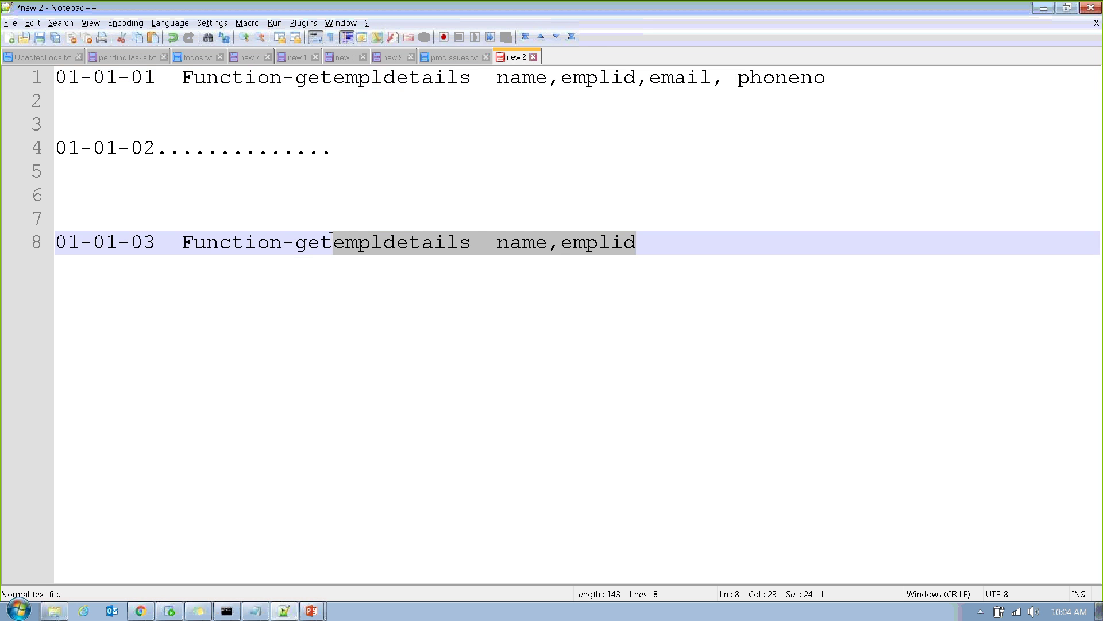
{"action": "double_click", "coordinate": [331, 80]}
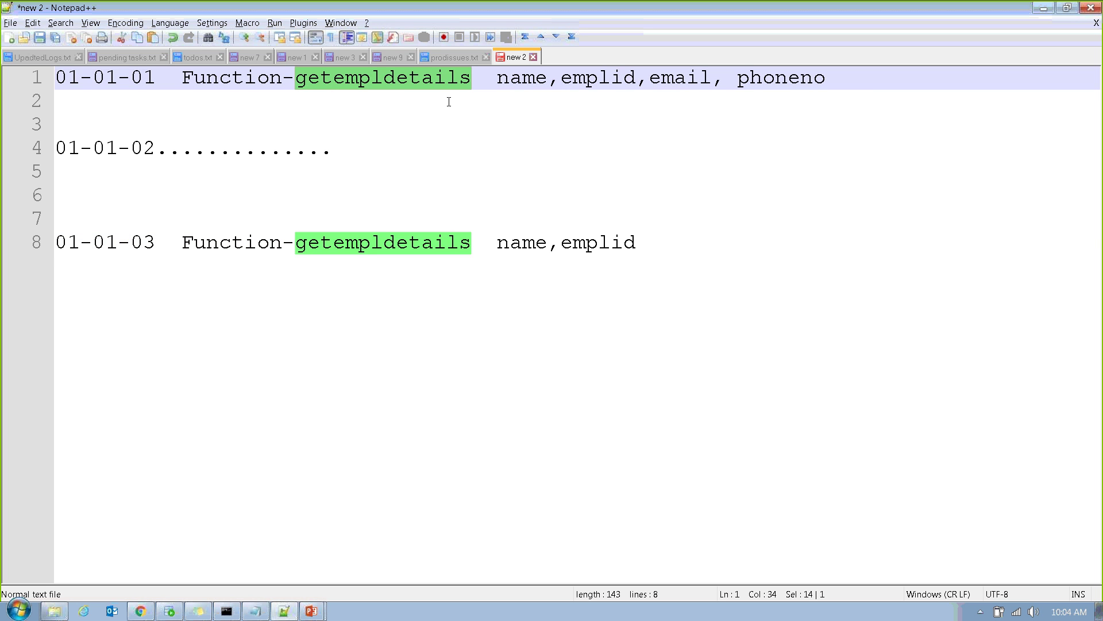
{"action": "left_click_drag", "start_coordinate": [503, 83], "coordinate": [778, 79]}
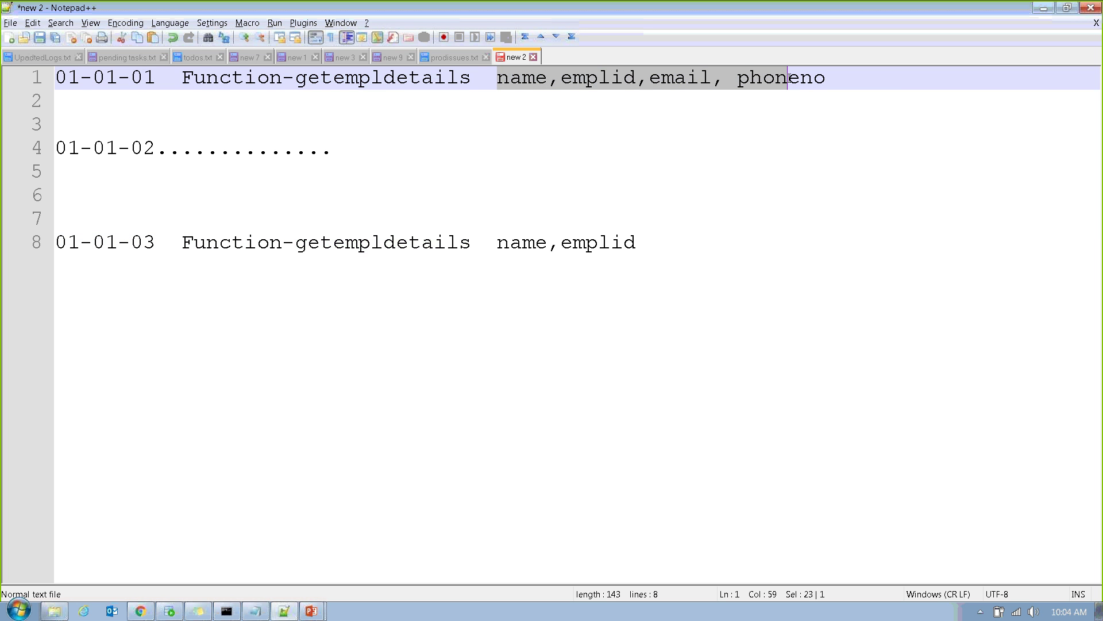
{"action": "left_click_drag", "start_coordinate": [497, 242], "coordinate": [714, 242]}
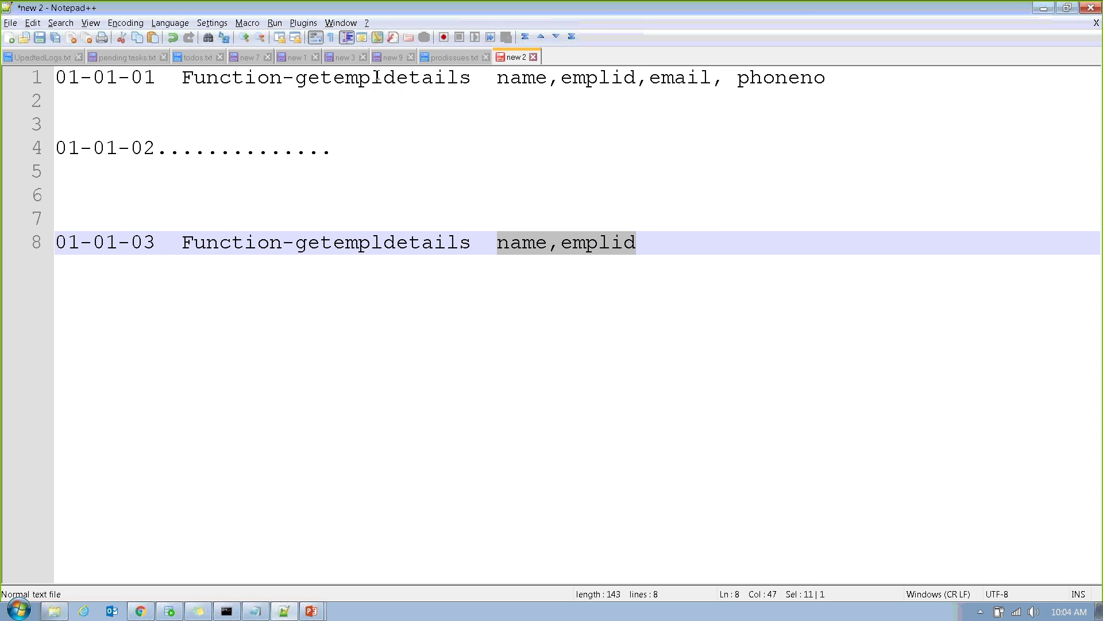
{"action": "left_click_drag", "start_coordinate": [376, 77], "coordinate": [714, 109]}
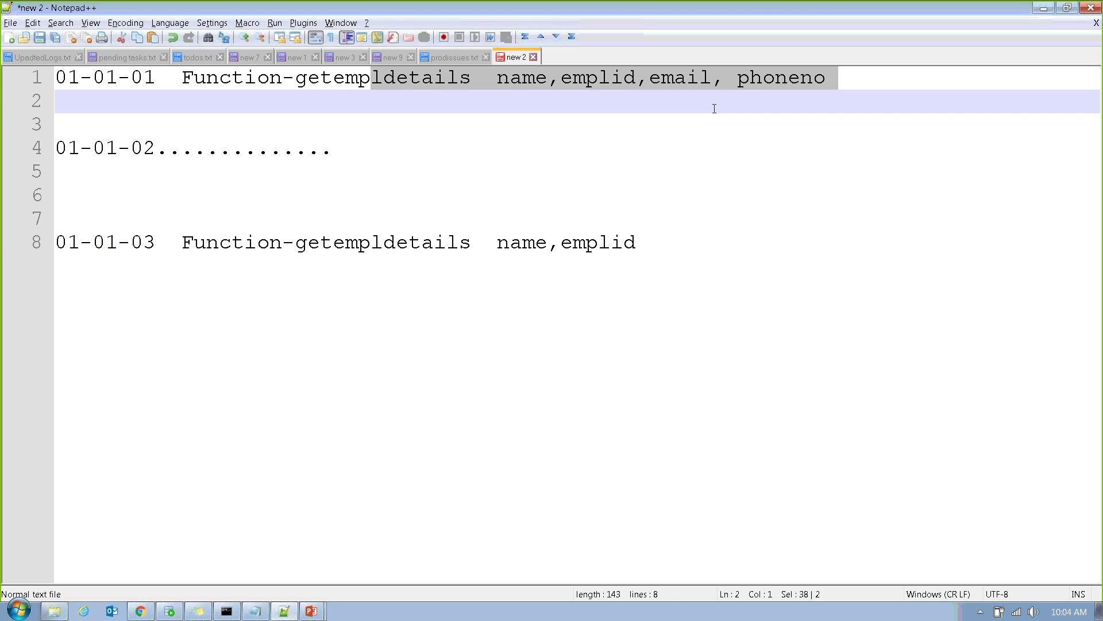
{"action": "left_click", "coordinate": [715, 108]}
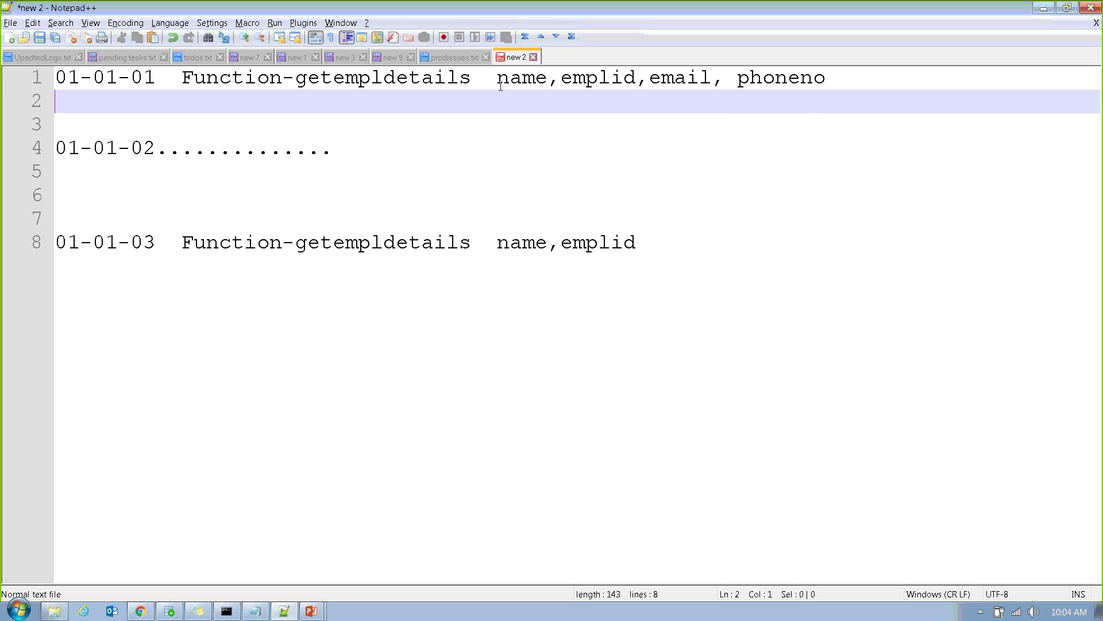
{"action": "left_click_drag", "start_coordinate": [494, 83], "coordinate": [816, 92]}
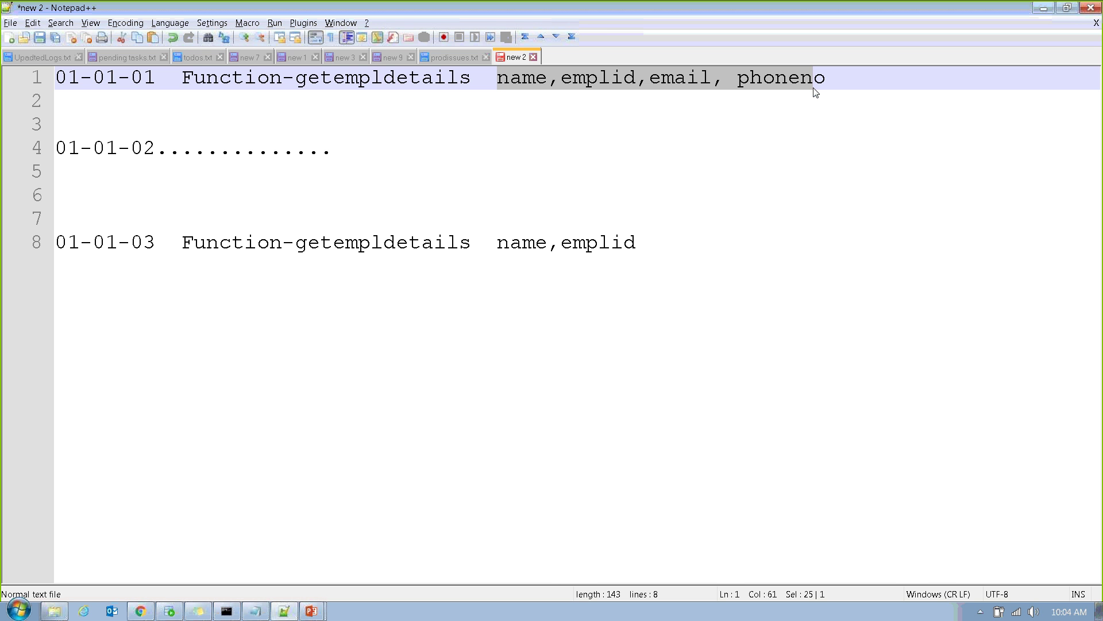
{"action": "left_click", "coordinate": [507, 229]}
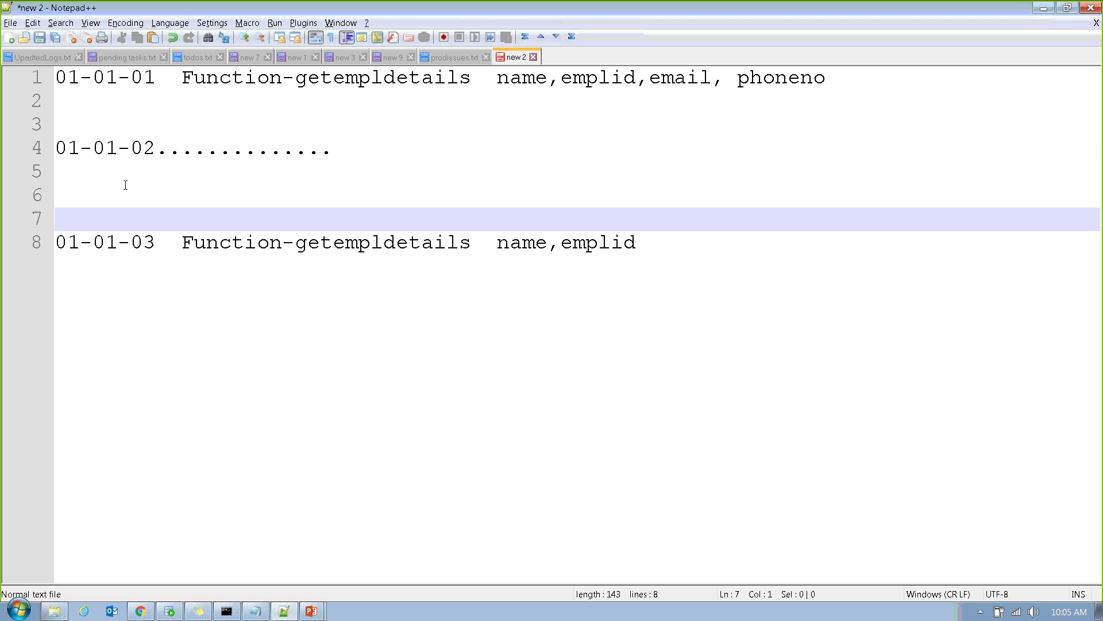
Select the 01-01-02 and 01-01-03 labels and the lower note lines.
{"action": "left_click_drag", "start_coordinate": [157, 146], "coordinate": [46, 148]}
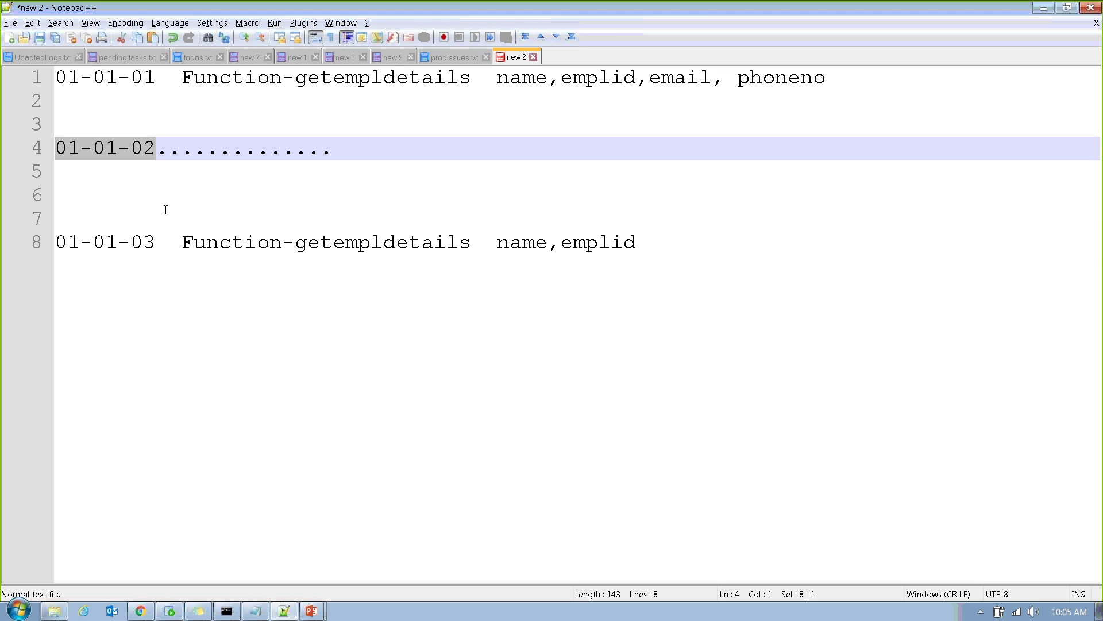
{"action": "left_click_drag", "start_coordinate": [158, 242], "coordinate": [17, 233]}
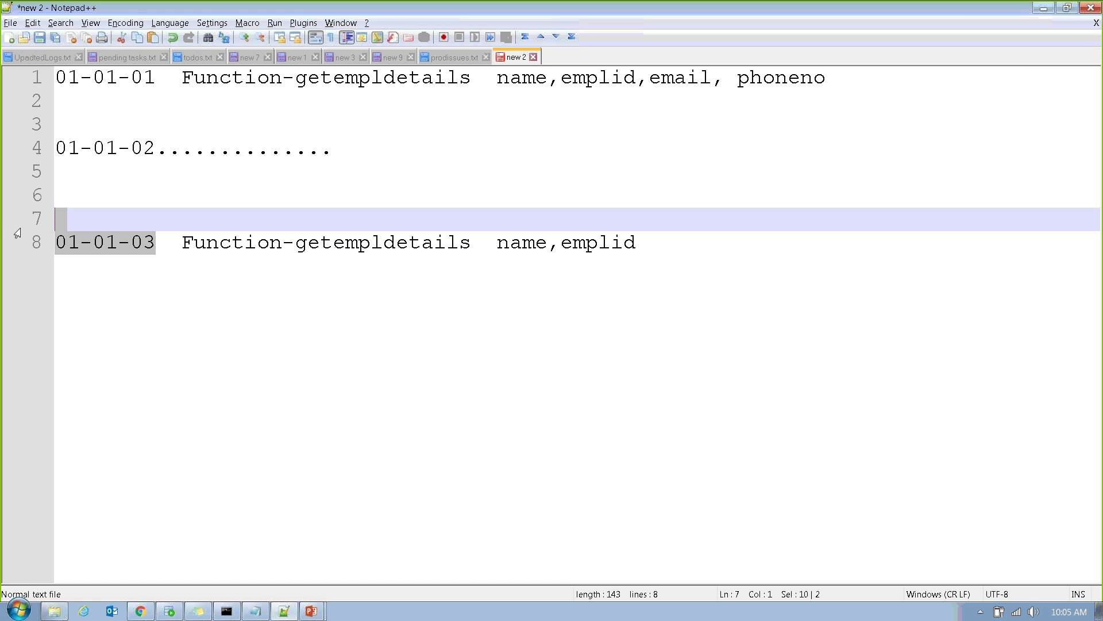
{"action": "left_click", "coordinate": [304, 284]}
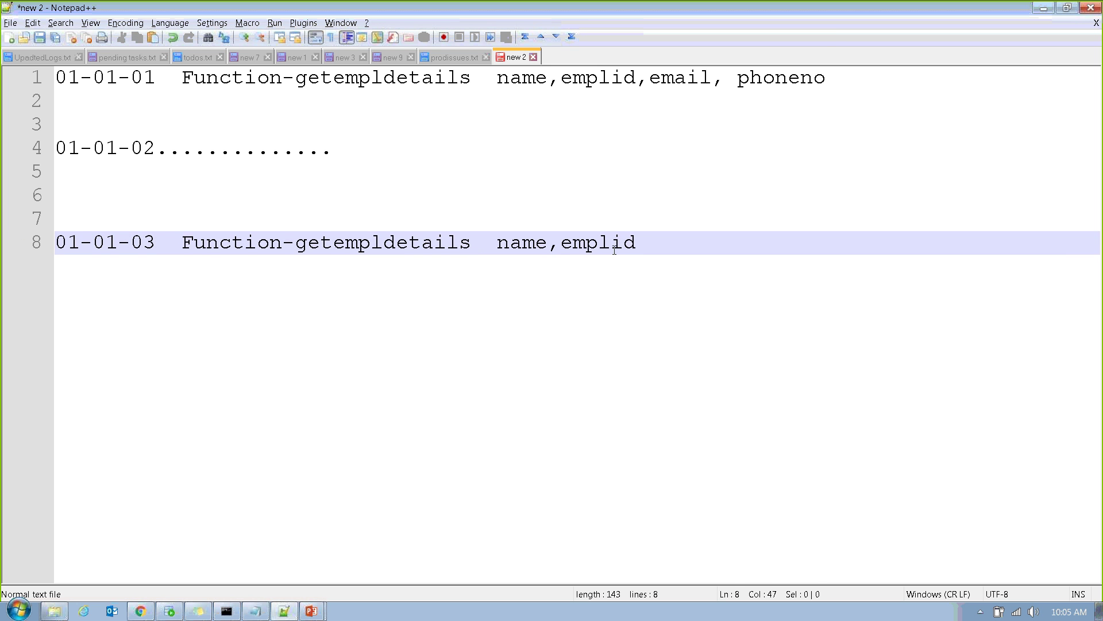
{"action": "left_click_drag", "start_coordinate": [653, 243], "coordinate": [231, 121]}
Clear the note and write a 'Branch development' heading with 'MMT-' below it.
{"action": "key", "text": "ctrl+a"}
{"action": "key", "text": "Delete"}
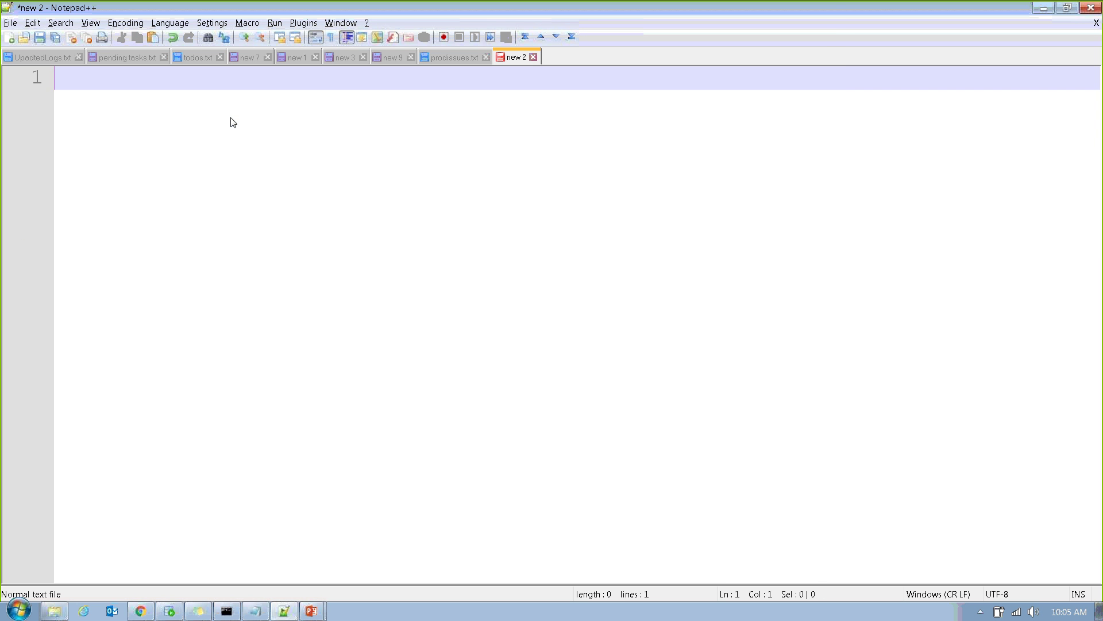
{"action": "type", "text": "Branch developmengt"}
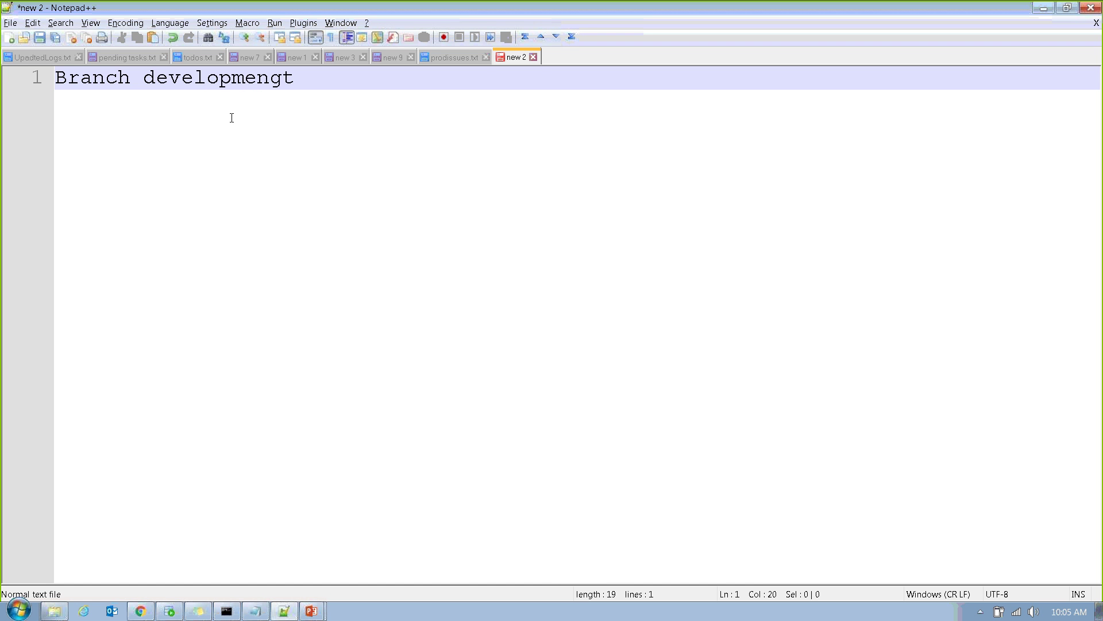
{"action": "key", "text": "BackSpace"}
{"action": "key", "text": "BackSpace"}
{"action": "type", "text": "t"}
{"action": "key", "text": "Return"}
{"action": "key", "text": "Return"}
{"action": "key", "text": "Return"}
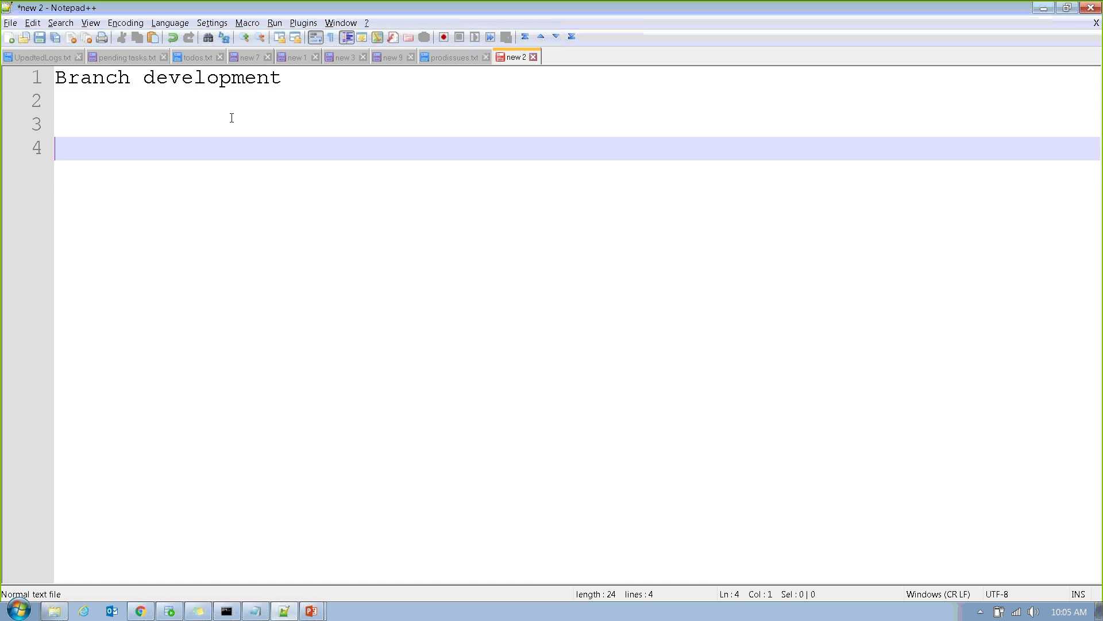
{"action": "key", "text": "Return"}
{"action": "key", "text": "Return"}
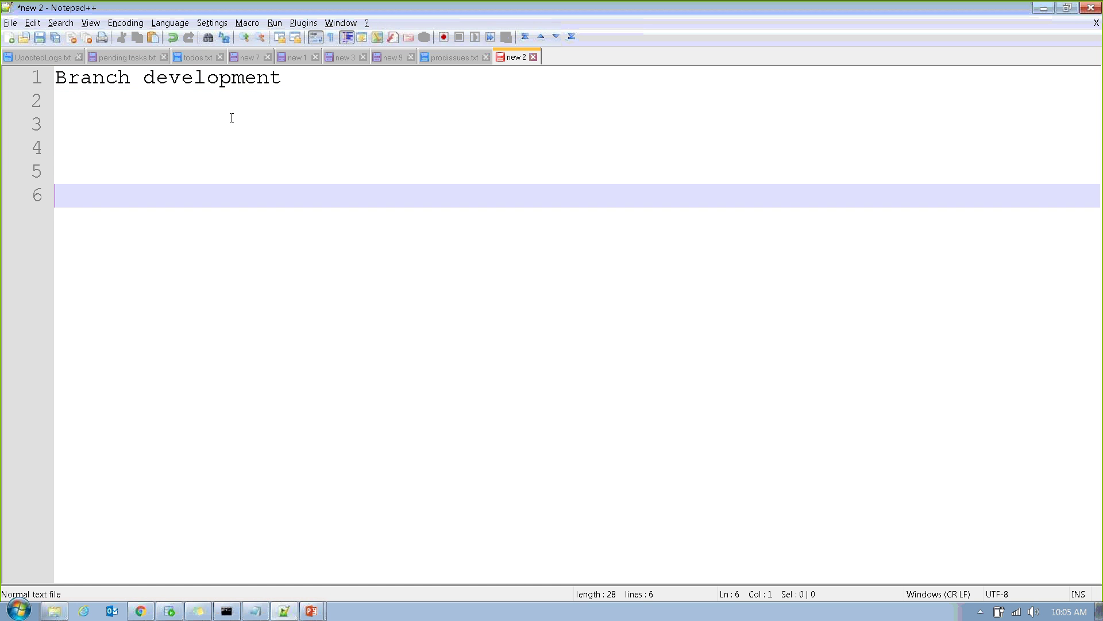
{"action": "type", "text": "MMT-"}
List Branch1 and Branch2 on the lines under MMT-.
{"action": "key", "text": "Return"}
{"action": "key", "text": "Return"}
{"action": "type", "text": "Bra"}
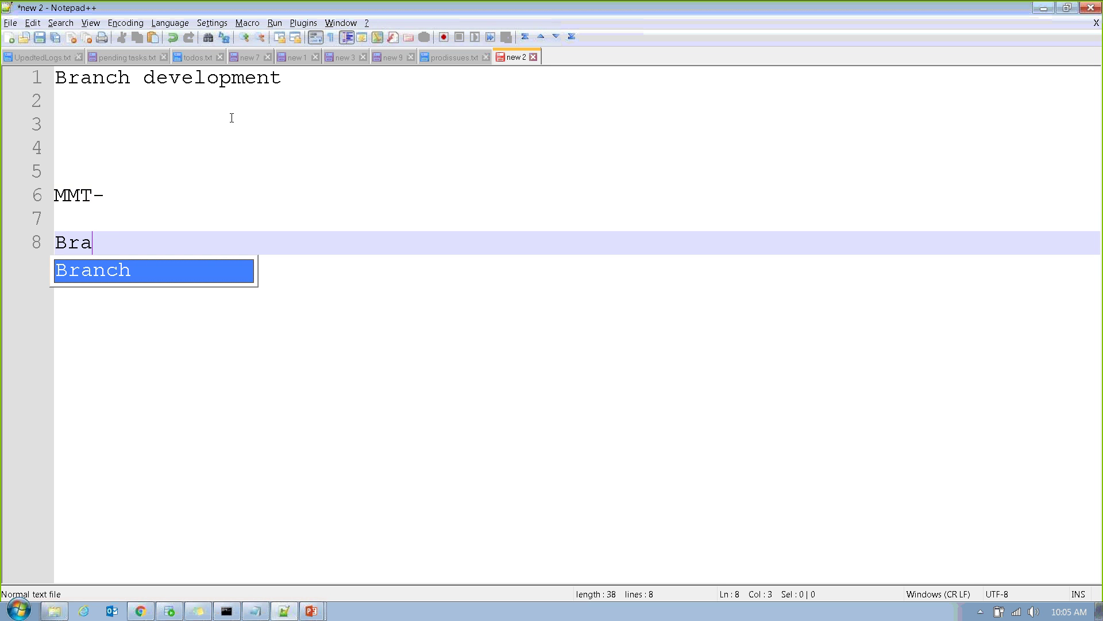
{"action": "type", "text": "nch1"}
{"action": "key", "text": "Return"}
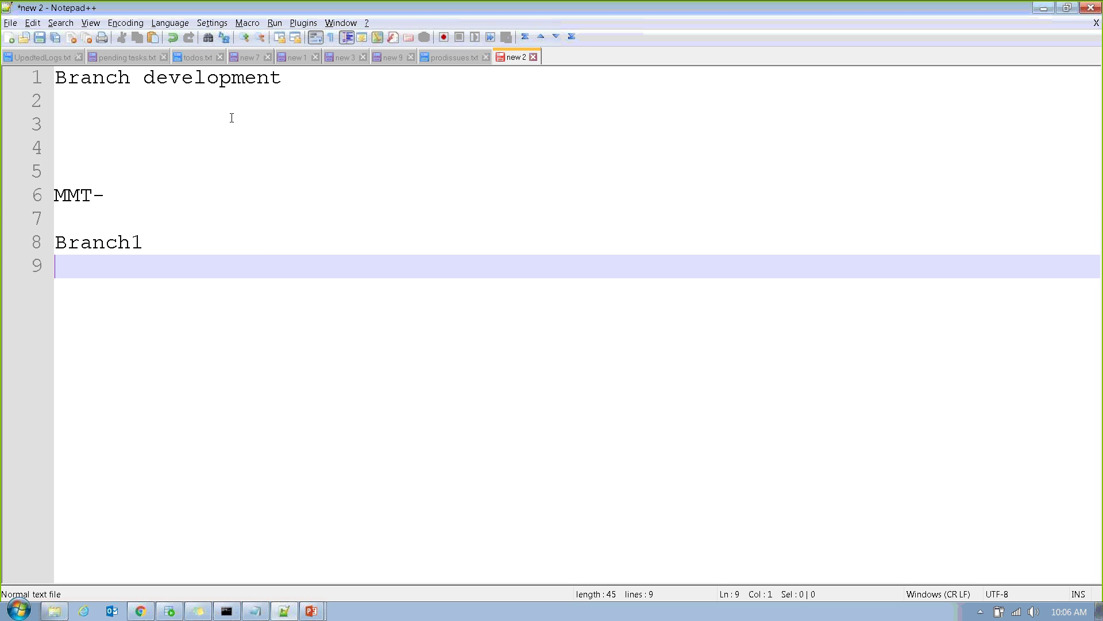
{"action": "type", "text": "Branch2"}
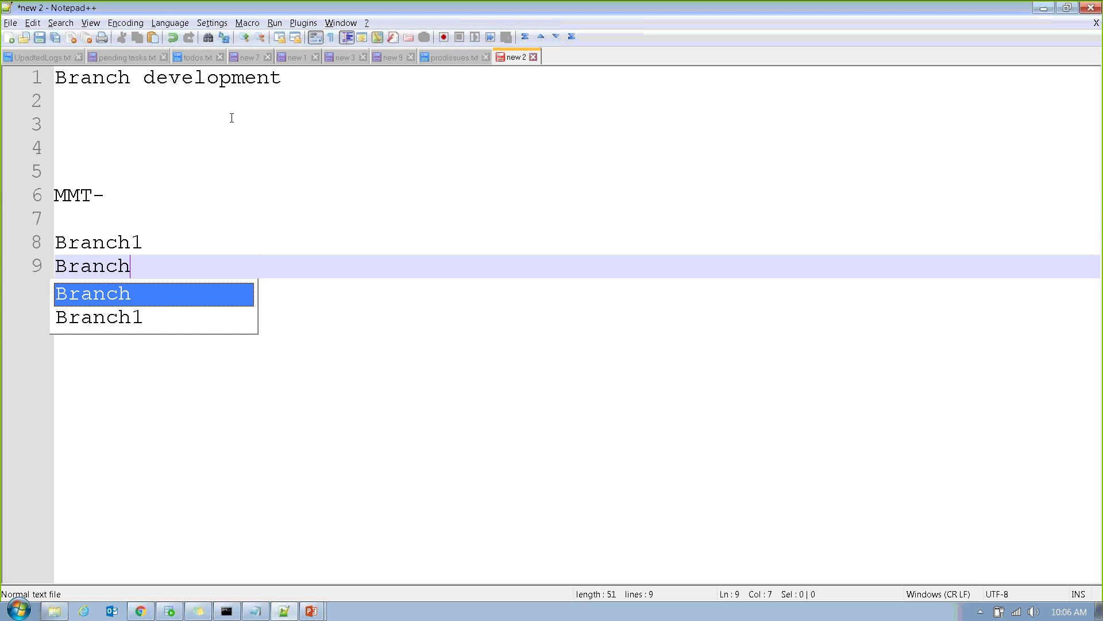
Select Branch1 and the MMT- prefix, leaving the caret after MMT-.
{"action": "left_click", "coordinate": [155, 249]}
{"action": "left_click", "coordinate": [149, 264]}
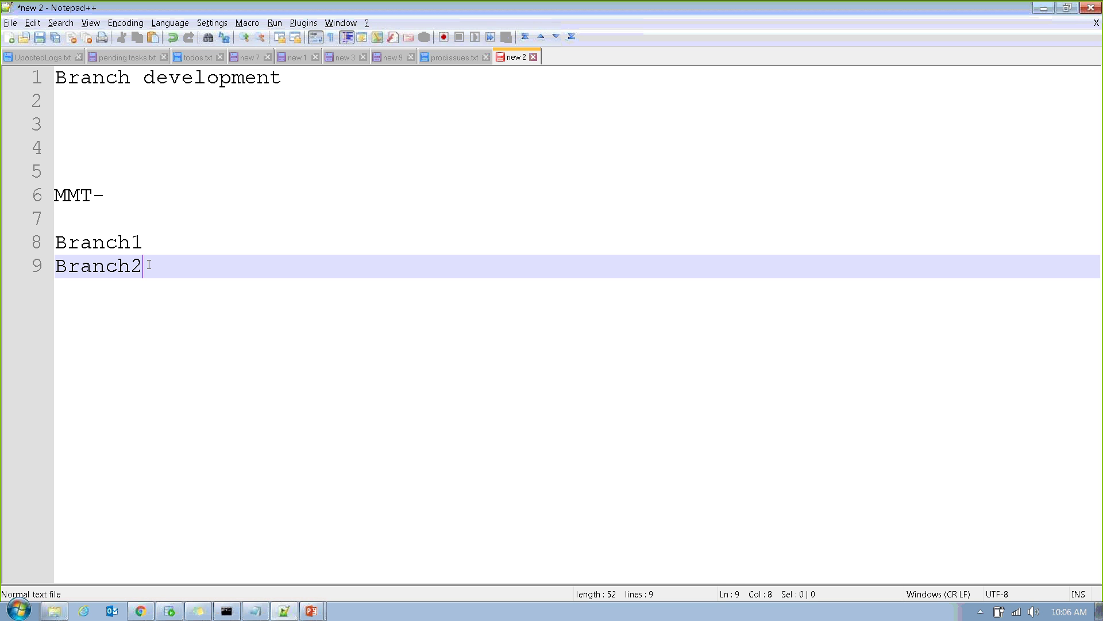
{"action": "left_click", "coordinate": [155, 241]}
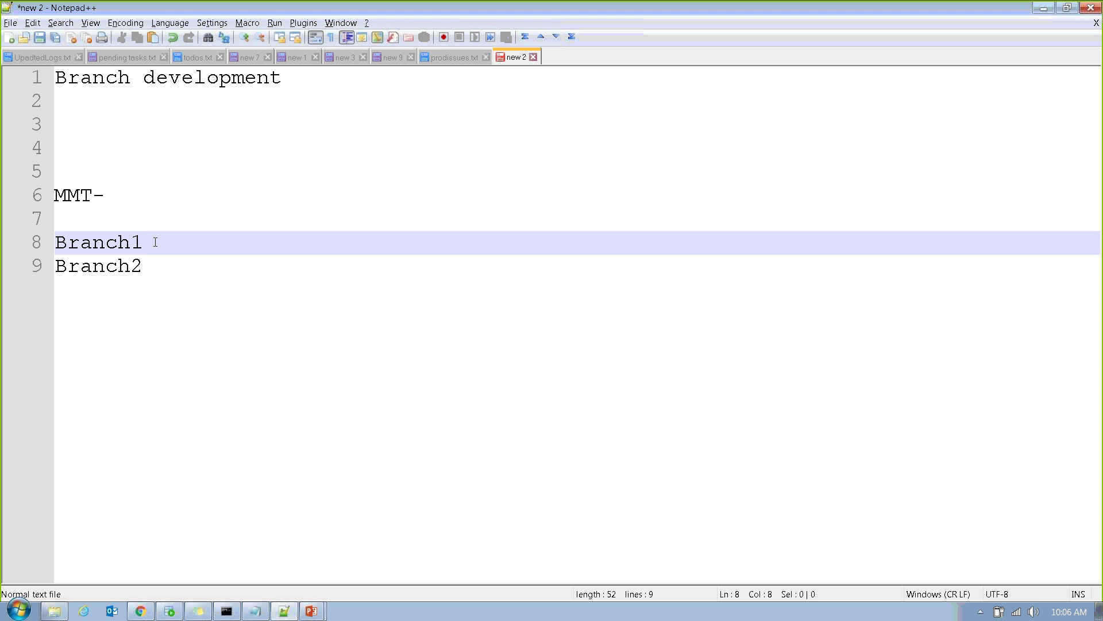
{"action": "left_click_drag", "start_coordinate": [155, 242], "coordinate": [50, 247]}
{"action": "left_click", "coordinate": [114, 192]}
{"action": "left_click_drag", "start_coordinate": [114, 192], "coordinate": [48, 196]}
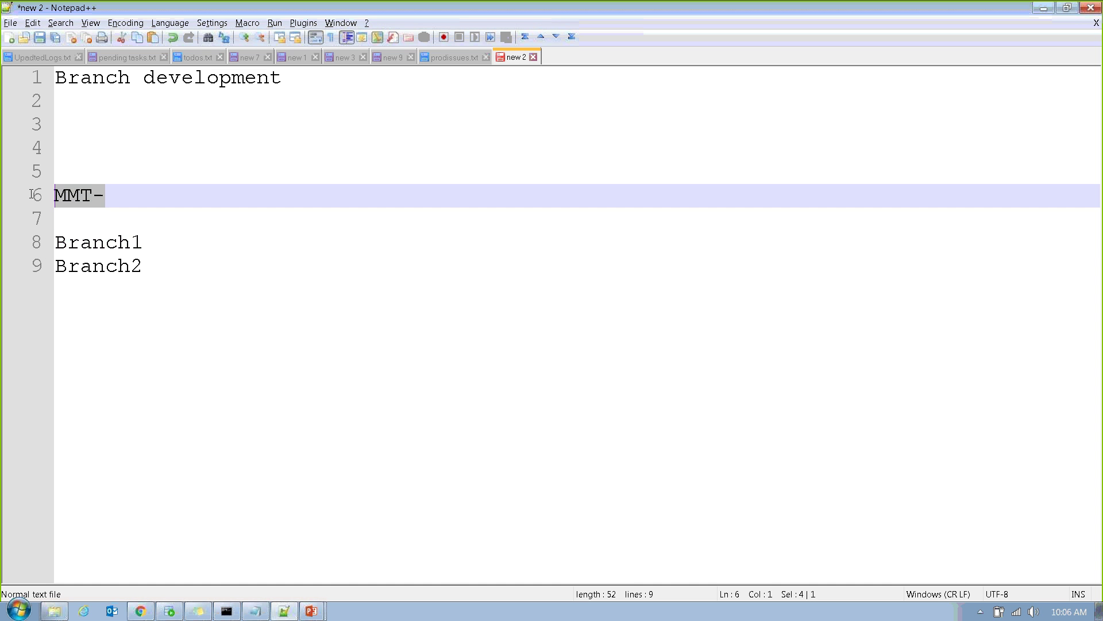
{"action": "left_click", "coordinate": [116, 191]}
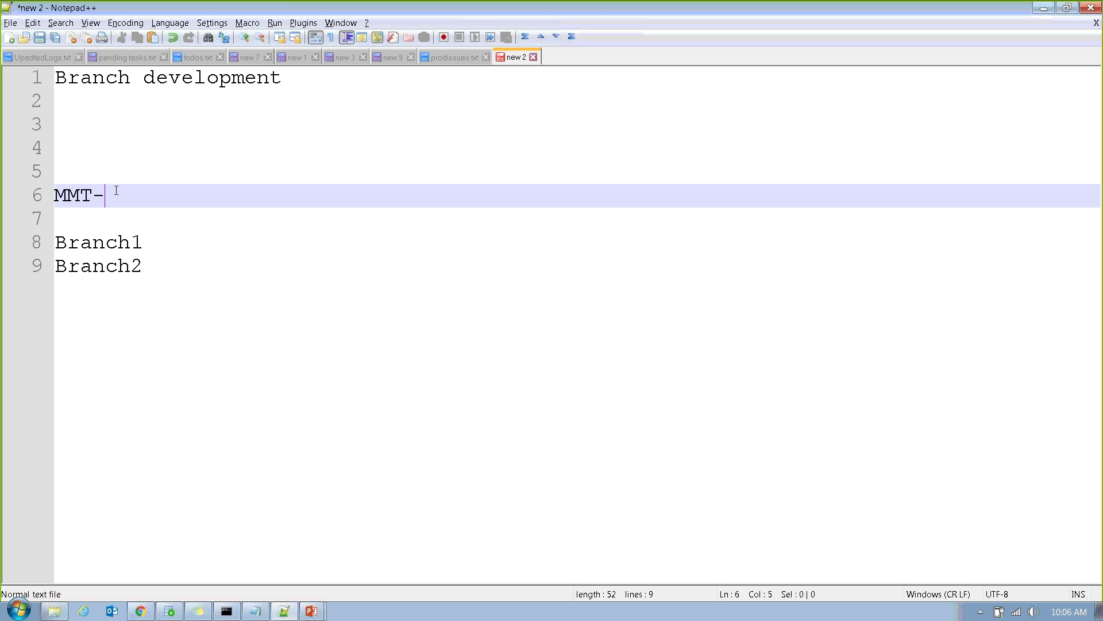
Complete line 6 as 'MMT-01' and highlight the Branch1 and Branch2 lines.
{"action": "type", "text": "01"}
{"action": "double_click", "coordinate": [155, 265]}
{"action": "left_click", "coordinate": [172, 181]}
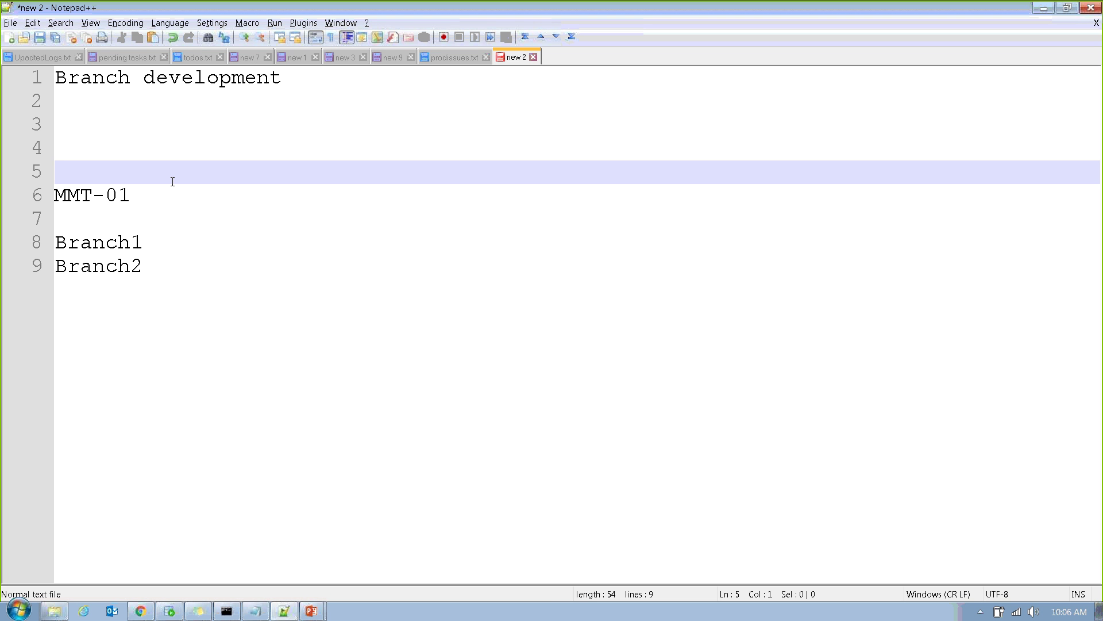
{"action": "left_click_drag", "start_coordinate": [56, 242], "coordinate": [173, 257]}
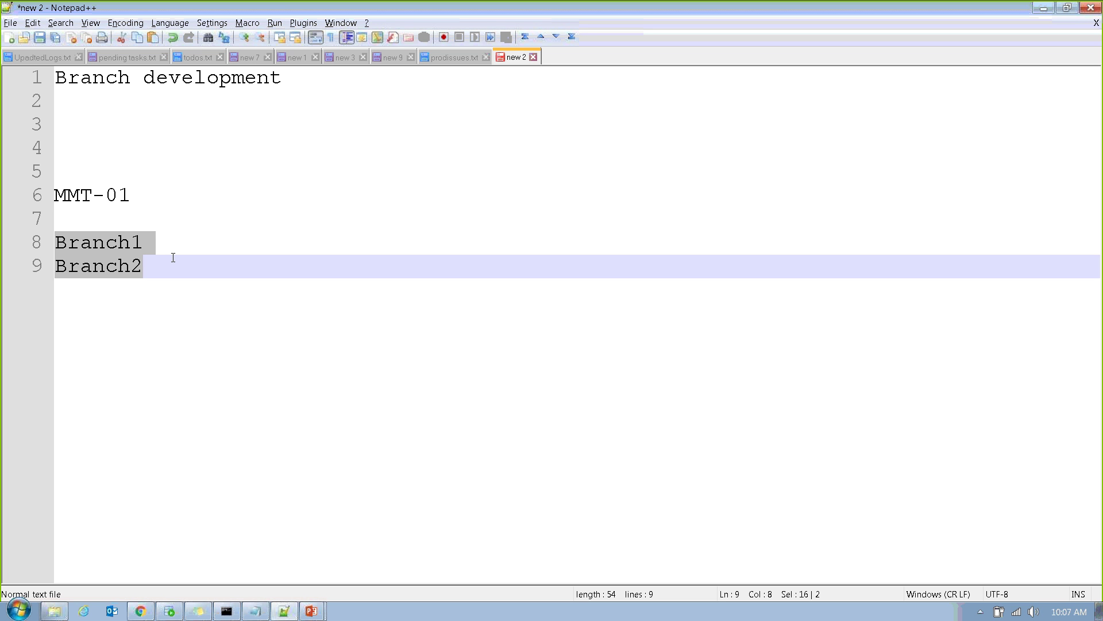
Add version lines 01-01-03 and 01-01-01 below Branch2.
{"action": "left_click", "coordinate": [173, 258]}
{"action": "key", "text": "Return"}
{"action": "key", "text": "Return"}
{"action": "key", "text": "Return"}
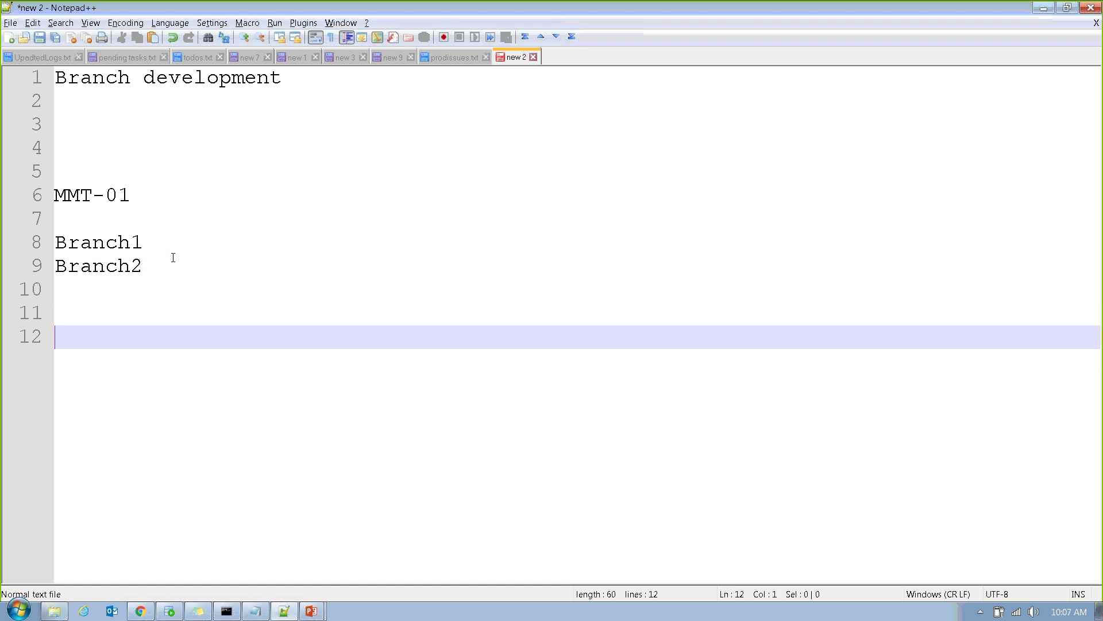
{"action": "type", "text": "01-01-03"}
{"action": "key", "text": "Return"}
{"action": "key", "text": "Return"}
{"action": "type", "text": "01-01-"}
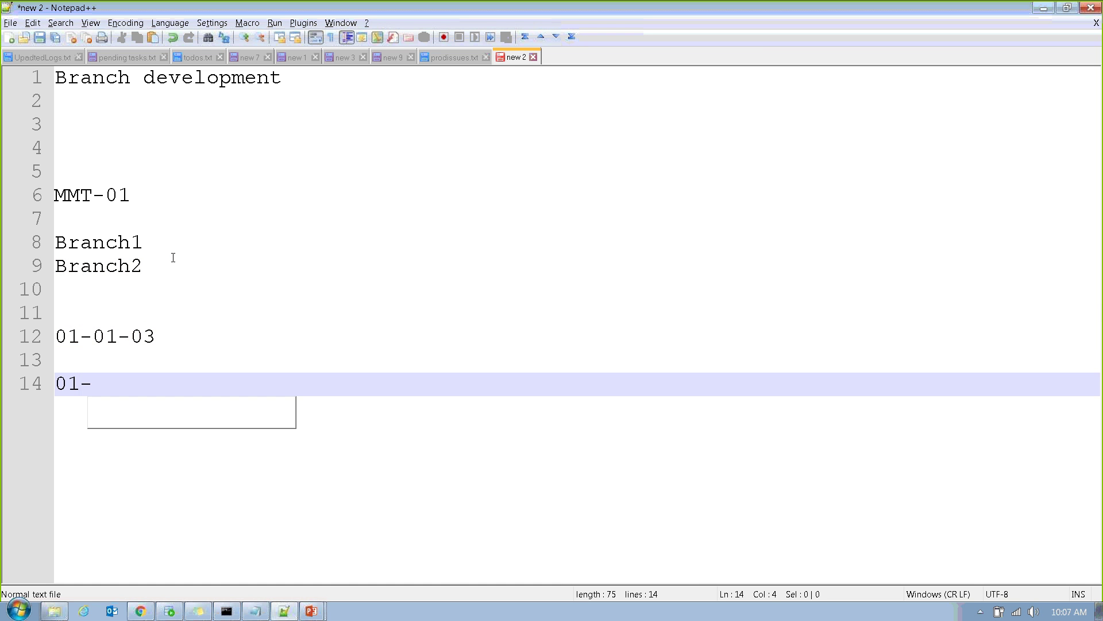
{"action": "type", "text": "01"}
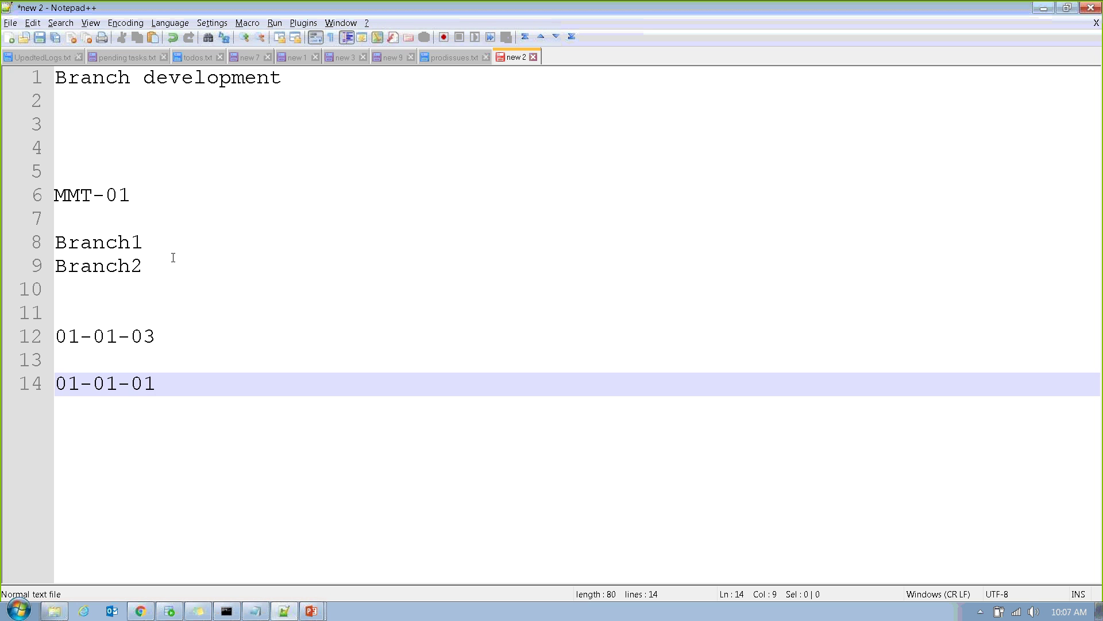
Select the version lines and branch names, then switch to Pega Designer Studio.
{"action": "left_click", "coordinate": [157, 349]}
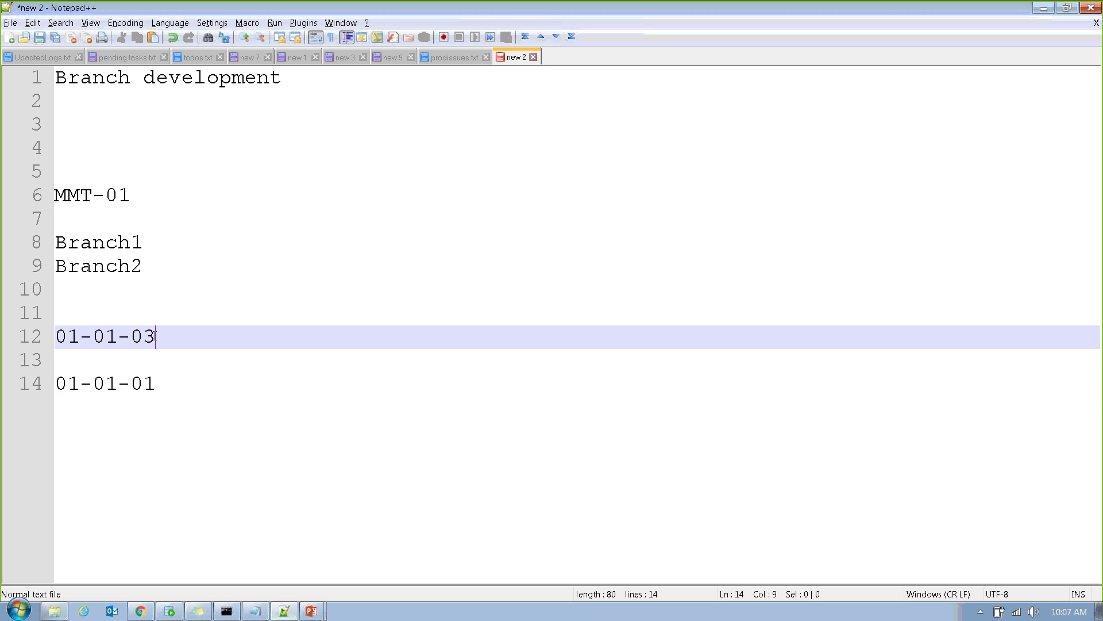
{"action": "key", "text": "shift+Home"}
{"action": "left_click", "coordinate": [160, 384]}
{"action": "left_click_drag", "start_coordinate": [160, 383], "coordinate": [69, 372]}
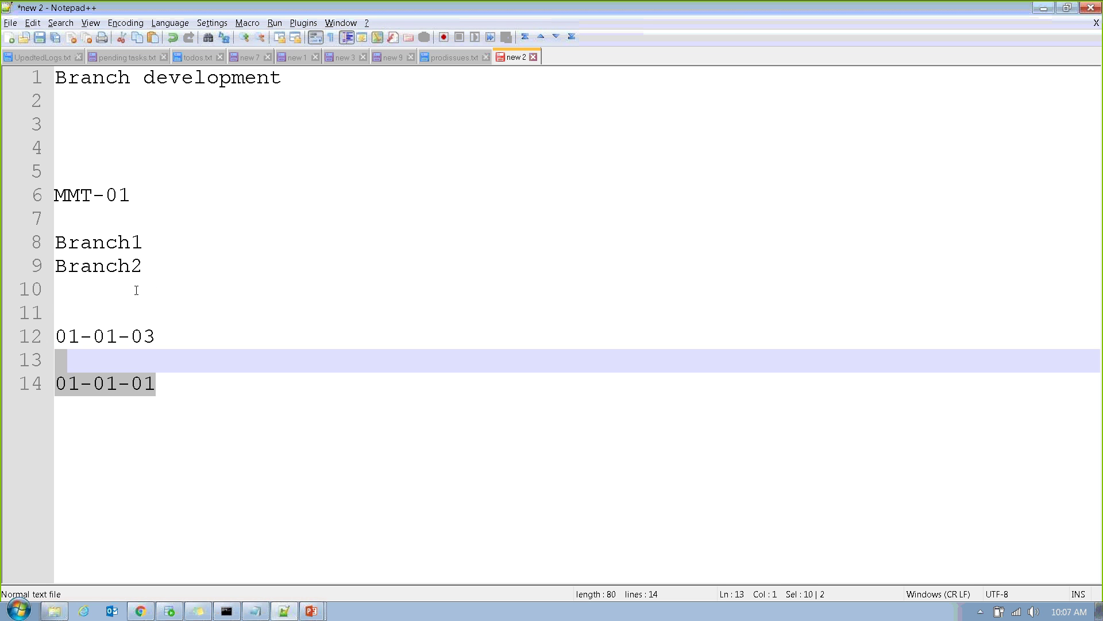
{"action": "left_click_drag", "start_coordinate": [153, 285], "coordinate": [32, 241]}
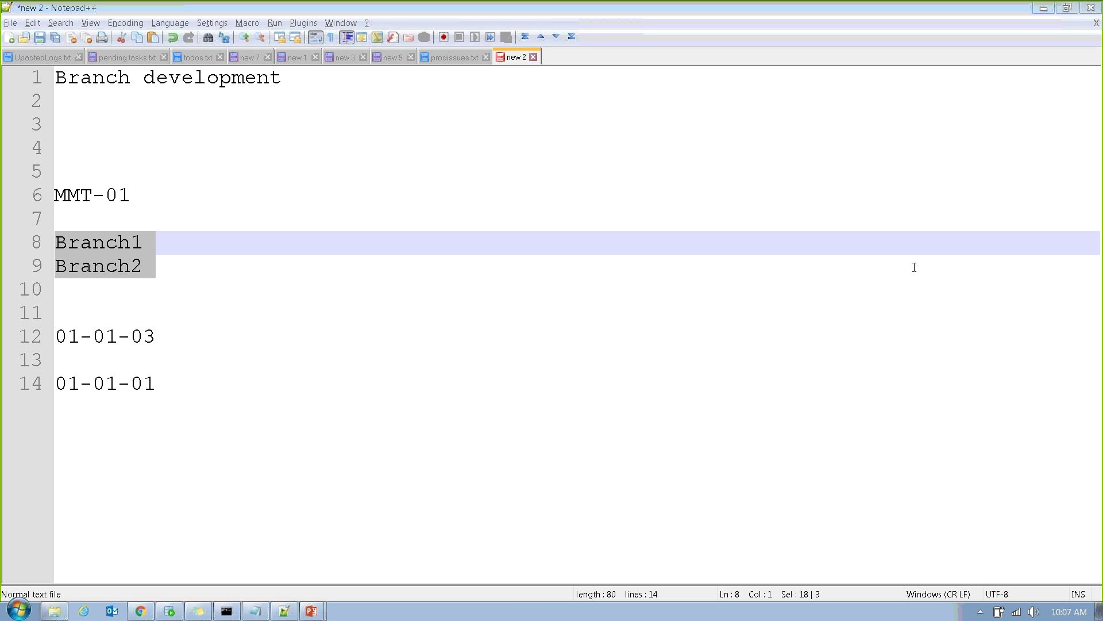
{"action": "left_click", "coordinate": [141, 612]}
View the MMT 01.01.01 application record, then go back to the Notepad++ notes.
{"action": "left_click", "coordinate": [368, 85]}
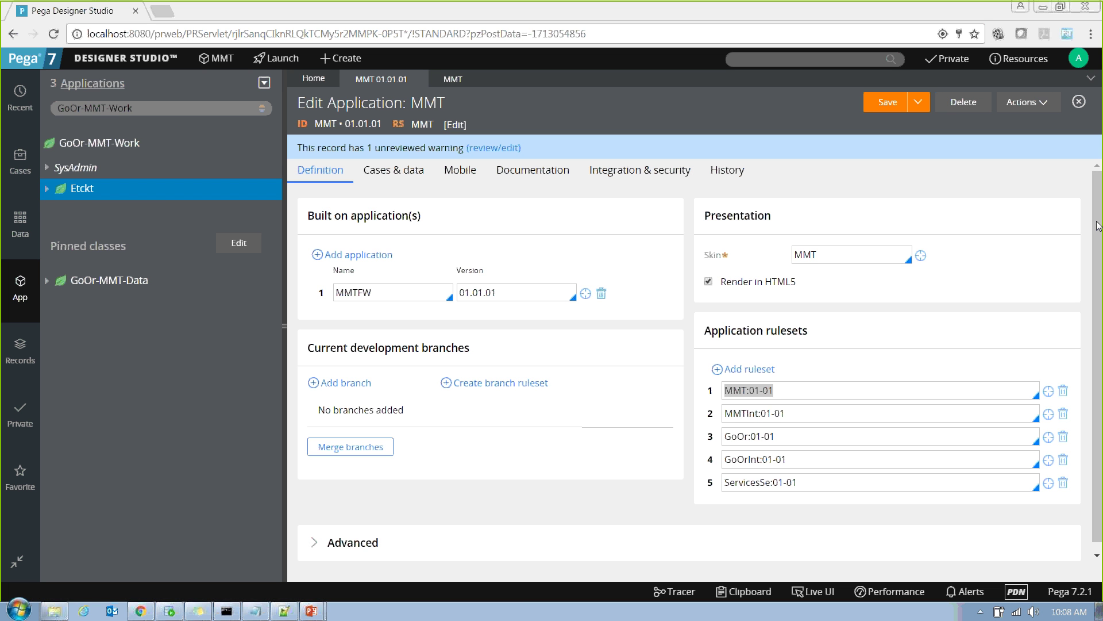
{"action": "left_click", "coordinate": [291, 612]}
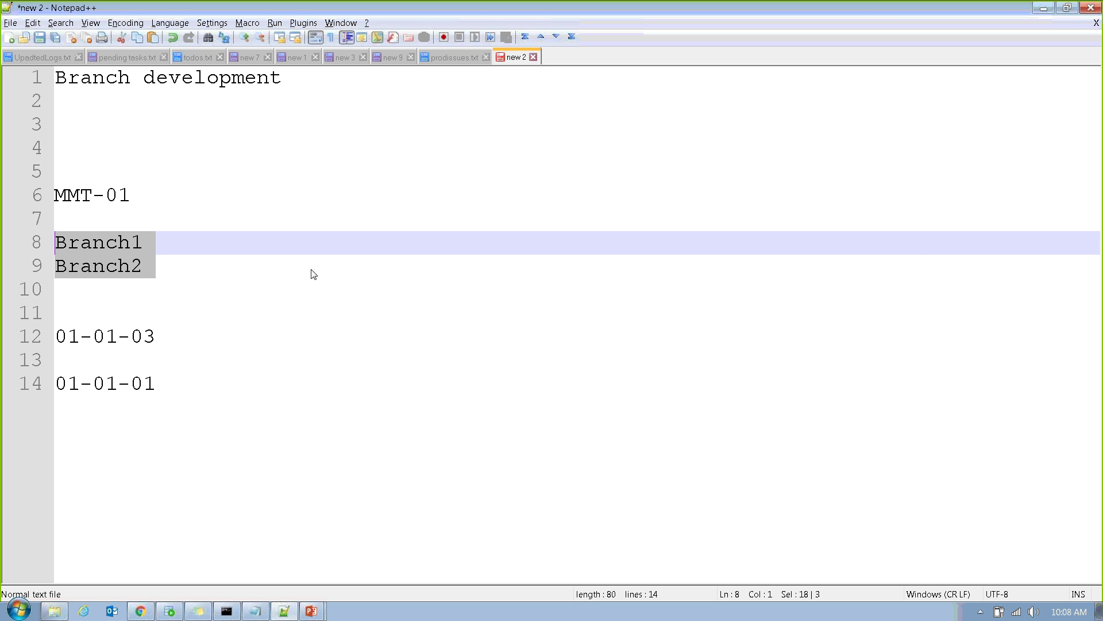
Change line 6 from 'MMT-01' to 'MMT-01-01-10'.
{"action": "left_click", "coordinate": [312, 270]}
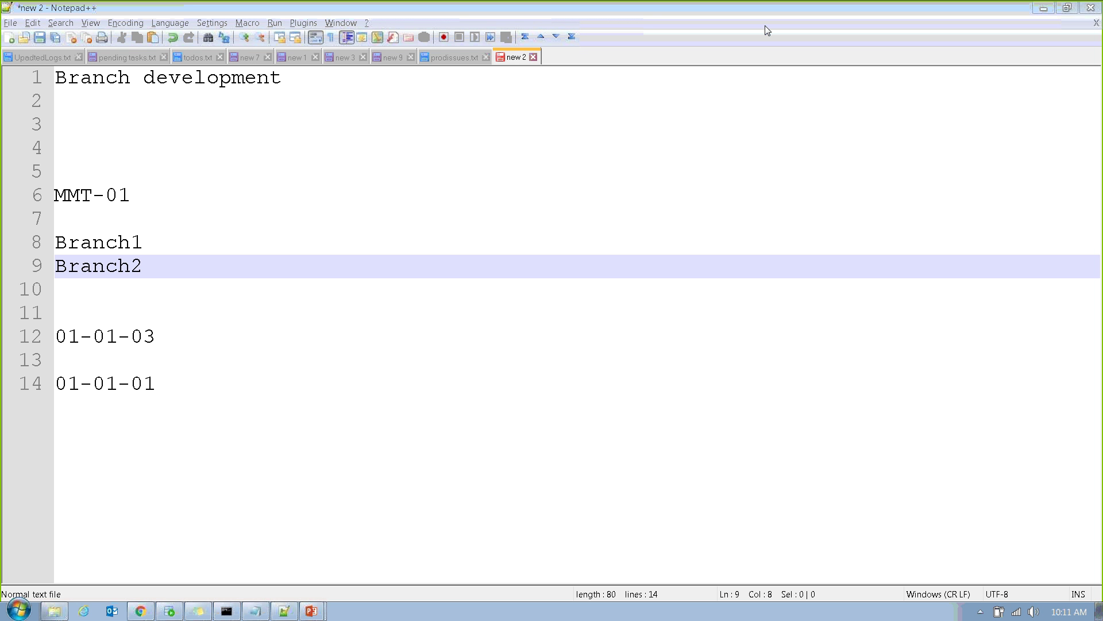
{"action": "left_click", "coordinate": [138, 196]}
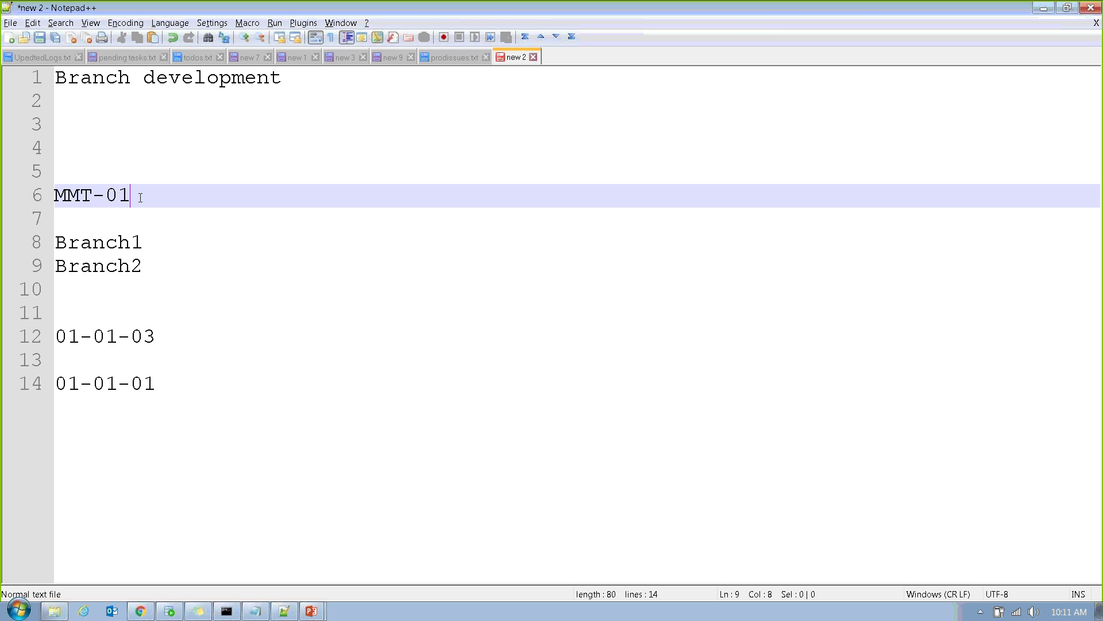
{"action": "key", "text": "shift+Home"}
{"action": "left_click", "coordinate": [165, 173]}
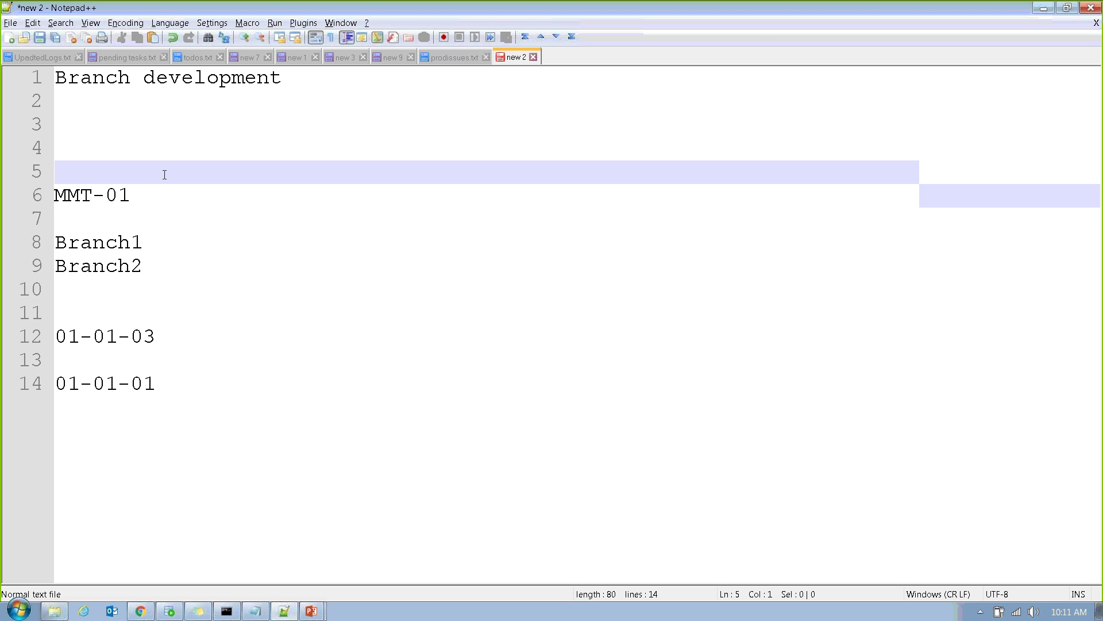
{"action": "left_click", "coordinate": [143, 191]}
{"action": "type", "text": "0"}
{"action": "key", "text": "BackSpace"}
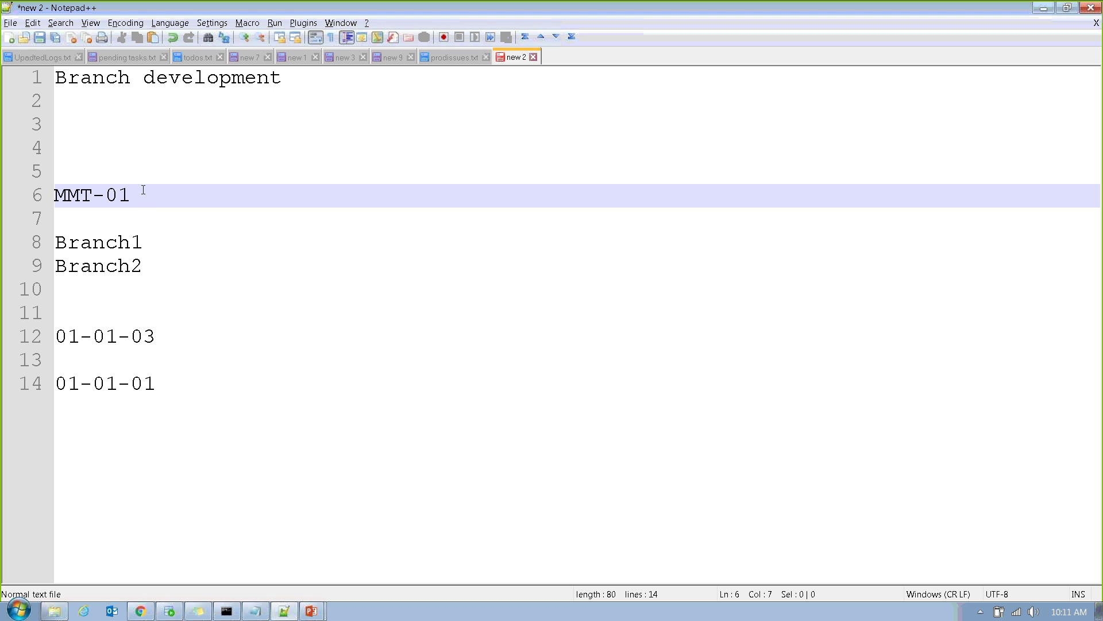
{"action": "type", "text": "-01-10"}
Select the Branch1 and Branch2 lines.
{"action": "left_click", "coordinate": [147, 246]}
{"action": "left_click_drag", "start_coordinate": [147, 246], "coordinate": [49, 251]}
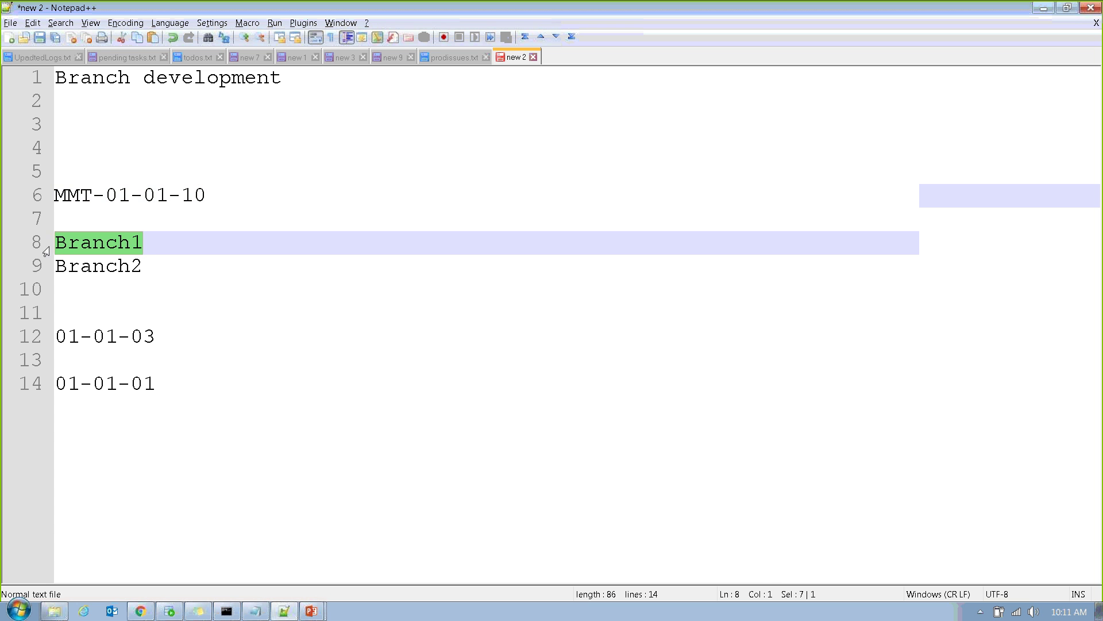
{"action": "left_click_drag", "start_coordinate": [144, 265], "coordinate": [3, 255]}
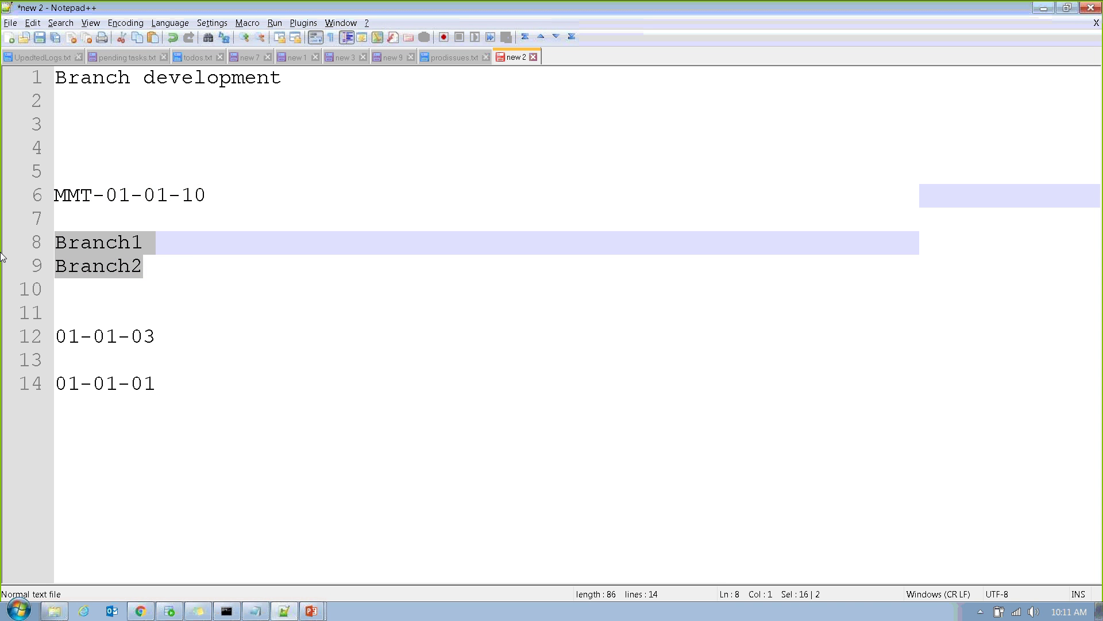
{"action": "left_click", "coordinate": [148, 251]}
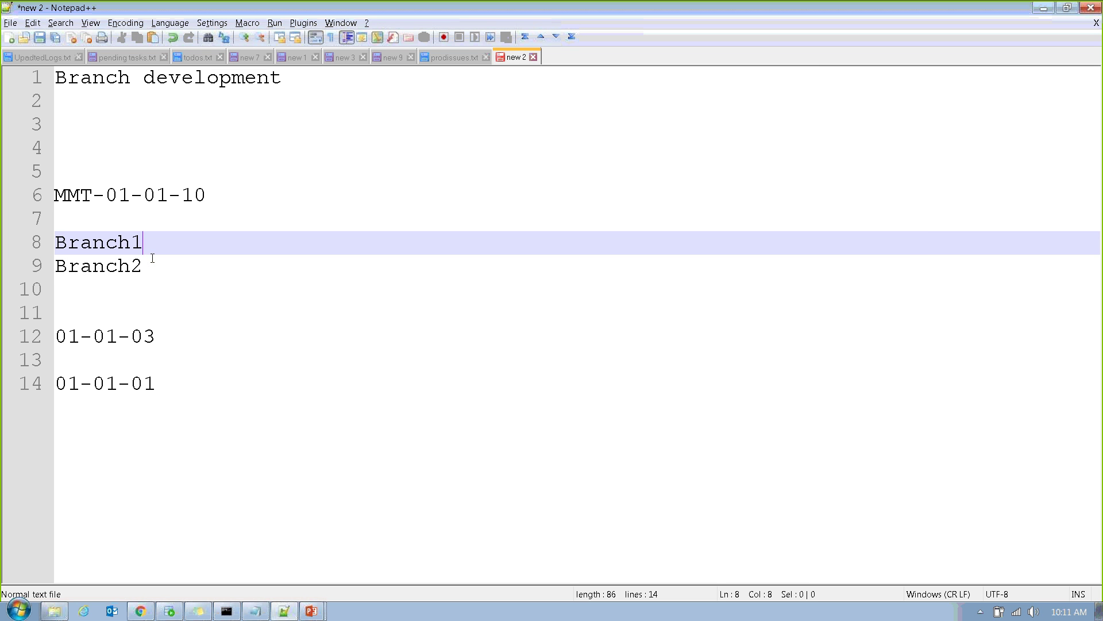
{"action": "left_click", "coordinate": [150, 256]}
Add 01-01-11 below MMT-01-01-10, then 12, 12, 14 and 15 on separate lines.
{"action": "left_click", "coordinate": [236, 198]}
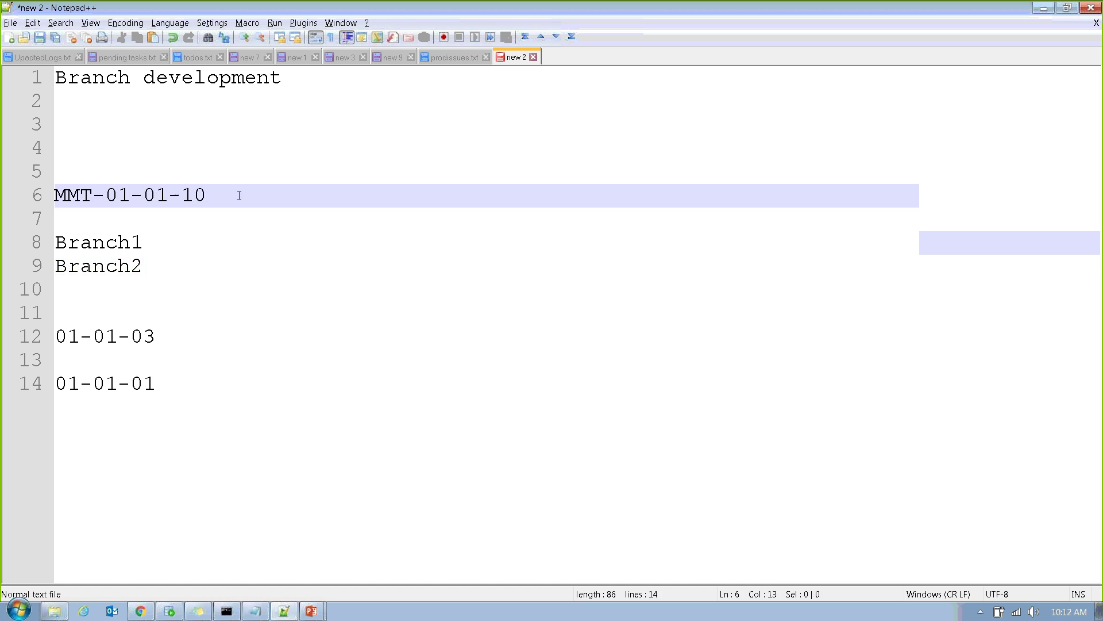
{"action": "key", "text": "Return"}
{"action": "key", "text": "Return"}
{"action": "key", "text": "Return"}
{"action": "type", "text": "01-01-11"}
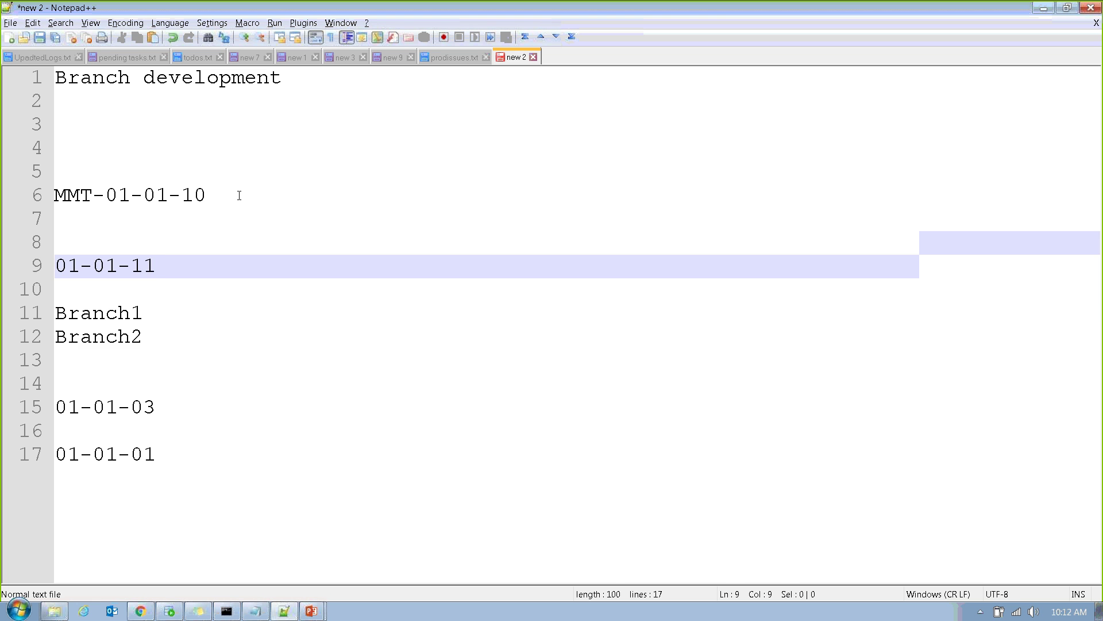
{"action": "key", "text": "Return"}
{"action": "key", "text": "Return"}
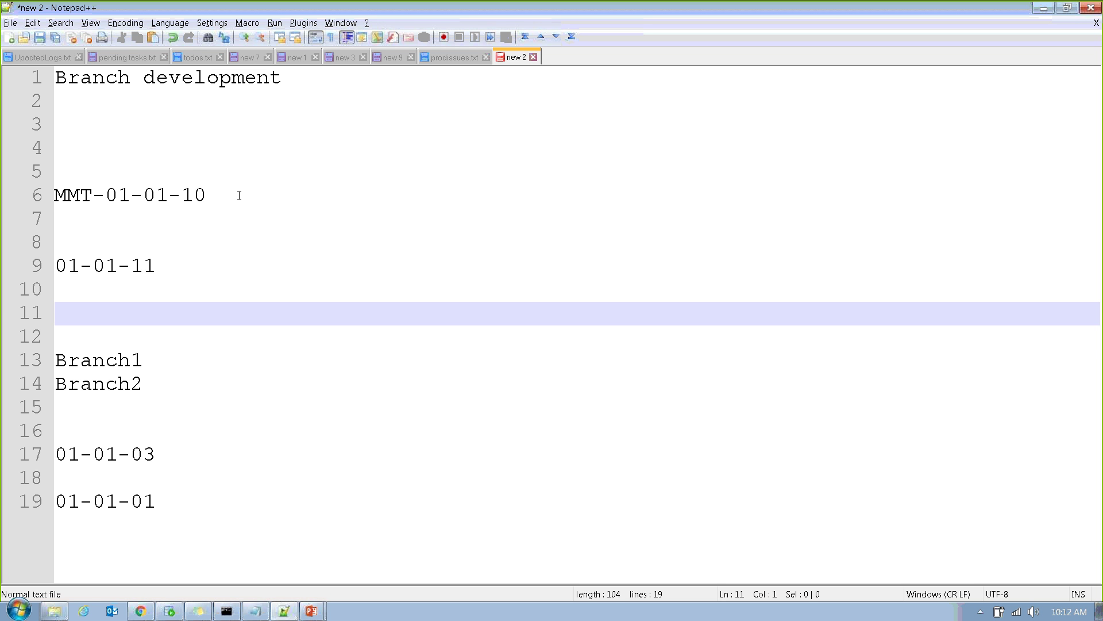
{"action": "type", "text": "12"}
{"action": "key", "text": "Return"}
{"action": "type", "text": "12"}
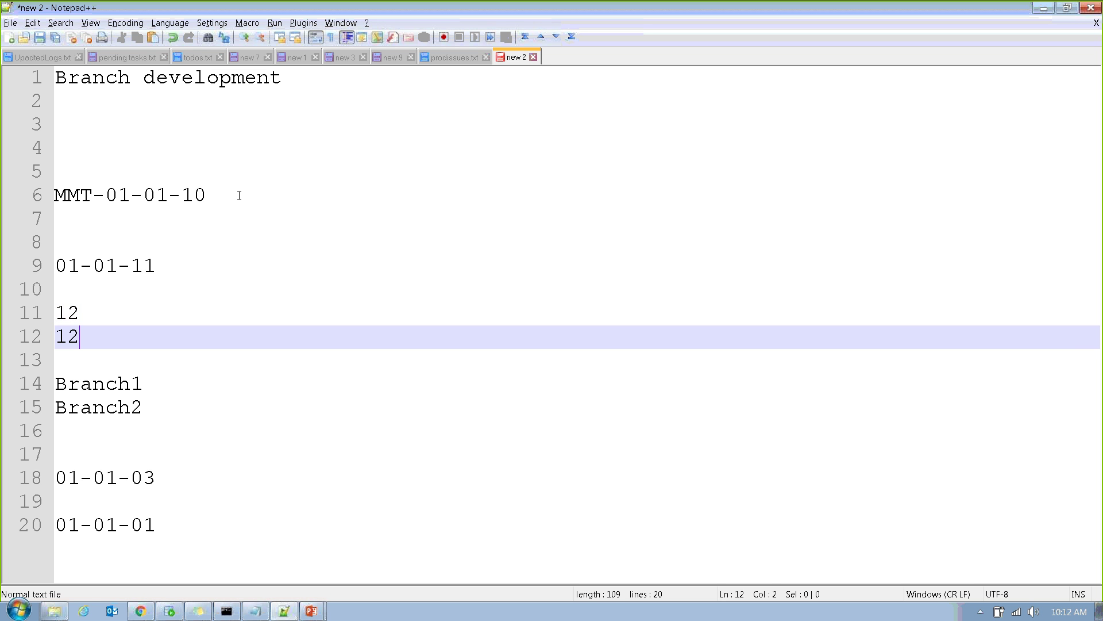
{"action": "key", "text": "Return"}
{"action": "type", "text": "14"}
{"action": "key", "text": "Return"}
{"action": "key", "text": "Return"}
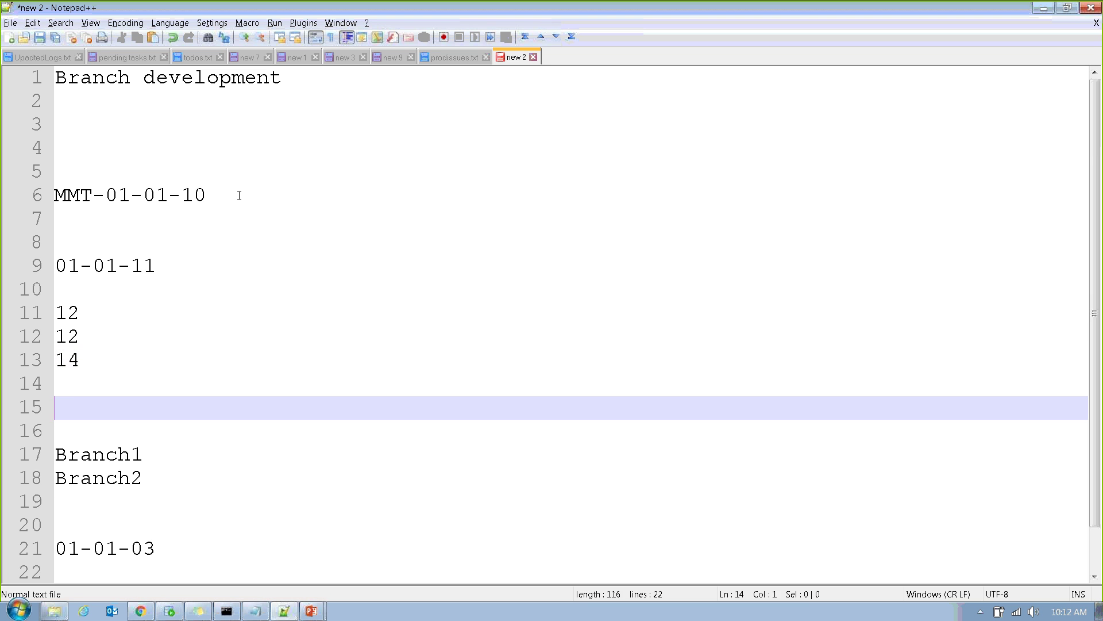
{"action": "type", "text": "15"}
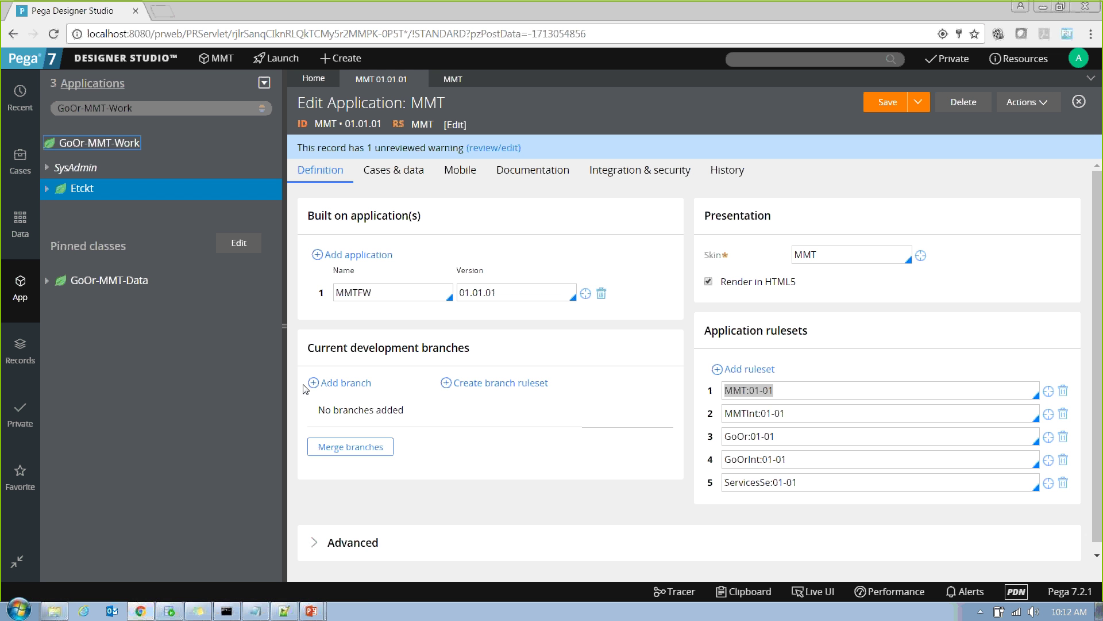
Add a development branch named TestBranch to the MMT 01.01.01 application.
{"action": "left_click", "coordinate": [340, 381]}
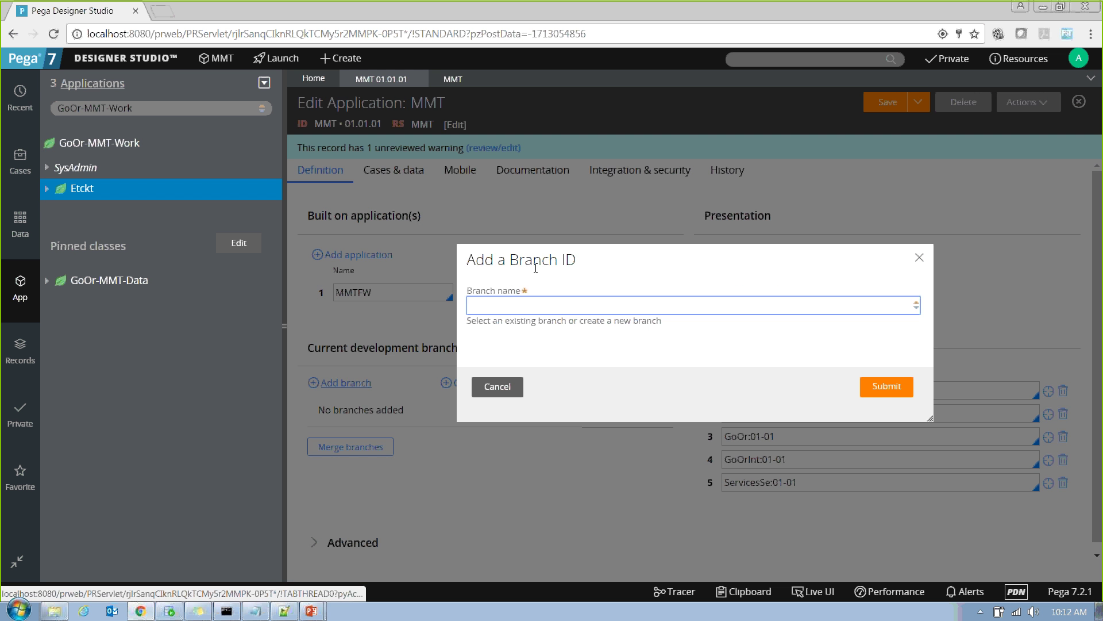
{"action": "type", "text": "test"}
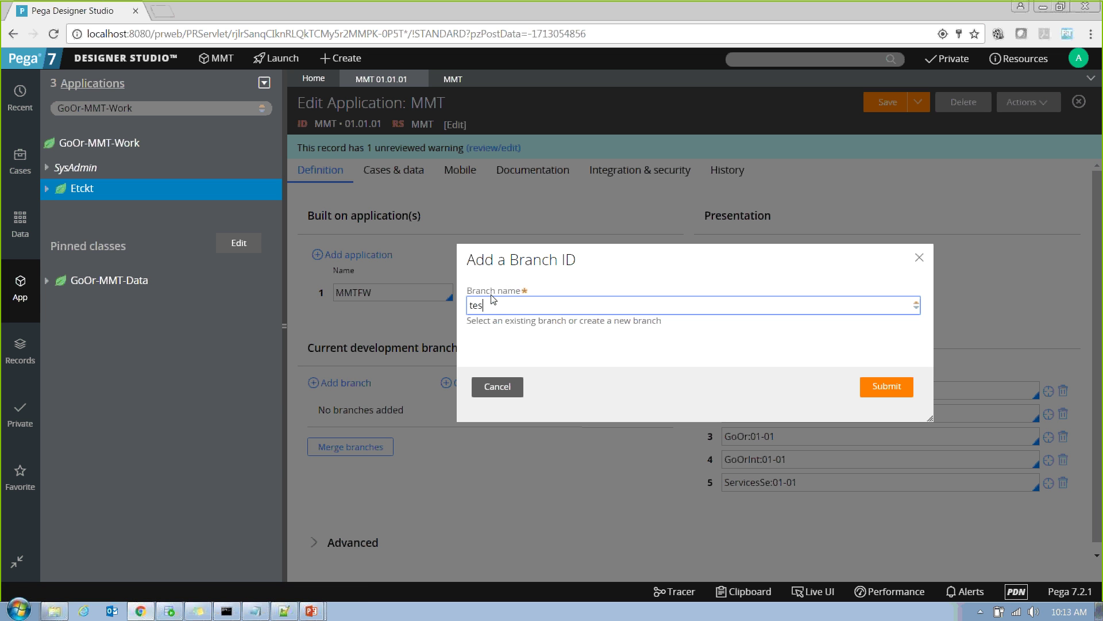
{"action": "key", "text": "BackSpace"}
{"action": "key", "text": "BackSpace"}
{"action": "key", "text": "BackSpace"}
{"action": "key", "text": "BackSpace"}
{"action": "type", "text": "TestBranch"}
{"action": "left_click", "coordinate": [885, 396]}
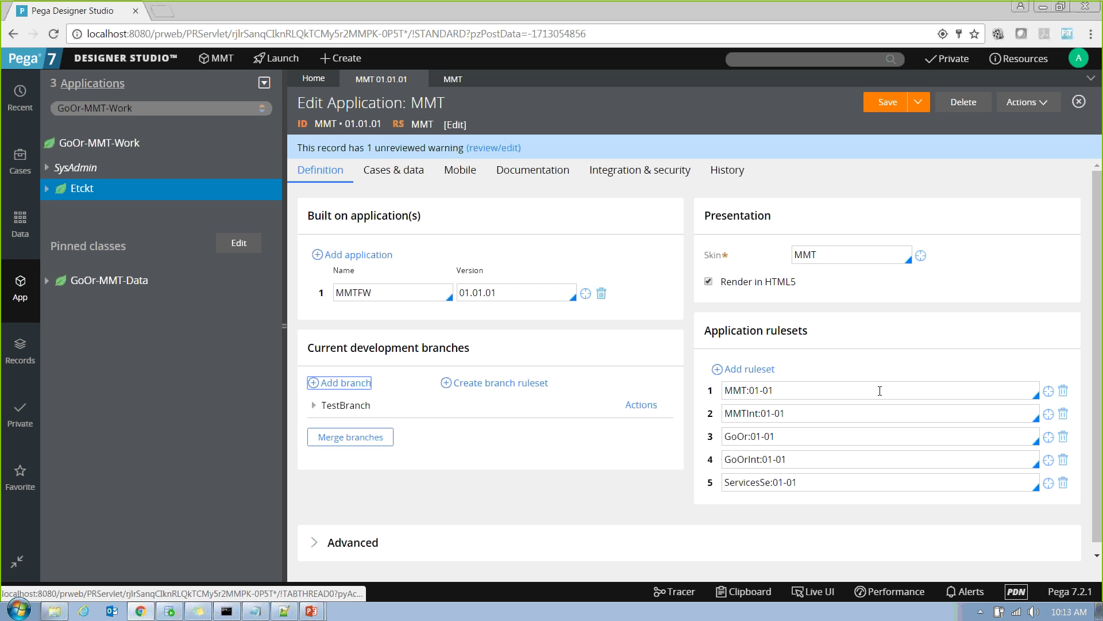
Start a new Data Model property in the Etckt class labelled 'test'.
{"action": "right_click", "coordinate": [72, 186]}
{"action": "mouse_move", "coordinate": [88, 212]}
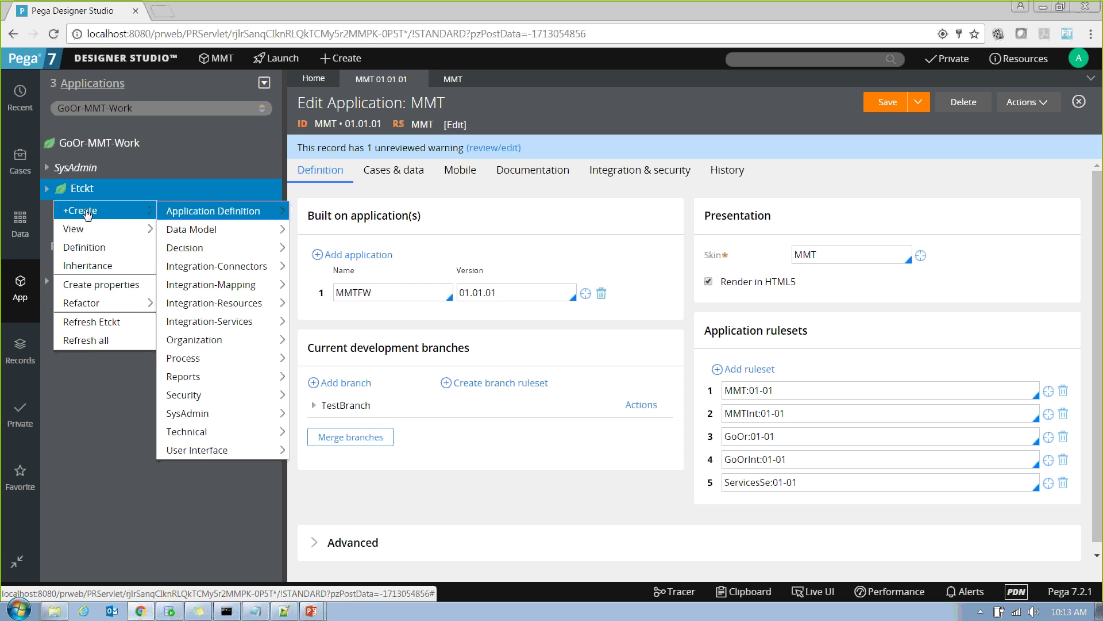
{"action": "mouse_move", "coordinate": [205, 233]}
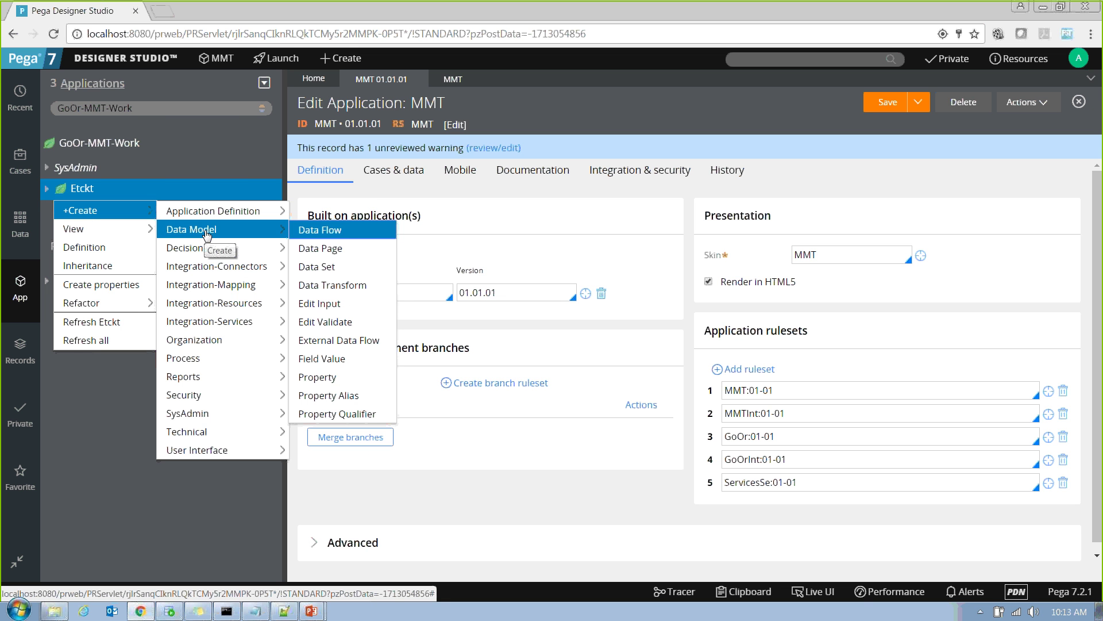
{"action": "left_click", "coordinate": [318, 377]}
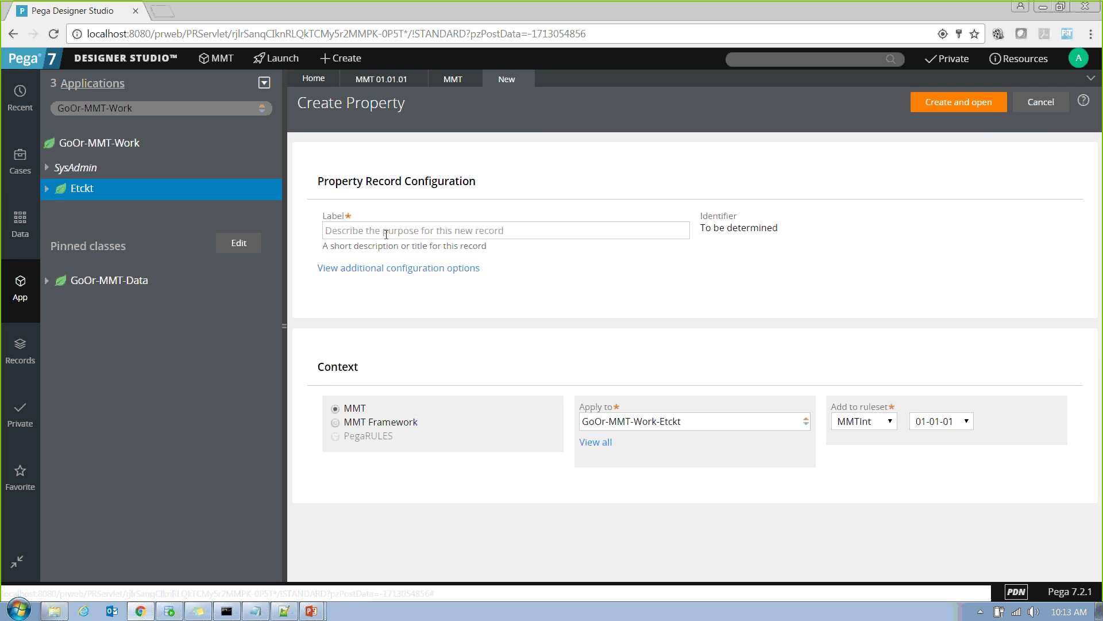
{"action": "left_click", "coordinate": [384, 233]}
{"action": "type", "text": "test"}
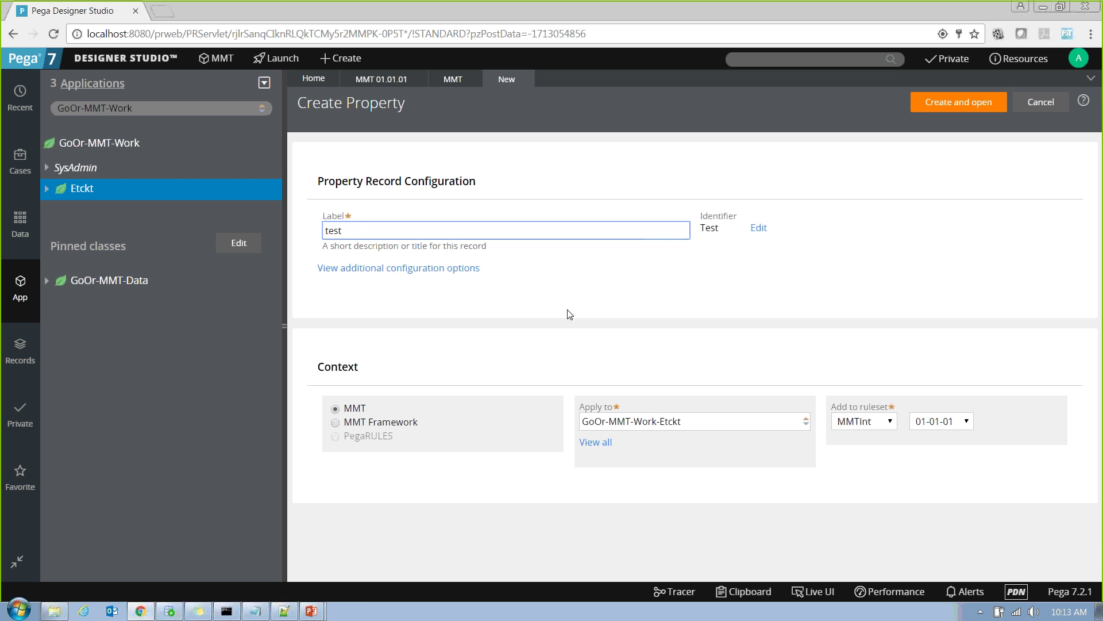
Save the MMT 01.01.01 application, then cancel and discard the unfinished property draft.
{"action": "left_click", "coordinate": [368, 81]}
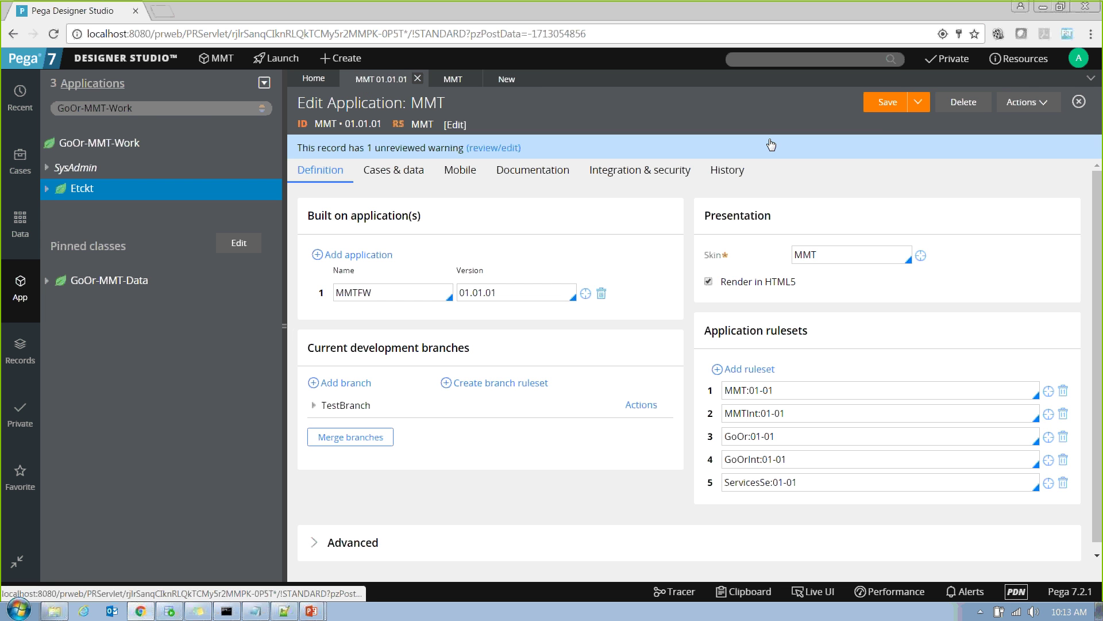
{"action": "left_click", "coordinate": [885, 104]}
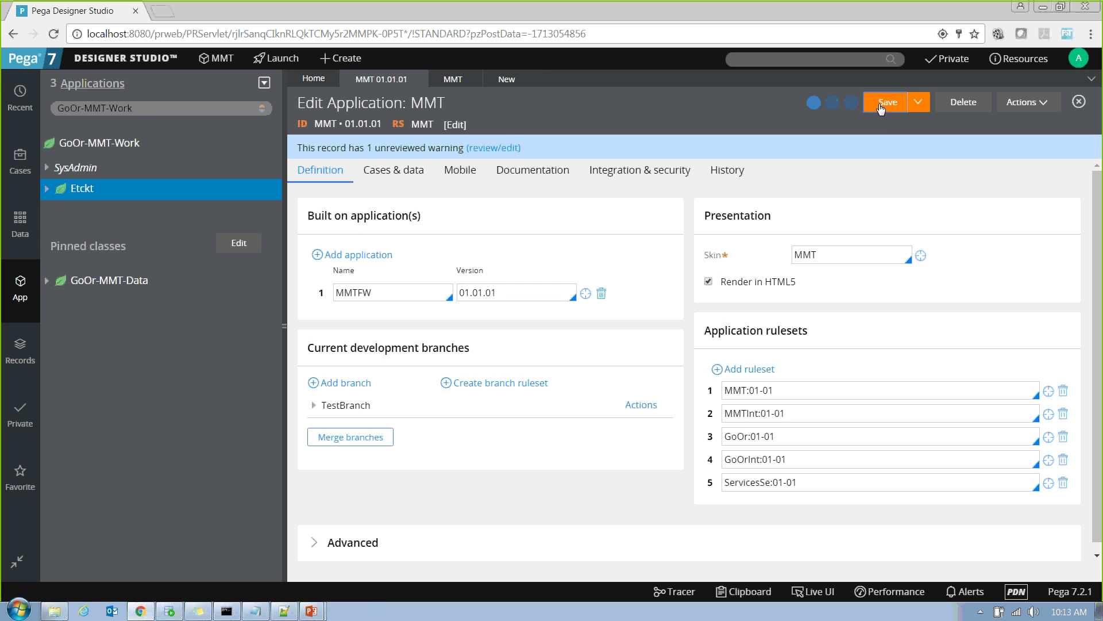
{"action": "left_click", "coordinate": [509, 78]}
{"action": "left_click", "coordinate": [1031, 98]}
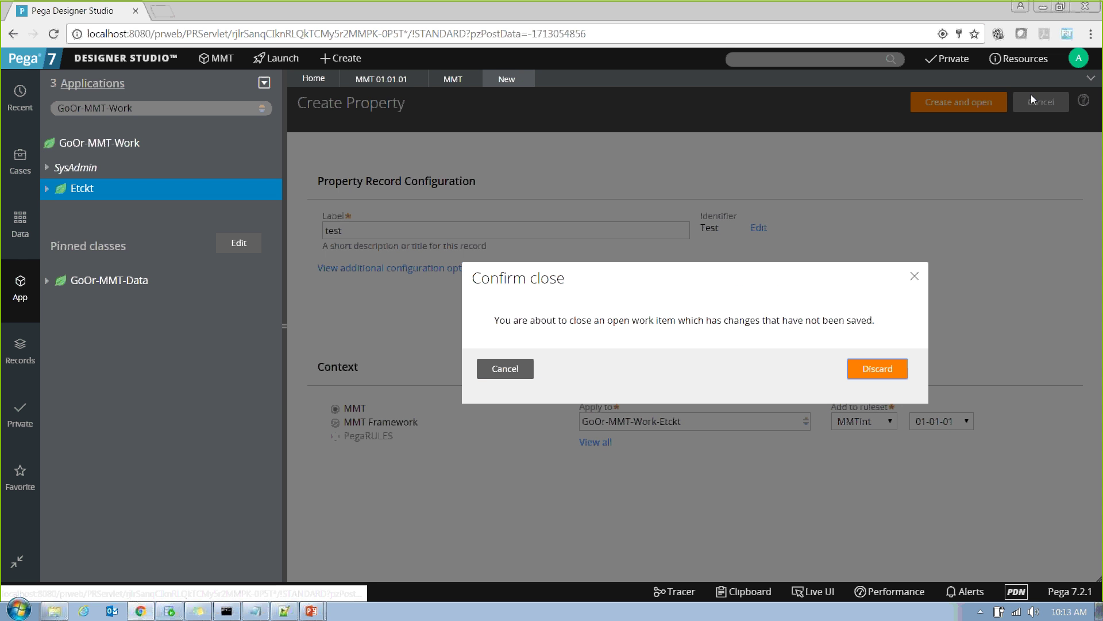
{"action": "left_click", "coordinate": [906, 375]}
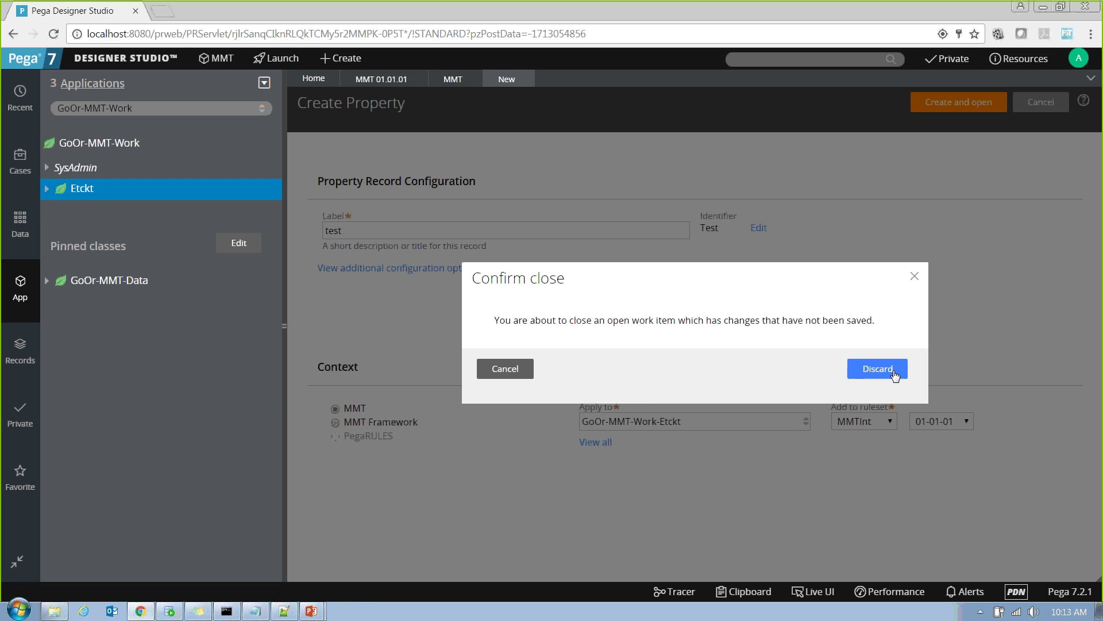
Begin a new property in the Etckt class with the label 'test'.
{"action": "right_click", "coordinate": [89, 197]}
{"action": "mouse_move", "coordinate": [92, 209]}
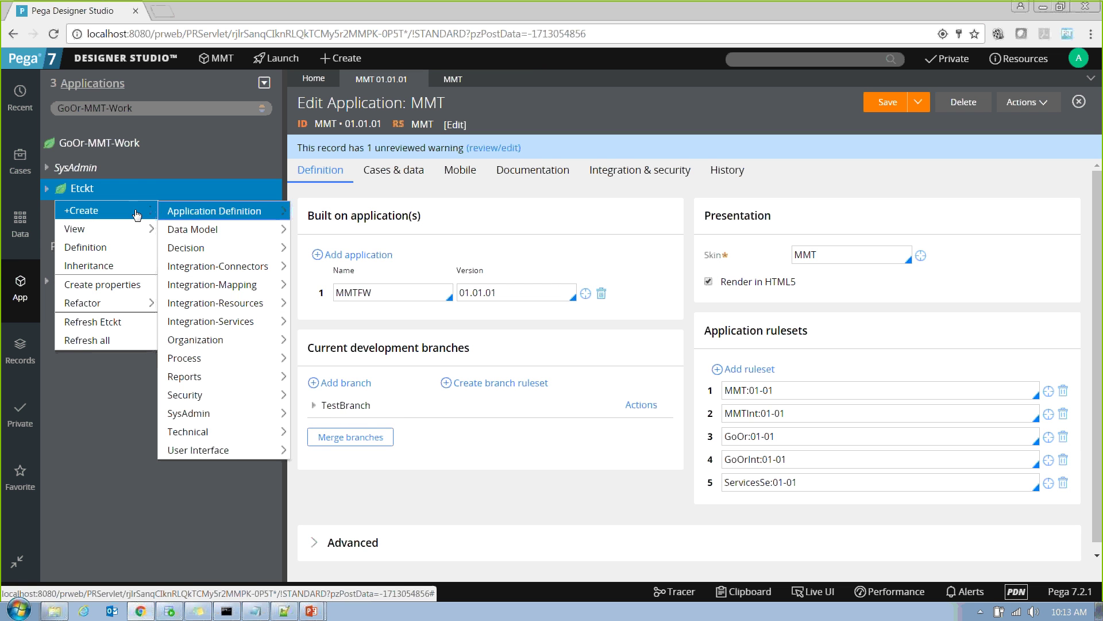
{"action": "mouse_move", "coordinate": [230, 230]}
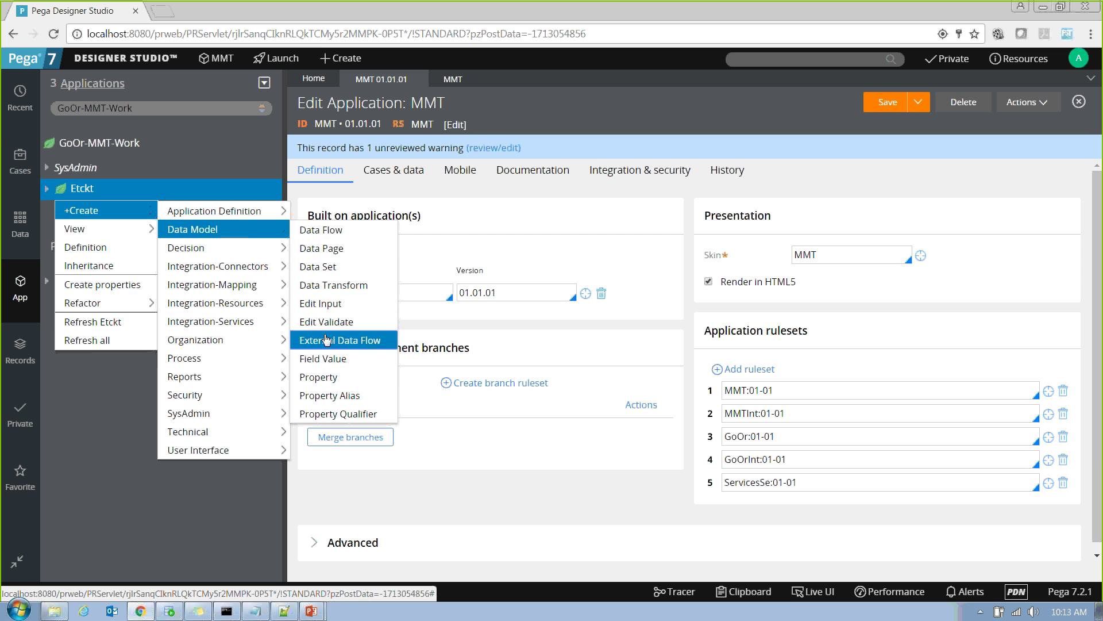
{"action": "left_click", "coordinate": [323, 377]}
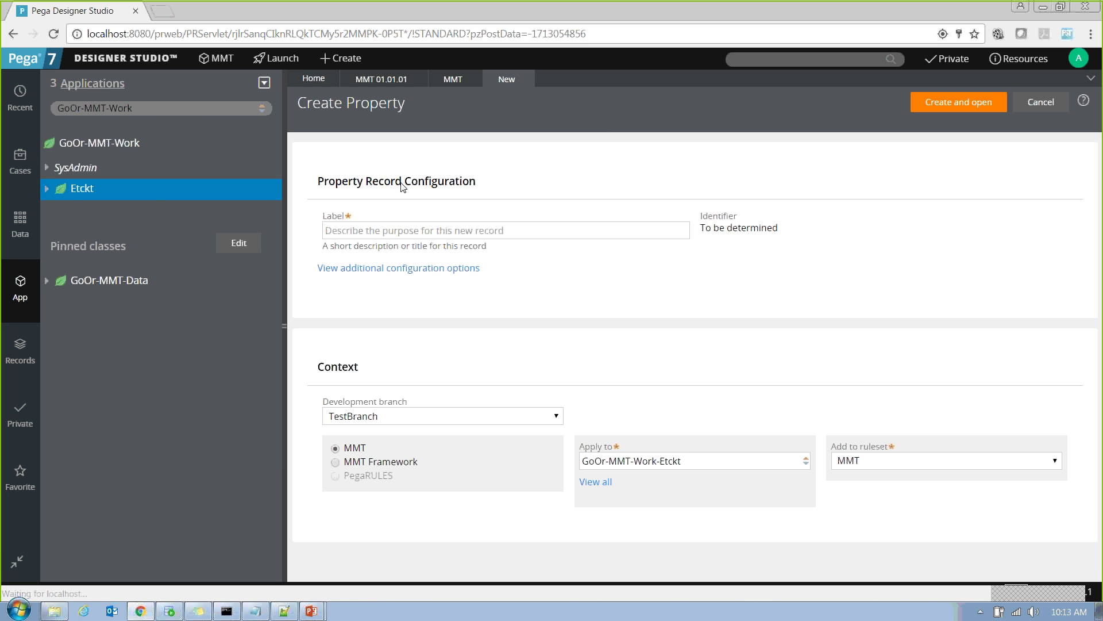
{"action": "left_click", "coordinate": [361, 230]}
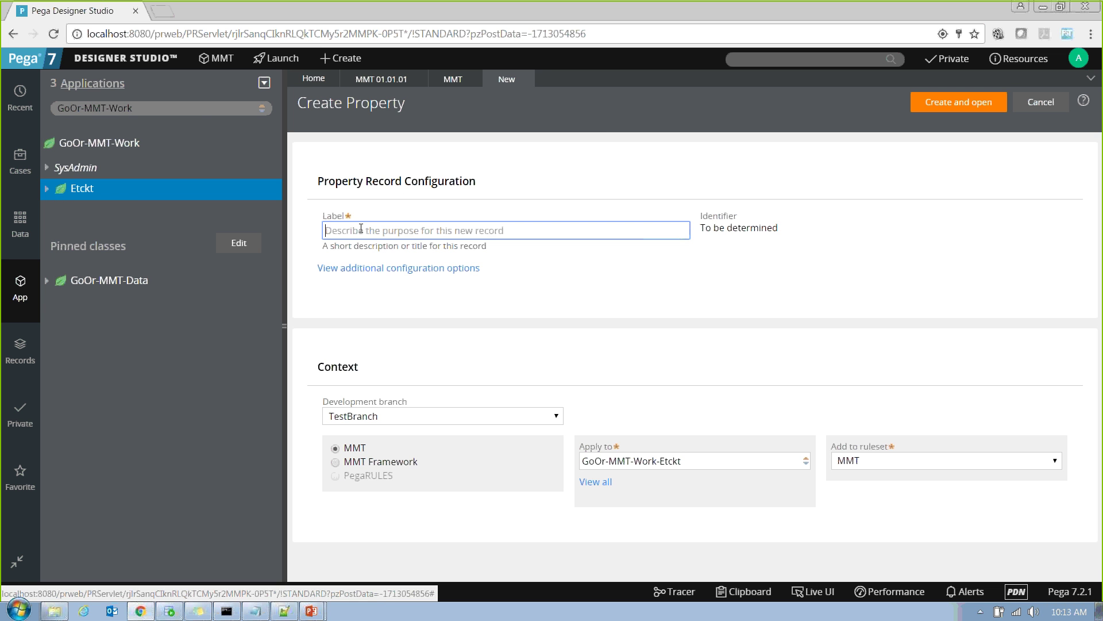
{"action": "type", "text": "pr"}
{"action": "key", "text": "BackSpace"}
{"action": "key", "text": "BackSpace"}
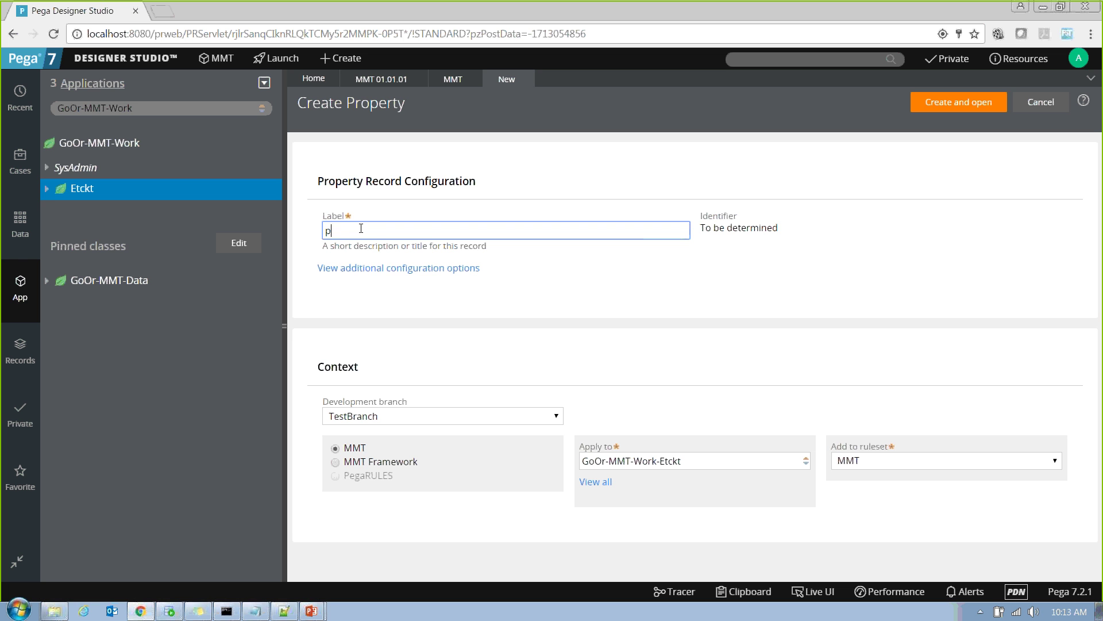
{"action": "type", "text": "test"}
Set the property's development branch to TestBranch and create and open it.
{"action": "left_click", "coordinate": [484, 415]}
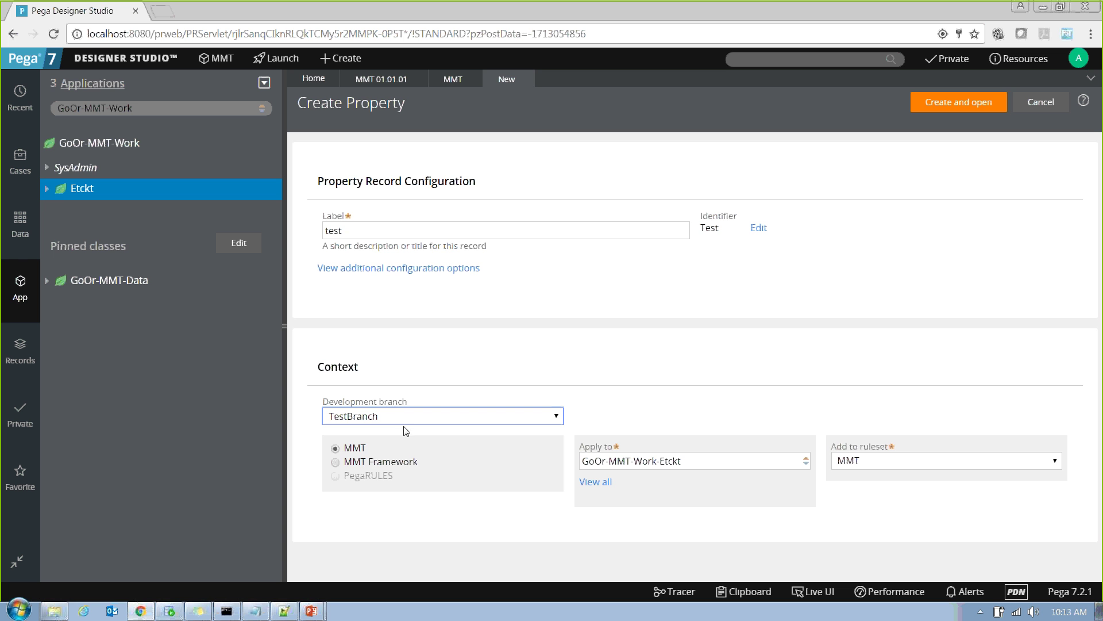
{"action": "left_click", "coordinate": [438, 418]}
{"action": "left_click", "coordinate": [419, 443]}
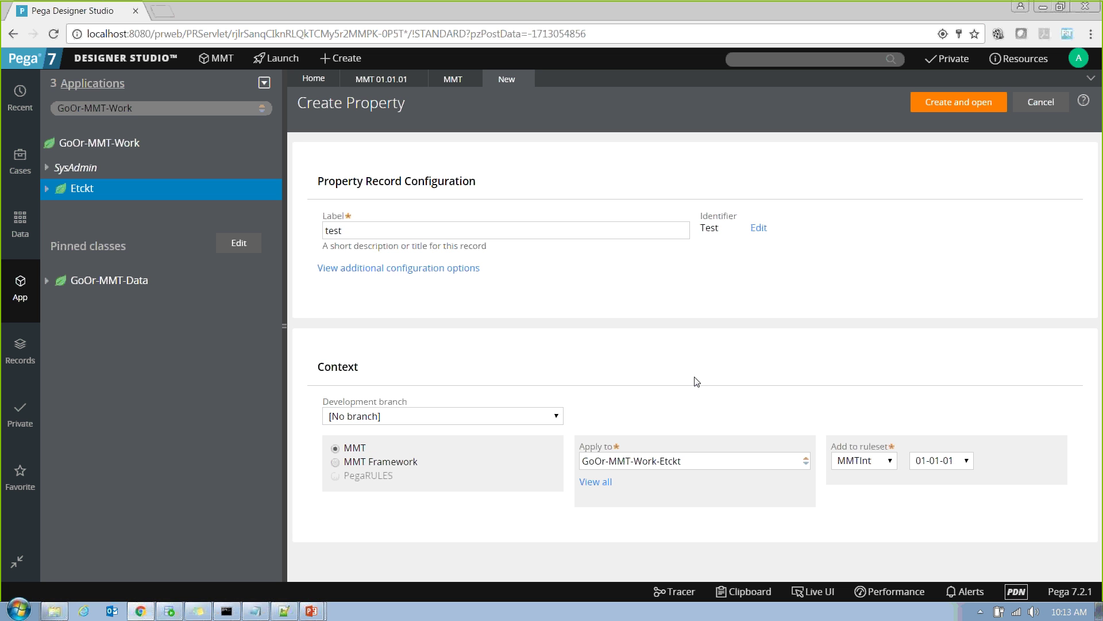
{"action": "left_click", "coordinate": [943, 463]}
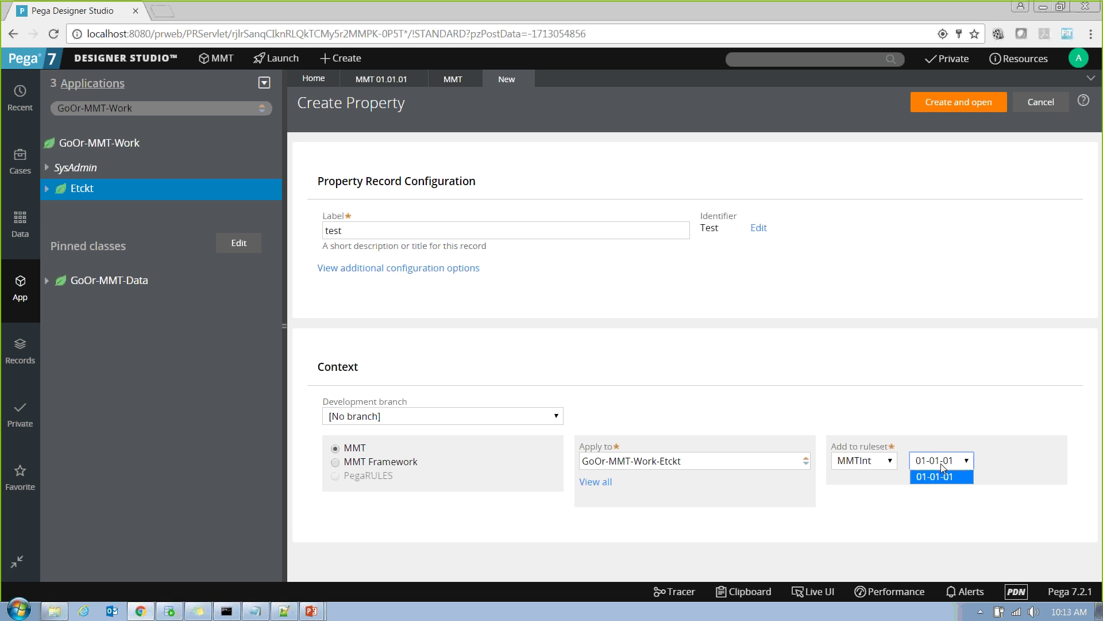
{"action": "left_click", "coordinate": [748, 374]}
{"action": "left_click", "coordinate": [437, 416]}
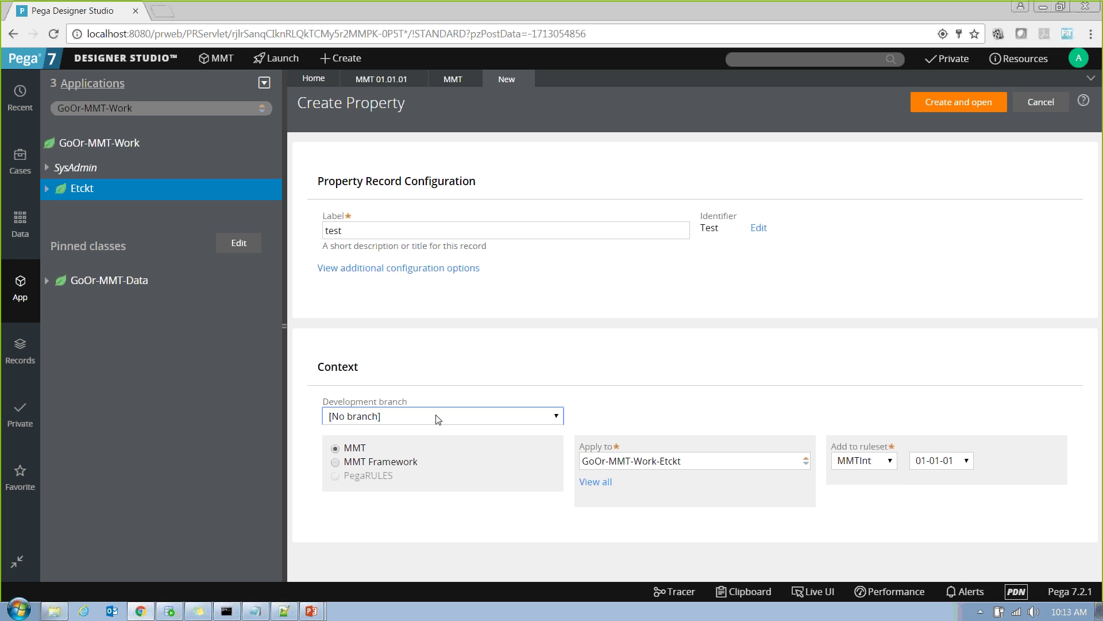
{"action": "left_click", "coordinate": [399, 431]}
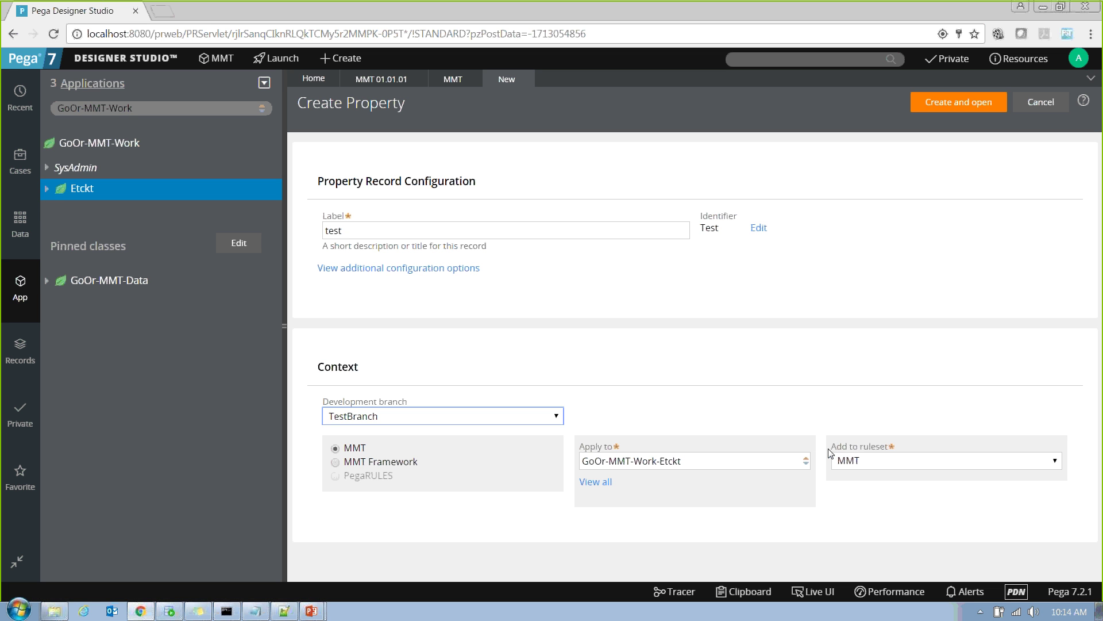
{"action": "left_click", "coordinate": [924, 103]}
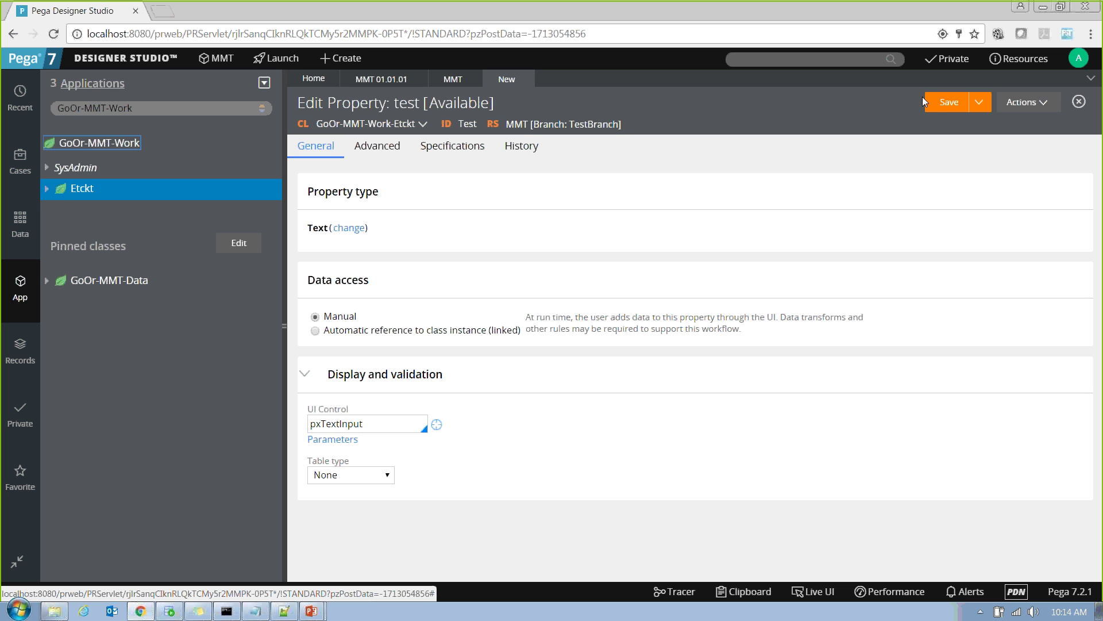
Save the 'test' property and return to the MMT 01.01.01 application definition.
{"action": "left_click", "coordinate": [939, 103]}
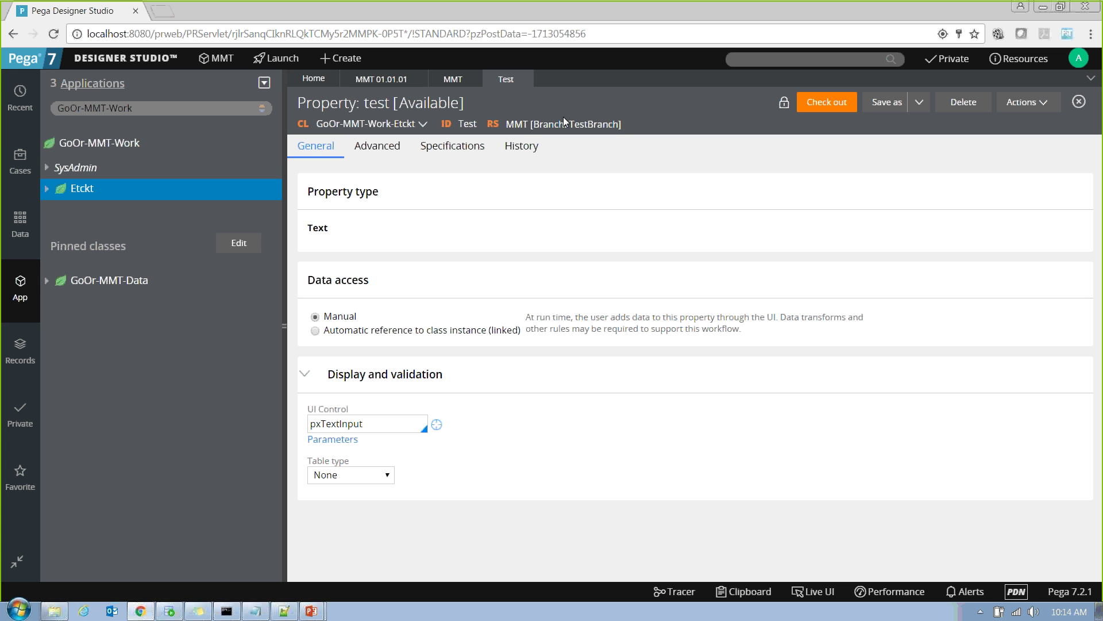
{"action": "left_click", "coordinate": [390, 81]}
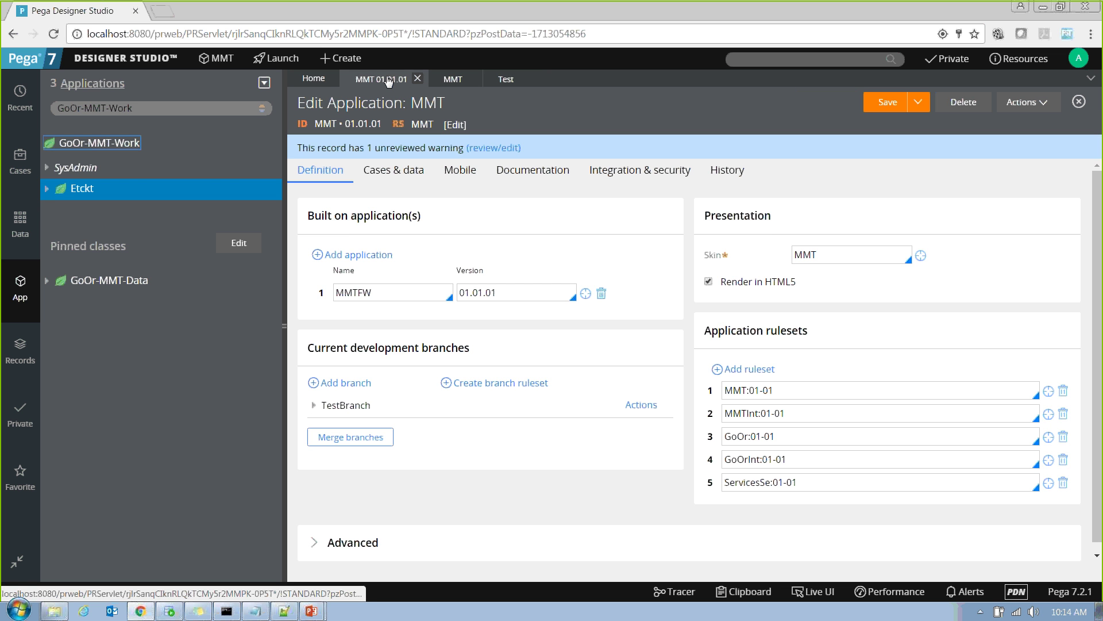
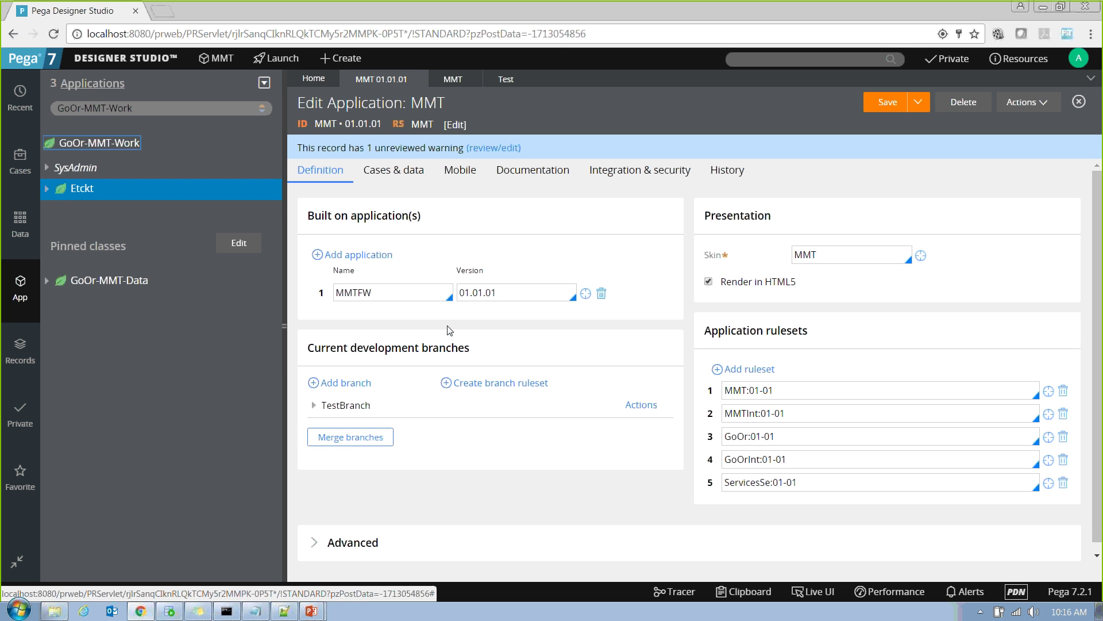
Open the 'test' property and check it out for private editing.
{"action": "left_click", "coordinate": [501, 82]}
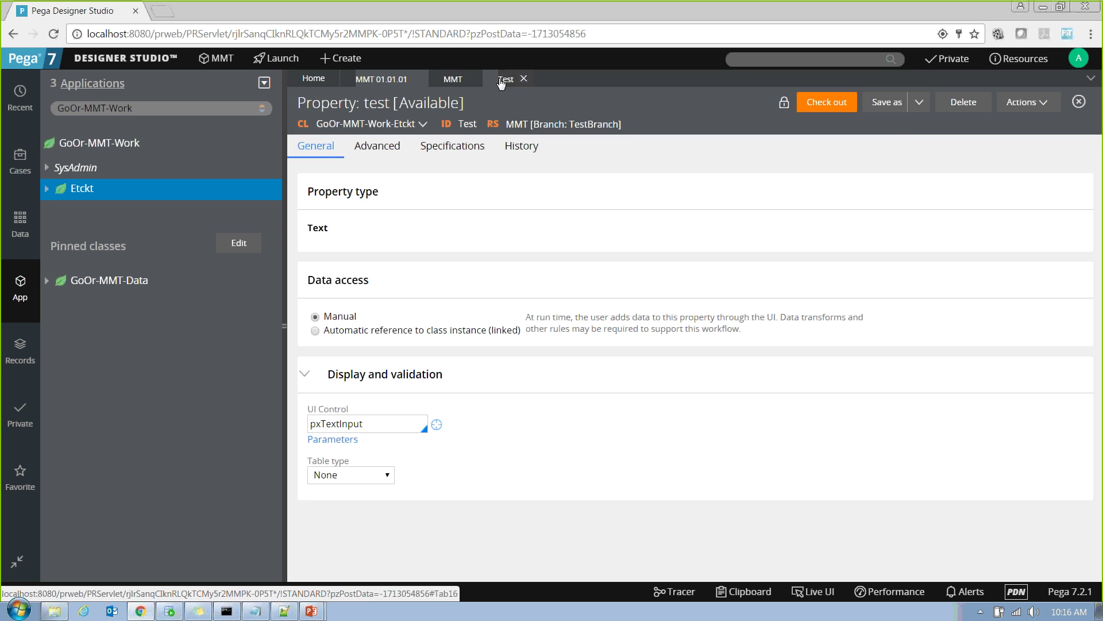
{"action": "left_click", "coordinate": [825, 105]}
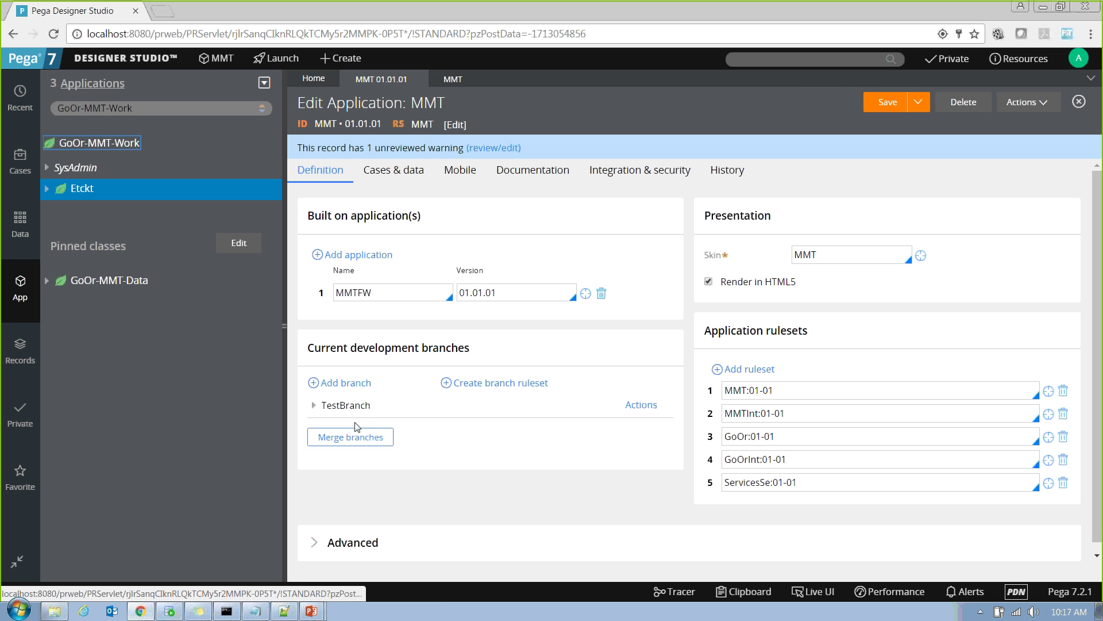
Start merging TestBranch and choose the existing 01-01-01 as the target version.
{"action": "left_click", "coordinate": [635, 405]}
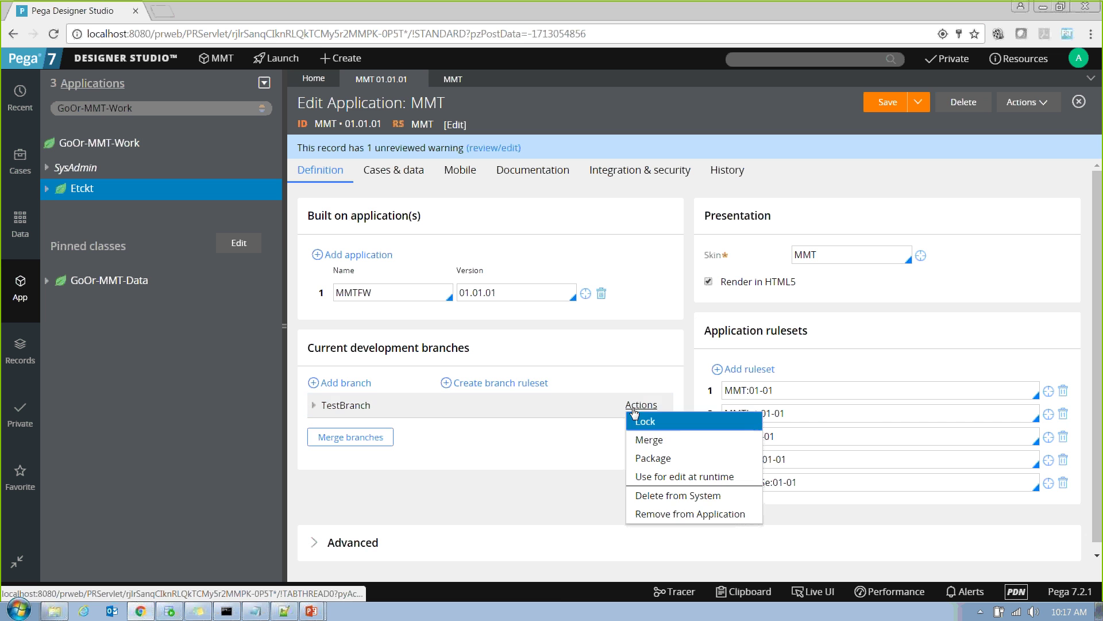
{"action": "left_click", "coordinate": [644, 440]}
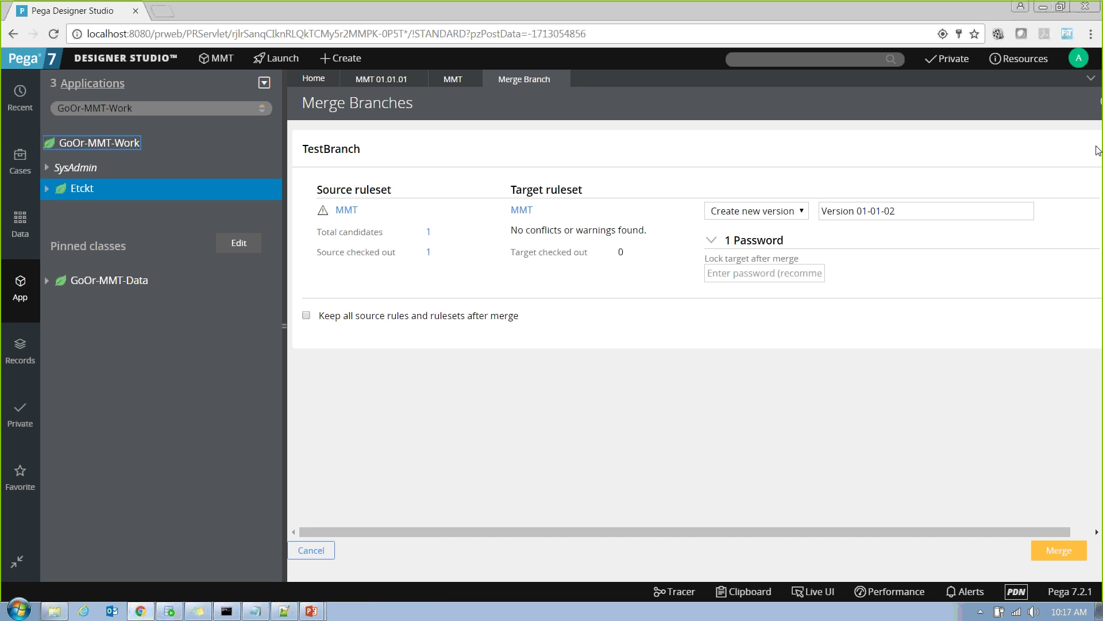
{"action": "left_click", "coordinate": [801, 214]}
{"action": "left_click", "coordinate": [785, 235]}
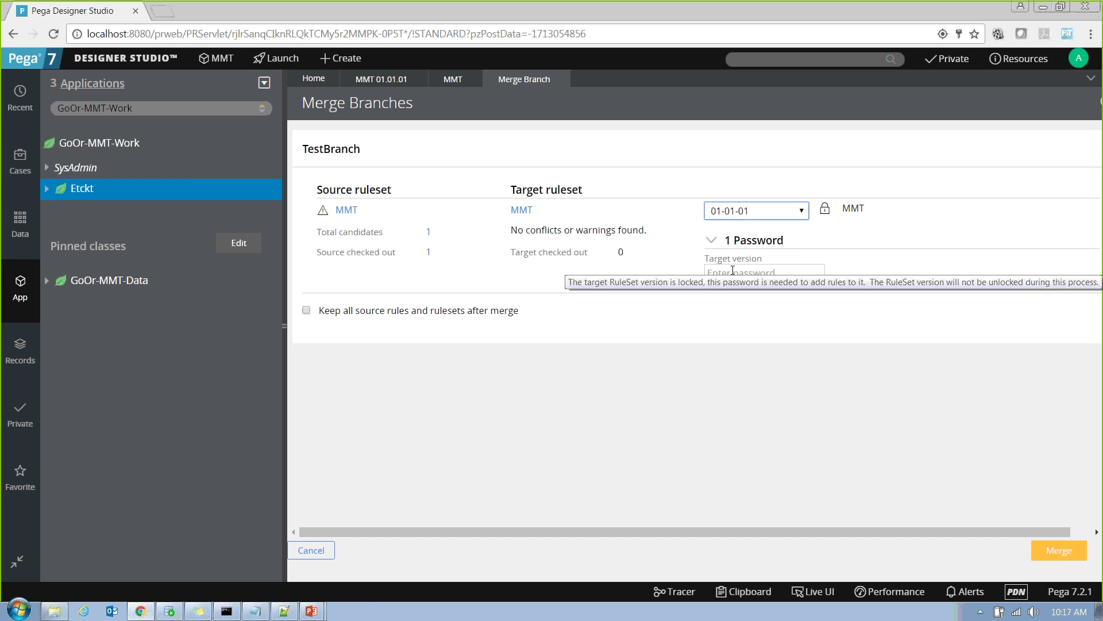
{"action": "left_click", "coordinate": [453, 79]}
{"action": "left_click", "coordinate": [522, 79]}
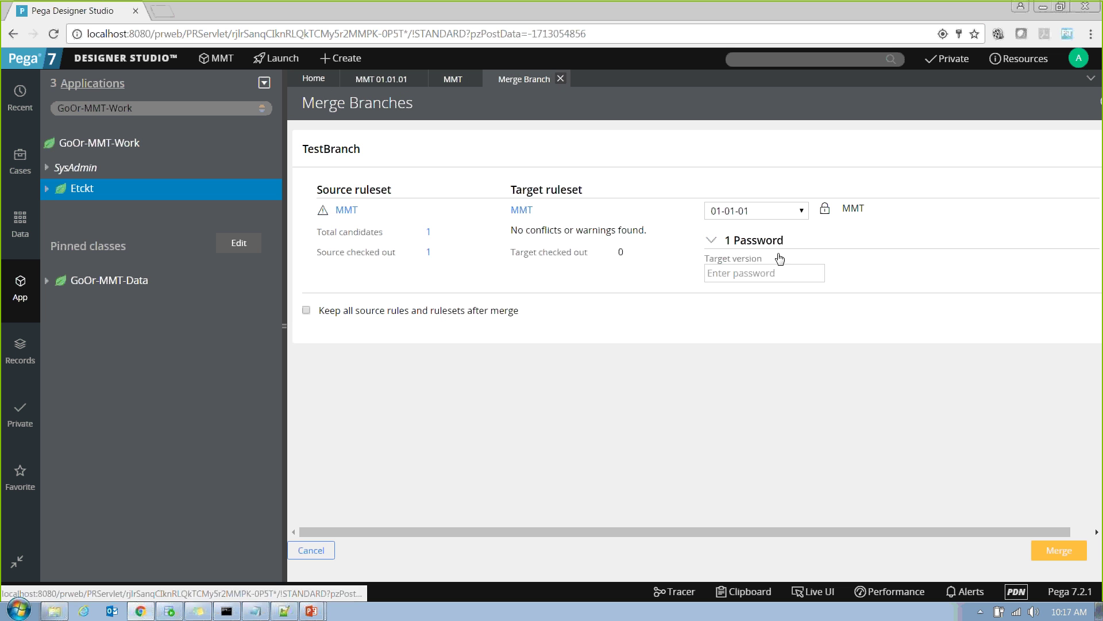
Enter the locked version's password, attempt the merge, and list the rules to be merged.
{"action": "left_click", "coordinate": [756, 270]}
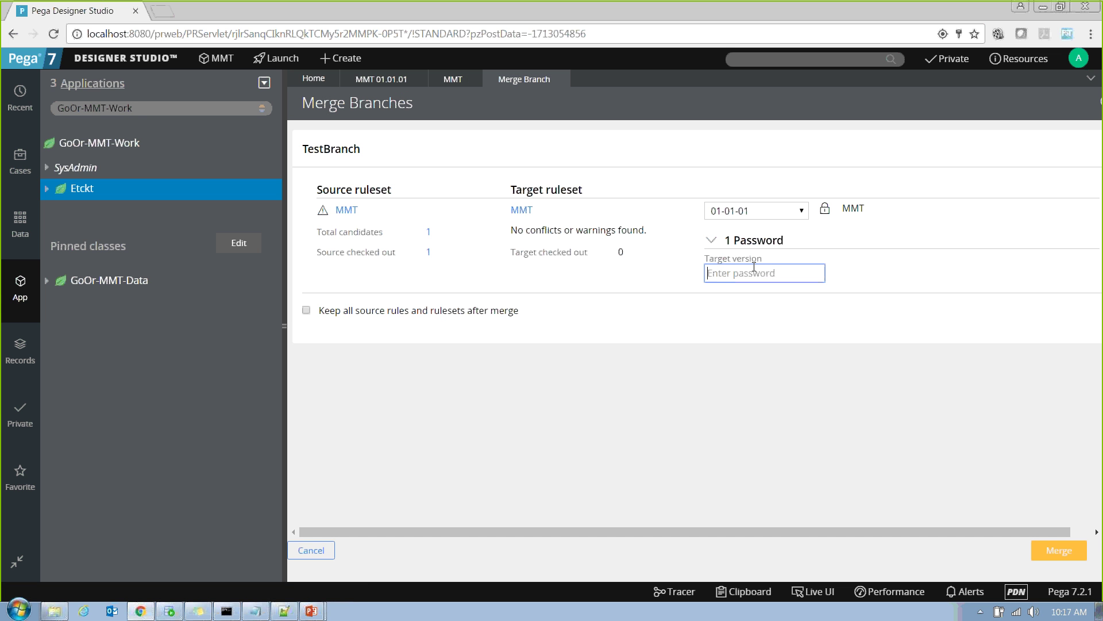
{"action": "type", "text": "1"}
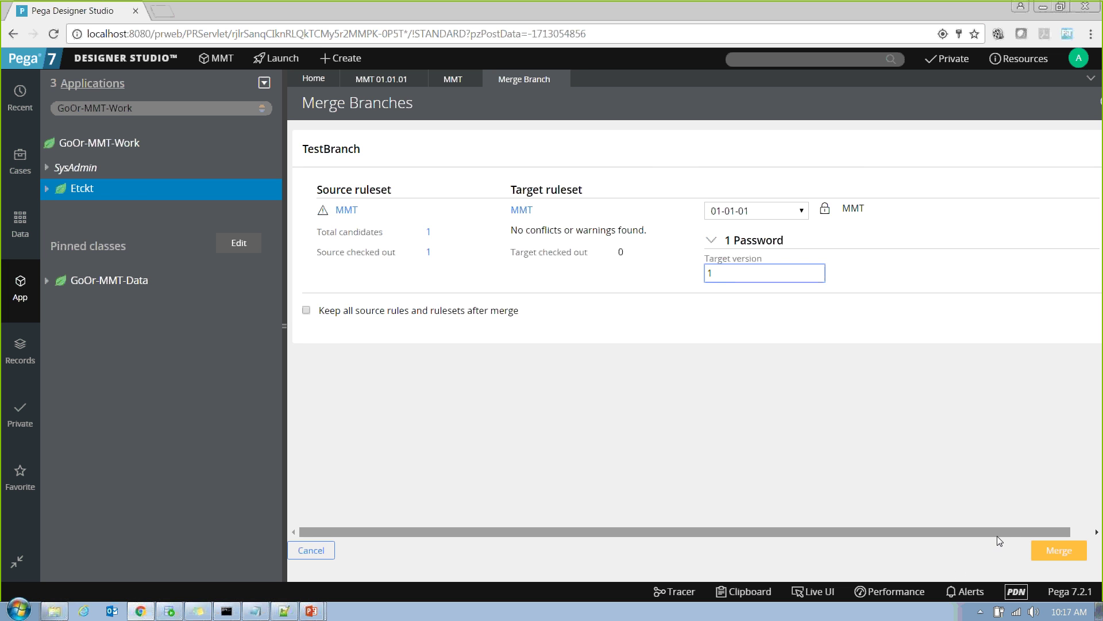
{"action": "left_click_drag", "start_coordinate": [999, 532], "coordinate": [1020, 532]}
{"action": "left_click", "coordinate": [1064, 558]}
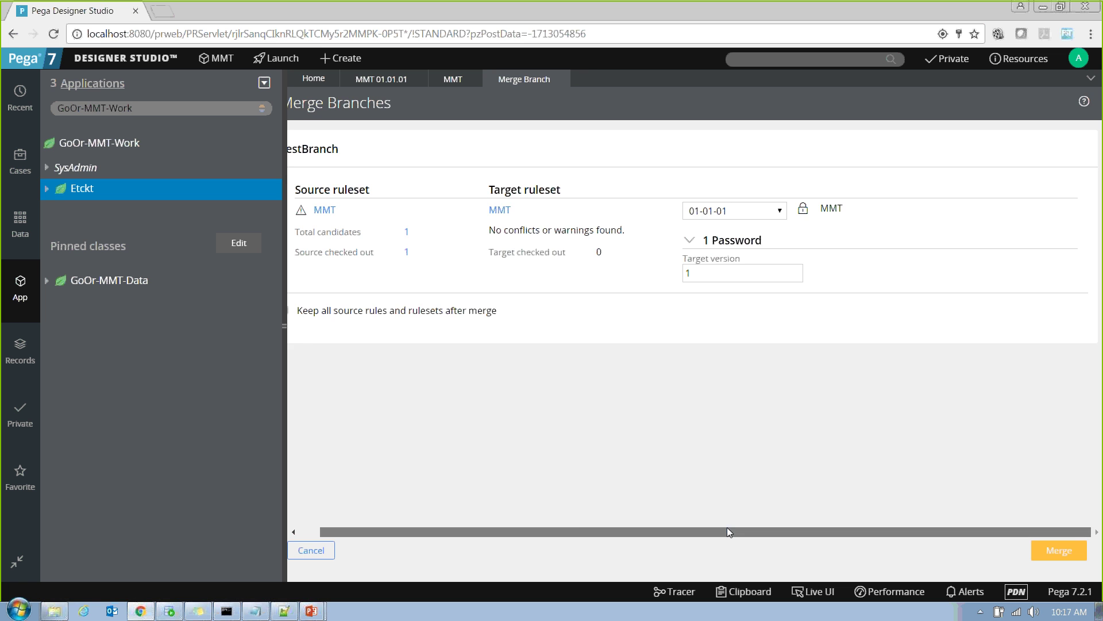
{"action": "left_click_drag", "start_coordinate": [727, 529], "coordinate": [576, 526]}
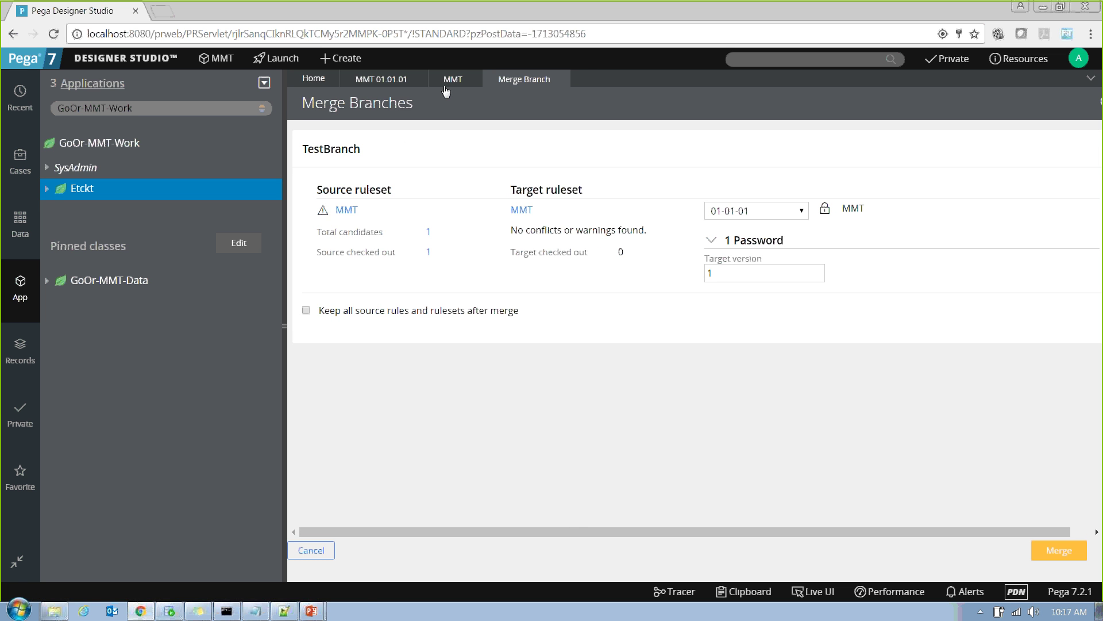
{"action": "left_click", "coordinate": [429, 232]}
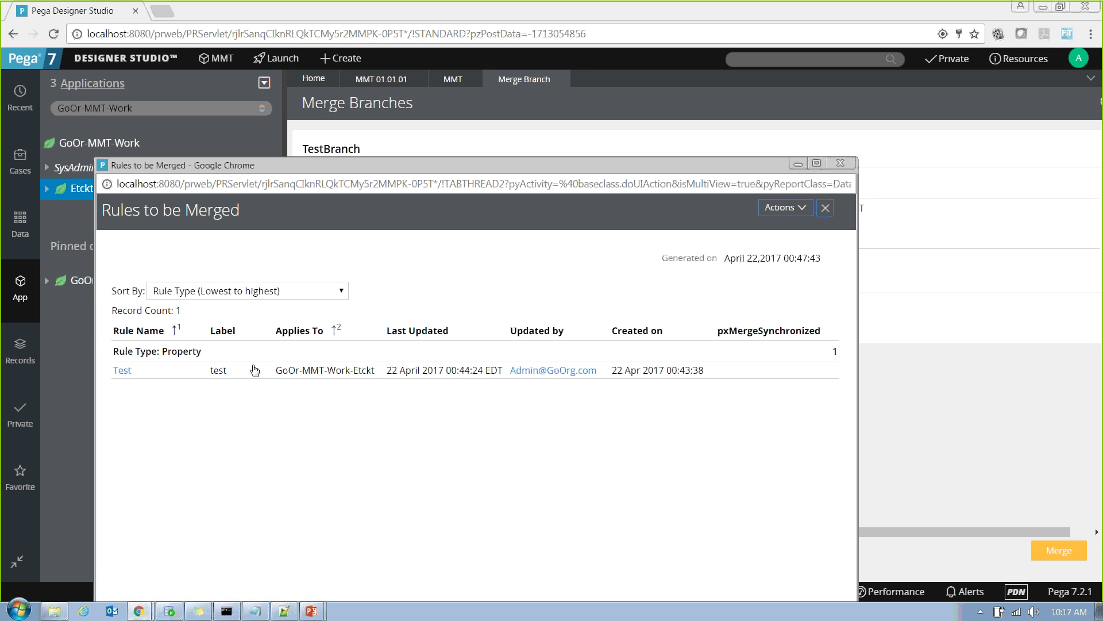
Discard the private checked-out copy of the test property and go back to the merge.
{"action": "left_click", "coordinate": [123, 370]}
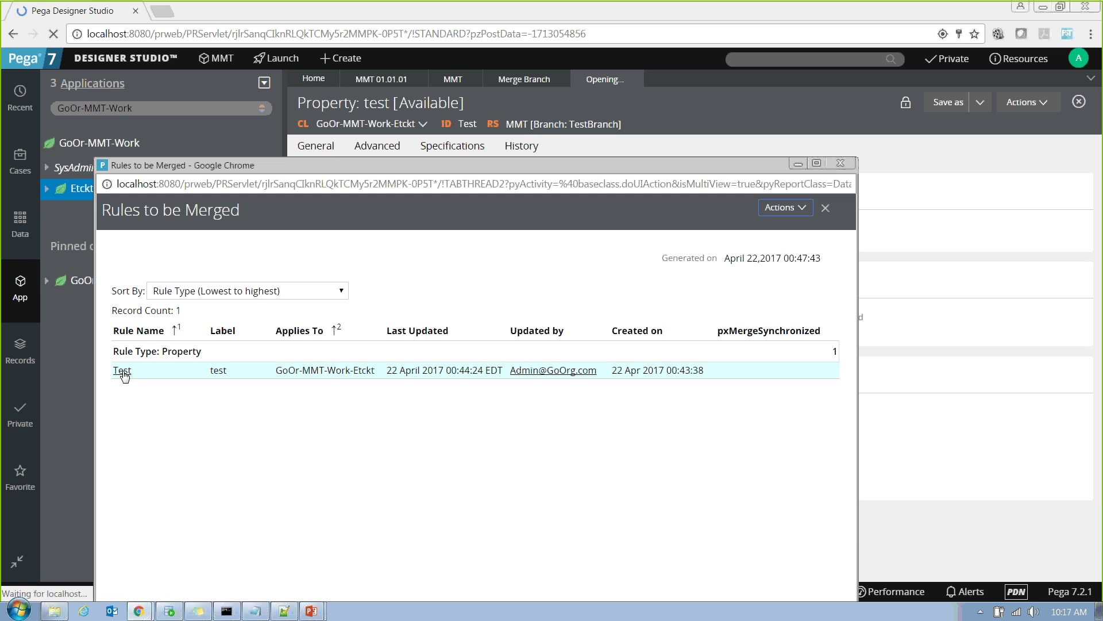
{"action": "left_click", "coordinate": [797, 164]}
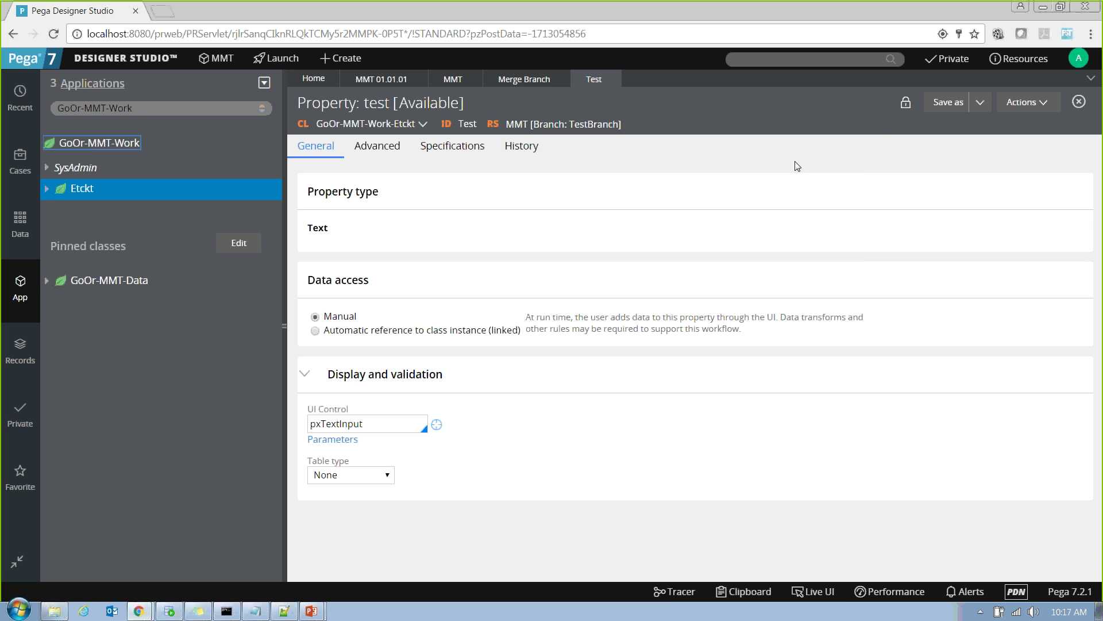
{"action": "left_click", "coordinate": [906, 103]}
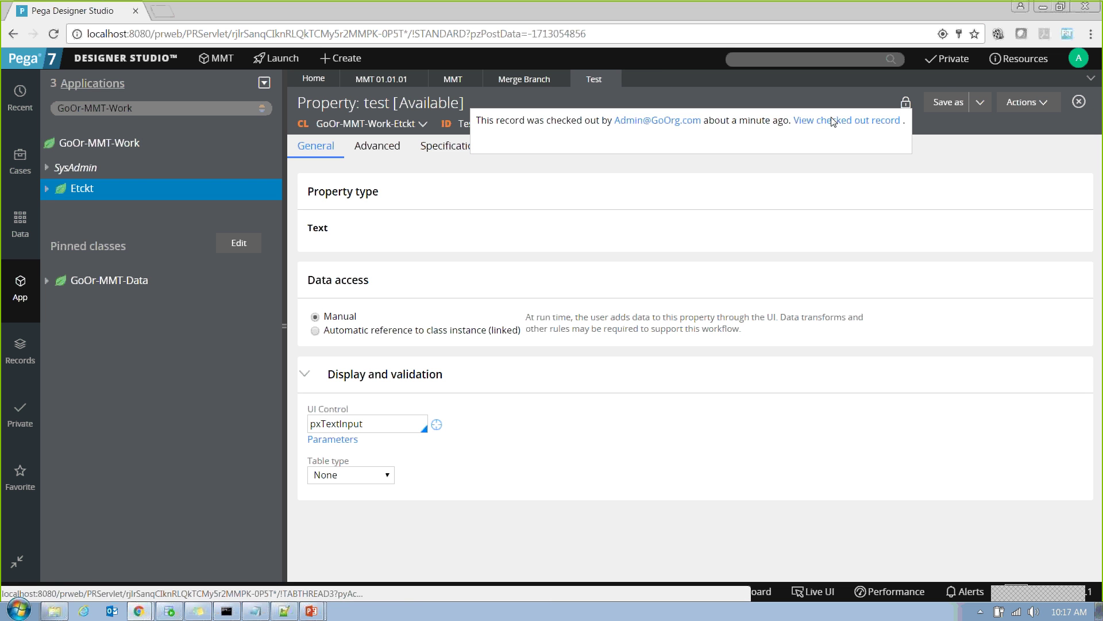
{"action": "left_click", "coordinate": [831, 117]}
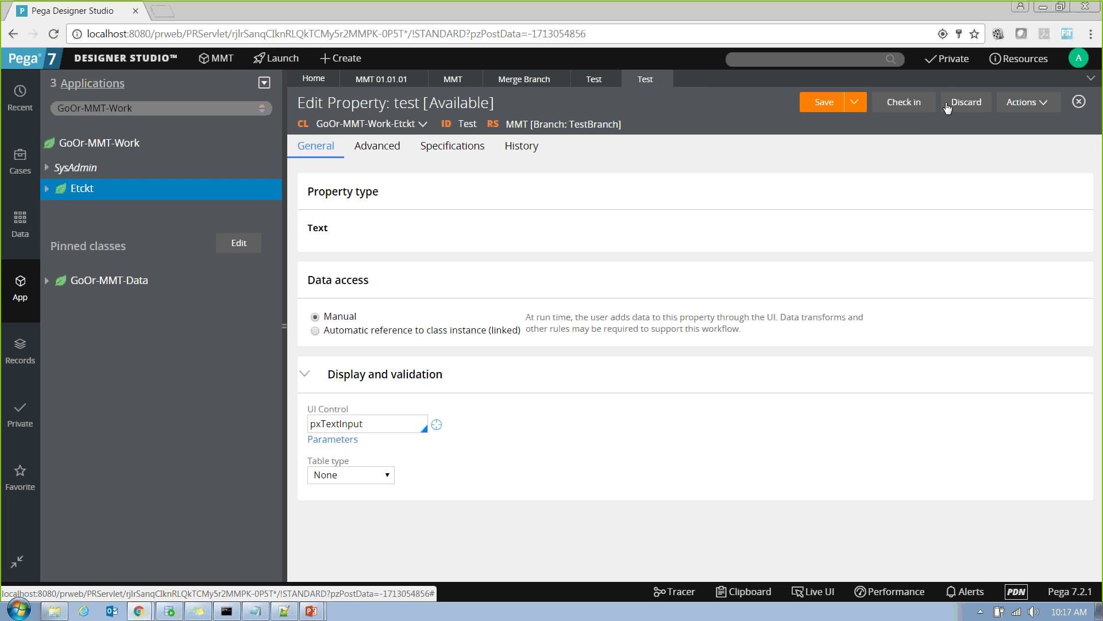
{"action": "left_click", "coordinate": [966, 102]}
{"action": "left_click", "coordinate": [888, 390]}
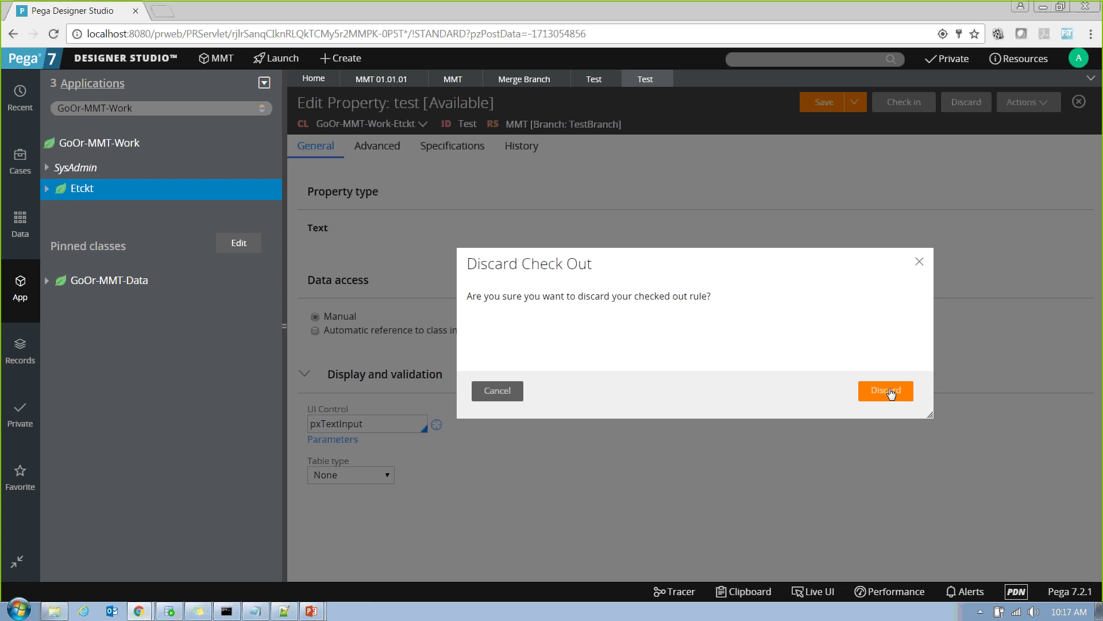
{"action": "left_click", "coordinate": [509, 79]}
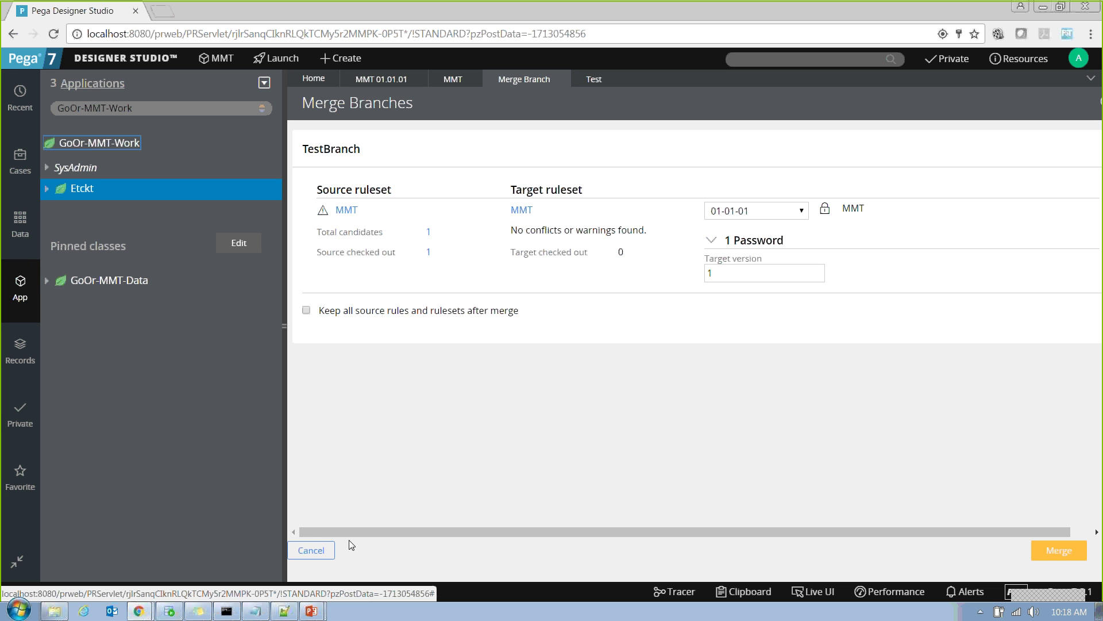
Merge TestBranch into 01-01-01 using the locked version's password, then close the results.
{"action": "left_click", "coordinate": [791, 211]}
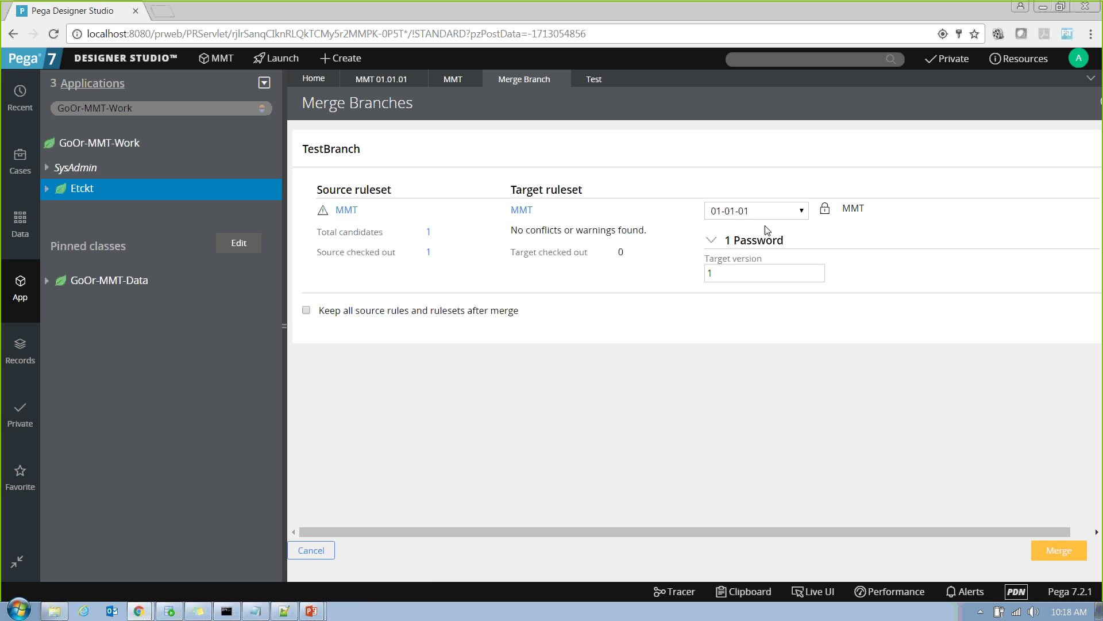
{"action": "left_click", "coordinate": [781, 224]}
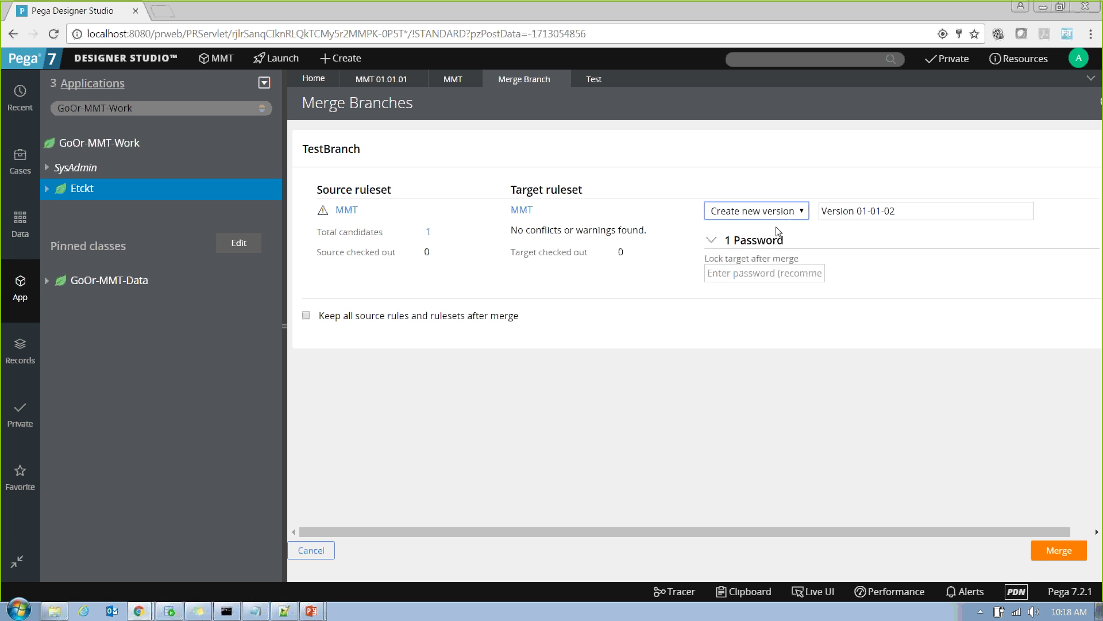
{"action": "left_click", "coordinate": [785, 222]}
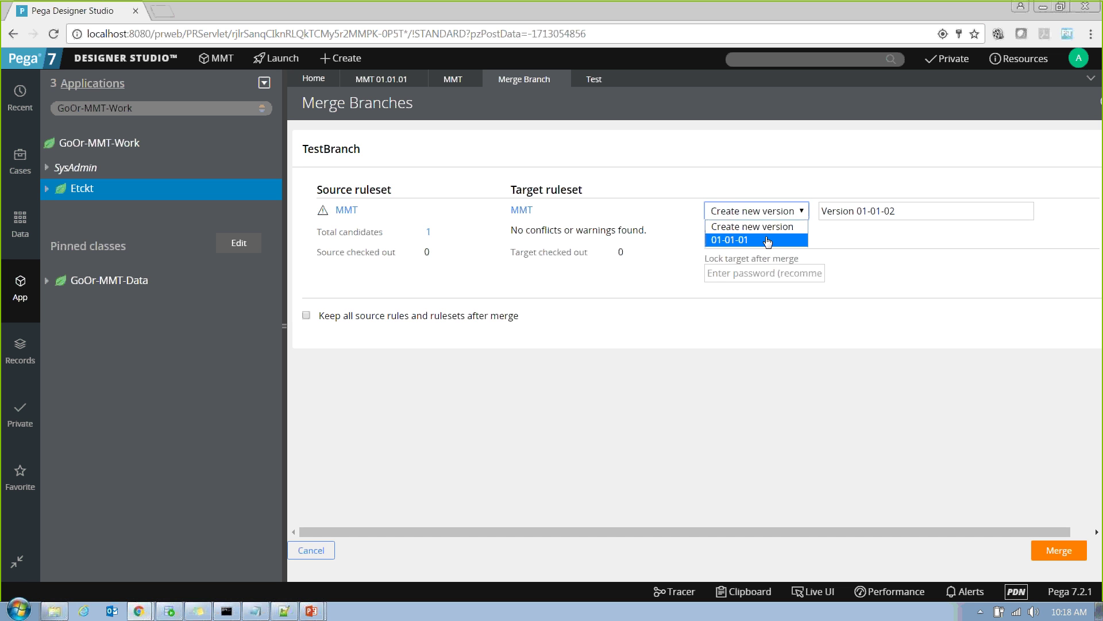
{"action": "left_click", "coordinate": [769, 238]}
{"action": "left_click", "coordinate": [749, 273]}
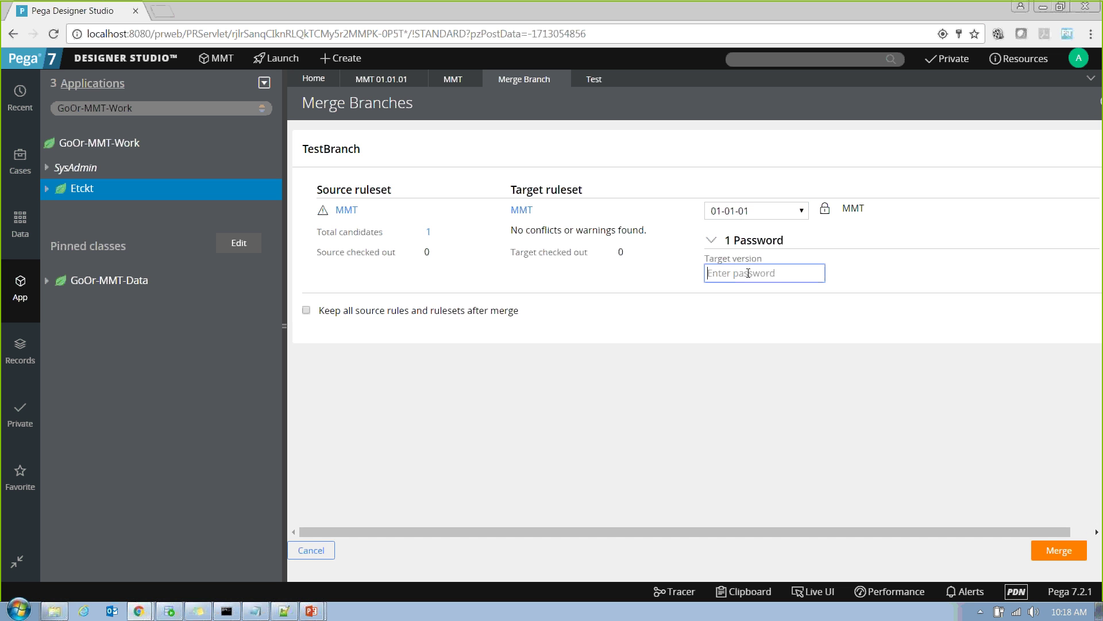
{"action": "type", "text": "1"}
{"action": "left_click", "coordinate": [1061, 547]}
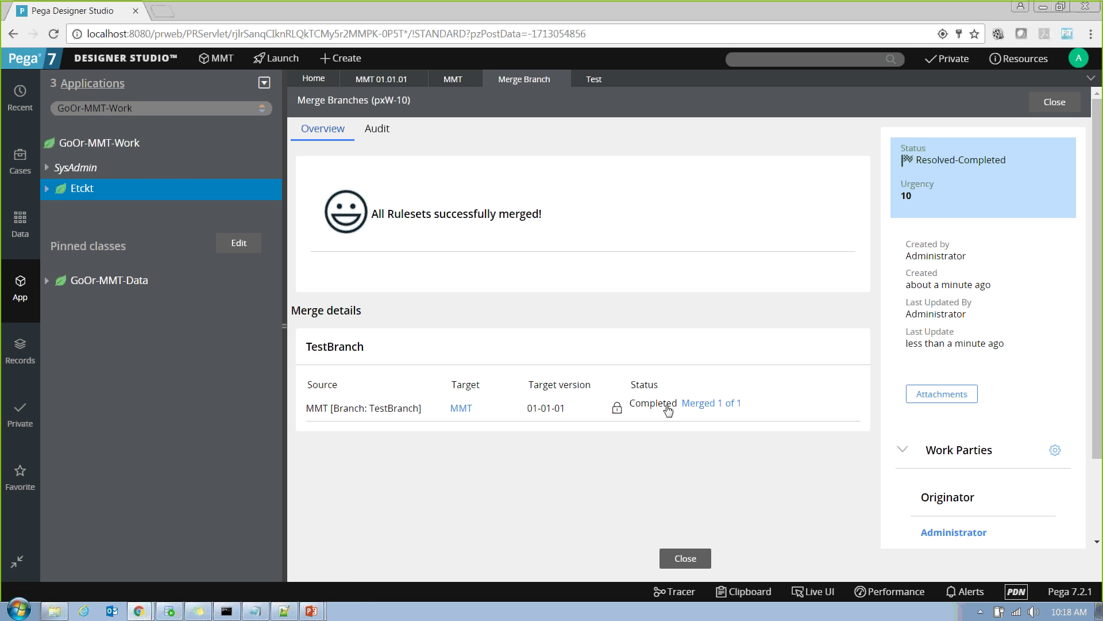
{"action": "left_click_drag", "start_coordinate": [629, 403], "coordinate": [743, 405]}
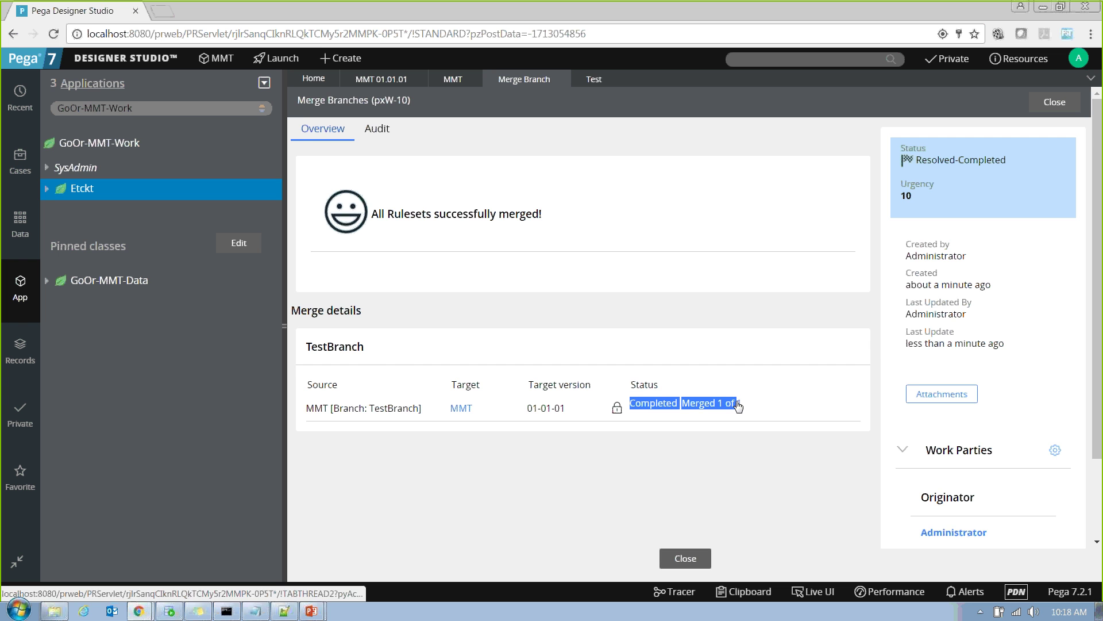
{"action": "left_click", "coordinate": [560, 79]}
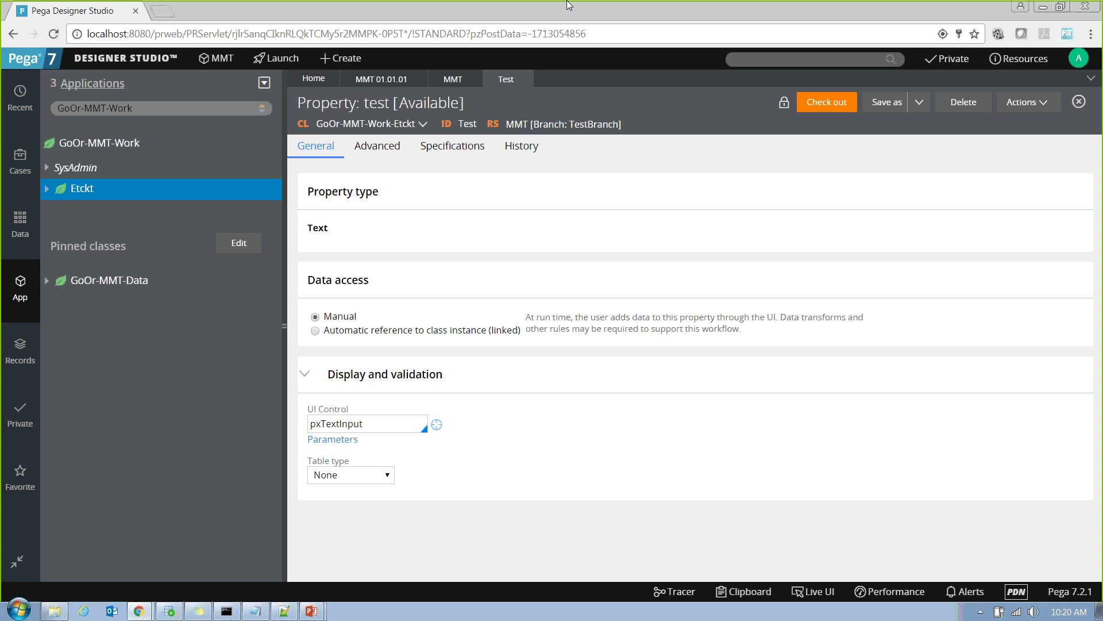
{"action": "left_click", "coordinate": [451, 82]}
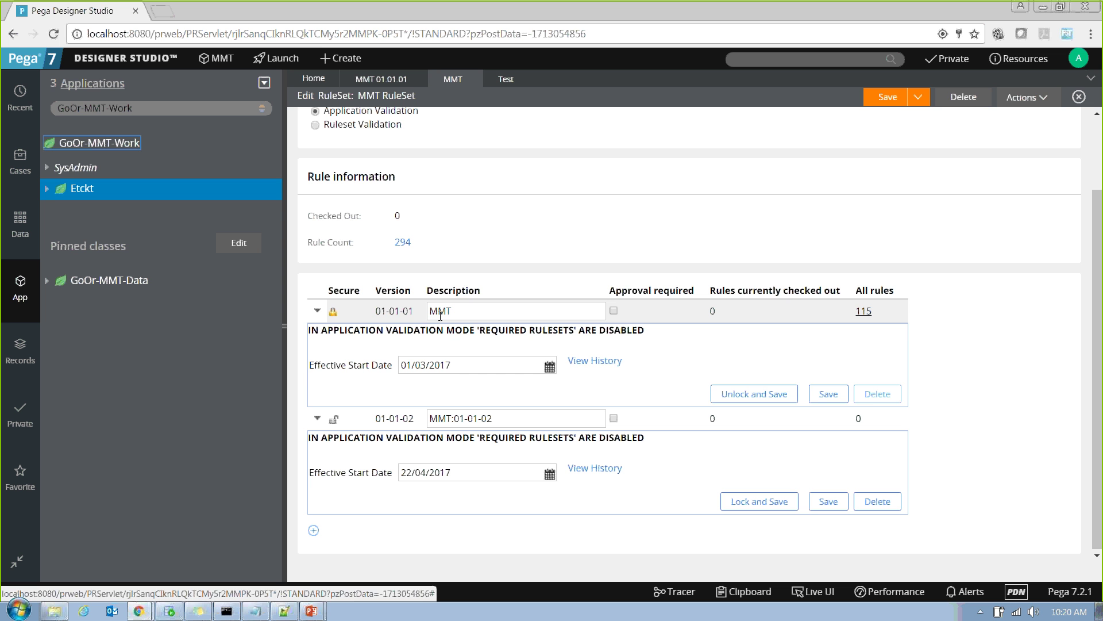
{"action": "left_click", "coordinate": [463, 313]}
{"action": "left_click_drag", "start_coordinate": [463, 313], "coordinate": [415, 313]}
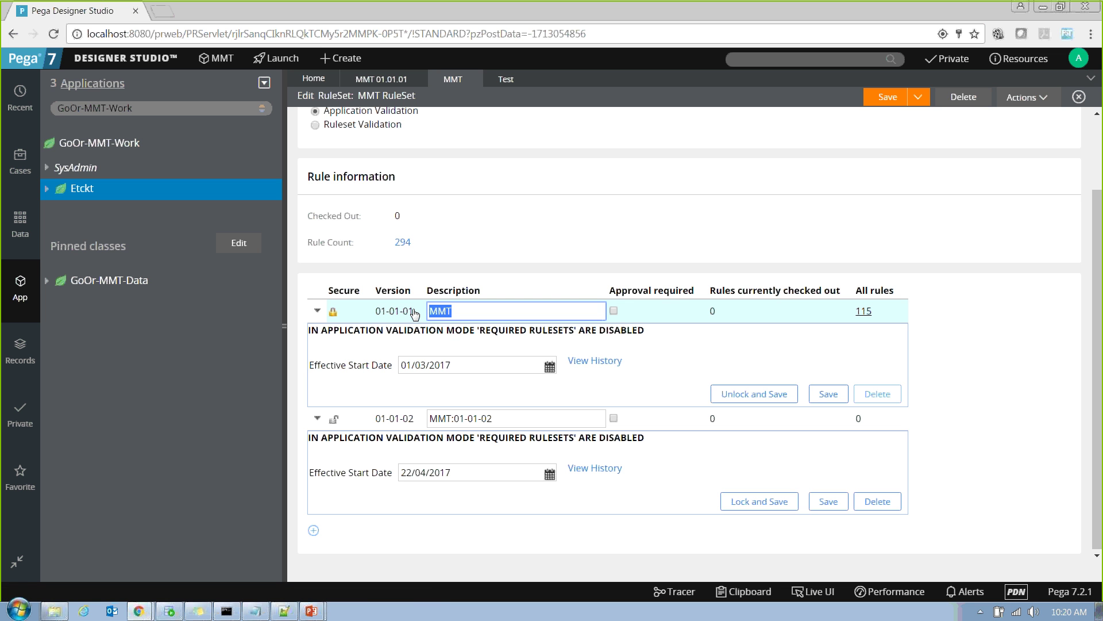
{"action": "left_click", "coordinate": [391, 79]}
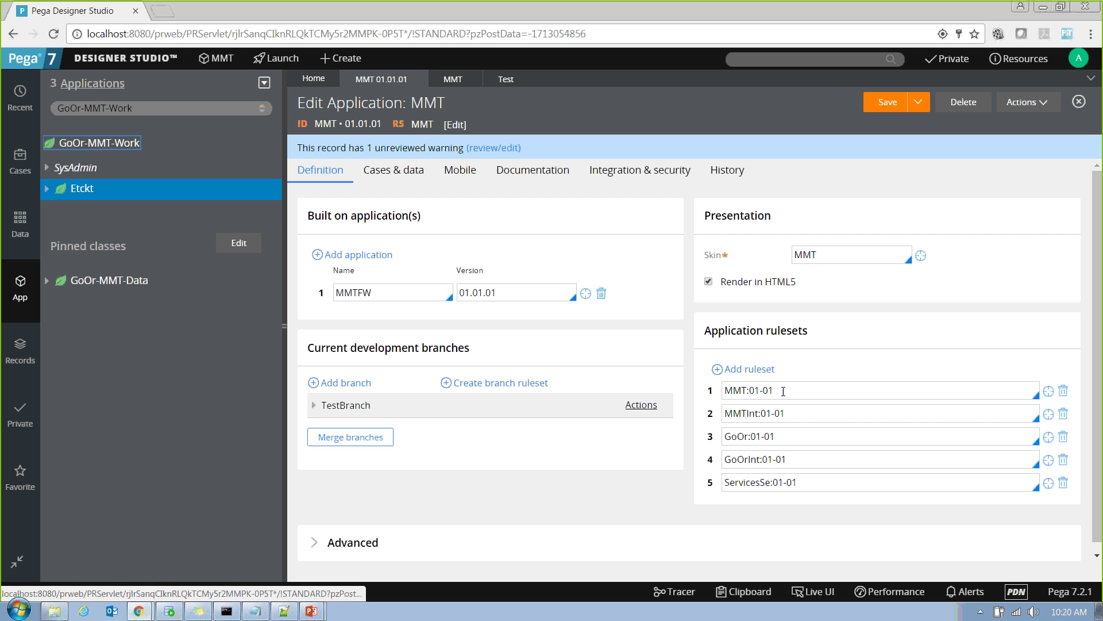
{"action": "left_click_drag", "start_coordinate": [795, 391], "coordinate": [678, 414]}
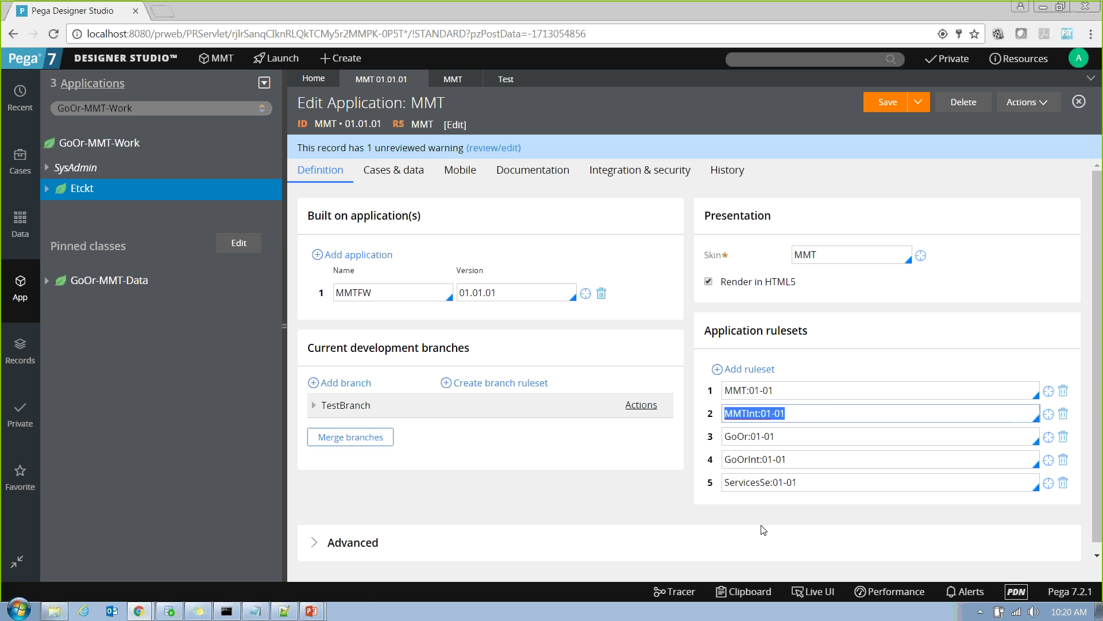
{"action": "left_click", "coordinate": [454, 76]}
{"action": "left_click", "coordinate": [315, 125]}
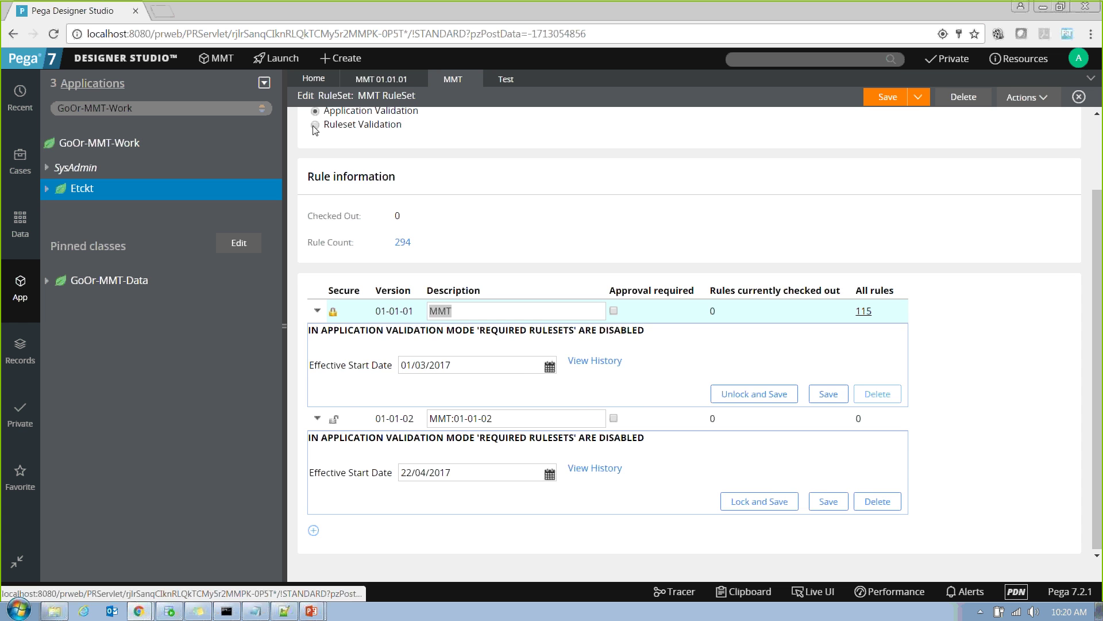
{"action": "left_click", "coordinate": [366, 77]}
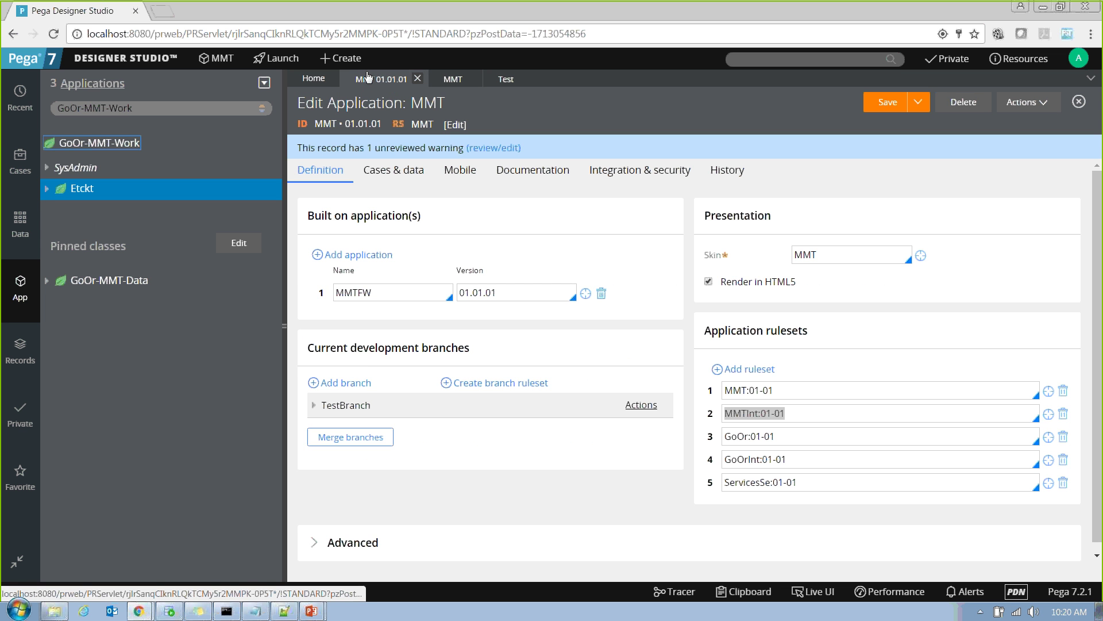
{"action": "left_click", "coordinate": [452, 78]}
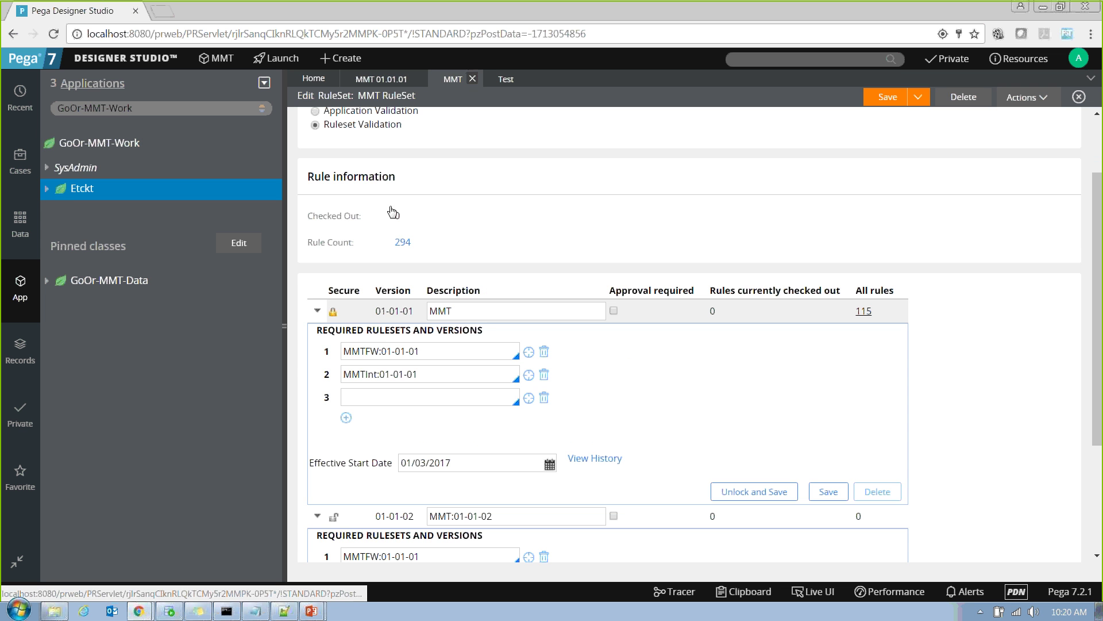
{"action": "left_click_drag", "start_coordinate": [438, 351], "coordinate": [343, 352]}
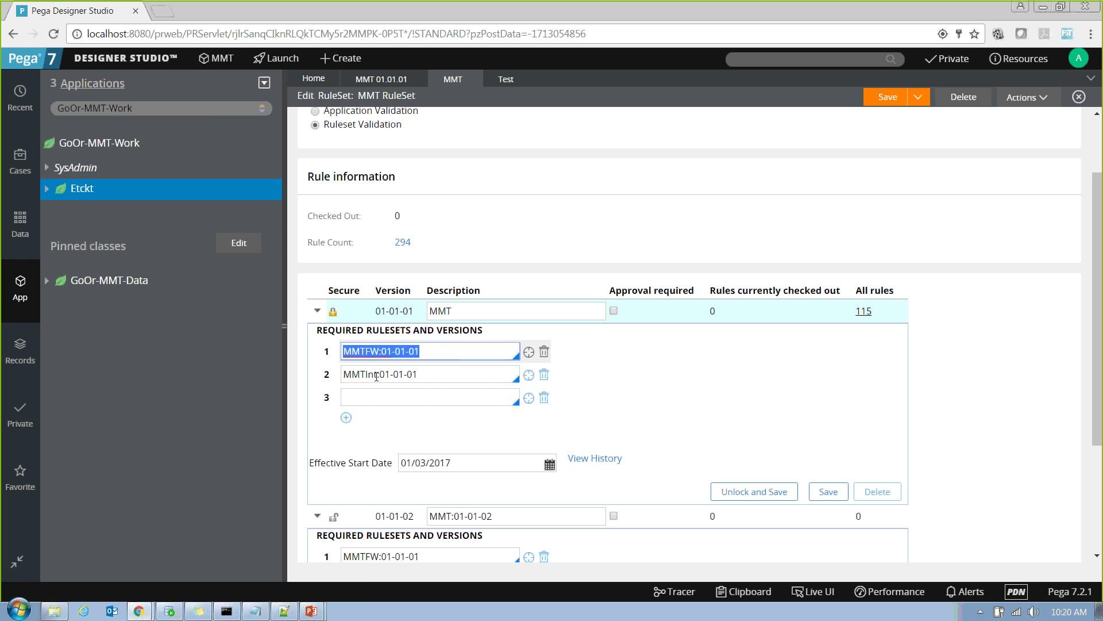
{"action": "left_click_drag", "start_coordinate": [431, 374], "coordinate": [305, 369]}
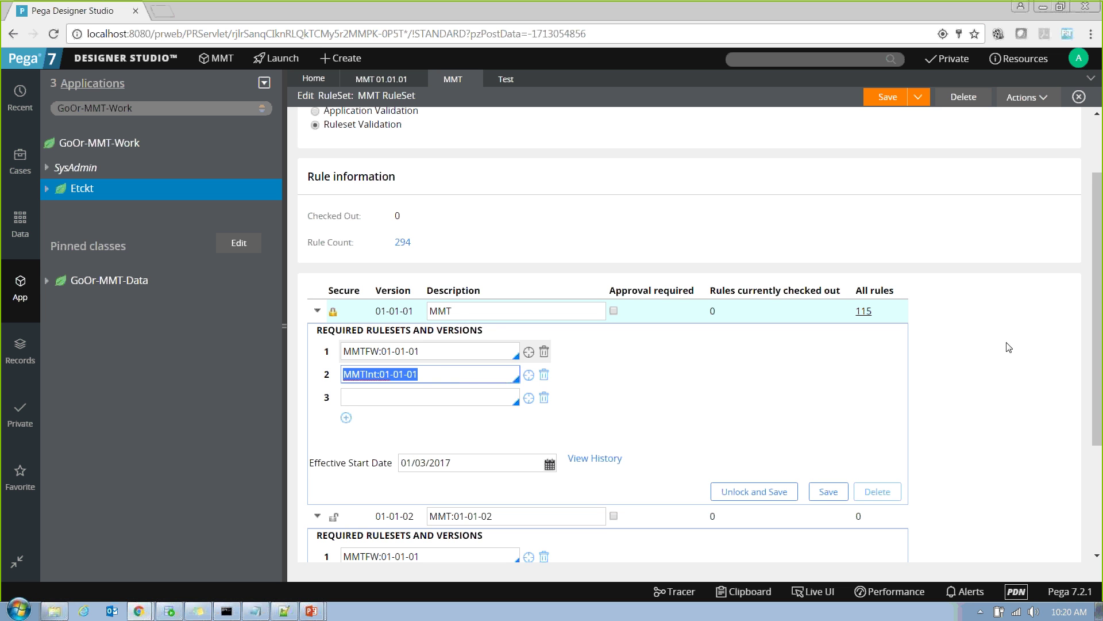
{"action": "scroll", "coordinate": [1098, 331], "scroll_direction": "down", "scroll_amount": 1}
{"action": "scroll", "coordinate": [1098, 332], "scroll_direction": "down", "scroll_amount": 2}
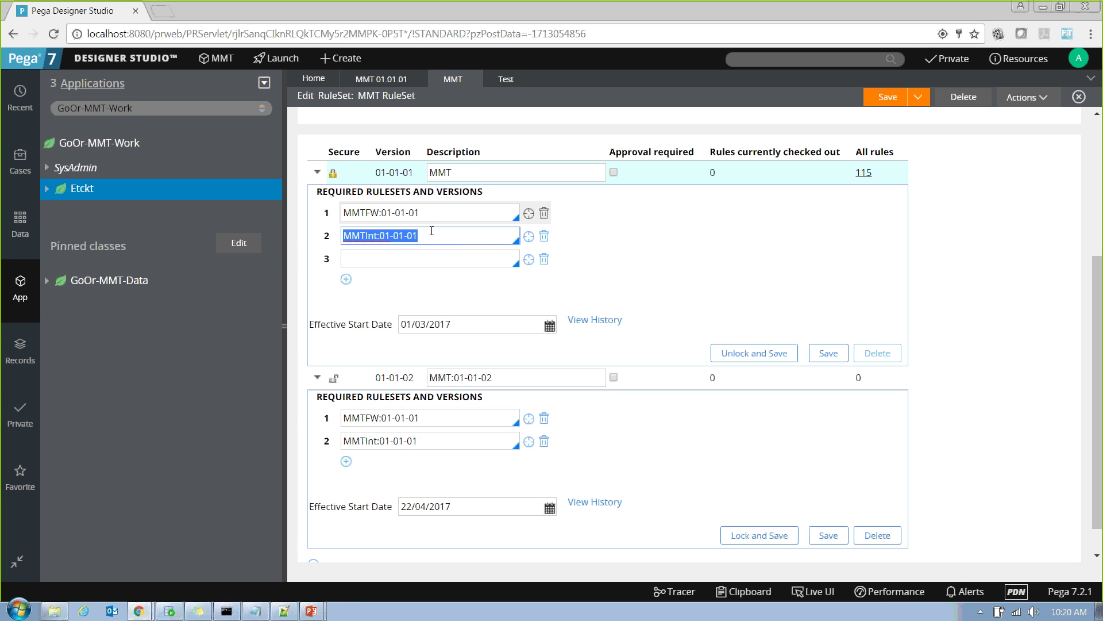
{"action": "left_click", "coordinate": [382, 79]}
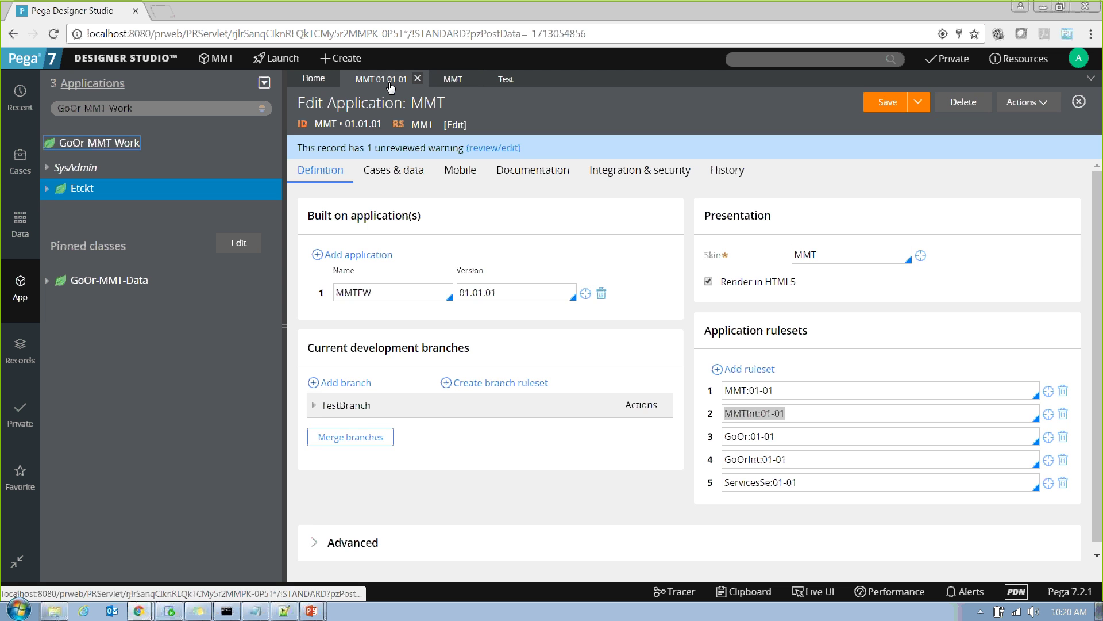
{"action": "left_click", "coordinate": [453, 81]}
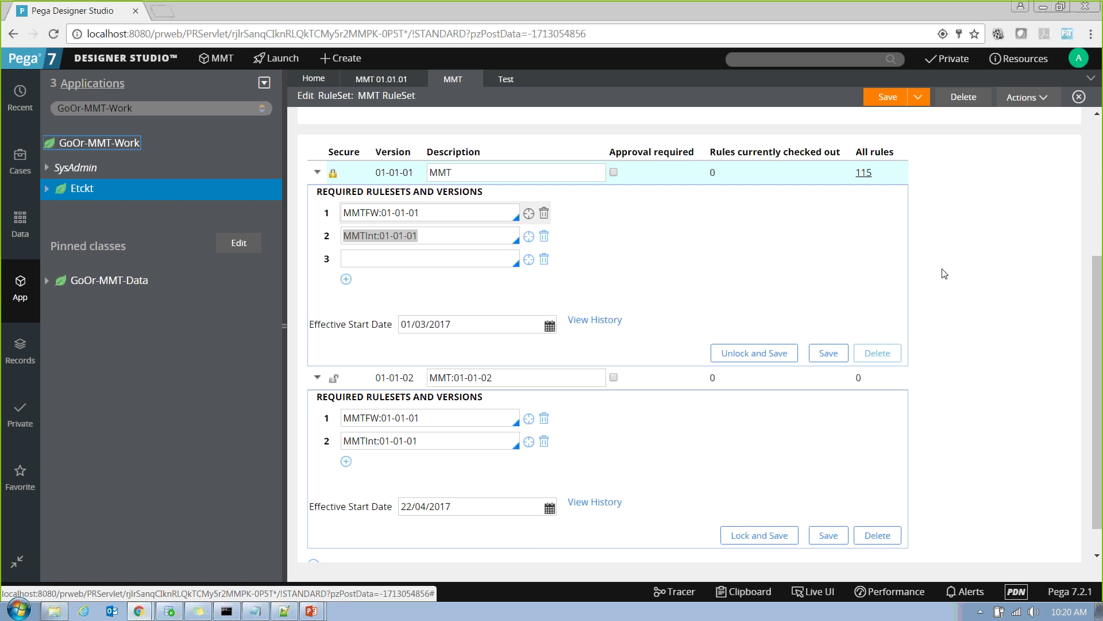
{"action": "scroll", "coordinate": [592, 219], "scroll_direction": "up", "scroll_amount": 5}
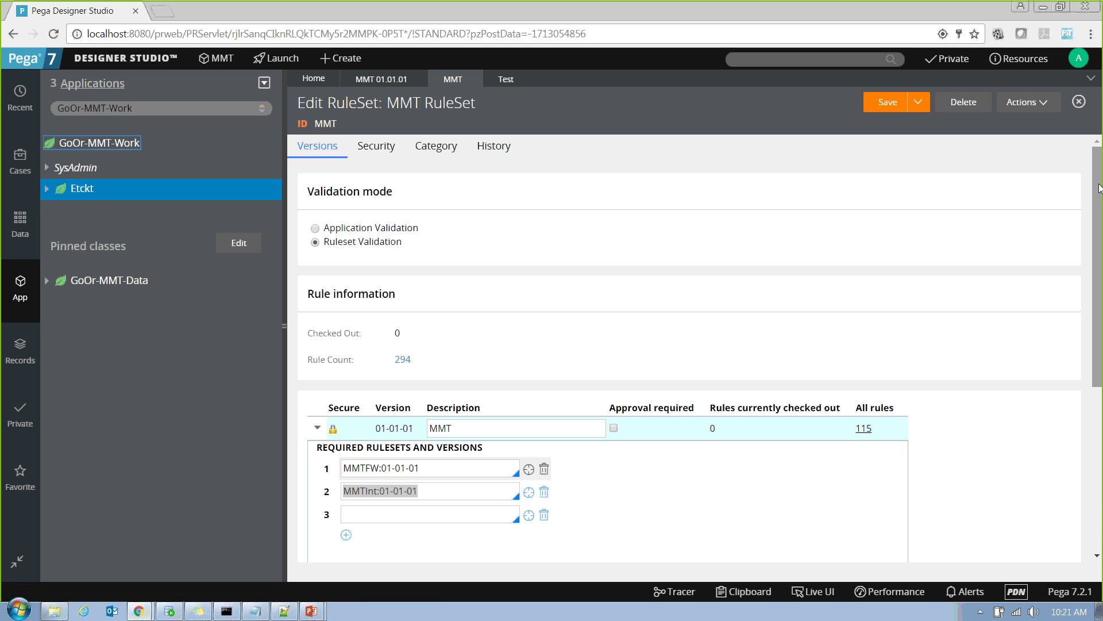
Try the ruleset validation modes and add an empty ruleset row to the MMT application.
{"action": "left_click", "coordinate": [358, 230]}
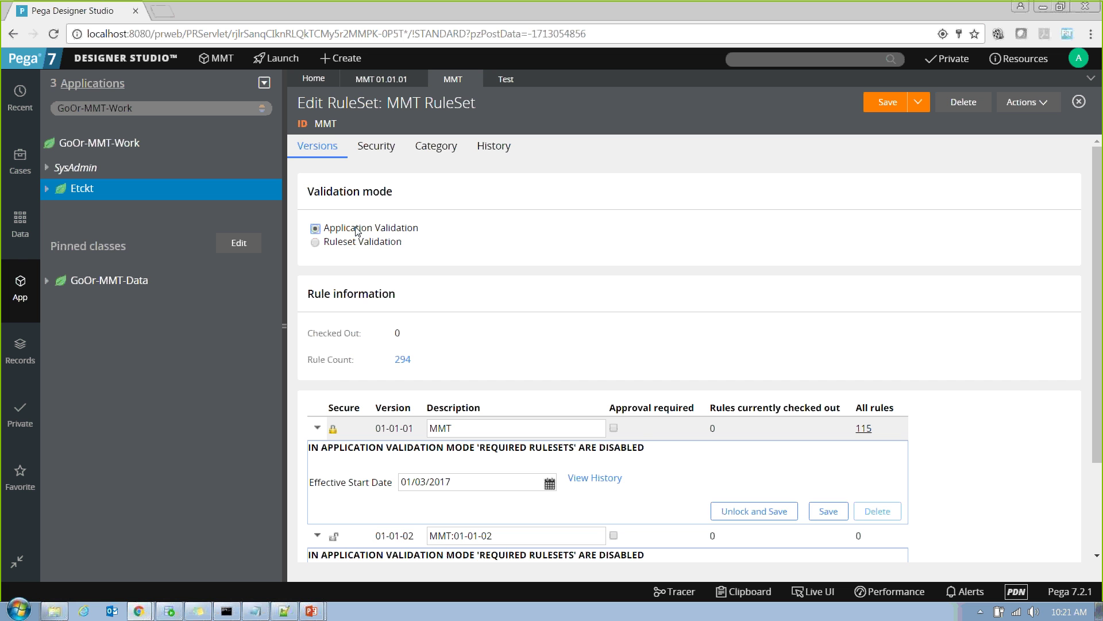
{"action": "left_click", "coordinate": [331, 246]}
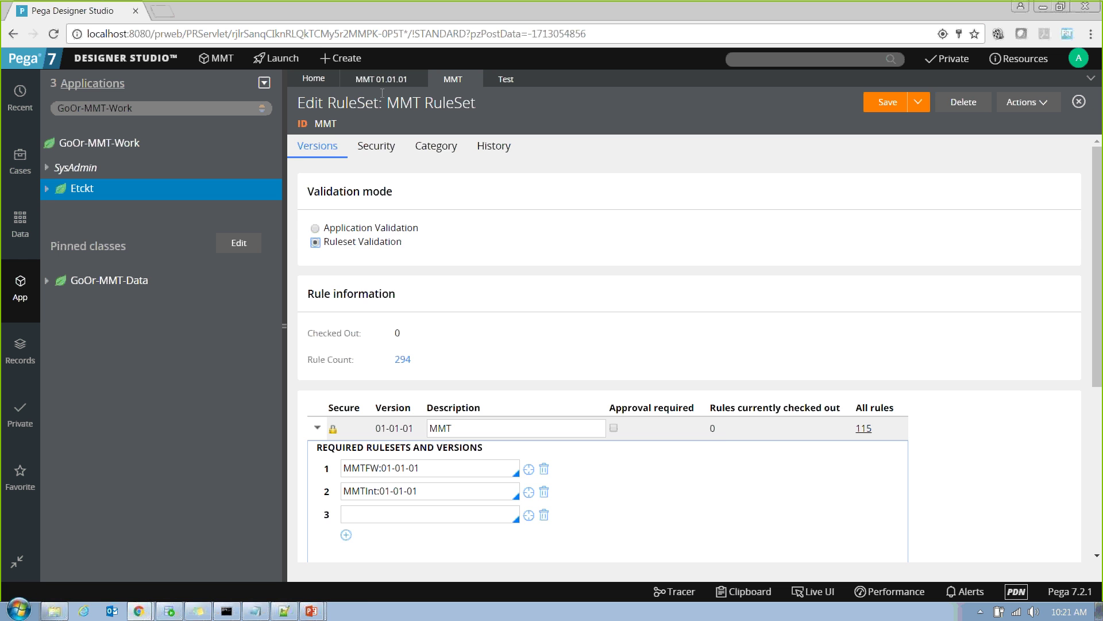
{"action": "left_click", "coordinate": [382, 81]}
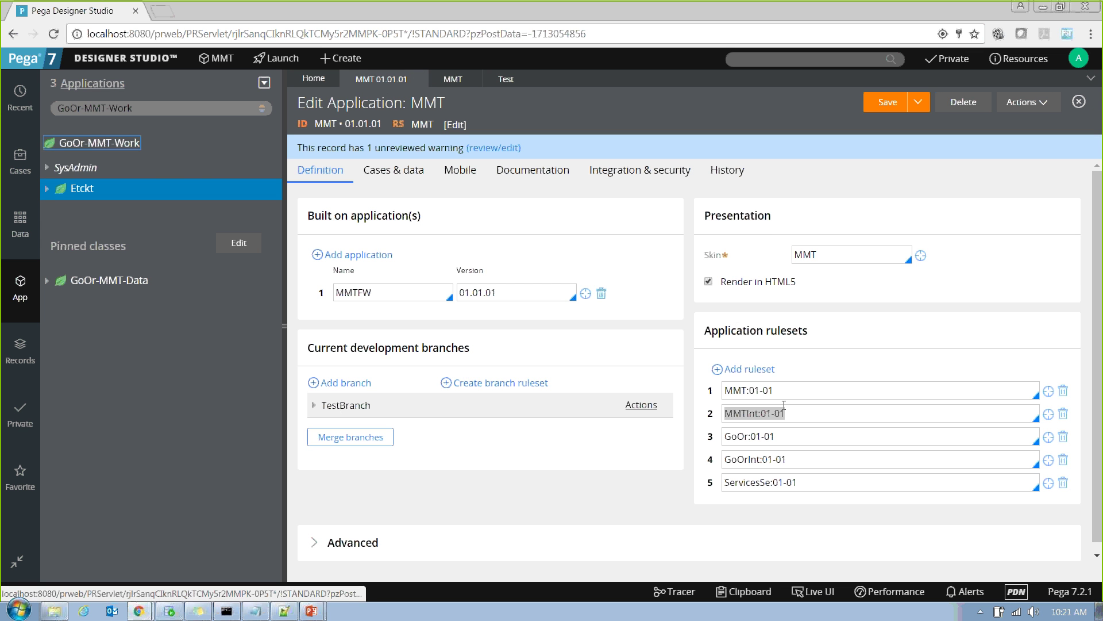
{"action": "left_click", "coordinate": [753, 369]}
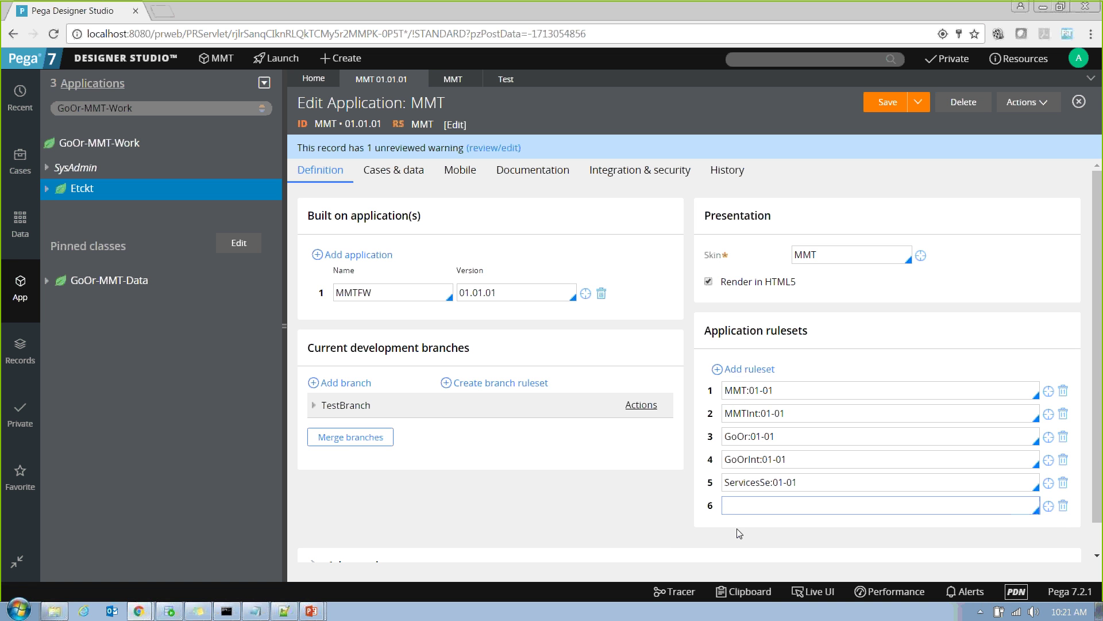
{"action": "left_click", "coordinate": [451, 81]}
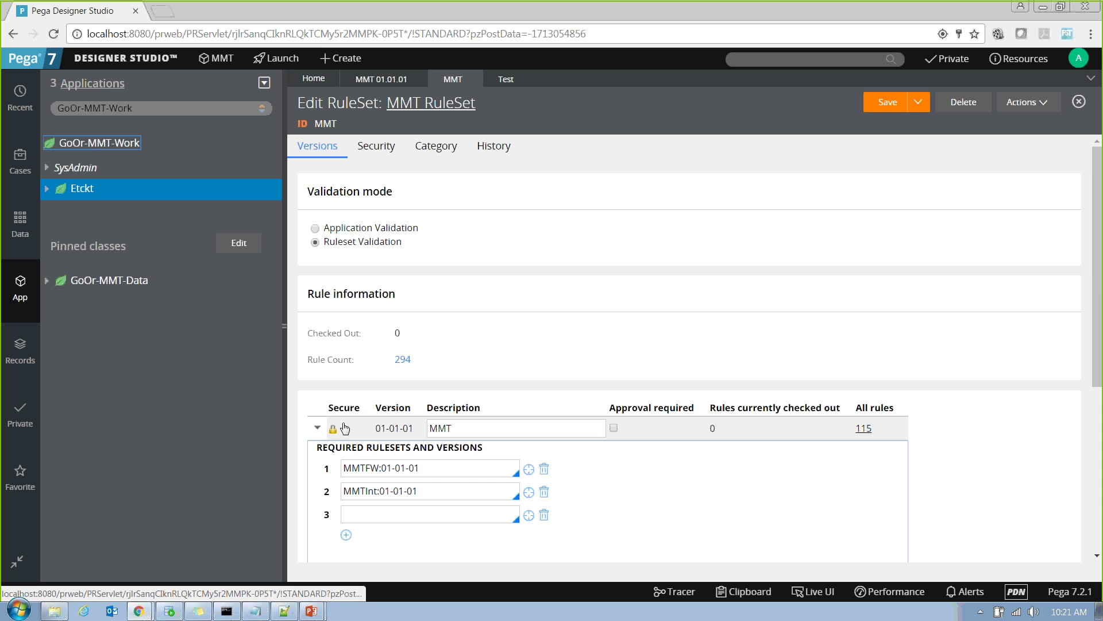
Edit the MMTFW:01-01-01 required ruleset entry, then set the ruleset to Application Validation.
{"action": "left_click", "coordinate": [373, 521]}
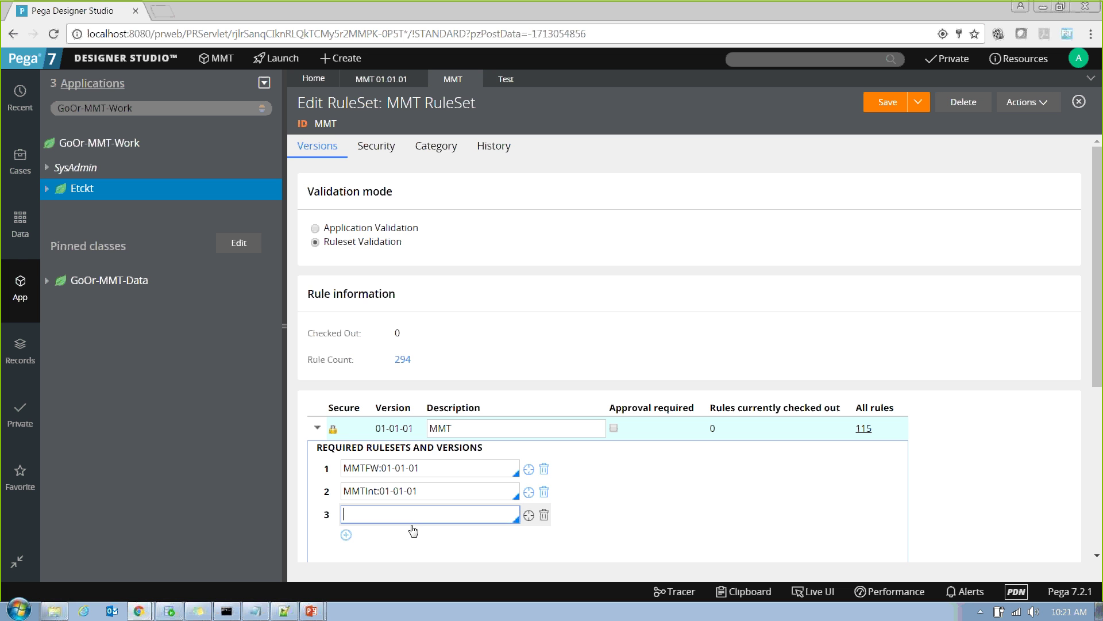
{"action": "left_click", "coordinate": [396, 468]}
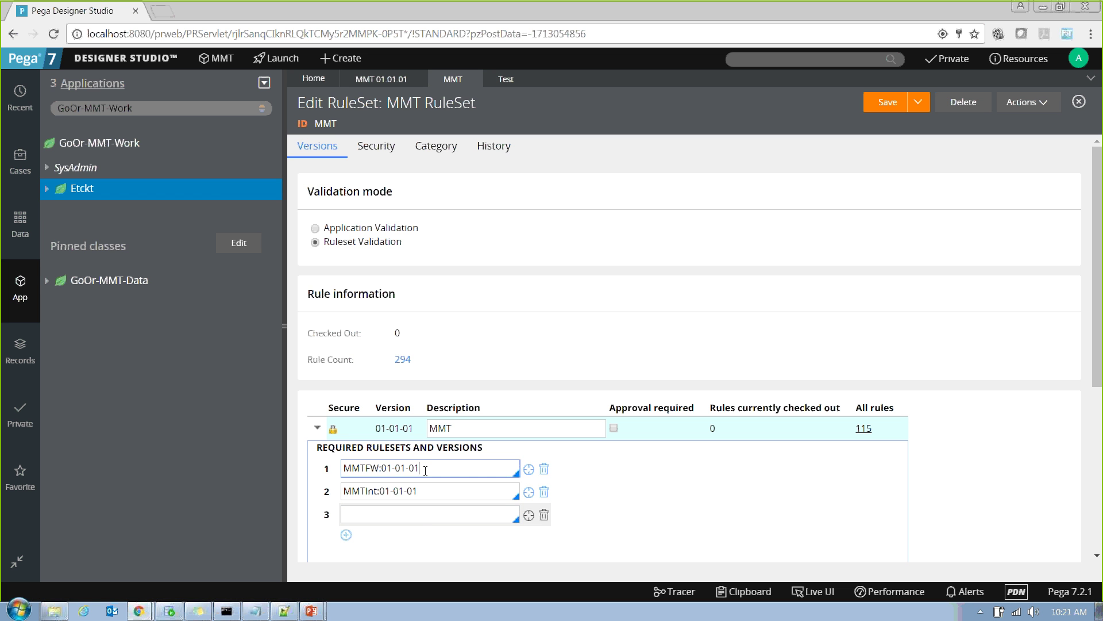
{"action": "key", "text": "ctrl+a"}
{"action": "left_click", "coordinate": [435, 468]}
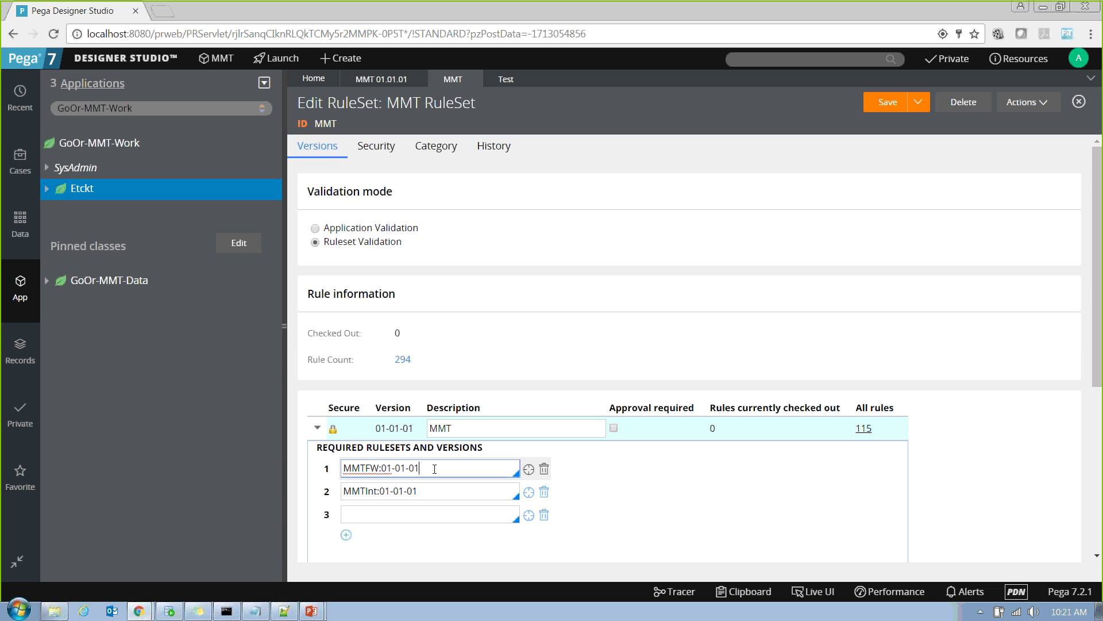
{"action": "key", "text": "BackSpace"}
{"action": "type", "text": "2"}
{"action": "key", "text": "BackSpace"}
{"action": "key", "text": "BackSpace"}
{"action": "key", "text": "BackSpace"}
{"action": "left_click", "coordinate": [410, 229]}
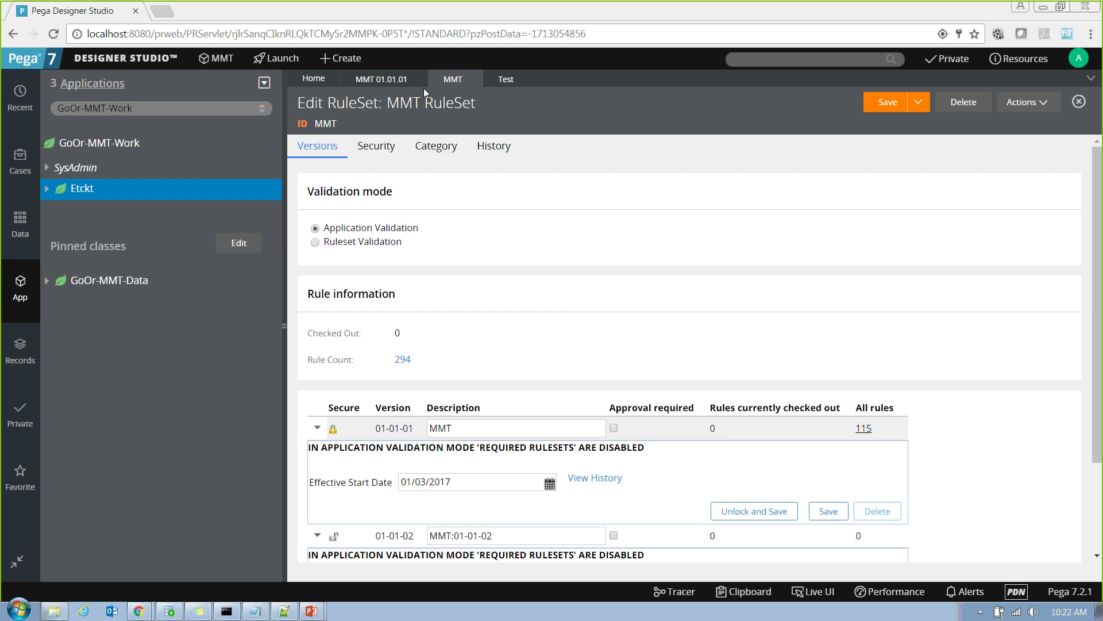
Delete the empty sixth application ruleset row from MMT and reopen the test property.
{"action": "left_click", "coordinate": [405, 82]}
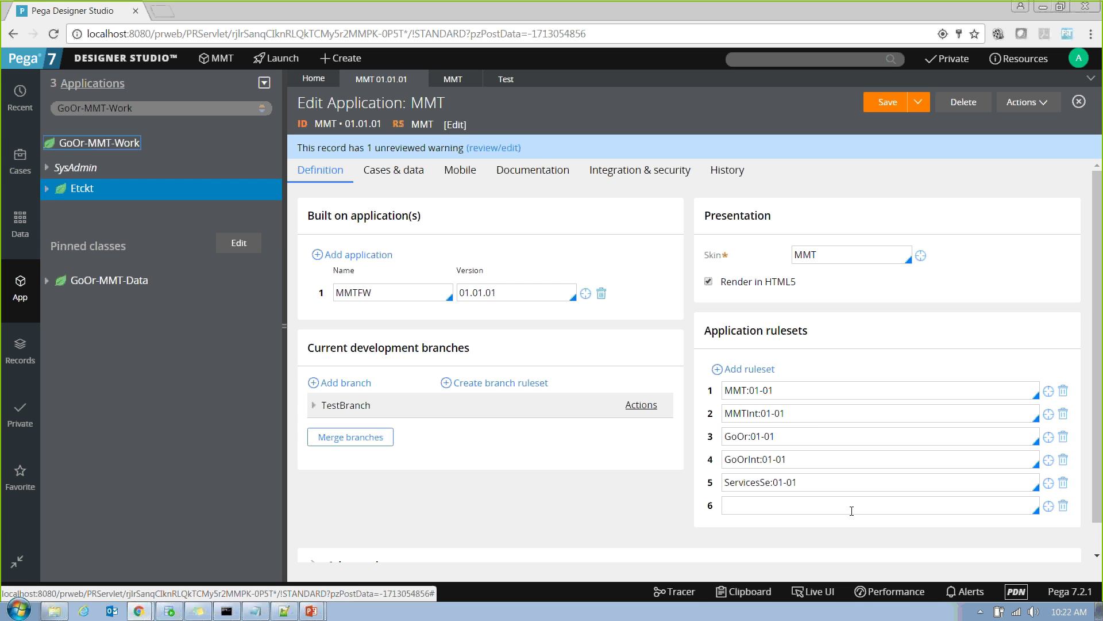
{"action": "left_click", "coordinate": [812, 503]}
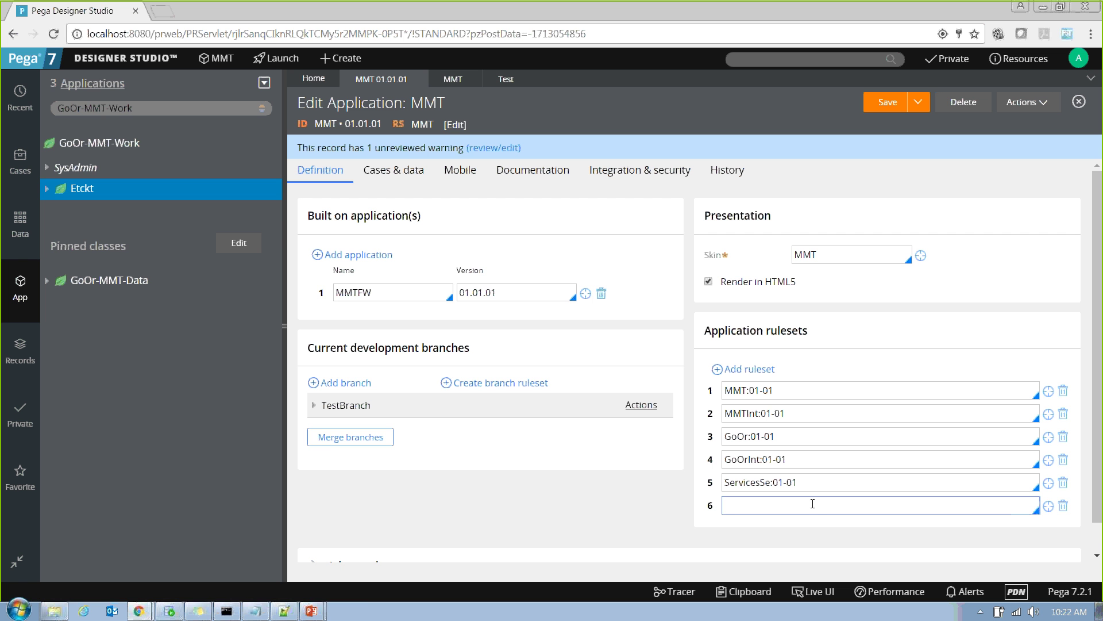
{"action": "left_click", "coordinate": [1064, 507]}
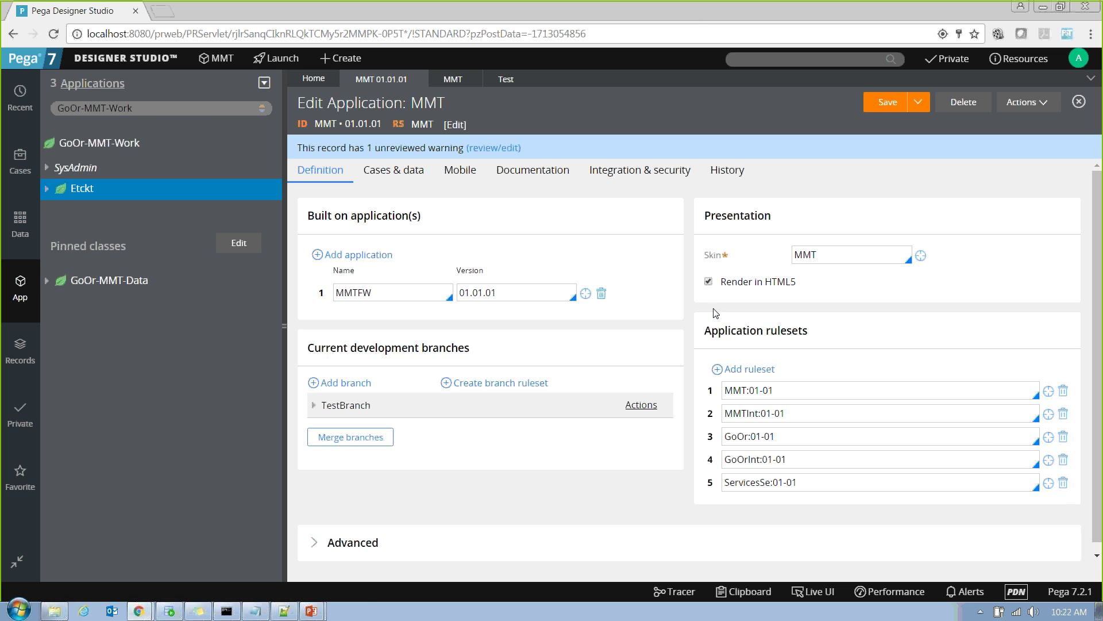
{"action": "left_click", "coordinate": [739, 368]}
{"action": "left_click", "coordinate": [499, 80]}
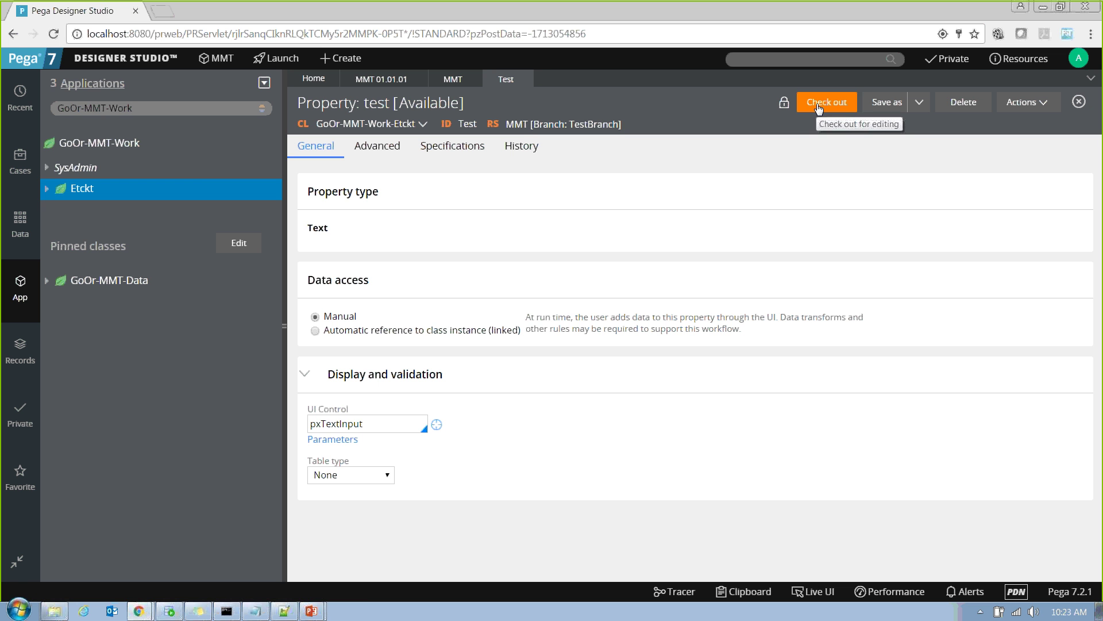
Try checking out the test property, then close it after the error.
{"action": "left_click", "coordinate": [819, 108]}
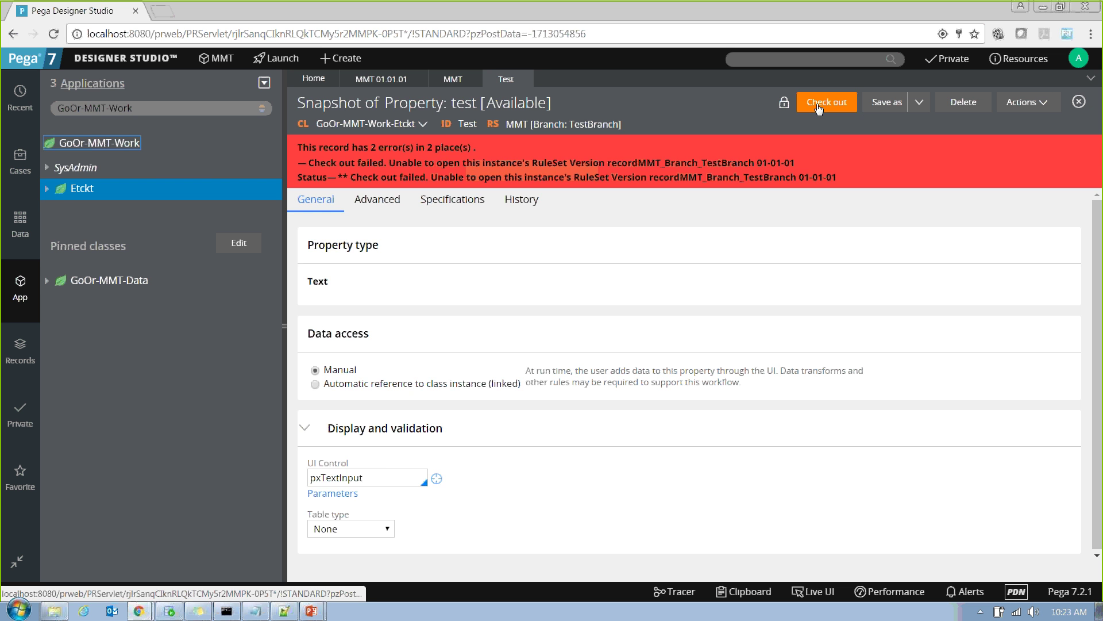
{"action": "left_click", "coordinate": [521, 79]}
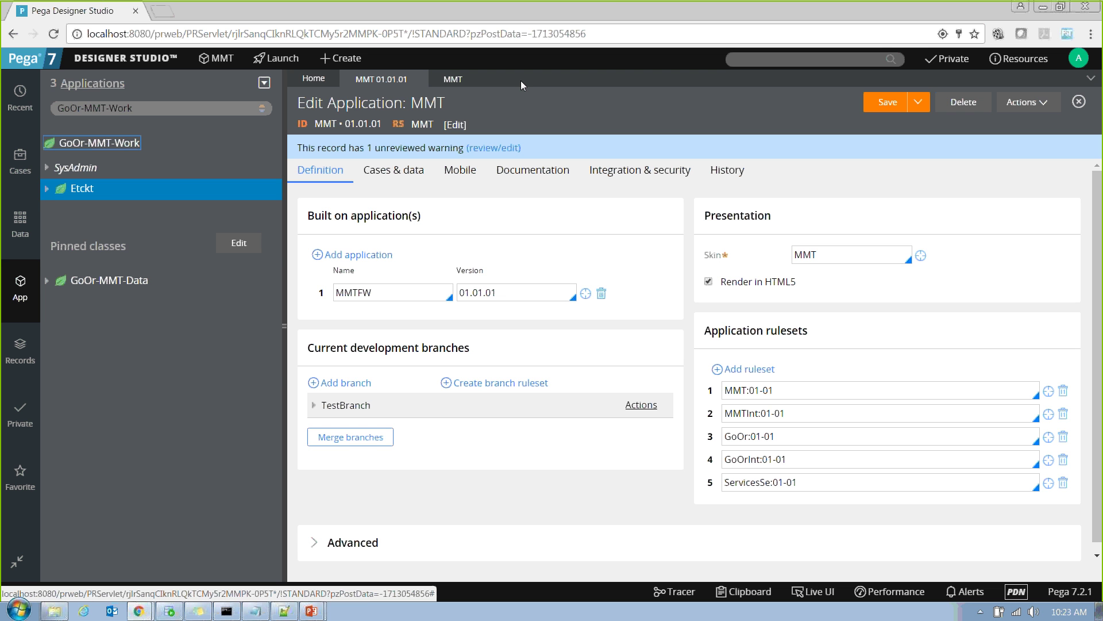
Switch back to the Edit RuleSet: MMT RuleSet form.
{"action": "left_click", "coordinate": [620, 22]}
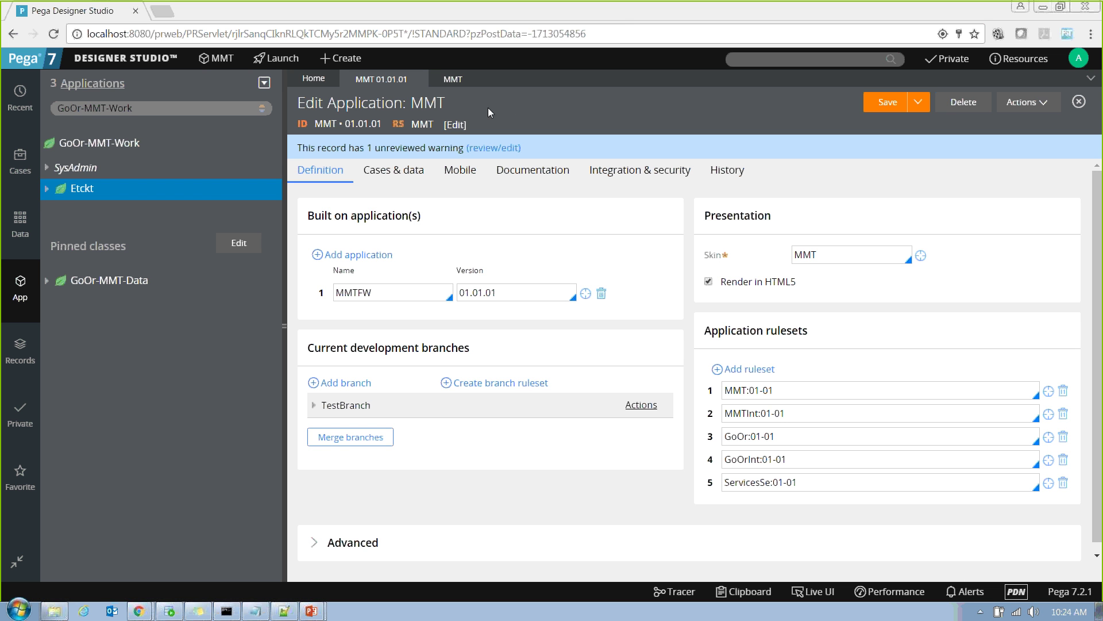
{"action": "left_click", "coordinate": [454, 81]}
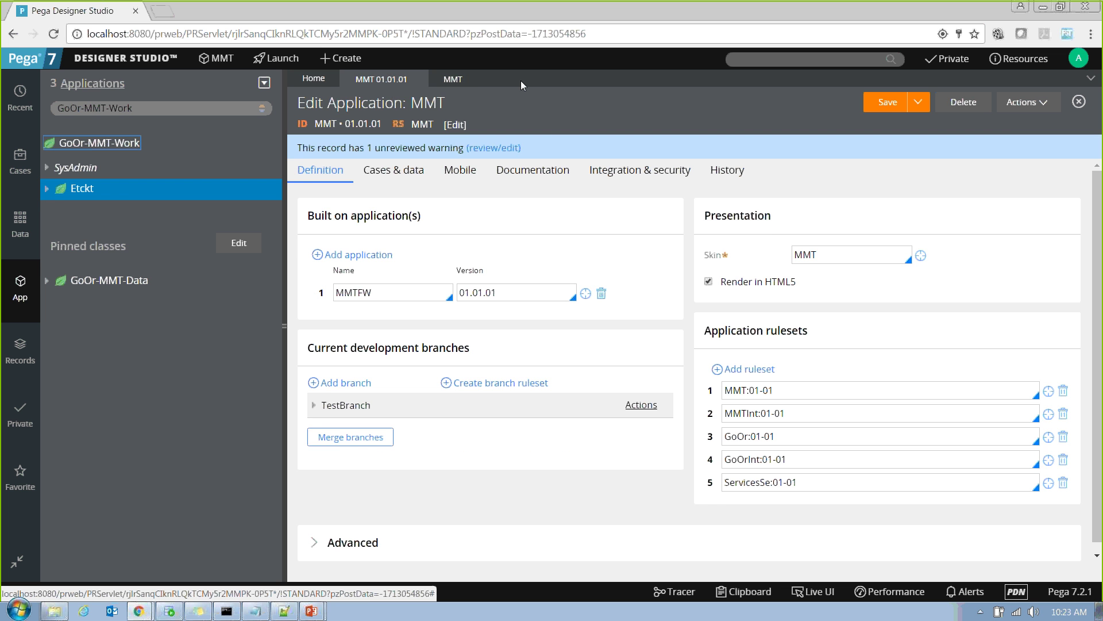
{"action": "left_click", "coordinate": [455, 80]}
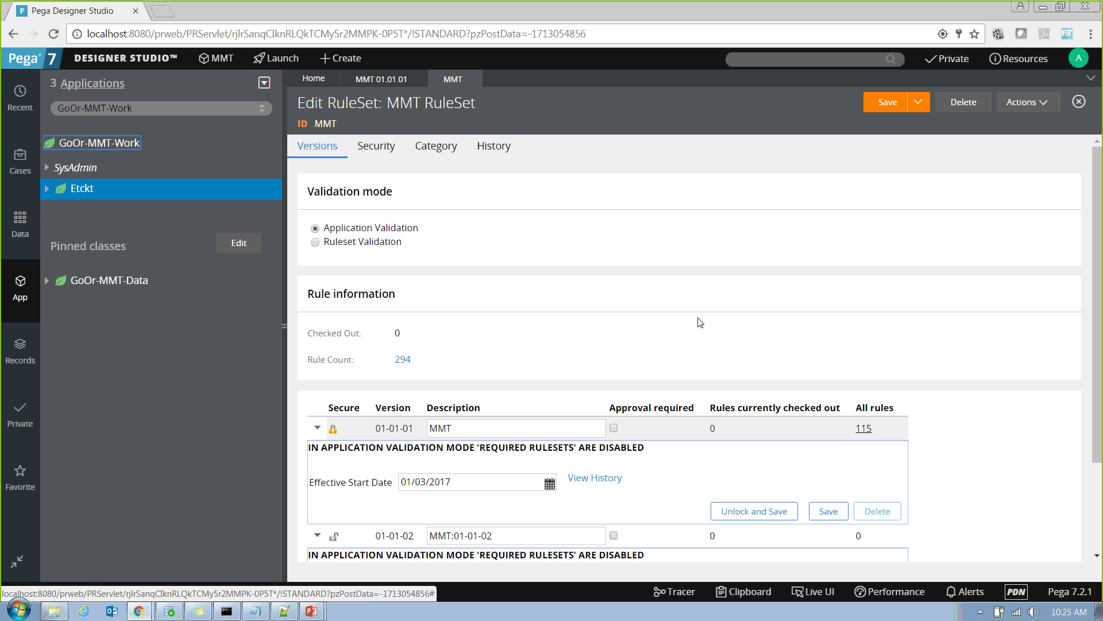
Review version 01-01-01's rules by type and try unlocking it, dismissing the error alerts.
{"action": "left_click", "coordinate": [864, 430]}
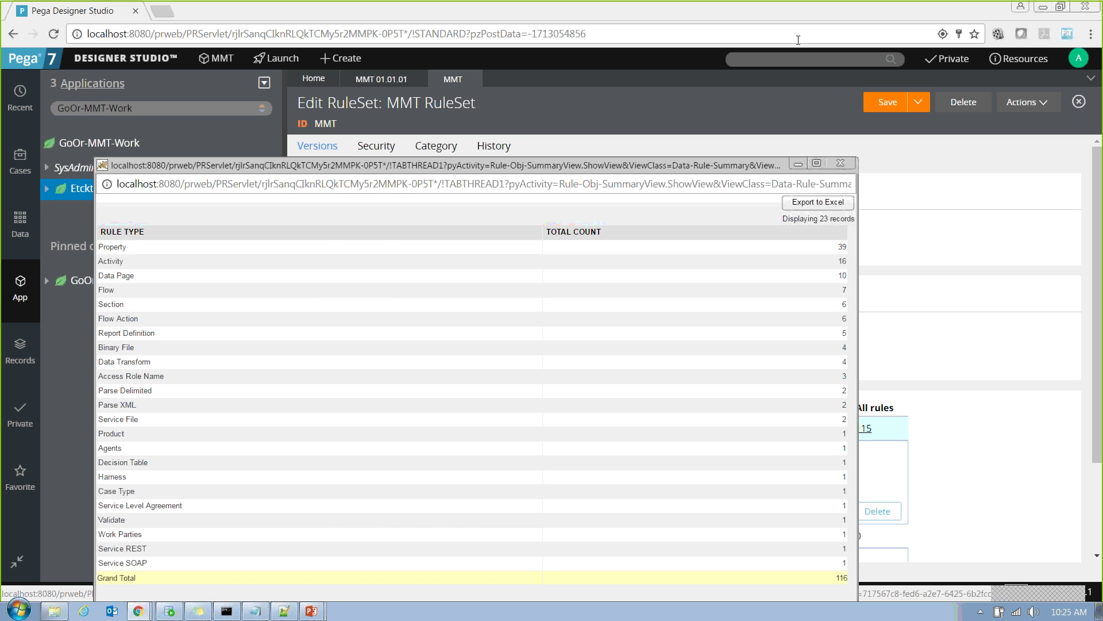
{"action": "left_click", "coordinate": [841, 163]}
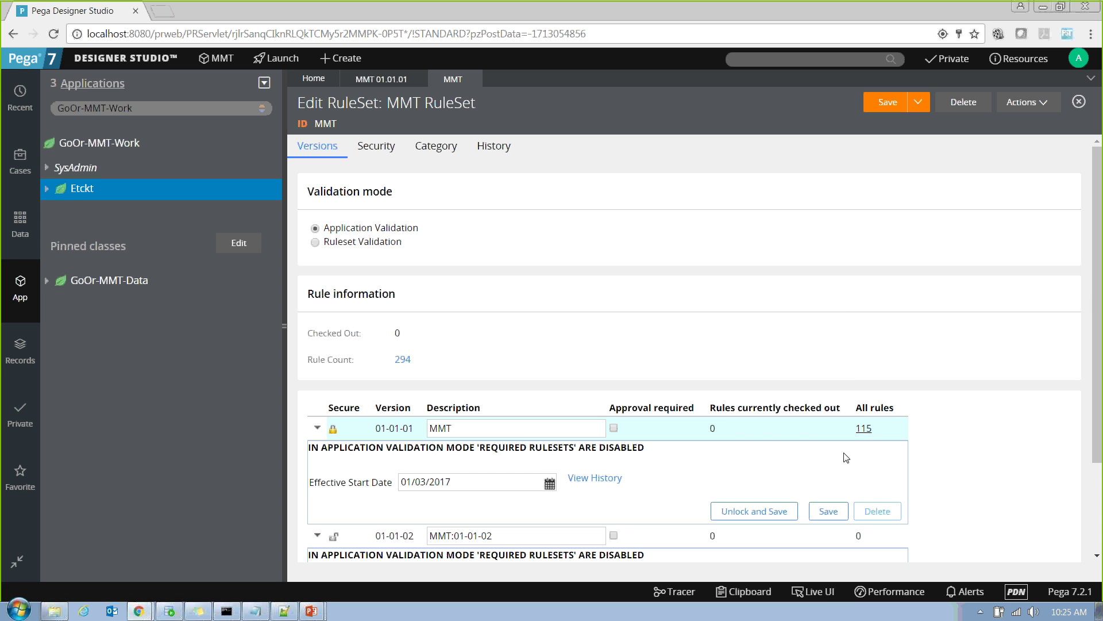
{"action": "scroll", "coordinate": [1099, 347], "scroll_direction": "down", "scroll_amount": 2}
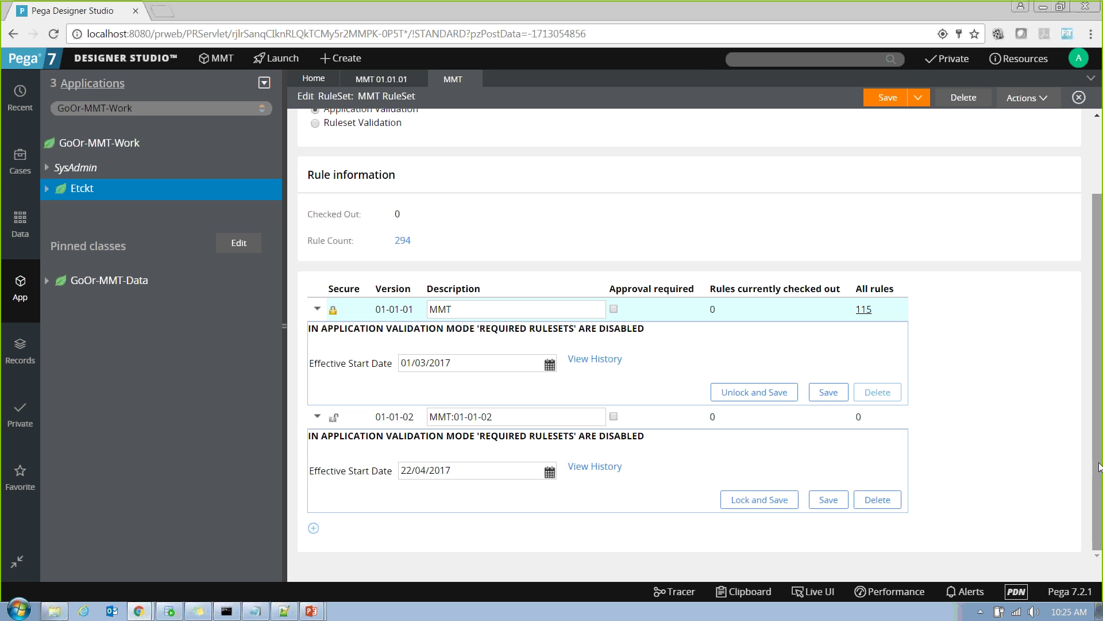
{"action": "left_click", "coordinate": [734, 392]}
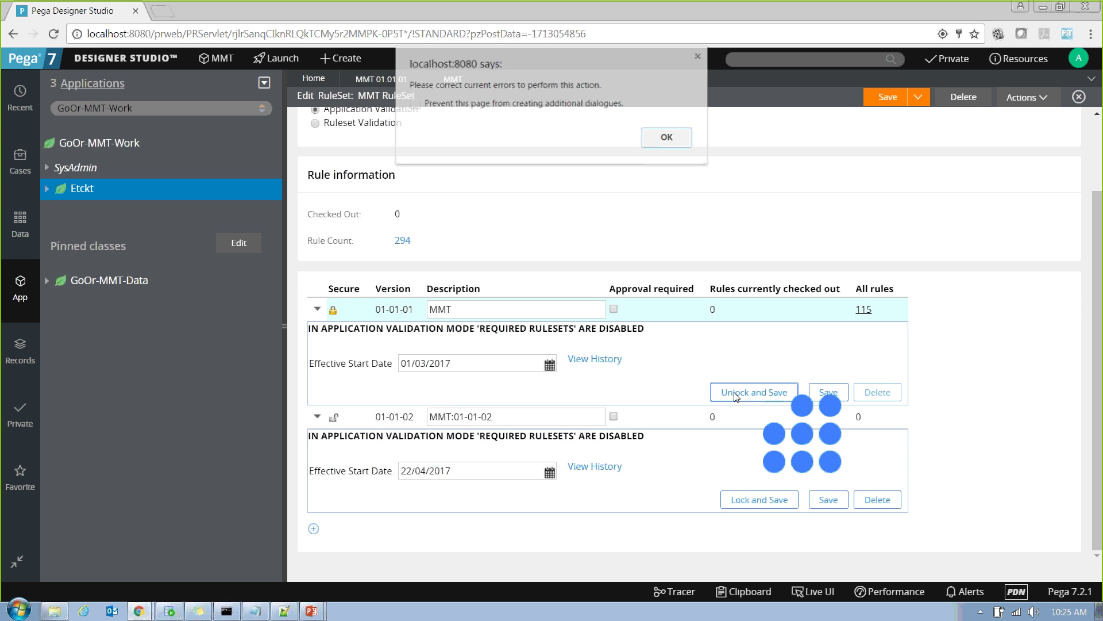
{"action": "left_click", "coordinate": [661, 138]}
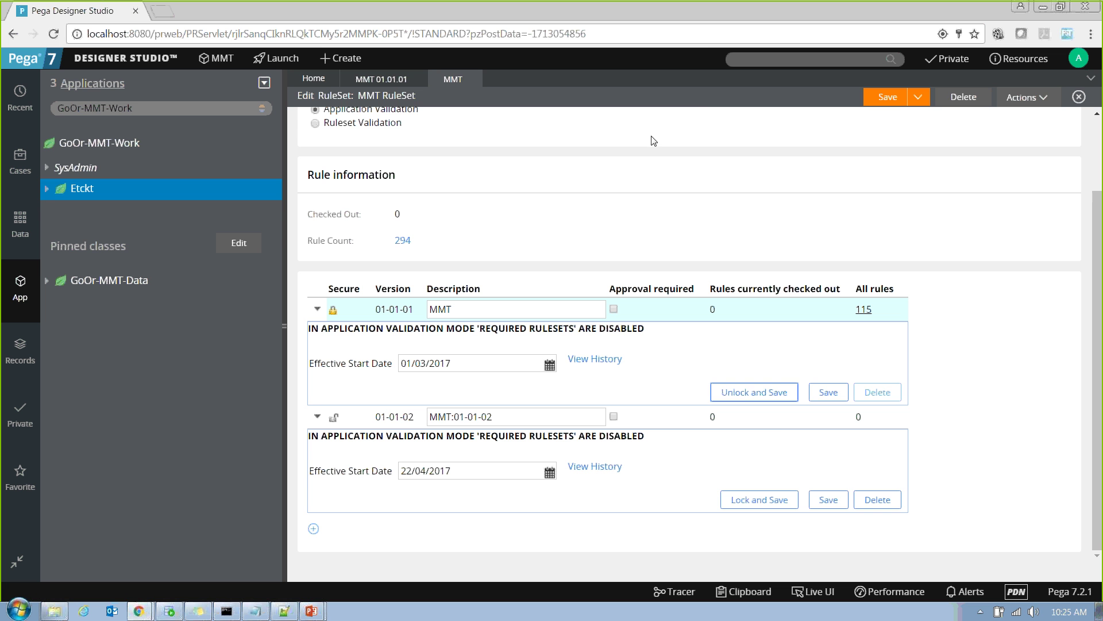
{"action": "left_click", "coordinate": [743, 394]}
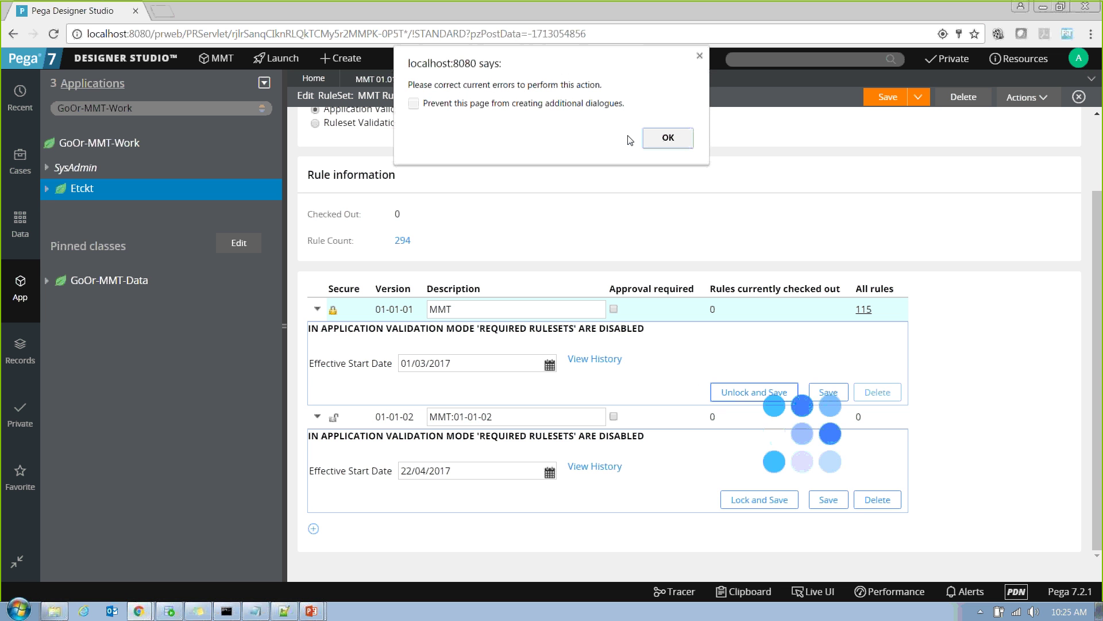
{"action": "left_click", "coordinate": [659, 138]}
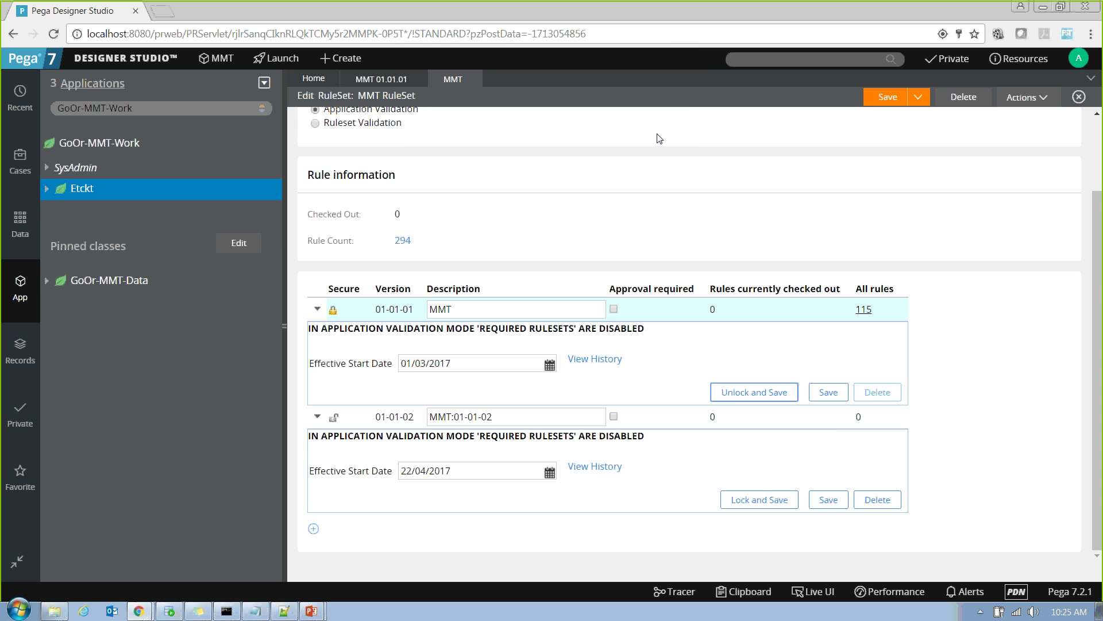
Reload the page, save the MMT ruleset, and confirm unlocking version 01-01-01.
{"action": "left_click", "coordinate": [54, 34]}
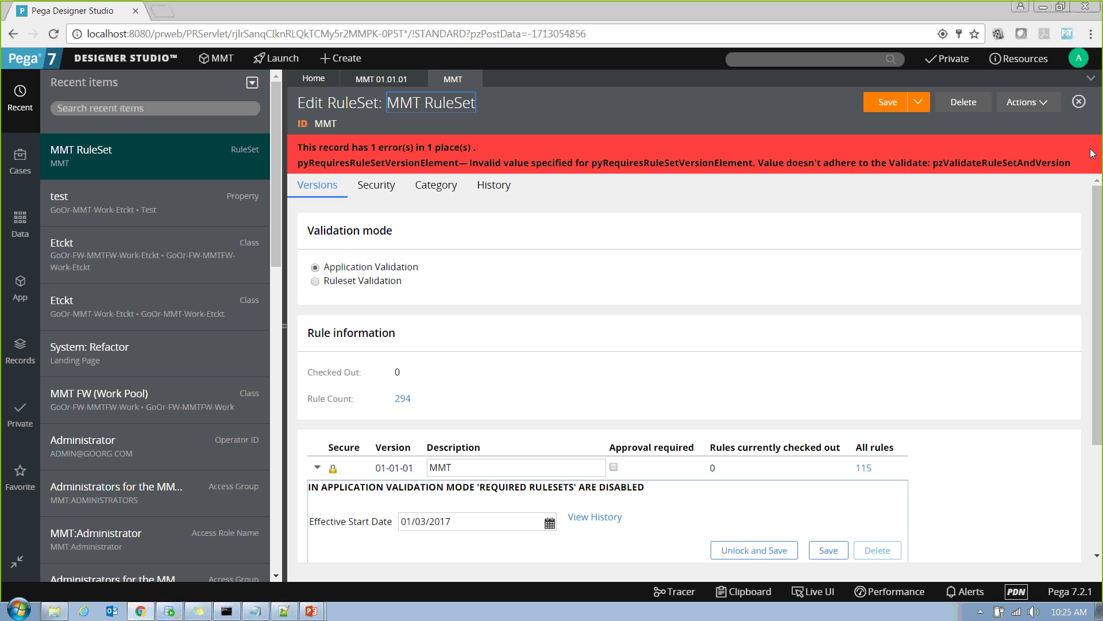
{"action": "left_click", "coordinate": [889, 110]}
{"action": "left_click", "coordinate": [783, 513]}
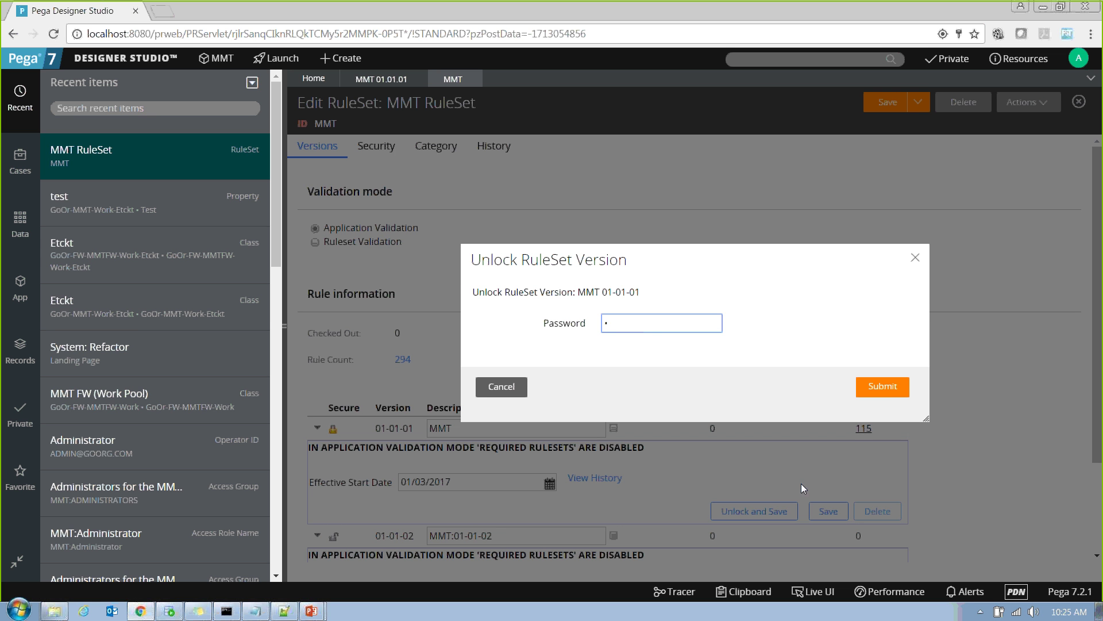
{"action": "left_click", "coordinate": [887, 387]}
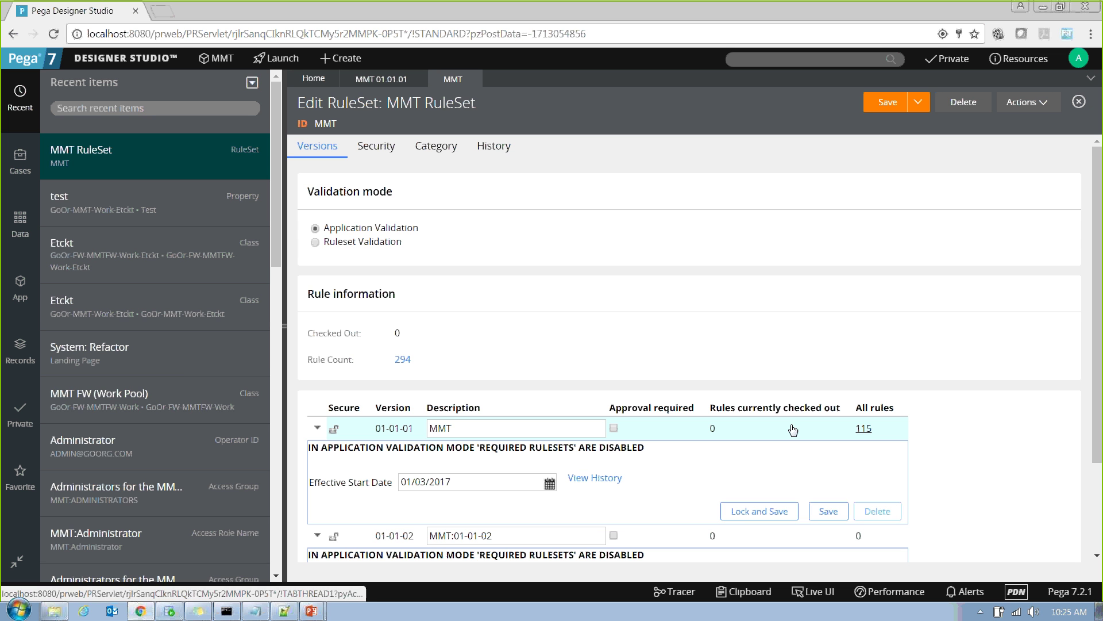
Open the LearningActivities activity from the 115 rules in MMT 01-01-01.
{"action": "left_click", "coordinate": [863, 429]}
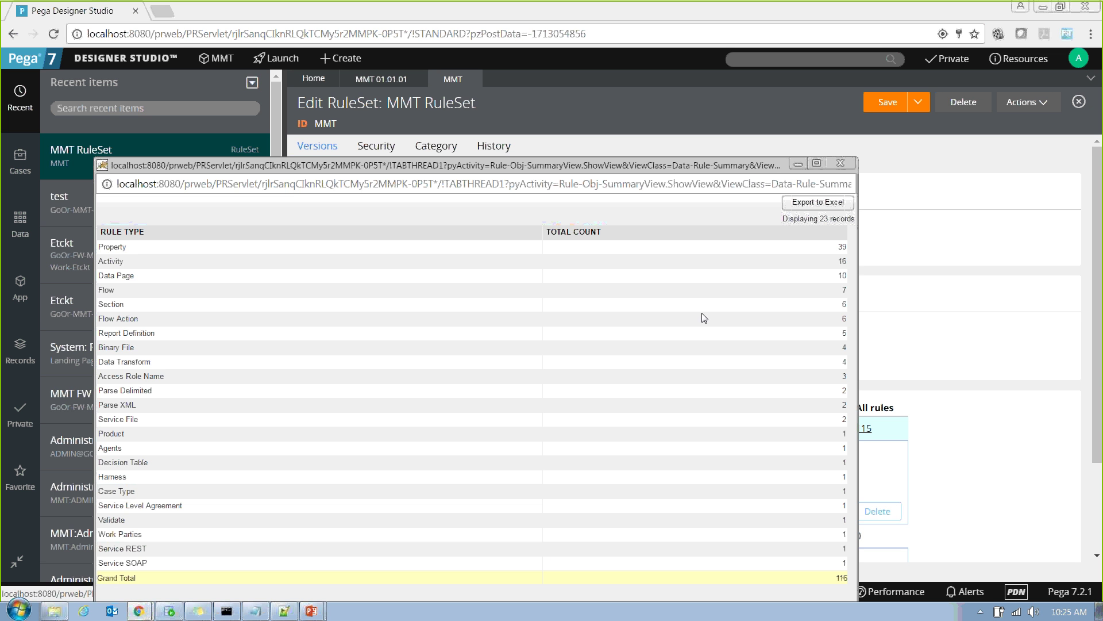
{"action": "left_click", "coordinate": [115, 262]}
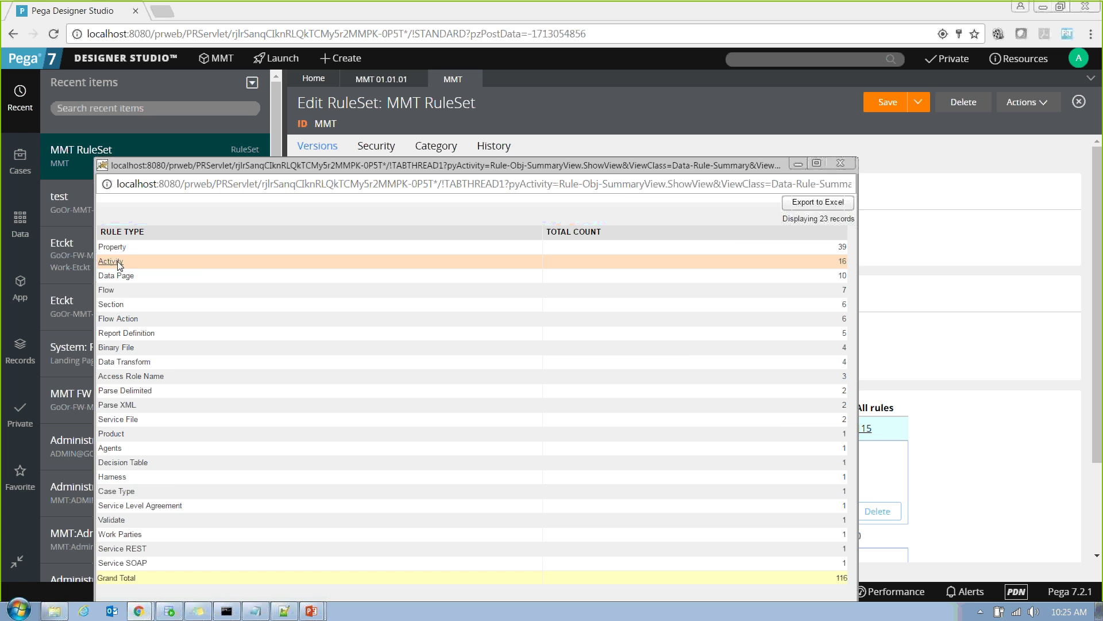
{"action": "left_click", "coordinate": [205, 276]}
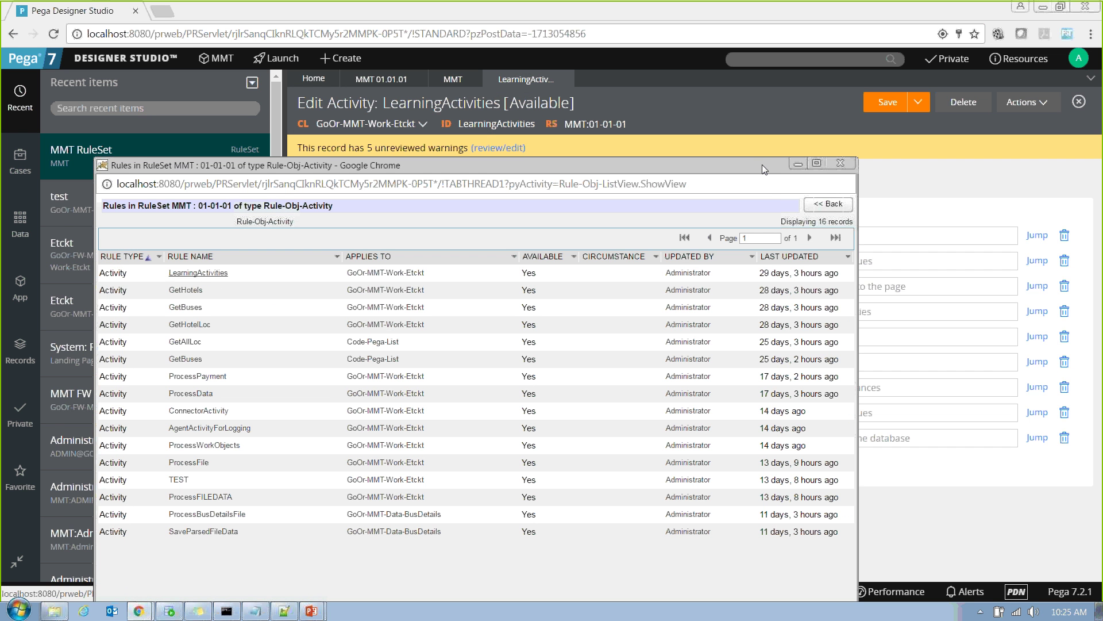
{"action": "left_click", "coordinate": [797, 165]}
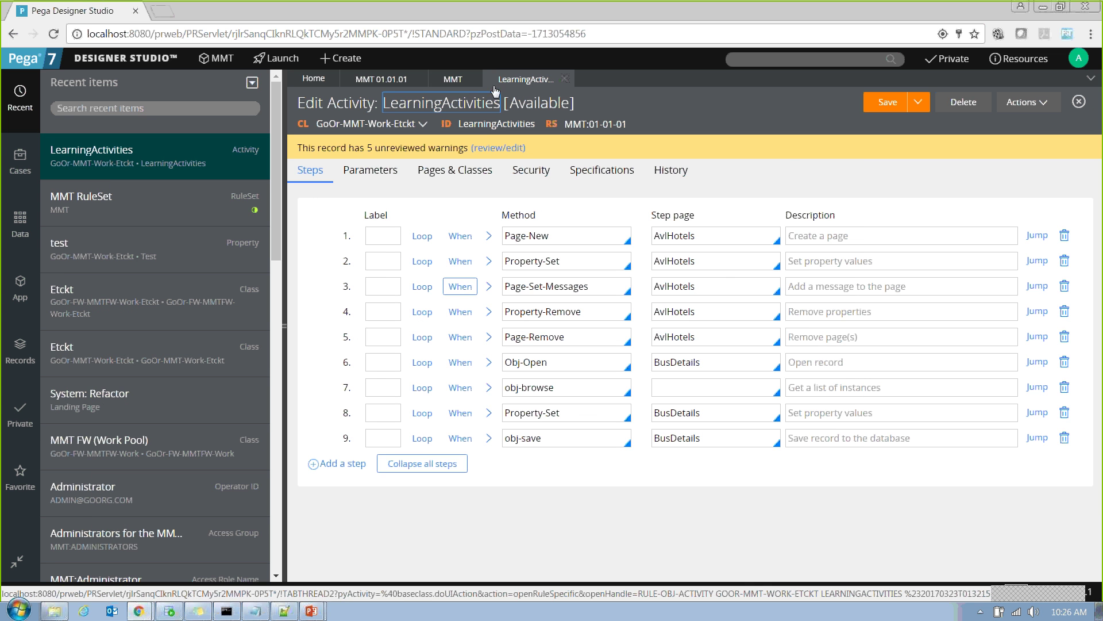
{"action": "left_click", "coordinate": [460, 79]}
Turn on 'Use check-out?' in the MMT ruleset's security settings and save.
{"action": "left_click", "coordinate": [386, 152]}
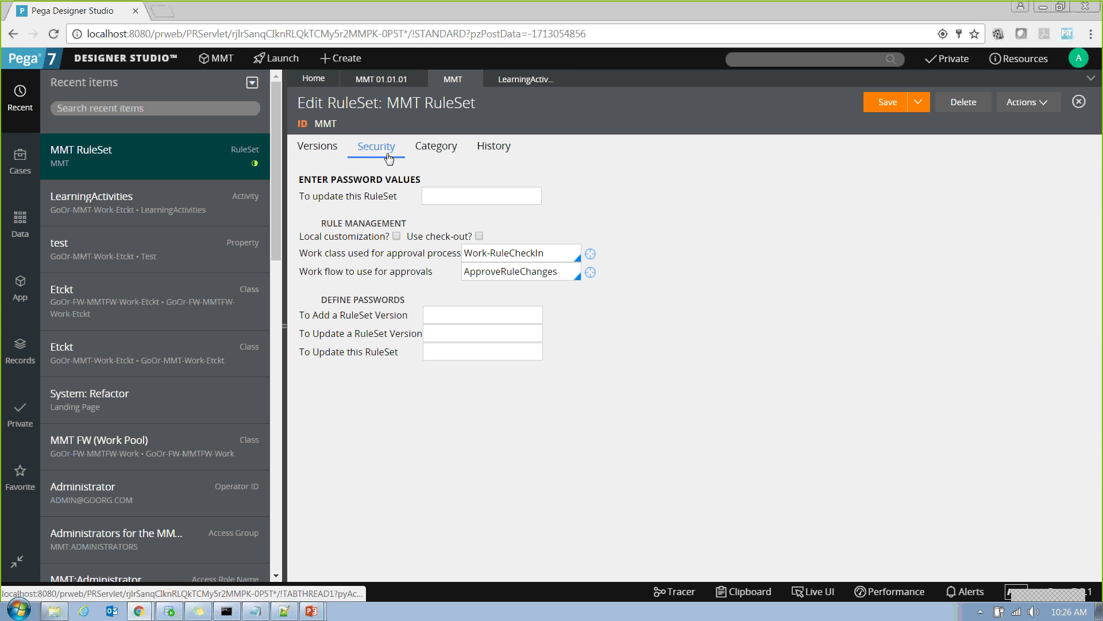
{"action": "left_click", "coordinate": [479, 236]}
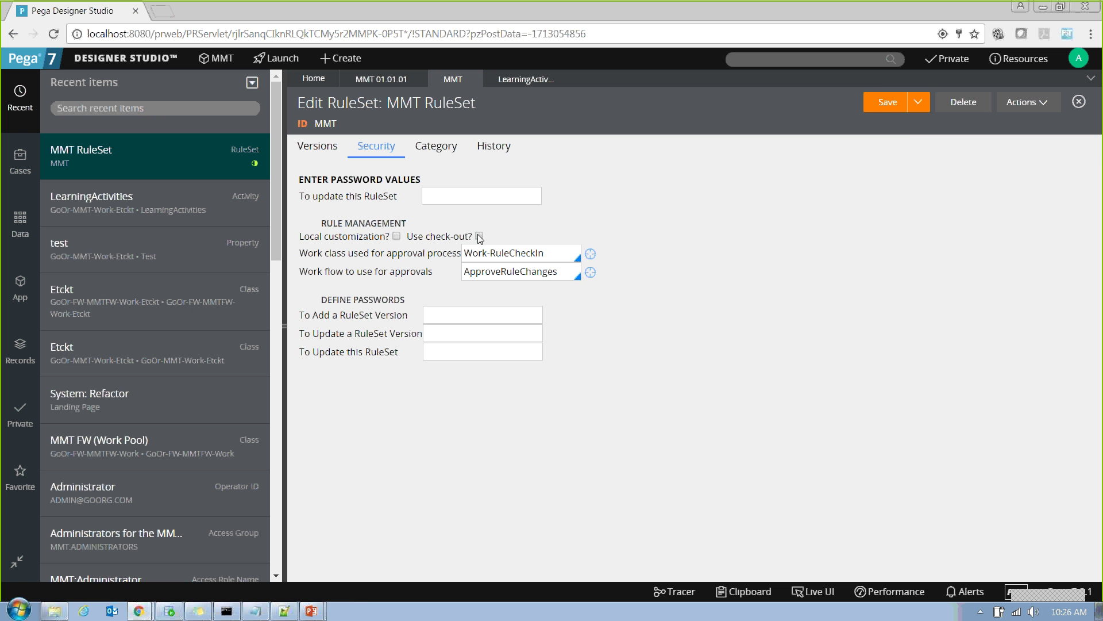
{"action": "left_click", "coordinate": [887, 100]}
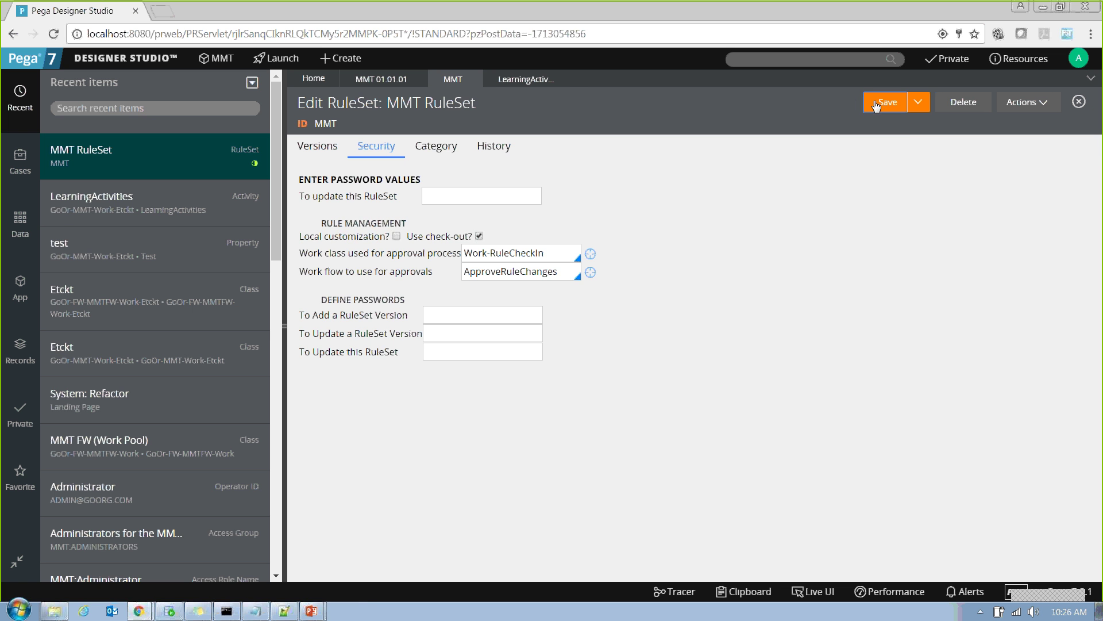
Refresh the LearningActivities activity and check it out for editing.
{"action": "left_click", "coordinate": [528, 80]}
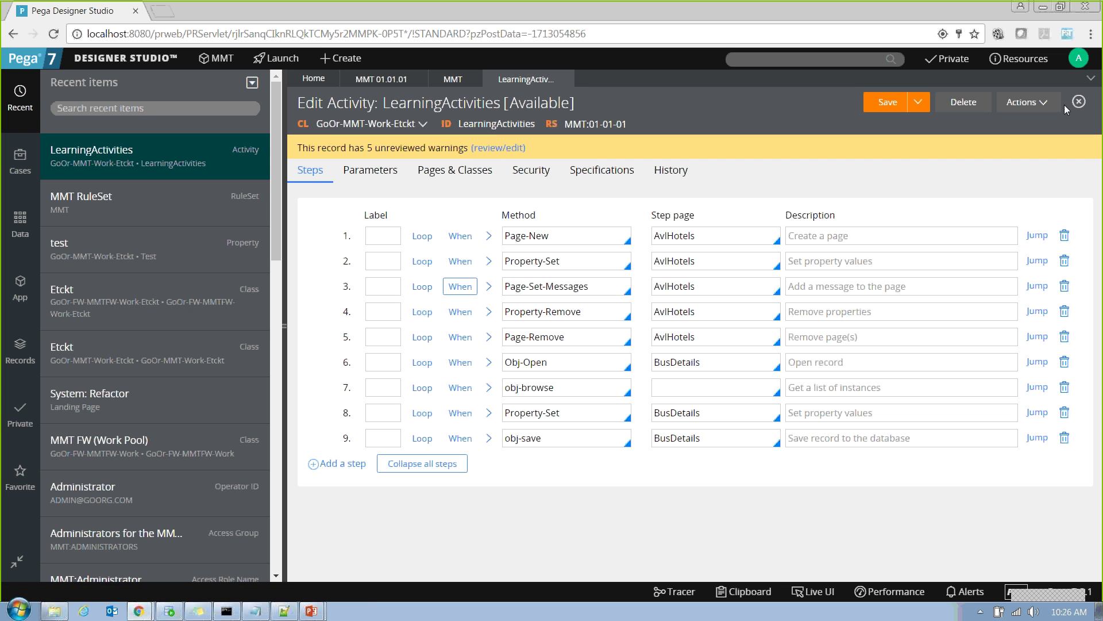
{"action": "left_click", "coordinate": [1028, 102]}
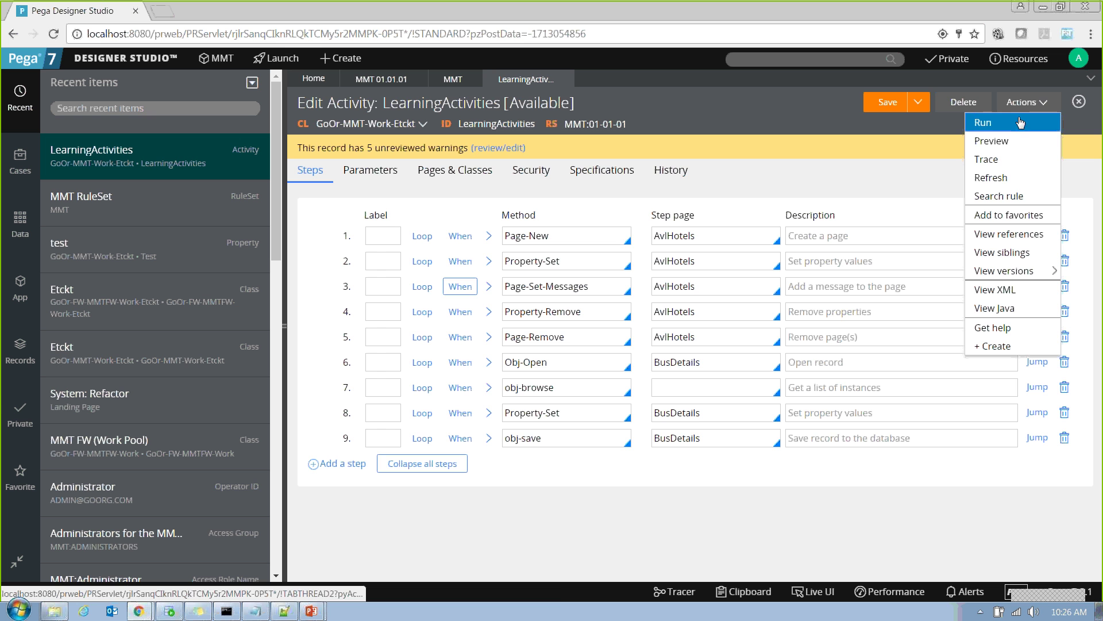
{"action": "left_click", "coordinate": [997, 177]}
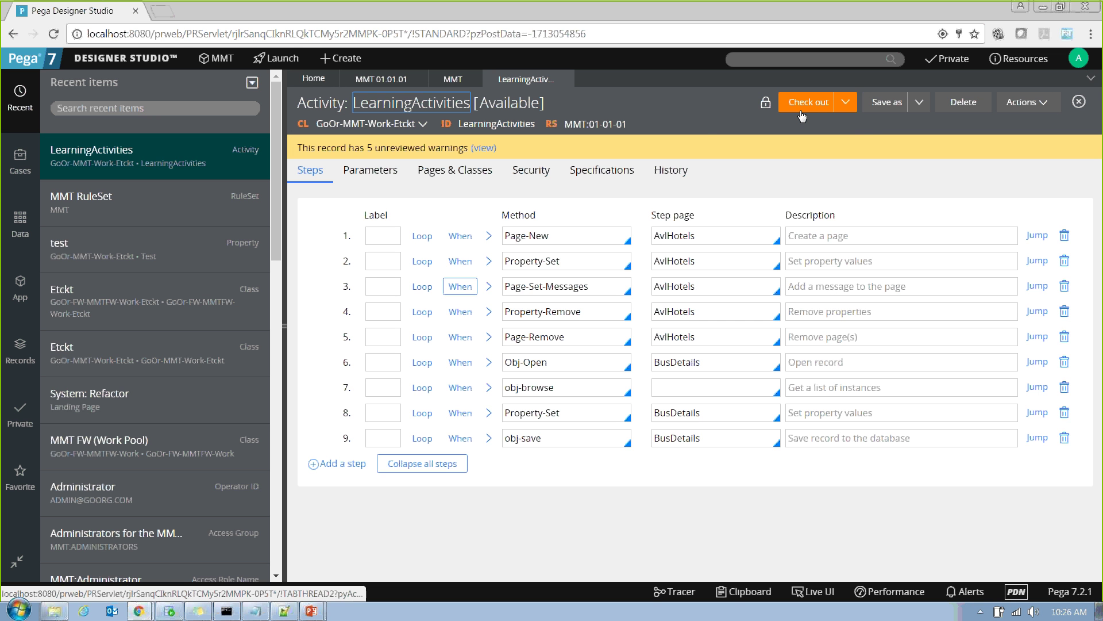
{"action": "left_click", "coordinate": [785, 104]}
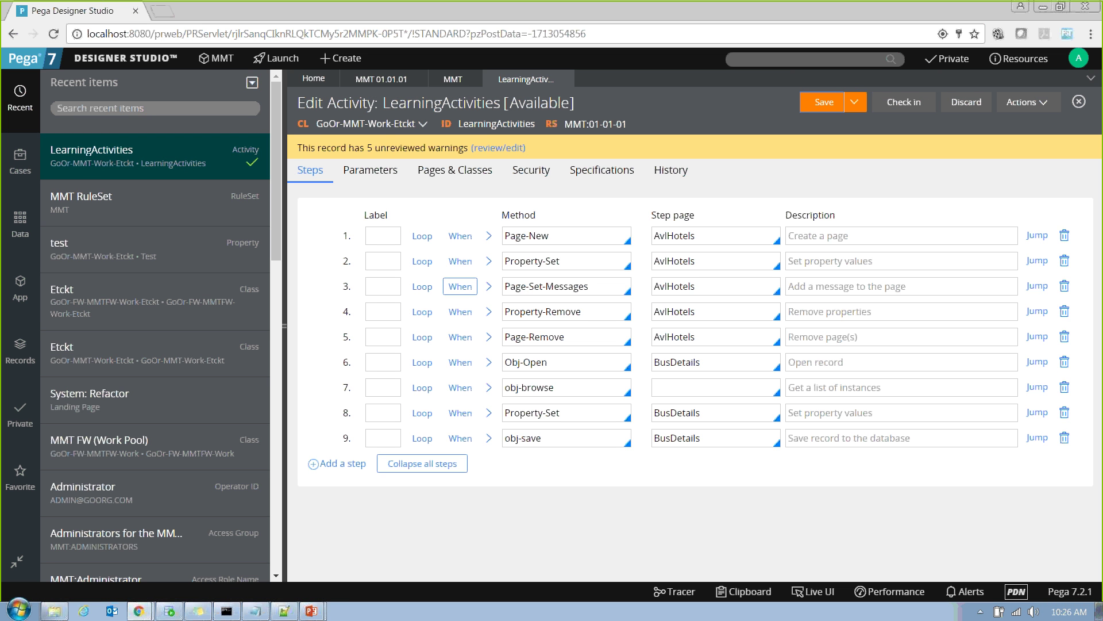
{"action": "left_click", "coordinate": [1026, 102]}
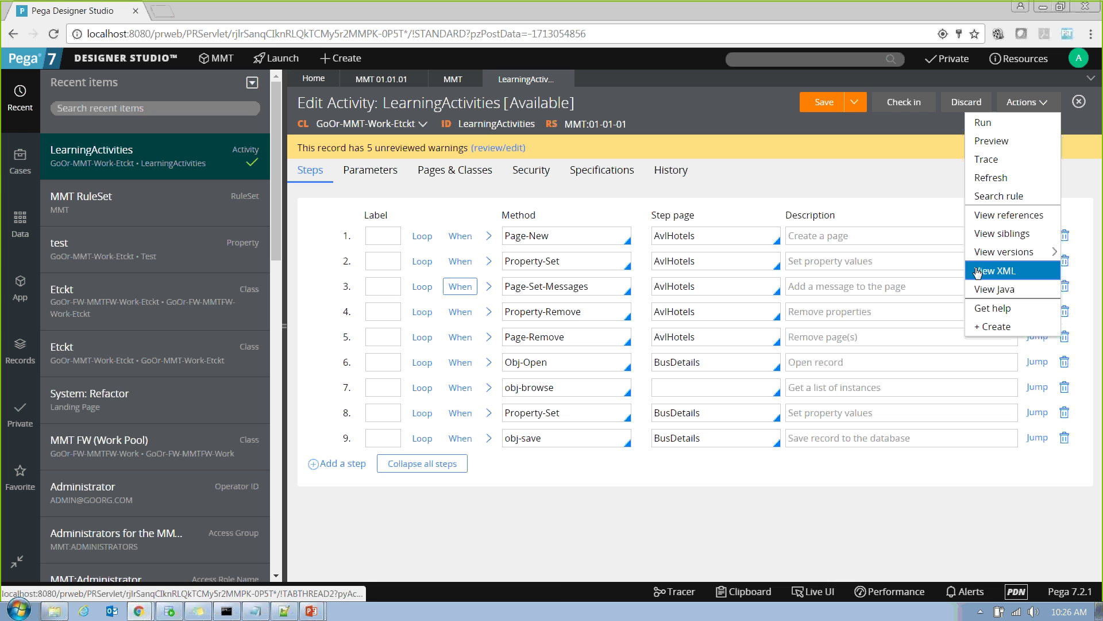
View the 01-01-01 version LearningActivities was checked out from and its lock holder, then start checking in the copy.
{"action": "mouse_move", "coordinate": [989, 255]}
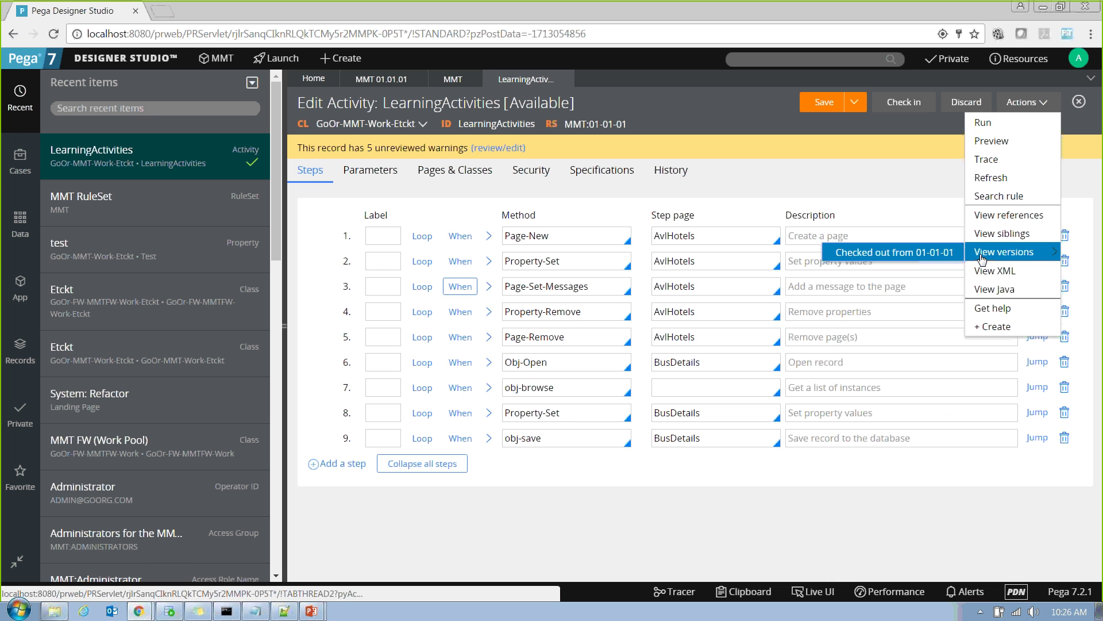
{"action": "left_click", "coordinate": [935, 258]}
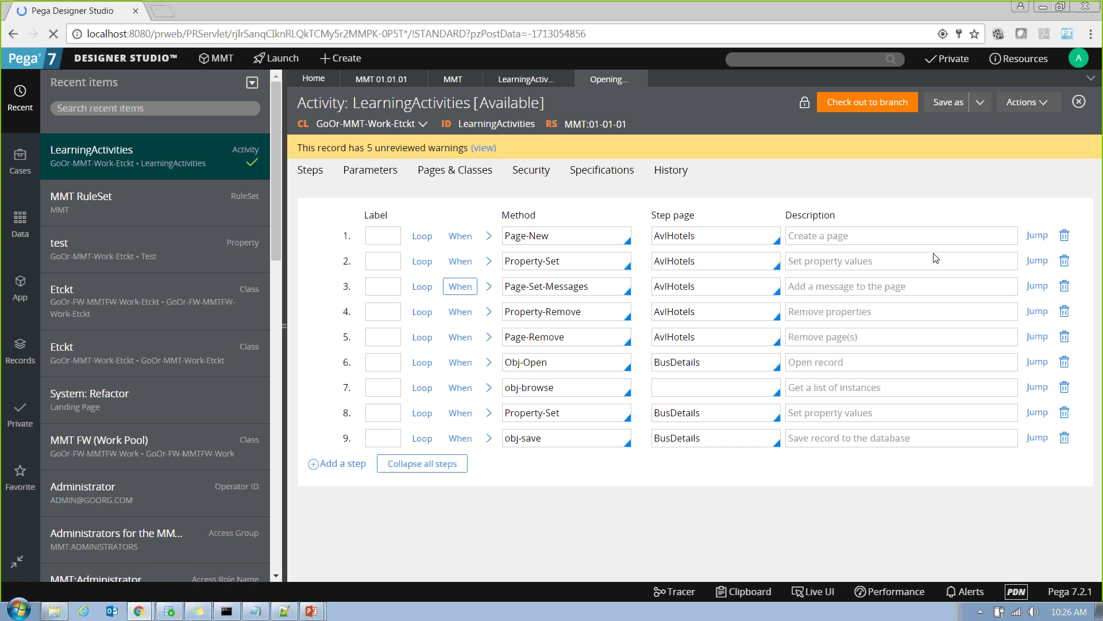
{"action": "left_click", "coordinate": [805, 105]}
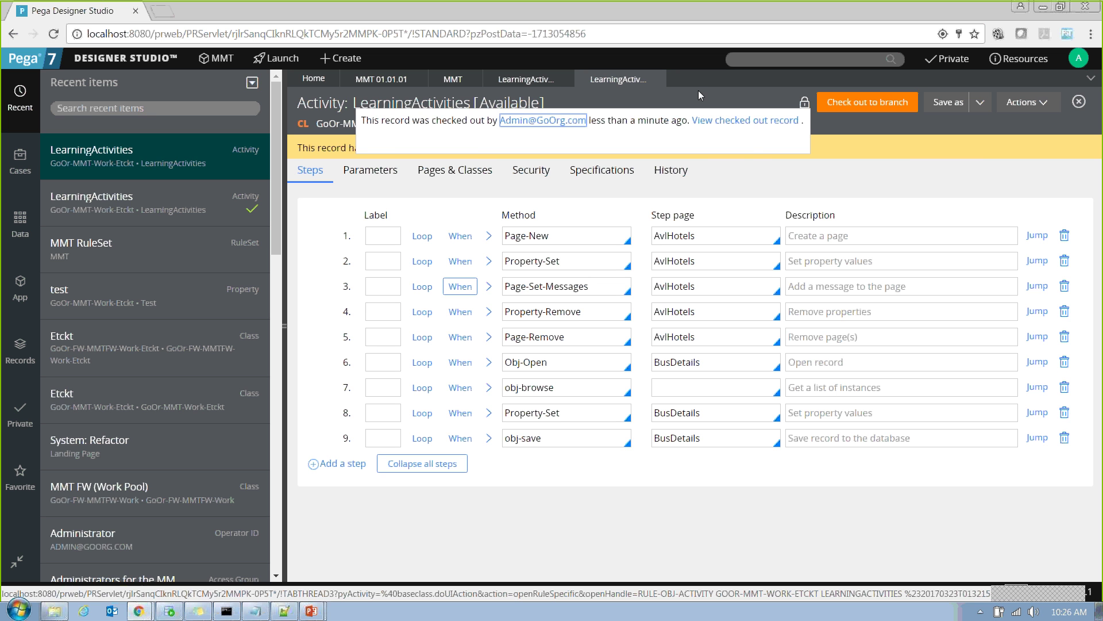
{"action": "left_click", "coordinate": [521, 78]}
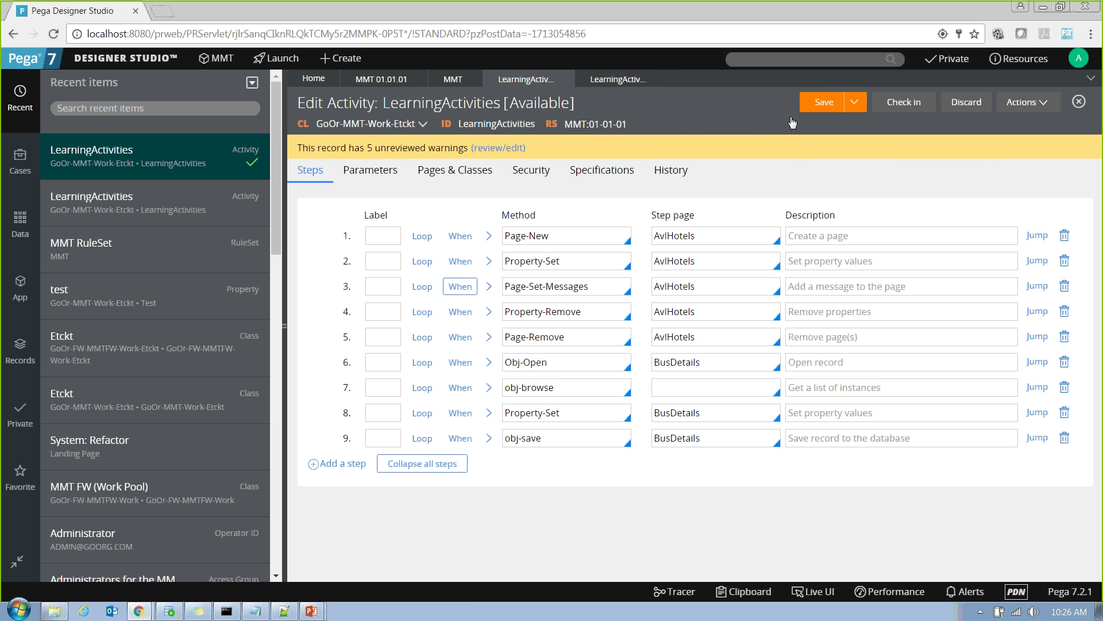
{"action": "left_click", "coordinate": [905, 109]}
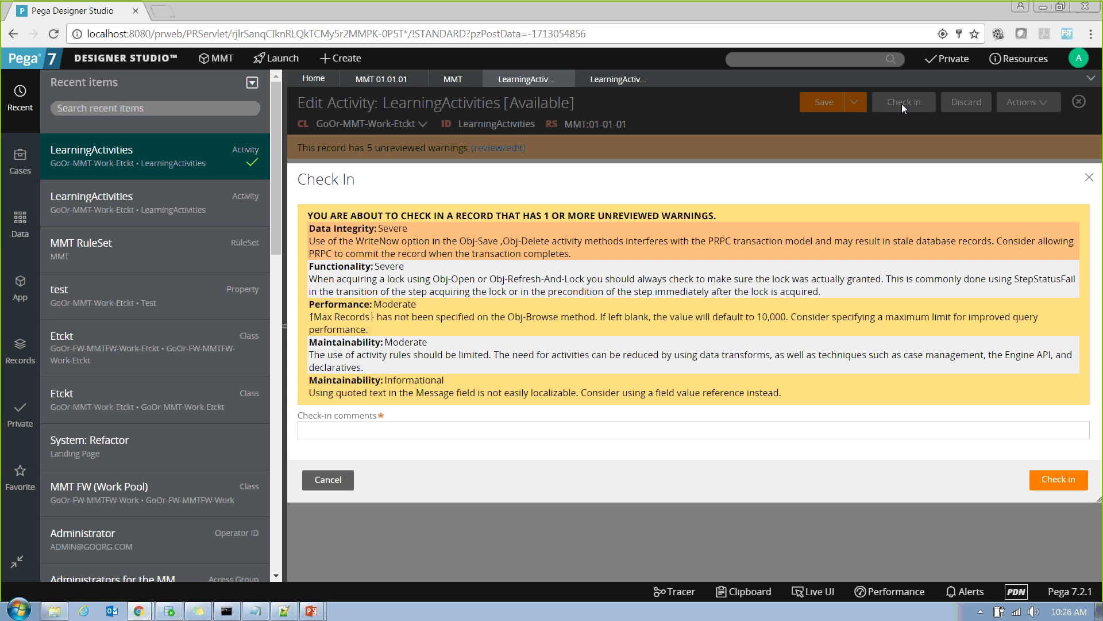
Enter the check-in comment ',,,,' and submit the check-in of LearningActivities.
{"action": "left_click", "coordinate": [382, 426]}
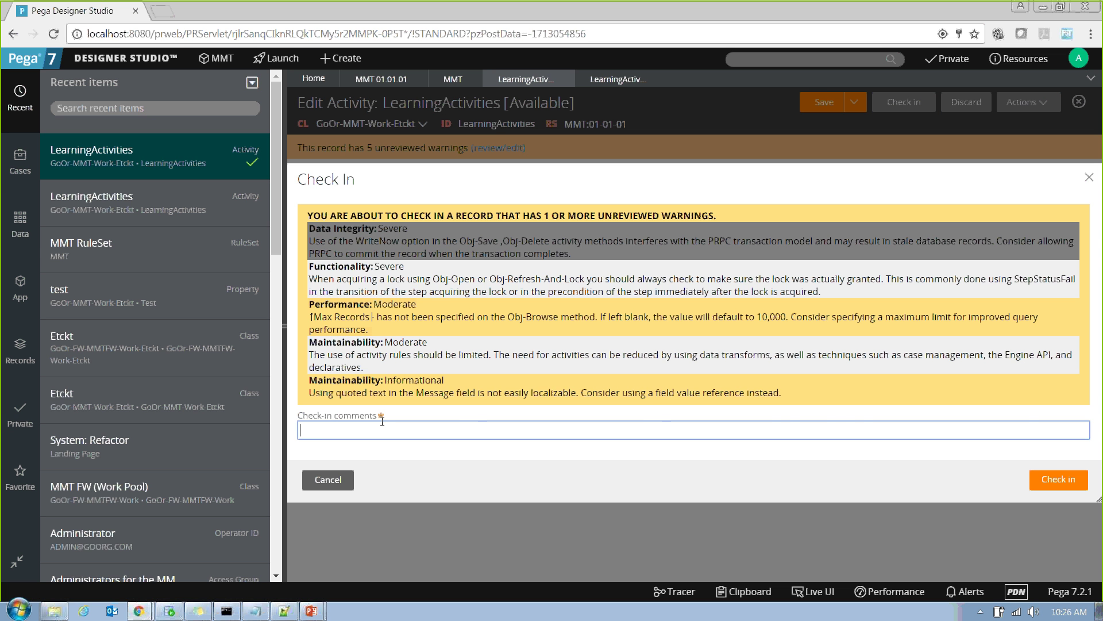
{"action": "type", "text": ",,,,"}
{"action": "key", "text": "Return"}
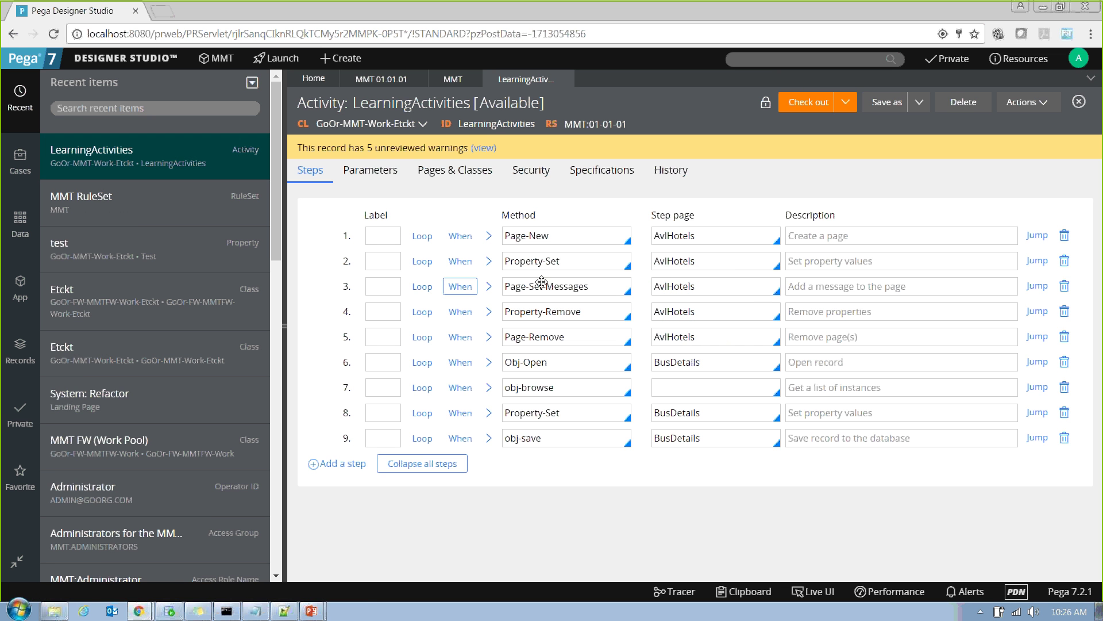
Lock MMT ruleset version 01-01-01, entering and confirming the lock password.
{"action": "left_click", "coordinate": [405, 80]}
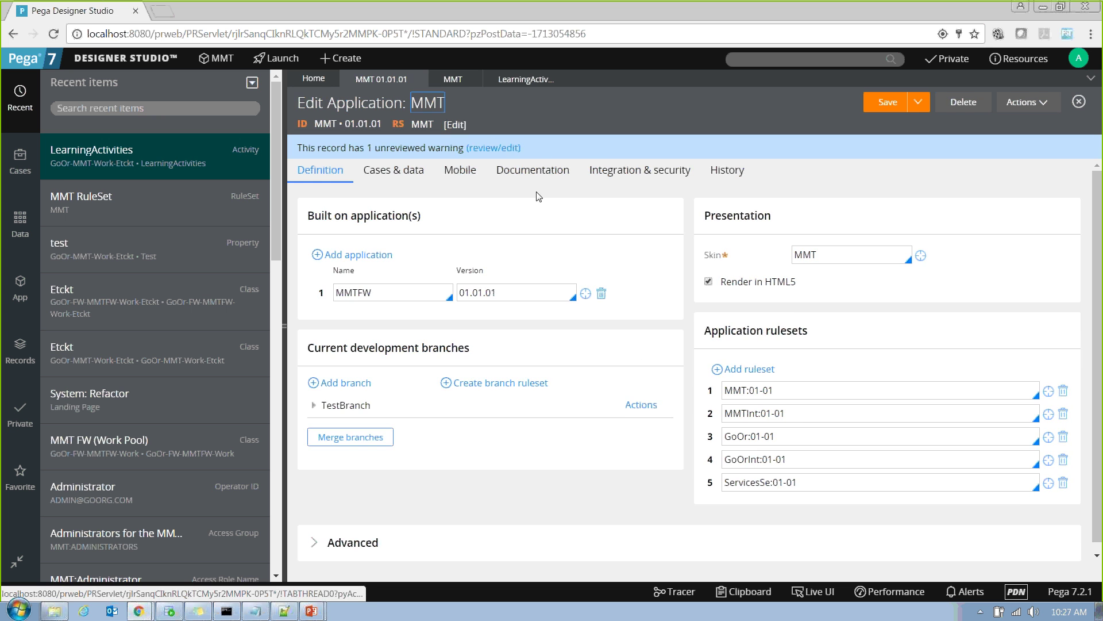
{"action": "left_click", "coordinate": [453, 79]}
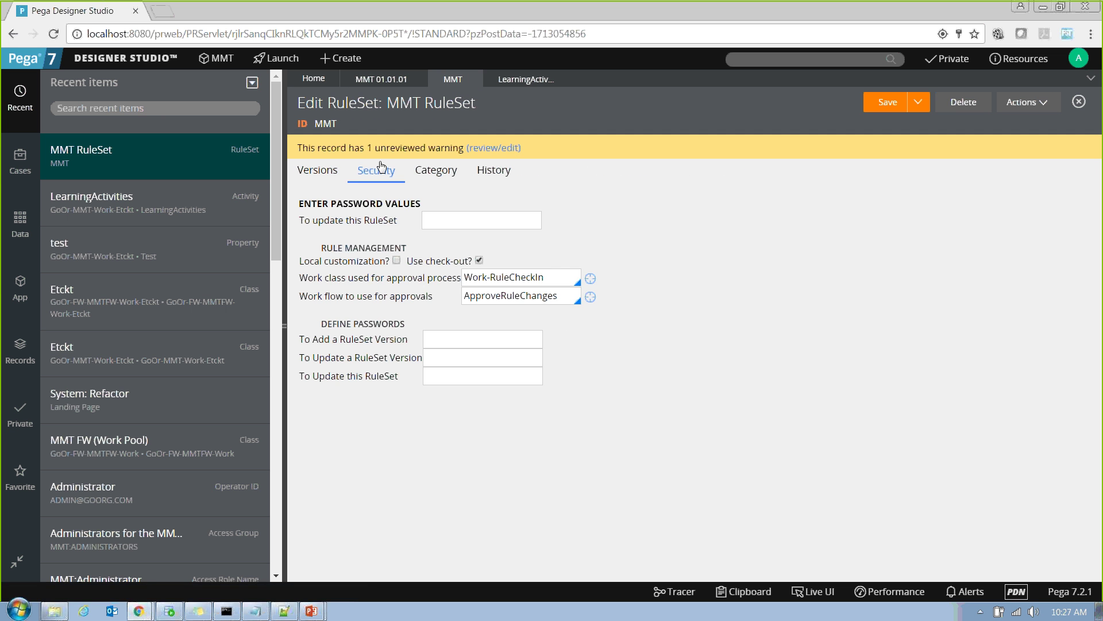
{"action": "left_click", "coordinate": [317, 171]}
{"action": "left_click", "coordinate": [747, 537]}
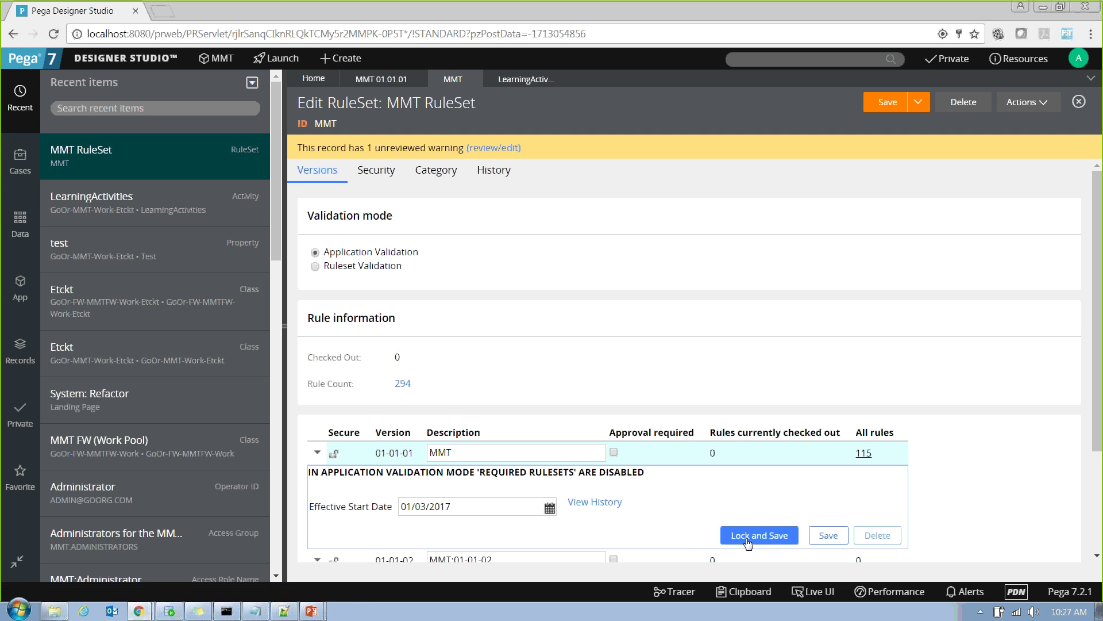
{"action": "type", "text": "a"}
{"action": "key", "text": "Tab"}
{"action": "type", "text": "a"}
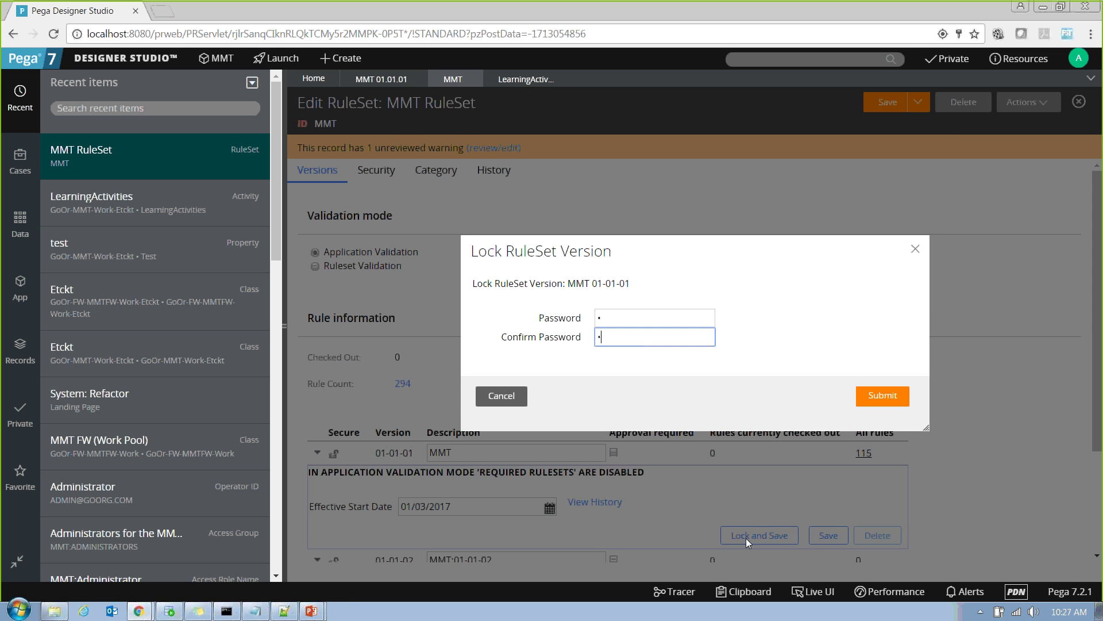
{"action": "key", "text": "Return"}
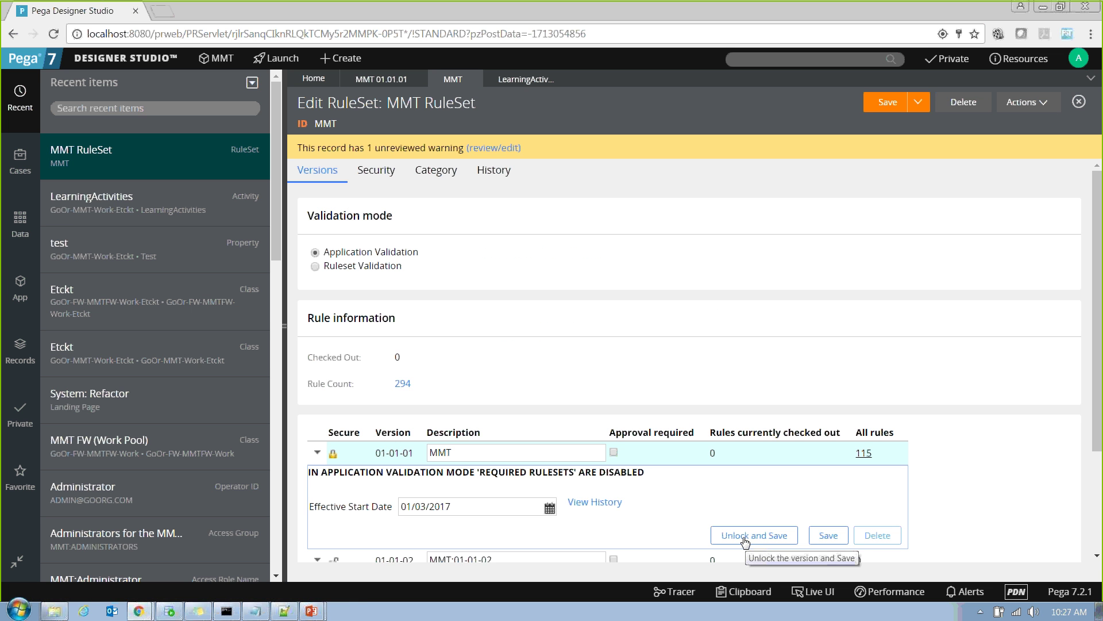
Refresh the LearningActivities activity after the version lock.
{"action": "left_click", "coordinate": [564, 79]}
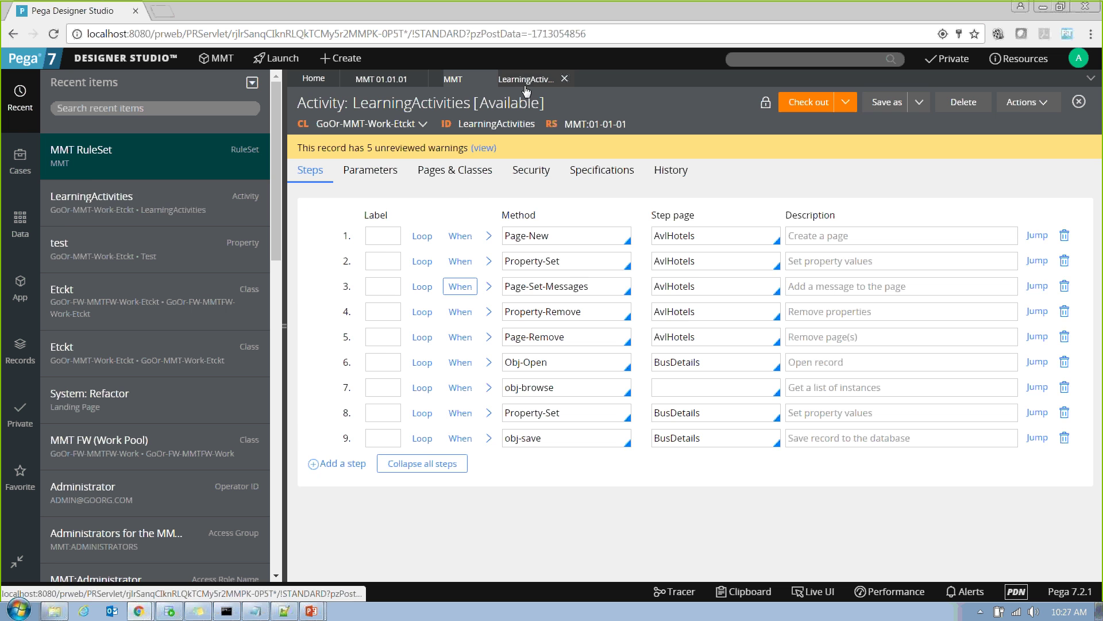
{"action": "left_click", "coordinate": [1019, 101]}
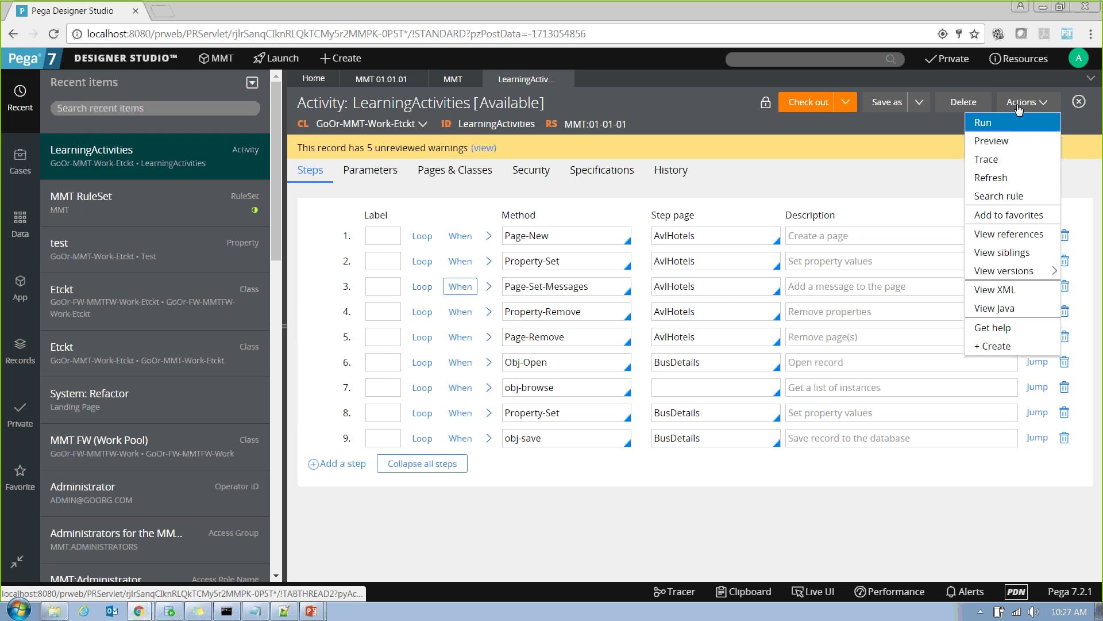
{"action": "left_click", "coordinate": [1001, 175]}
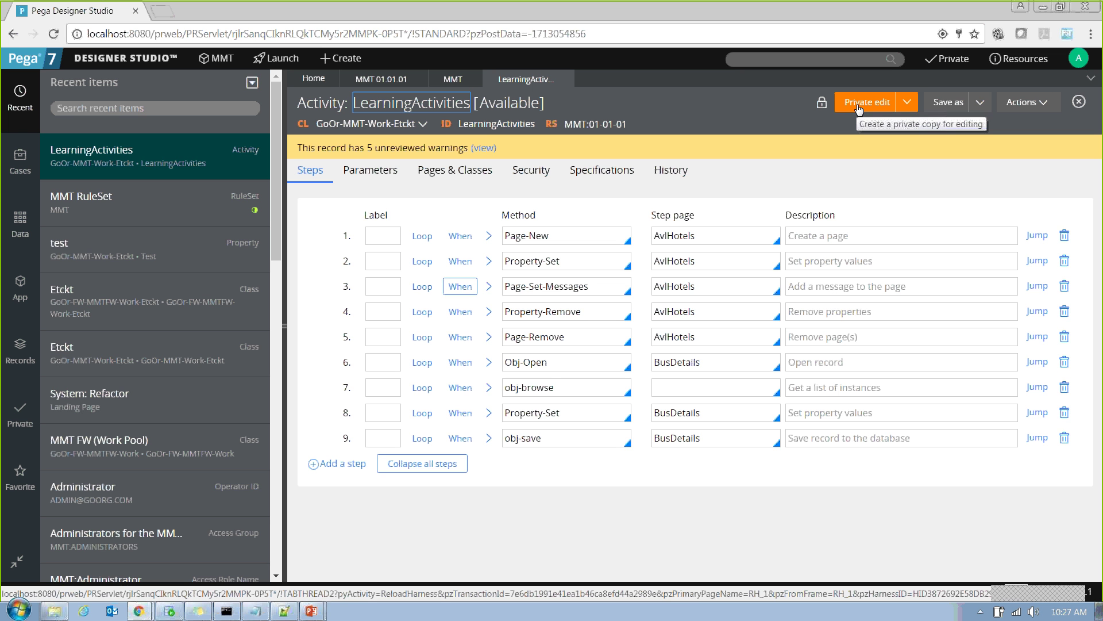
Open a private edit of LearningActivities, reload it and reopen the private edit.
{"action": "left_click", "coordinate": [860, 107]}
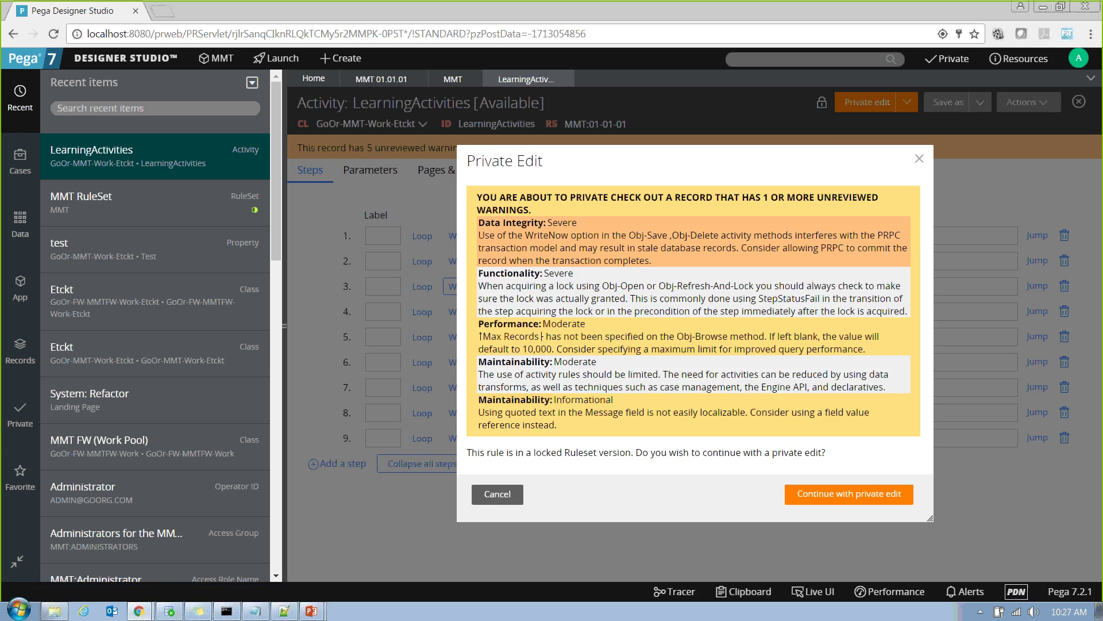
{"action": "left_click", "coordinate": [844, 494]}
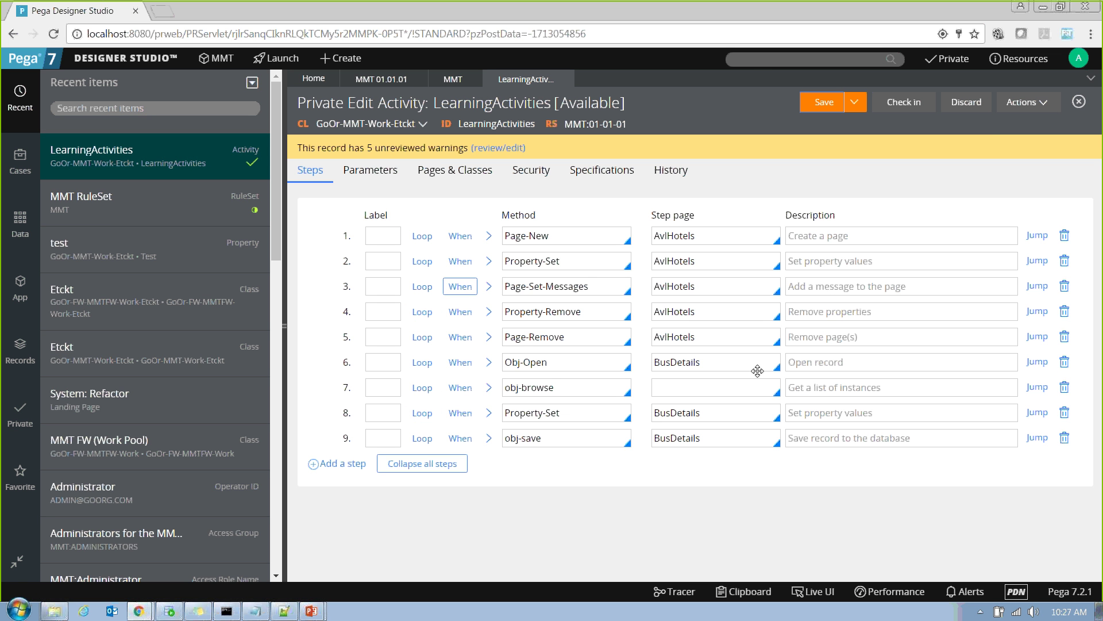
{"action": "left_click", "coordinate": [902, 107]}
{"action": "left_click", "coordinate": [860, 107]}
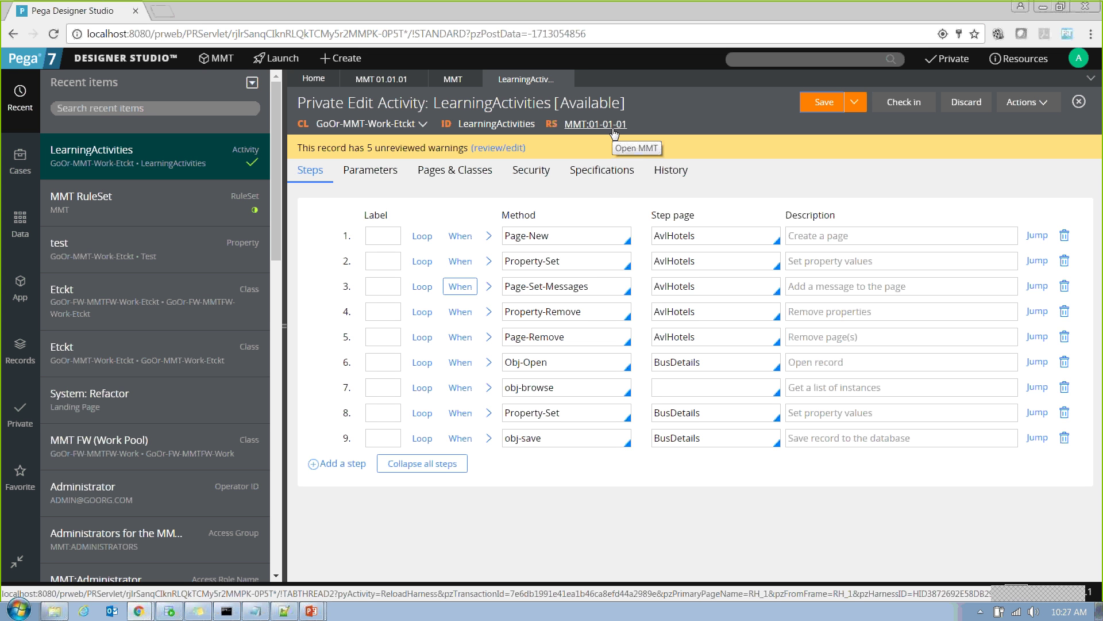
Start checking in the private edit, review the Version dropdown, then cancel.
{"action": "left_click", "coordinate": [890, 103]}
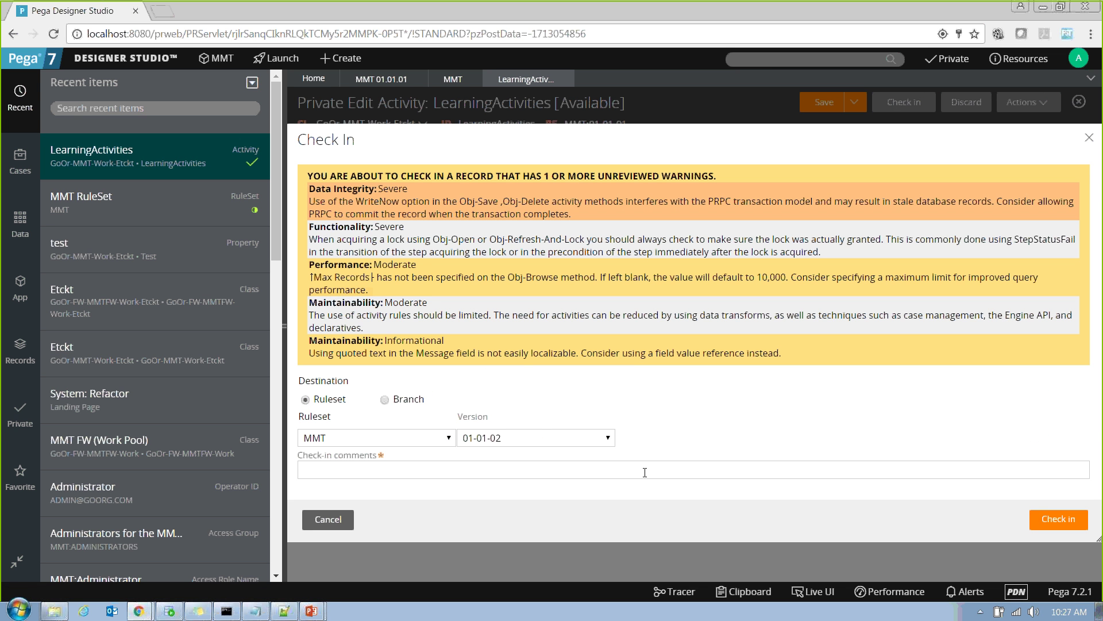
{"action": "left_click", "coordinate": [541, 437]}
{"action": "left_click", "coordinate": [541, 438]}
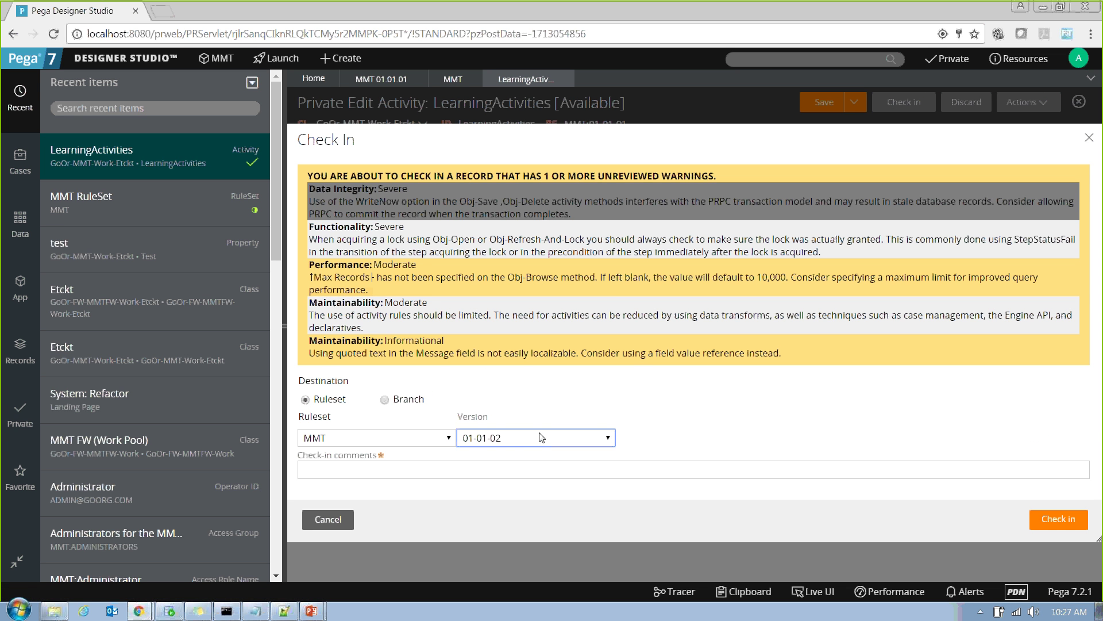
{"action": "left_click", "coordinate": [336, 521]}
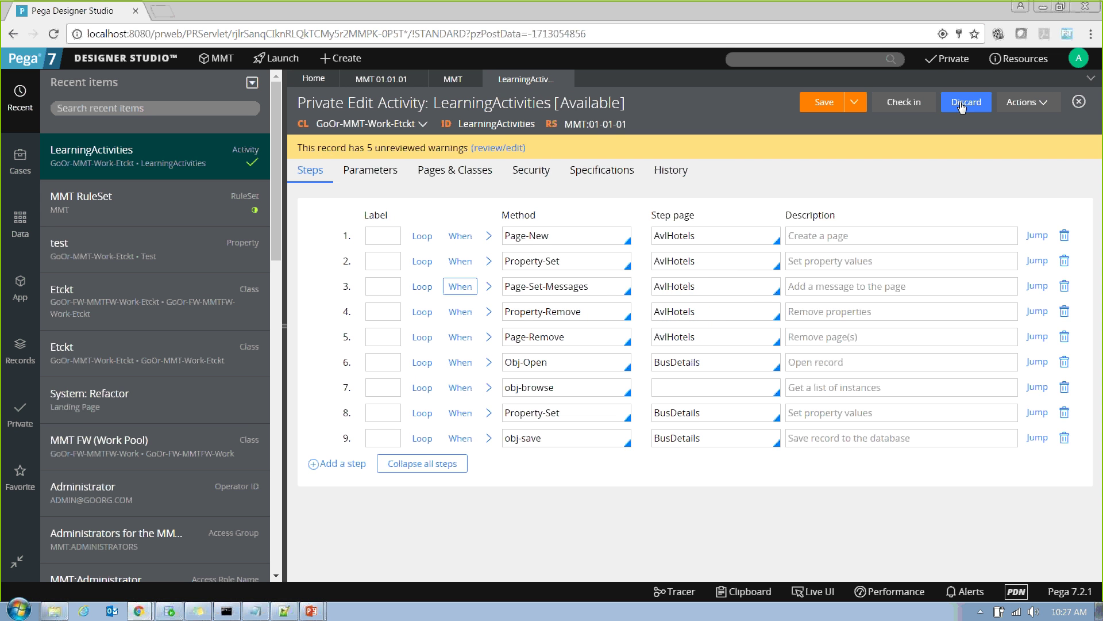
Discard the private edit of LearningActivities and close its tab.
{"action": "left_click", "coordinate": [958, 103]}
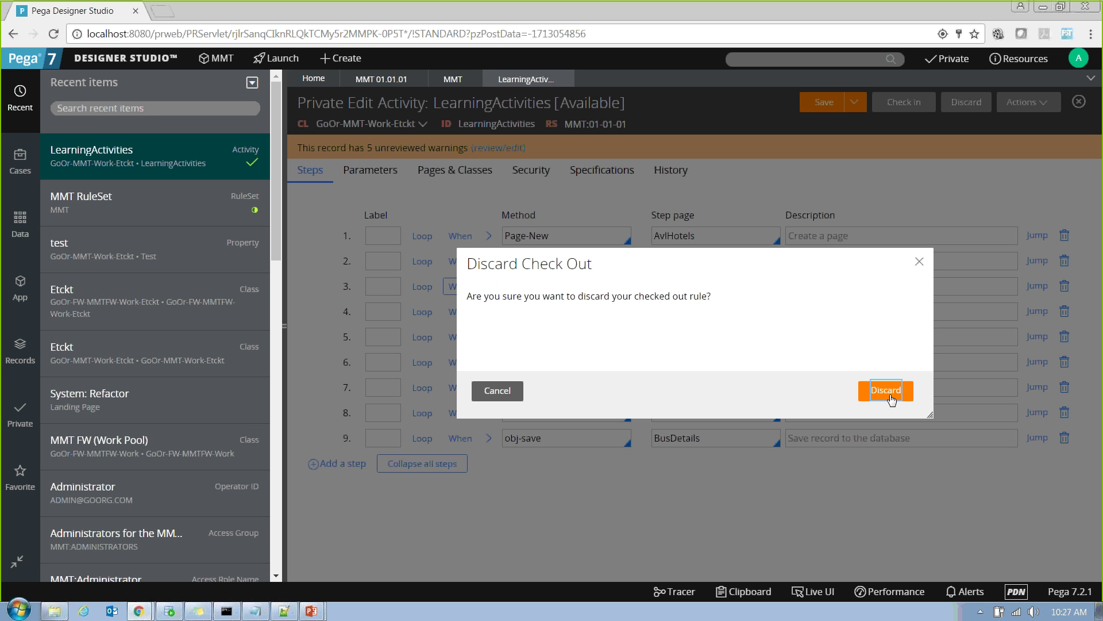
{"action": "left_click", "coordinate": [887, 390]}
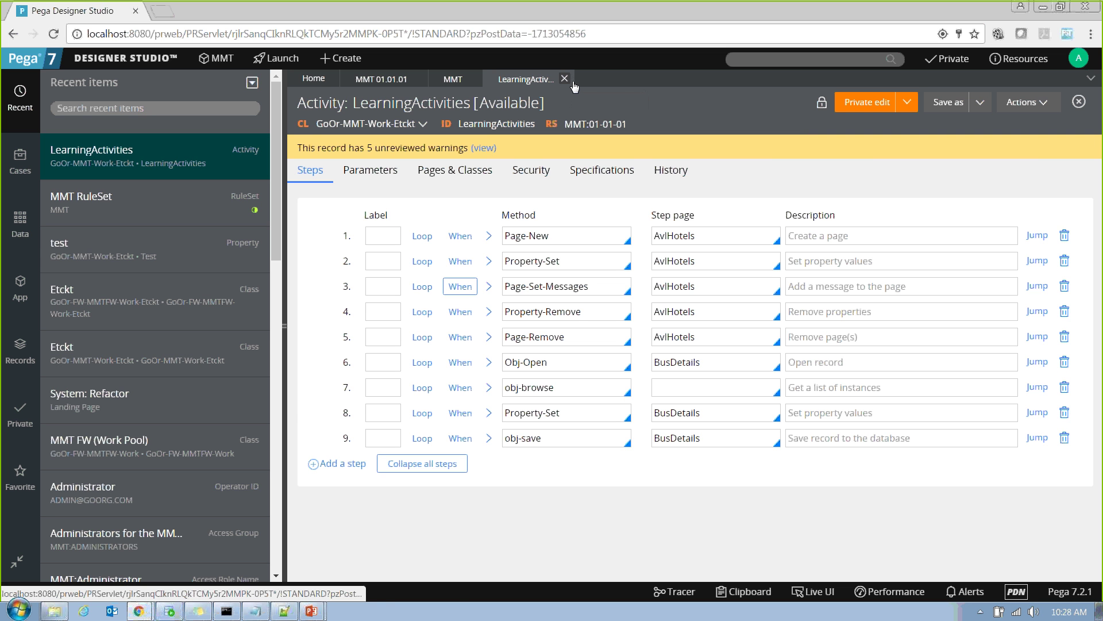
{"action": "left_click", "coordinate": [565, 79]}
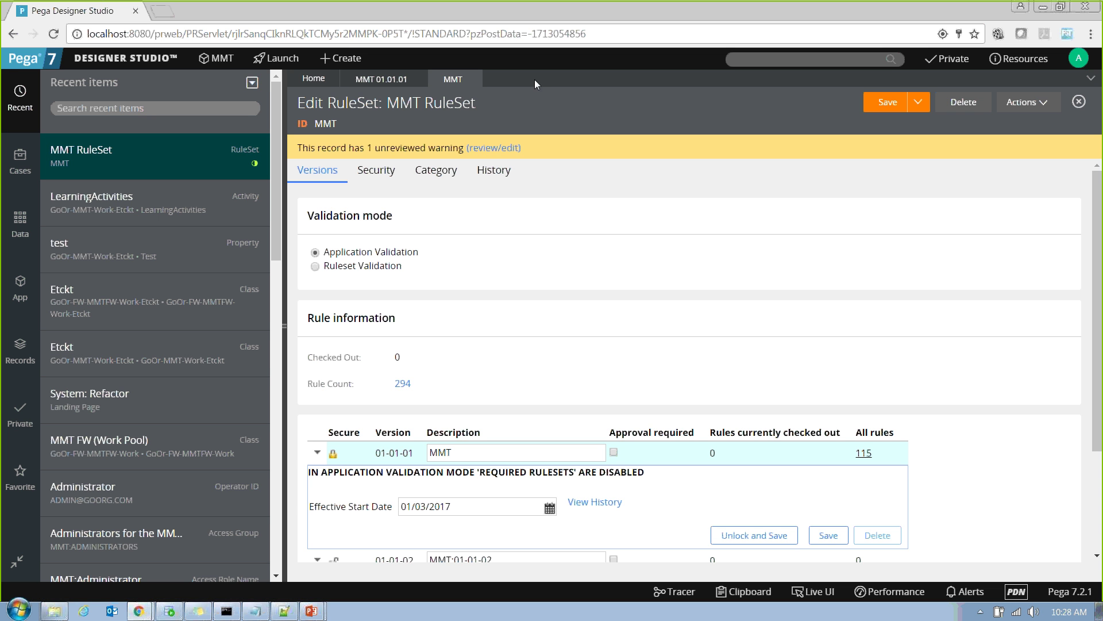
Close the MMT RuleSet without saving changes and switch to the Notepad++ document.
{"action": "left_click", "coordinate": [477, 82]}
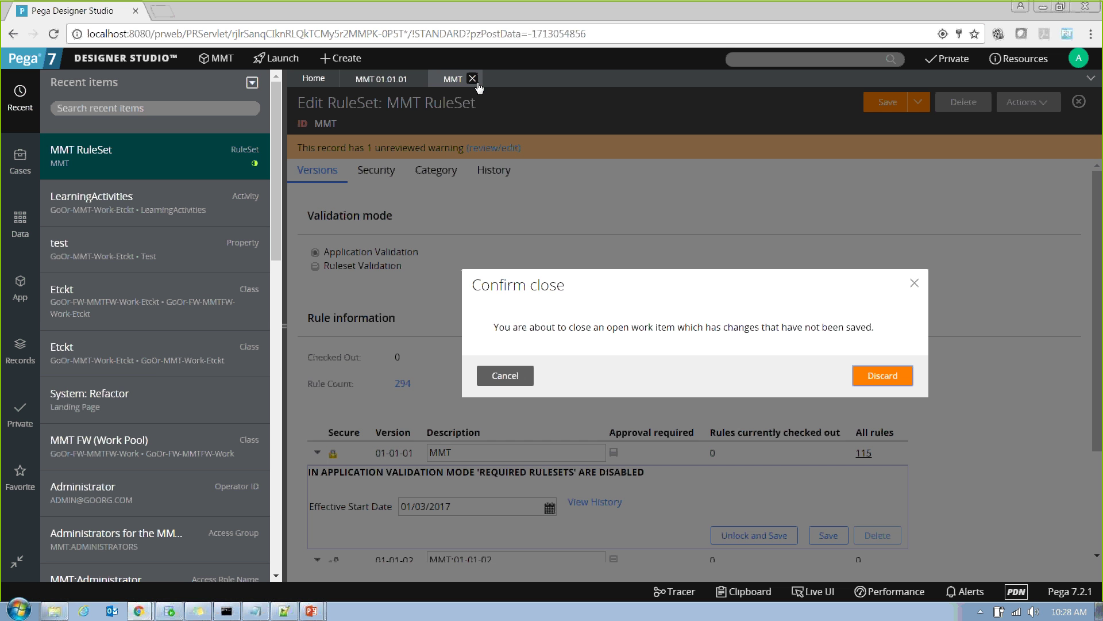
{"action": "left_click", "coordinate": [889, 381]}
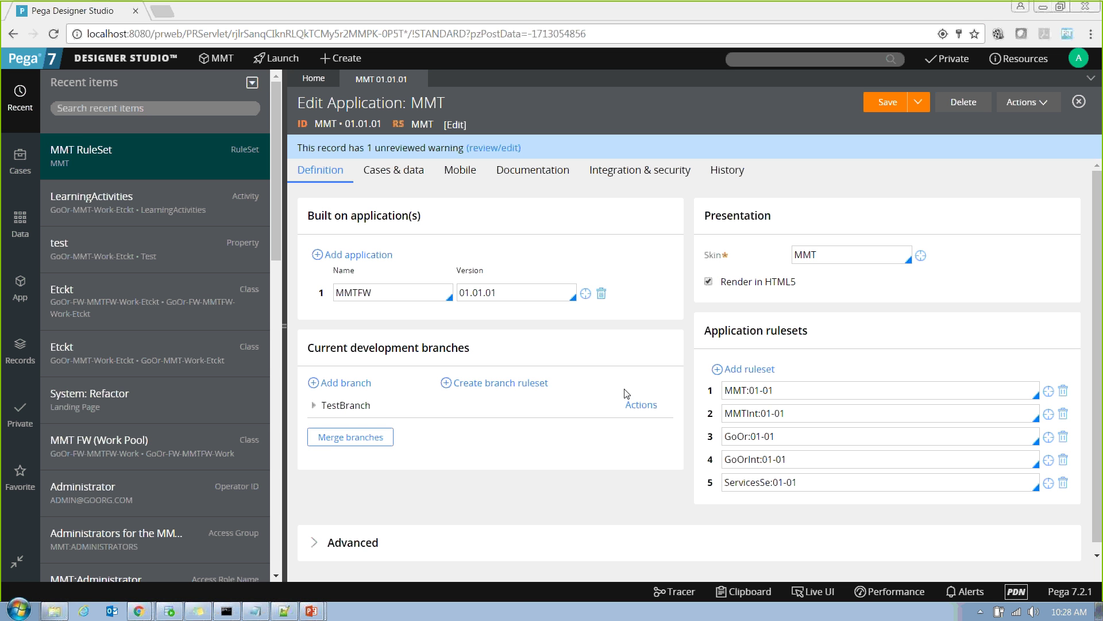
{"action": "left_click", "coordinate": [283, 610]}
{"action": "key", "text": "ctrl+a"}
{"action": "key", "text": "Delete"}
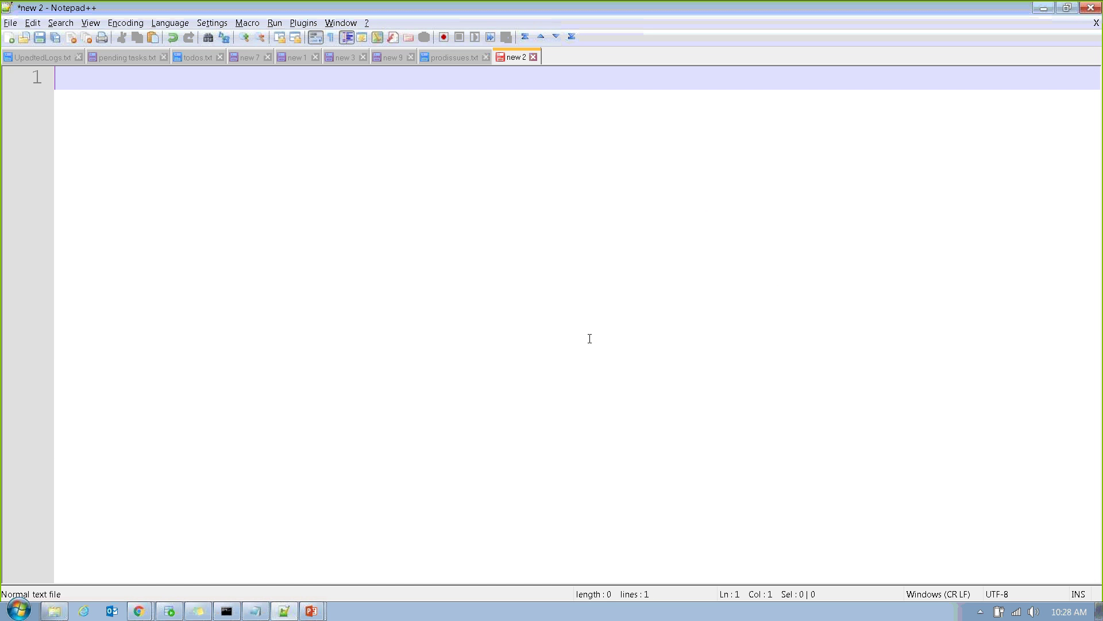
{"action": "type", "text": "@baseclass"}
{"action": "key", "text": "Return"}
{"action": "key", "text": "Return"}
{"action": "key", "text": "Return"}
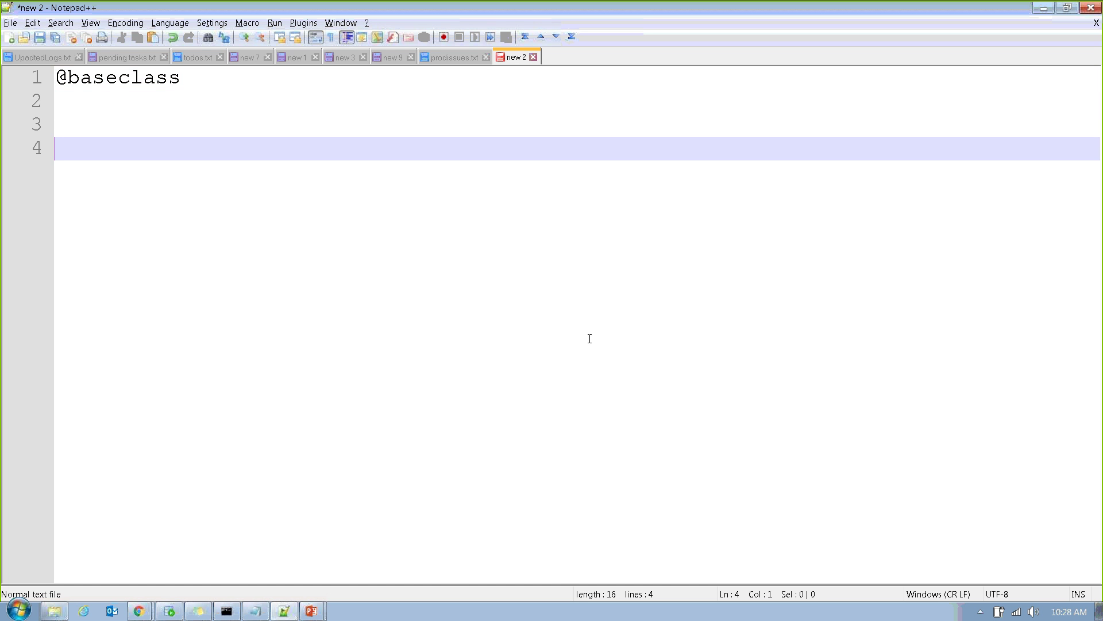
{"action": "type", "text": "work-  data- "}
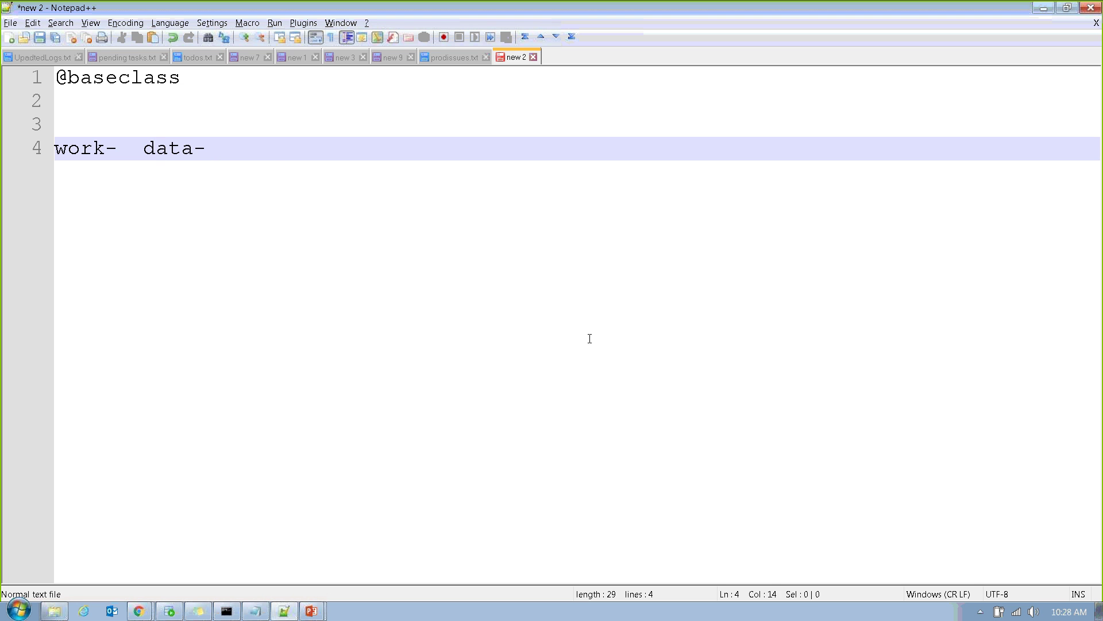
{"action": "type", "text": "int- rule-"}
{"action": "key", "text": "Return"}
{"action": "key", "text": "Return"}
{"action": "key", "text": "Return"}
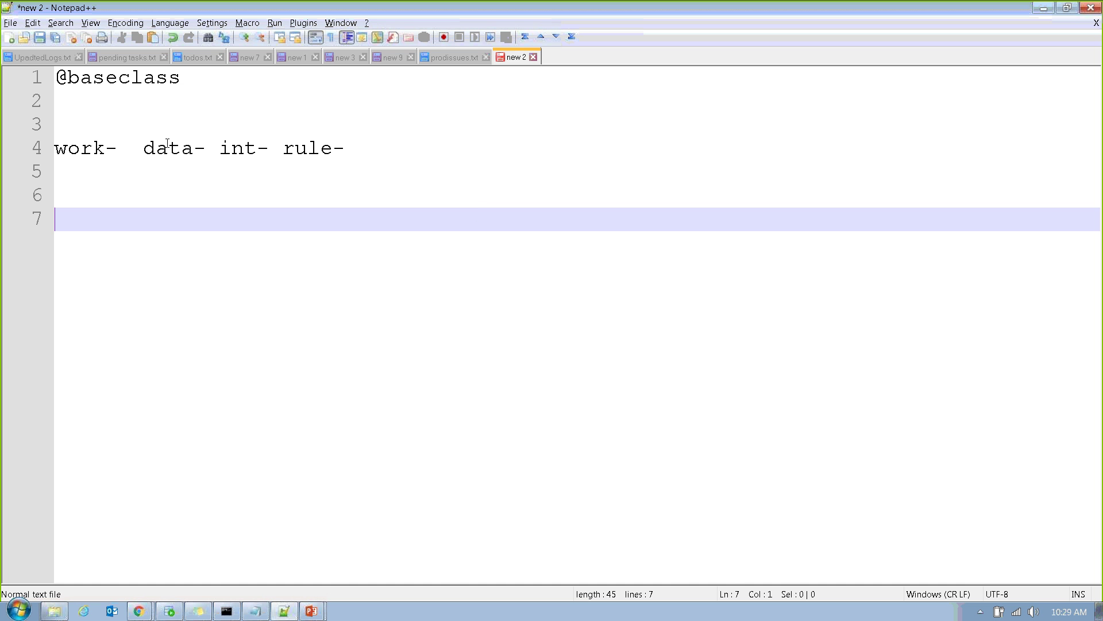
Highlight work, data and int, then add Flow indented under rule- on line 7.
{"action": "double_click", "coordinate": [101, 144]}
{"action": "double_click", "coordinate": [172, 148]}
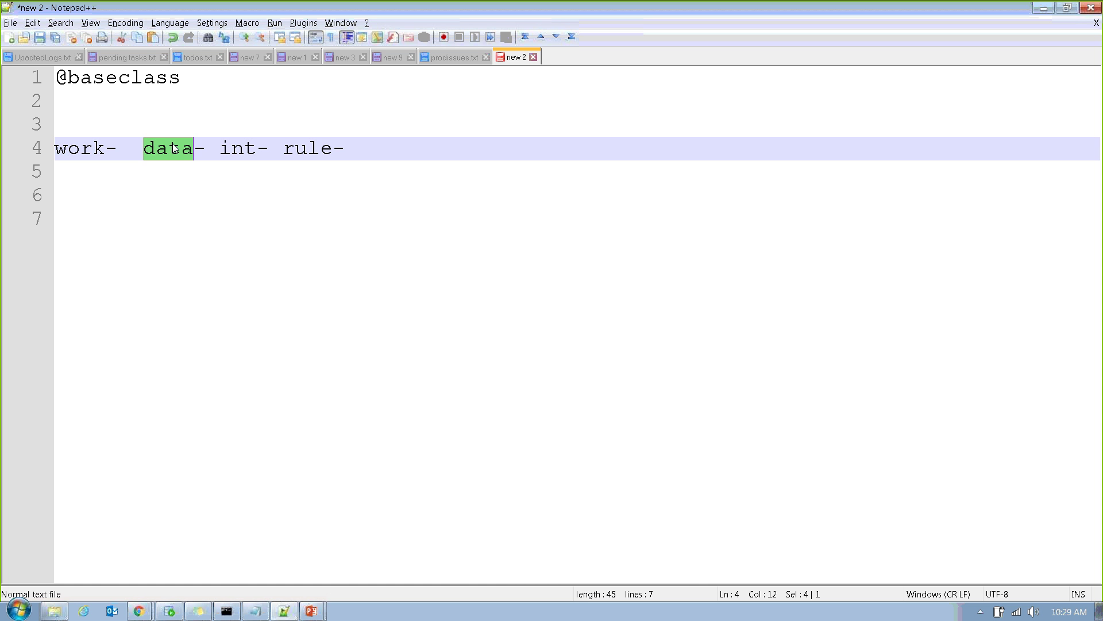
{"action": "double_click", "coordinate": [224, 148]}
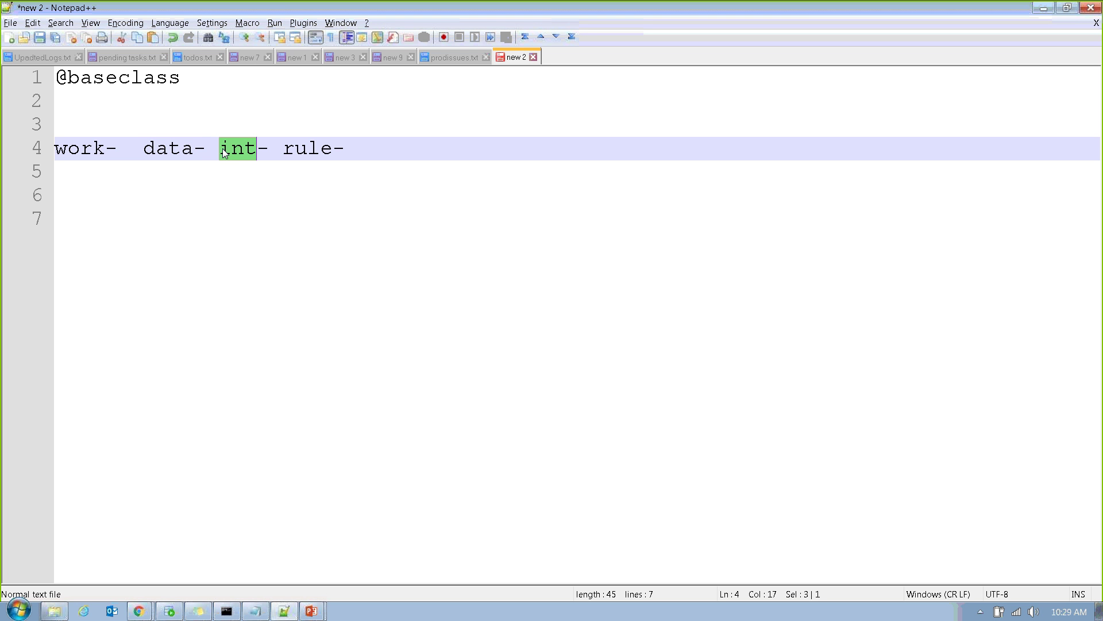
{"action": "left_click", "coordinate": [322, 216]}
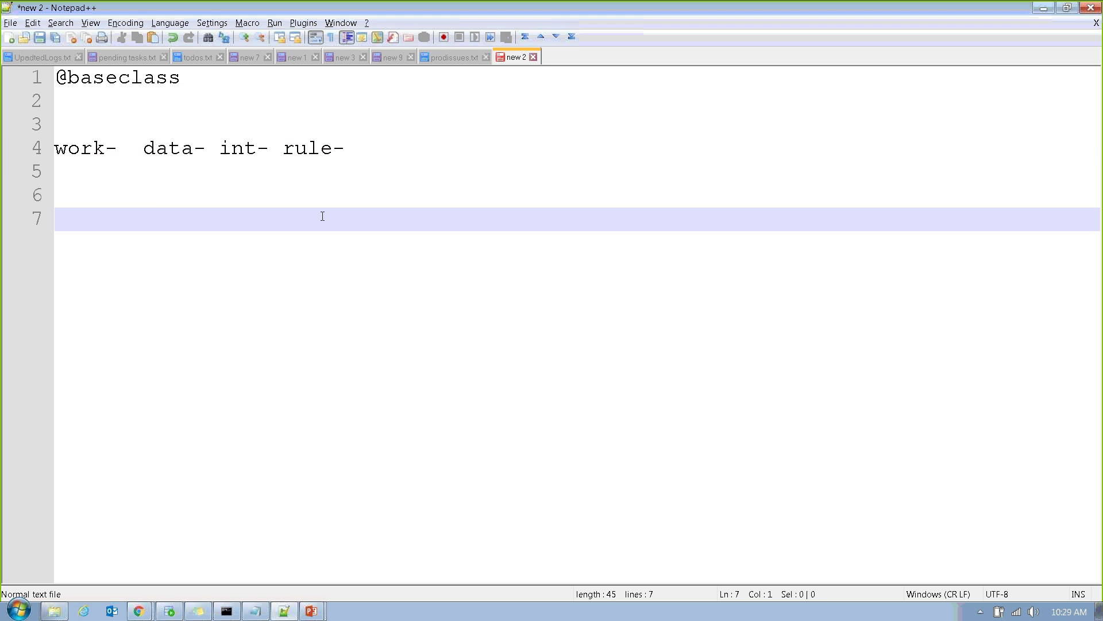
{"action": "key", "text": "Tab"}
{"action": "key", "text": "Tab"}
{"action": "key", "text": "Tab"}
{"action": "key", "text": "Tab"}
{"action": "key", "text": "Tab"}
{"action": "key", "text": "Tab"}
{"action": "key", "text": "Tab"}
{"action": "key", "text": "BackSpace"}
{"action": "key", "text": "BackSpace"}
{"action": "type", "text": "Flow"}
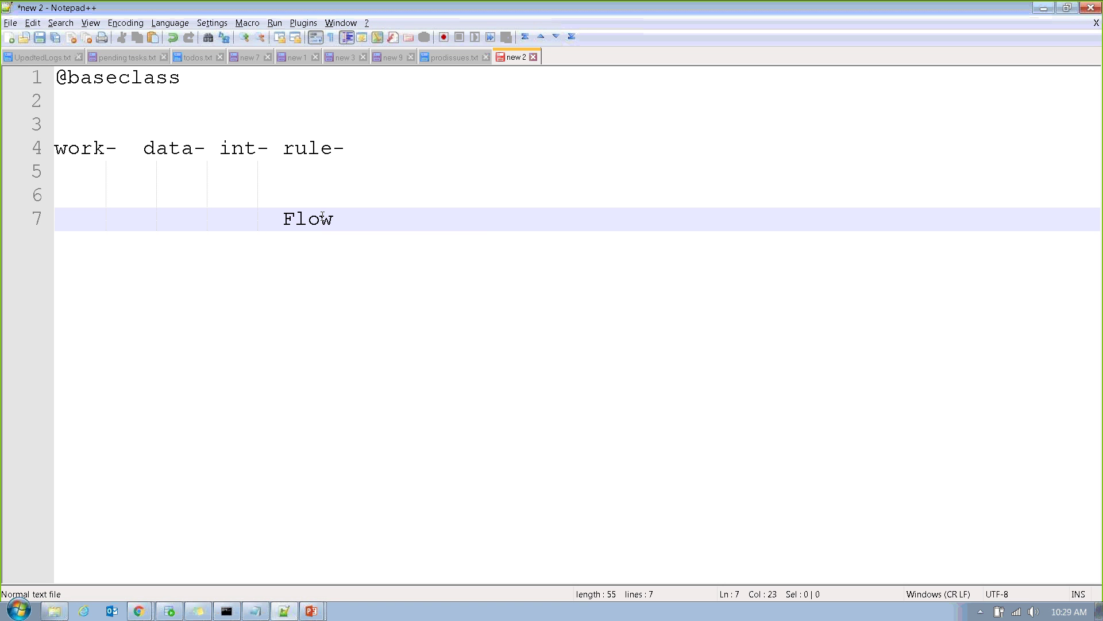
Highlight Flow and rule- to show that Flow sits under rule-.
{"action": "double_click", "coordinate": [322, 217]}
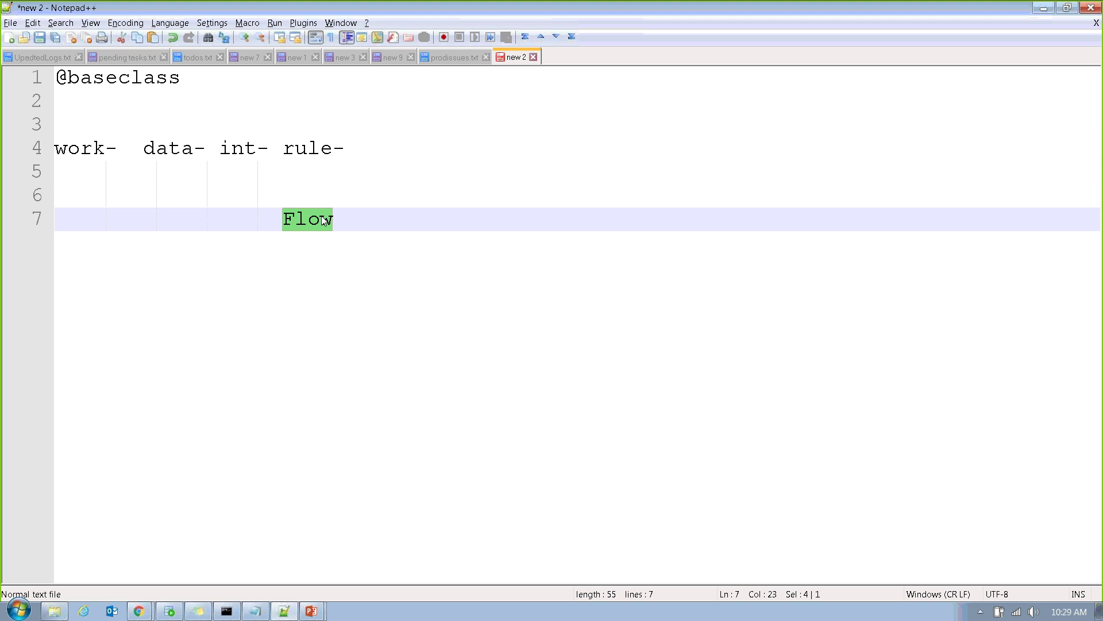
{"action": "triple_click", "coordinate": [307, 156]}
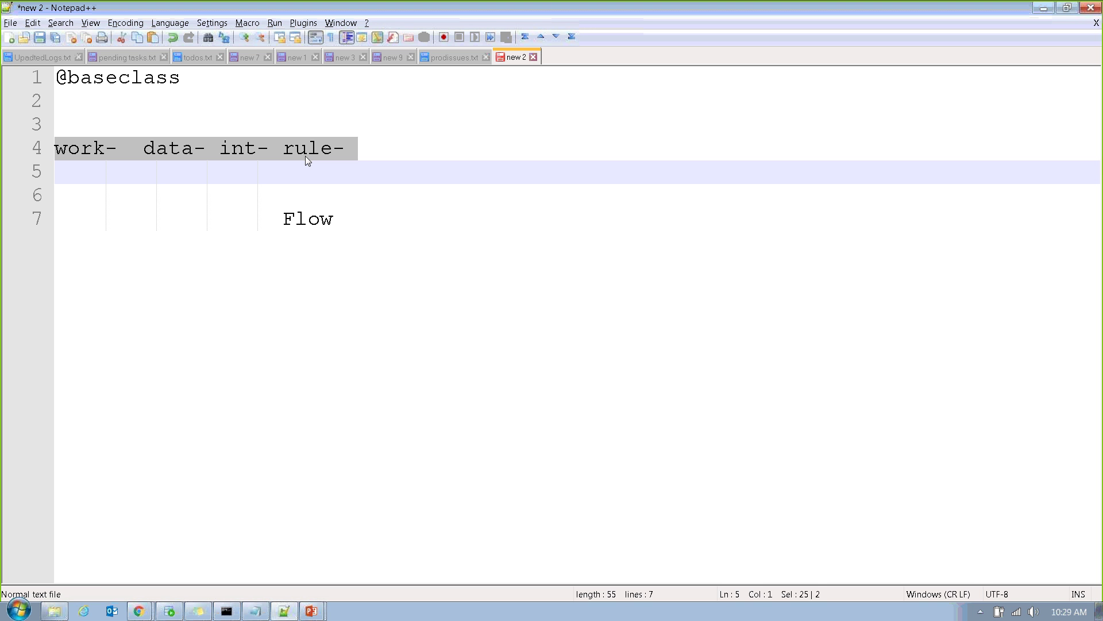
{"action": "double_click", "coordinate": [305, 157]}
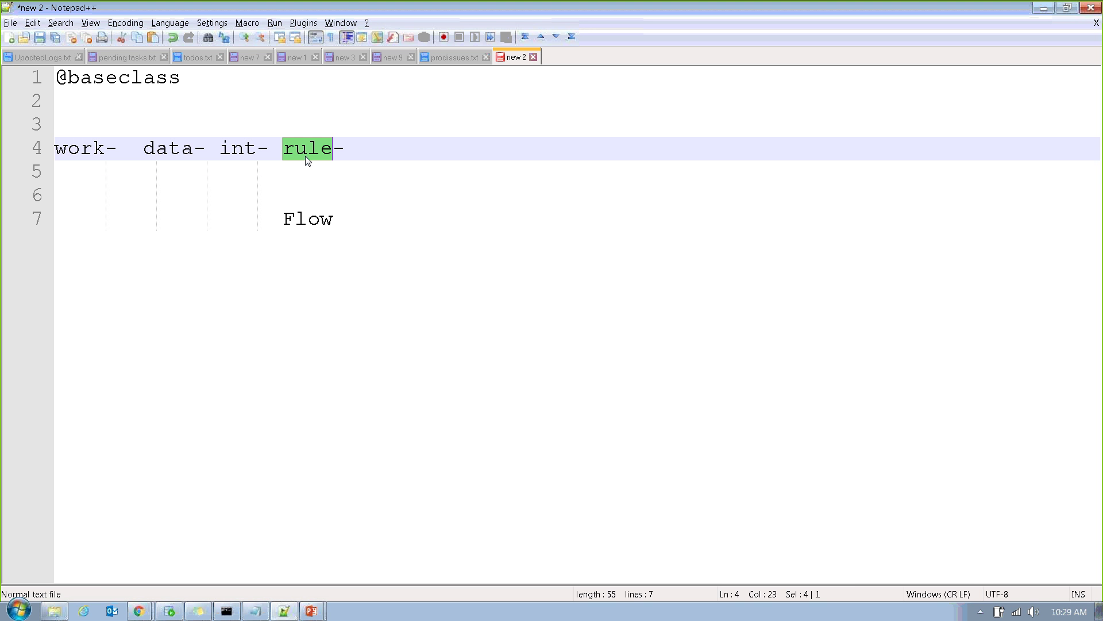
{"action": "double_click", "coordinate": [306, 219]}
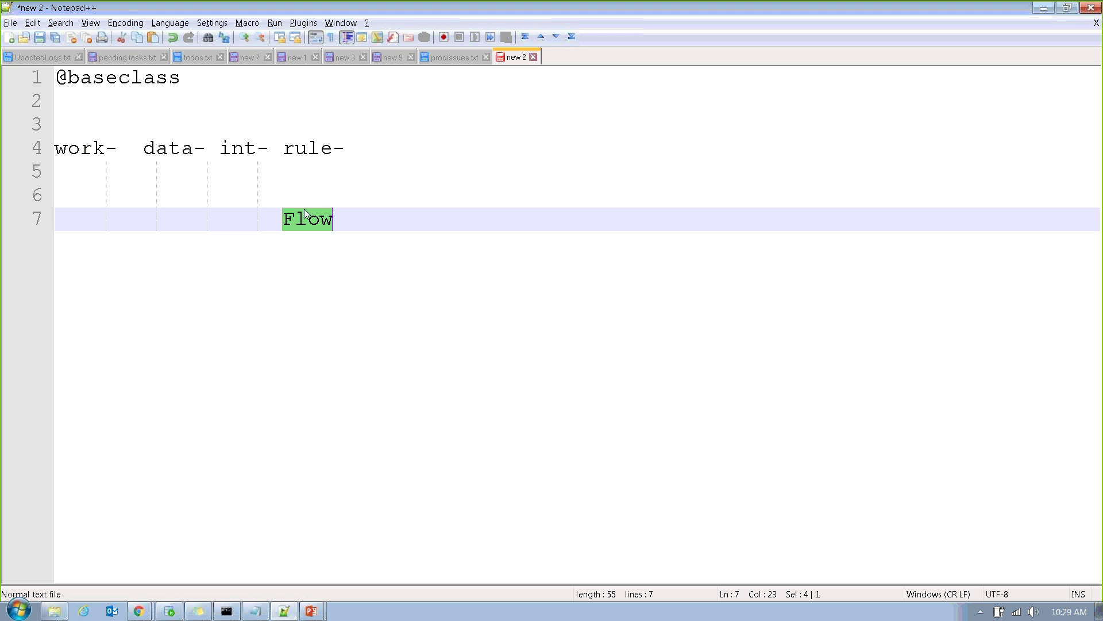
{"action": "double_click", "coordinate": [308, 150]}
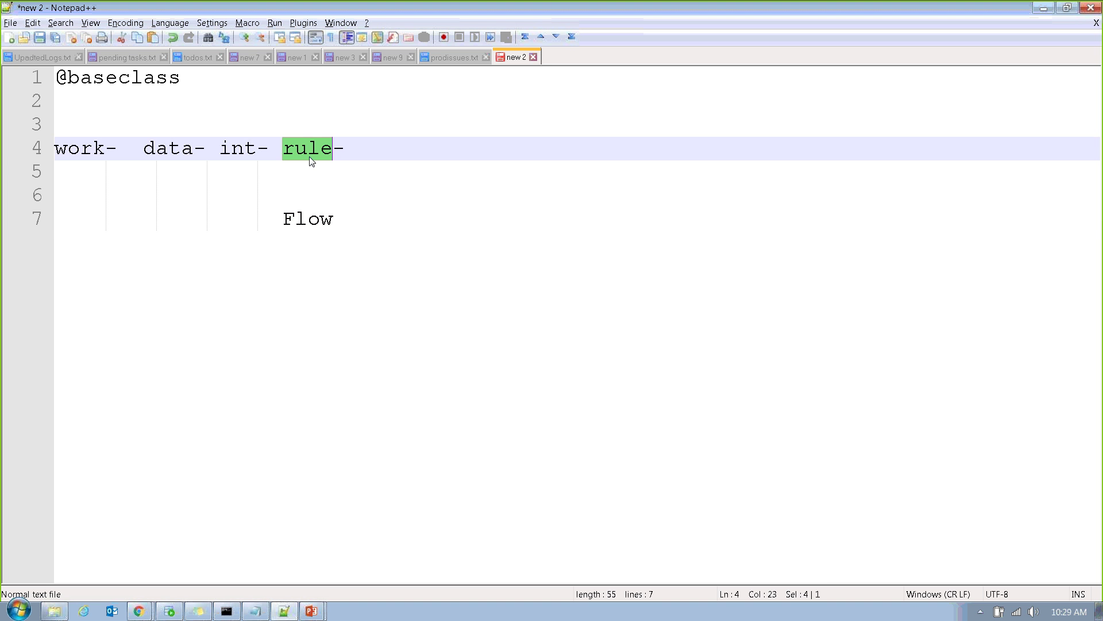
{"action": "left_click", "coordinate": [363, 216]}
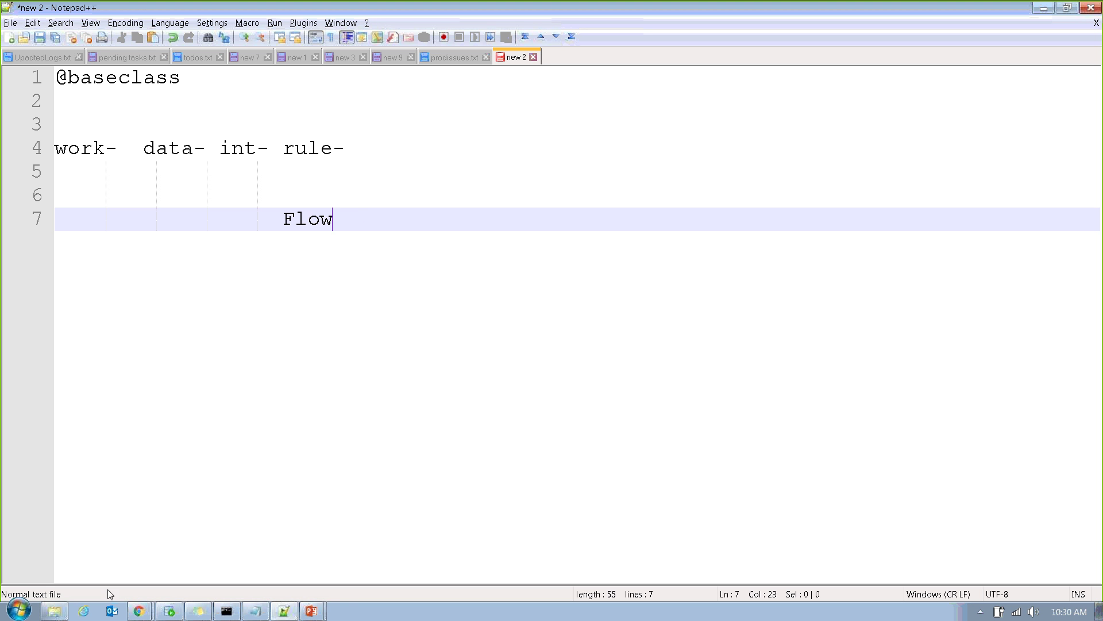
Return to Pega Designer Studio and open the App Explorer.
{"action": "mouse_move", "coordinate": [138, 611]}
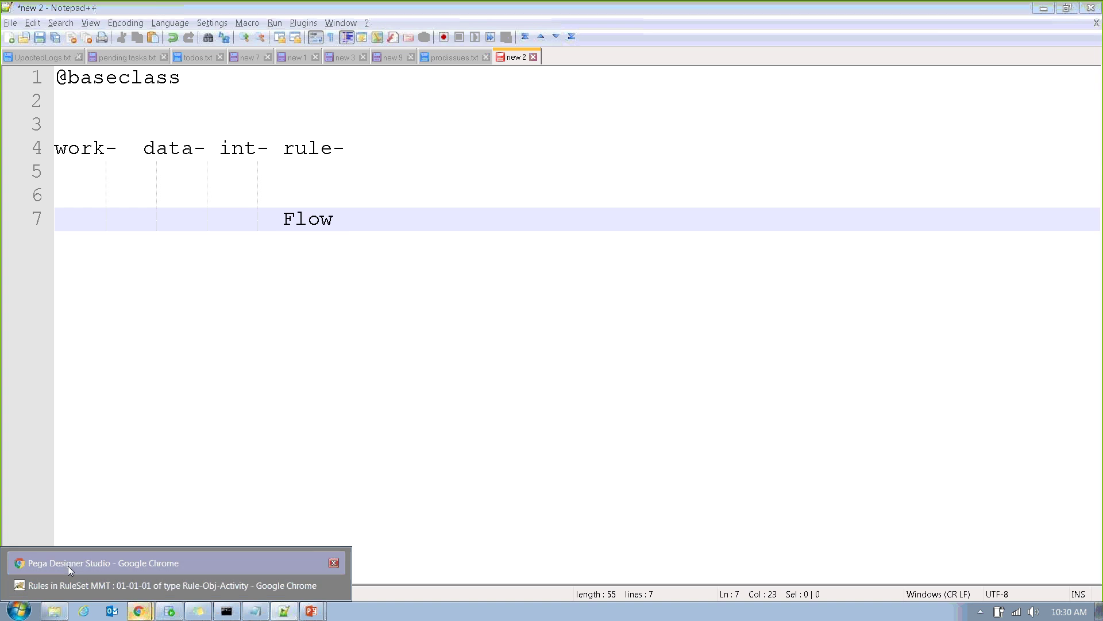
{"action": "left_click", "coordinate": [68, 566]}
{"action": "left_click", "coordinate": [20, 294]}
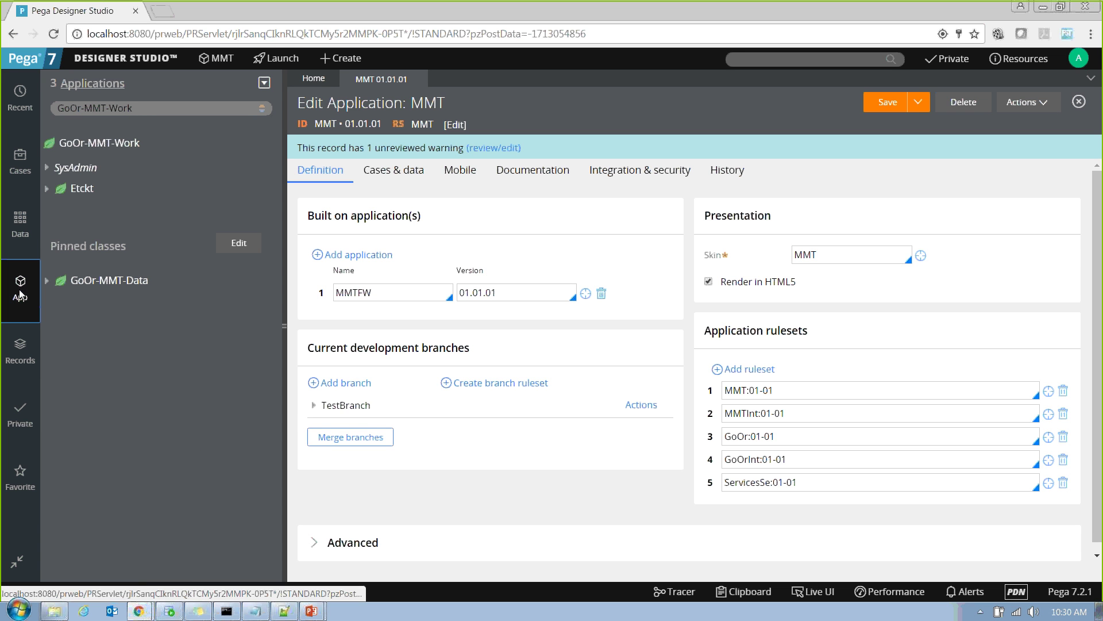
Change the explorer's class to GoOr-MMT-Work-Etckt to browse its rule categories.
{"action": "left_click", "coordinate": [129, 109]}
{"action": "left_click_drag", "start_coordinate": [130, 109], "coordinate": [138, 109]}
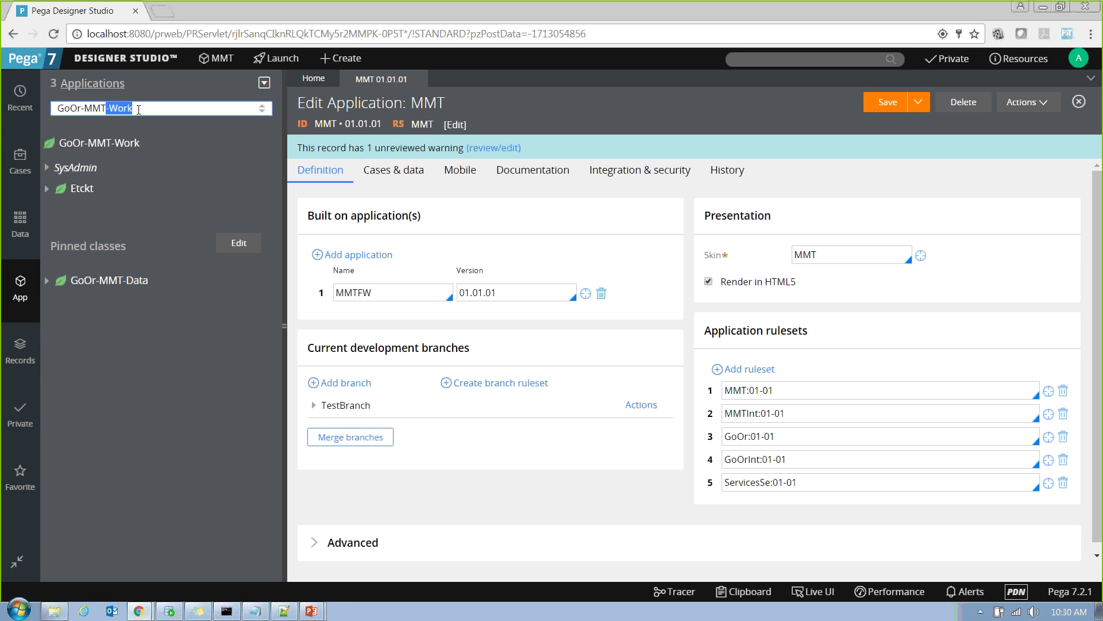
{"action": "left_click", "coordinate": [138, 110]}
{"action": "key", "text": "BackSpace"}
{"action": "key", "text": "BackSpace"}
{"action": "key", "text": "BackSpace"}
{"action": "key", "text": "BackSpace"}
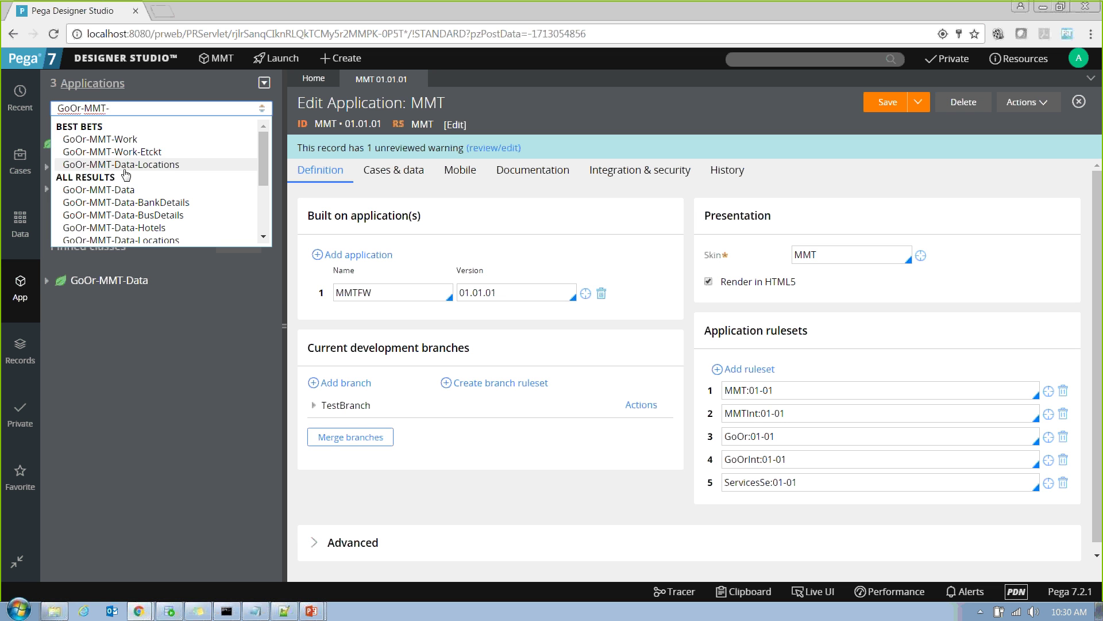
{"action": "type", "text": "in"}
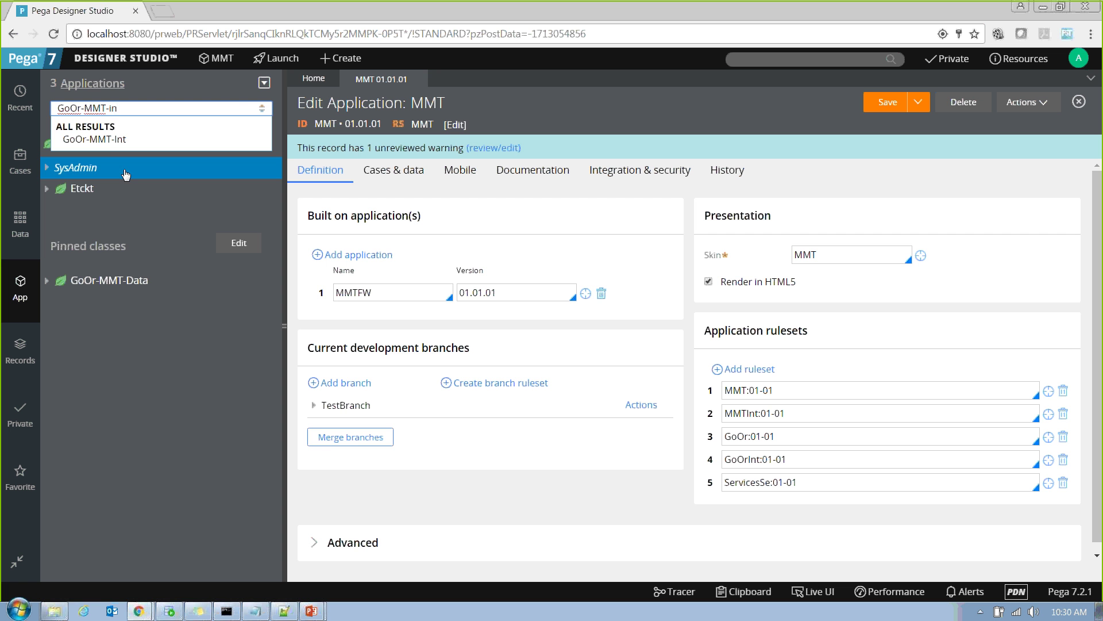
{"action": "key", "text": "BackSpace"}
{"action": "key", "text": "BackSpace"}
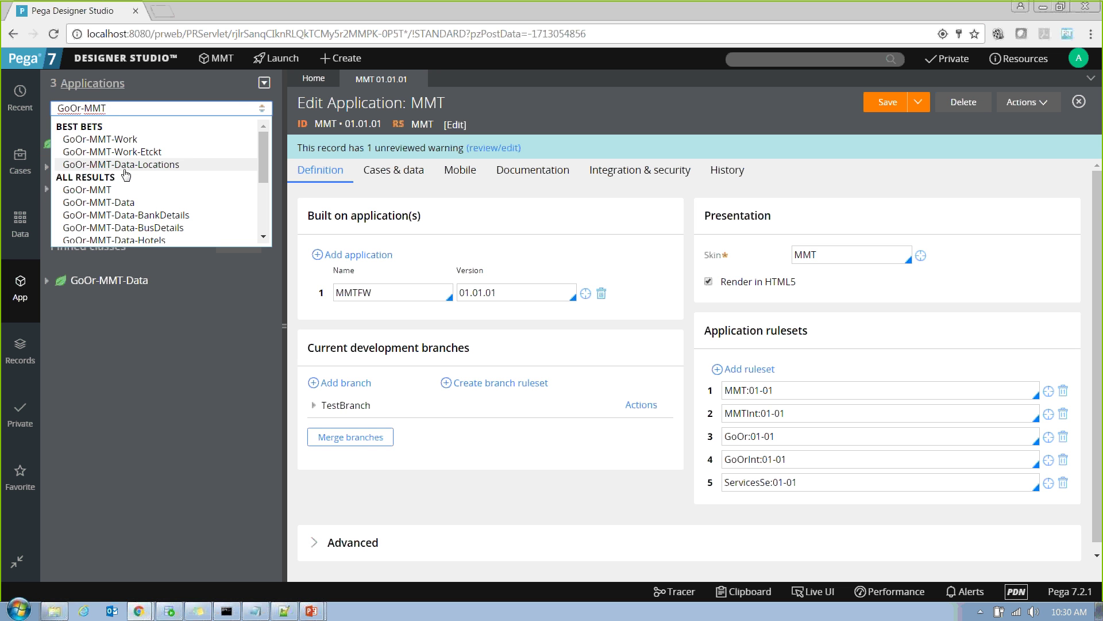
{"action": "left_click", "coordinate": [137, 156]}
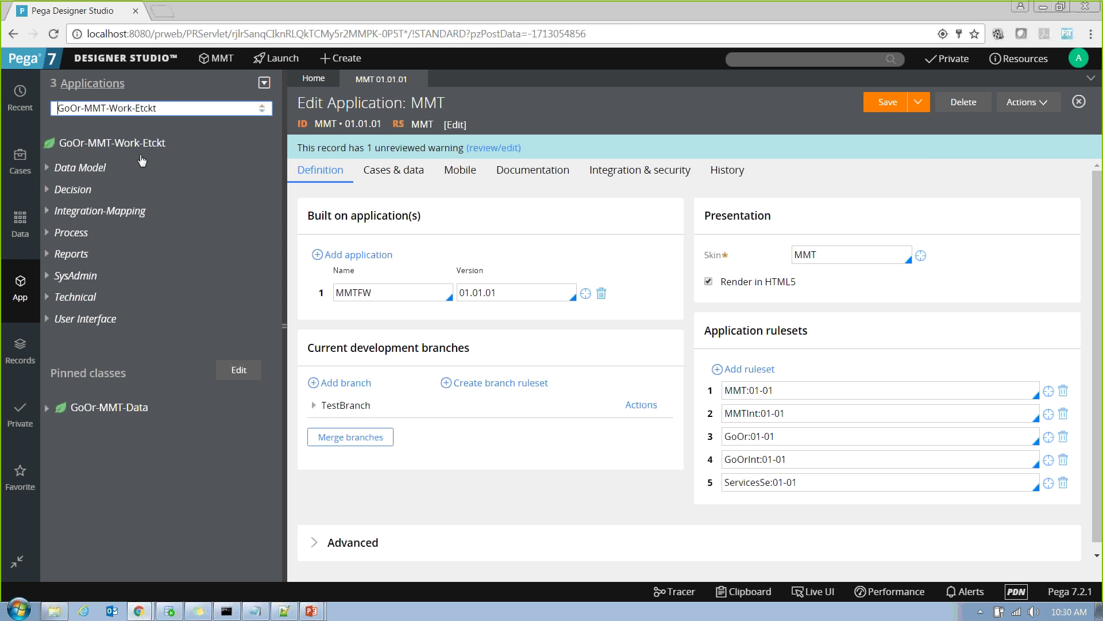
{"action": "left_click", "coordinate": [670, 24]}
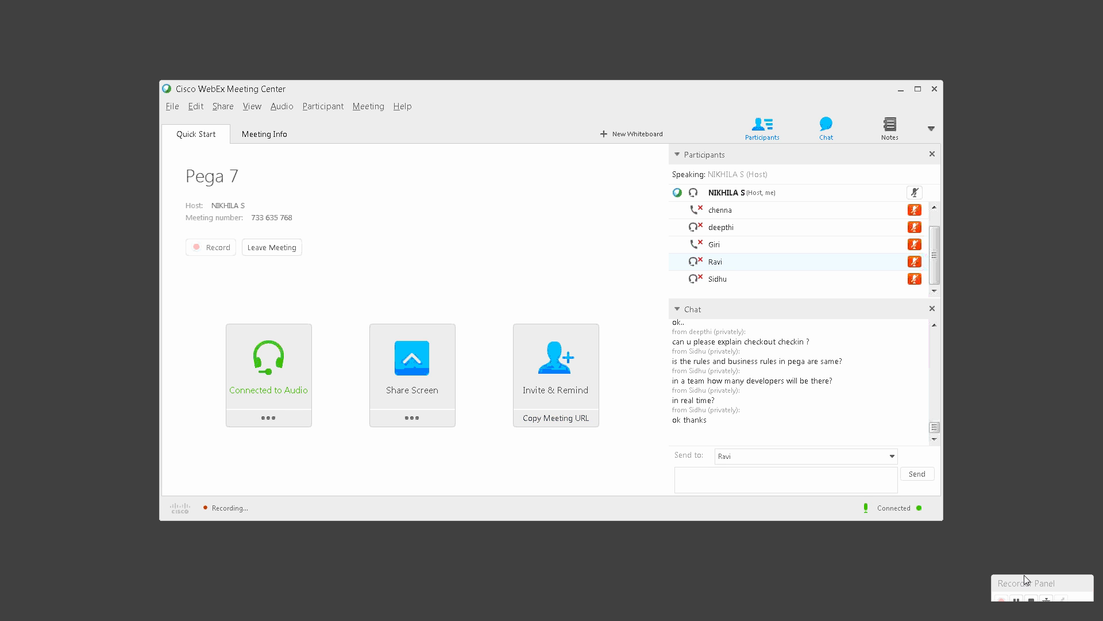
{"action": "left_click_drag", "start_coordinate": [1026, 580], "coordinate": [993, 483]}
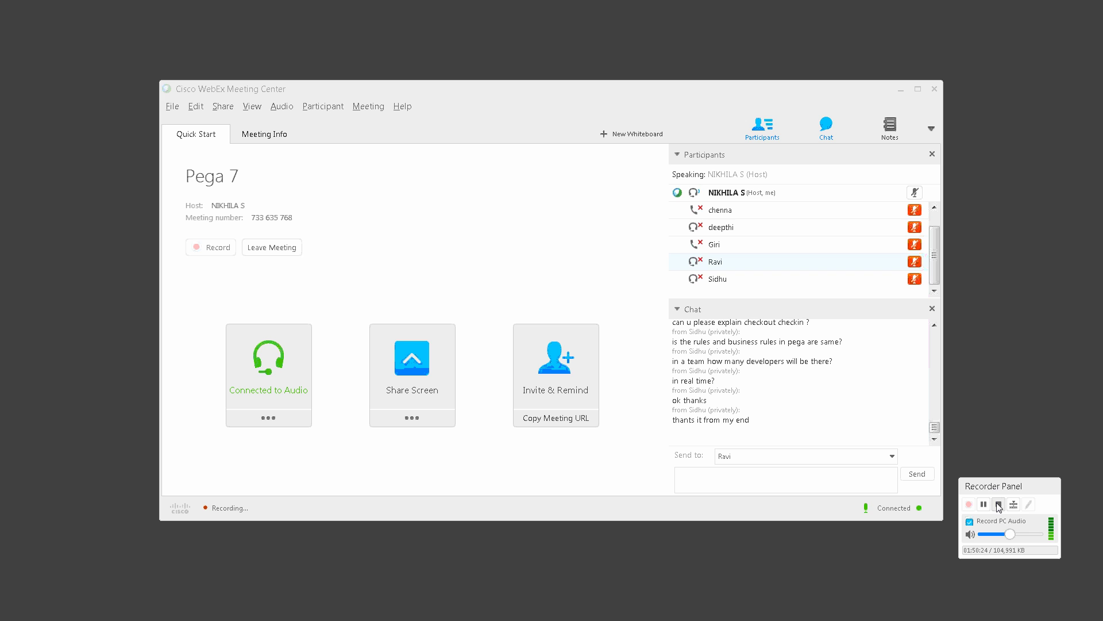